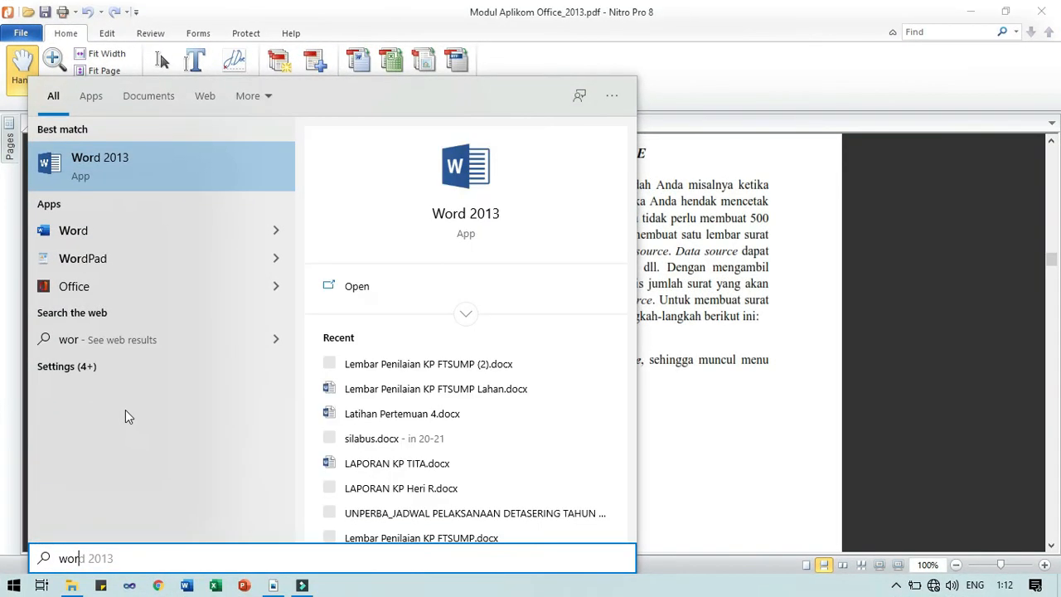
Launch Word 2013 from a Start search and create a new Blank document (Document1)
{"action": "type", "text": "d 2013"}
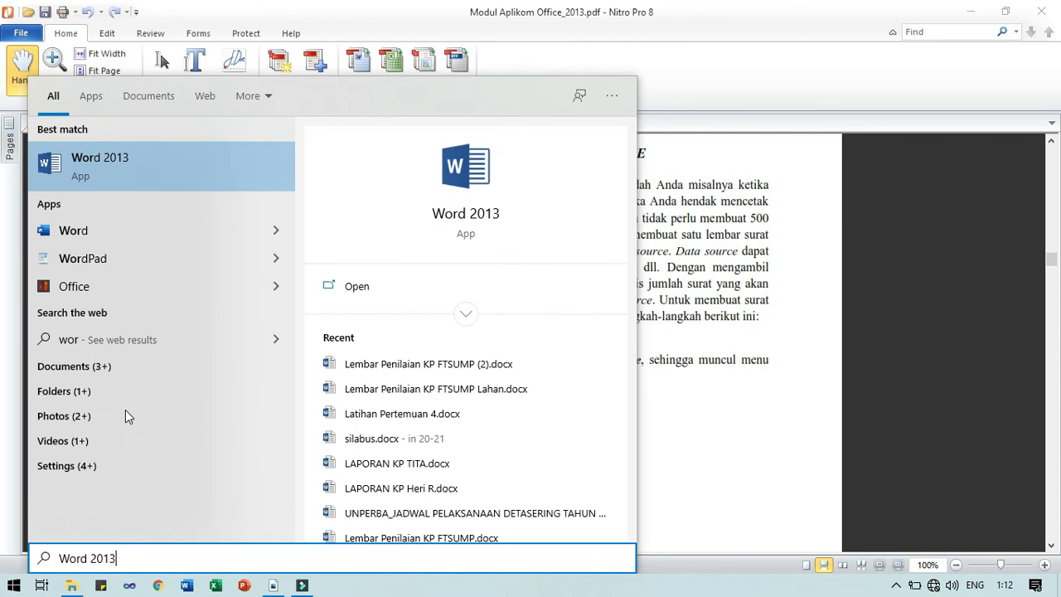
{"action": "key", "text": "Return"}
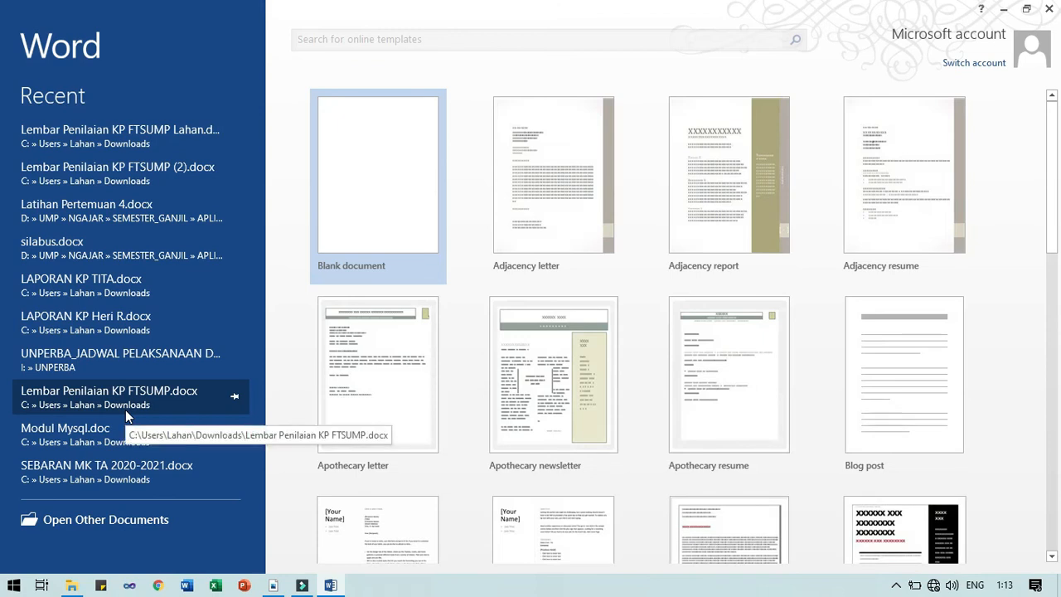
{"action": "left_click", "coordinate": [126, 411]}
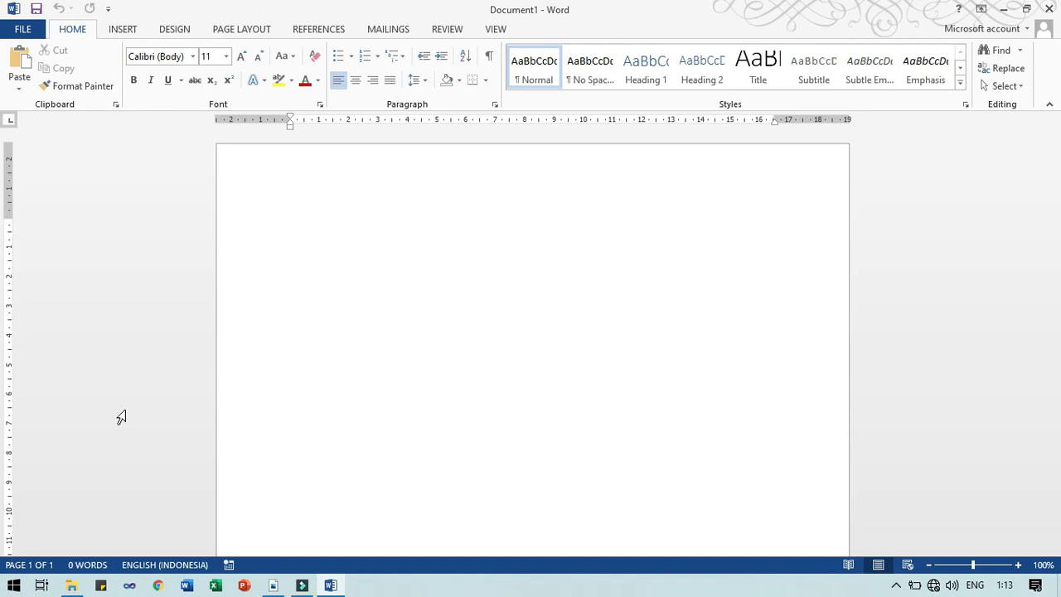
{"action": "key", "text": "alt+Tab"}
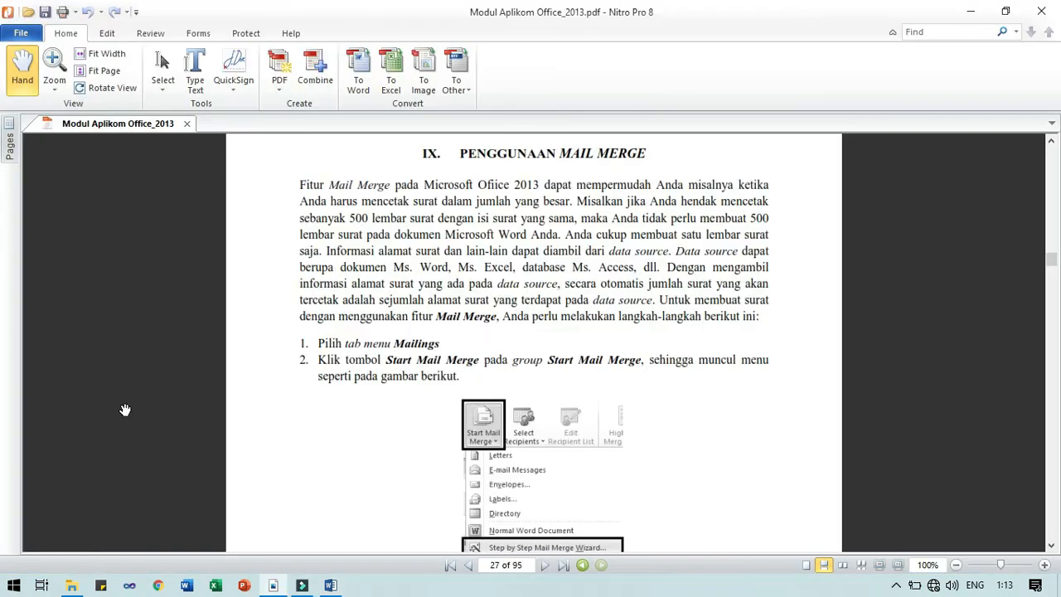
{"action": "scroll", "coordinate": [257, 444], "scroll_direction": "down", "scroll_amount": 10}
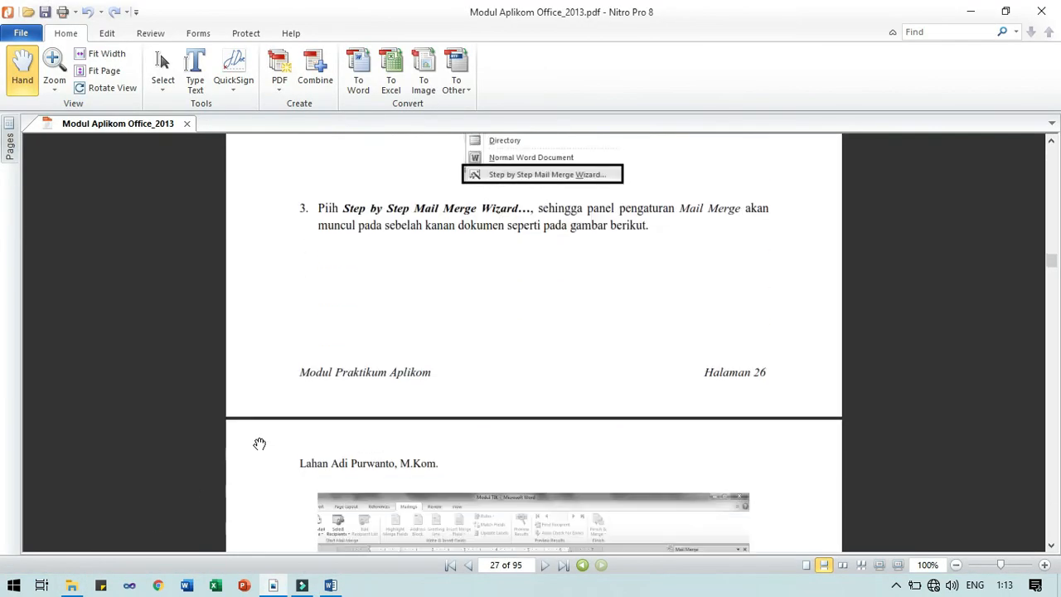
{"action": "scroll", "coordinate": [259, 447], "scroll_direction": "down", "scroll_amount": 5}
{"action": "scroll", "coordinate": [257, 447], "scroll_direction": "up", "scroll_amount": 8}
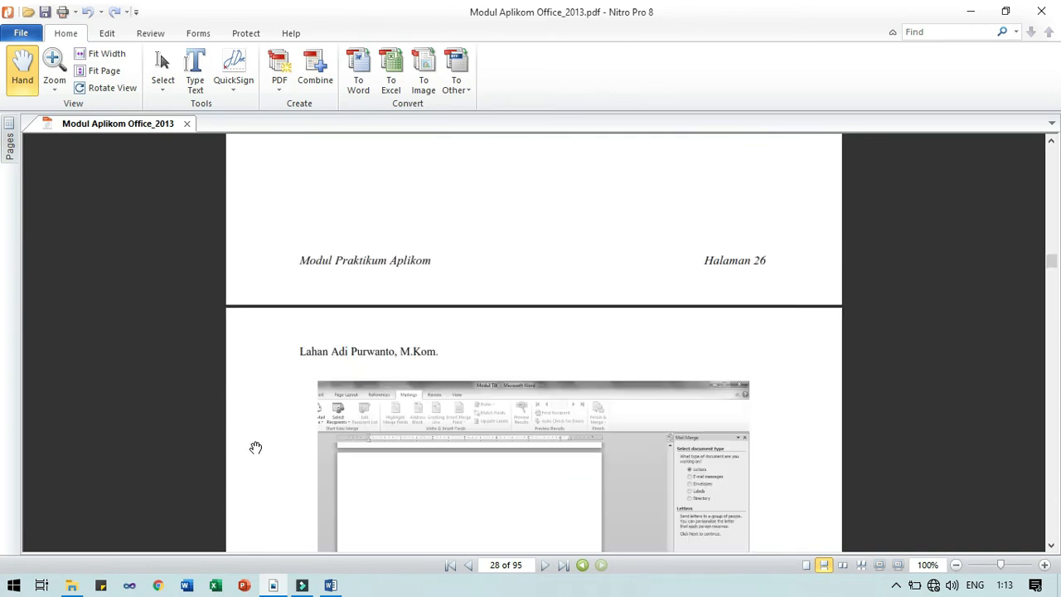
{"action": "scroll", "coordinate": [256, 448], "scroll_direction": "up", "scroll_amount": 6}
{"action": "scroll", "coordinate": [255, 448], "scroll_direction": "down", "scroll_amount": 3}
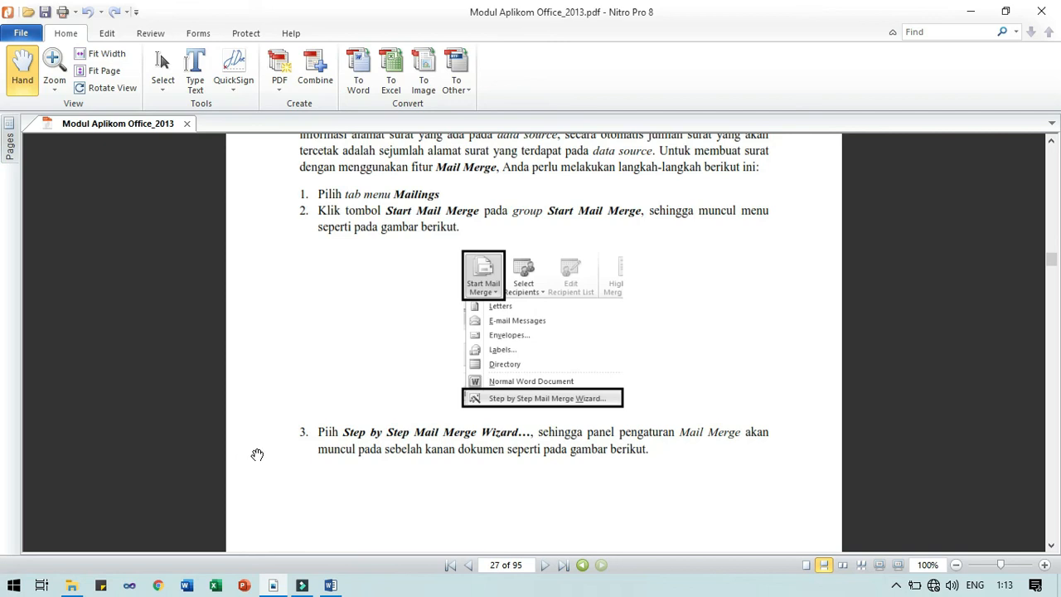
{"action": "key", "text": "alt+Tab"}
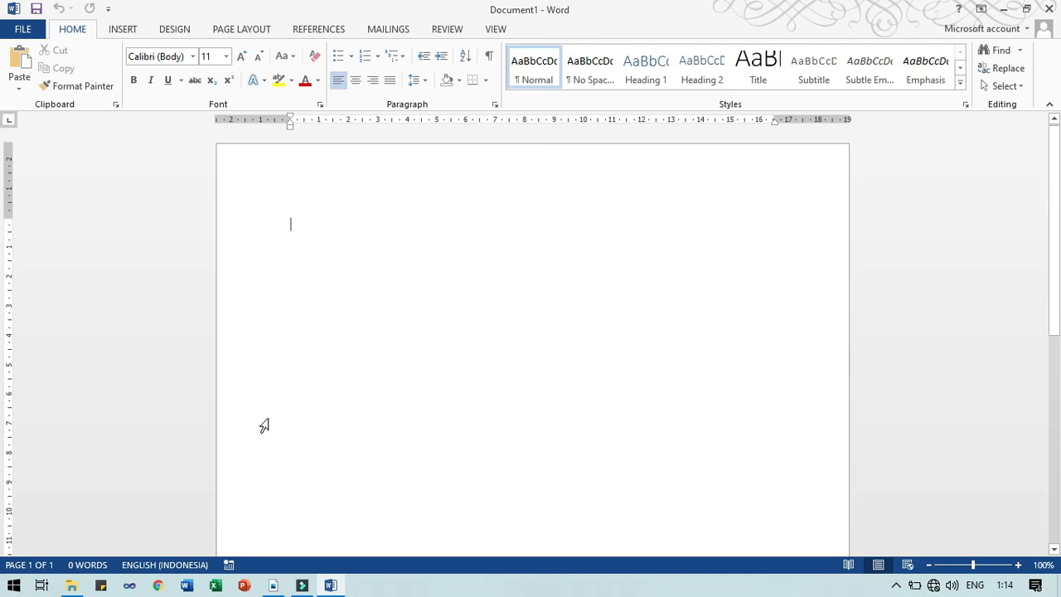
Switch the ribbon to the MAILINGS tab to show the mail merge tools
{"action": "left_click", "coordinate": [389, 33]}
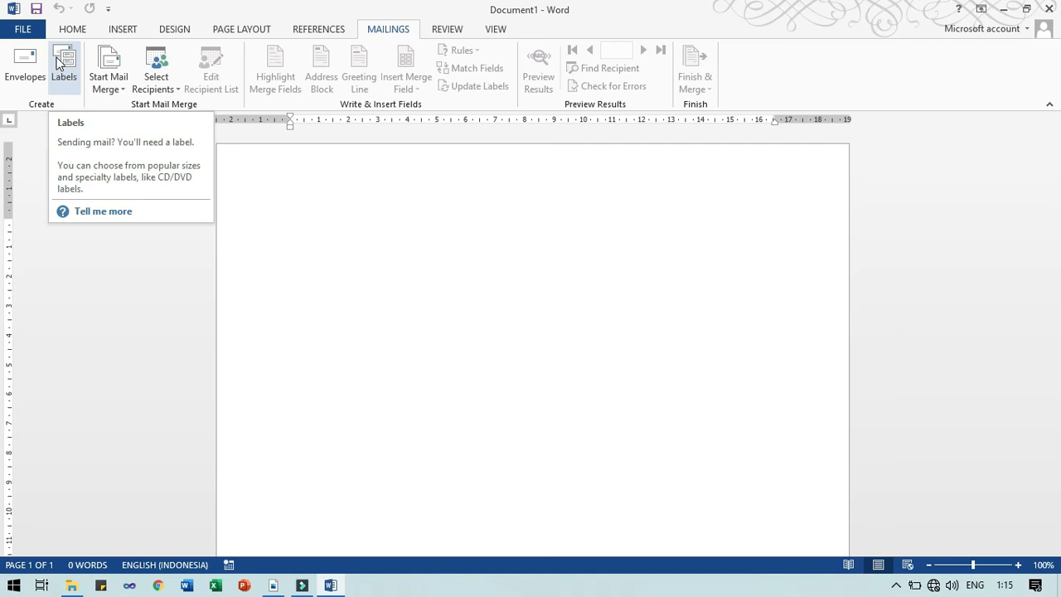
Open the Start Mail Merge dropdown listing Letters, E-mail Messages, Envelopes, Labels and Directory
{"action": "left_click", "coordinate": [60, 64]}
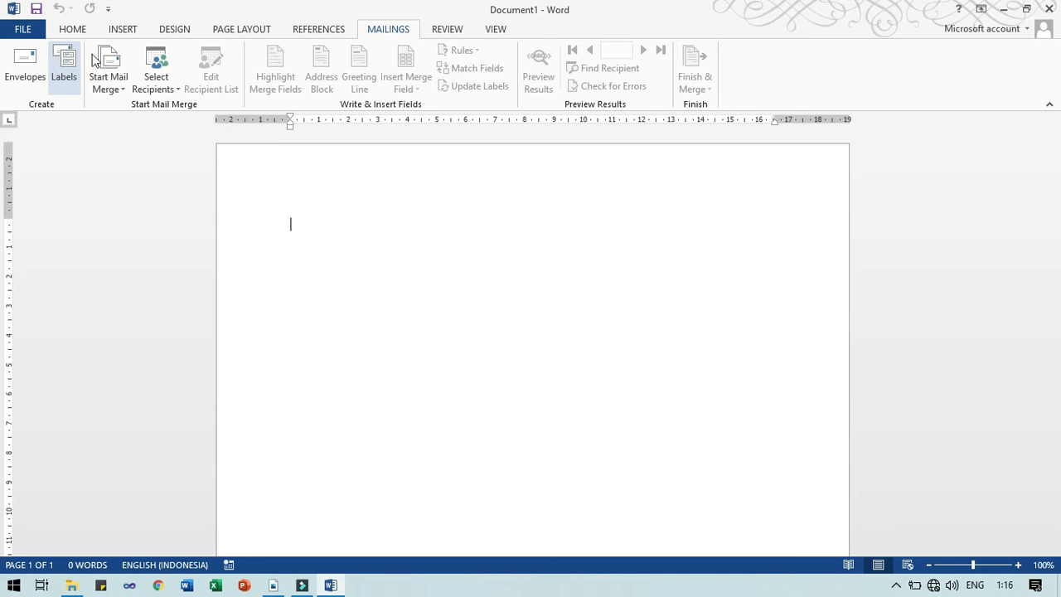
{"action": "left_click", "coordinate": [116, 90]}
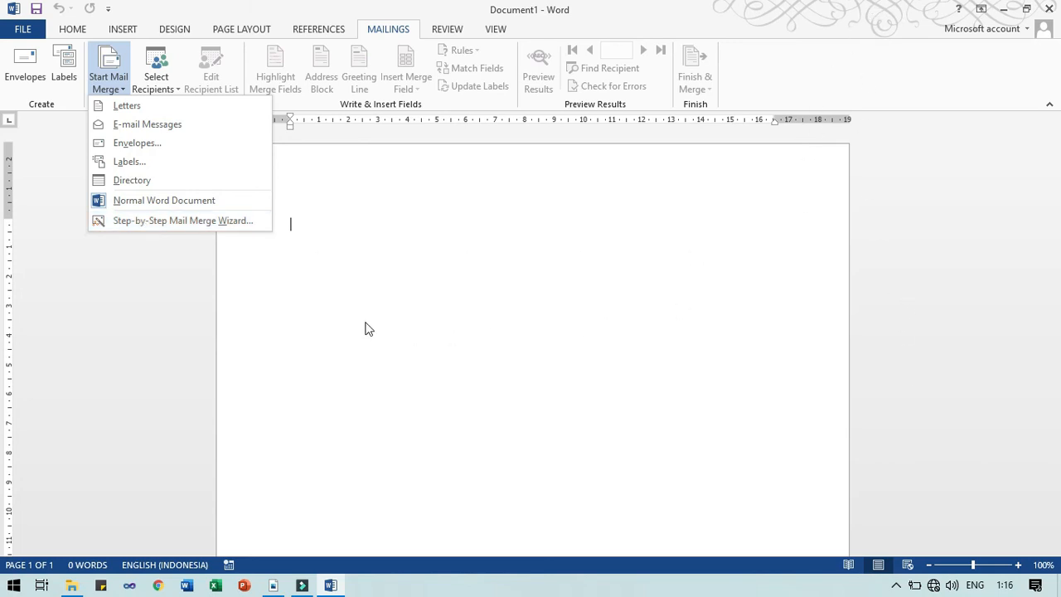
Launch the Step-by-Step Mail Merge Wizard, widen its pane, and keep Letters as the document type
{"action": "left_click", "coordinate": [170, 221]}
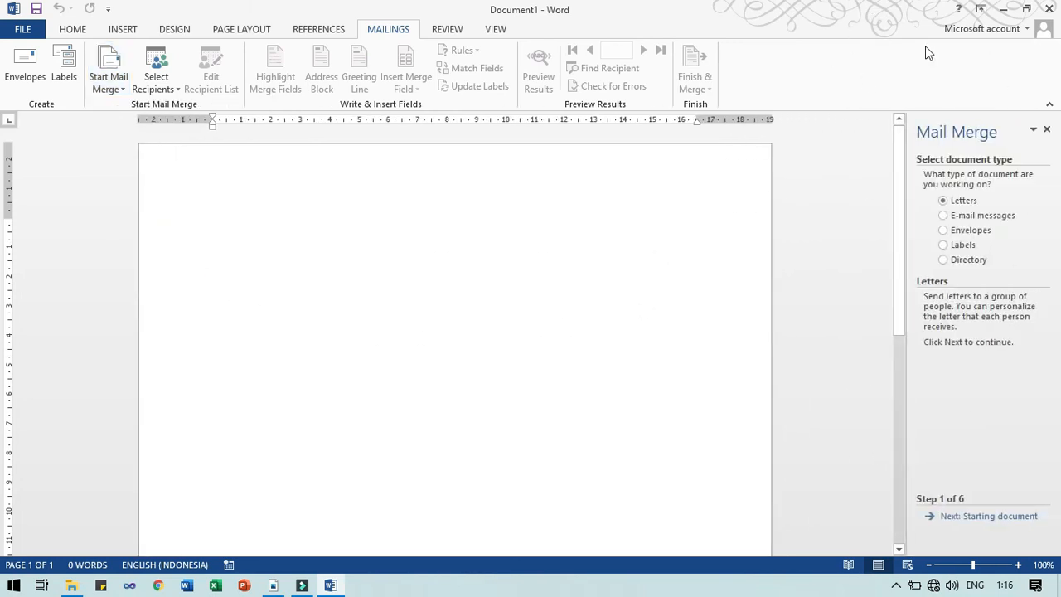
{"action": "left_click_drag", "start_coordinate": [906, 204], "coordinate": [832, 204]}
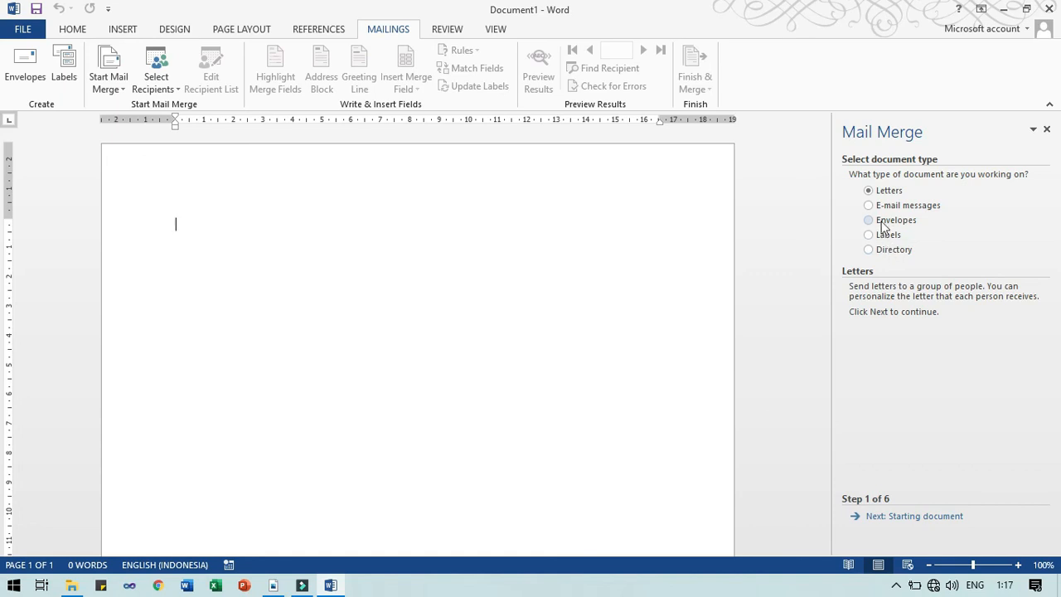
{"action": "left_click", "coordinate": [887, 193]}
At Step 2, try the template and existing-document options, then settle on 'Use the current document'
{"action": "left_click", "coordinate": [894, 518]}
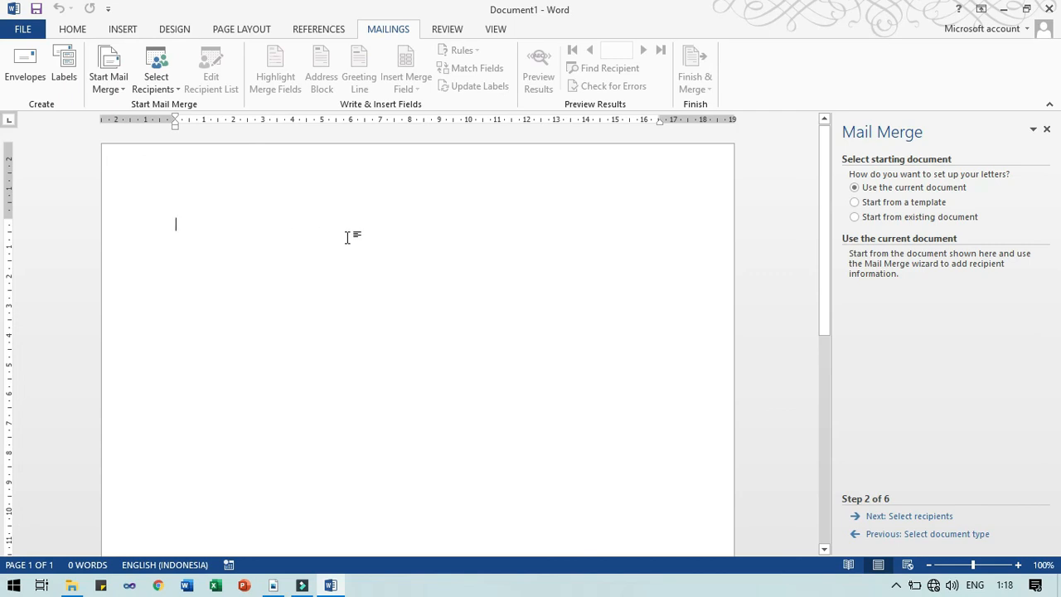
{"action": "left_click", "coordinate": [893, 205]}
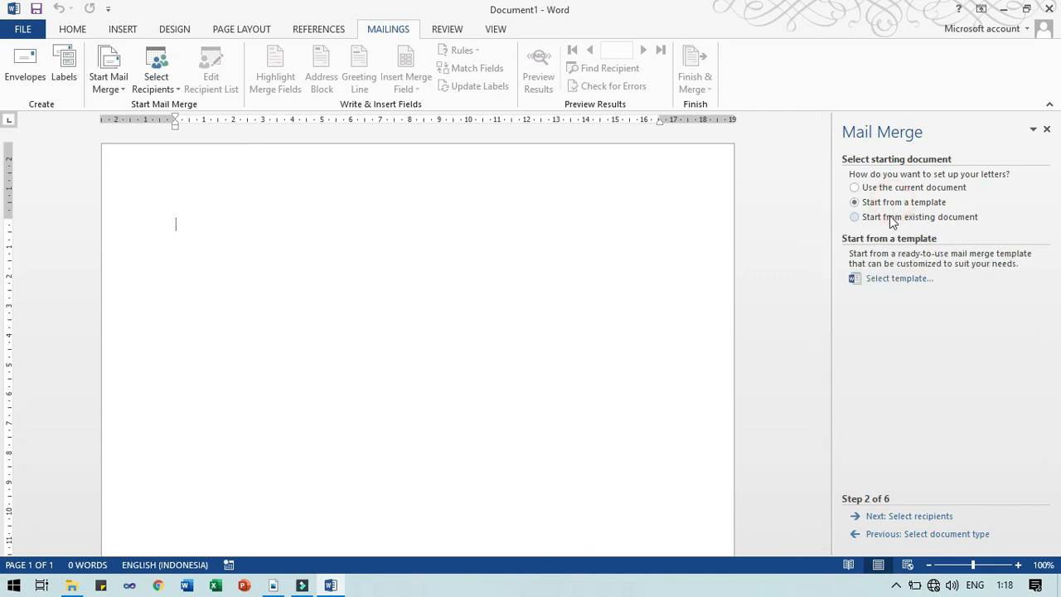
{"action": "left_click", "coordinate": [891, 217]}
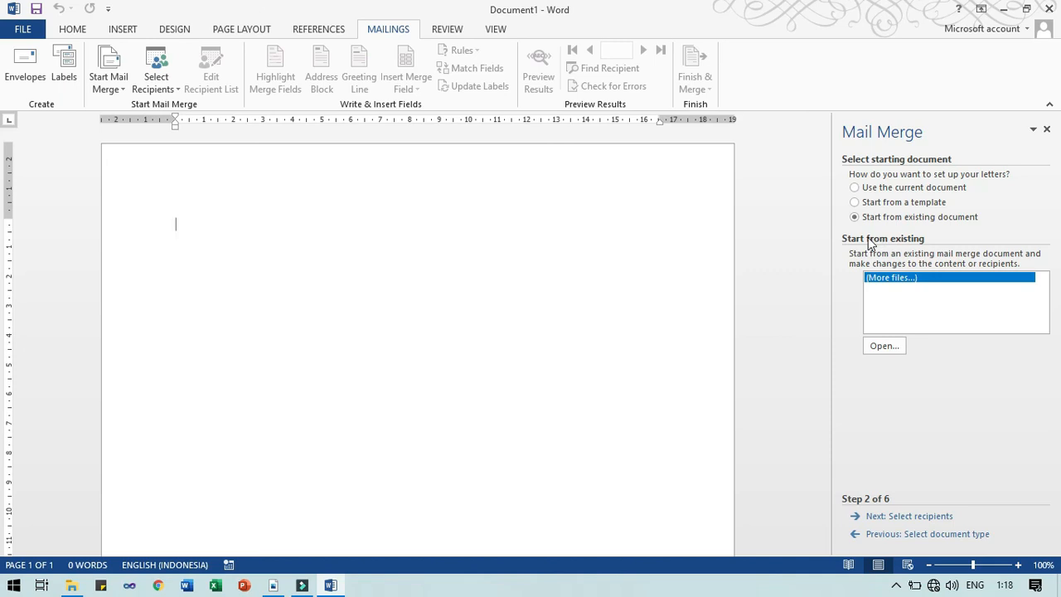
{"action": "left_click", "coordinate": [886, 349]}
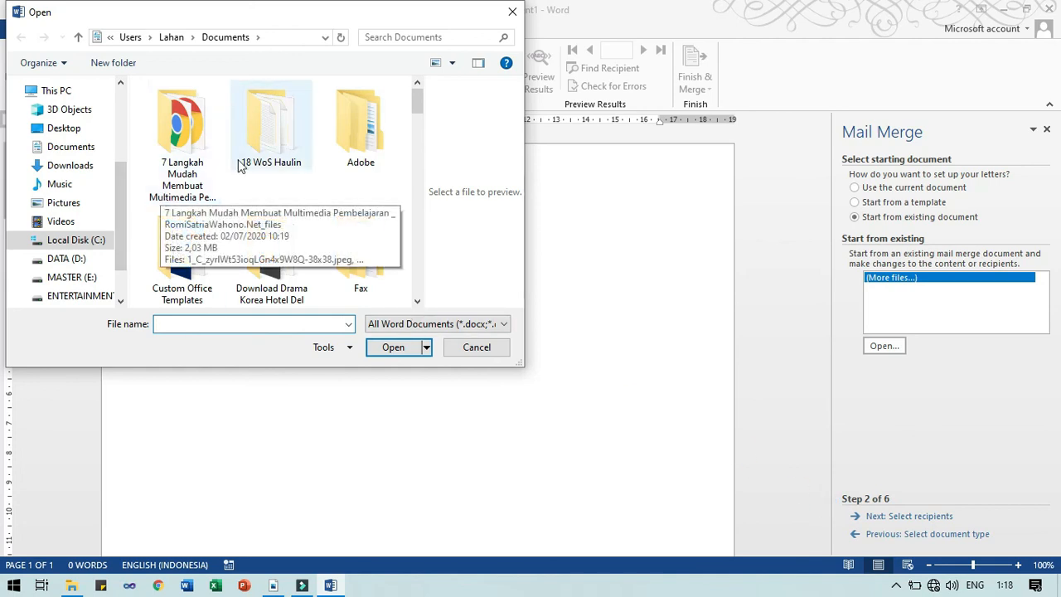
{"action": "left_click", "coordinate": [501, 348]}
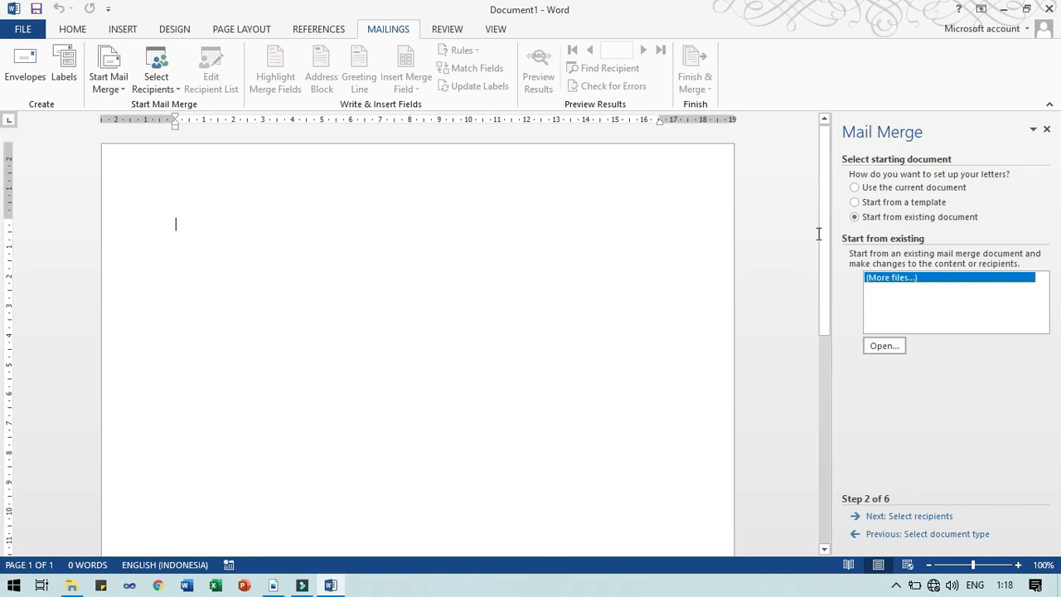
{"action": "left_click", "coordinate": [917, 191]}
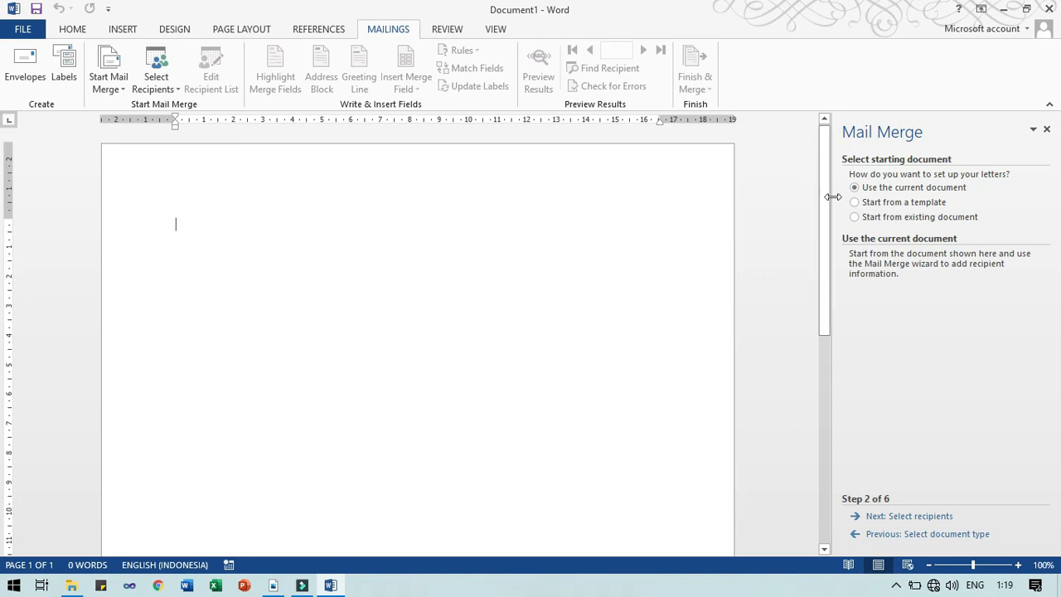
{"action": "left_click", "coordinate": [869, 217]}
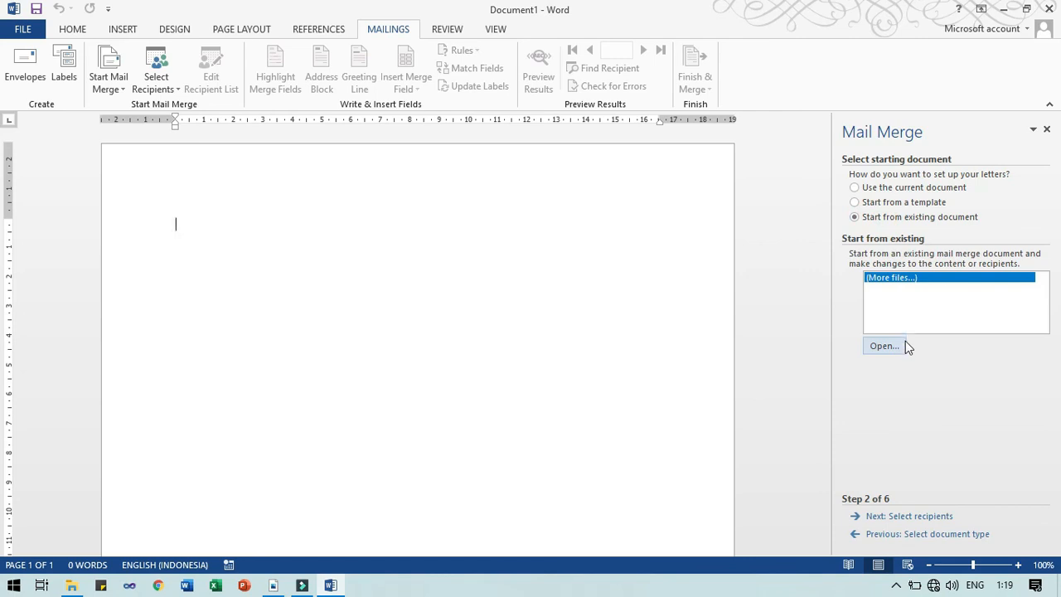
{"action": "left_click", "coordinate": [855, 187]}
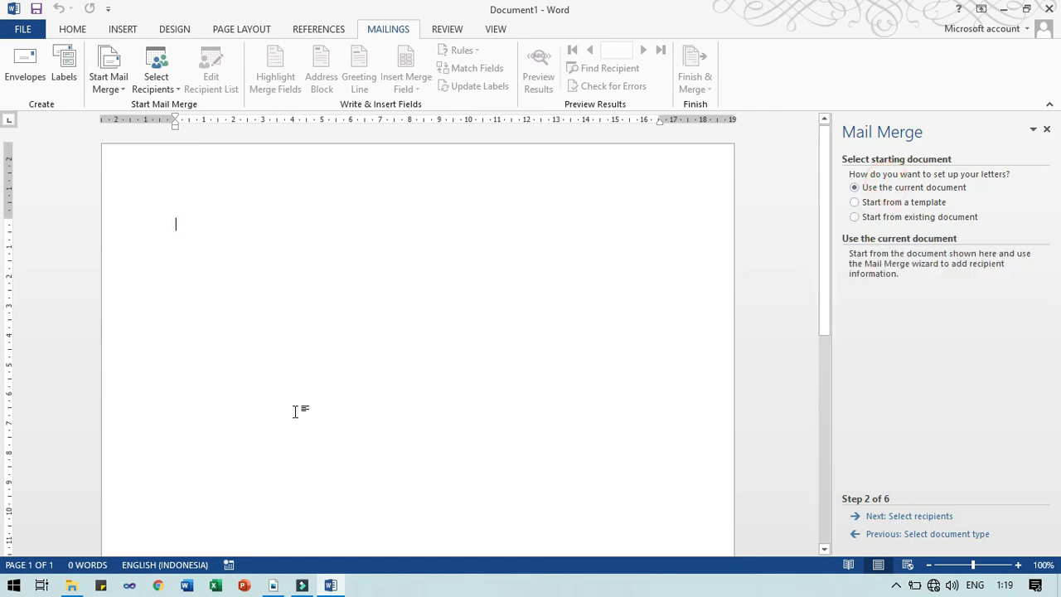
{"action": "left_click", "coordinate": [285, 262]}
{"action": "left_click", "coordinate": [919, 191]}
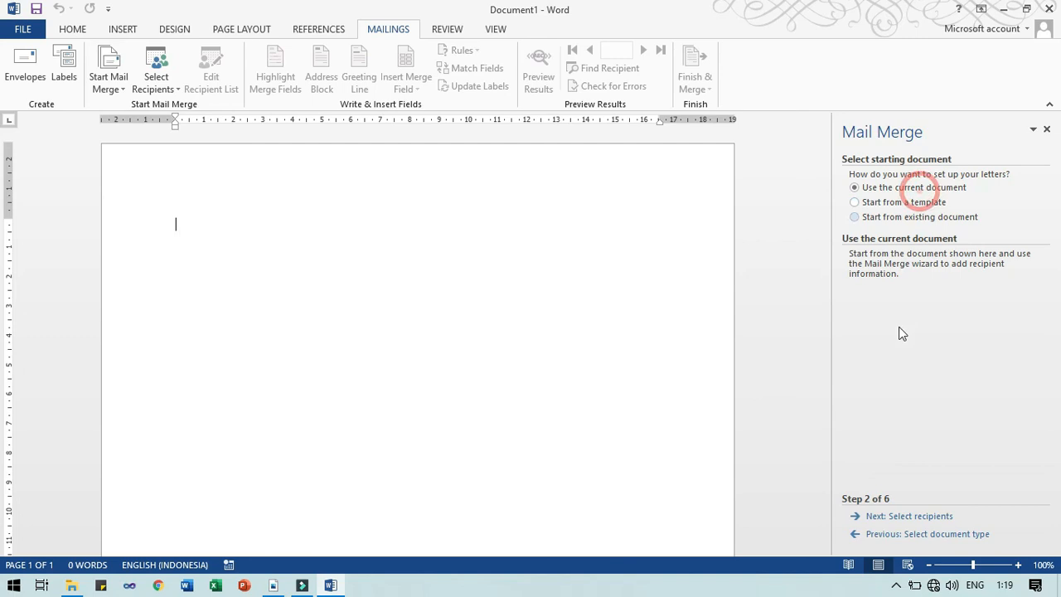
Advance to Step 3, choose 'Use an existing list', and open Select Data Source via Browse
{"action": "left_click", "coordinate": [908, 518]}
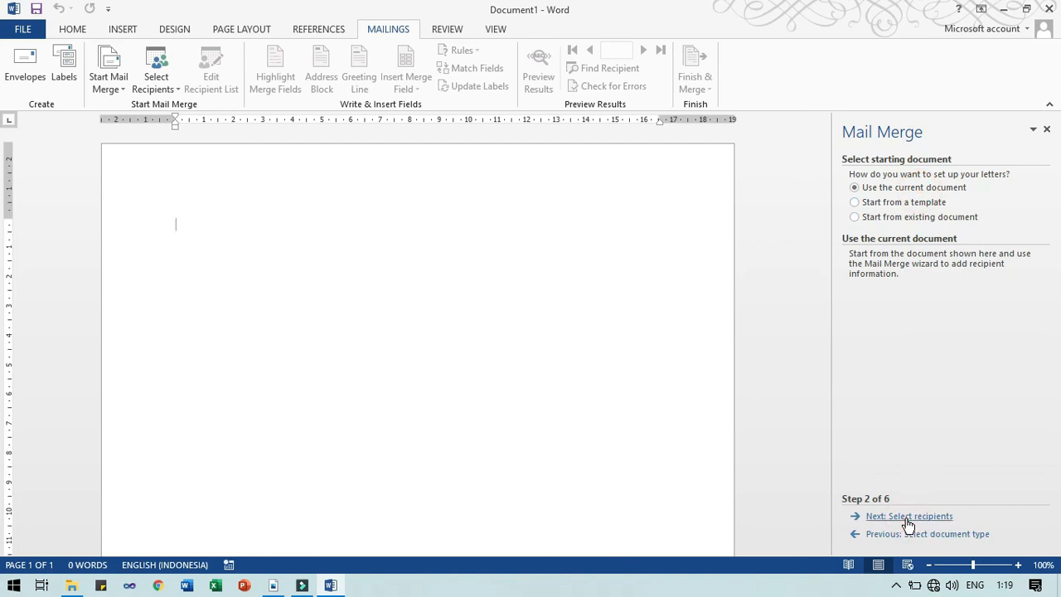
{"action": "left_click", "coordinate": [909, 517]}
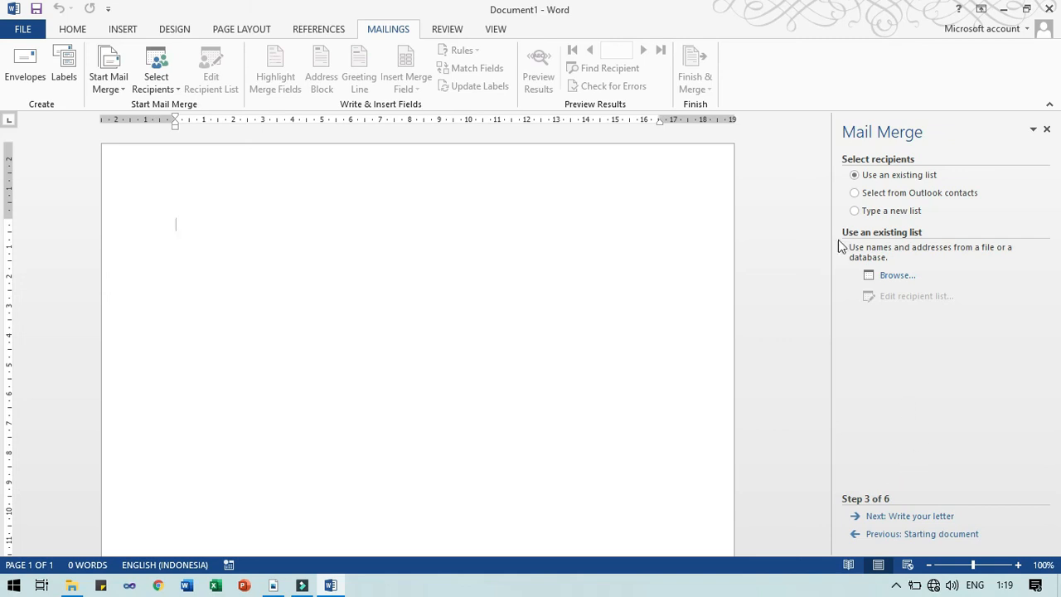
{"action": "left_click", "coordinate": [863, 210]}
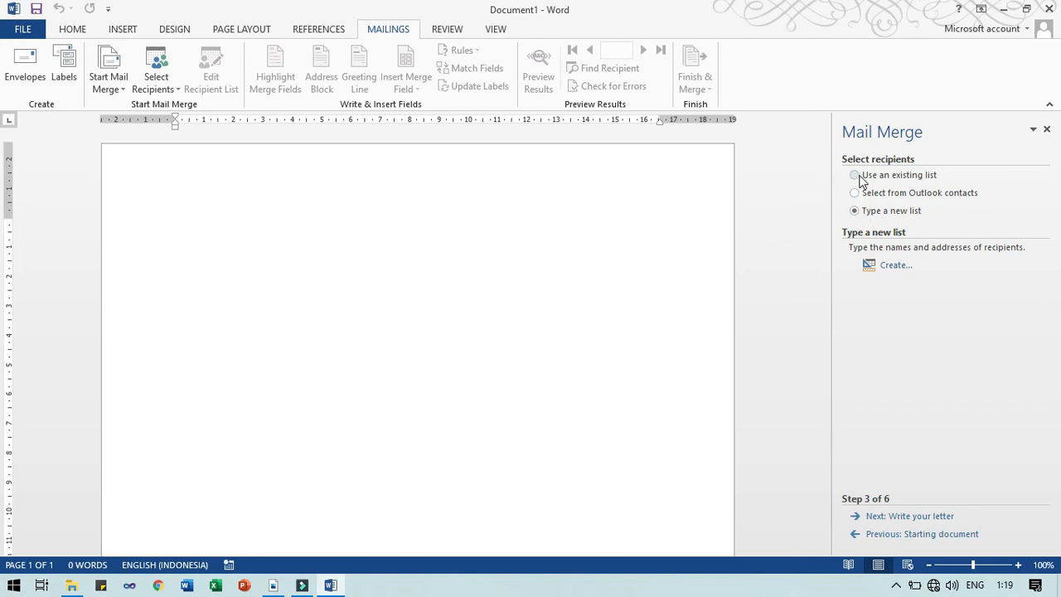
{"action": "left_click", "coordinate": [859, 177]}
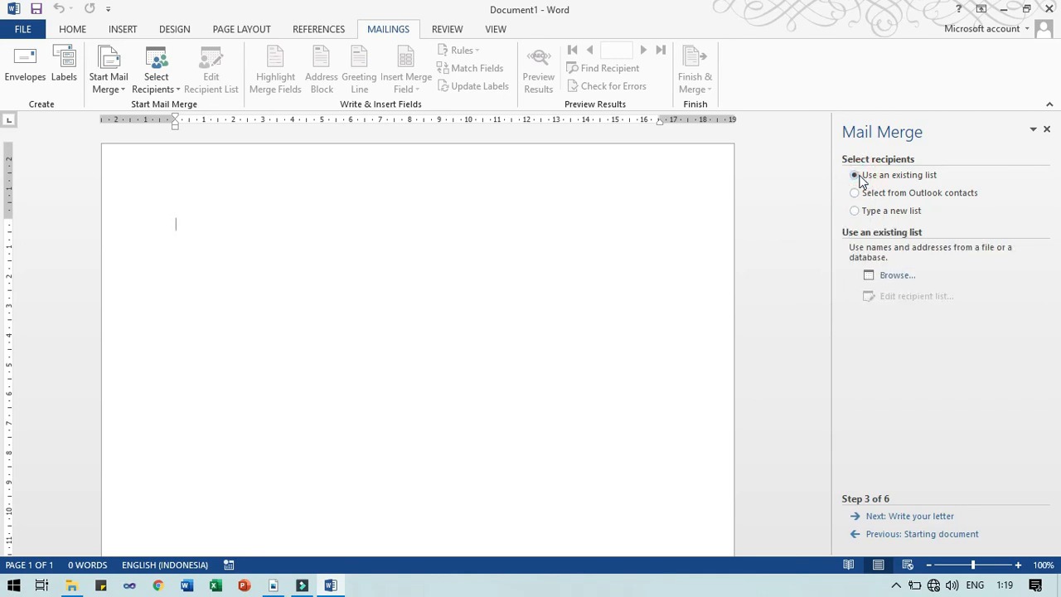
{"action": "left_click", "coordinate": [896, 278]}
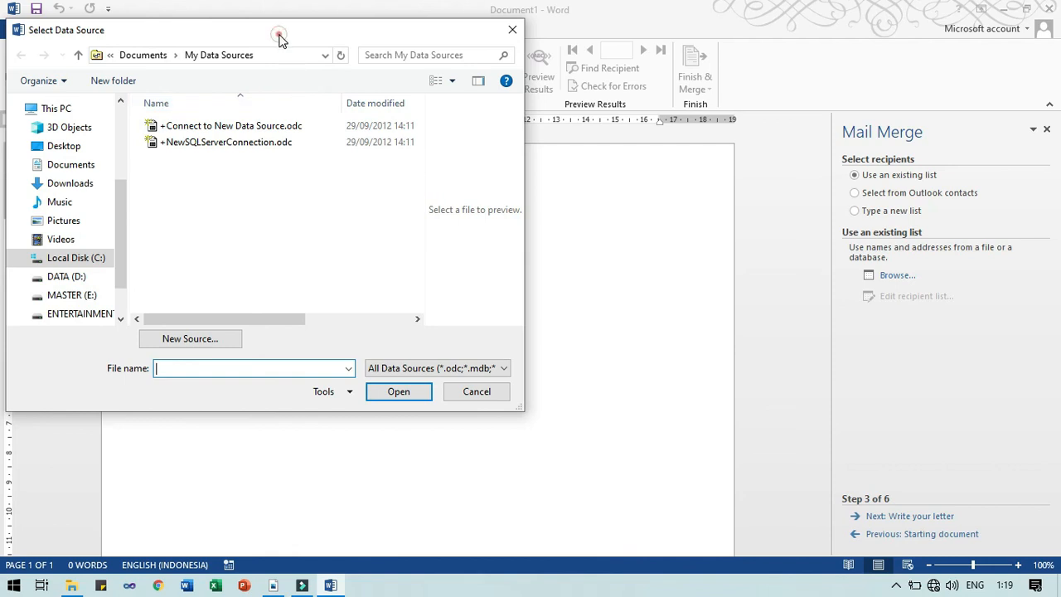
Drag the Select Data Source dialog aside, showing the My Data Sources folder with two .odc files
{"action": "left_click_drag", "start_coordinate": [275, 33], "coordinate": [444, 119]}
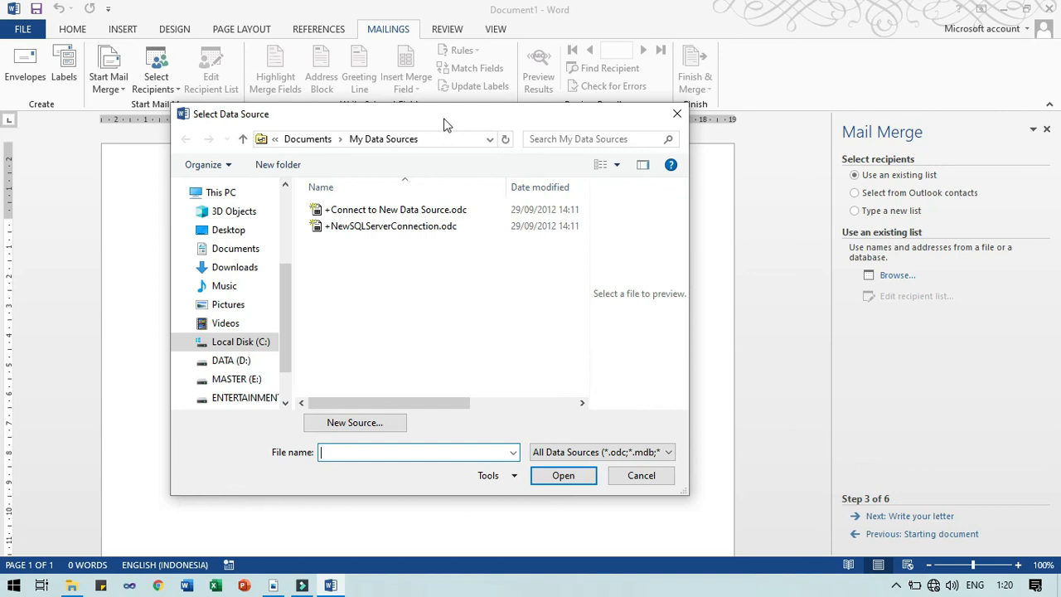
Cancel Select Data Source, switch to 'Type a new list', and open the New Address List via Create
{"action": "left_click", "coordinate": [653, 475]}
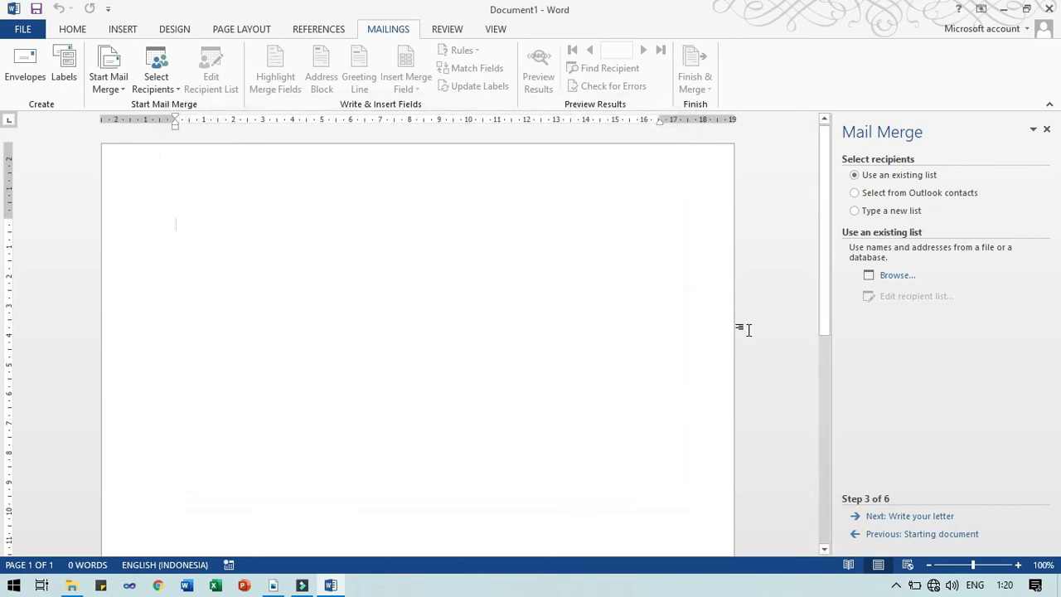
{"action": "left_click", "coordinate": [869, 212]}
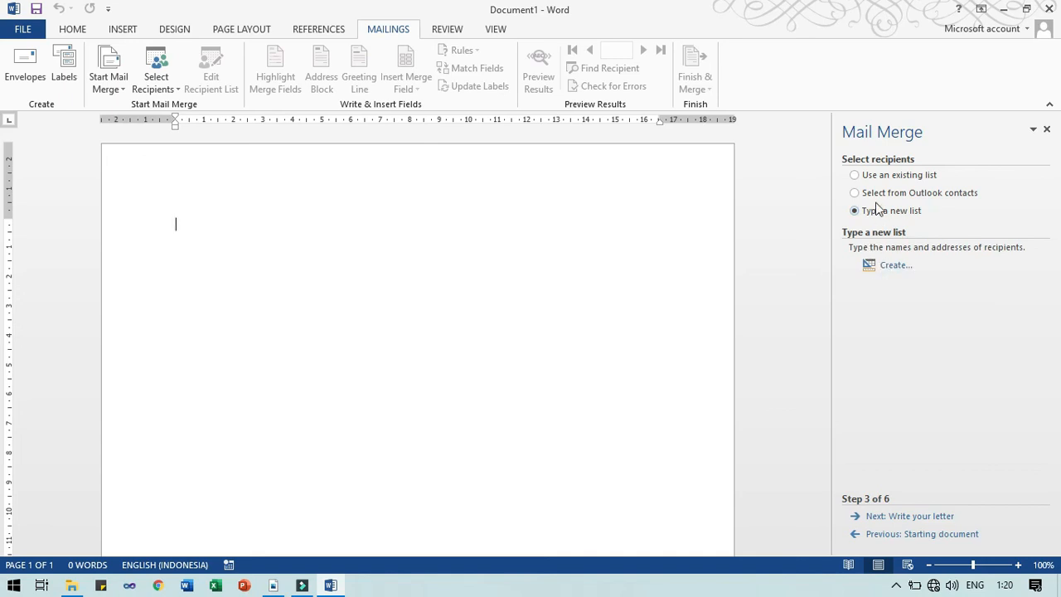
{"action": "left_click", "coordinate": [879, 265]}
Reselect 'Type a new list' and open the blank New Address List table with Create
{"action": "left_click", "coordinate": [854, 211]}
{"action": "left_click", "coordinate": [893, 266]}
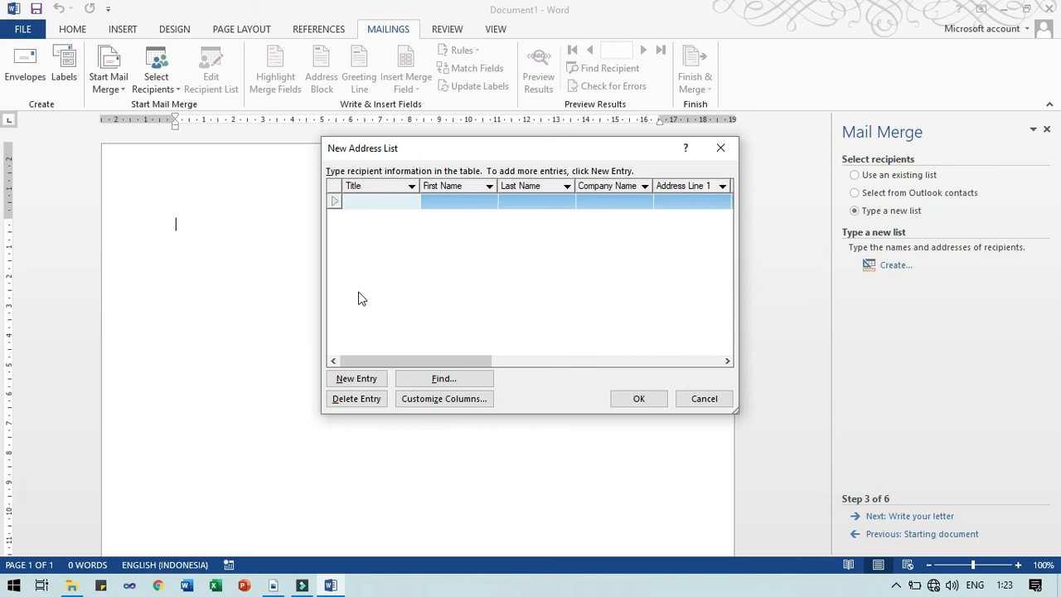
Launch Access 2013 from Start search, open Blank desktop database, then close its file-name dialog without creating
{"action": "key", "text": "super"}
{"action": "type", "text": "acce"}
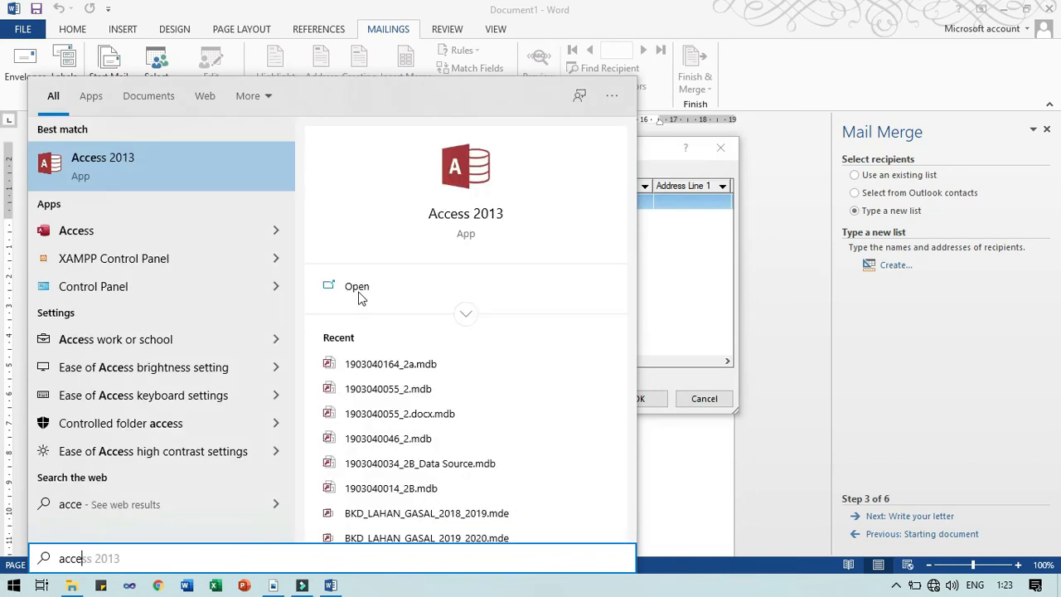
{"action": "left_click", "coordinate": [110, 160]}
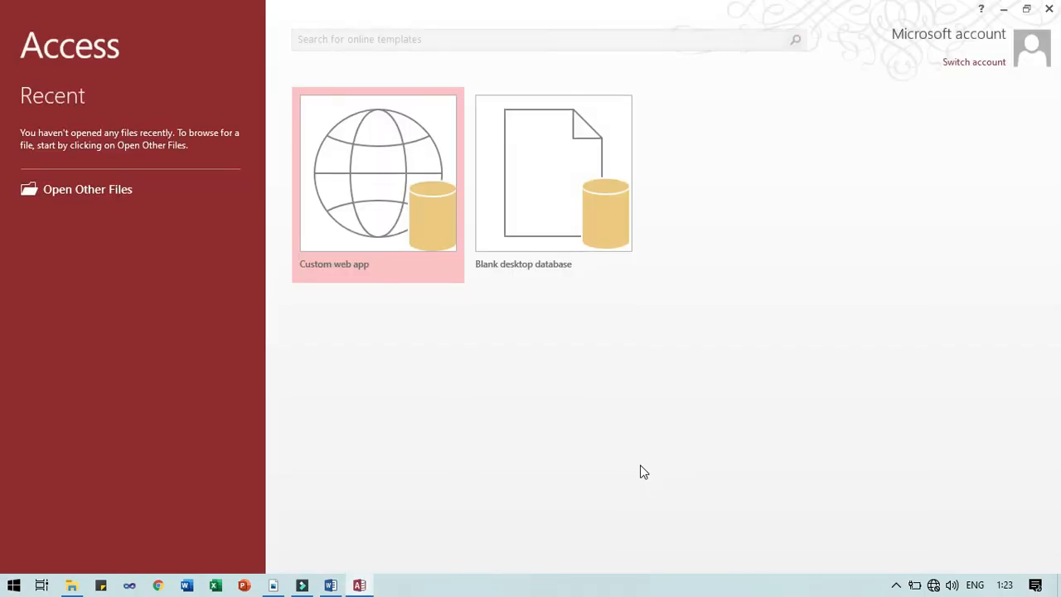
{"action": "key", "text": "Right"}
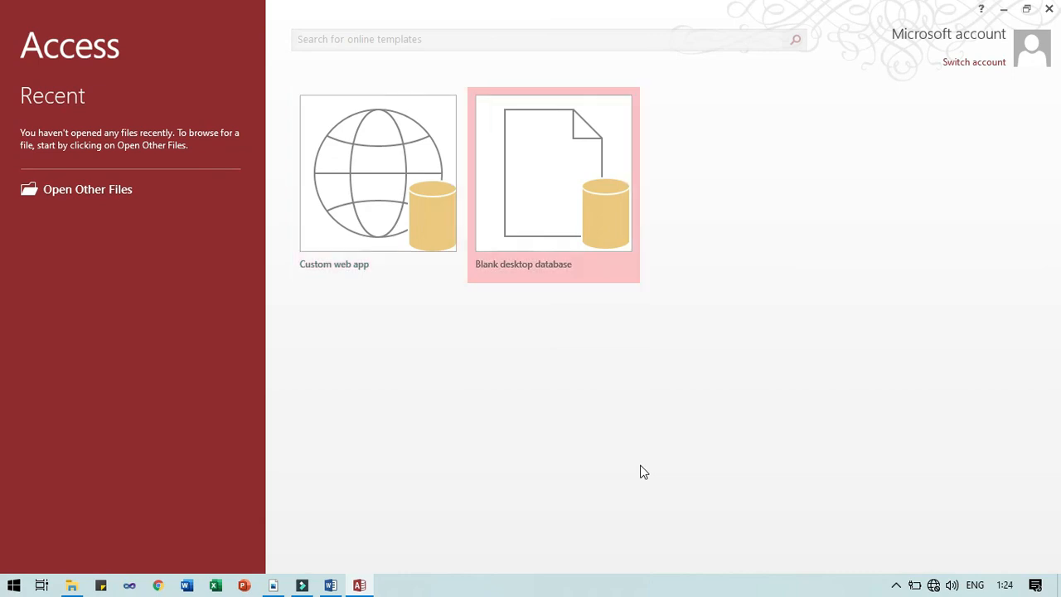
{"action": "key", "text": "Return"}
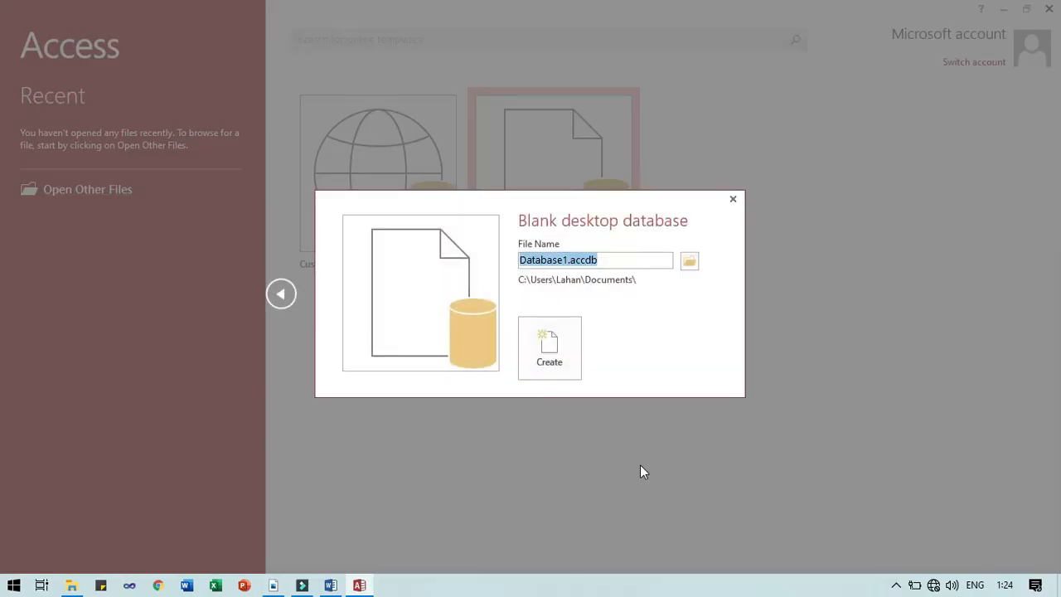
{"action": "left_click", "coordinate": [623, 261]}
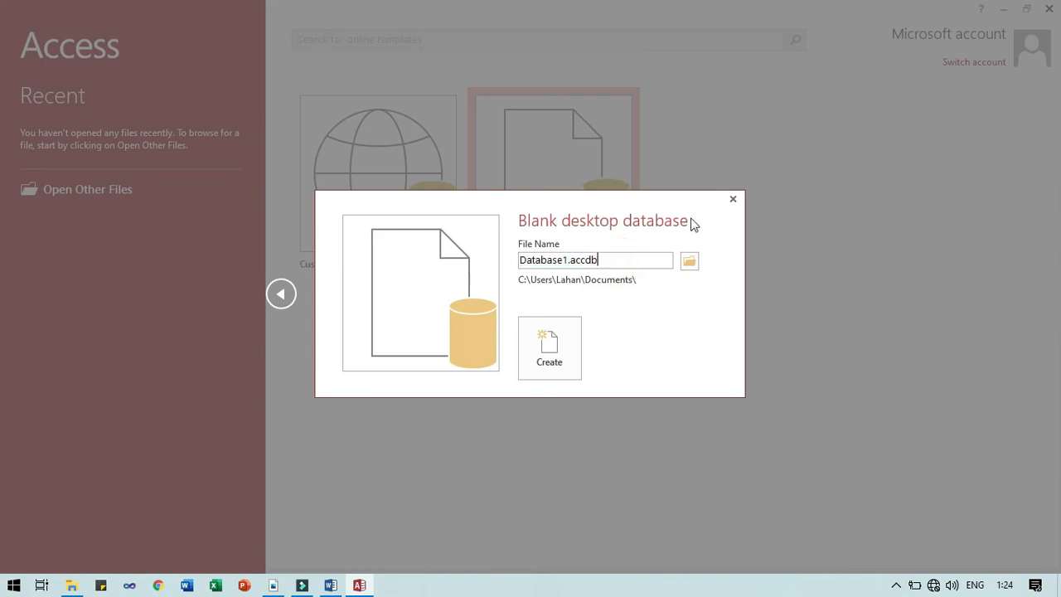
{"action": "left_click", "coordinate": [733, 199]}
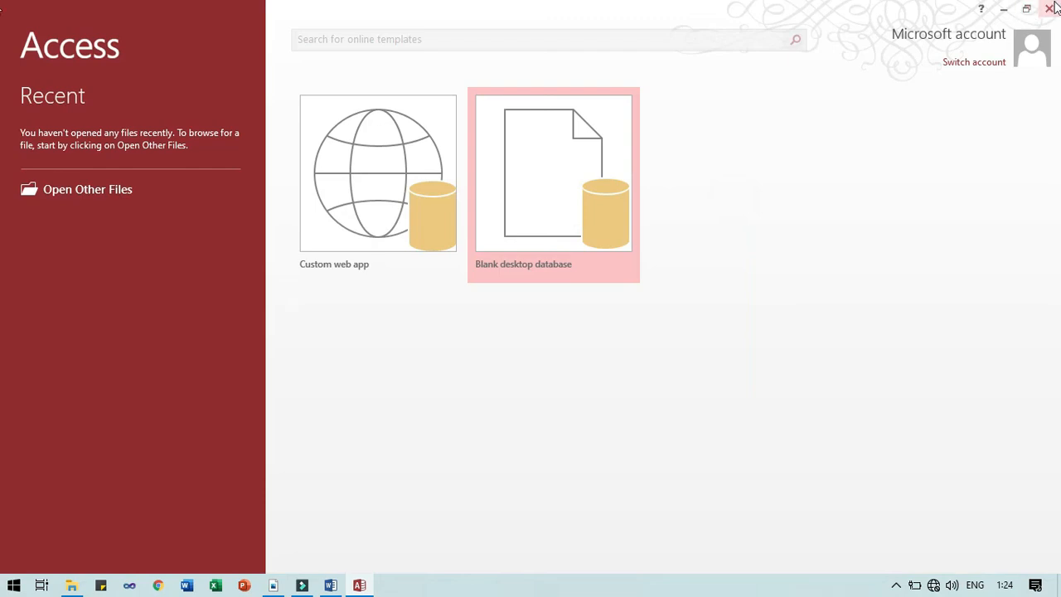
Close Access, reopen the New Address List in Word, and move it slightly down-left
{"action": "left_click", "coordinate": [1049, 8]}
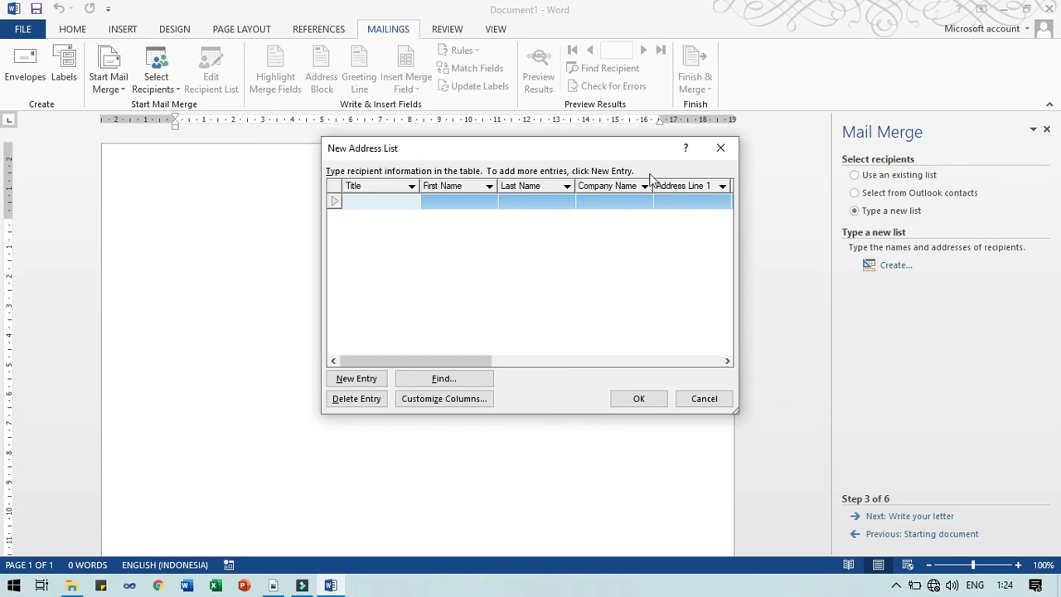
{"action": "left_click", "coordinate": [720, 147]}
{"action": "left_click", "coordinate": [895, 265]}
{"action": "left_click_drag", "start_coordinate": [497, 148], "coordinate": [469, 178]}
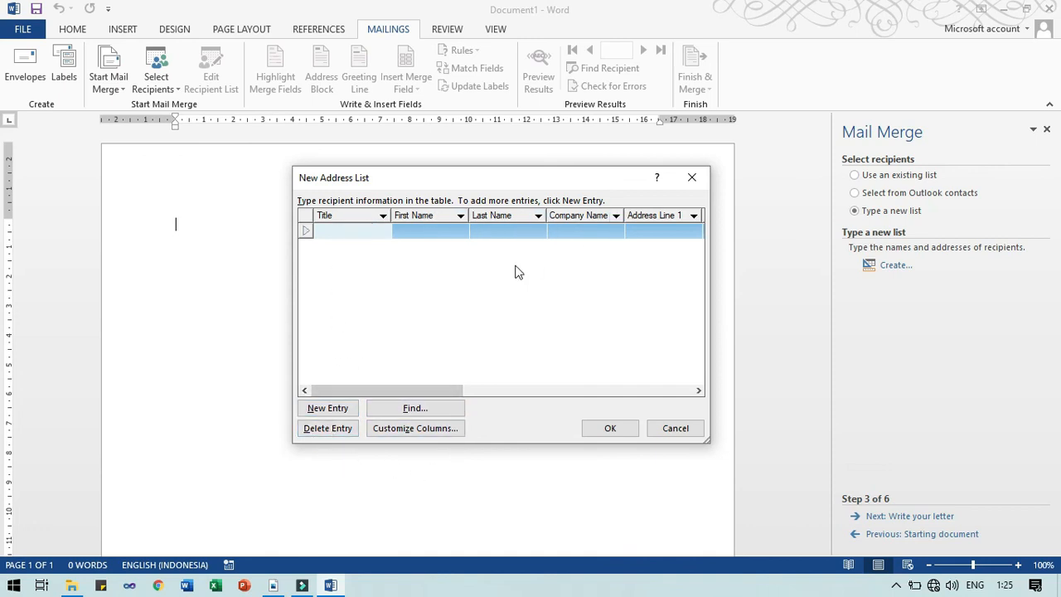
Delete the E-mail Address, Work Phone, Home Phone and Country or Region fields from the list
{"action": "left_click", "coordinate": [394, 430]}
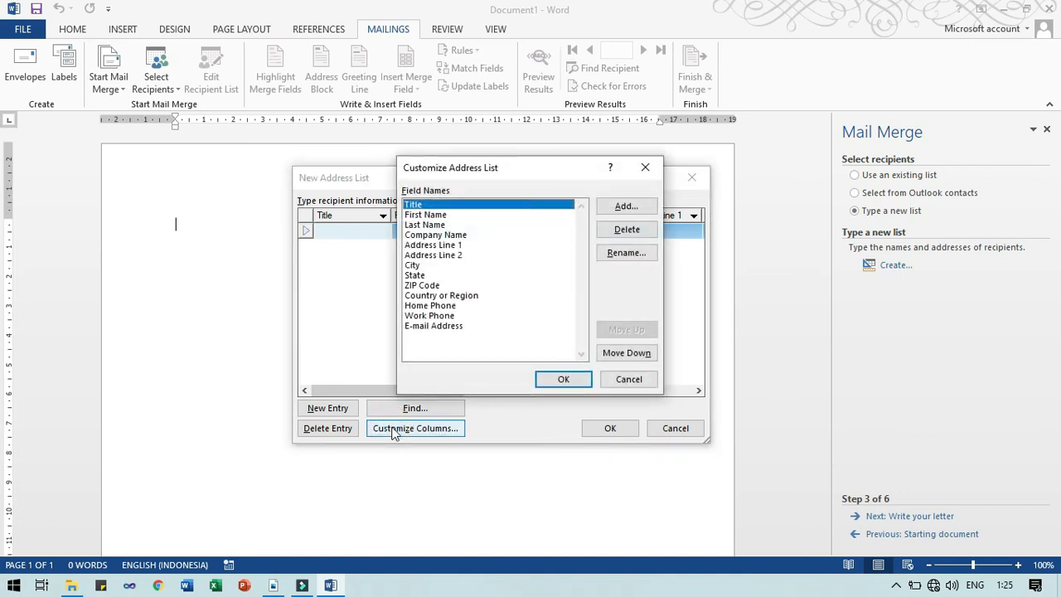
{"action": "left_click", "coordinate": [455, 329]}
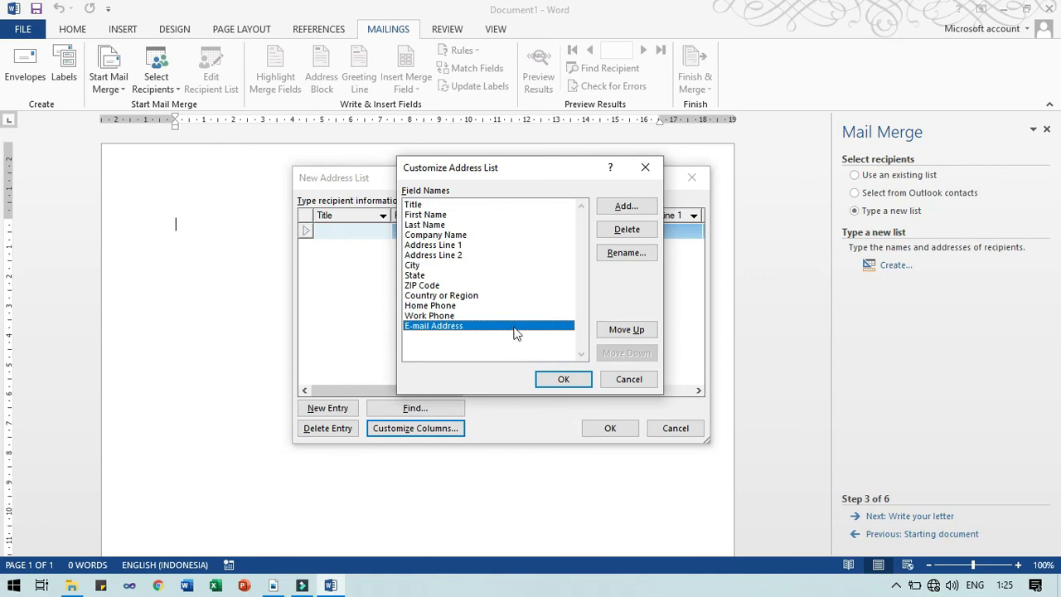
{"action": "left_click", "coordinate": [626, 230]}
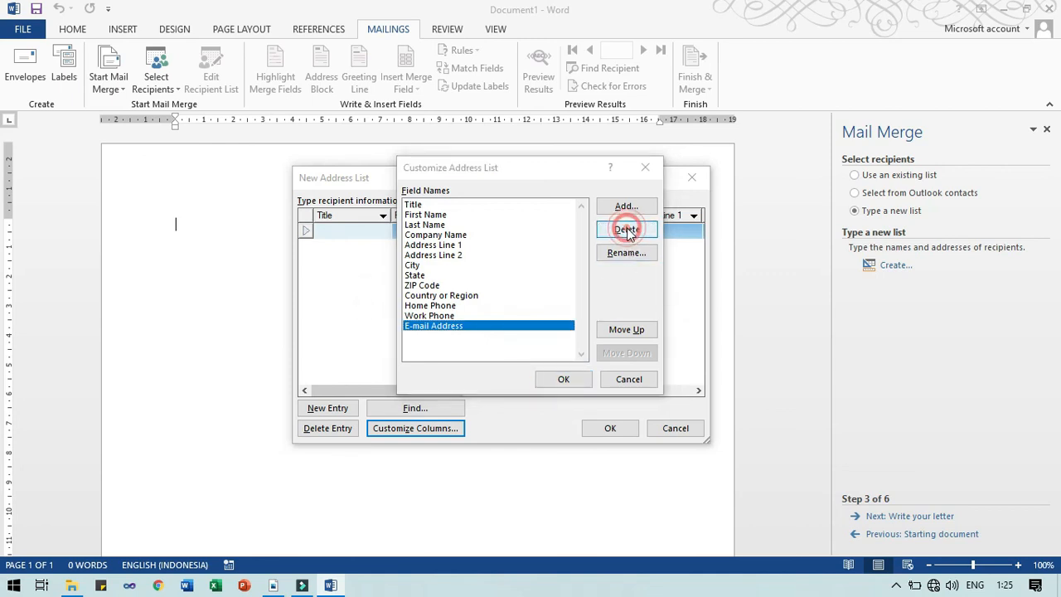
{"action": "key", "text": "Left"}
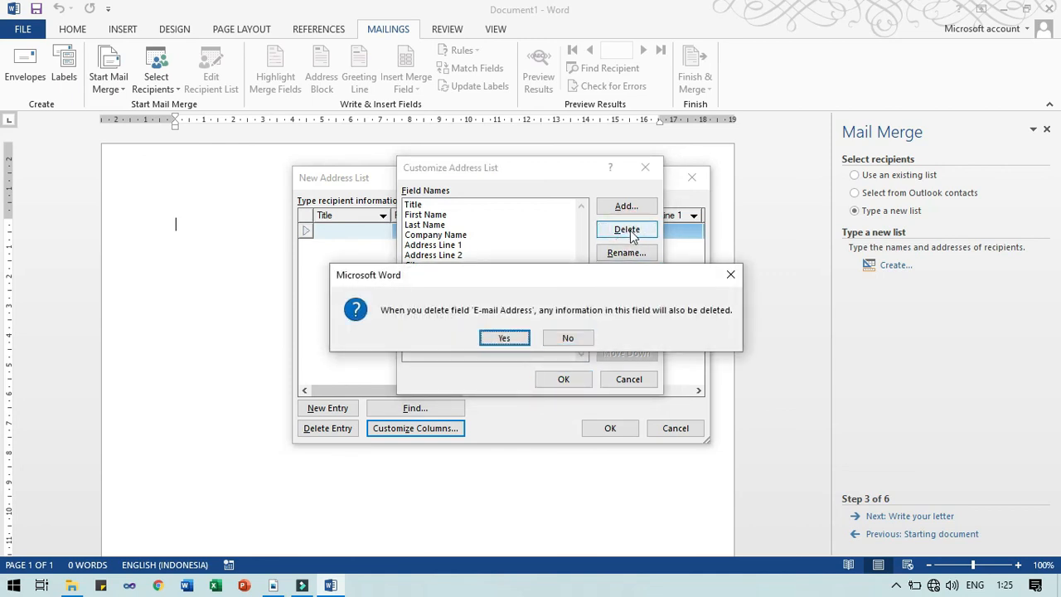
{"action": "key", "text": "Return"}
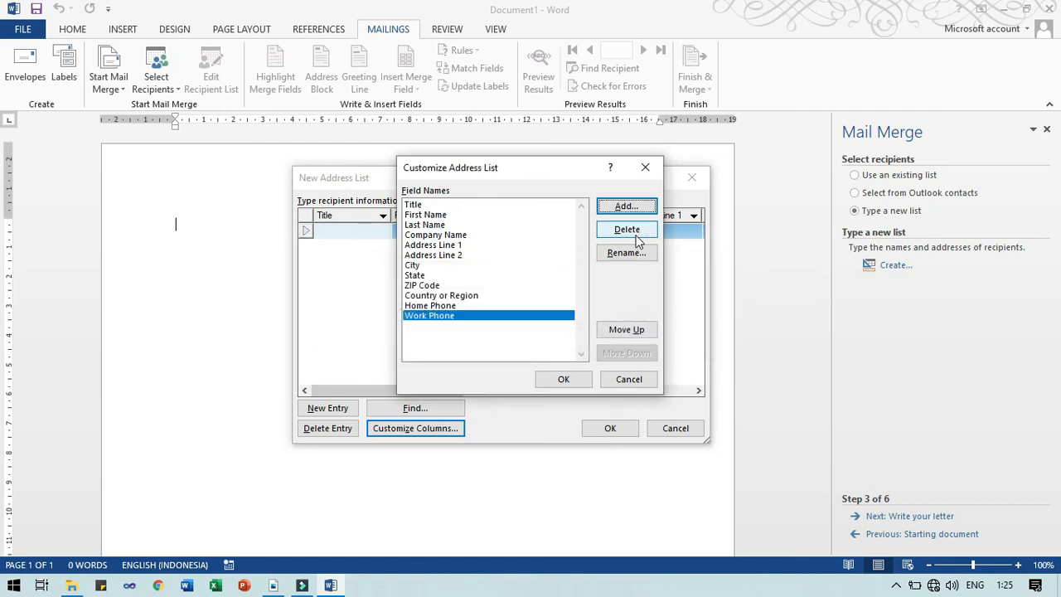
{"action": "left_click", "coordinate": [627, 229]}
{"action": "key", "text": "Left"}
{"action": "key", "text": "Return"}
{"action": "left_click", "coordinate": [627, 230]}
{"action": "key", "text": "Left"}
{"action": "key", "text": "Return"}
{"action": "left_click", "coordinate": [627, 229]}
{"action": "key", "text": "Left"}
{"action": "key", "text": "Return"}
Delete the ZIP Code, State, City, Address Line 2 and Address Line 1 fields
{"action": "left_click", "coordinate": [626, 230]}
{"action": "key", "text": "Left"}
{"action": "key", "text": "Return"}
{"action": "left_click", "coordinate": [626, 229]}
{"action": "key", "text": "Left"}
{"action": "key", "text": "Return"}
{"action": "left_click", "coordinate": [627, 229]}
{"action": "key", "text": "Left"}
{"action": "key", "text": "Return"}
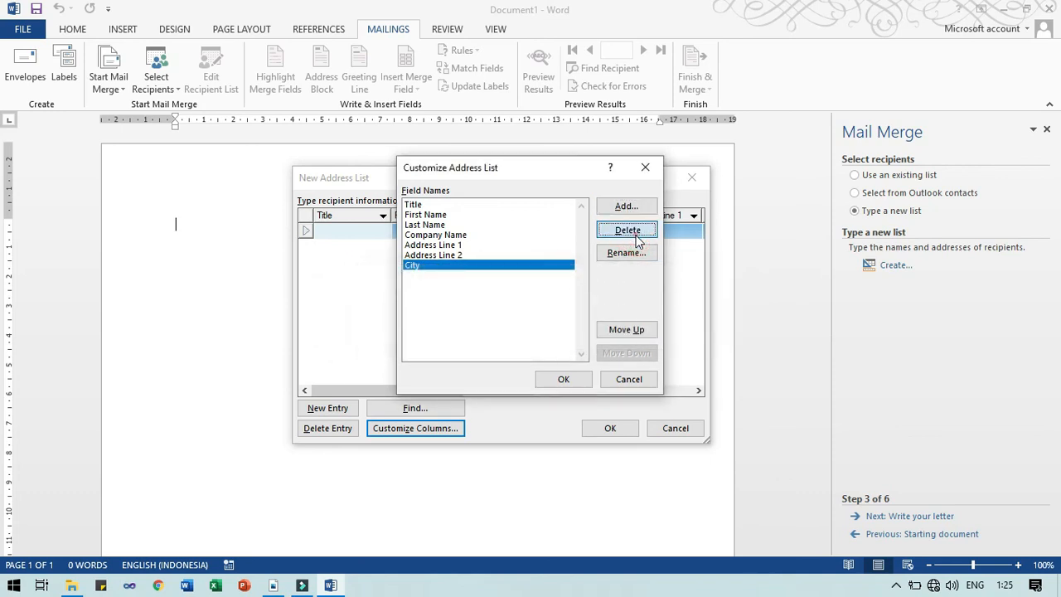
{"action": "left_click", "coordinate": [627, 230]}
{"action": "key", "text": "Left"}
{"action": "key", "text": "Return"}
{"action": "left_click", "coordinate": [627, 230]}
{"action": "key", "text": "Left"}
{"action": "key", "text": "Return"}
Delete the Company Name, Last Name and First Name fields so only Title remains
{"action": "left_click", "coordinate": [626, 230]}
{"action": "key", "text": "Return"}
{"action": "left_click", "coordinate": [637, 237]}
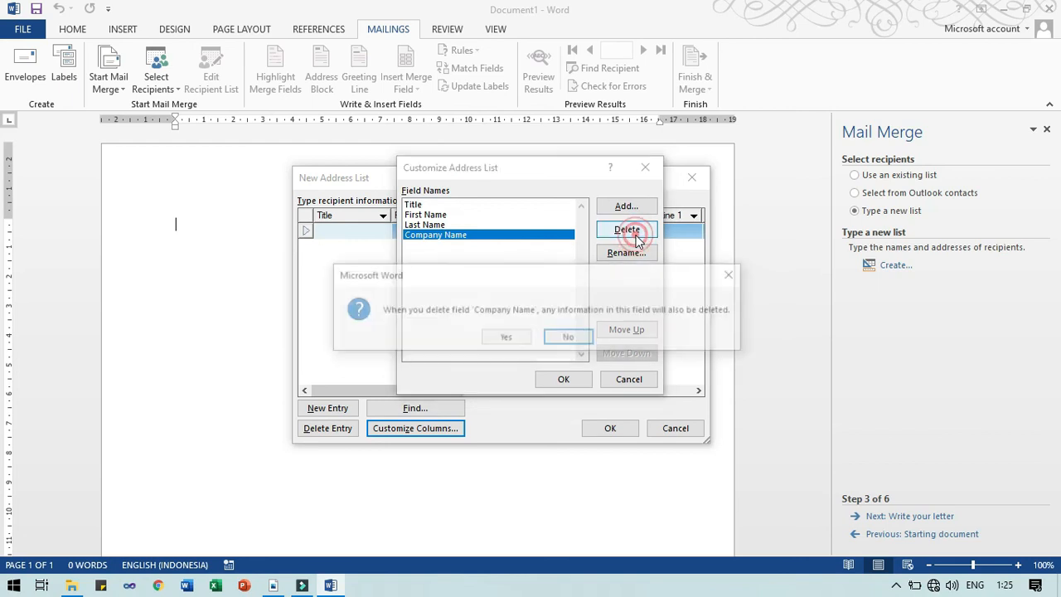
{"action": "key", "text": "Left"}
{"action": "key", "text": "Return"}
{"action": "left_click", "coordinate": [637, 237]}
{"action": "key", "text": "Left"}
{"action": "key", "text": "Return"}
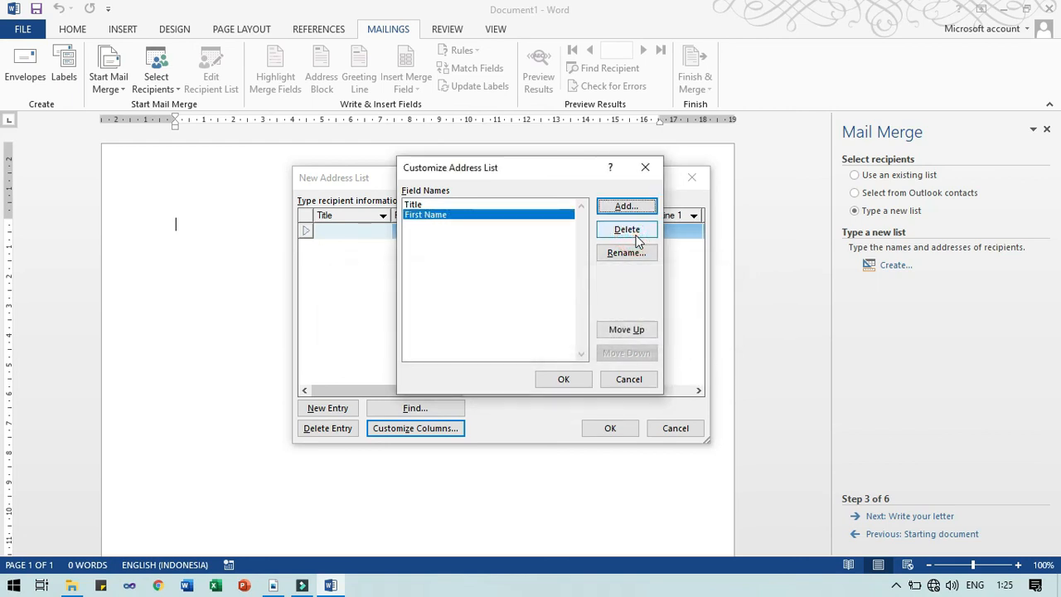
{"action": "left_click", "coordinate": [555, 204]}
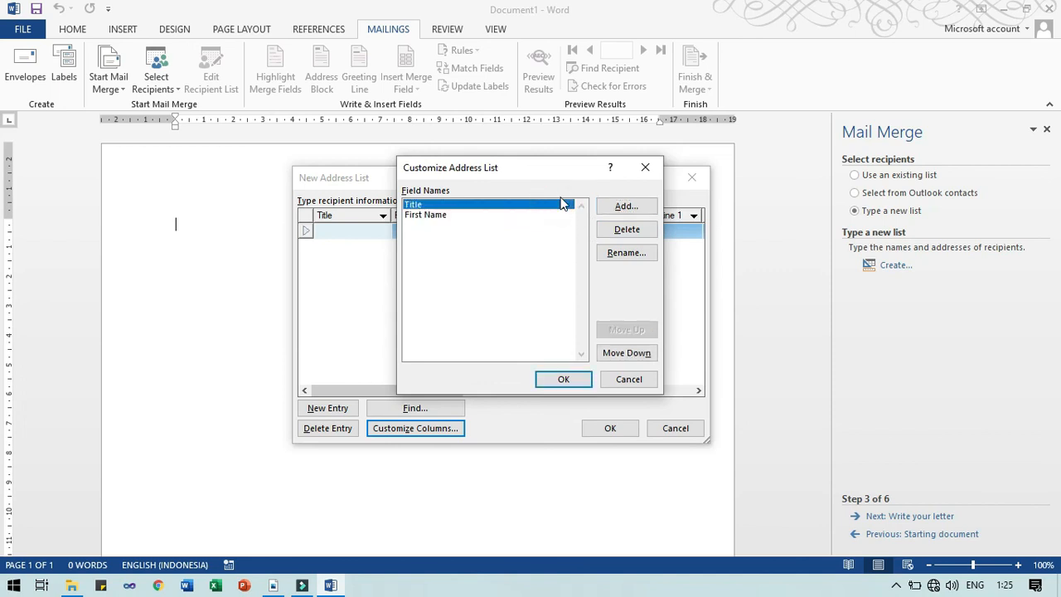
{"action": "left_click", "coordinate": [457, 215]}
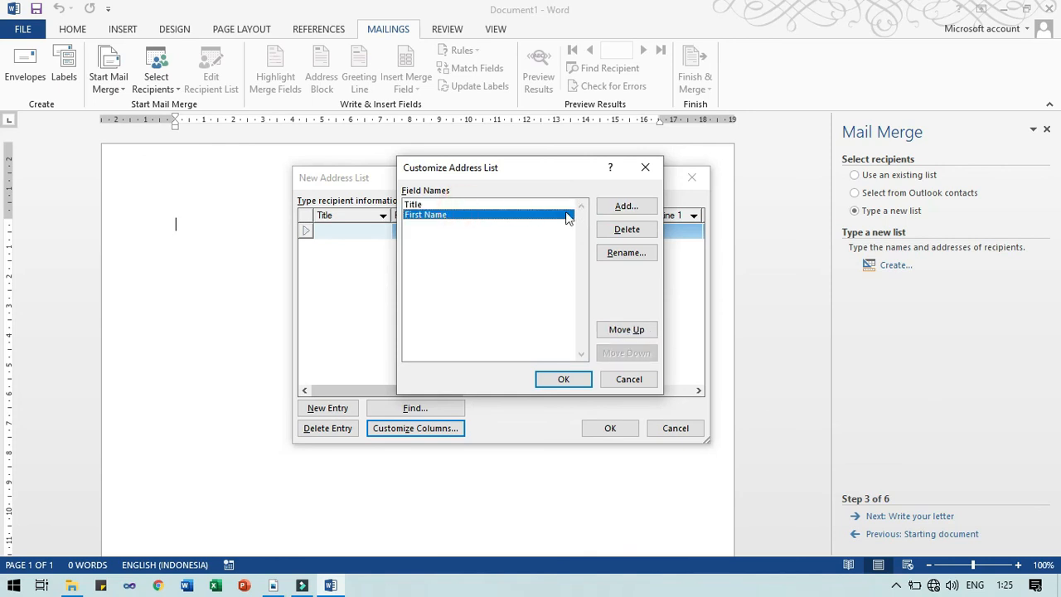
{"action": "left_click", "coordinate": [613, 230]}
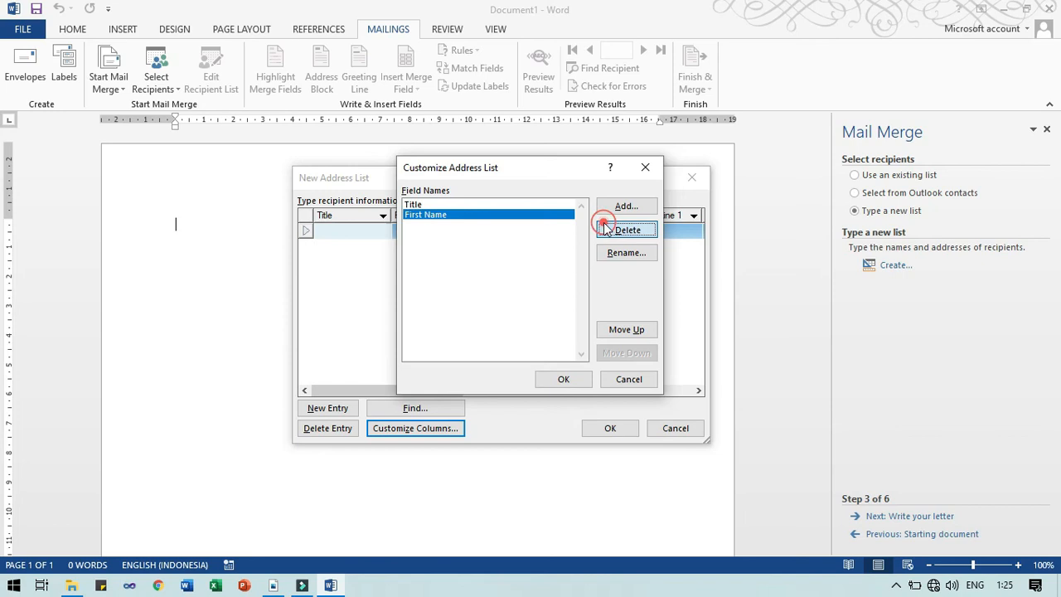
{"action": "left_click", "coordinate": [519, 341]}
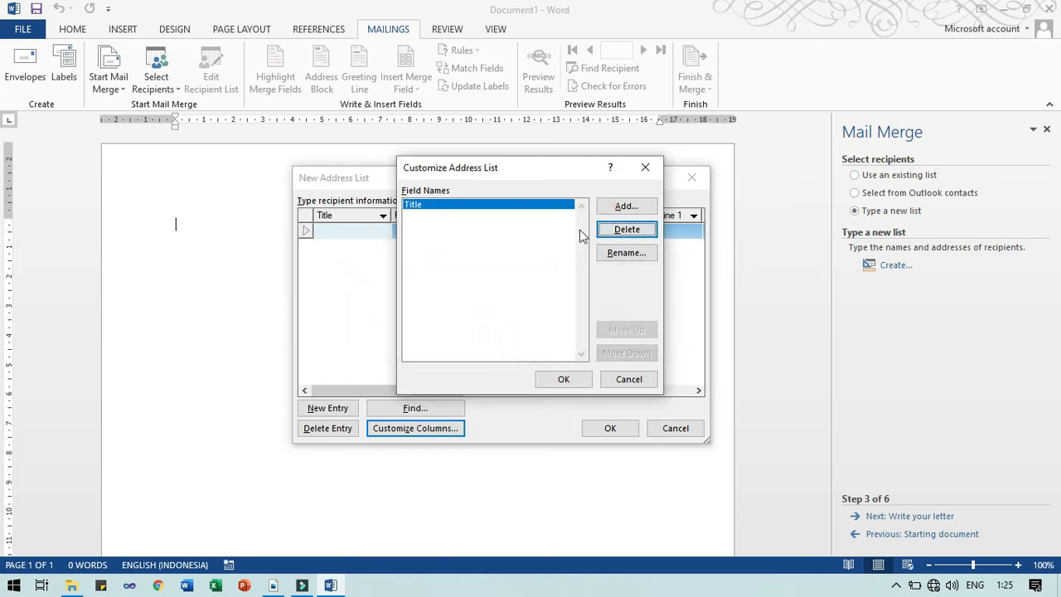
Add a new field named Alamat and rename the Title field to Nama
{"action": "left_click", "coordinate": [611, 208]}
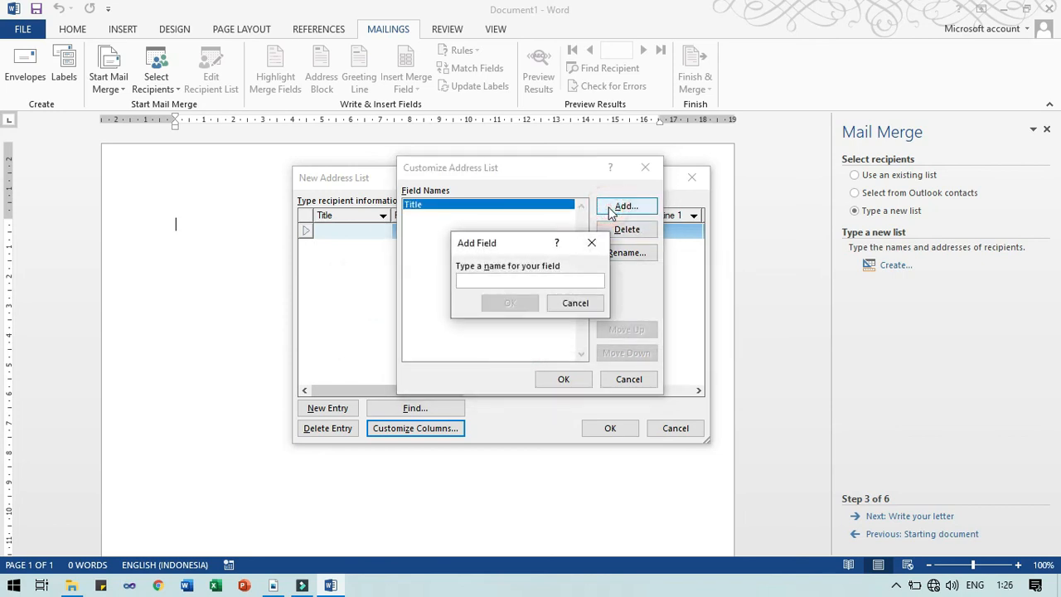
{"action": "left_click", "coordinate": [533, 279]}
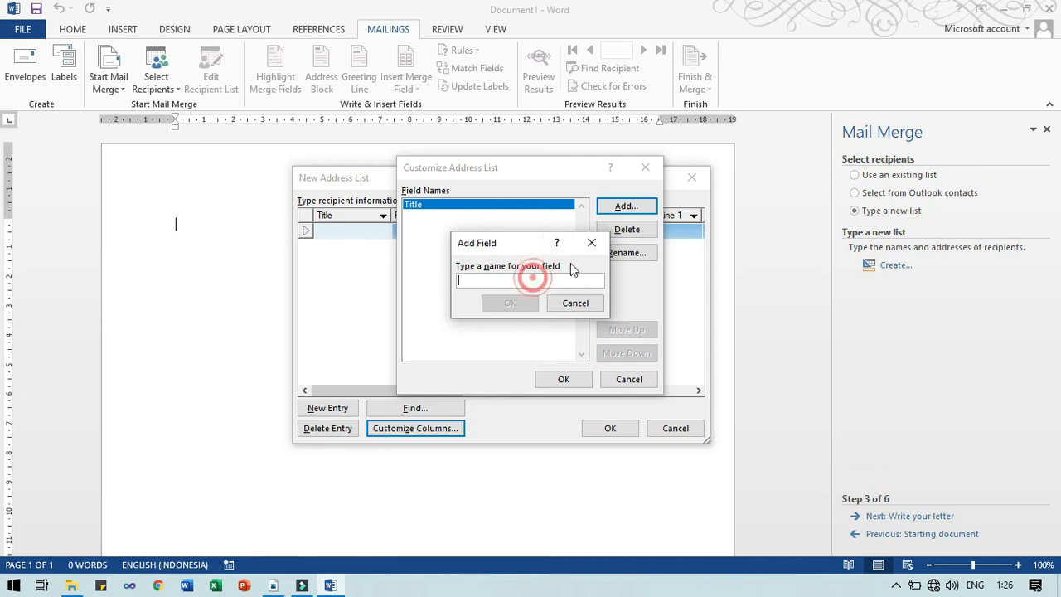
{"action": "type", "text": "Alamat"}
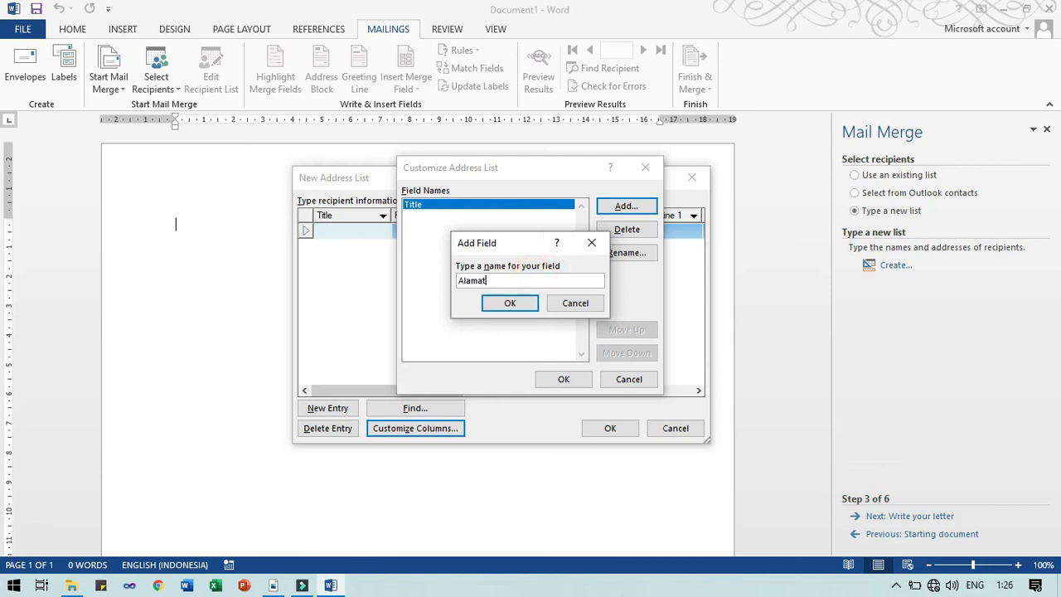
{"action": "key", "text": "Return"}
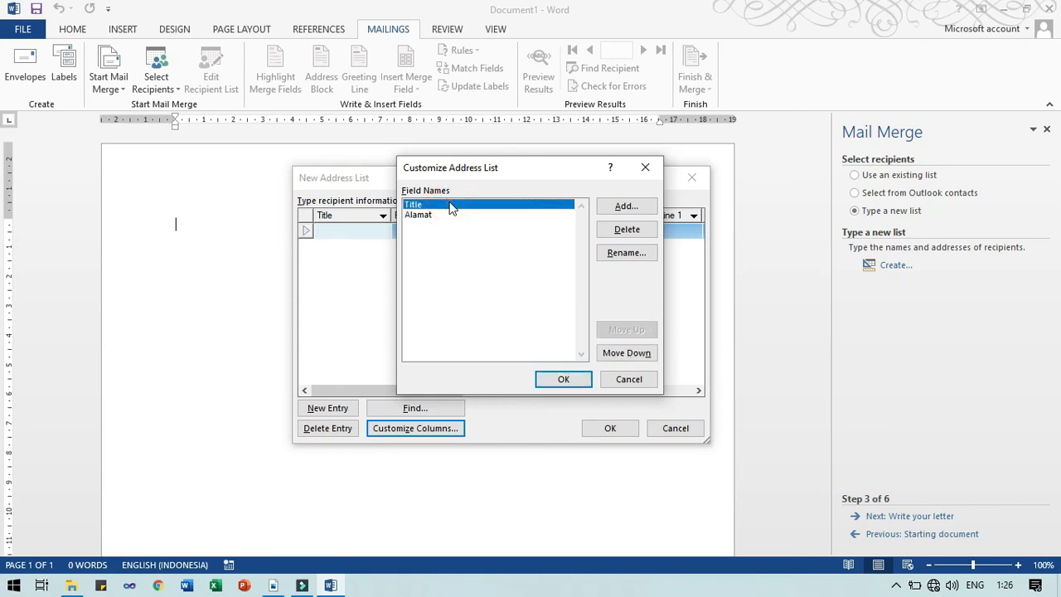
{"action": "left_click", "coordinate": [613, 253]}
{"action": "type", "text": "Nama"}
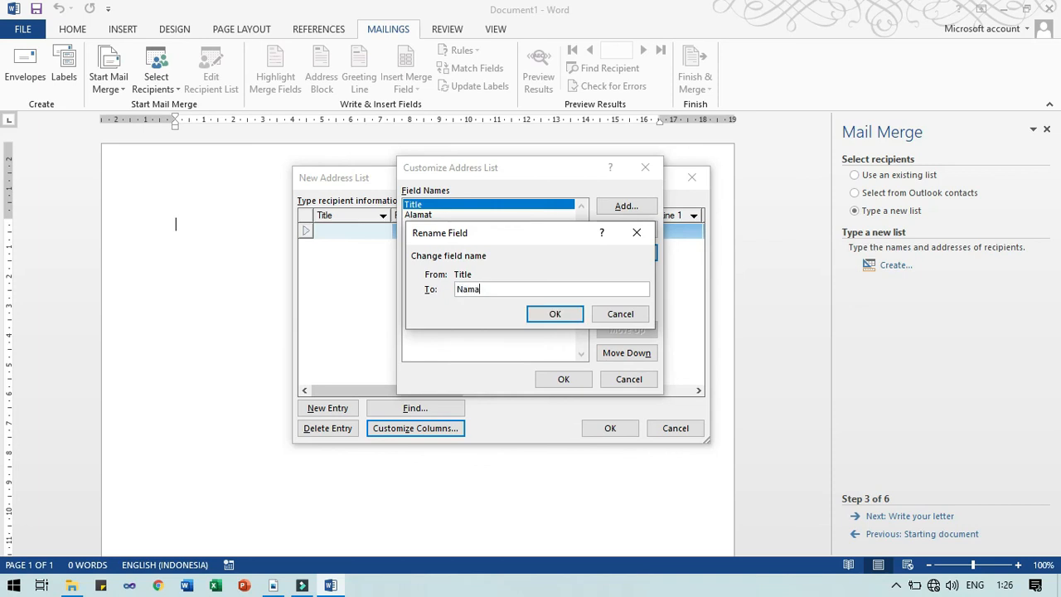
{"action": "key", "text": "Return"}
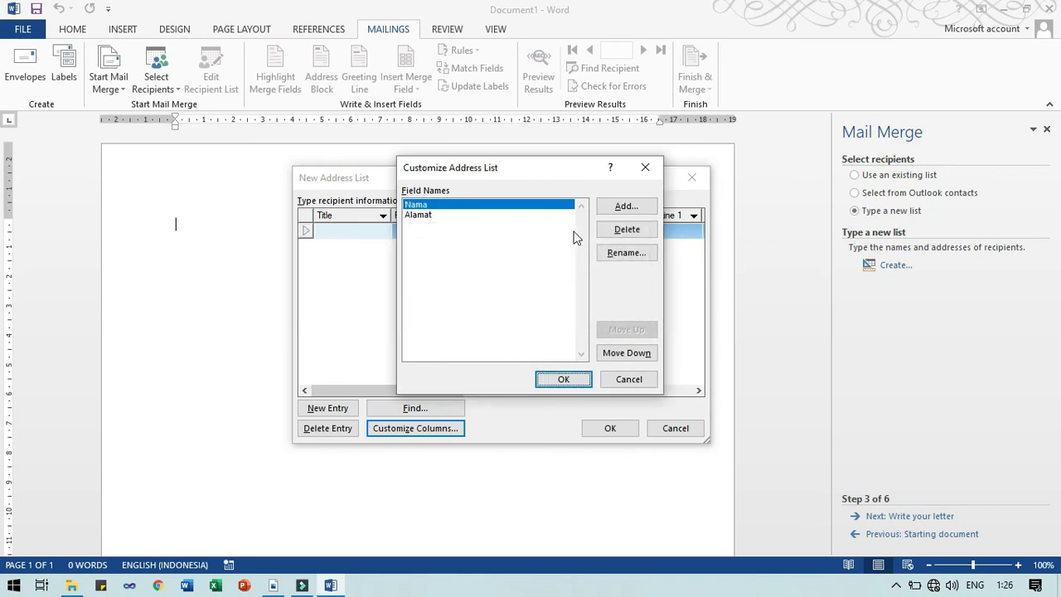
Try Move Down and Move Up on Nama, keep it above Alamat, and apply with OK
{"action": "left_click_drag", "start_coordinate": [483, 170], "coordinate": [523, 271]}
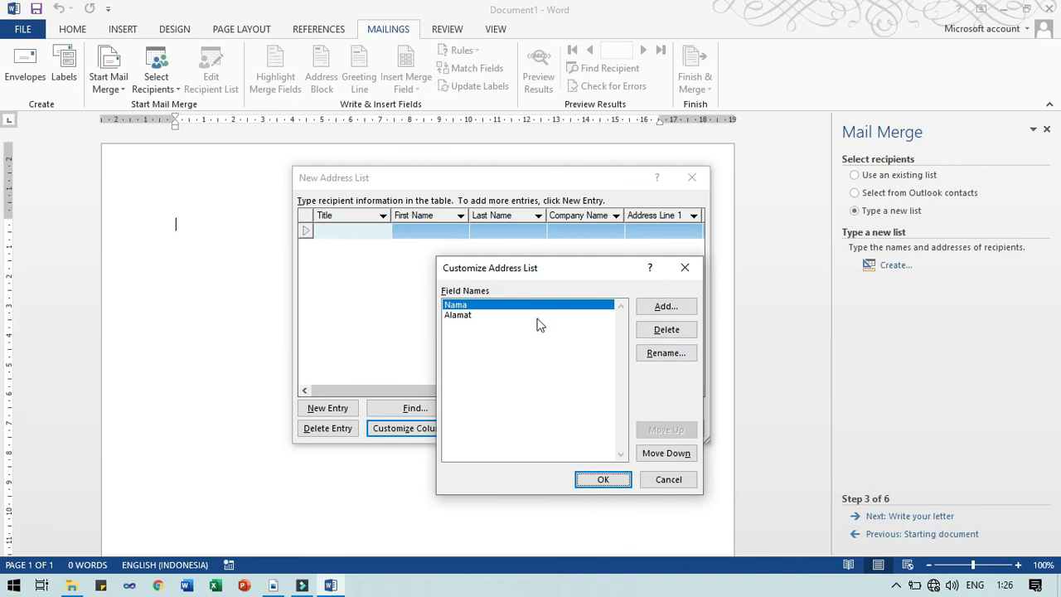
{"action": "left_click", "coordinate": [483, 306]}
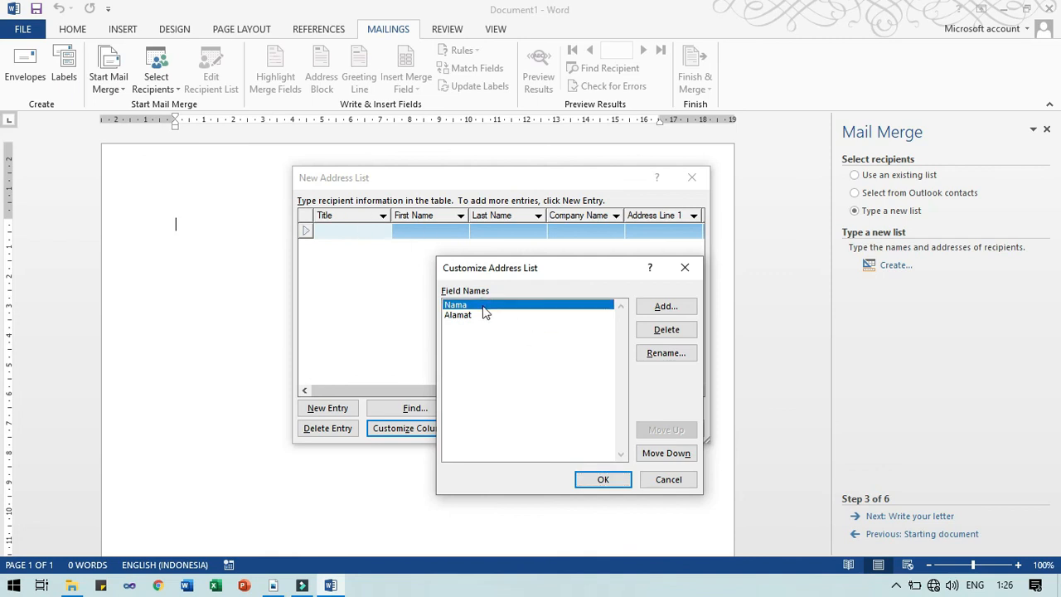
{"action": "left_click", "coordinate": [666, 453]}
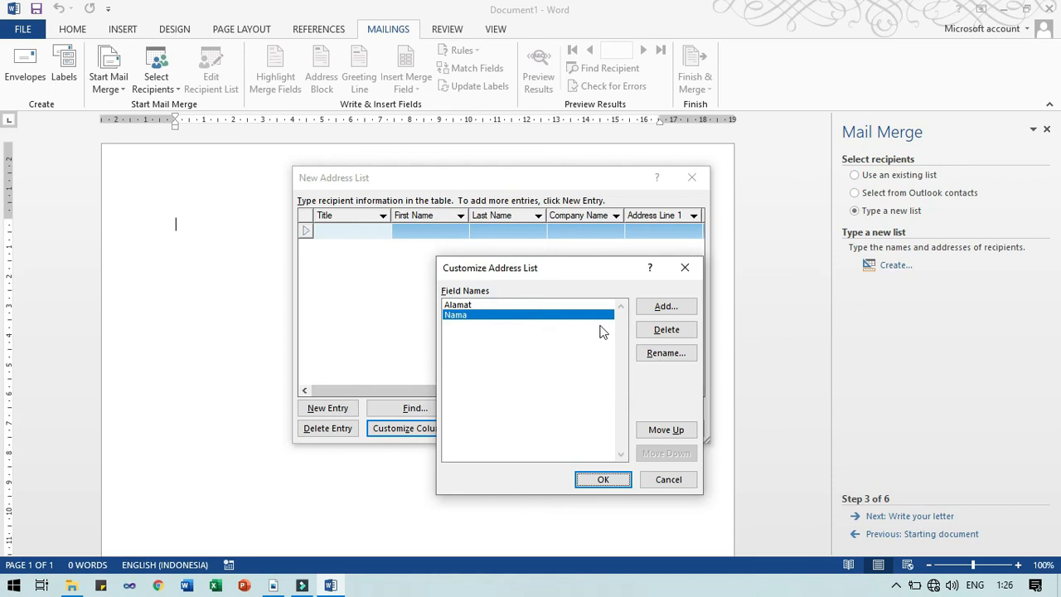
{"action": "left_click", "coordinate": [668, 429]}
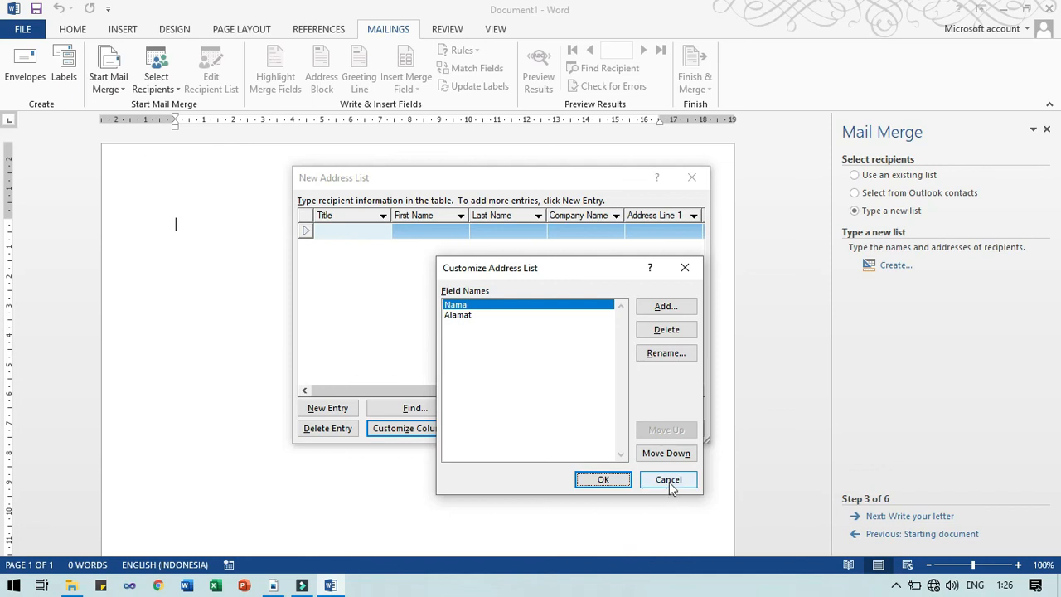
{"action": "left_click", "coordinate": [606, 481]}
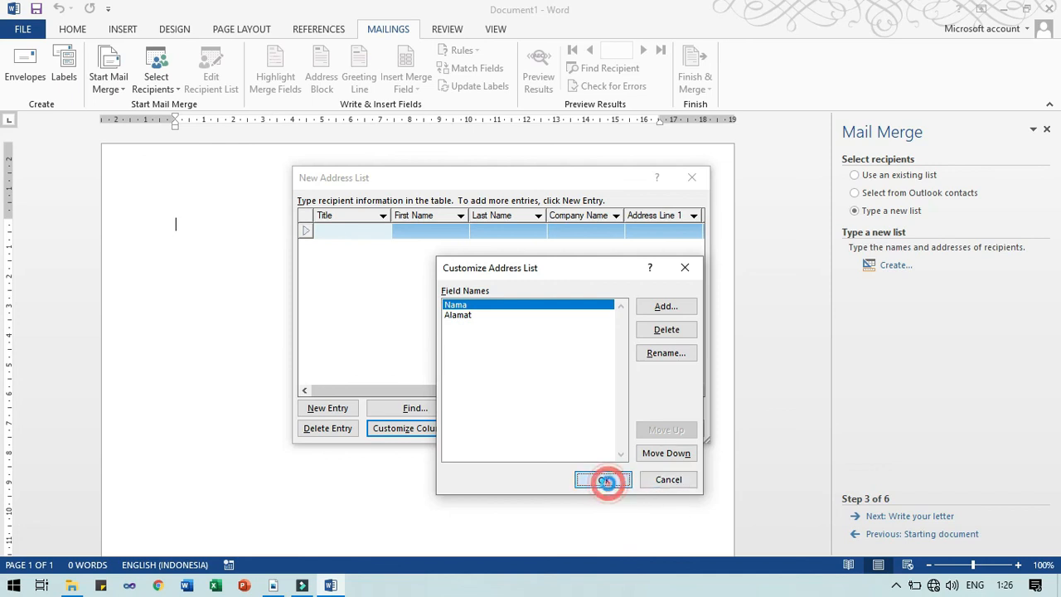
Widen the Nama and Alamat columns of the address list
{"action": "left_click", "coordinate": [386, 214]}
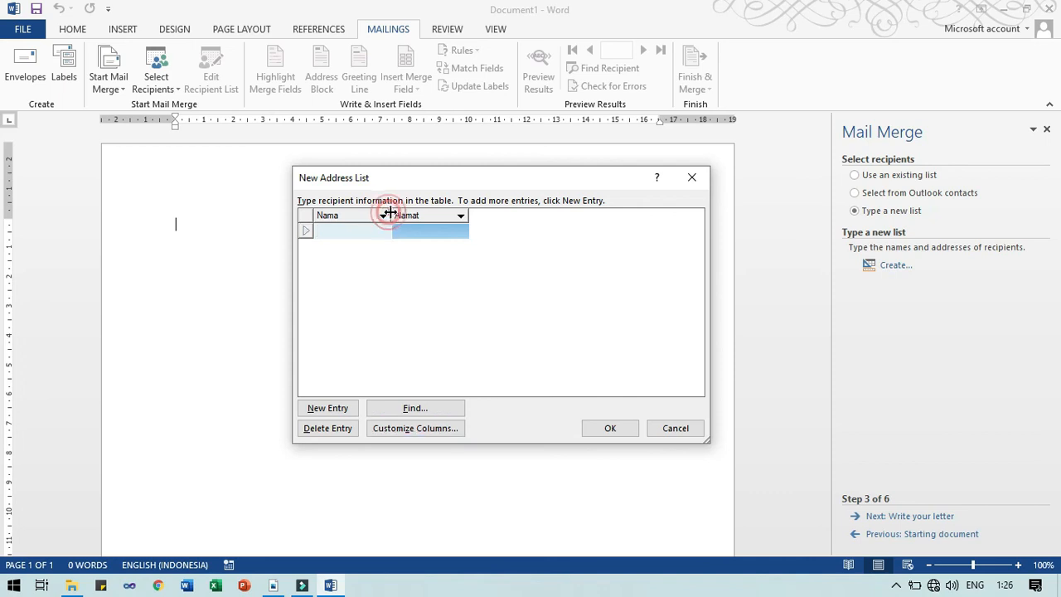
{"action": "left_click_drag", "start_coordinate": [394, 222], "coordinate": [453, 224]}
{"action": "left_click_drag", "start_coordinate": [527, 219], "coordinate": [647, 230]}
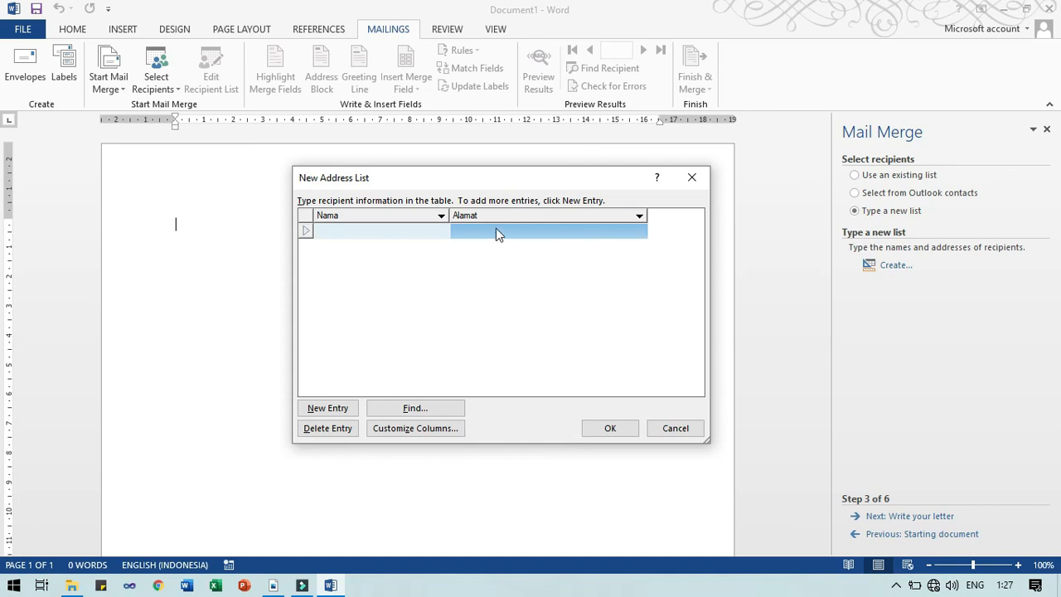
{"action": "left_click", "coordinate": [385, 232]}
{"action": "type", "text": "Samidi"}
{"action": "key", "text": "Tab"}
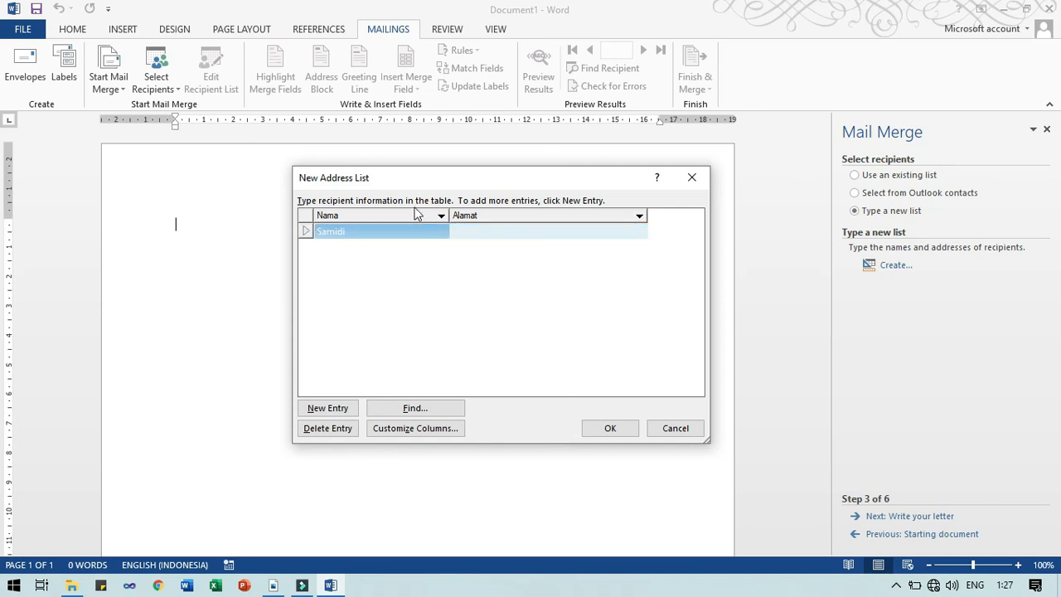
{"action": "type", "text": "Cilacap"}
{"action": "key", "text": "Tab"}
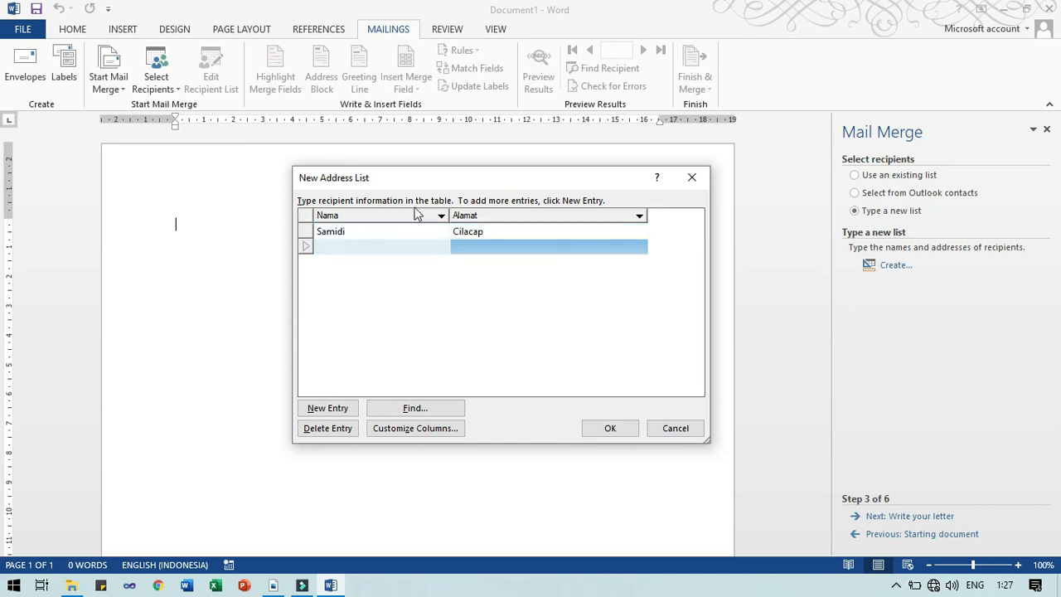
{"action": "key", "text": "Tab"}
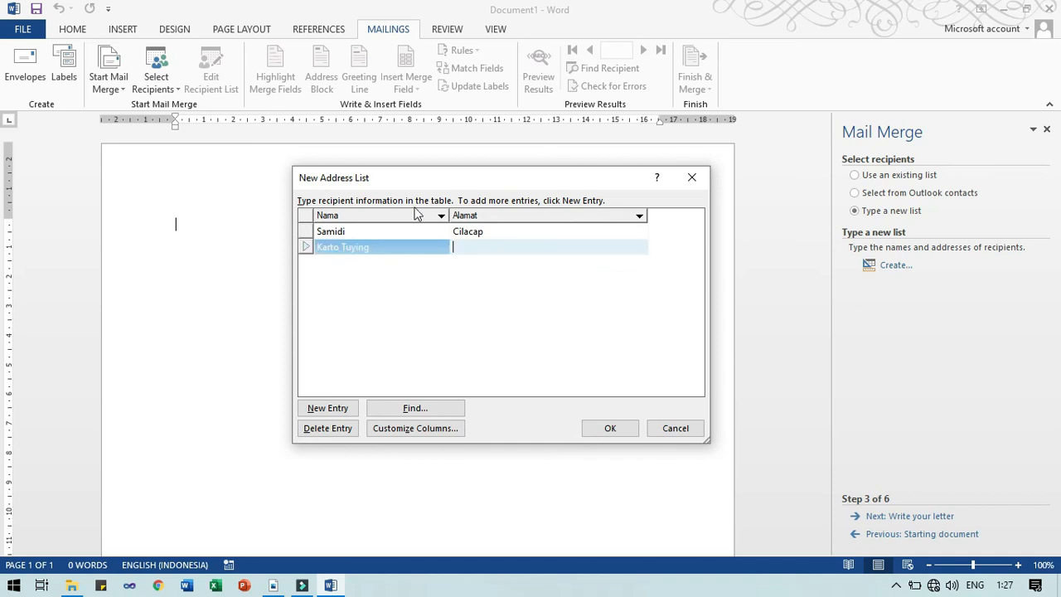
{"action": "type", "text": "Kroya"}
{"action": "left_click", "coordinate": [500, 244]}
{"action": "left_click", "coordinate": [495, 246]}
Add three more recipients: Tukiman A (Lomanis), Tukiman B (Gumilir), Thepleng (Binangun)
{"action": "left_click", "coordinate": [355, 409]}
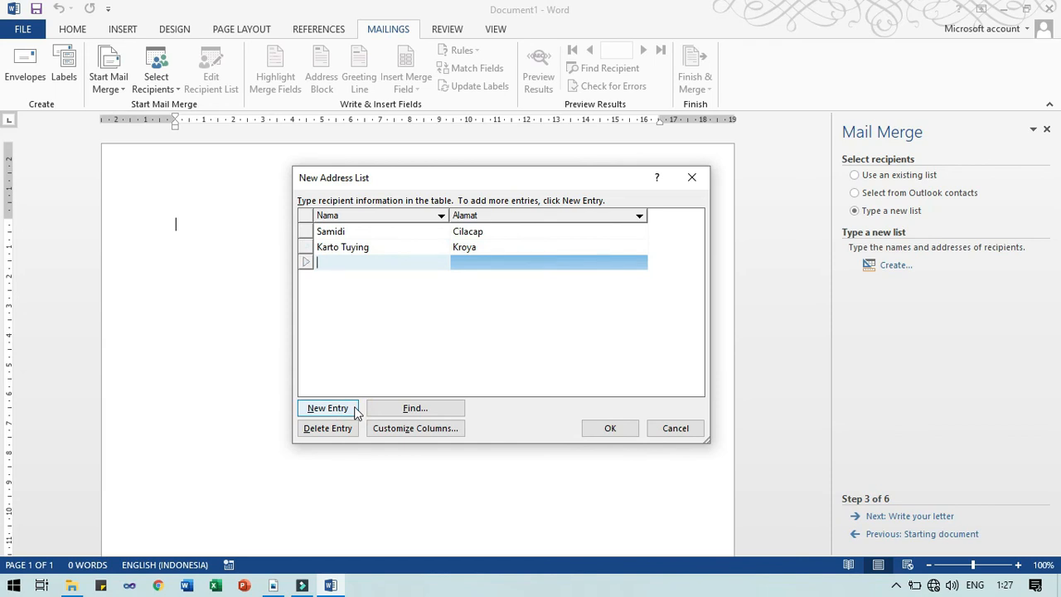
{"action": "type", "text": "Tukiman A"}
{"action": "key", "text": "Tab"}
{"action": "type", "text": "Lomanis"}
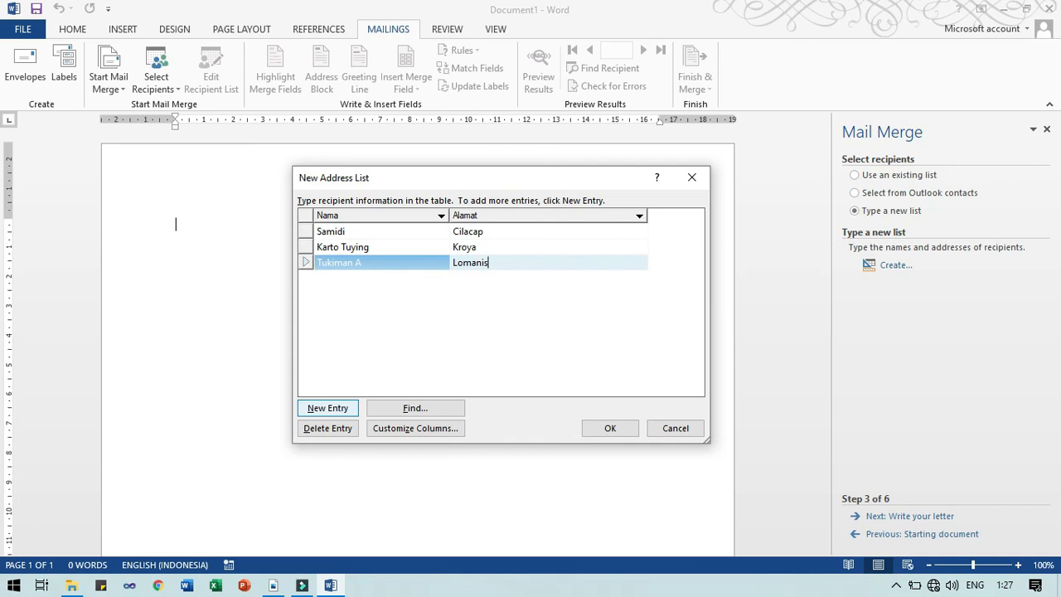
{"action": "left_click", "coordinate": [356, 413]}
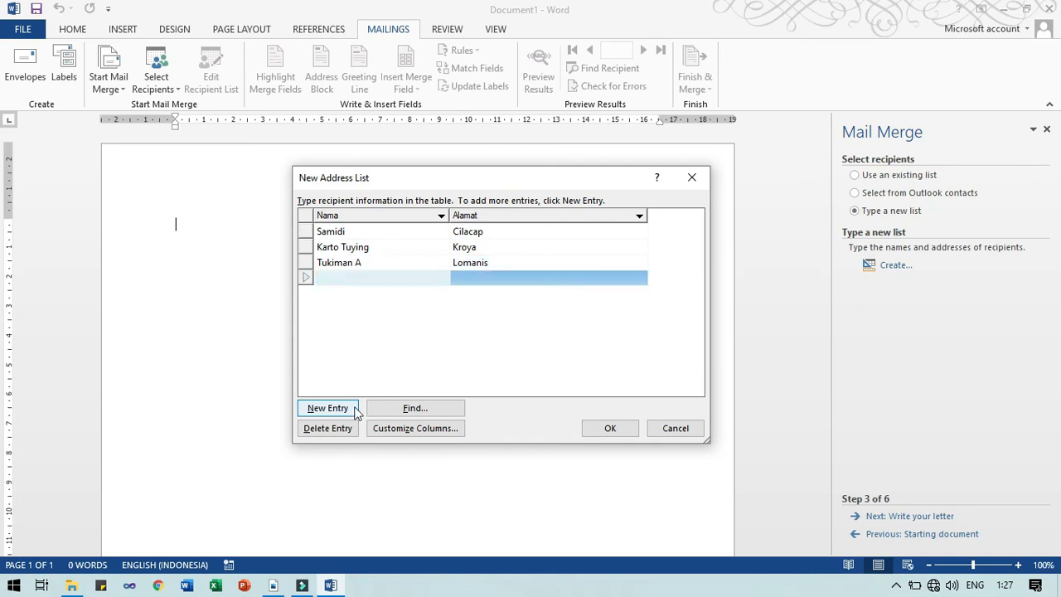
{"action": "type", "text": "Tukiman B"}
{"action": "key", "text": "Tab"}
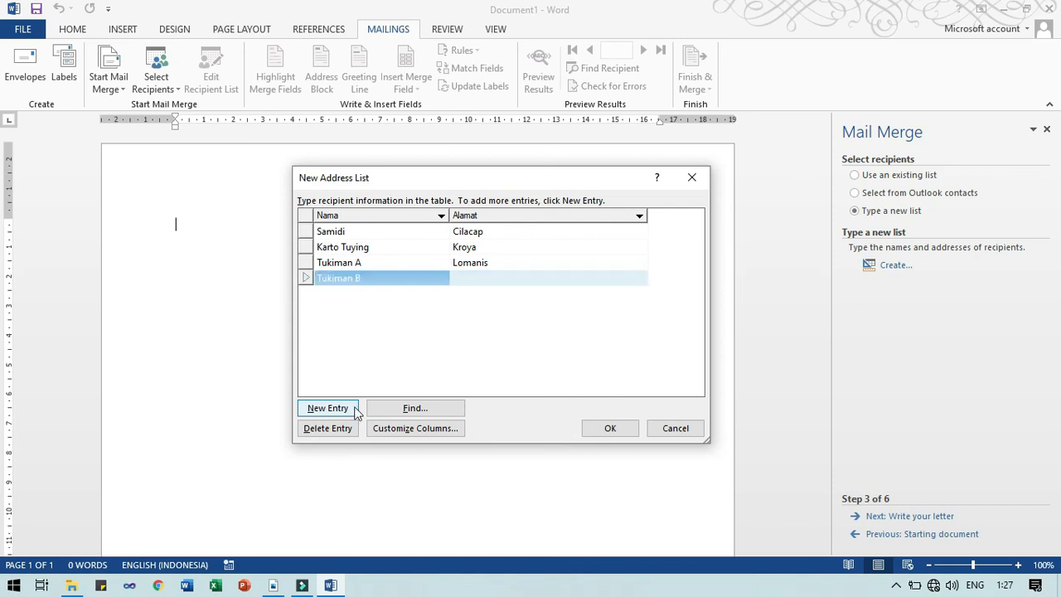
{"action": "type", "text": "Gumilir"}
{"action": "left_click", "coordinate": [355, 408]}
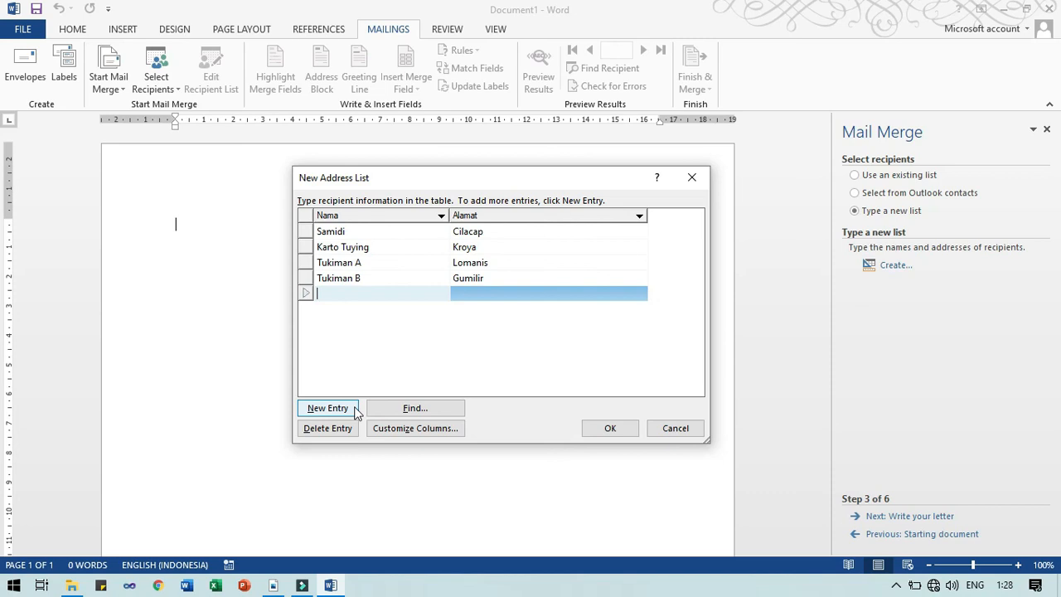
{"action": "type", "text": "Thepleng"}
{"action": "key", "text": "Tab"}
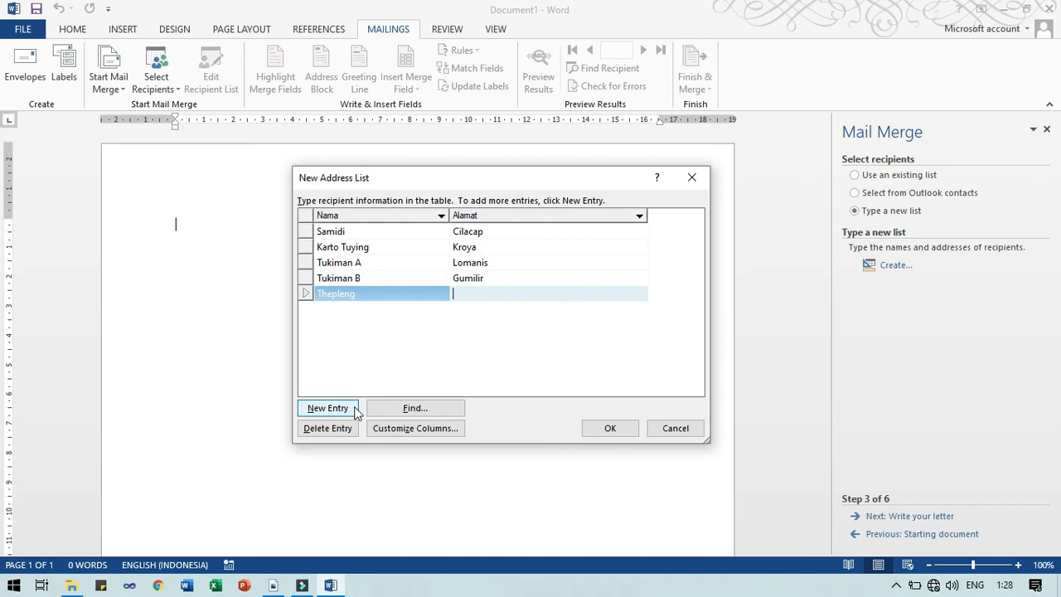
{"action": "type", "text": "Binangun"}
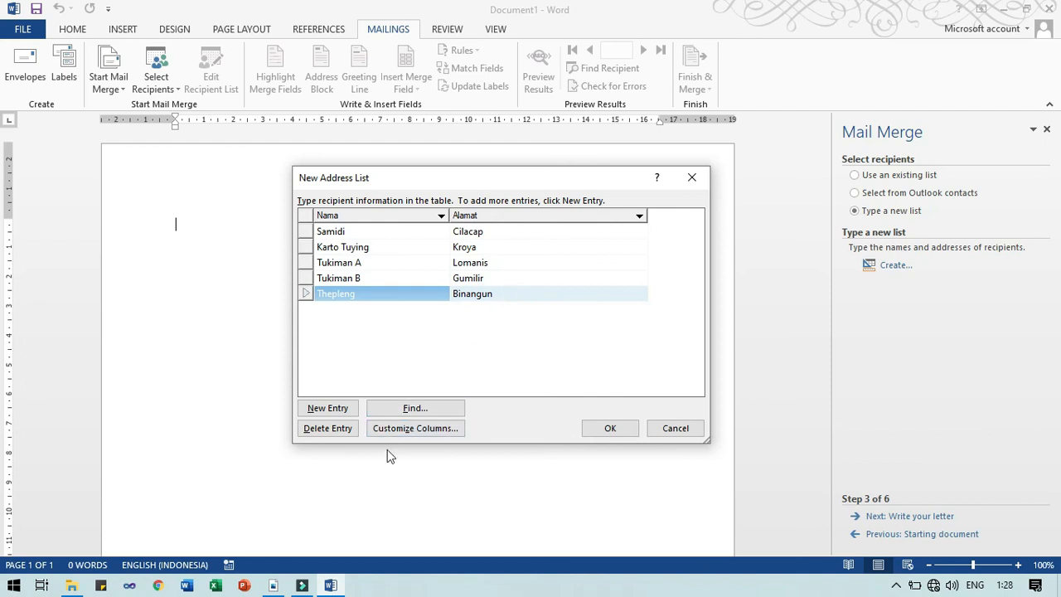
{"action": "left_click", "coordinate": [333, 297]}
{"action": "left_click", "coordinate": [338, 430]}
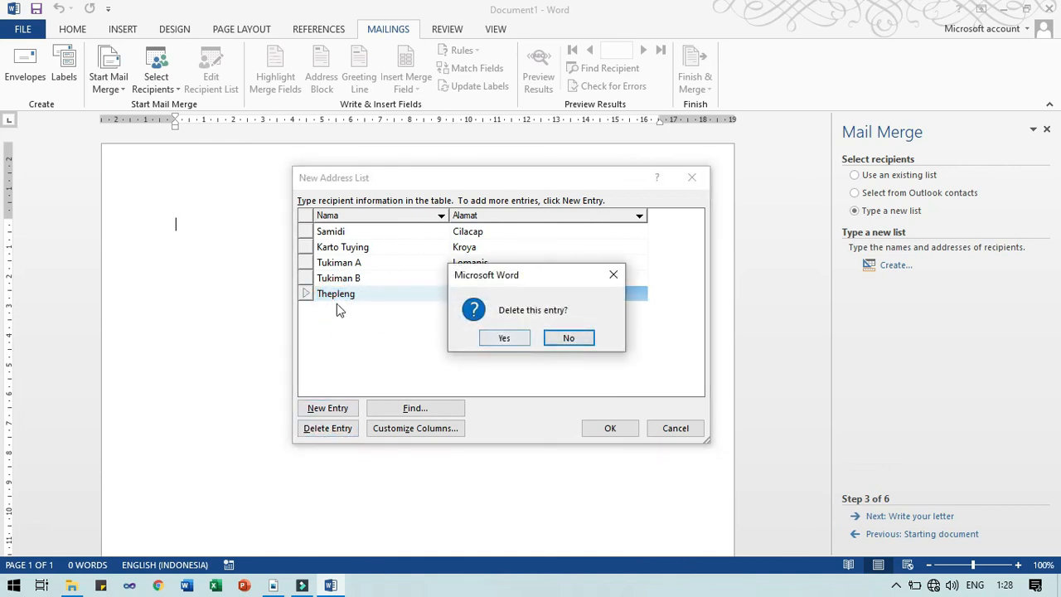
{"action": "left_click", "coordinate": [562, 339]}
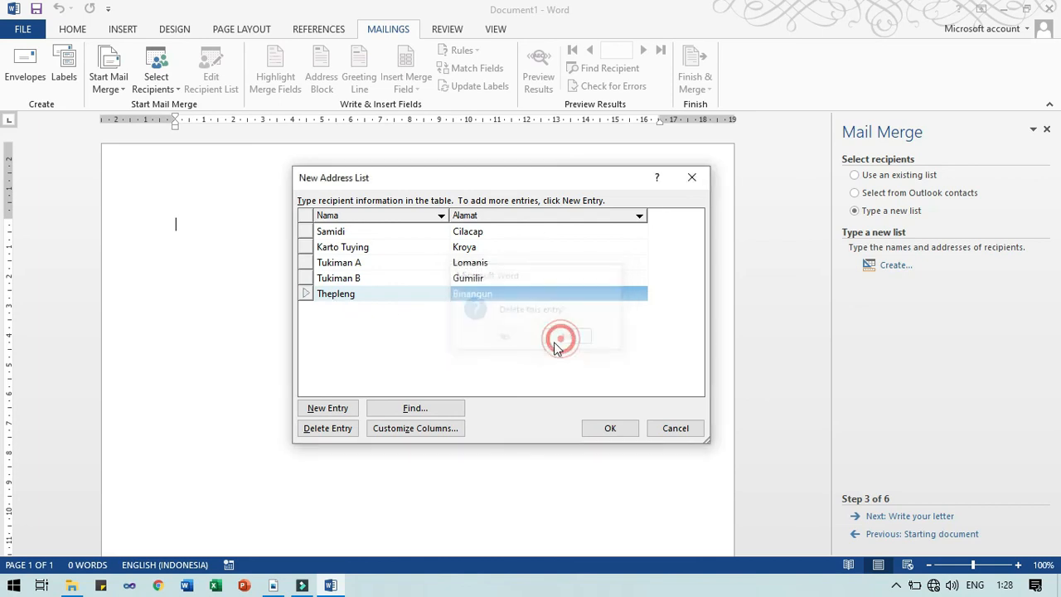
{"action": "left_click", "coordinate": [419, 428]}
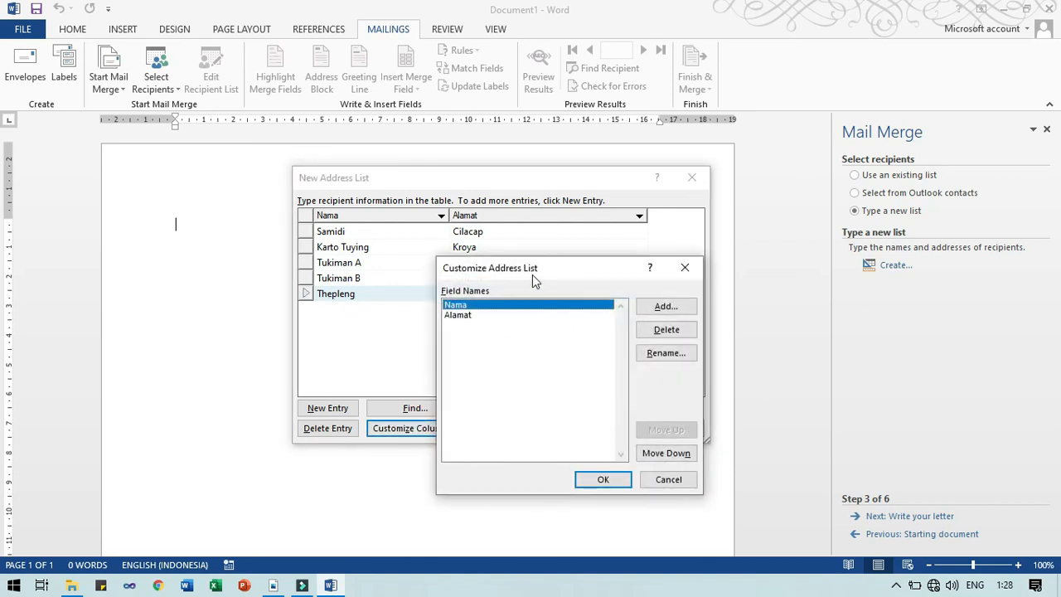
{"action": "left_click_drag", "start_coordinate": [533, 276], "coordinate": [480, 245]}
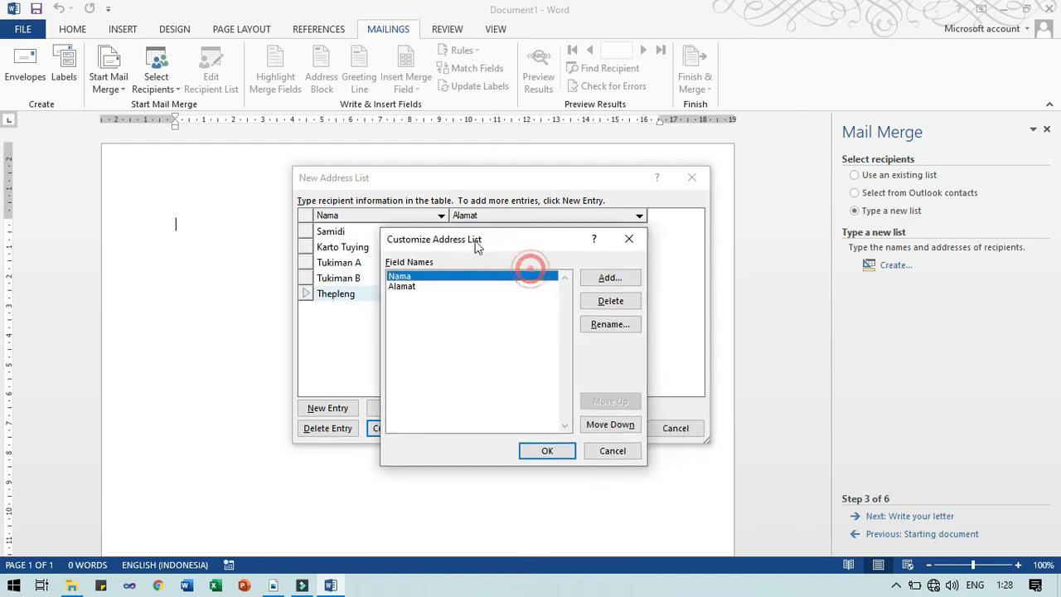
{"action": "left_click", "coordinate": [622, 244]}
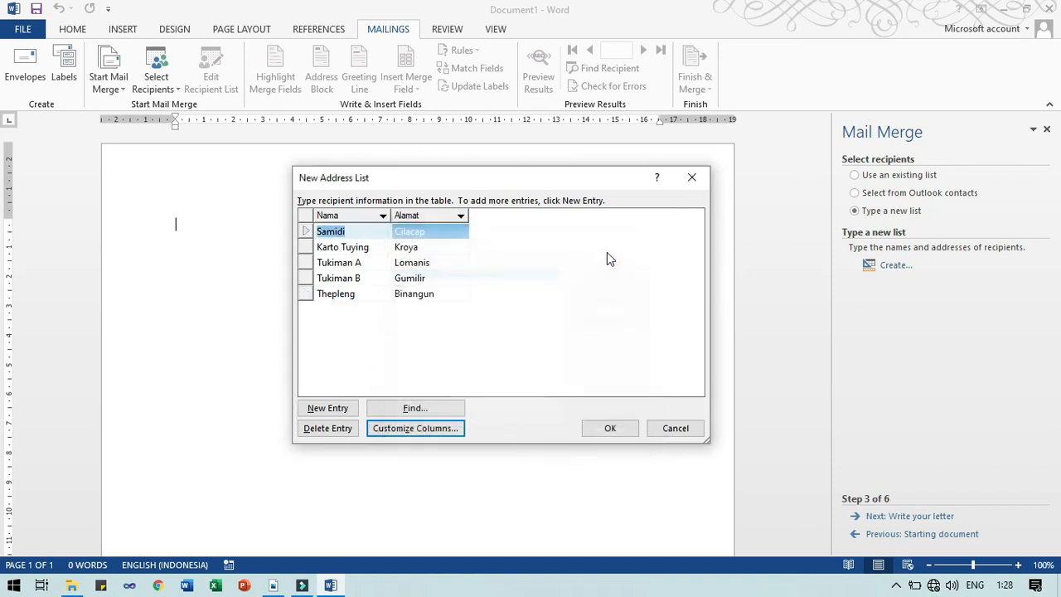
{"action": "left_click", "coordinate": [395, 411]}
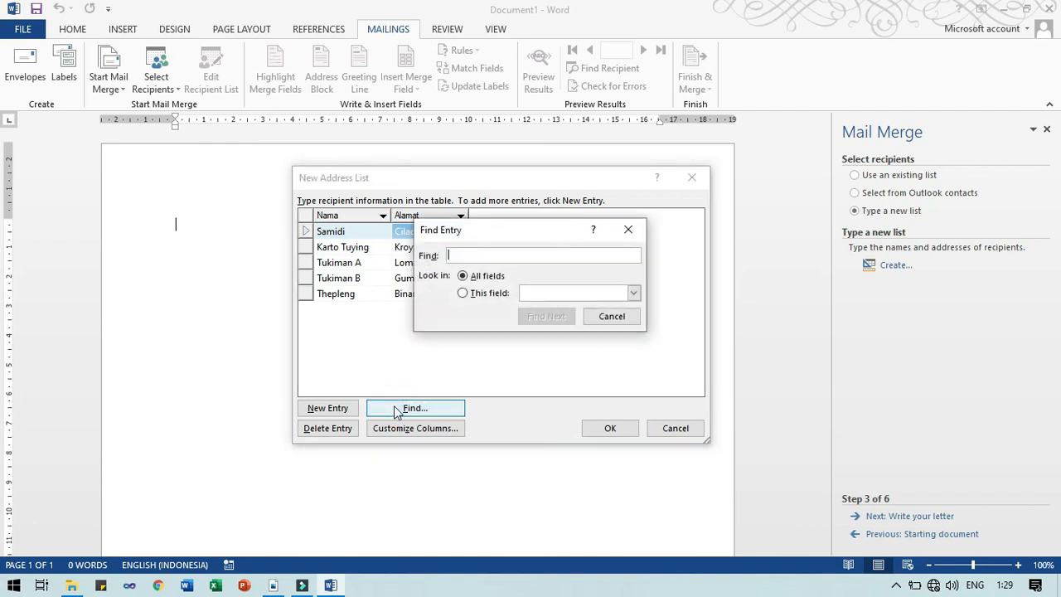
{"action": "left_click_drag", "start_coordinate": [512, 232], "coordinate": [738, 217]}
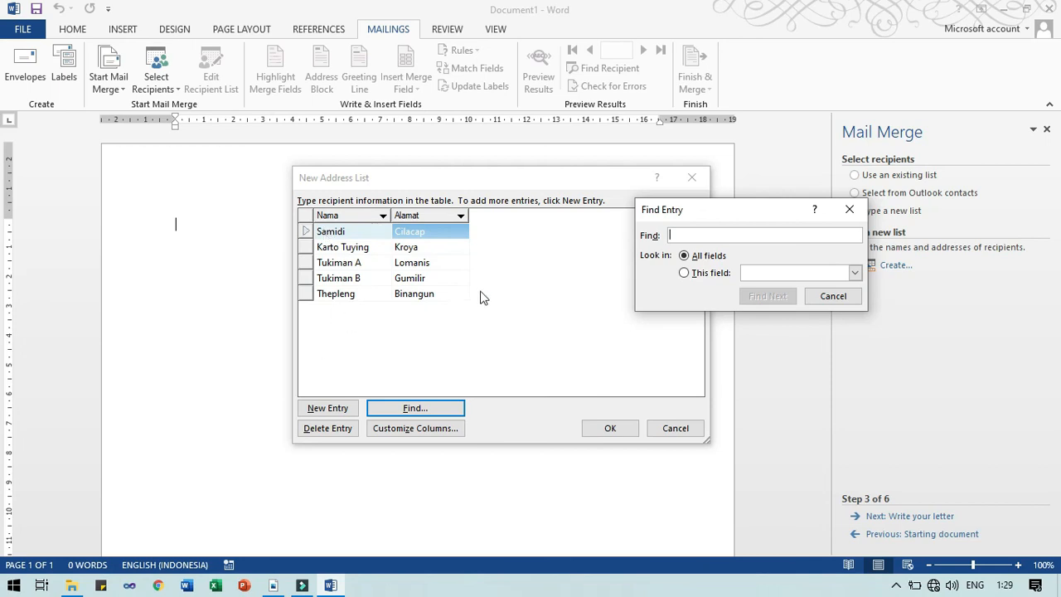
{"action": "left_click_drag", "start_coordinate": [647, 210], "coordinate": [635, 215]}
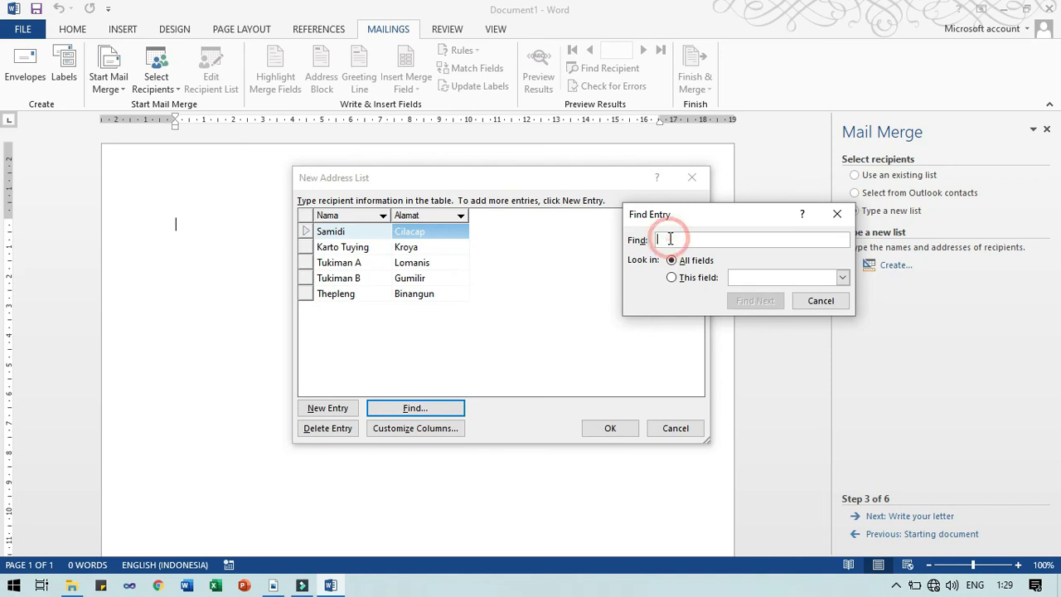
{"action": "left_click_drag", "start_coordinate": [668, 216], "coordinate": [647, 218]}
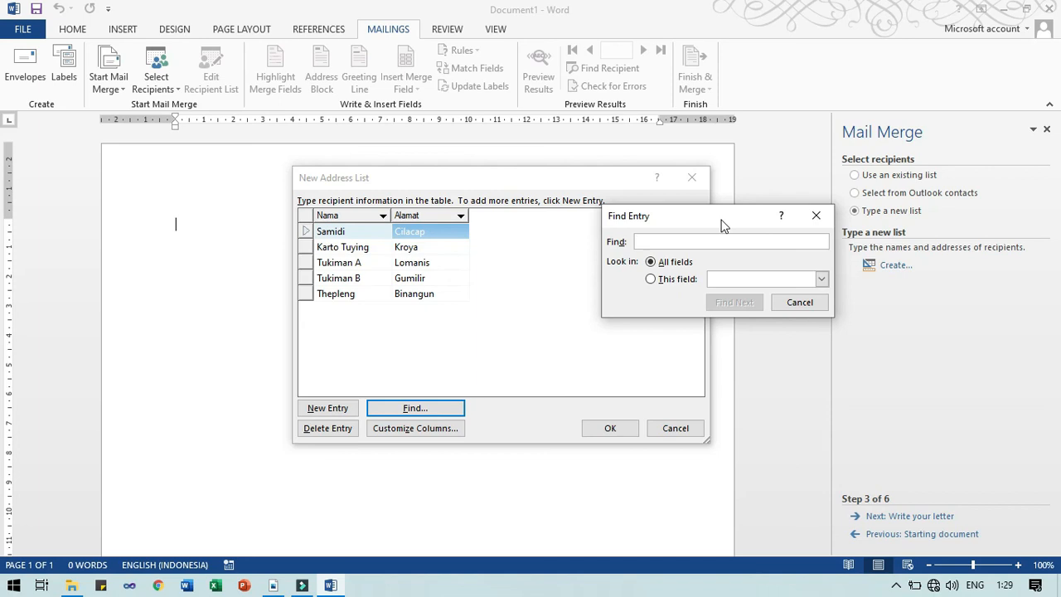
{"action": "type", "text": "tuk"}
{"action": "type", "text": "im"}
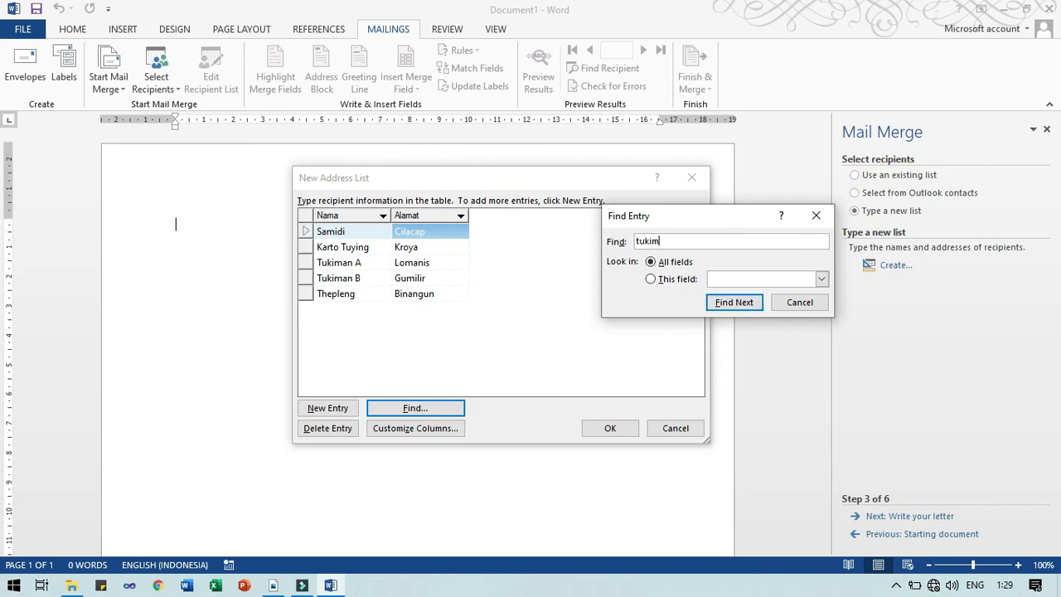
{"action": "type", "text": "an A"}
{"action": "key", "text": "Delete"}
{"action": "type", "text": "T"}
{"action": "left_click", "coordinate": [664, 264]}
{"action": "left_click", "coordinate": [670, 281]}
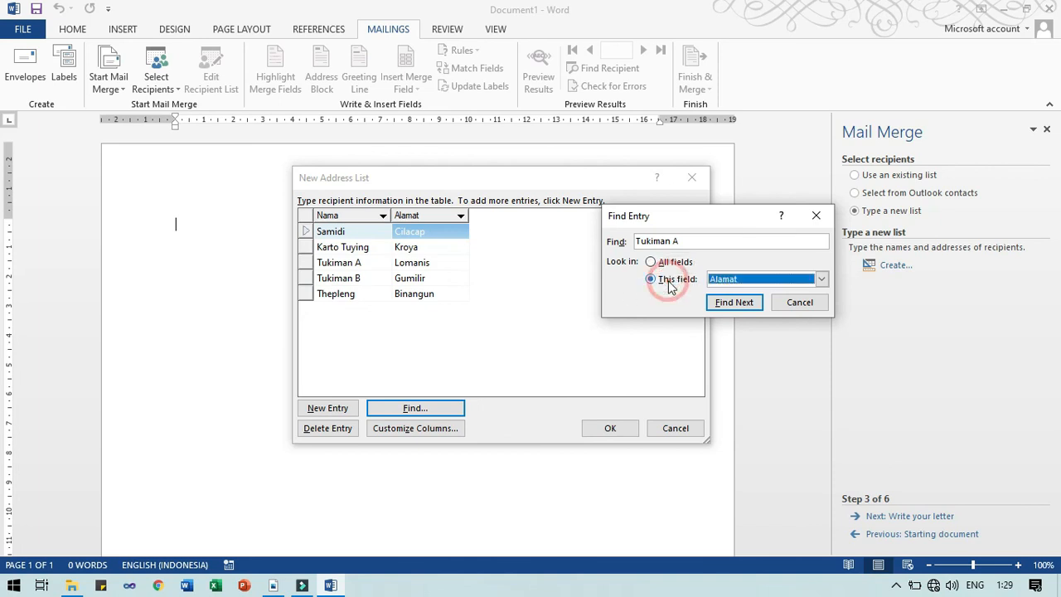
{"action": "left_click", "coordinate": [750, 282]}
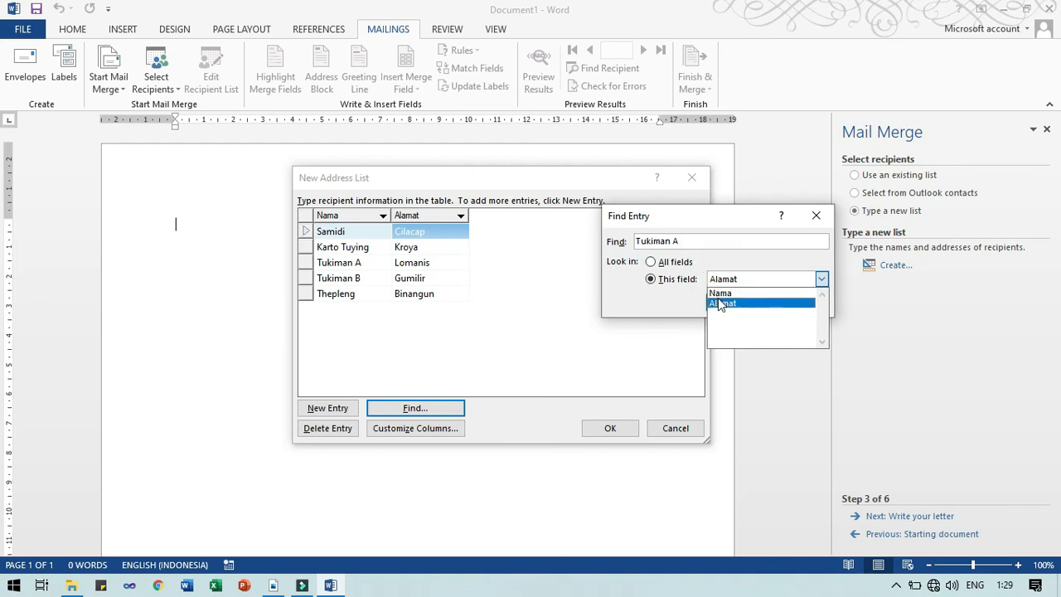
{"action": "left_click", "coordinate": [721, 294]}
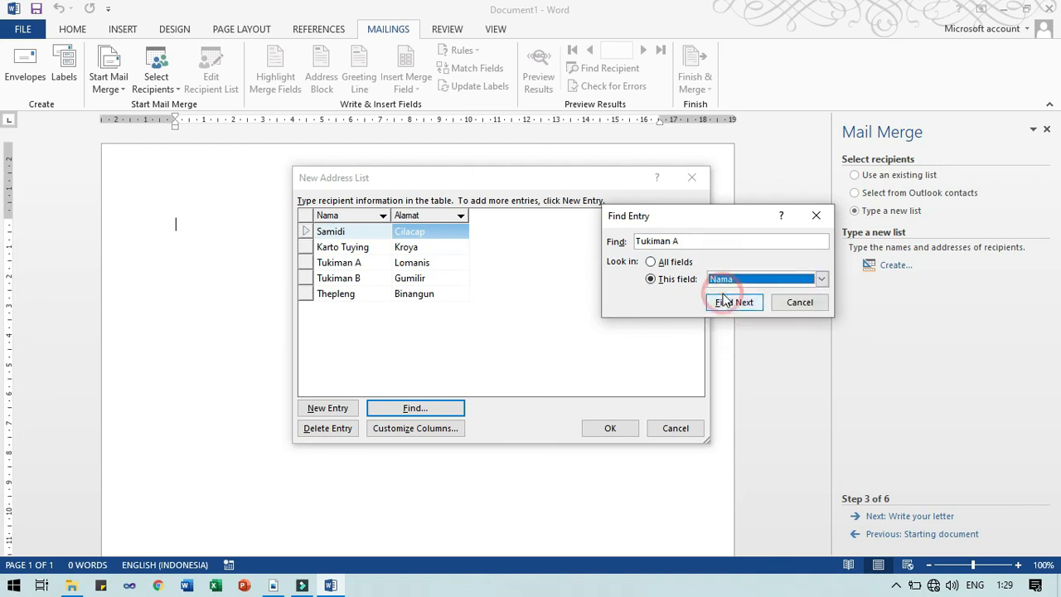
{"action": "left_click", "coordinate": [724, 304]}
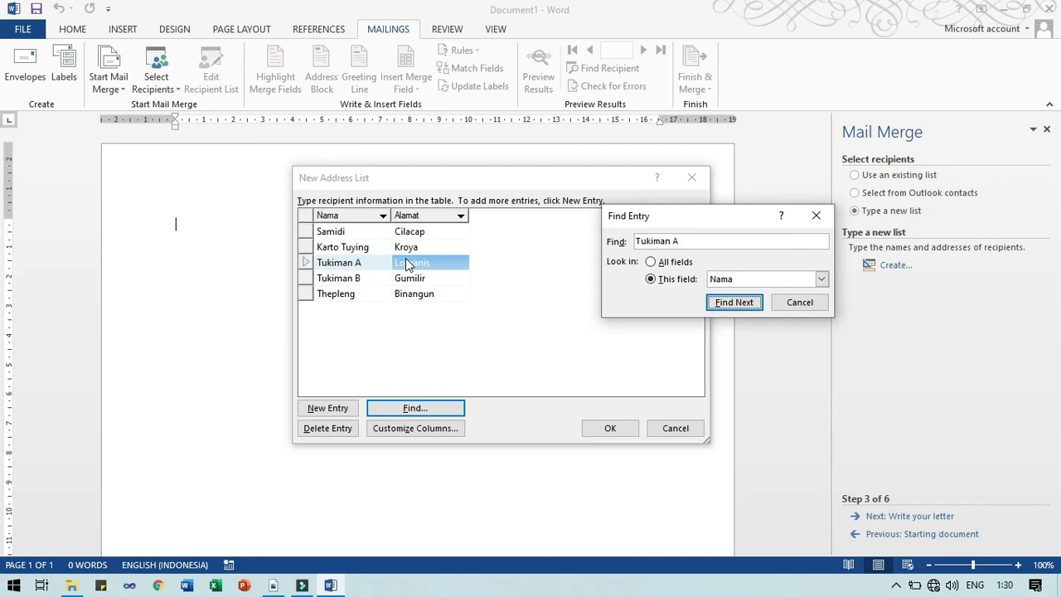
{"action": "left_click", "coordinate": [784, 302]}
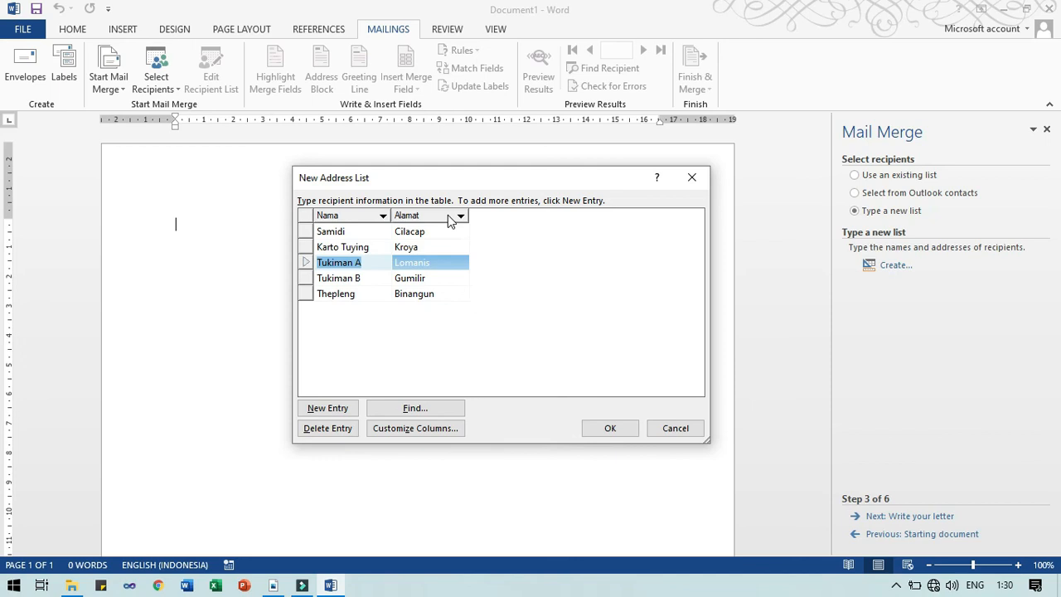
Confirm the entries and browse to D:\UMP\NGAJAR\SEMESTER_GANJIL\APLIKOM\20-21 in the save dialog
{"action": "left_click", "coordinate": [635, 430]}
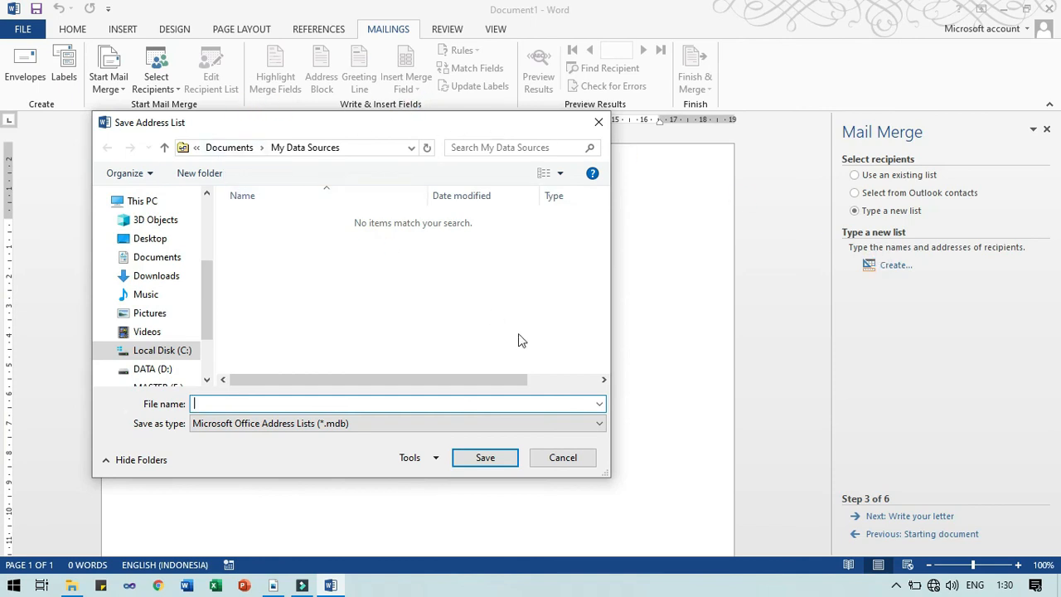
{"action": "left_click_drag", "start_coordinate": [393, 126], "coordinate": [491, 142]}
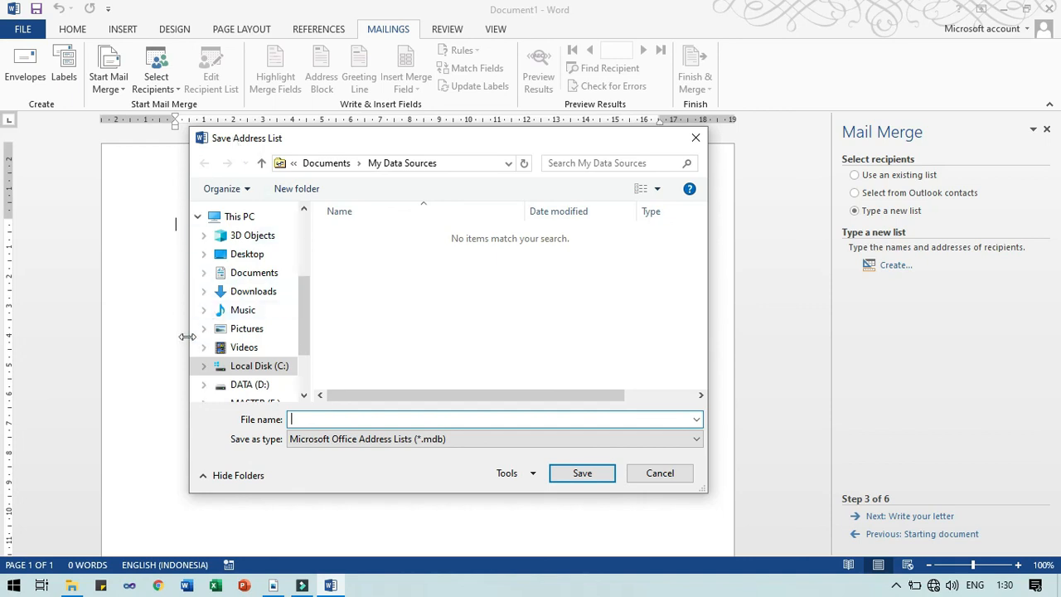
{"action": "left_click", "coordinate": [267, 381]}
{"action": "left_click", "coordinate": [393, 328]}
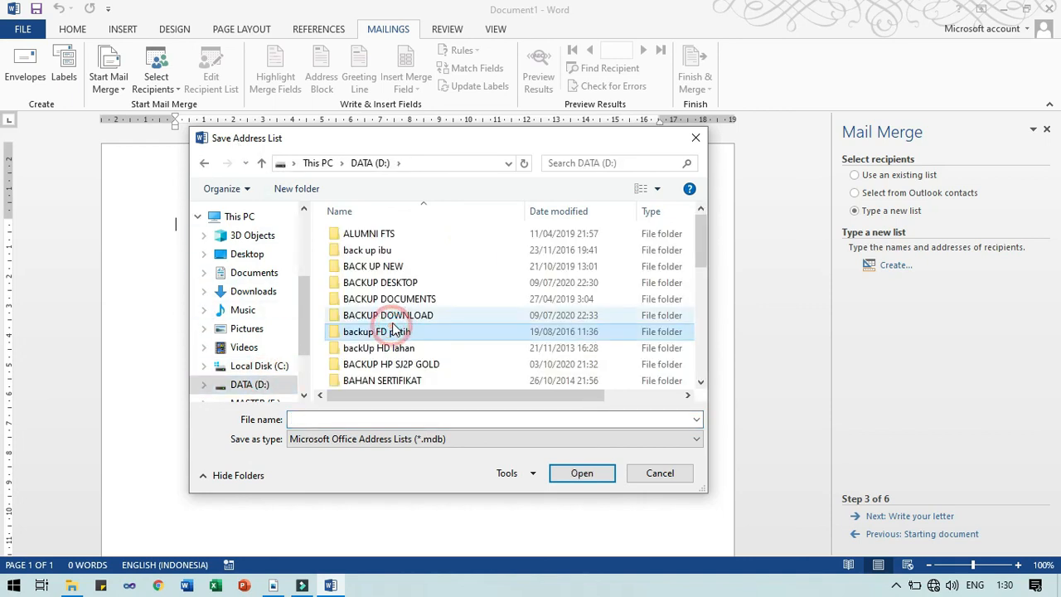
{"action": "key", "text": "u"}
{"action": "key", "text": "Return"}
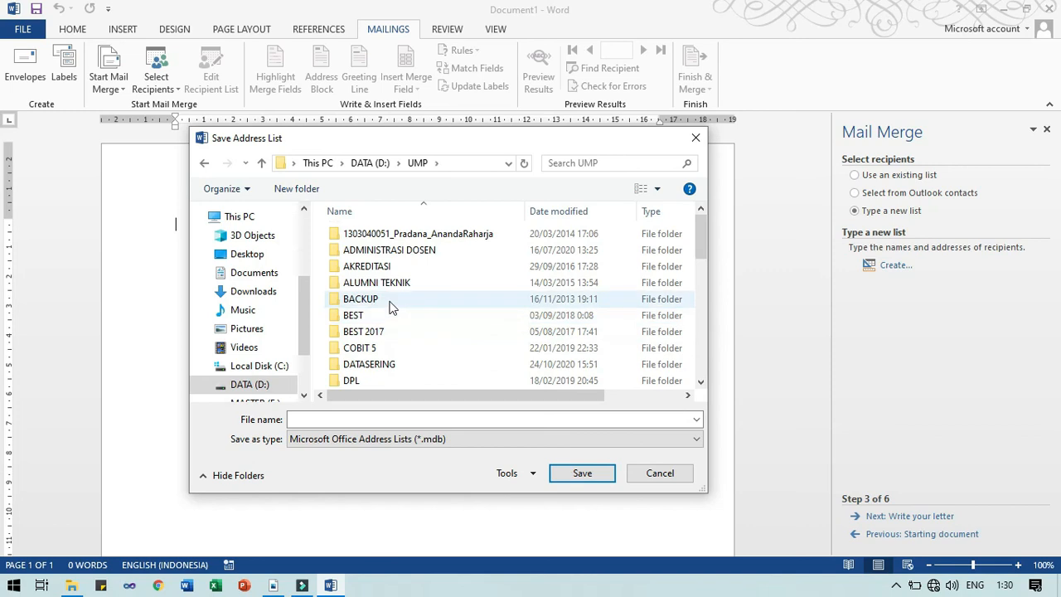
{"action": "key", "text": "n"}
{"action": "key", "text": "n"}
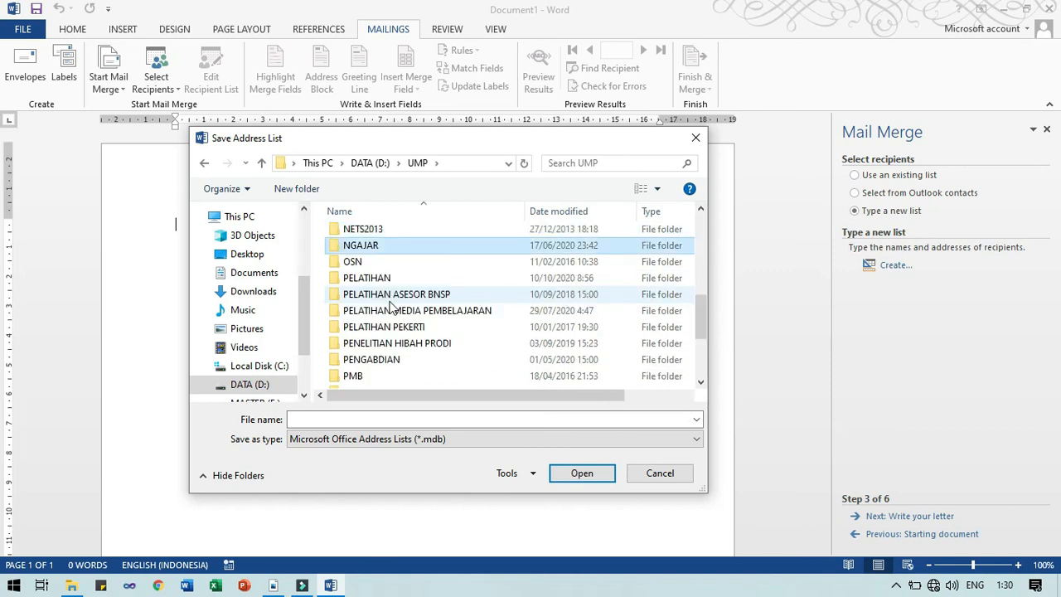
{"action": "key", "text": "Return"}
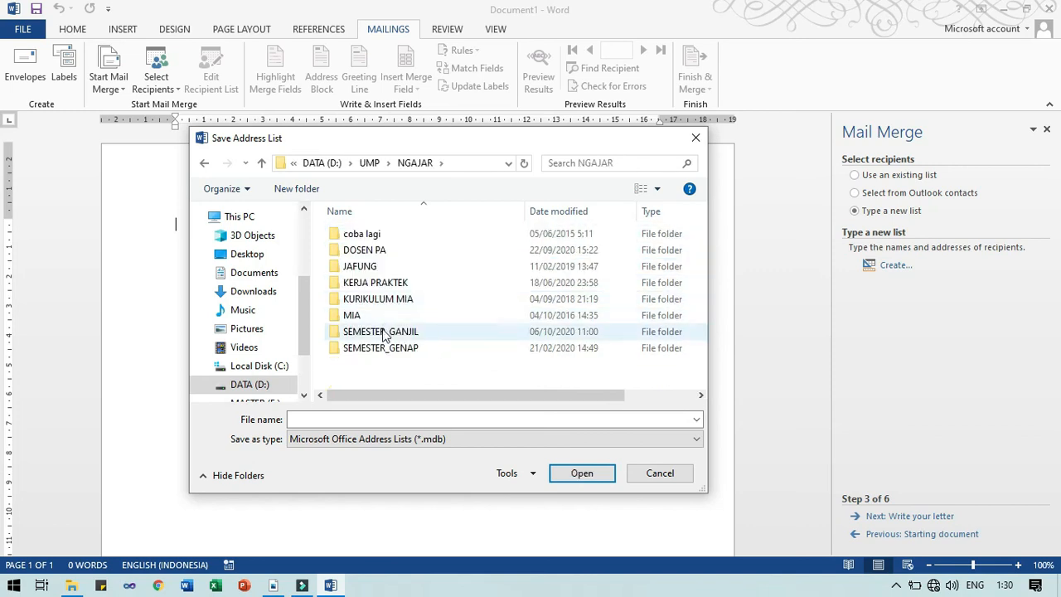
{"action": "double_click", "coordinate": [381, 331]}
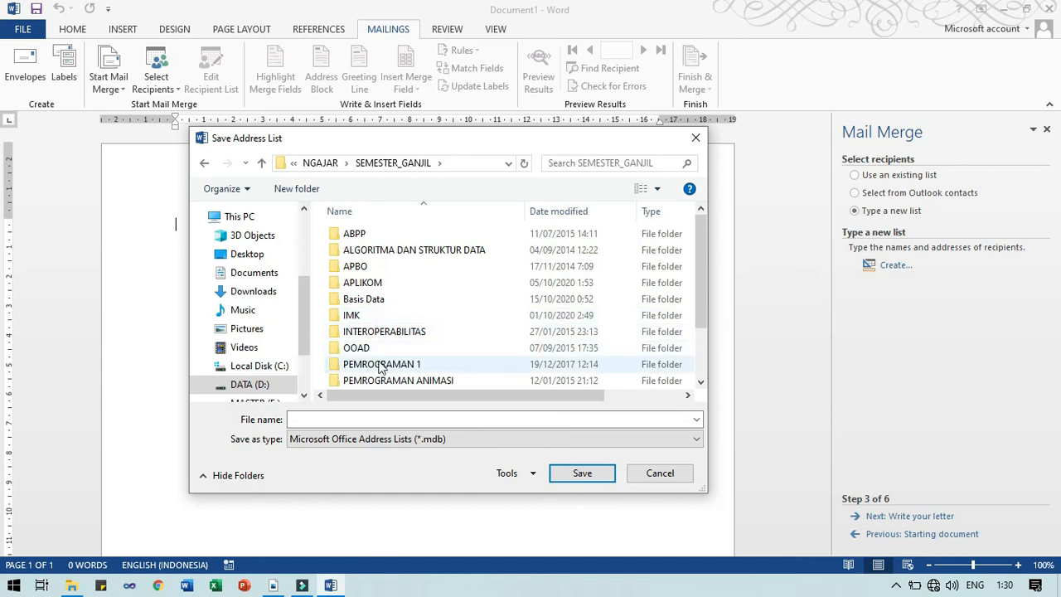
{"action": "left_click", "coordinate": [375, 284]}
{"action": "double_click", "coordinate": [374, 283]}
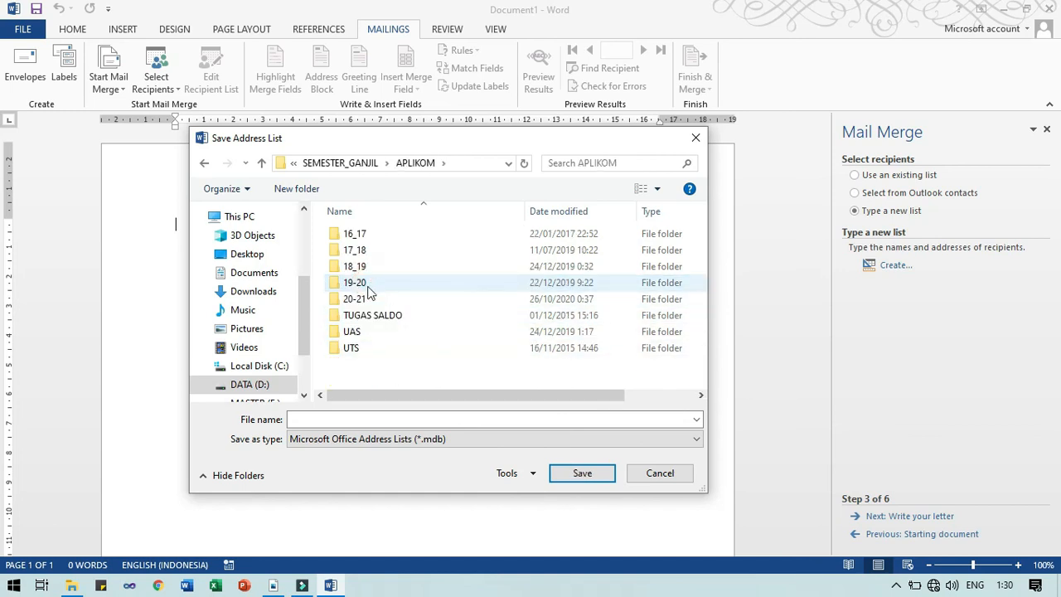
{"action": "double_click", "coordinate": [368, 301]}
Create a new folder named 'Latihan Mail Merge' and open it
{"action": "left_click", "coordinate": [304, 184]}
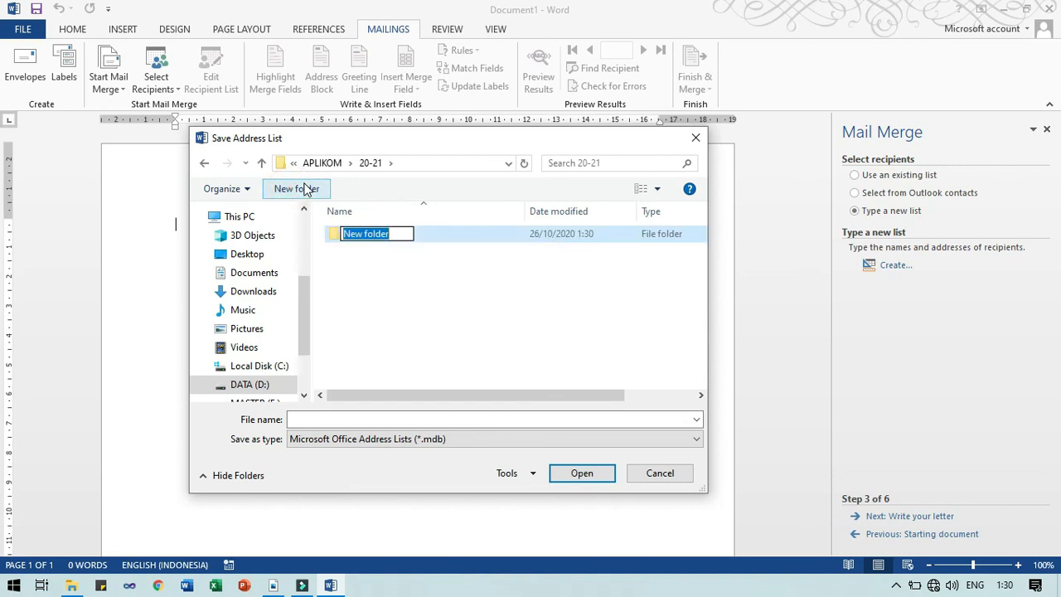
{"action": "type", "text": "Latihan Mail Mergers"}
{"action": "key", "text": "BackSpace"}
{"action": "key", "text": "BackSpace"}
{"action": "type", "text": "s"}
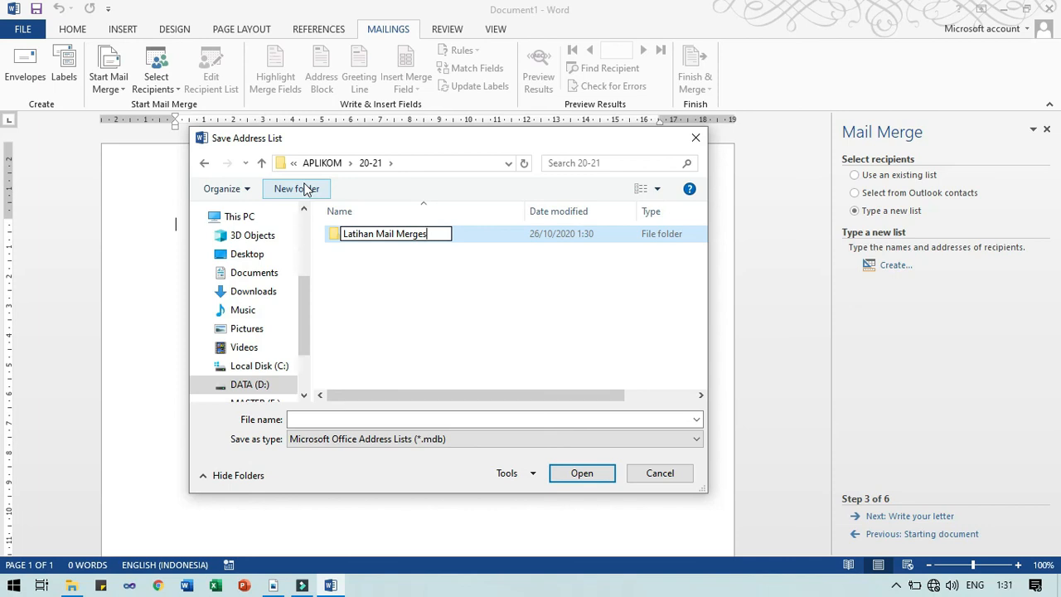
{"action": "key", "text": "BackSpace"}
{"action": "key", "text": "Return"}
{"action": "left_click", "coordinate": [563, 472]}
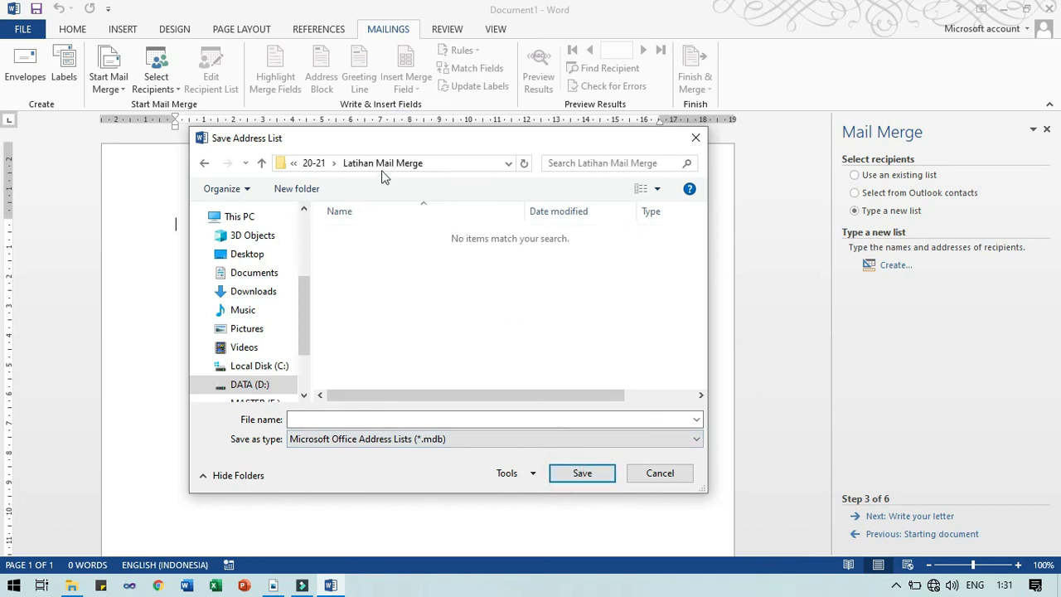
{"action": "left_click", "coordinate": [588, 479]}
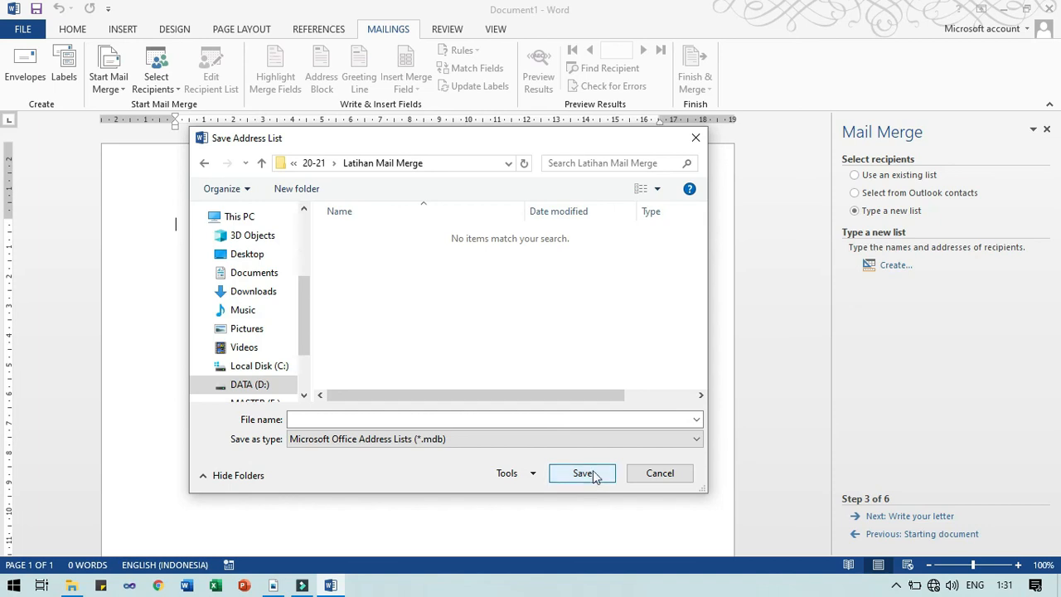
{"action": "left_click", "coordinate": [591, 478]}
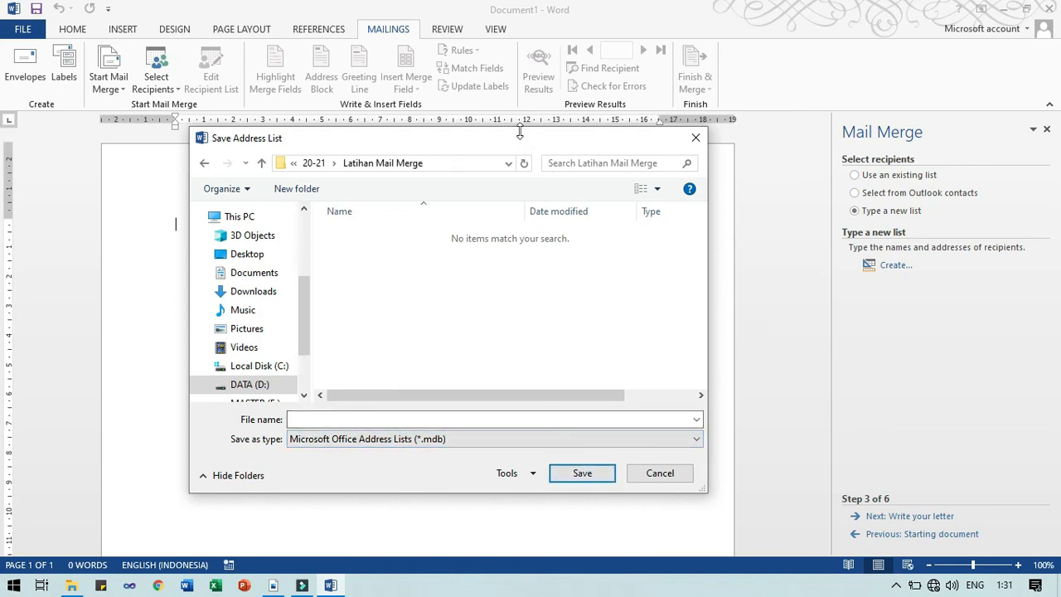
Enter 'daftar penerima surat' as the recipient list's file name
{"action": "left_click_drag", "start_coordinate": [519, 138], "coordinate": [661, 137]}
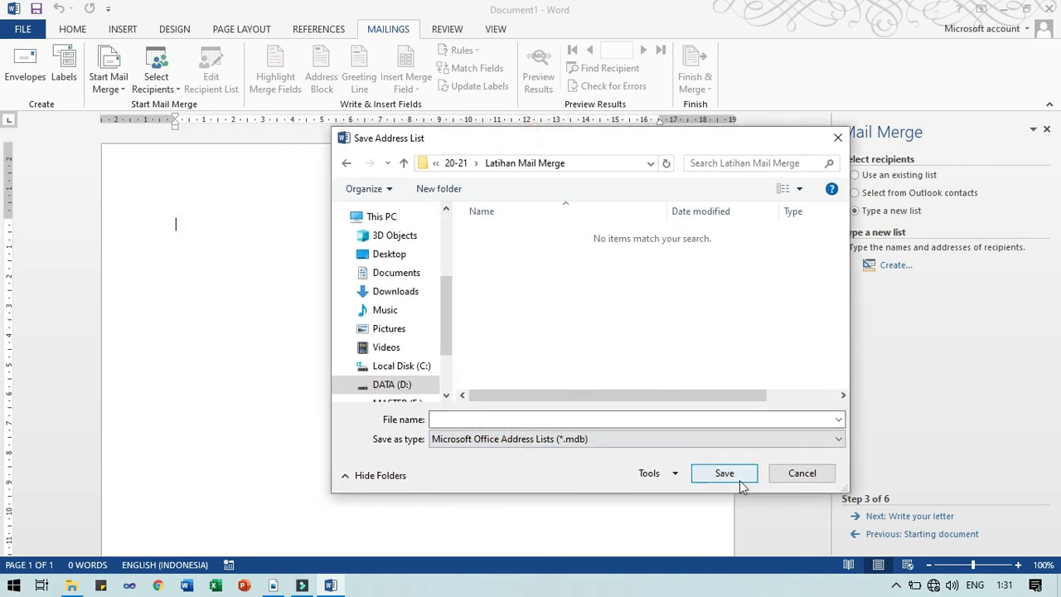
{"action": "left_click", "coordinate": [570, 419]}
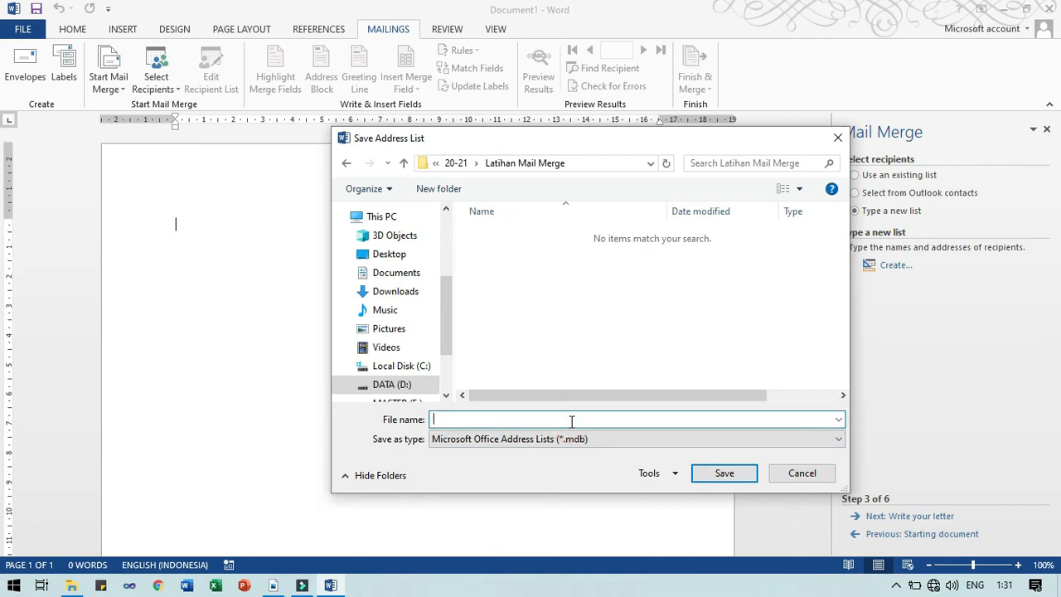
{"action": "type", "text": "daftar penerima surat"}
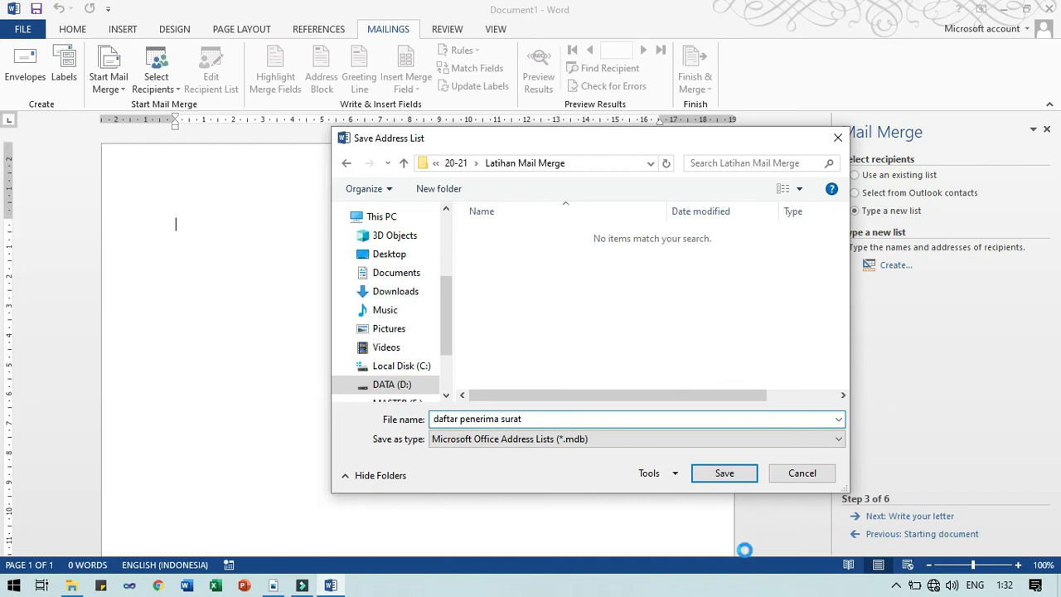
Save the list as daftar penerima surat.mdb and select the Thepleng recipient row
{"action": "left_click", "coordinate": [718, 473]}
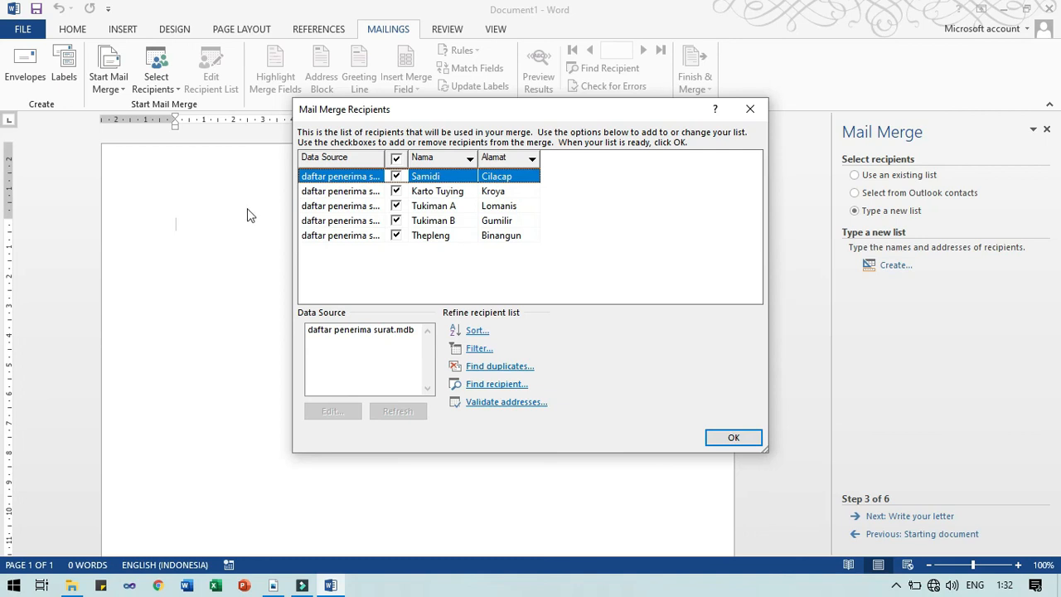
{"action": "left_click", "coordinate": [396, 237]}
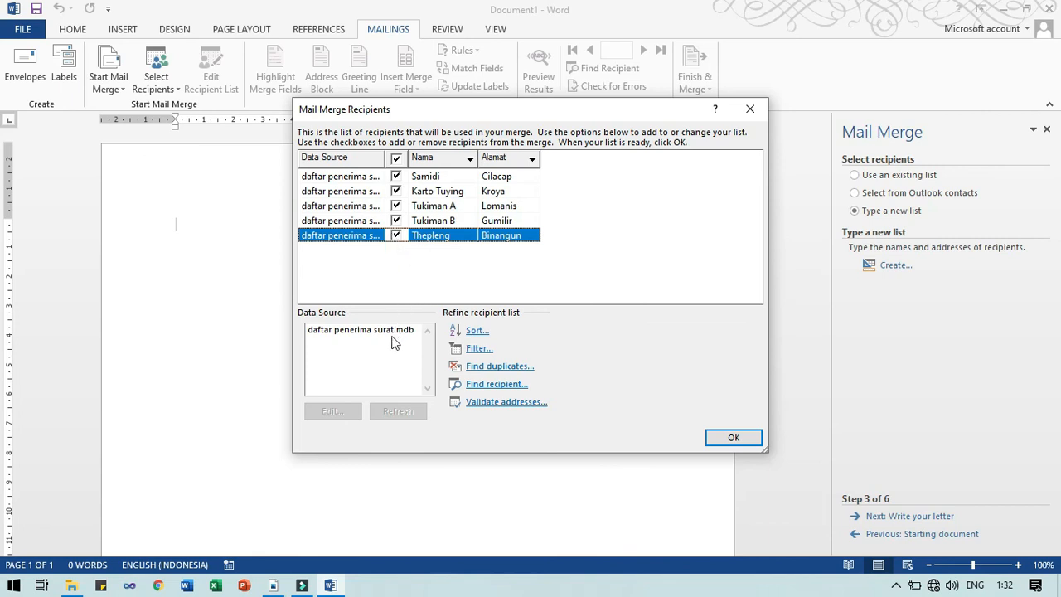
{"action": "left_click", "coordinate": [494, 369]}
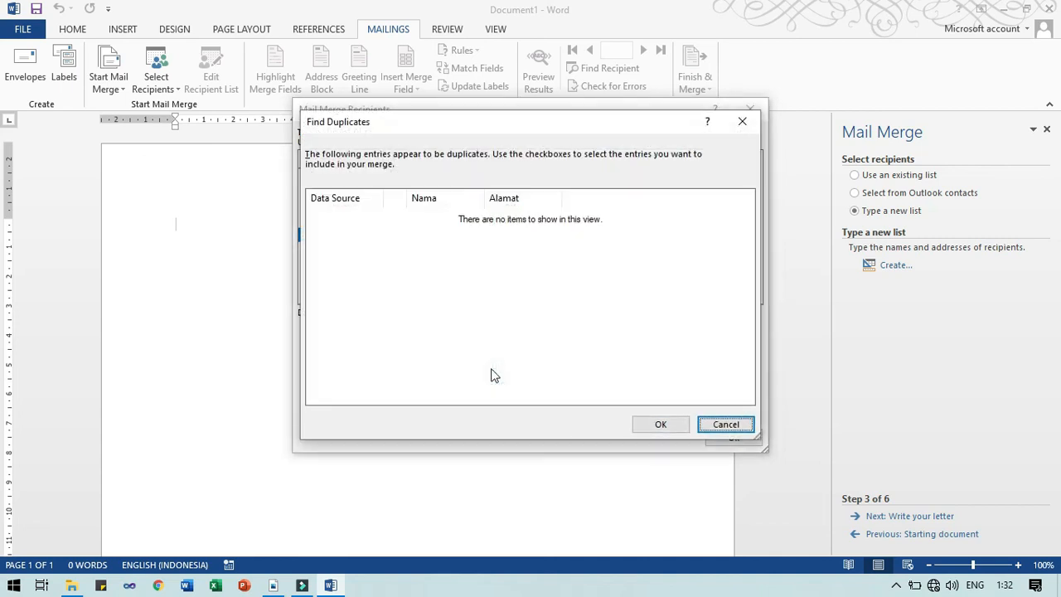
{"action": "left_click", "coordinate": [721, 424]}
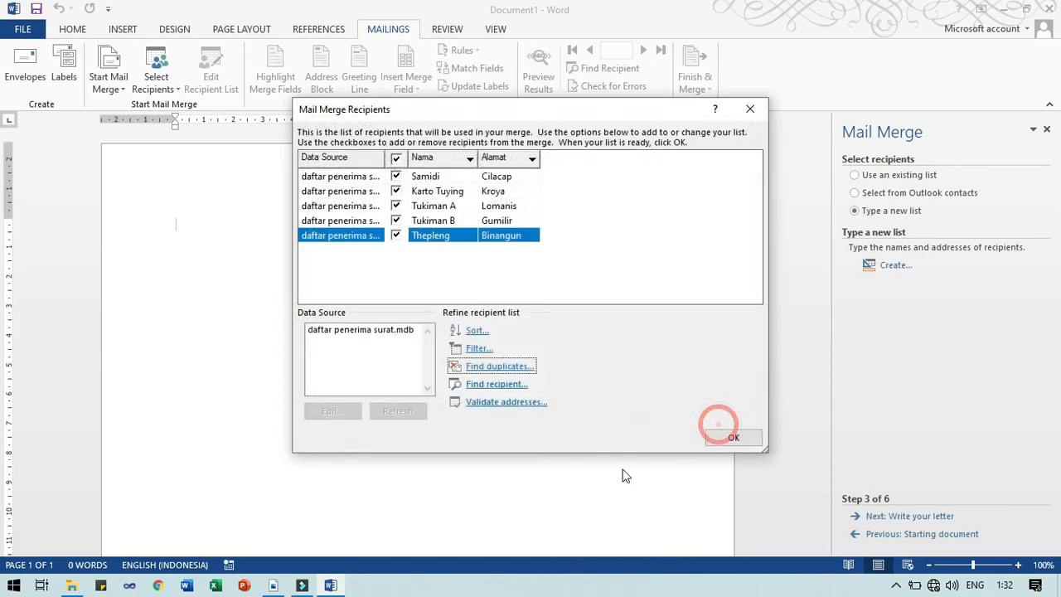
{"action": "left_click", "coordinate": [497, 386]}
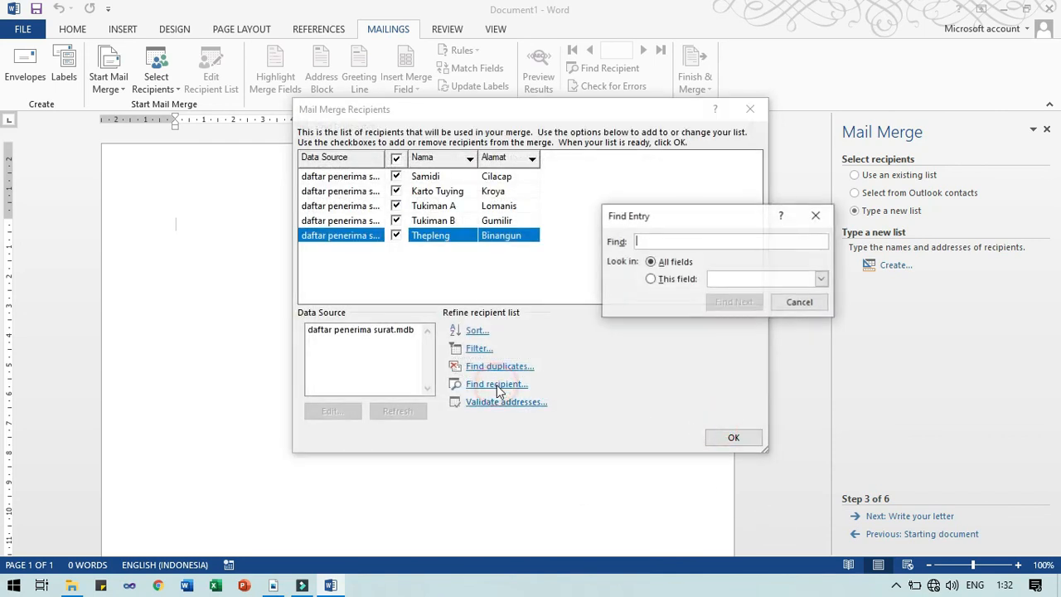
{"action": "left_click", "coordinate": [814, 217]}
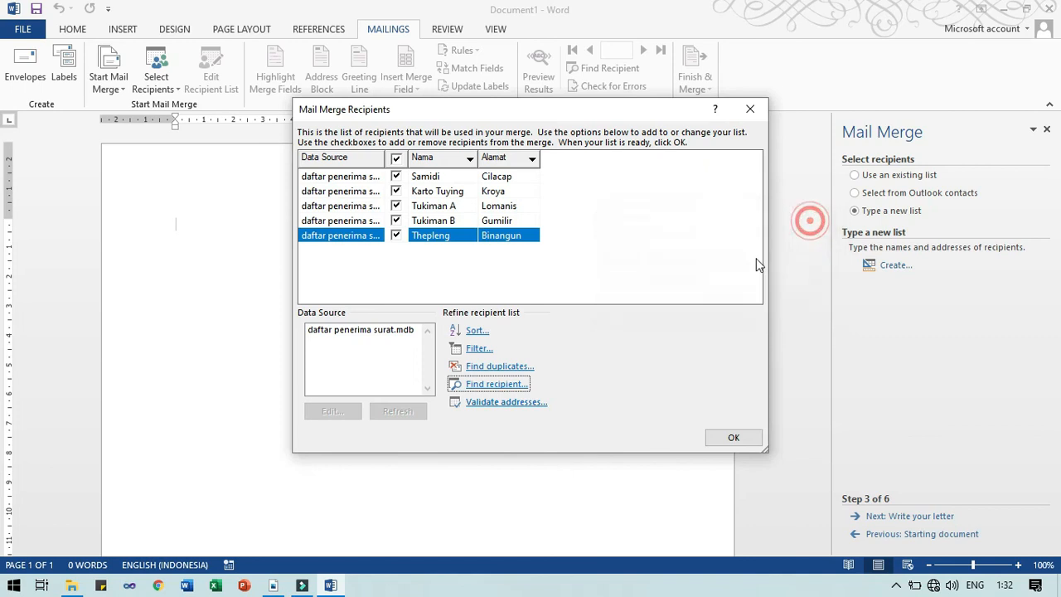
{"action": "left_click", "coordinate": [536, 406]}
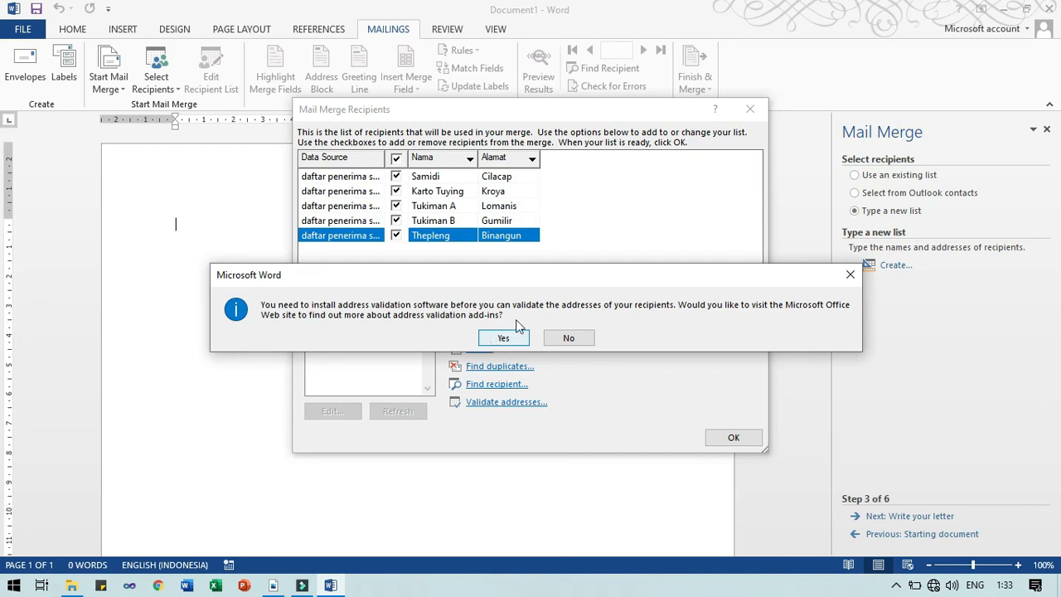
{"action": "left_click", "coordinate": [572, 338]}
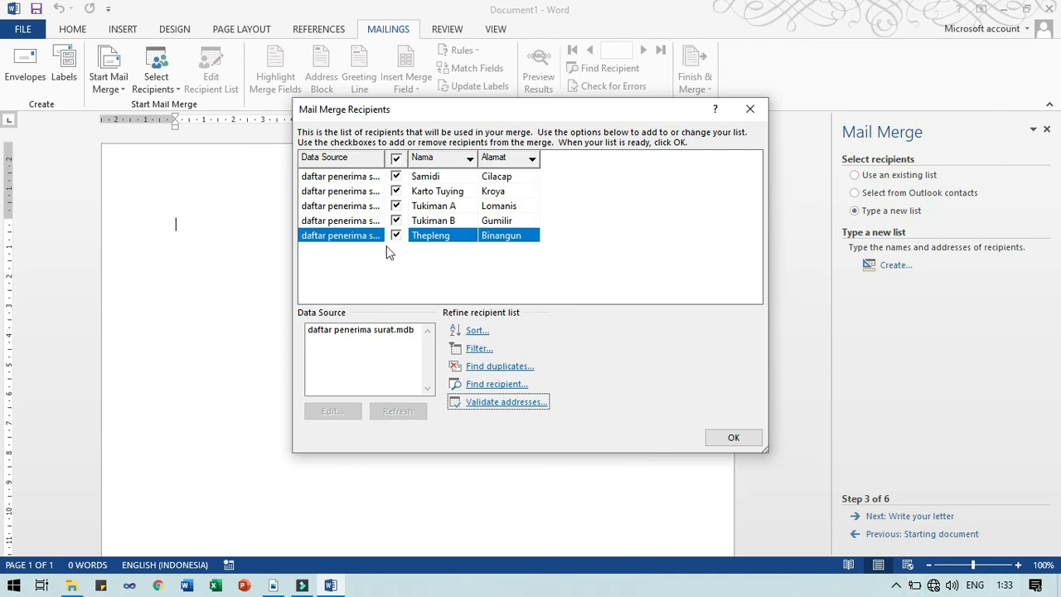
Look over the recipient Sort options and close them without sorting
{"action": "left_click", "coordinate": [475, 330]}
{"action": "left_click", "coordinate": [467, 63]}
{"action": "left_click", "coordinate": [467, 63]}
{"action": "left_click", "coordinate": [759, 13]}
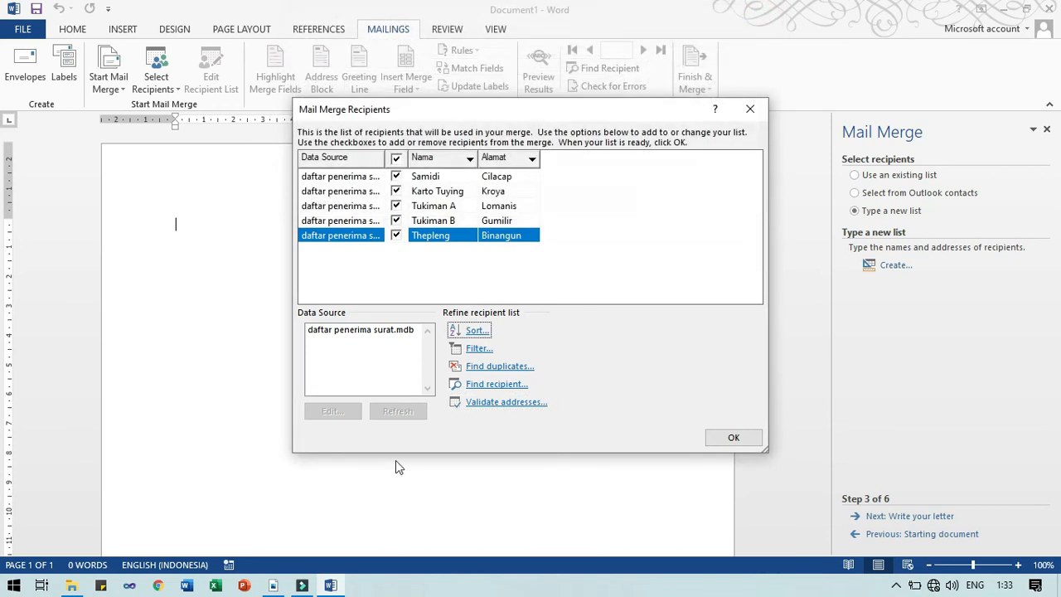
Edit the daftar penerima surat.mdb data source, accept the entries, and save the changes
{"action": "left_click", "coordinate": [335, 332]}
{"action": "left_click", "coordinate": [338, 330]}
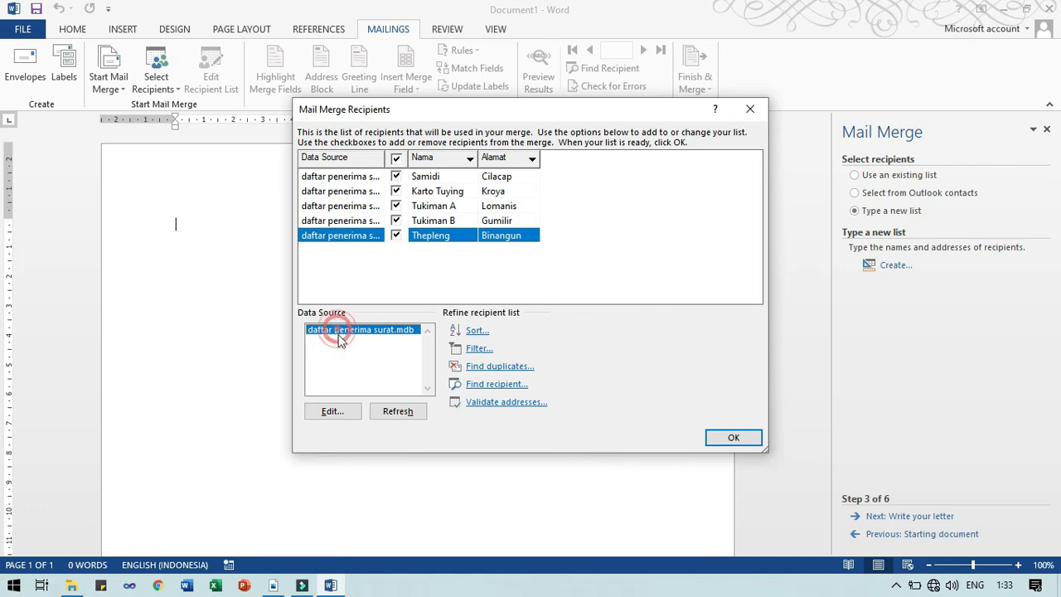
{"action": "left_click", "coordinate": [340, 411]}
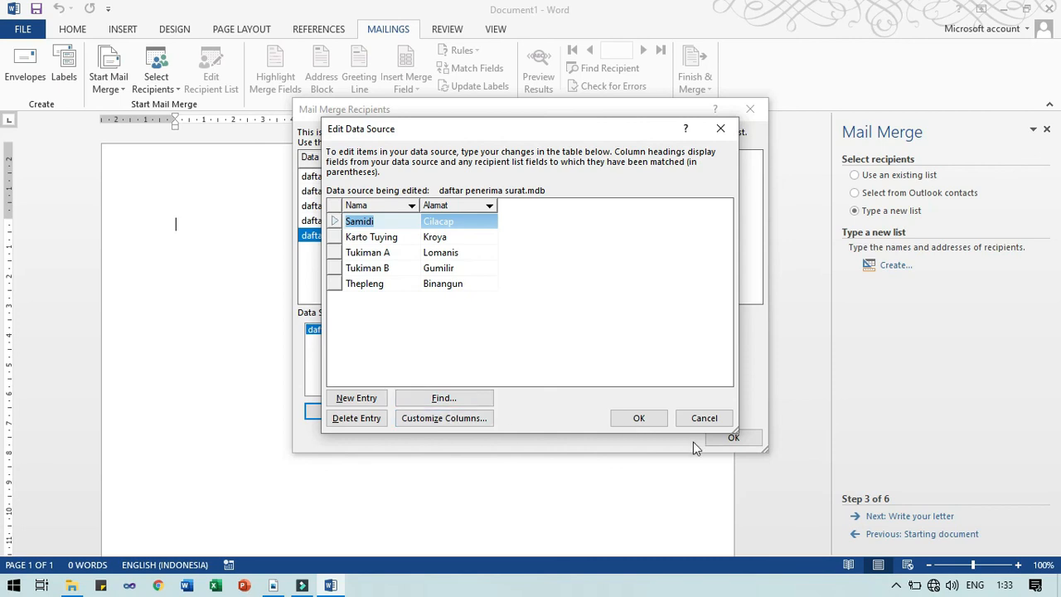
{"action": "left_click", "coordinate": [645, 424]}
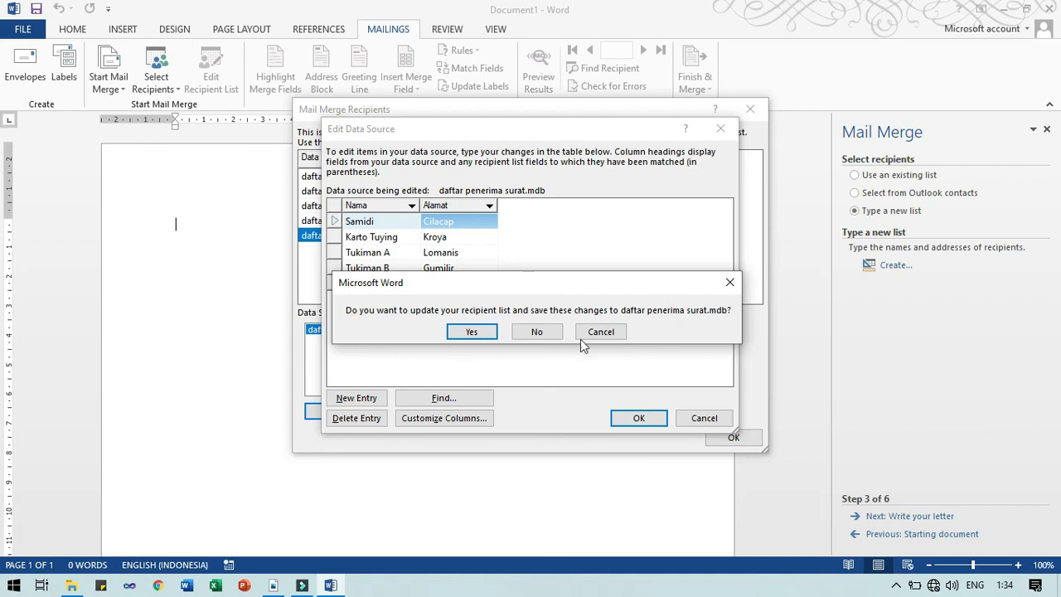
{"action": "left_click", "coordinate": [472, 333]}
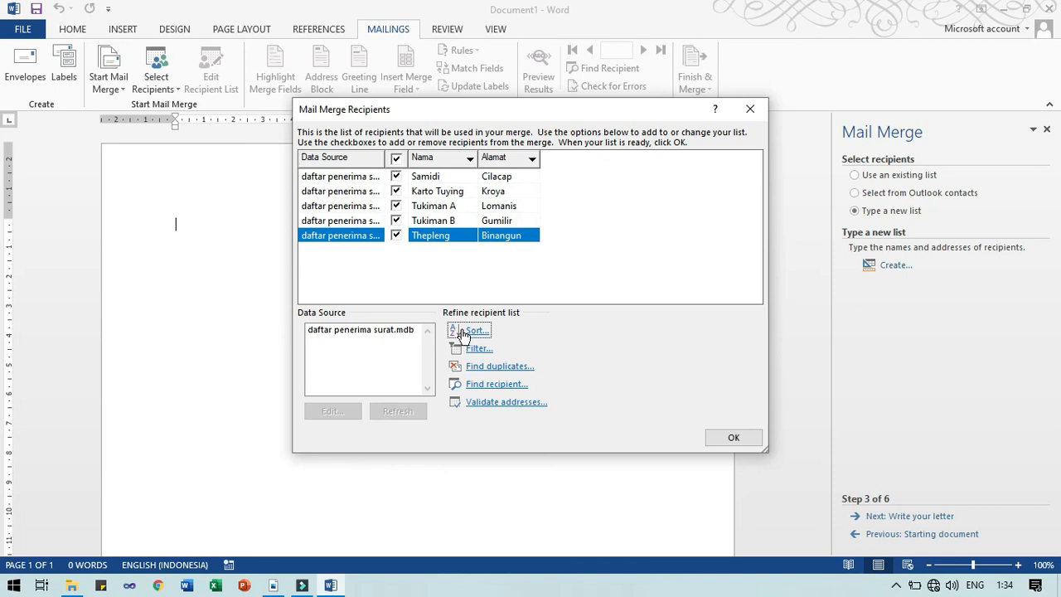
Accept the recipient list, then reopen and close it twice without changes
{"action": "left_click", "coordinate": [712, 439]}
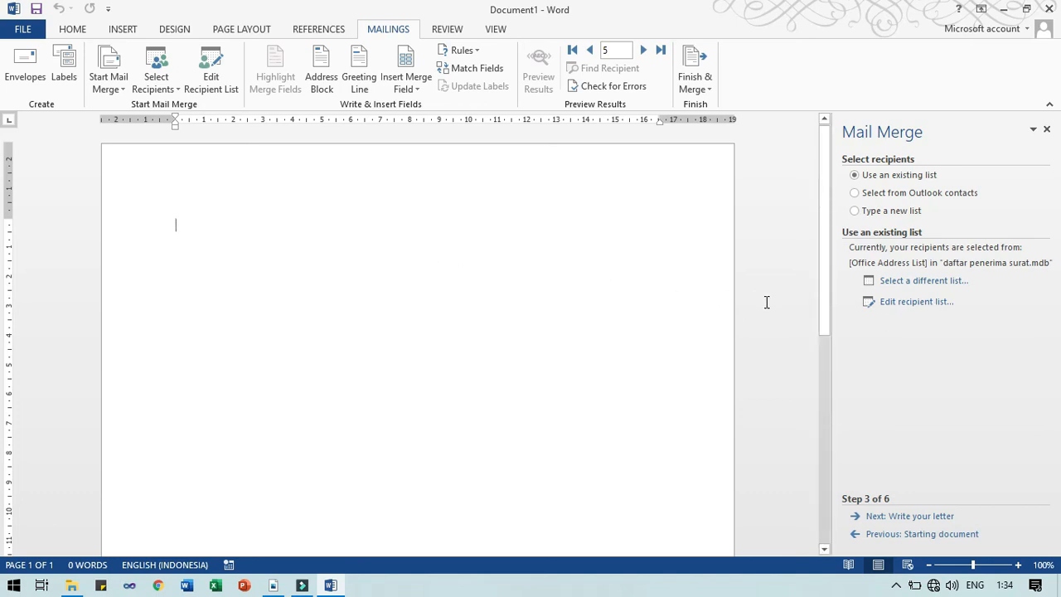
{"action": "left_click", "coordinate": [895, 305]}
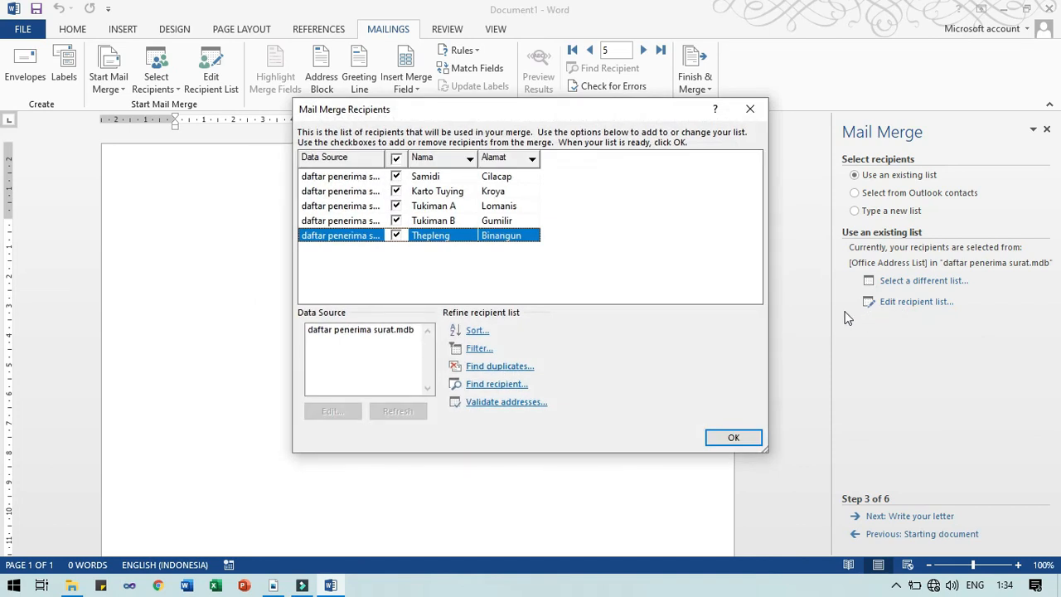
{"action": "left_click", "coordinate": [749, 109]}
{"action": "left_click", "coordinate": [212, 80]}
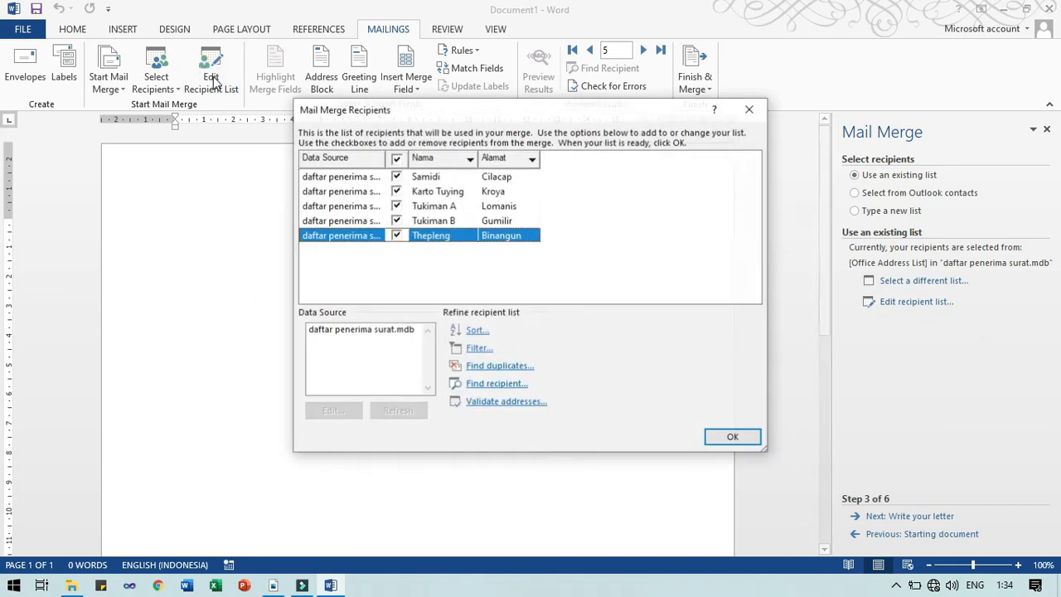
{"action": "left_click", "coordinate": [749, 108]}
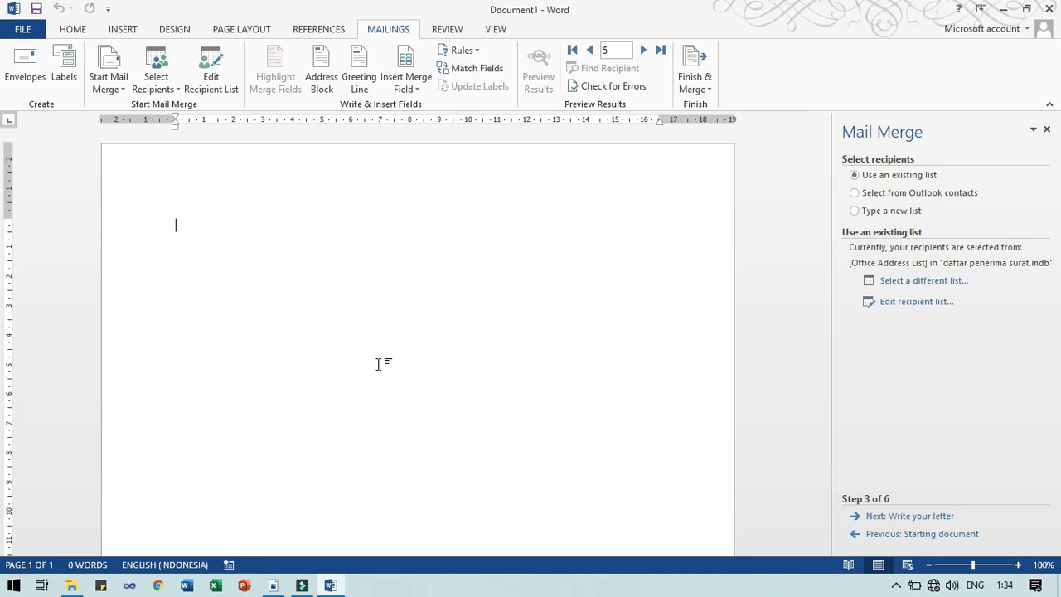
In File Explorer, browse NGAJAR > SEMESTER_GANJIL > APLIKOM > 20-21 > Latihan Mail Merge and show the View options
{"action": "left_click", "coordinate": [71, 585]}
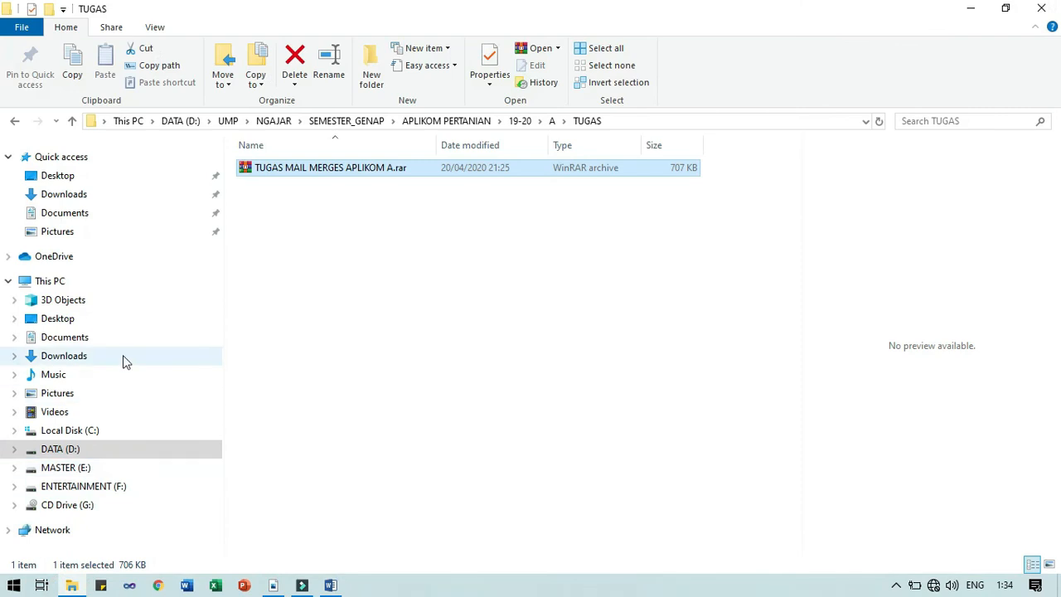
{"action": "left_click", "coordinate": [274, 121]}
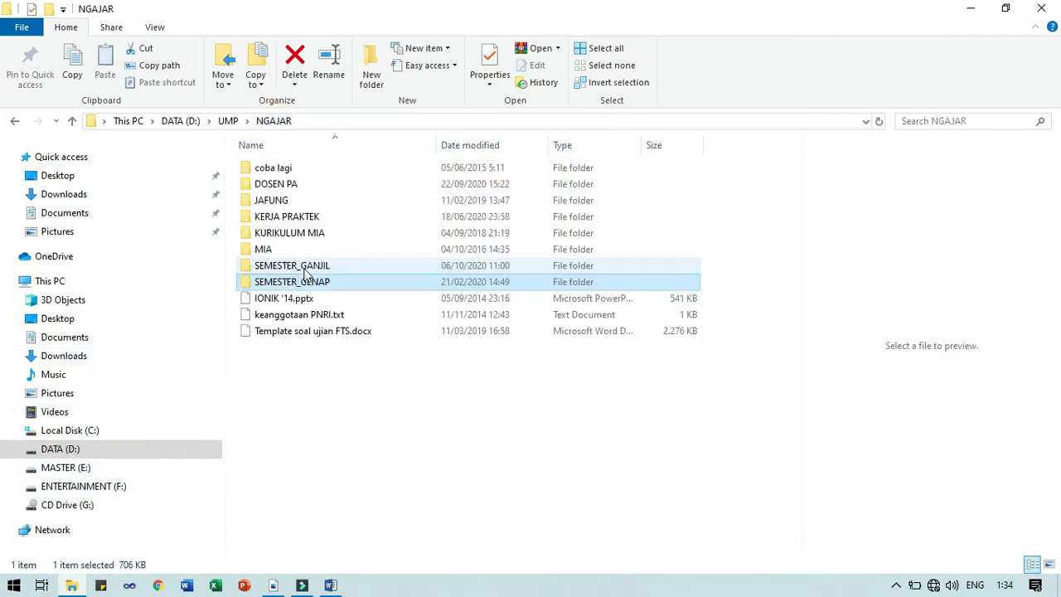
{"action": "double_click", "coordinate": [304, 269]}
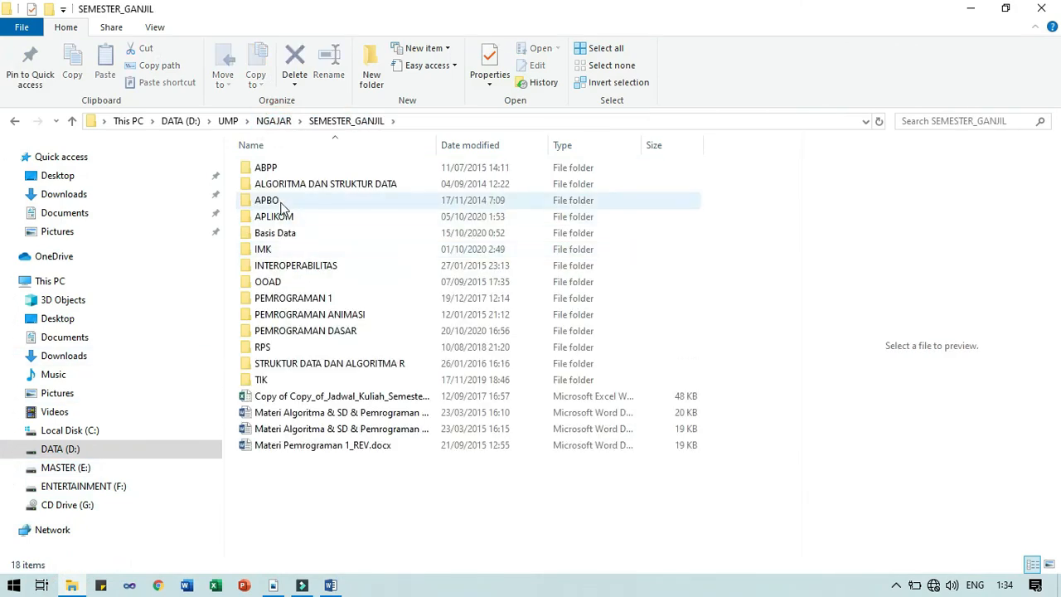
{"action": "double_click", "coordinate": [277, 216]}
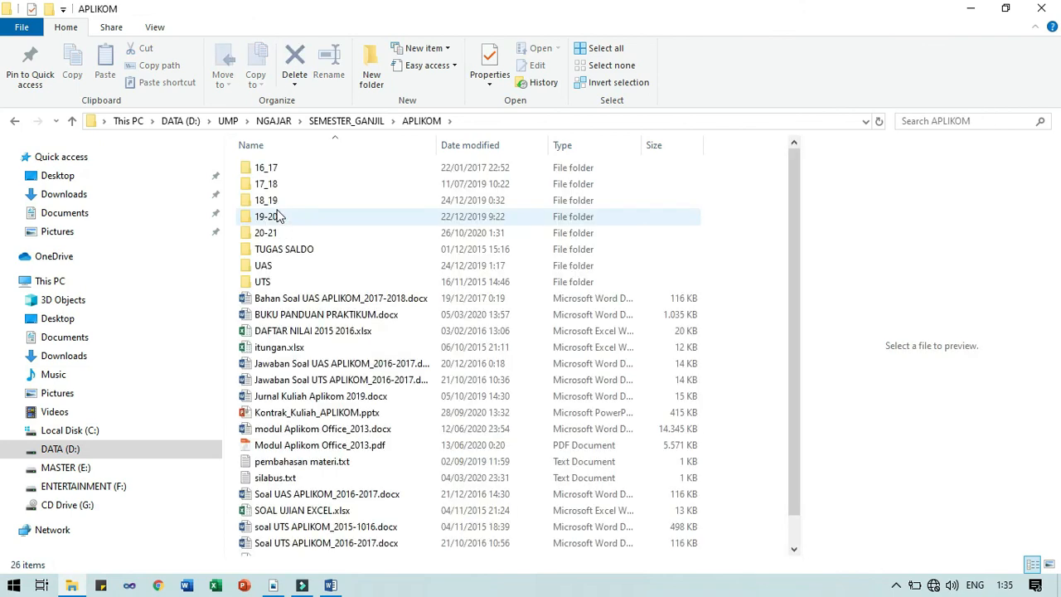
{"action": "double_click", "coordinate": [277, 232]}
{"action": "left_click", "coordinate": [280, 169]}
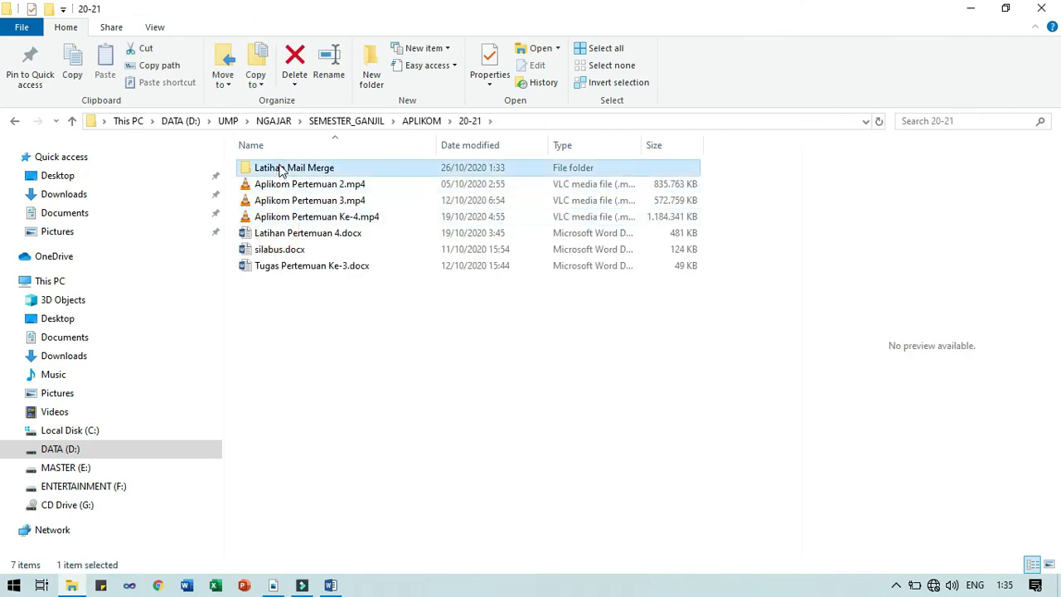
{"action": "double_click", "coordinate": [280, 169]}
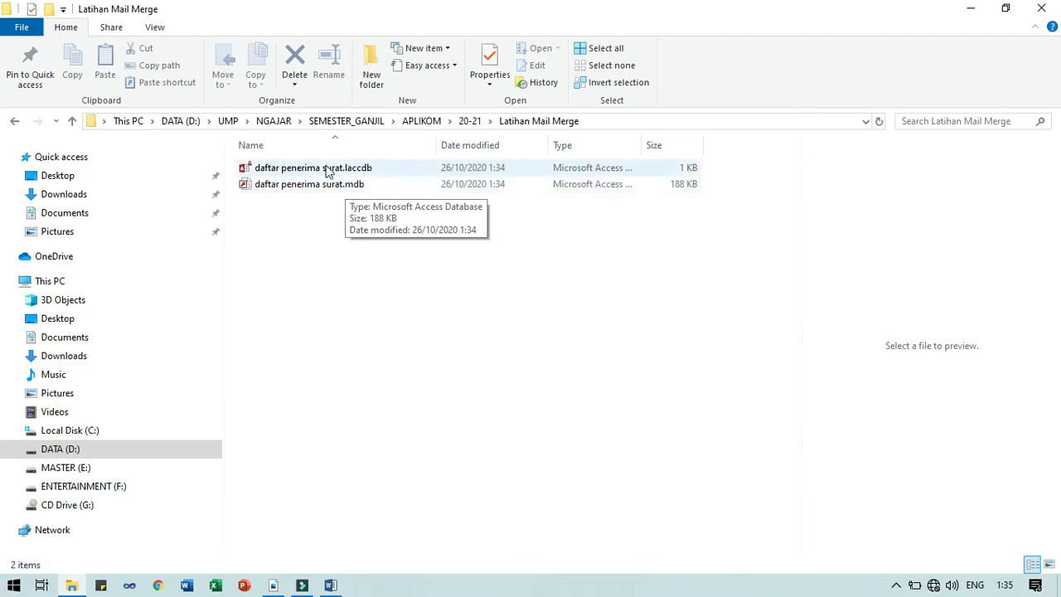
{"action": "left_click", "coordinate": [157, 28]}
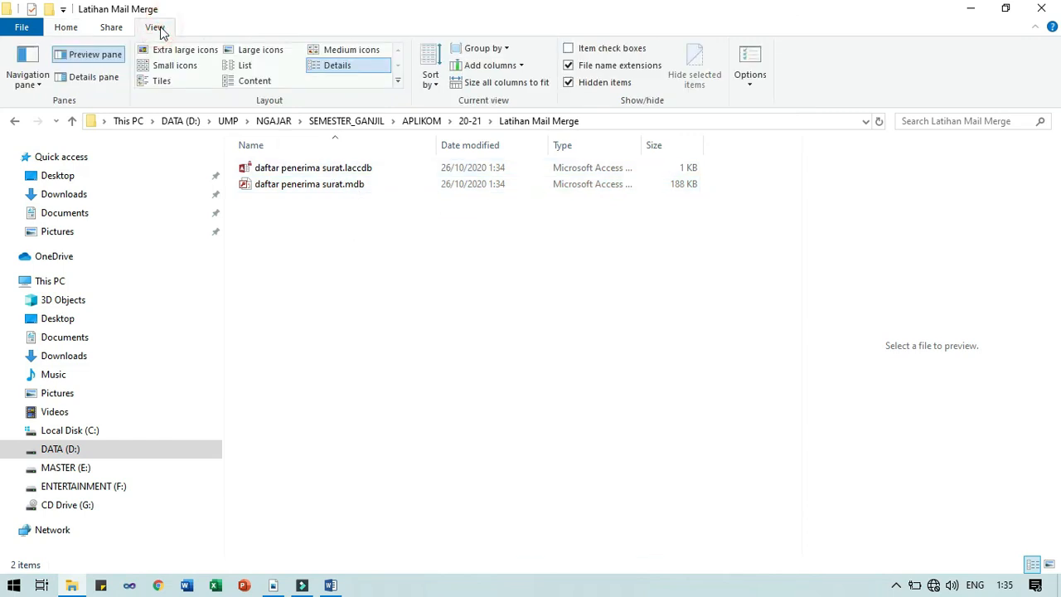
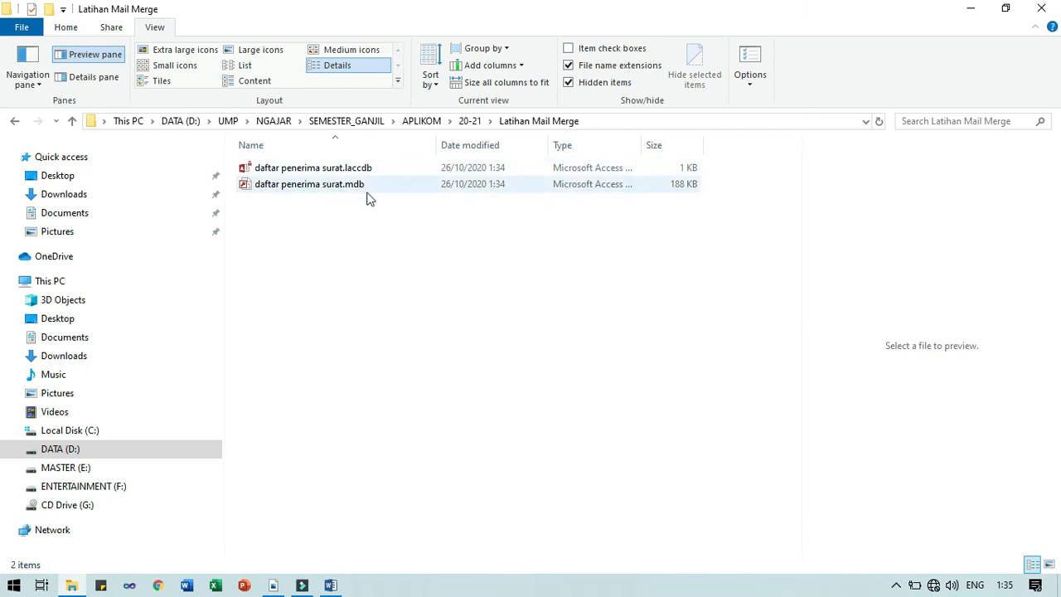
Bring the Document1 mail-merge letter back in front of File Explorer from the taskbar
{"action": "left_click", "coordinate": [331, 585]}
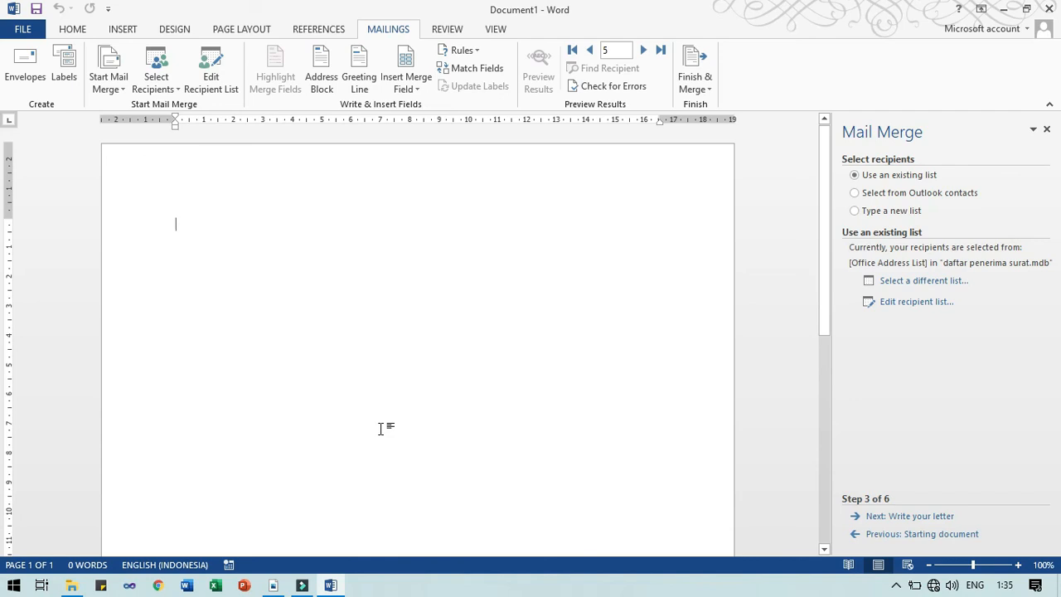
Advance to the write-your-letter step and type the Kepada and Di lines
{"action": "left_click", "coordinate": [895, 516]}
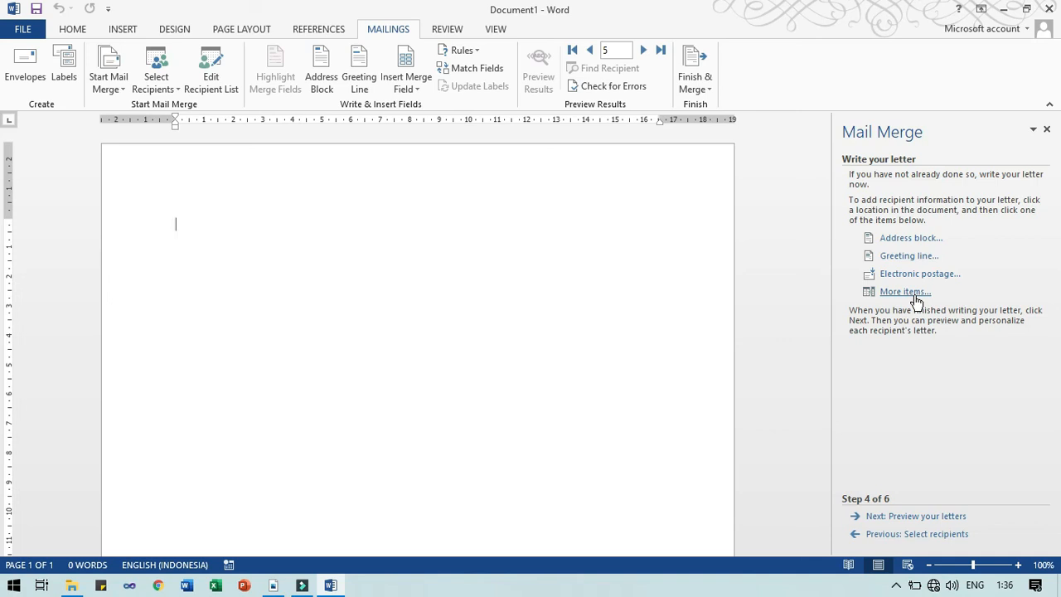
{"action": "type", "text": "Kepada"}
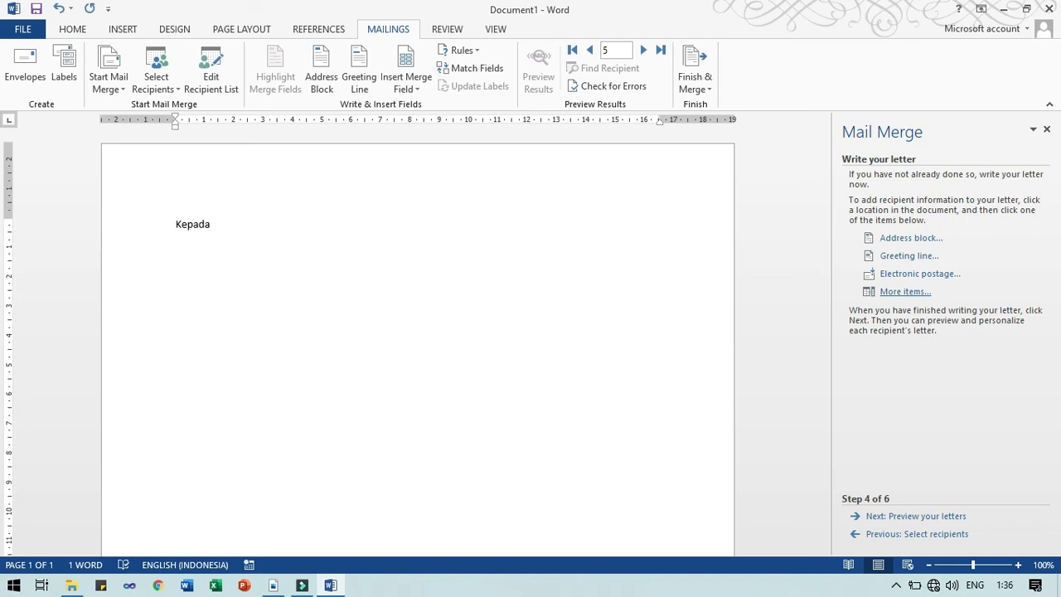
{"action": "key", "text": "Return"}
{"action": "type", "text": "Di"}
{"action": "key", "text": "Return"}
{"action": "key", "text": "Return"}
Add the greeting Assalamu'alaikum Wr. Wb. and the line 'Dengan ini kami ......'
{"action": "type", "text": "Assalamu'alaikum Wr. Wb."}
{"action": "key", "text": "Return"}
{"action": "type", "text": "Dengan ini kamu"}
{"action": "key", "text": "BackSpace"}
{"action": "type", "text": "i"}
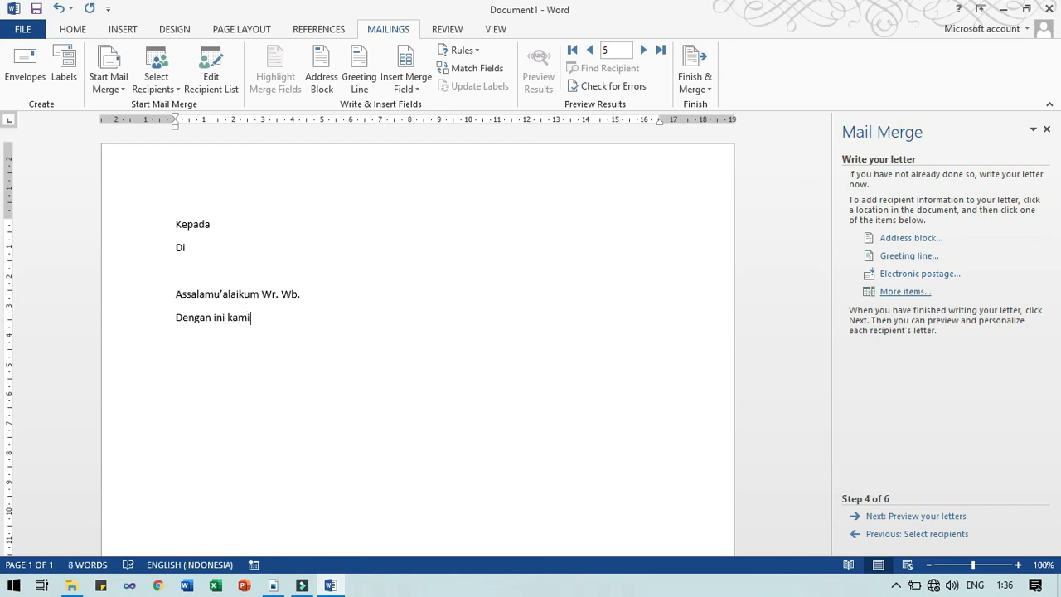
{"action": "type", "text": " ......"}
Insert the Nama merge field right after Kepada
{"action": "left_click", "coordinate": [230, 218]}
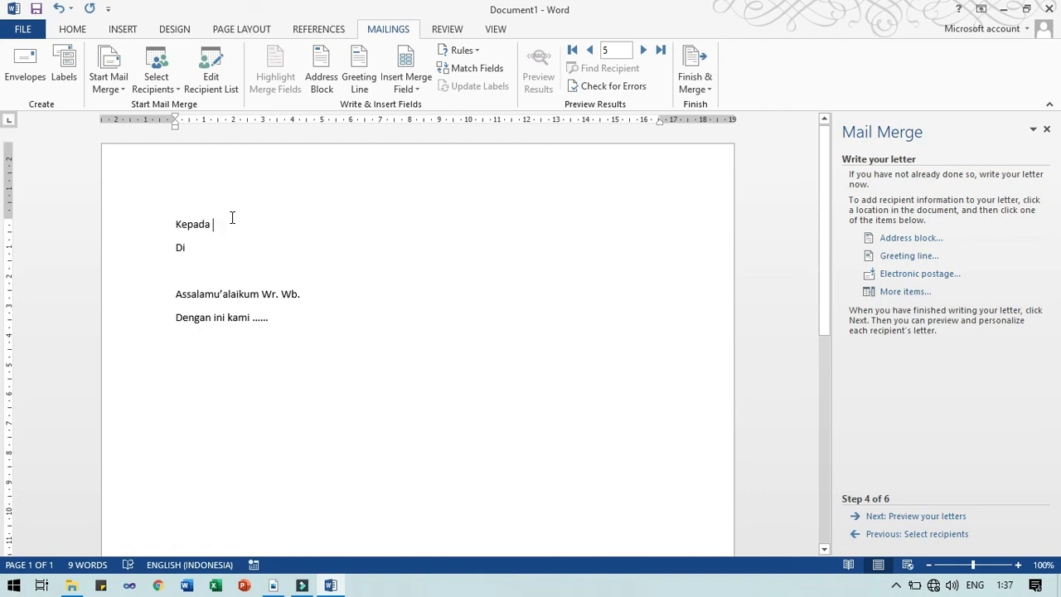
{"action": "left_click", "coordinate": [406, 91]}
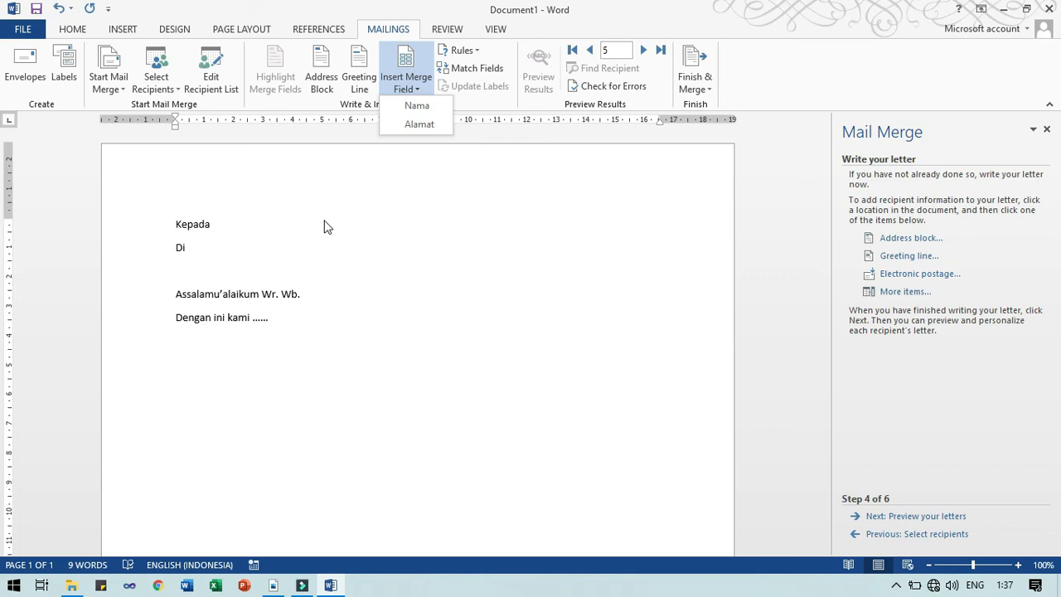
{"action": "left_click", "coordinate": [227, 227]}
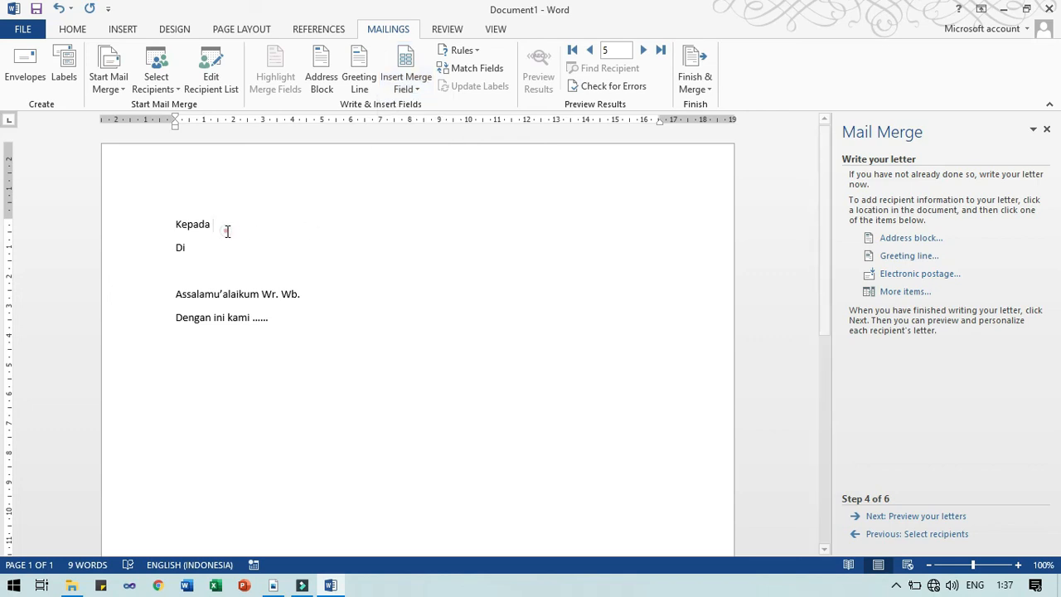
{"action": "left_click", "coordinate": [406, 82]}
{"action": "left_click", "coordinate": [422, 108]}
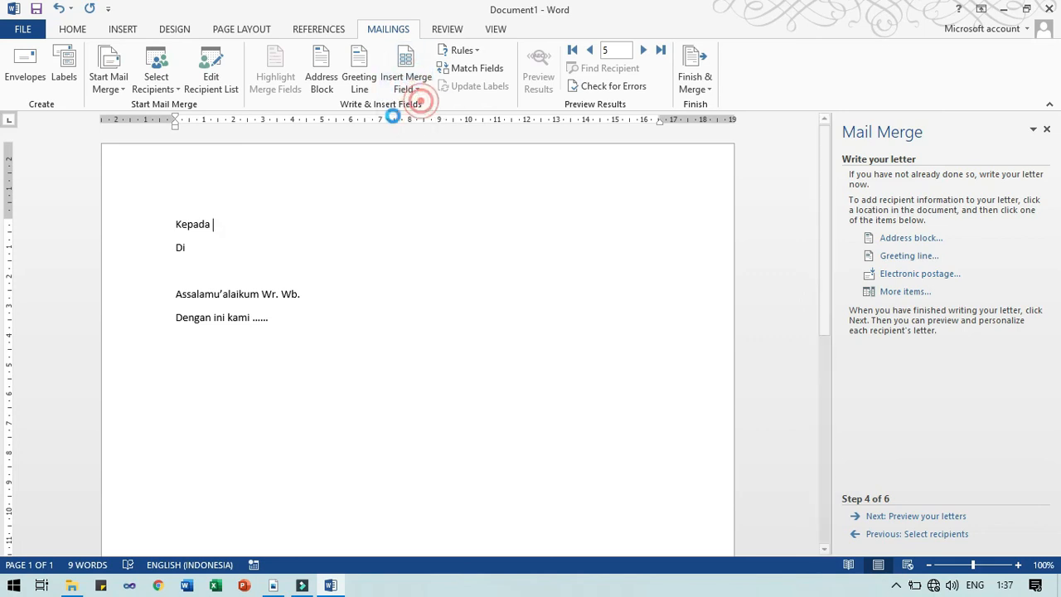
Insert the Alamat merge field right after Di
{"action": "left_click", "coordinate": [213, 246]}
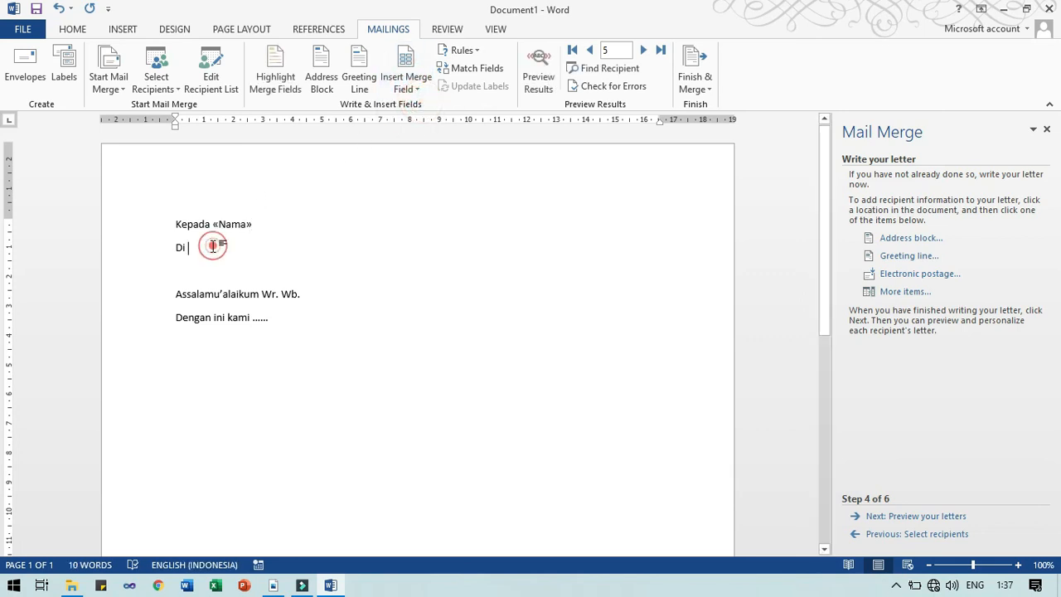
{"action": "left_click", "coordinate": [406, 83]}
{"action": "left_click", "coordinate": [421, 129]}
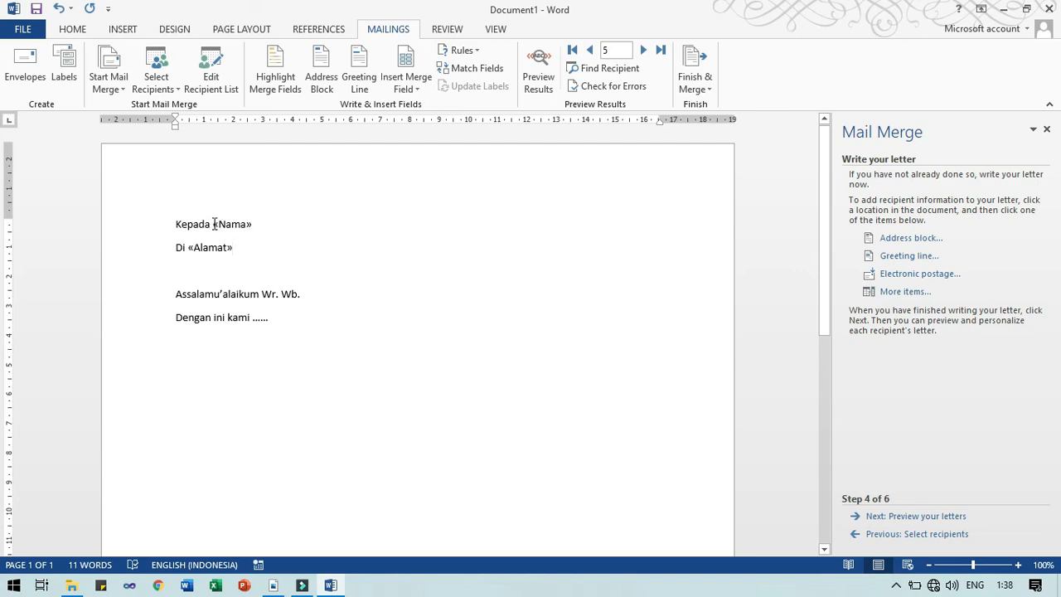
Check the inserted «Nama» and «Alamat» fields, leaving the caret after «Nama»
{"action": "left_click", "coordinate": [227, 226]}
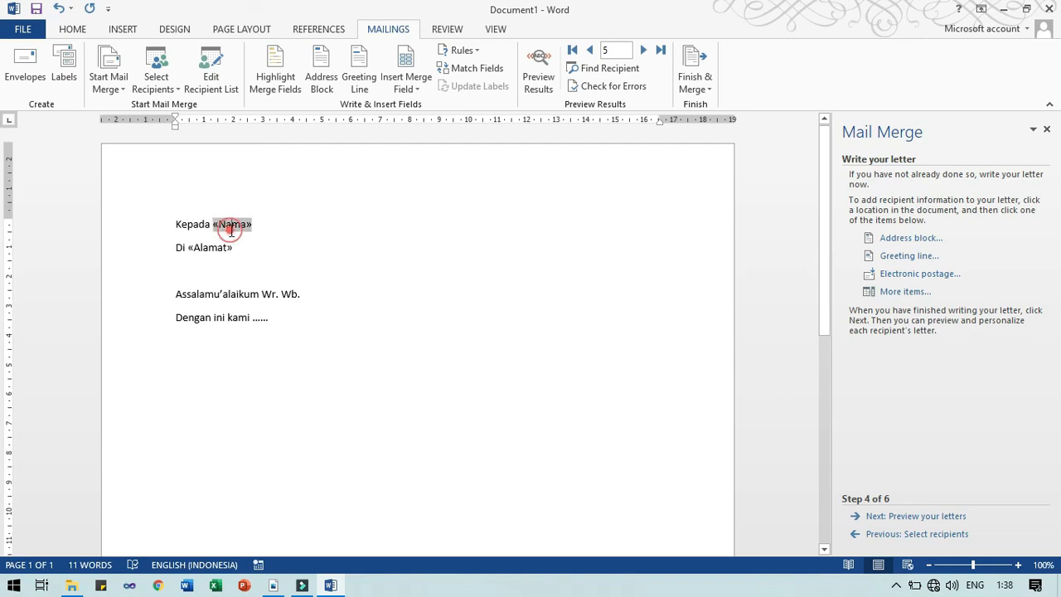
{"action": "left_click", "coordinate": [217, 246]}
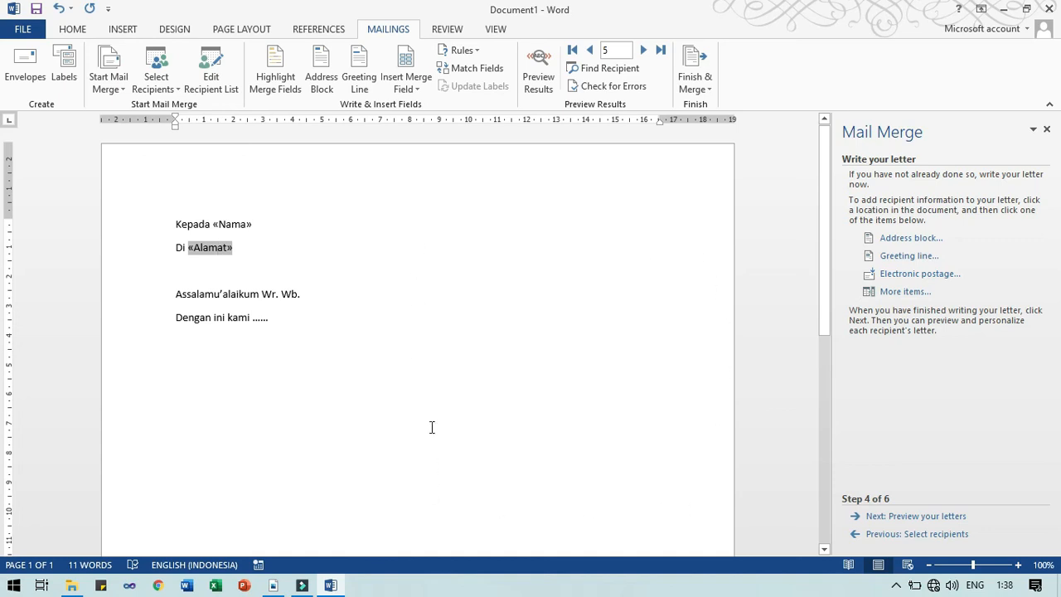
{"action": "left_click", "coordinate": [233, 222]}
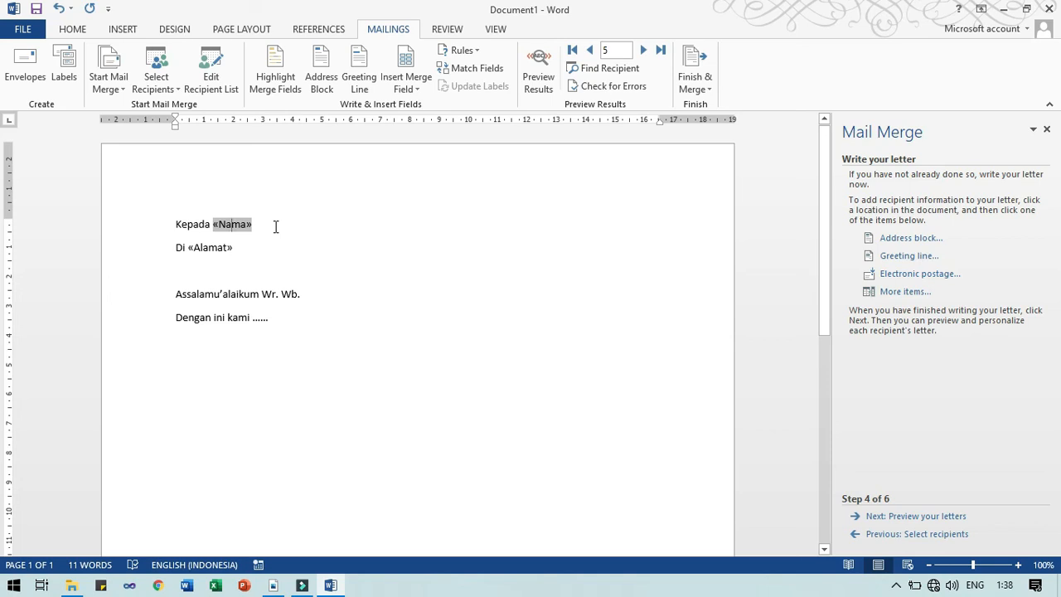
{"action": "left_click", "coordinate": [216, 247]}
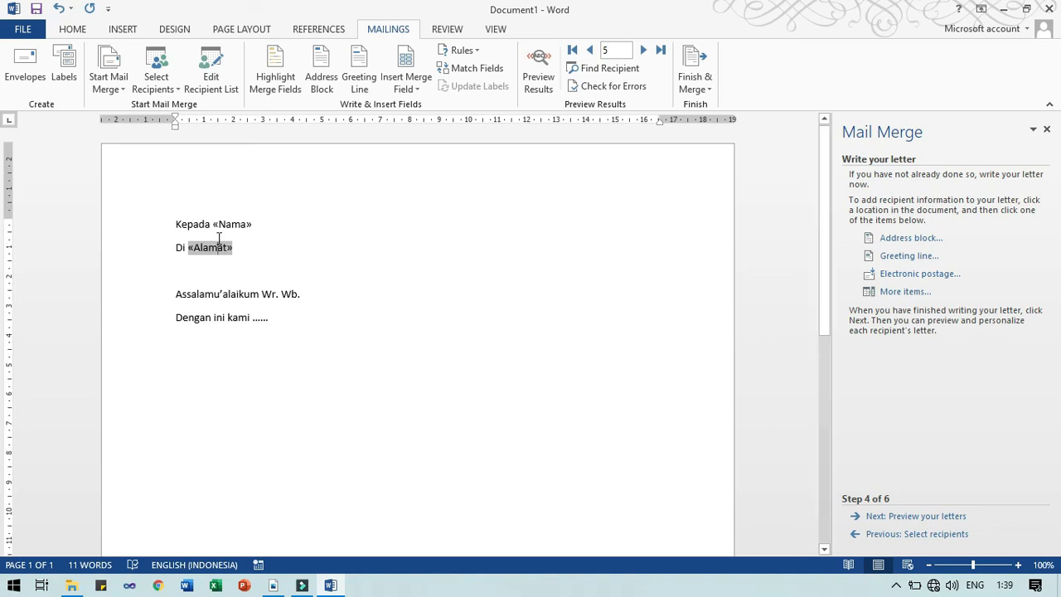
{"action": "left_click", "coordinate": [222, 225]}
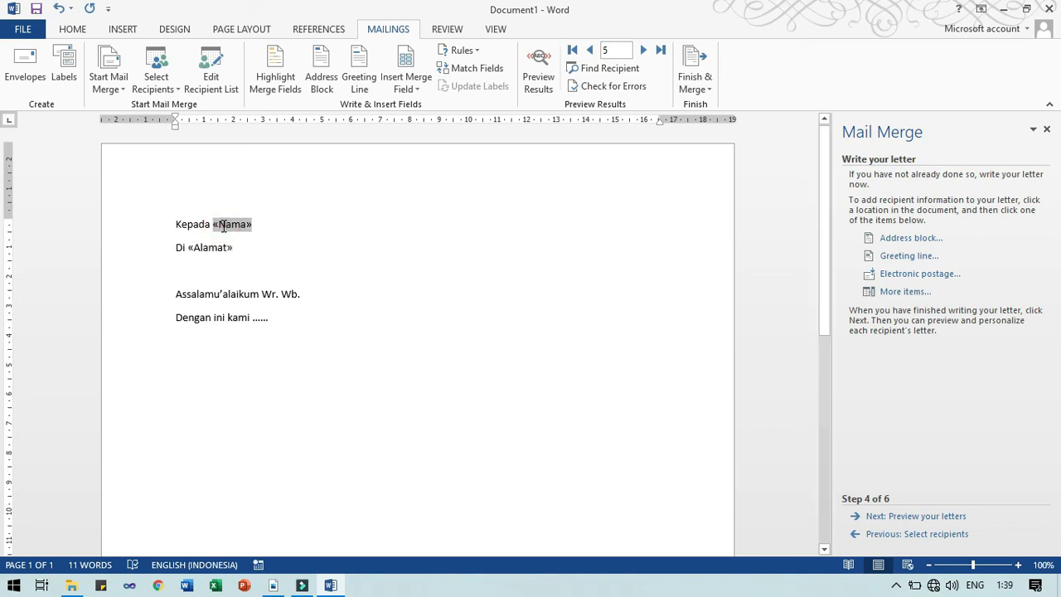
{"action": "left_click", "coordinate": [213, 224]}
{"action": "left_click", "coordinate": [221, 224]}
{"action": "left_click", "coordinate": [203, 248]}
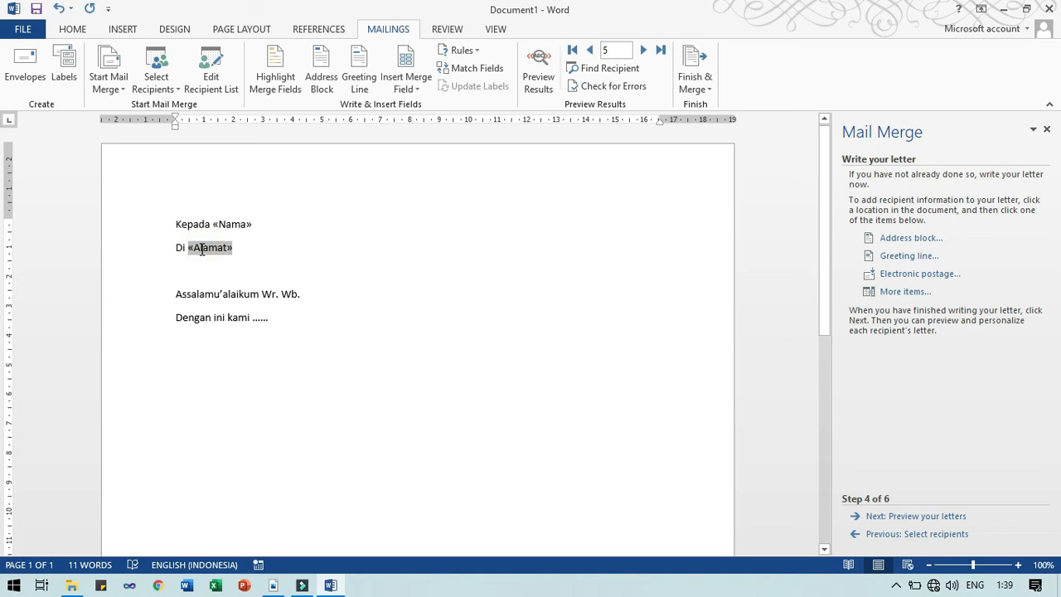
{"action": "left_click", "coordinate": [283, 224]}
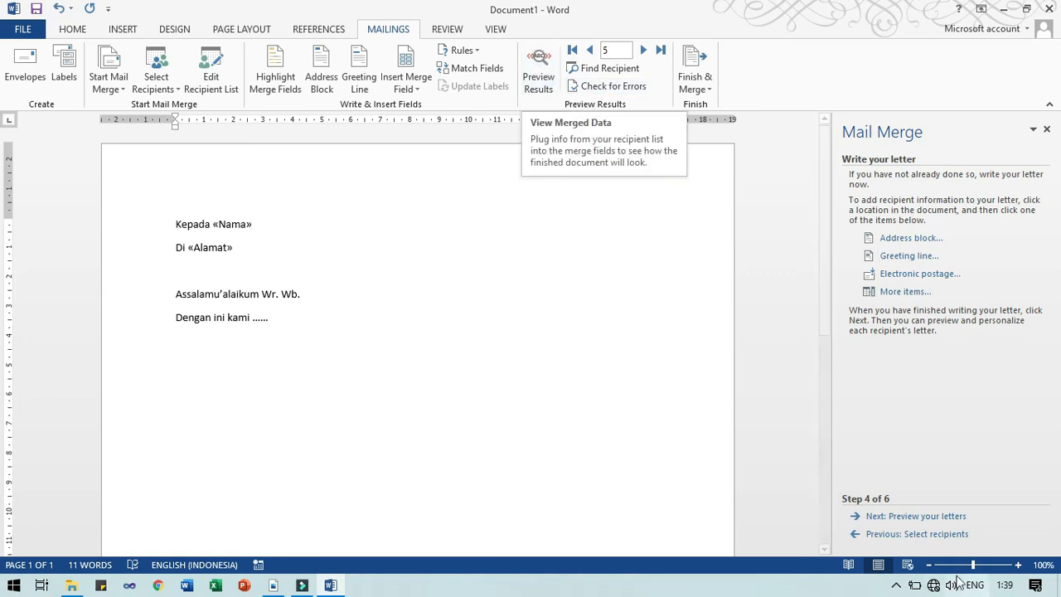
Preview the merged letters, stepping back through the records to recipient 1
{"action": "left_click", "coordinate": [906, 517]}
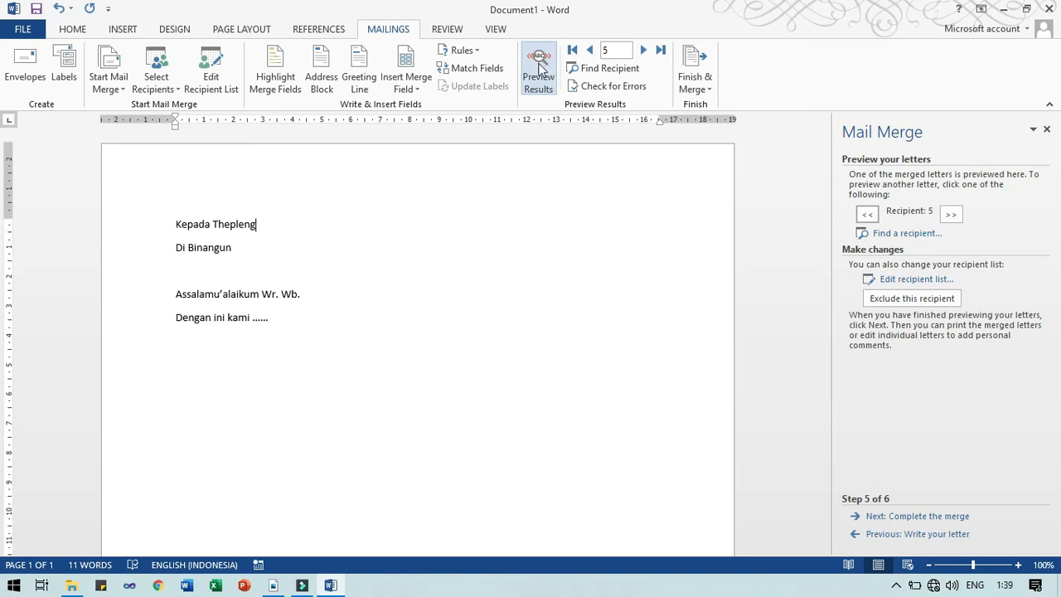
{"action": "left_click", "coordinate": [615, 47]}
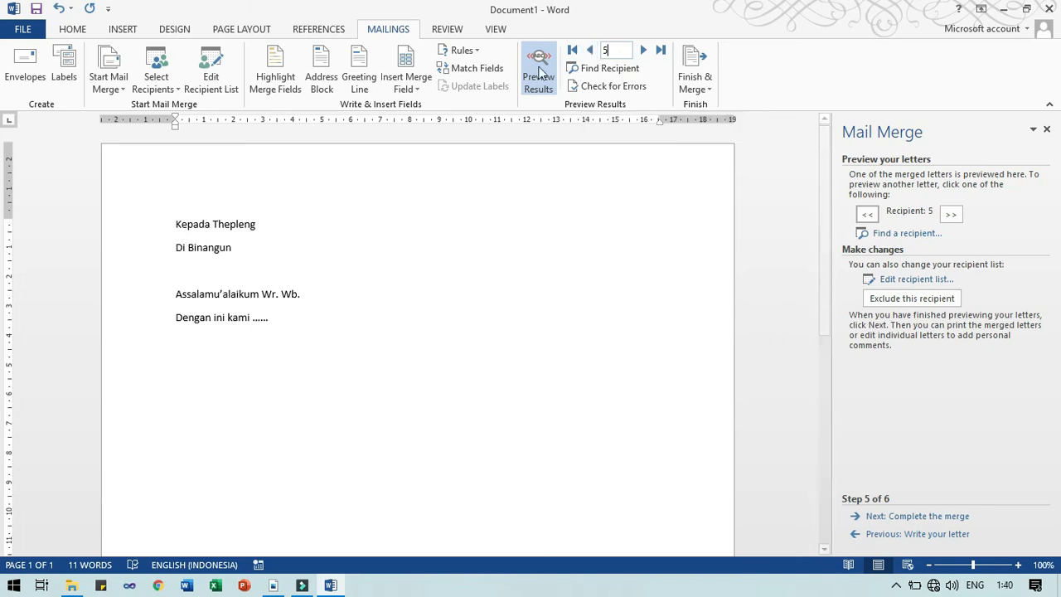
{"action": "left_click", "coordinate": [588, 52]}
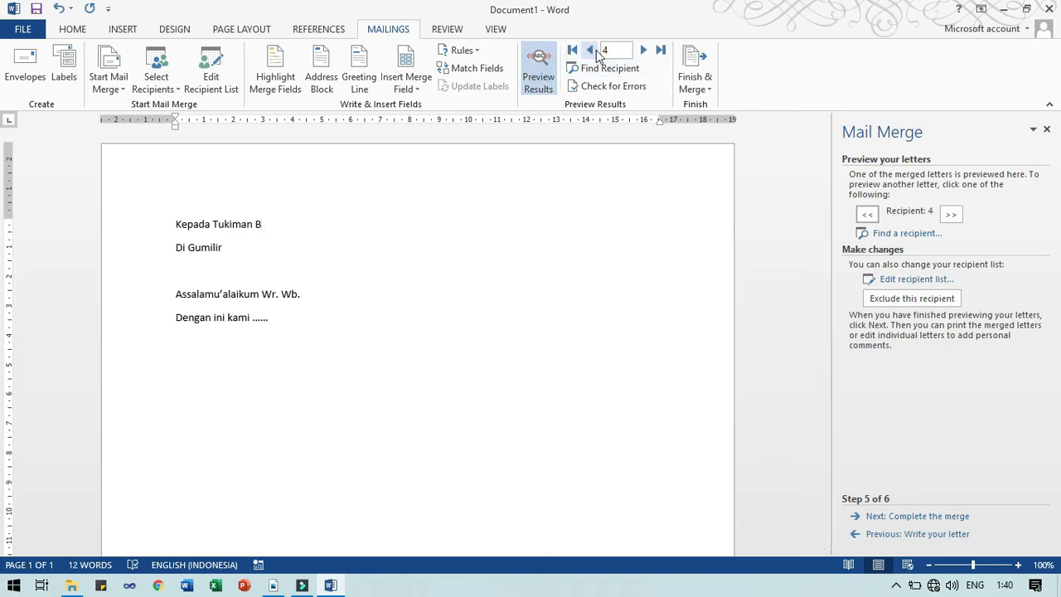
{"action": "left_click", "coordinate": [588, 51]}
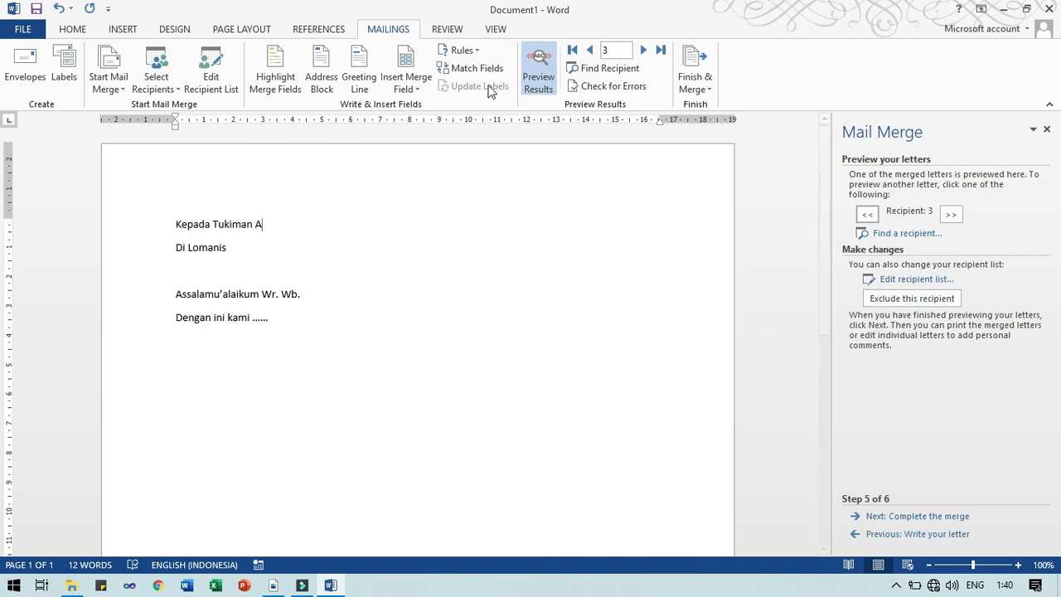
{"action": "left_click", "coordinate": [589, 50]}
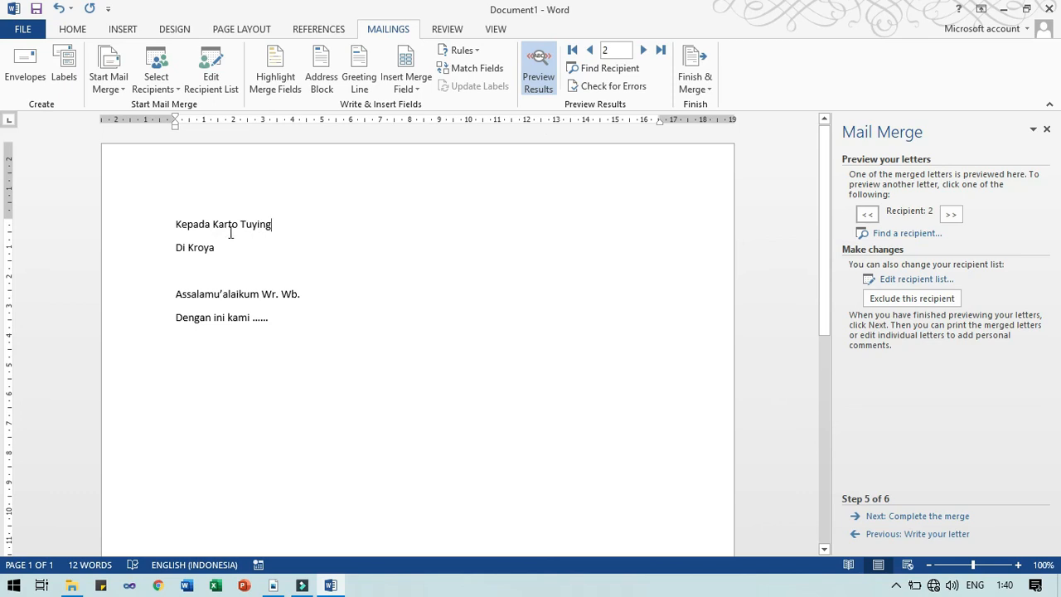
{"action": "left_click", "coordinate": [590, 52]}
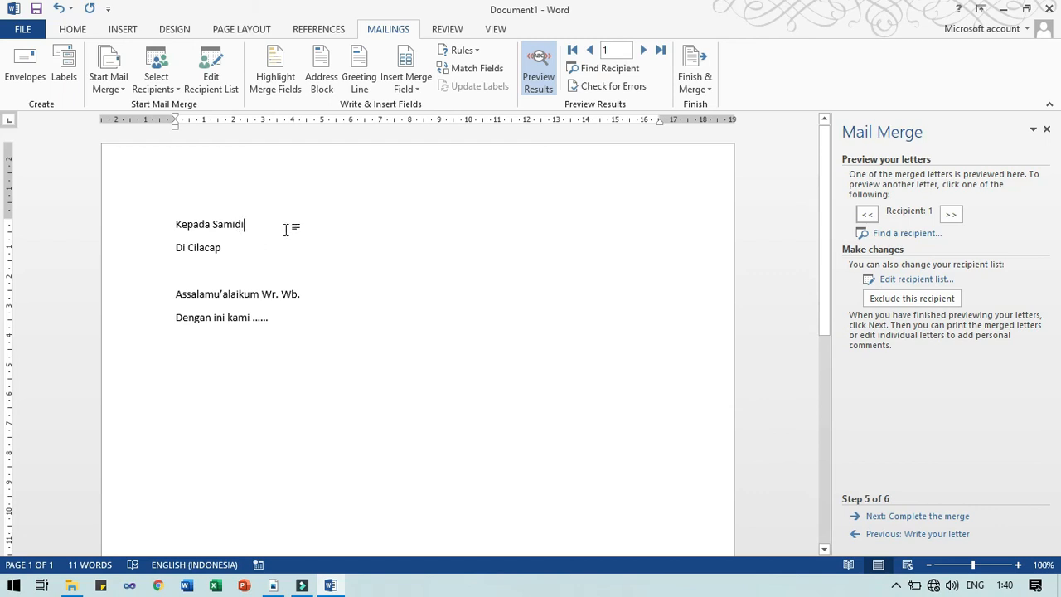
Turn off preview to show the «Nama» and «Alamat» fields, then move to recipient 4
{"action": "left_click", "coordinate": [544, 81]}
{"action": "left_click", "coordinate": [227, 222]}
{"action": "left_click", "coordinate": [218, 246]}
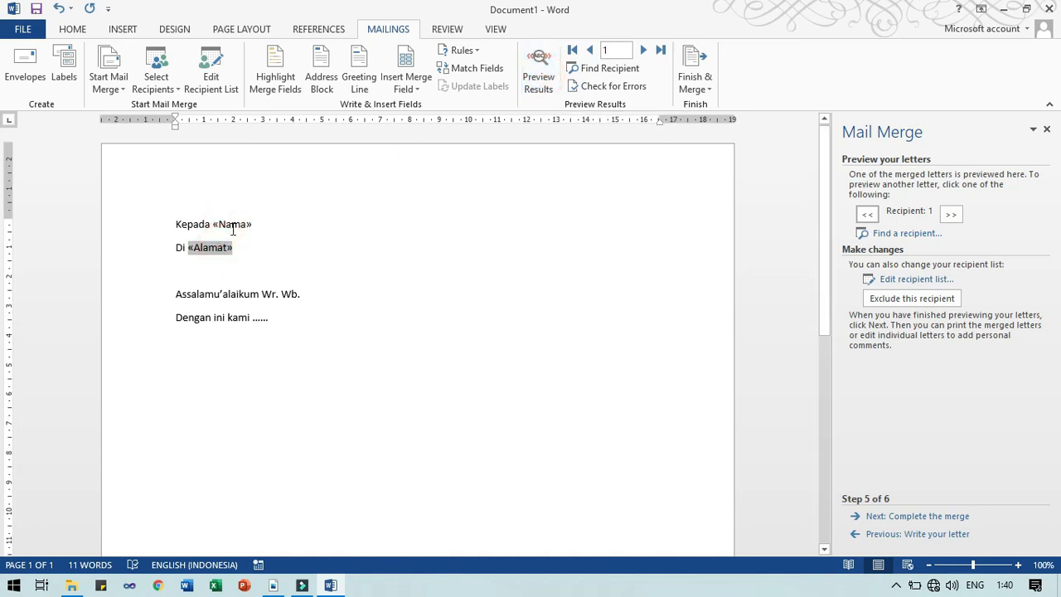
{"action": "left_click", "coordinate": [233, 228]}
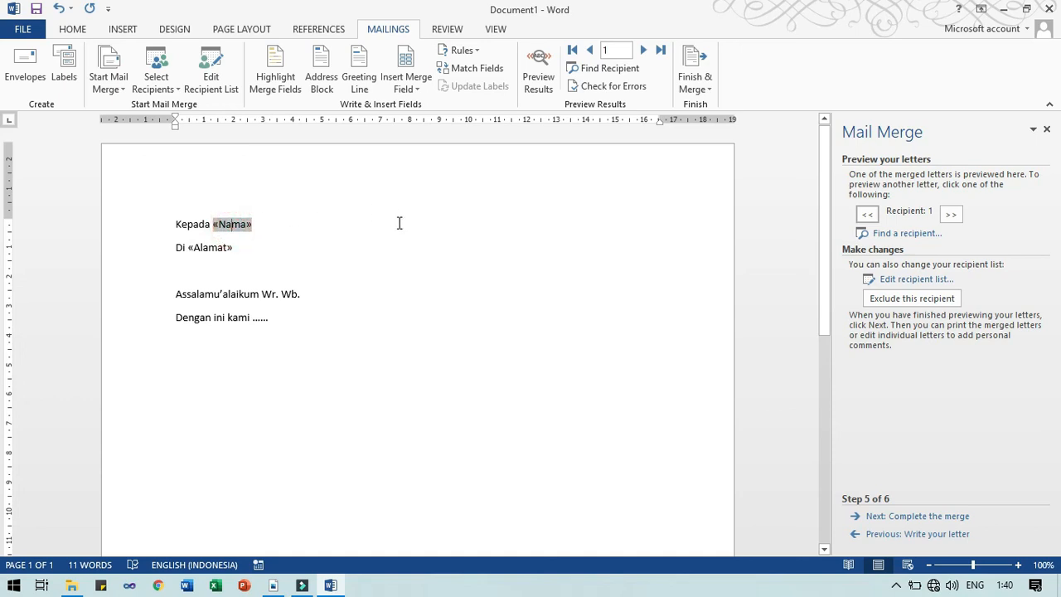
{"action": "left_click", "coordinate": [945, 217]}
{"action": "left_click", "coordinate": [867, 214]}
{"action": "left_click", "coordinate": [946, 215]}
{"action": "left_click", "coordinate": [945, 216]}
{"action": "left_click", "coordinate": [946, 216]}
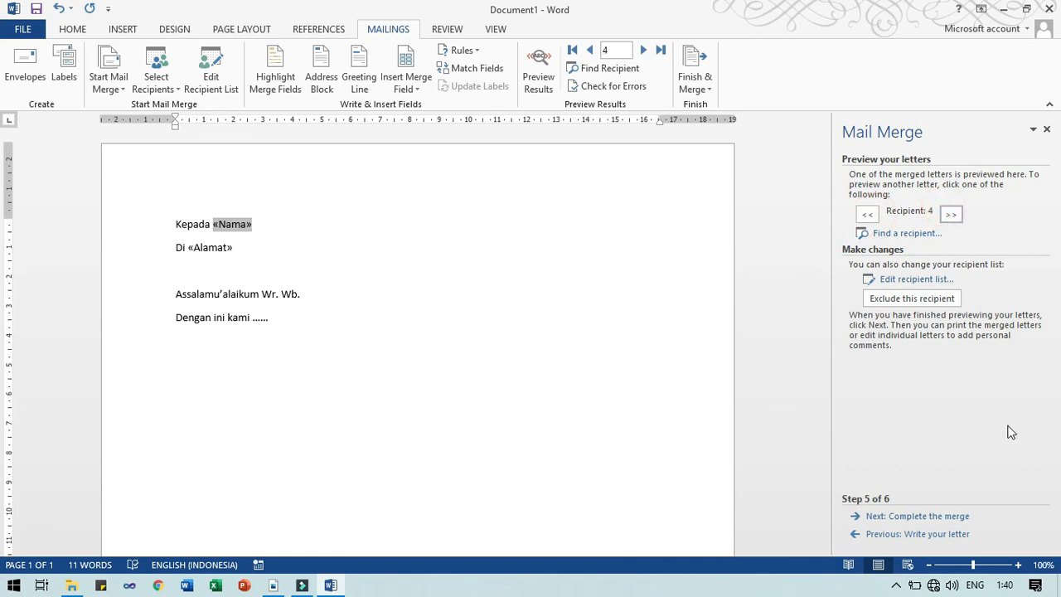
Review and close the Mail Merge Recipients list, then advance to step 6, Complete the merge
{"action": "left_click", "coordinate": [912, 281]}
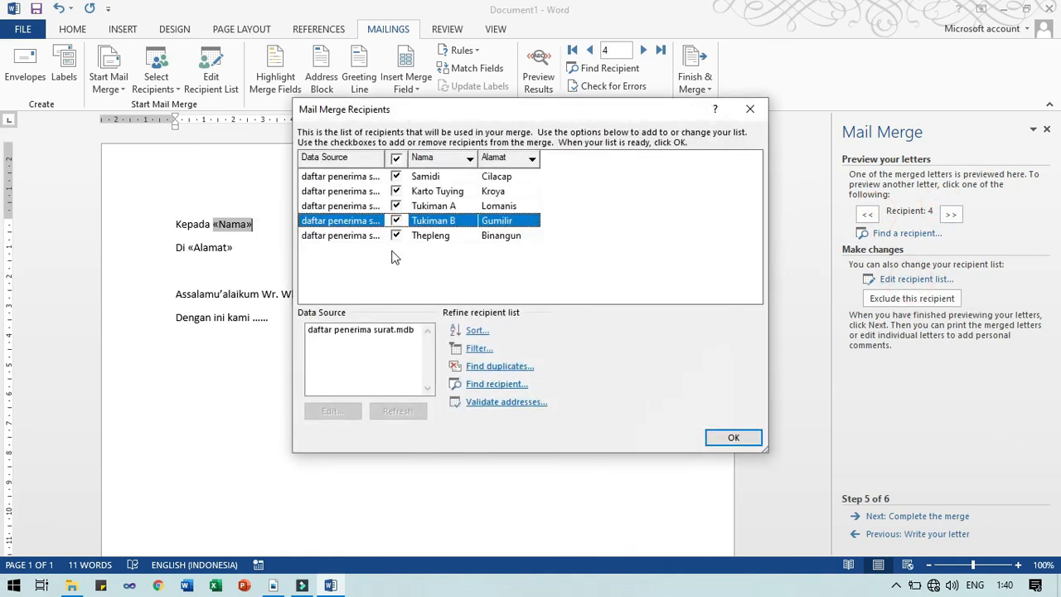
{"action": "left_click", "coordinate": [750, 109]}
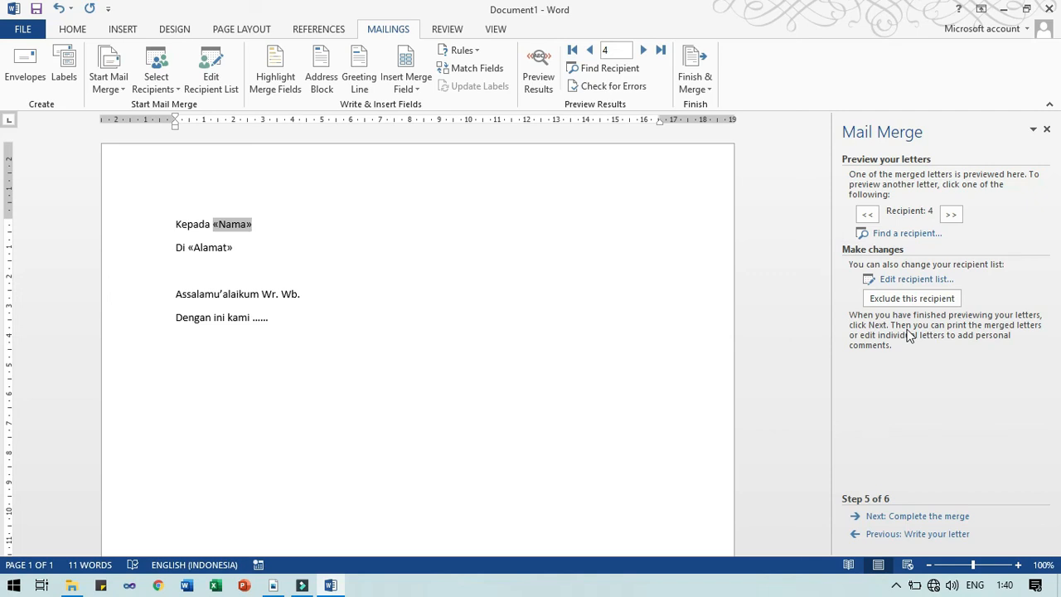
{"action": "left_click", "coordinate": [946, 516]}
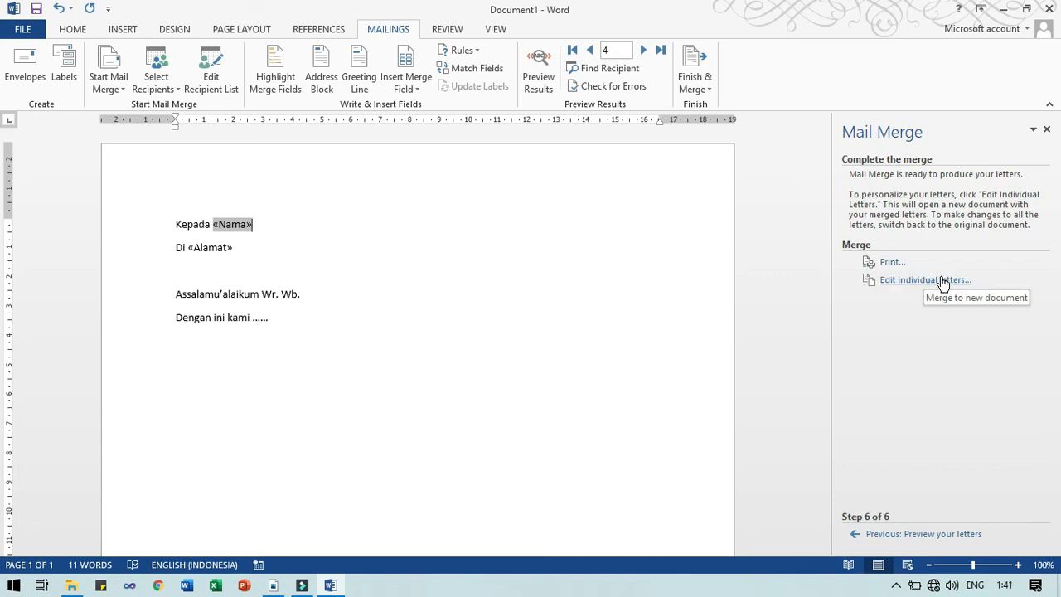
Open the Merge to Printer dialog from Print... and move it up and left
{"action": "left_click", "coordinate": [696, 86]}
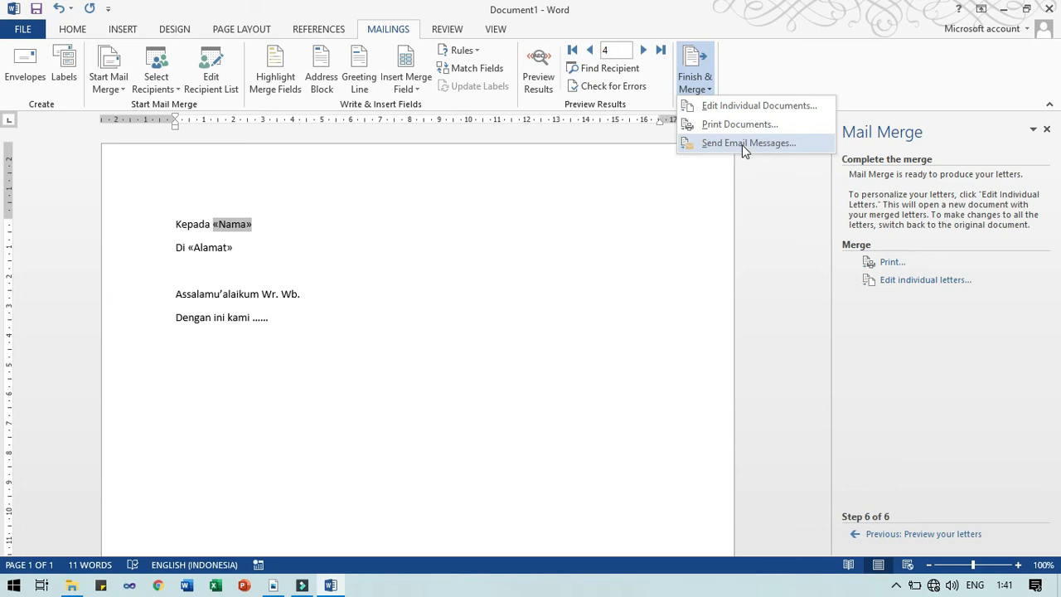
{"action": "left_click", "coordinate": [863, 345]}
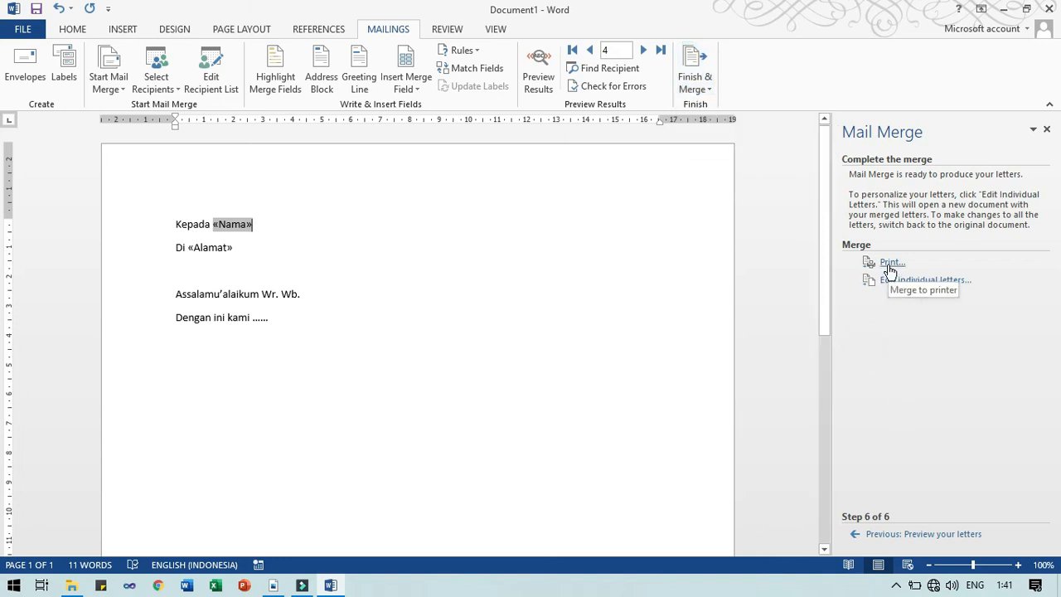
{"action": "left_click", "coordinate": [700, 86]}
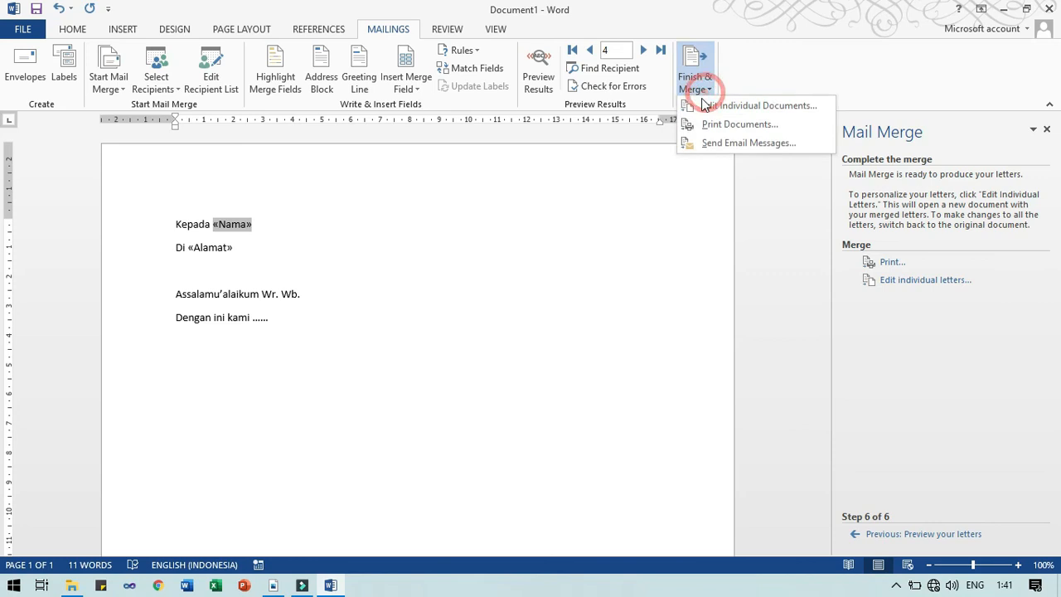
{"action": "left_click", "coordinate": [885, 271]}
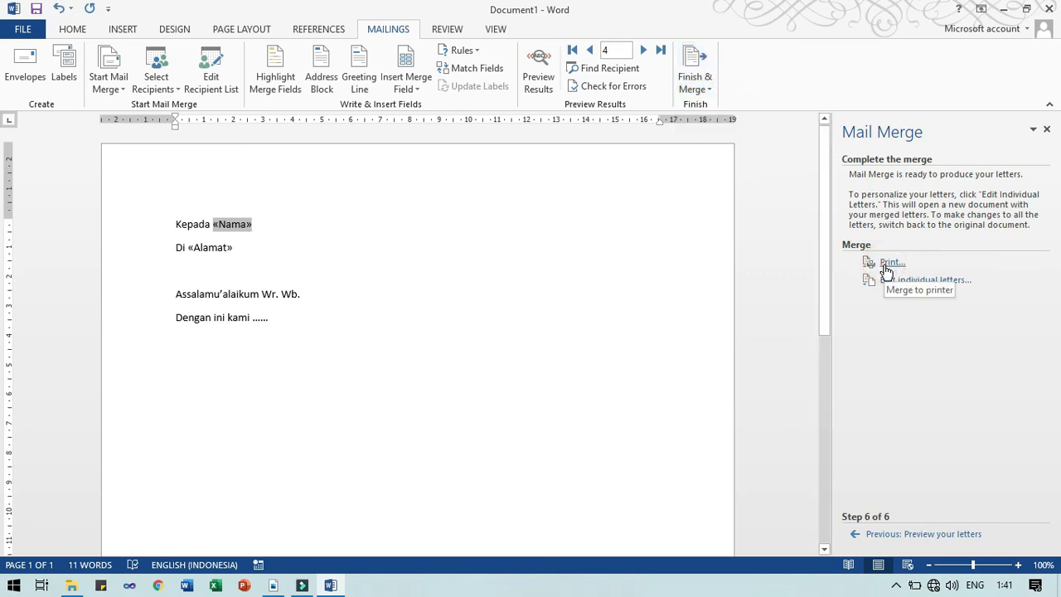
{"action": "left_click", "coordinate": [886, 271]}
{"action": "left_click_drag", "start_coordinate": [507, 225], "coordinate": [480, 214]}
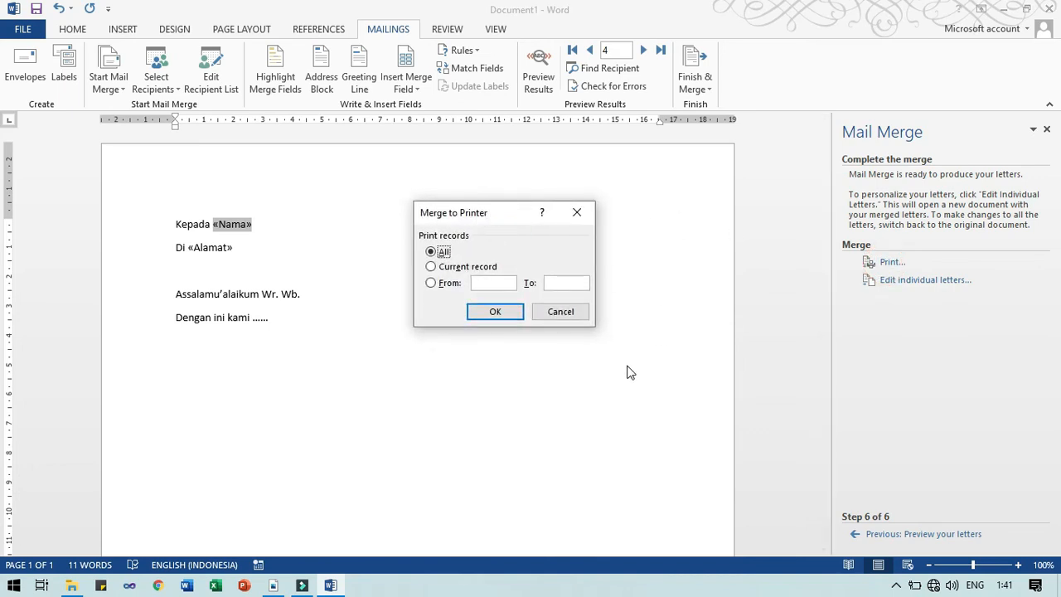
Merge all records to the printer
{"action": "left_click", "coordinate": [431, 257]}
{"action": "left_click", "coordinate": [431, 254]}
{"action": "left_click", "coordinate": [495, 312]}
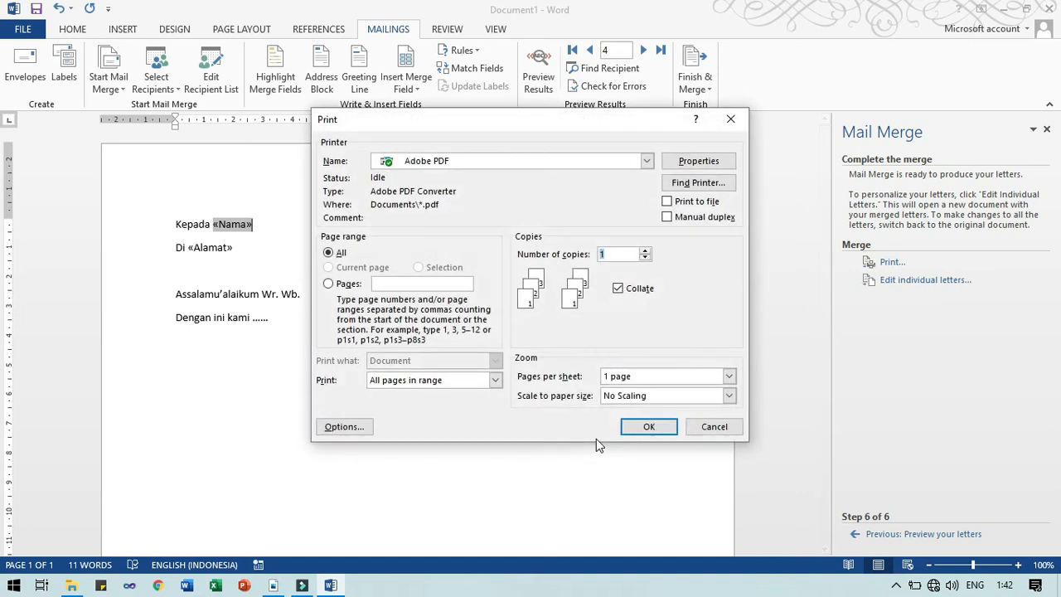
Print the merged letters to the Adobe PDF printer
{"action": "left_click", "coordinate": [442, 166]}
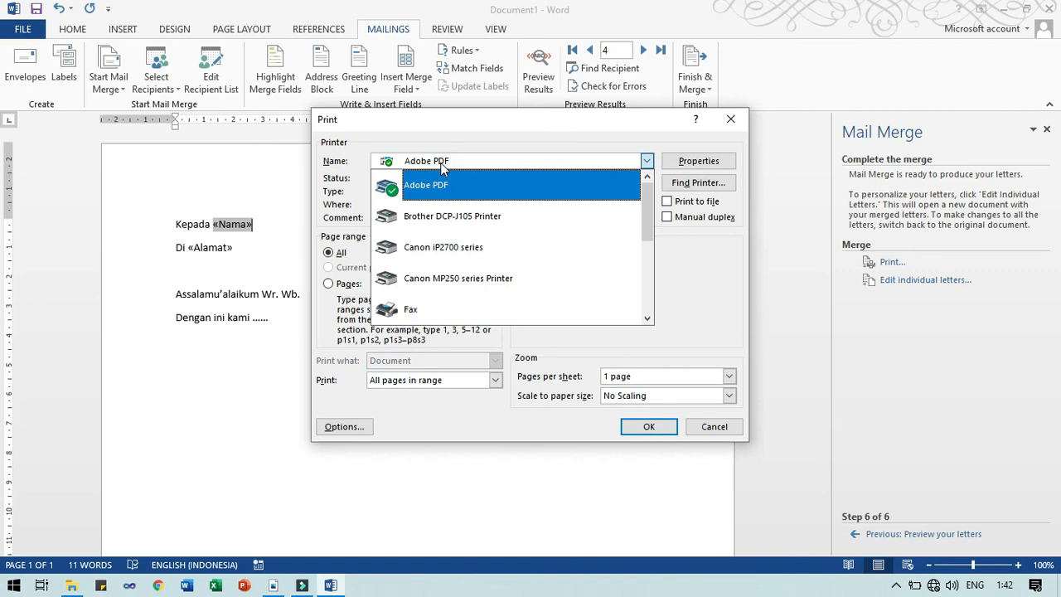
{"action": "left_click", "coordinate": [441, 166]}
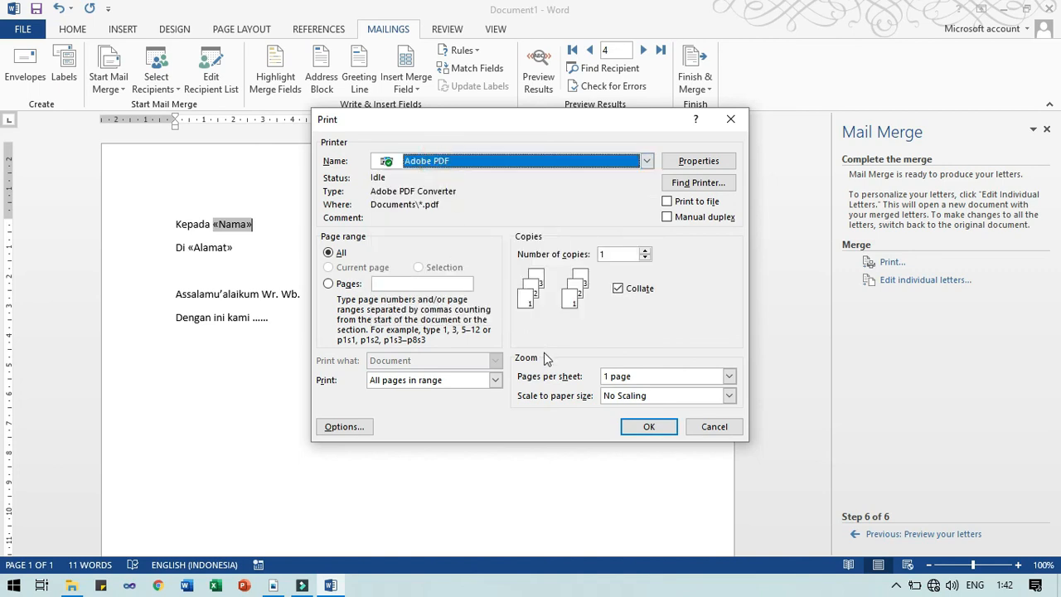
{"action": "left_click", "coordinate": [649, 426]}
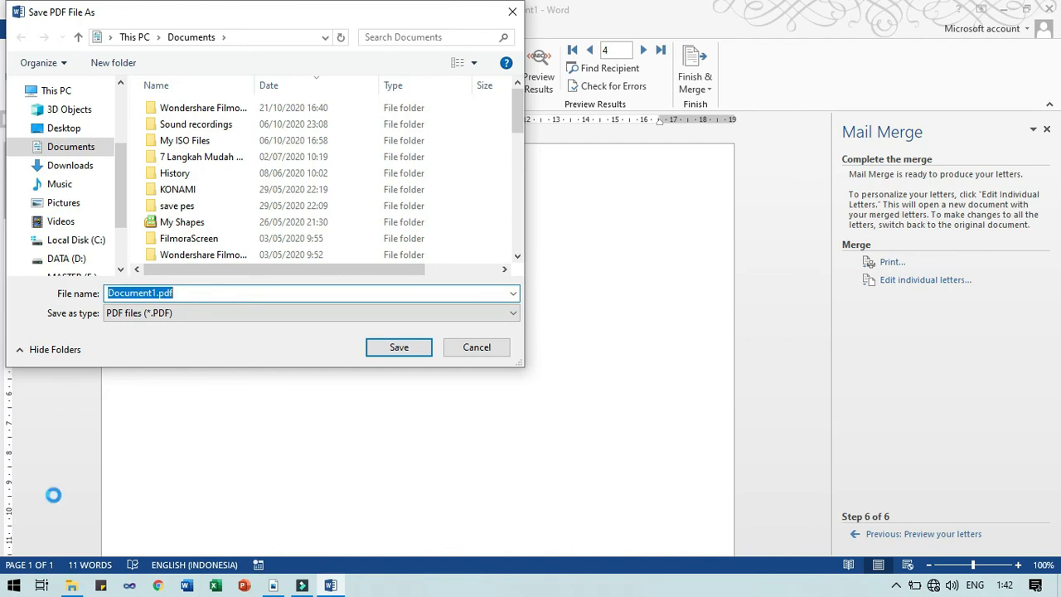
Save the merged PDF output as Document1.pdf in Documents
{"action": "left_click", "coordinate": [381, 352]}
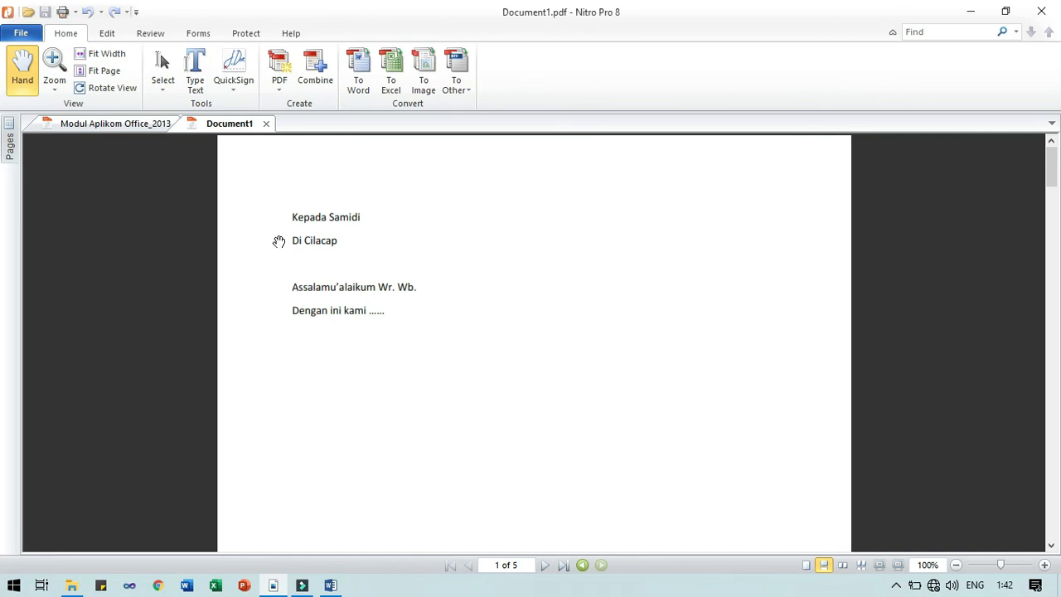
Scroll through the five merged letters in Document1.pdf, then drag back to page 1
{"action": "scroll", "coordinate": [422, 315], "scroll_direction": "down", "scroll_amount": 1}
{"action": "scroll", "coordinate": [420, 322], "scroll_direction": "down", "scroll_amount": 5}
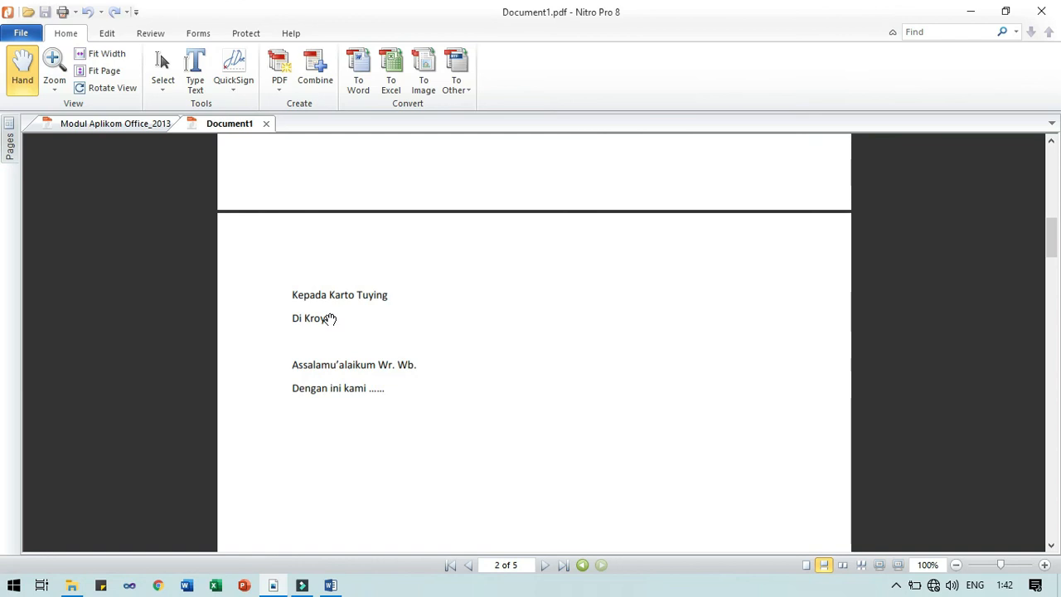
{"action": "scroll", "coordinate": [379, 337], "scroll_direction": "down", "scroll_amount": 10}
{"action": "scroll", "coordinate": [378, 341], "scroll_direction": "down", "scroll_amount": 12}
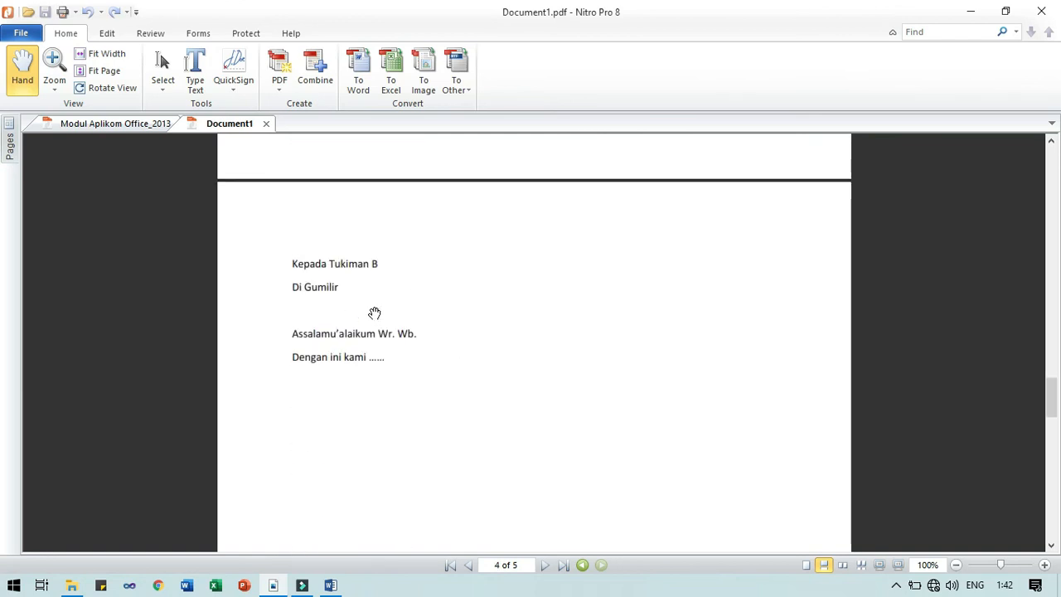
{"action": "scroll", "coordinate": [377, 355], "scroll_direction": "down", "scroll_amount": 5}
{"action": "scroll", "coordinate": [377, 357], "scroll_direction": "down", "scroll_amount": 13}
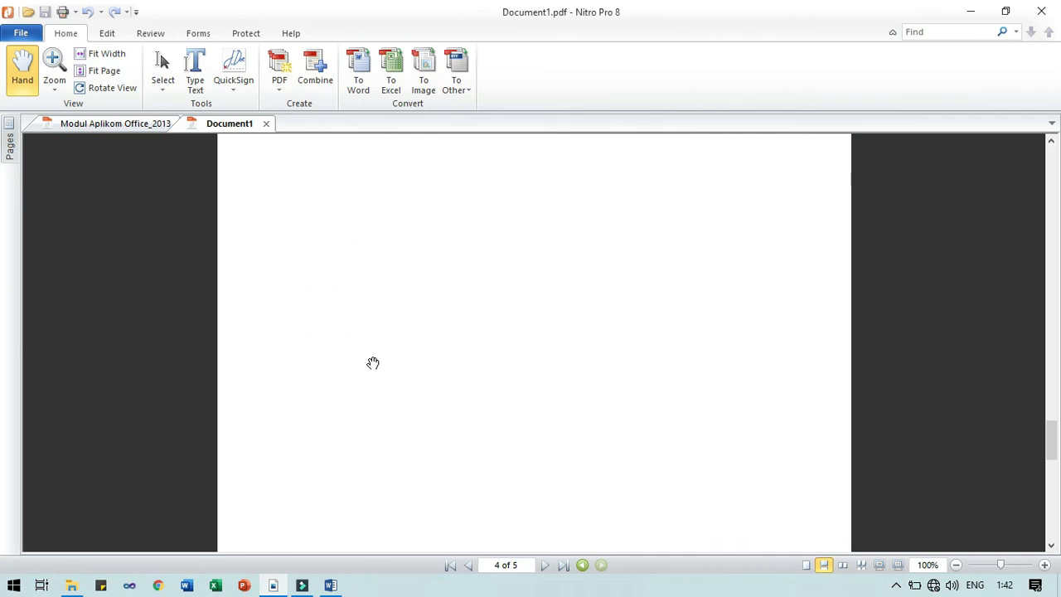
{"action": "left_click_drag", "start_coordinate": [1051, 466], "coordinate": [1051, 159]}
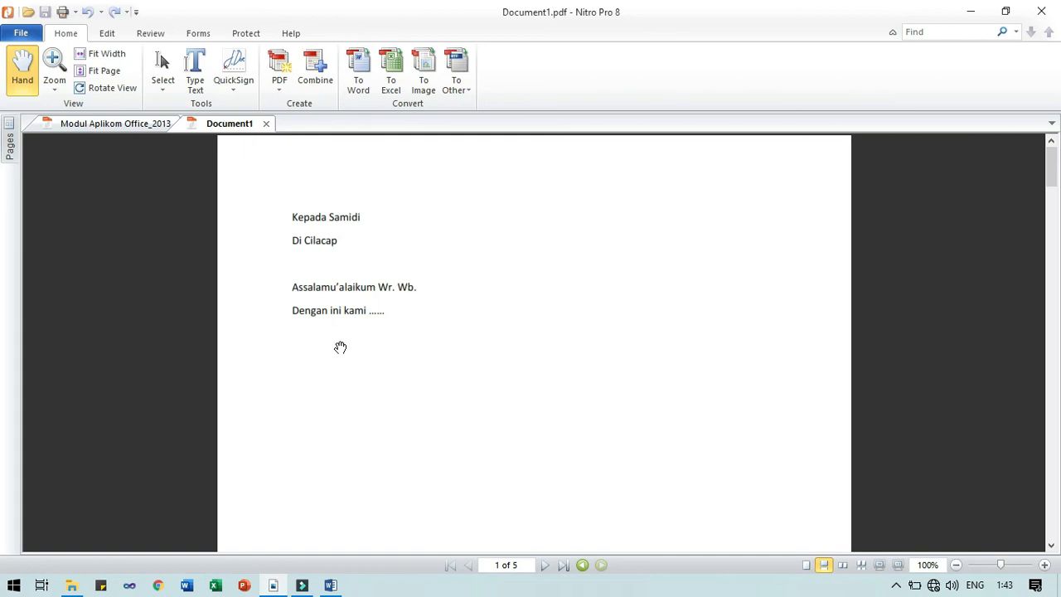
Return to the Word letter and open Save As in the 20-21 folder
{"action": "left_click", "coordinate": [330, 585]}
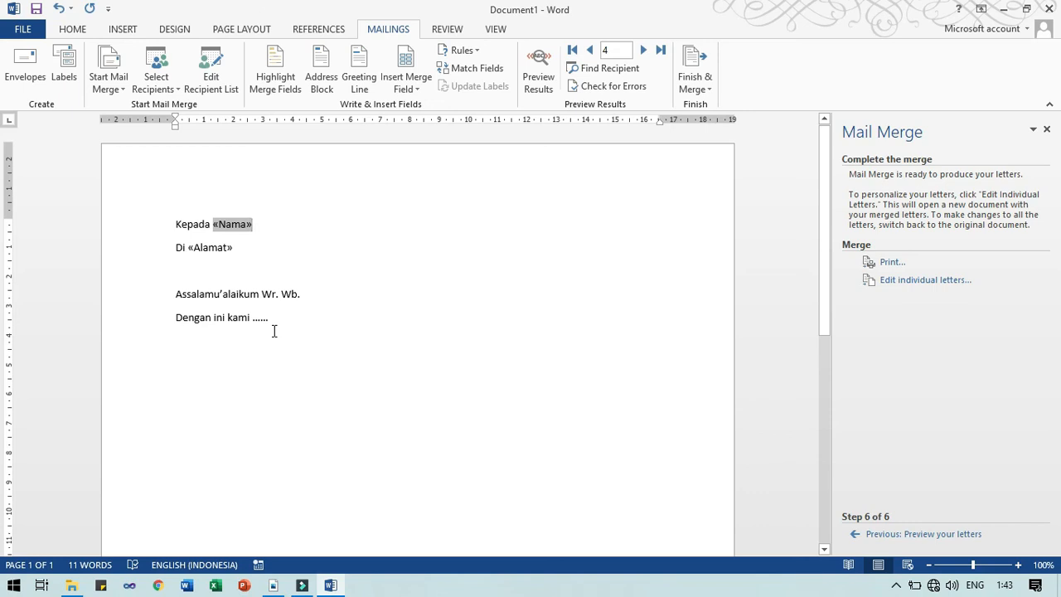
{"action": "left_click", "coordinate": [300, 238]}
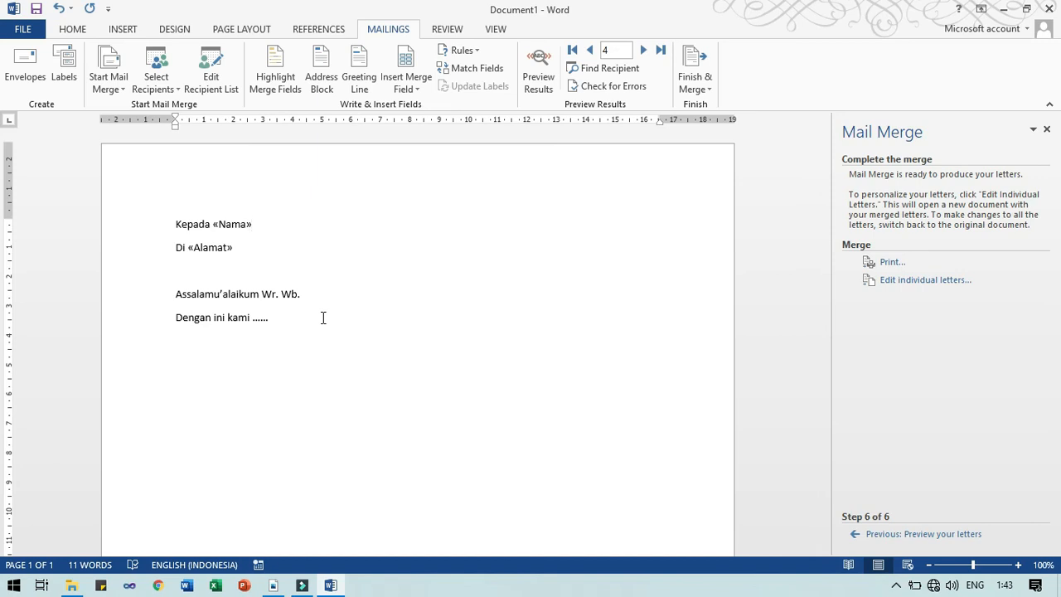
{"action": "left_click", "coordinate": [71, 29]}
{"action": "left_click", "coordinate": [23, 30]}
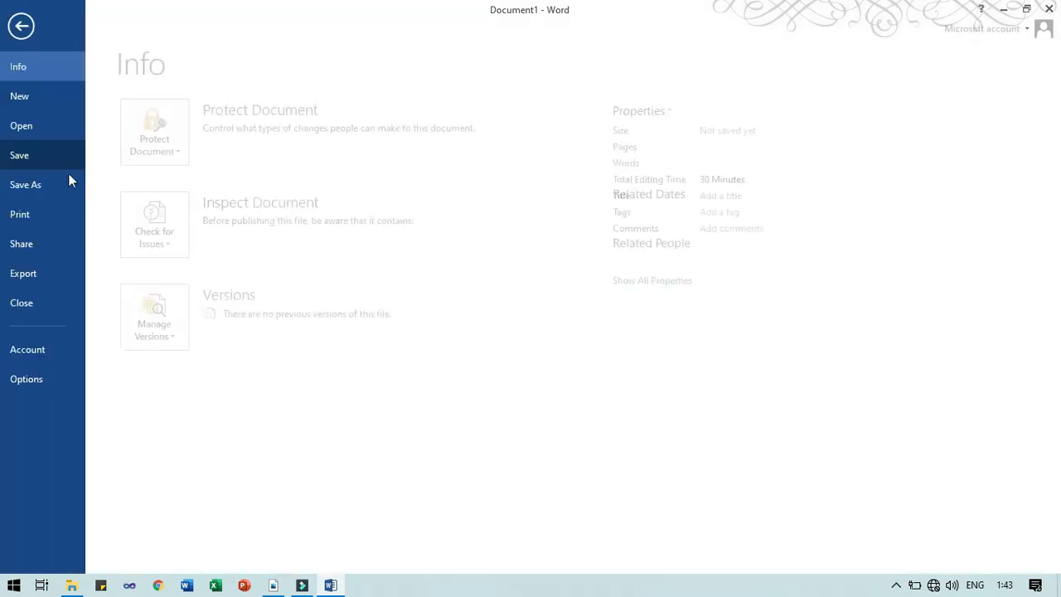
{"action": "left_click", "coordinate": [68, 176]}
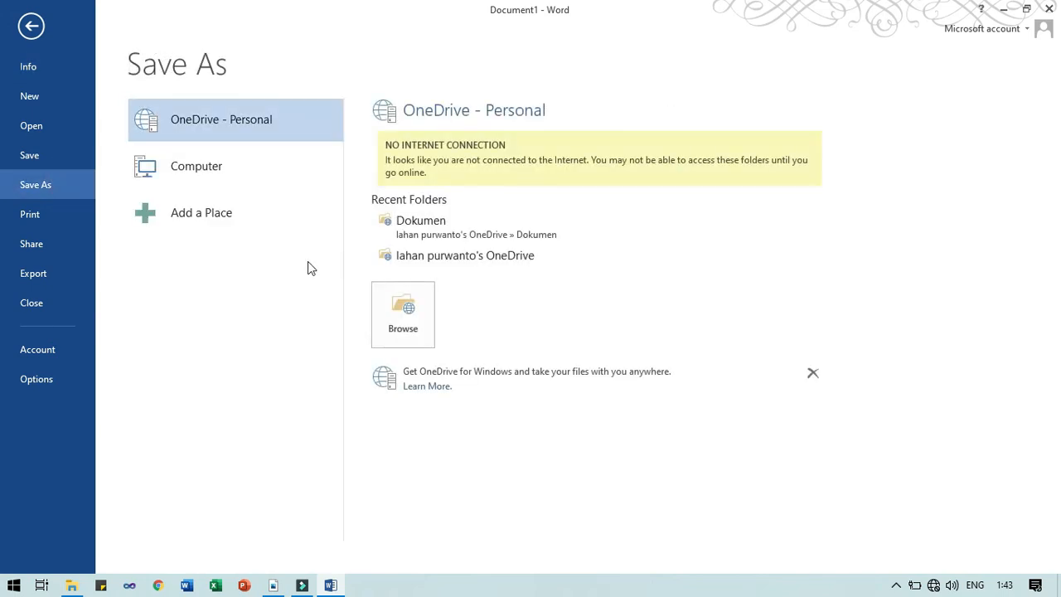
{"action": "left_click", "coordinate": [219, 171]}
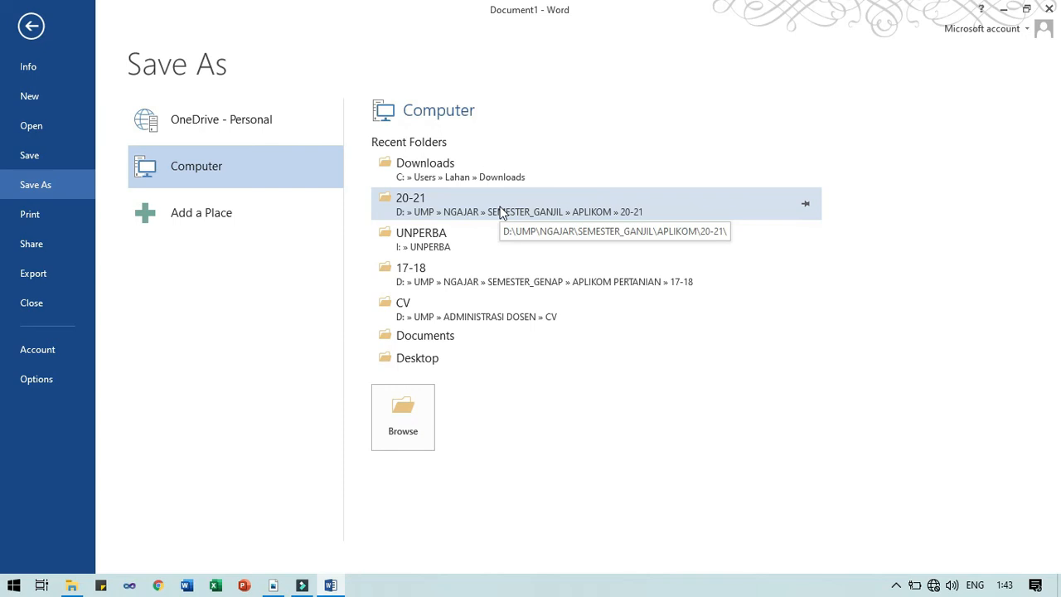
{"action": "left_click", "coordinate": [500, 212]}
Save the letter as Surat.docx inside the Latihan Mail Merge folder
{"action": "double_click", "coordinate": [211, 111]}
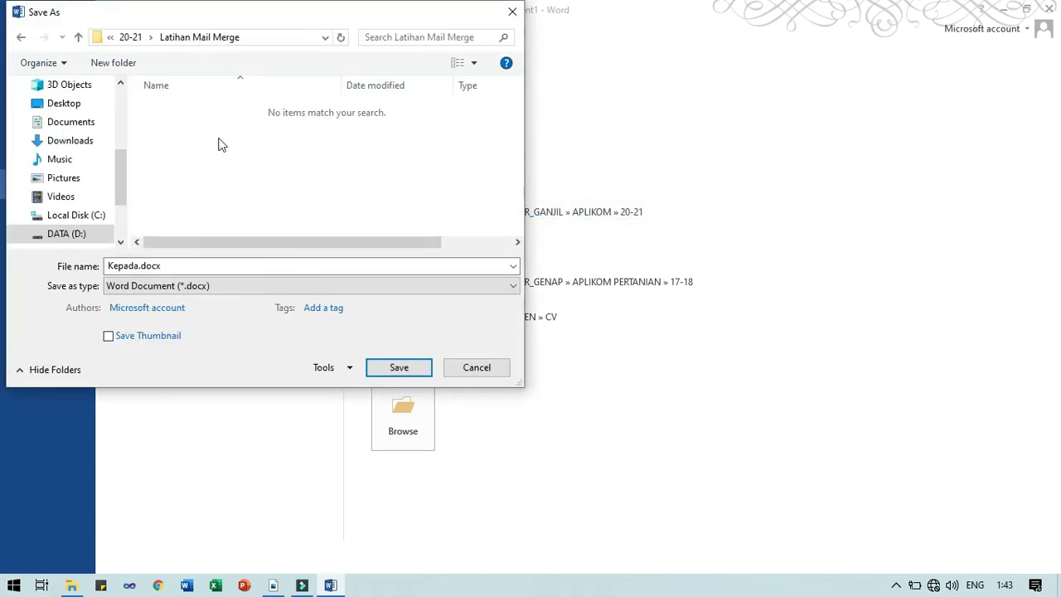
{"action": "left_click", "coordinate": [130, 266]}
{"action": "left_click", "coordinate": [130, 266]}
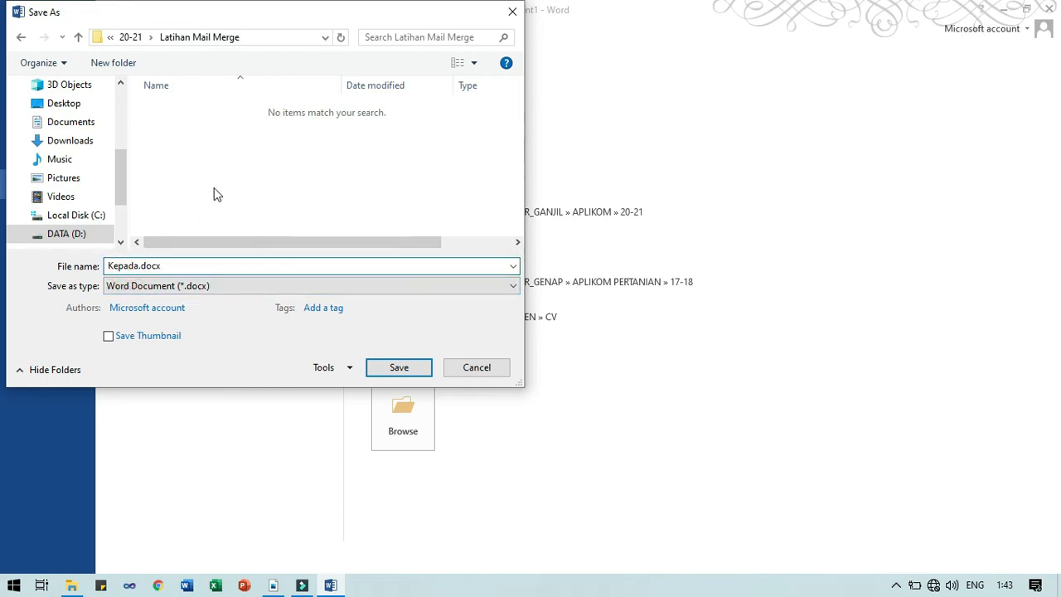
{"action": "key", "text": "shift+Home"}
{"action": "type", "text": "Surat"}
{"action": "key", "text": "Return"}
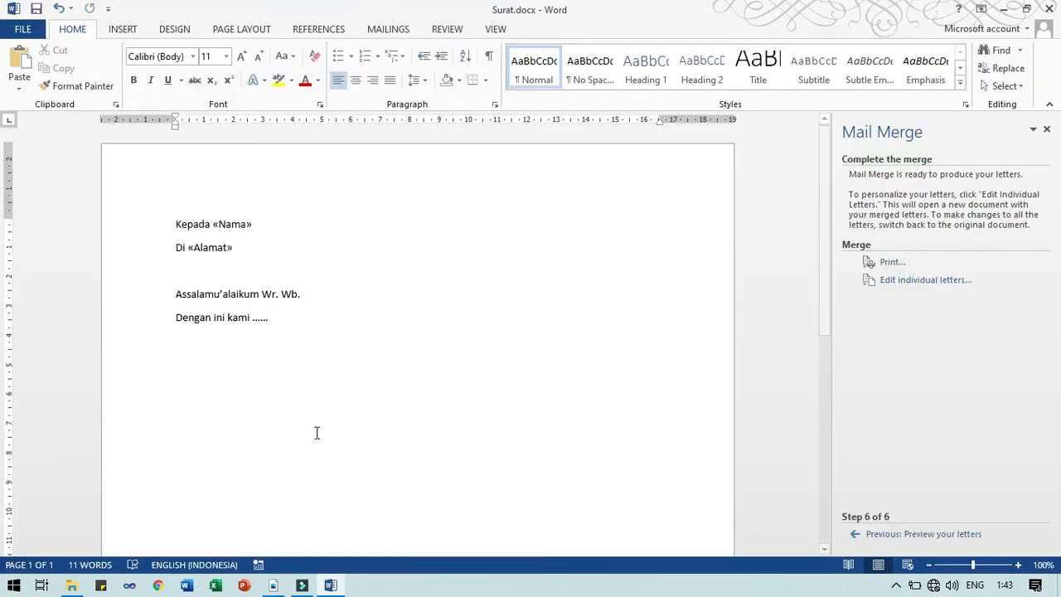
Check that Surat.docx, daftar penerima surat.mdb and its .laccdb file sit in Latihan Mail Merge
{"action": "left_click", "coordinate": [71, 585]}
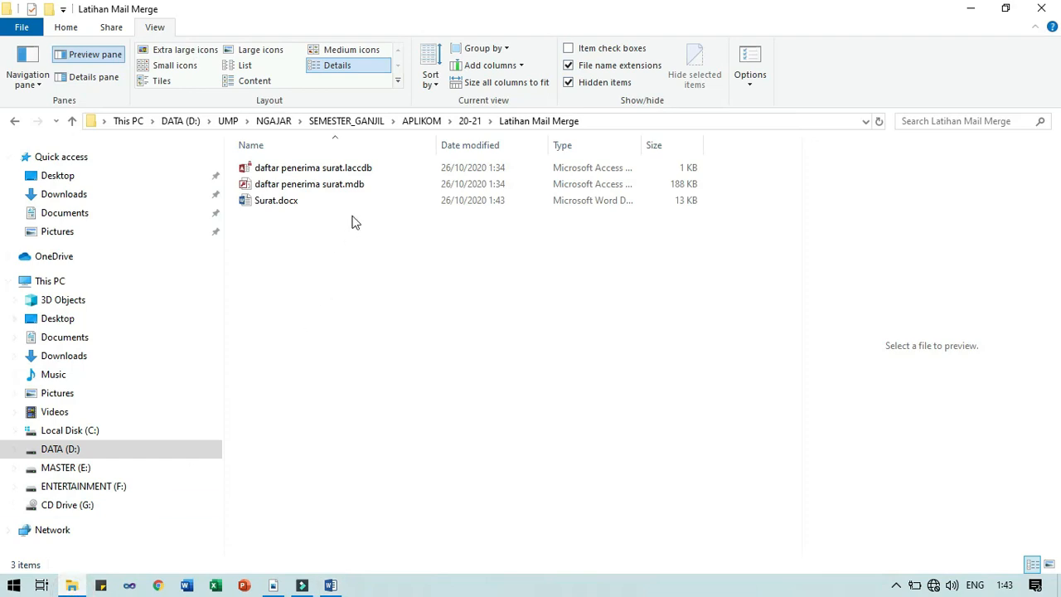
{"action": "left_click", "coordinate": [258, 202]}
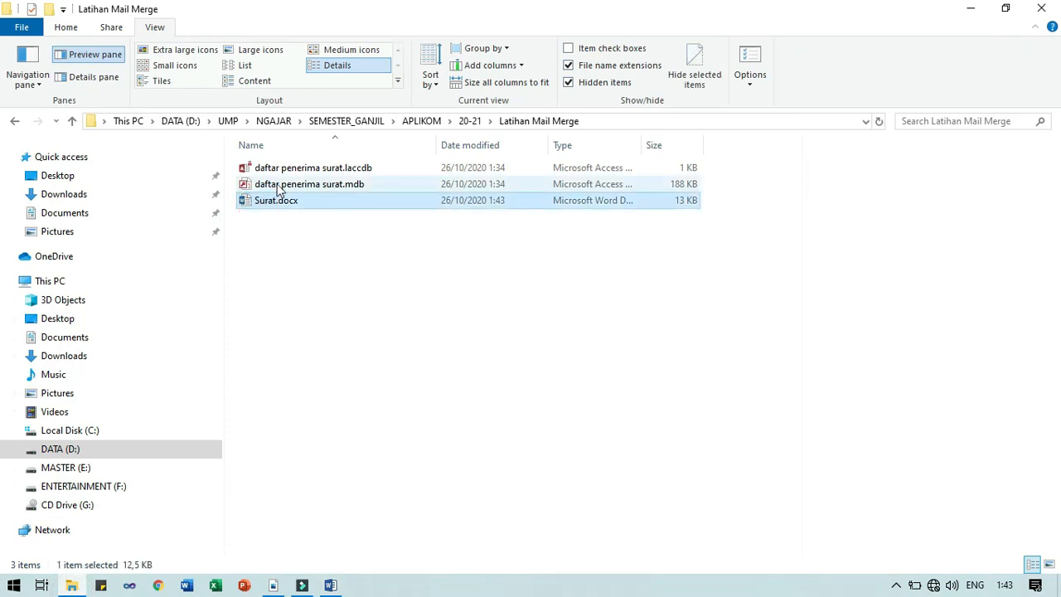
{"action": "left_click", "coordinate": [282, 186]}
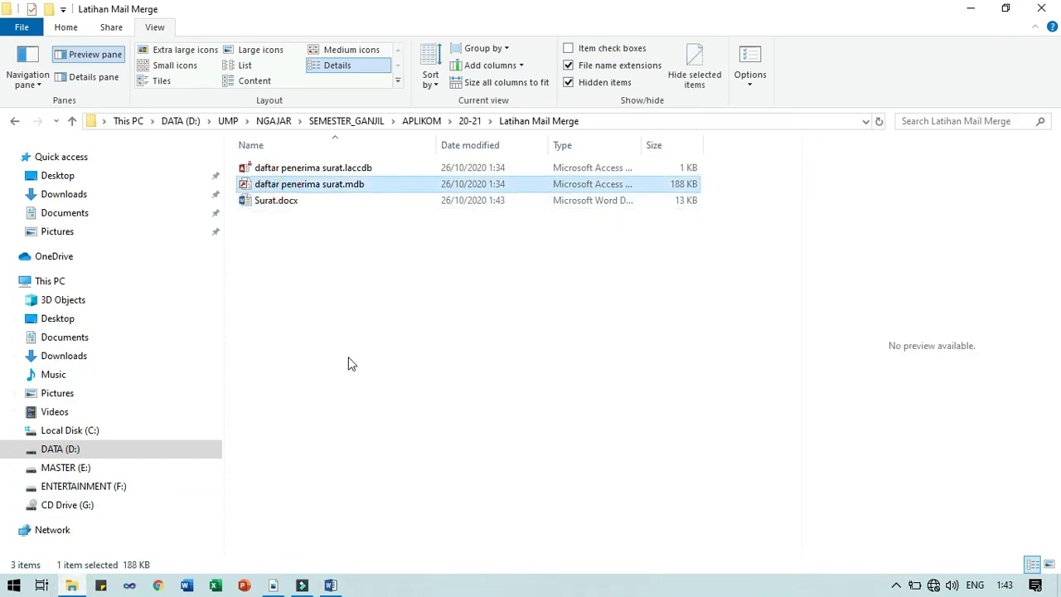
{"action": "left_click", "coordinate": [319, 168]}
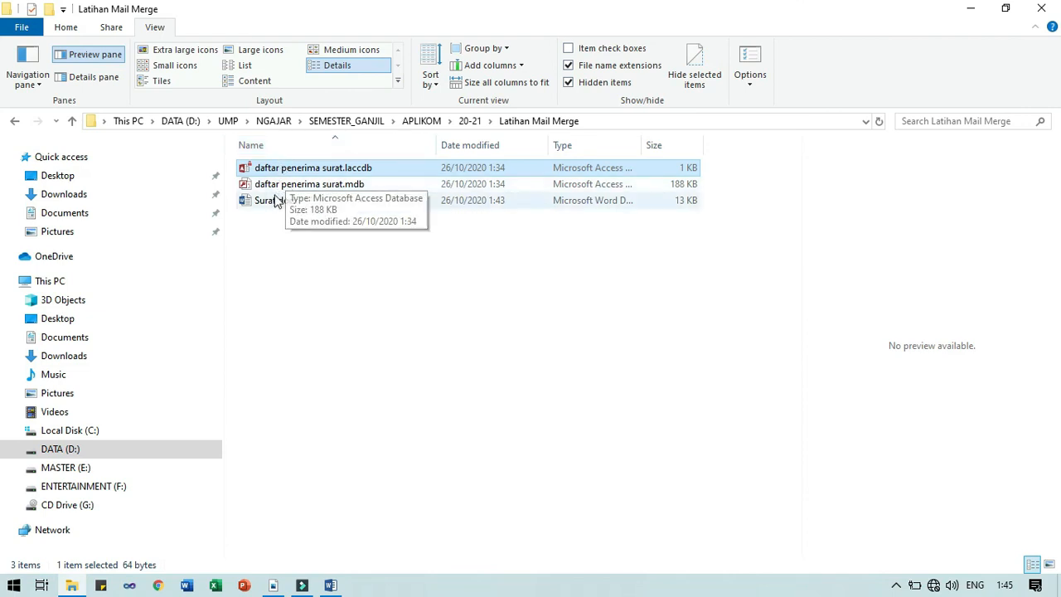
Recheck the Surat.docx and .mdb files in the folder, then return to the Surat.docx letter
{"action": "left_click", "coordinate": [331, 586]}
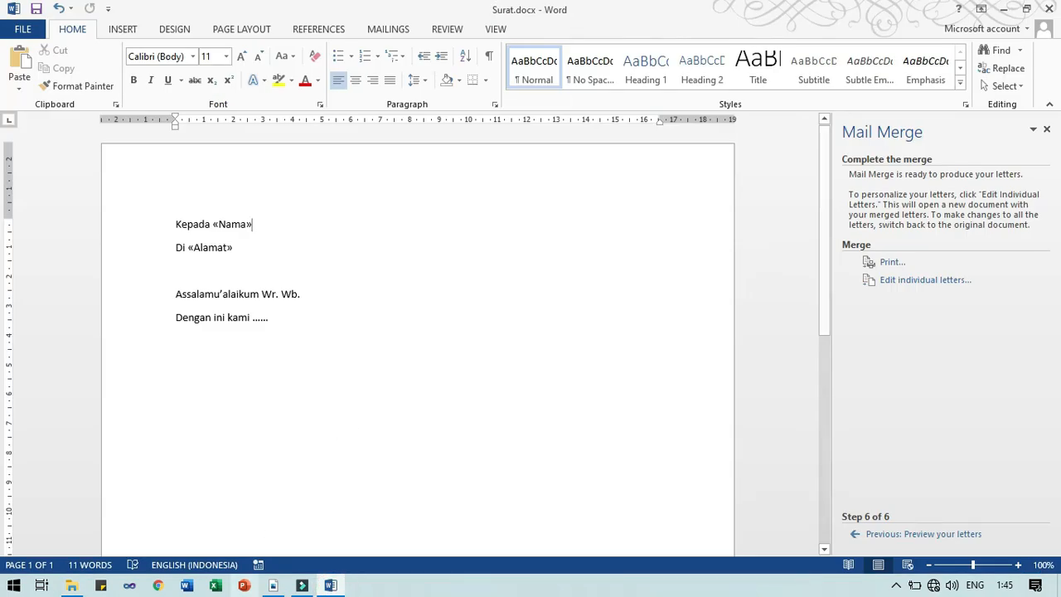
{"action": "left_click", "coordinate": [73, 584]}
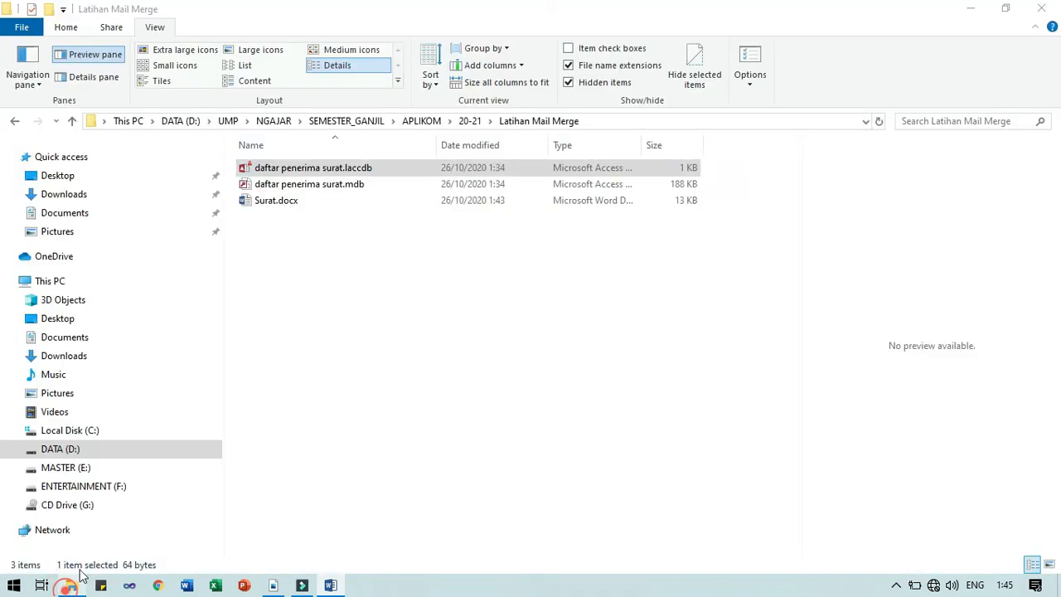
{"action": "left_click", "coordinate": [250, 184]}
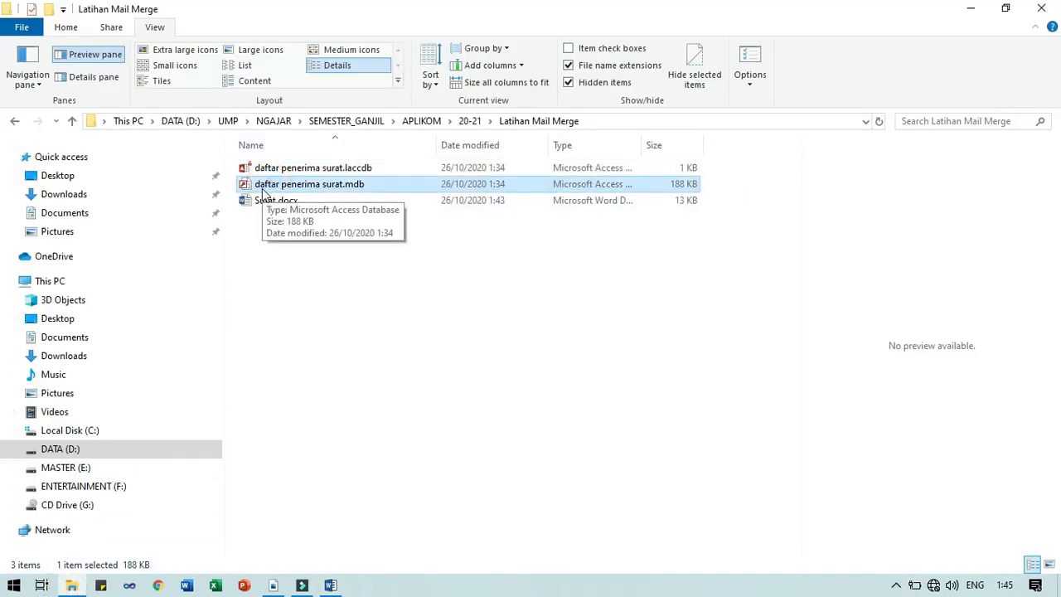
{"action": "left_click", "coordinate": [249, 201]}
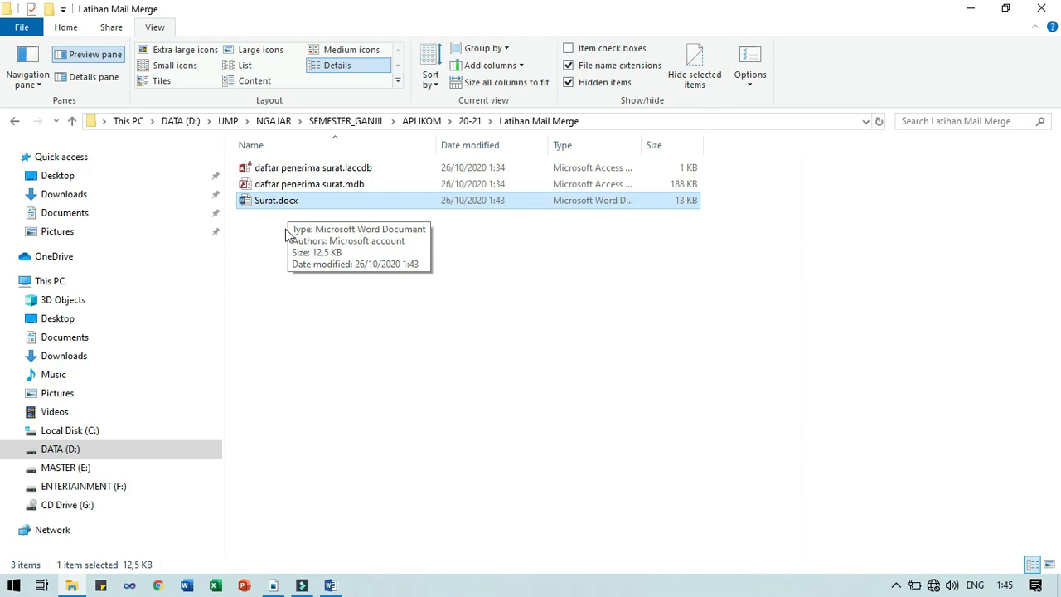
{"action": "left_click", "coordinate": [321, 588]}
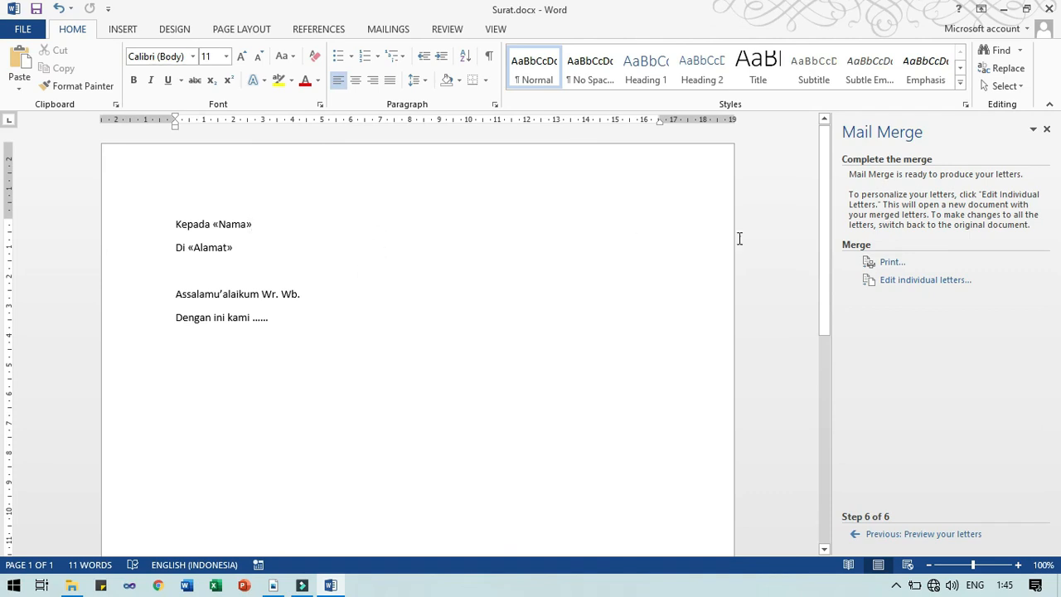
Set Merge to Printer to Current record, then close it without printing
{"action": "left_click", "coordinate": [882, 263]}
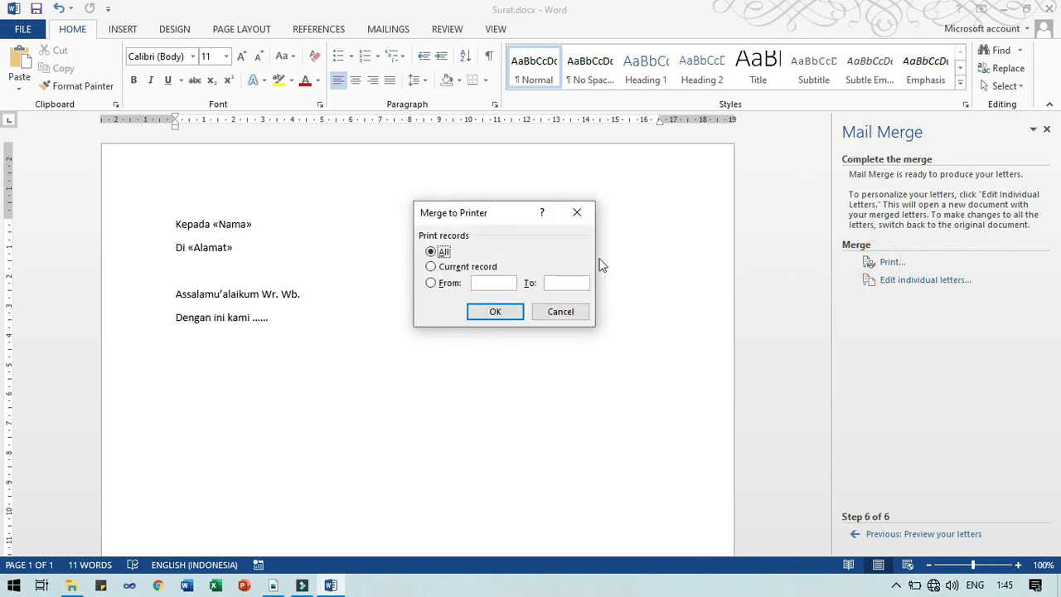
{"action": "left_click", "coordinate": [461, 268]}
{"action": "left_click", "coordinate": [577, 212]}
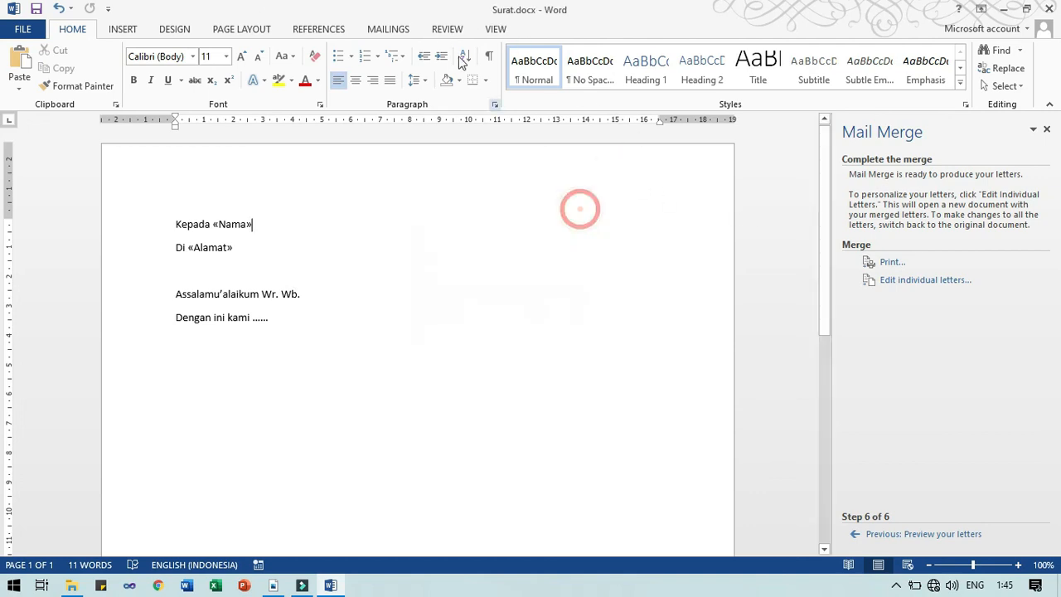
Preview record 4's recipient data in the letter and print only the current record
{"action": "left_click", "coordinate": [390, 32]}
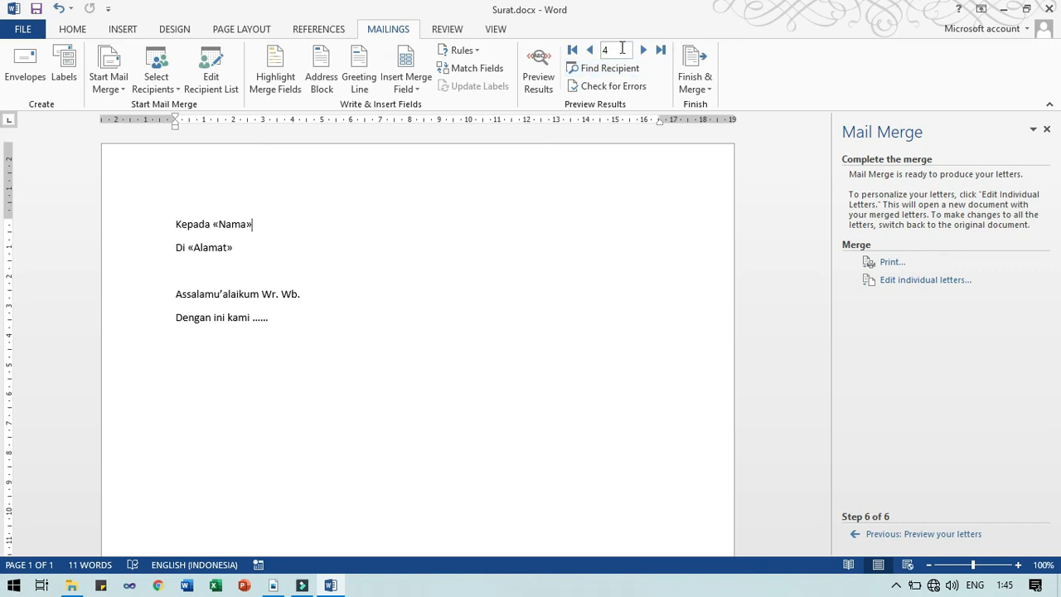
{"action": "left_click", "coordinate": [538, 70]}
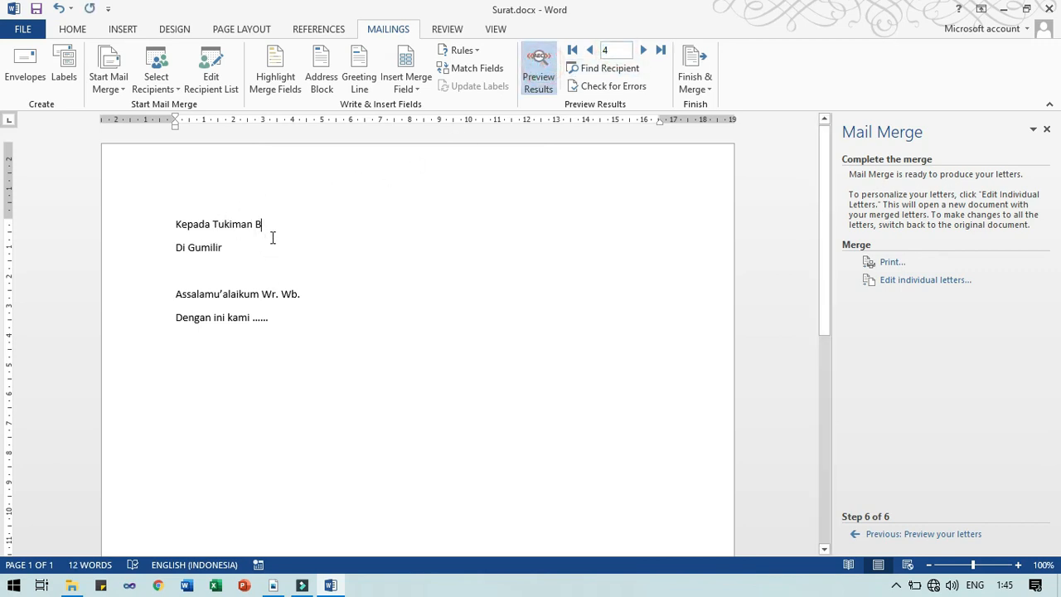
{"action": "left_click", "coordinate": [887, 262]}
{"action": "left_click", "coordinate": [430, 266]}
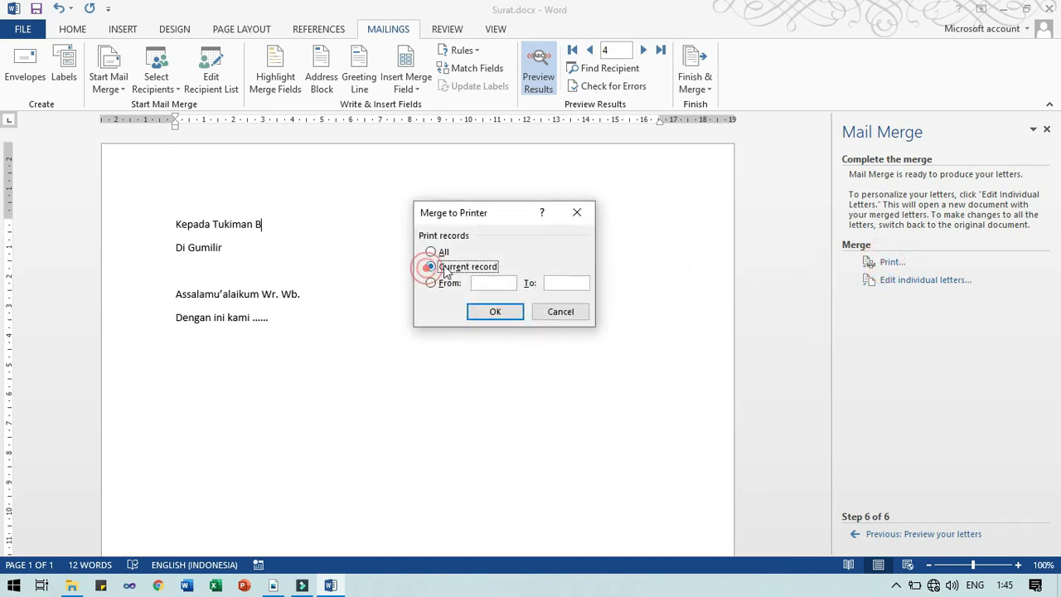
{"action": "left_click", "coordinate": [483, 310]}
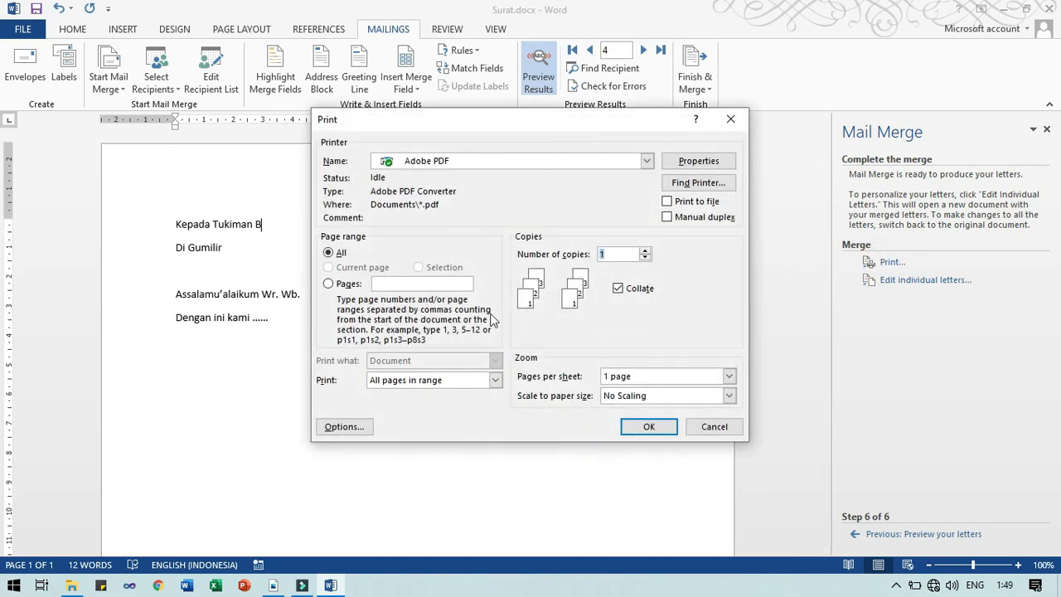
Print the merged letter through Microsoft Print to PDF, saving it as Surat in Documents
{"action": "left_click", "coordinate": [471, 162]}
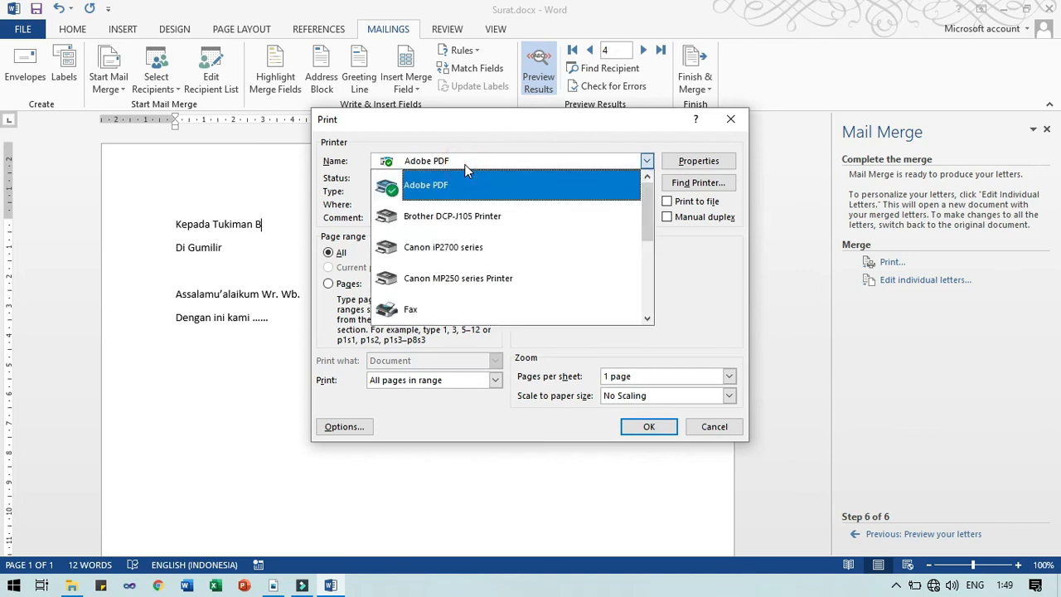
{"action": "scroll", "coordinate": [647, 214], "scroll_direction": "down", "scroll_amount": 2}
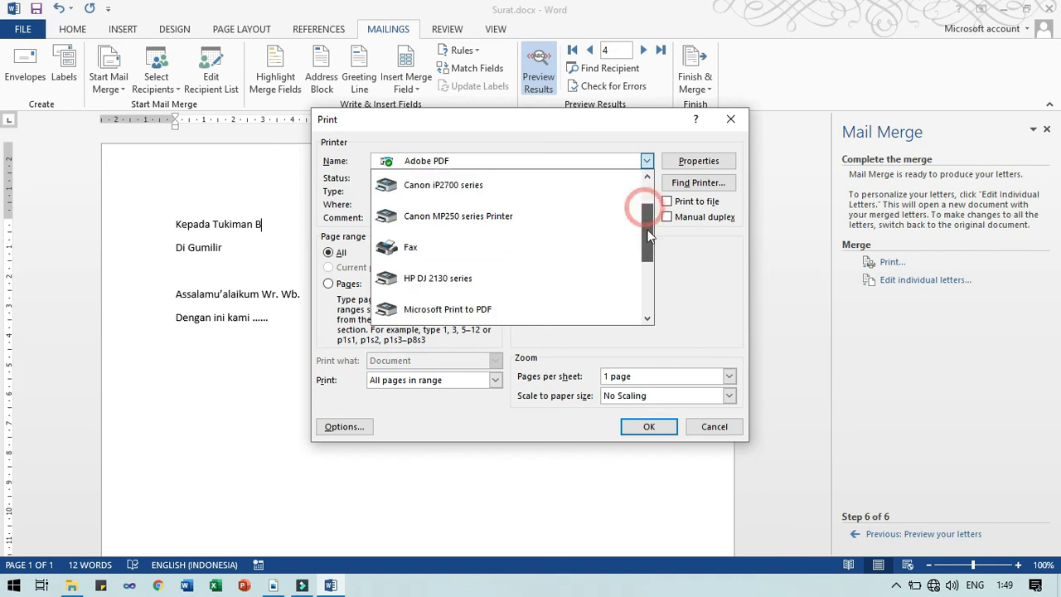
{"action": "scroll", "coordinate": [649, 243], "scroll_direction": "down", "scroll_amount": 3}
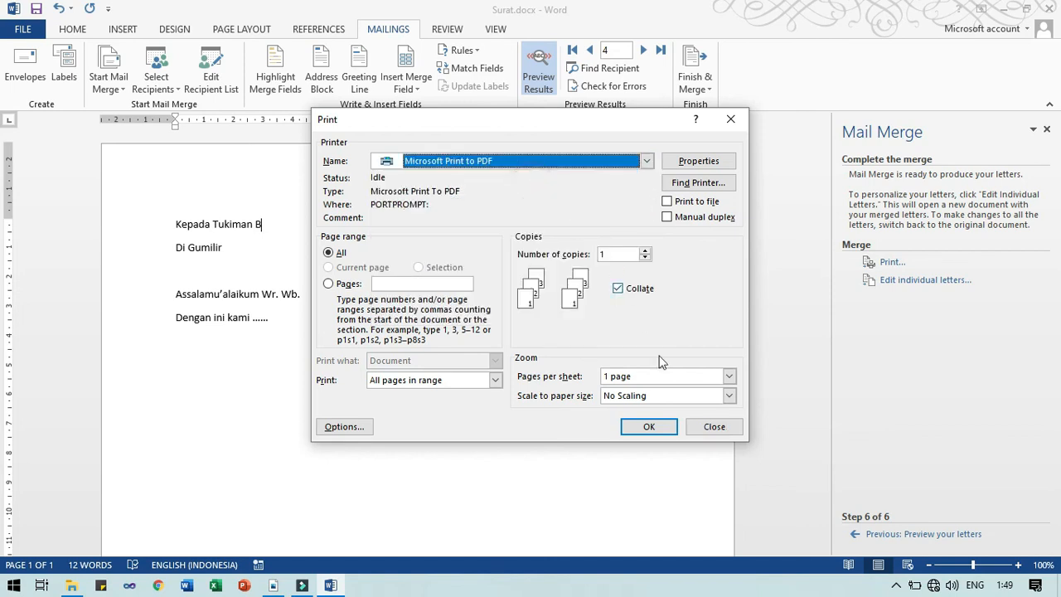
{"action": "left_click", "coordinate": [668, 428]}
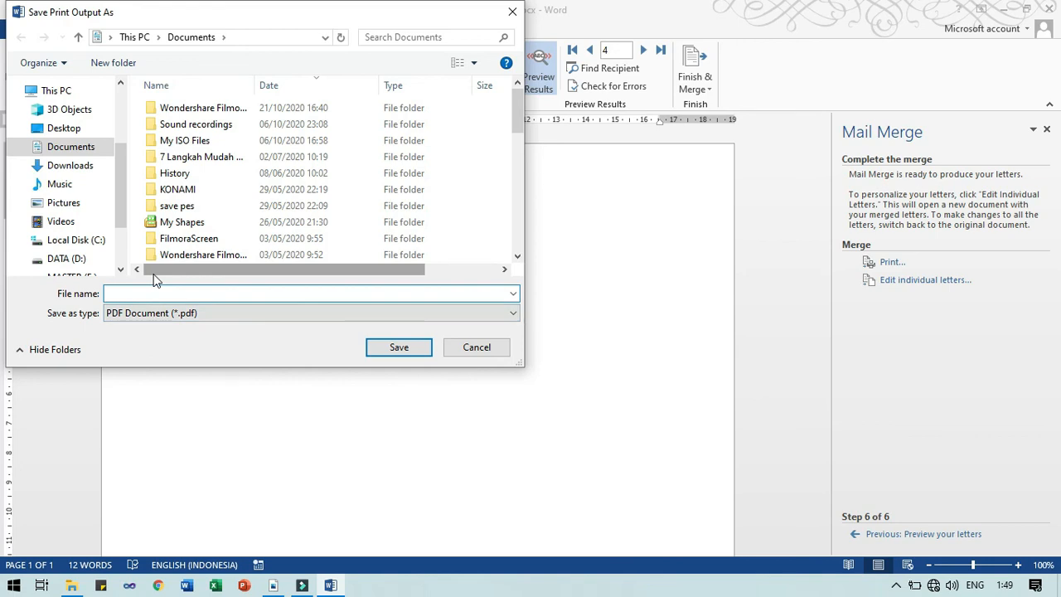
{"action": "type", "text": "Surat"}
{"action": "left_click", "coordinate": [384, 349]}
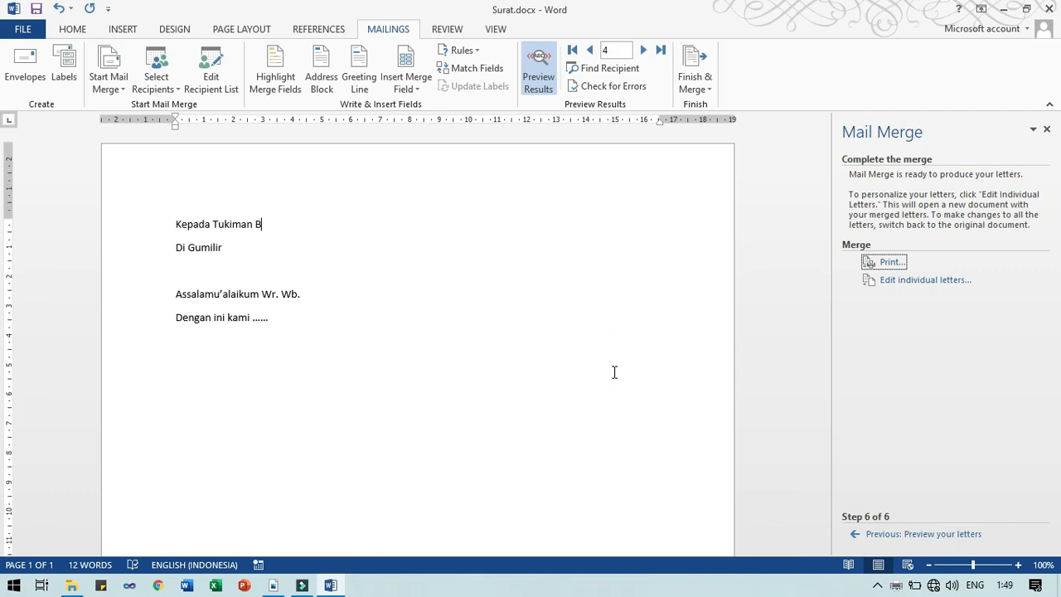
Open Surat.pdf from Documents in Nitro Pro to check recipient 4's letter, then return to Word
{"action": "left_click", "coordinate": [71, 585]}
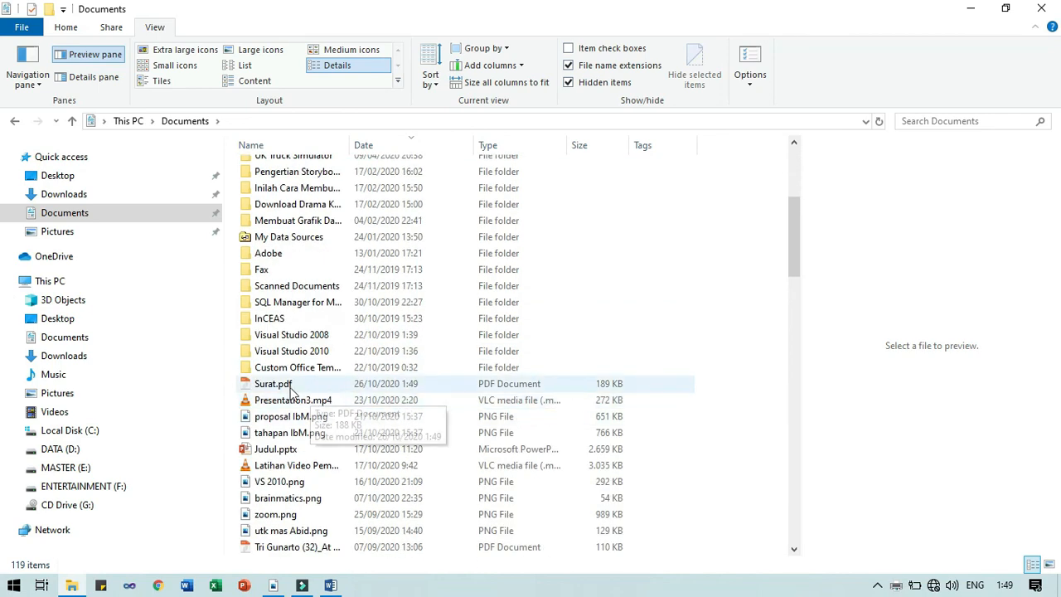
{"action": "double_click", "coordinate": [291, 387]}
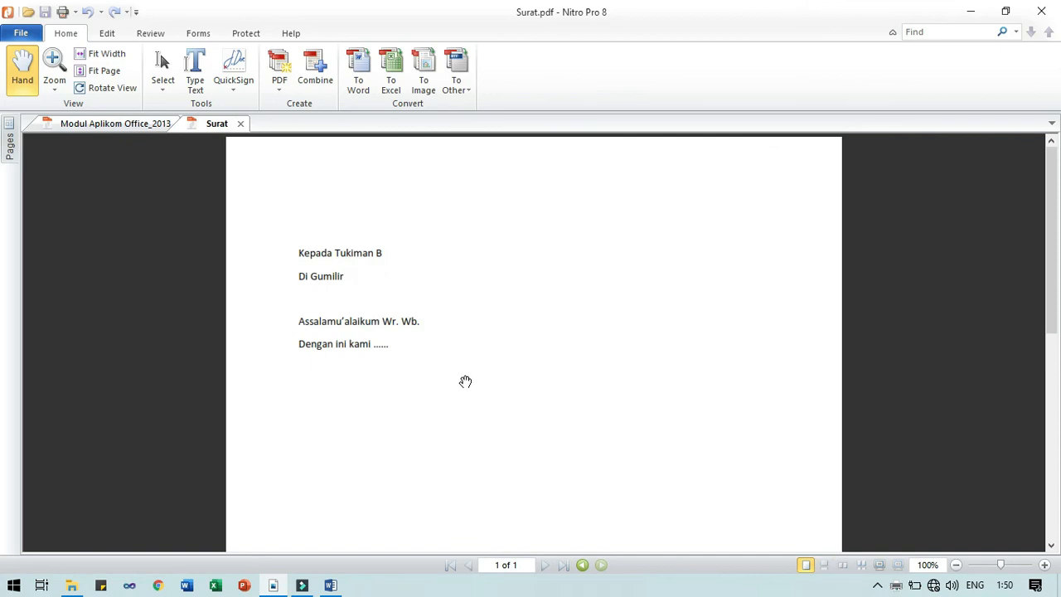
{"action": "scroll", "coordinate": [348, 266], "scroll_direction": "down", "scroll_amount": 2}
{"action": "scroll", "coordinate": [390, 381], "scroll_direction": "up", "scroll_amount": 1}
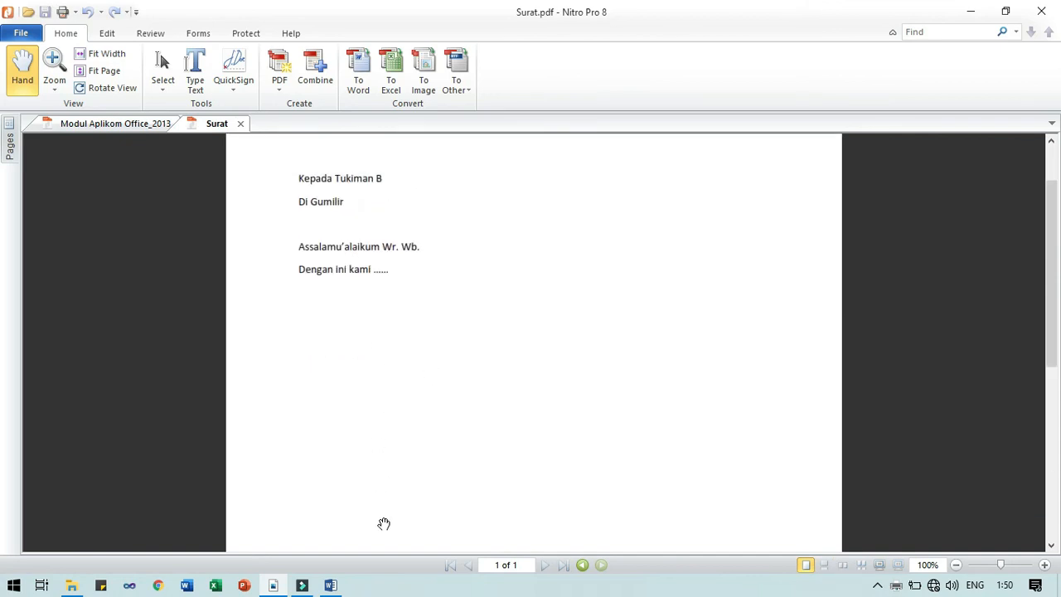
{"action": "left_click", "coordinate": [346, 588]}
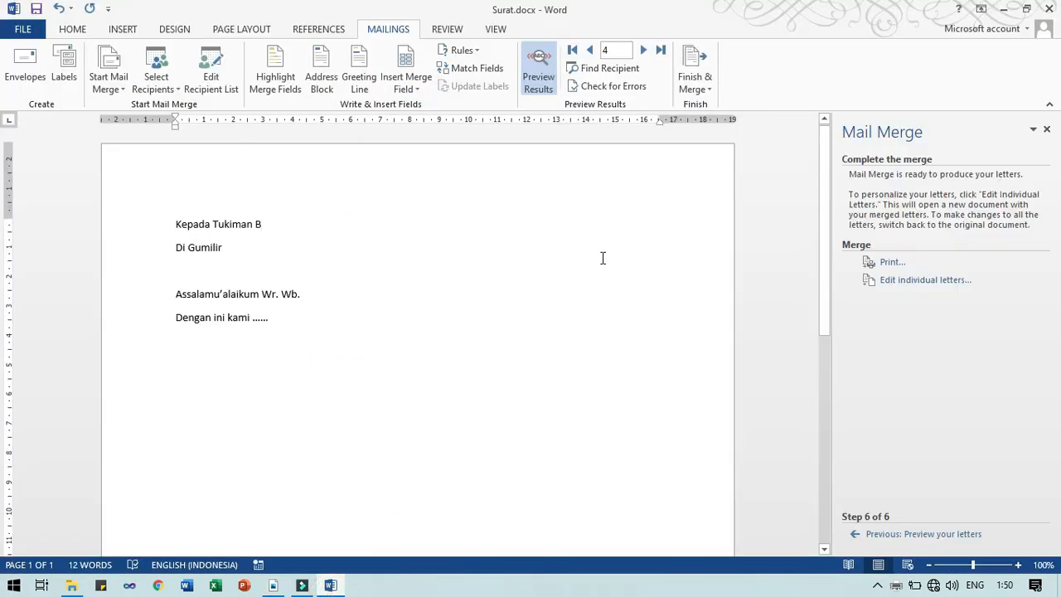
In Merge to Printer, choose a From–To record range and enter 2 as the first record
{"action": "left_click", "coordinate": [892, 262]}
{"action": "left_click", "coordinate": [433, 284]}
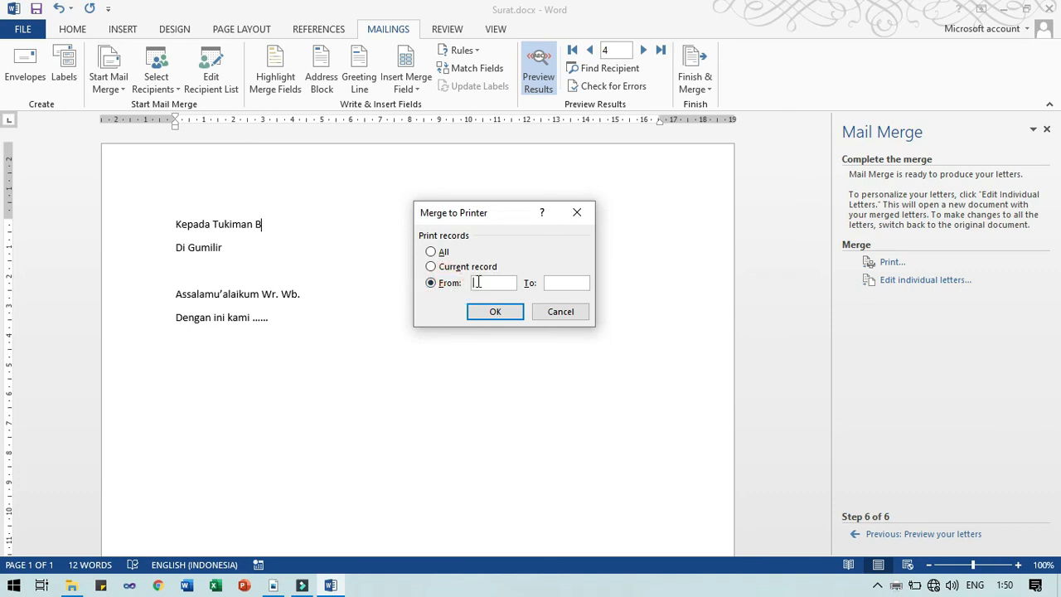
{"action": "left_click", "coordinate": [498, 283]}
{"action": "type", "text": "2"}
{"action": "left_click", "coordinate": [562, 283]}
Cancel Merge to Printer and step the preview back to record 2, then forward to record 4
{"action": "left_click", "coordinate": [221, 57]}
{"action": "left_click", "coordinate": [577, 212]}
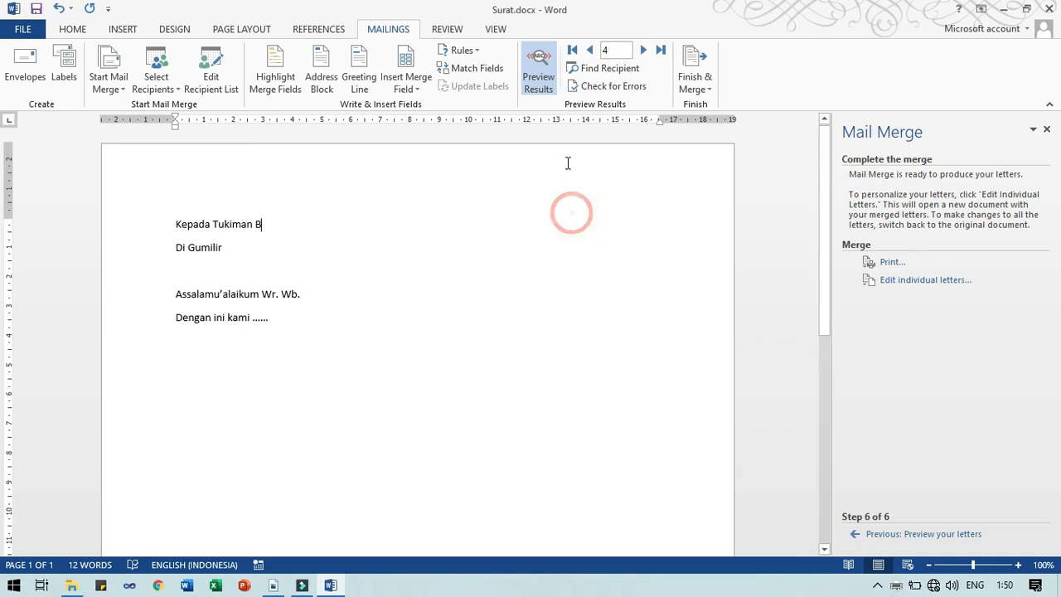
{"action": "left_click", "coordinate": [590, 51]}
{"action": "left_click", "coordinate": [590, 50]}
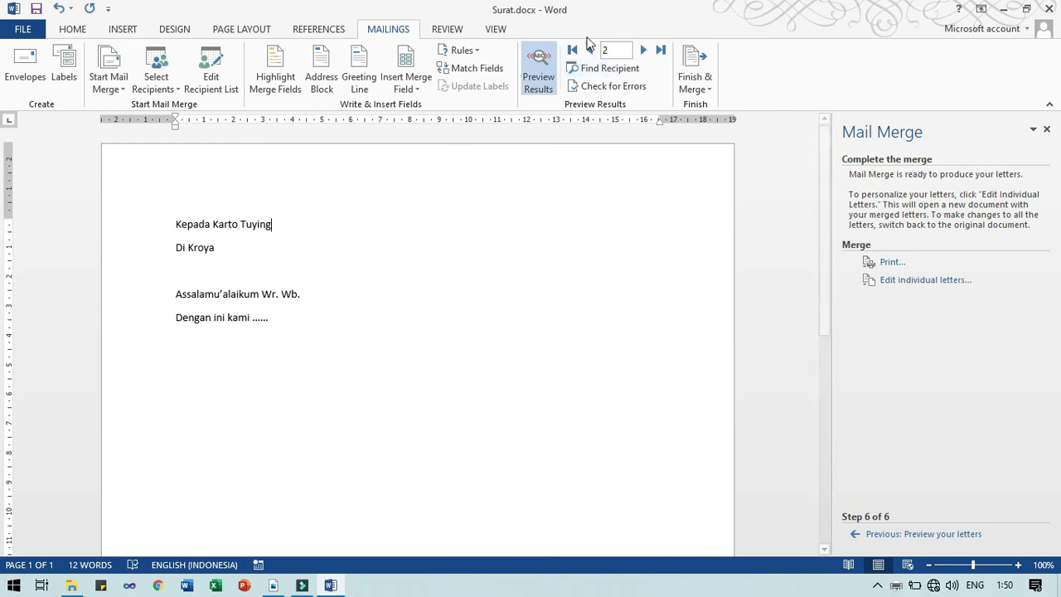
{"action": "left_click", "coordinate": [644, 50]}
{"action": "left_click", "coordinate": [644, 51]}
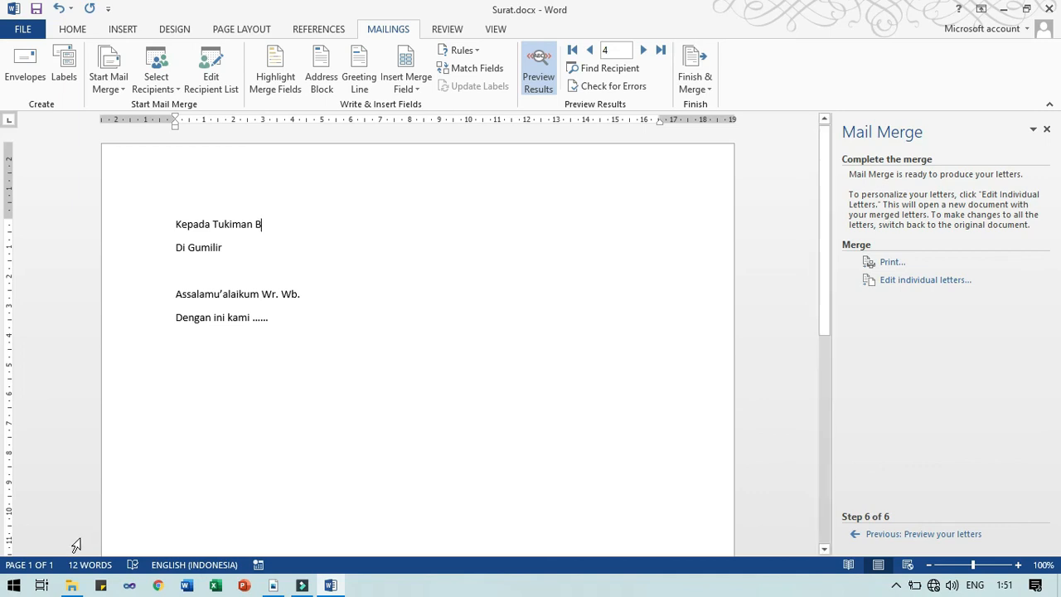
Use Edit individual letters with All records selected to create the five-page Letters1 document
{"action": "left_click", "coordinate": [897, 282]}
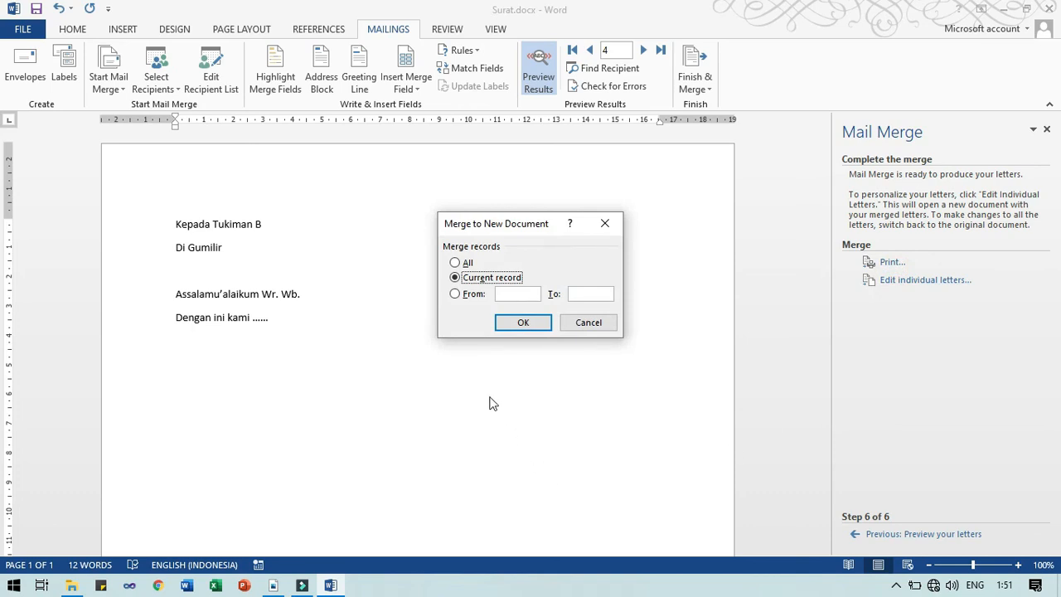
{"action": "left_click", "coordinate": [467, 263]}
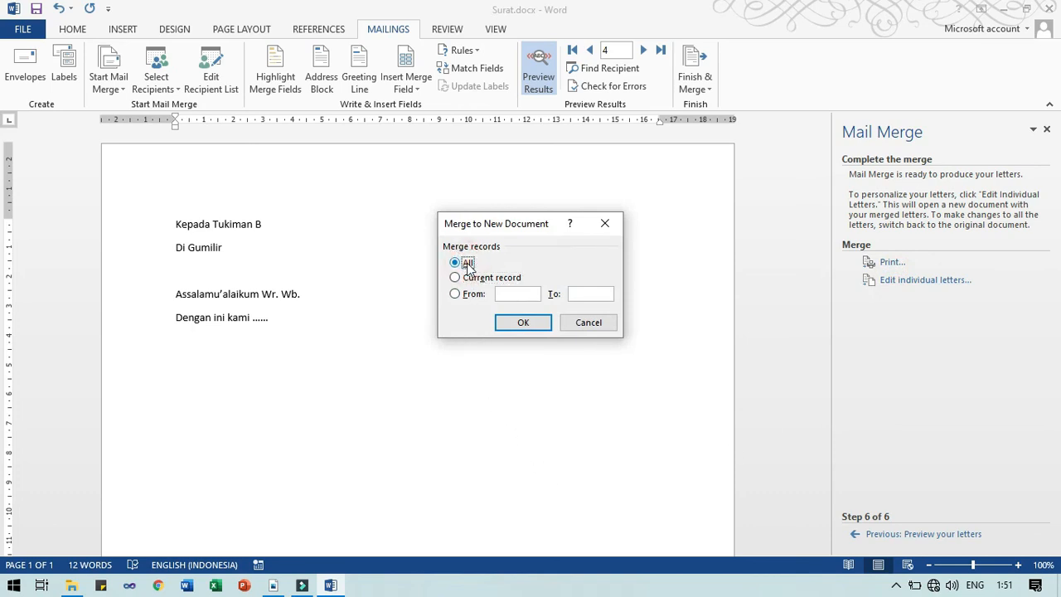
{"action": "left_click", "coordinate": [469, 283]}
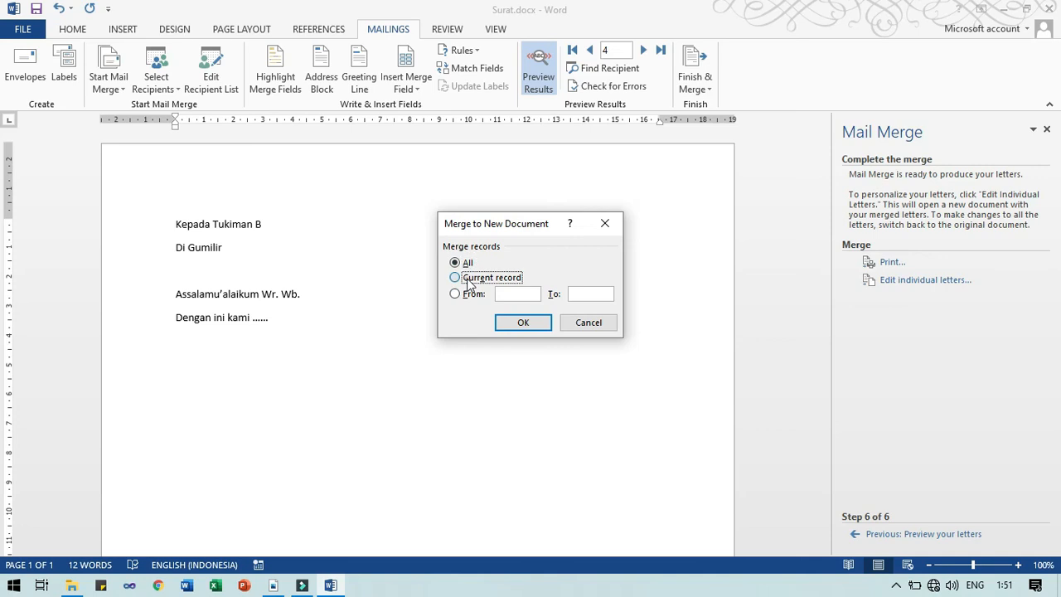
{"action": "left_click", "coordinate": [464, 294]}
{"action": "left_click", "coordinate": [465, 279]}
{"action": "left_click", "coordinate": [467, 264]}
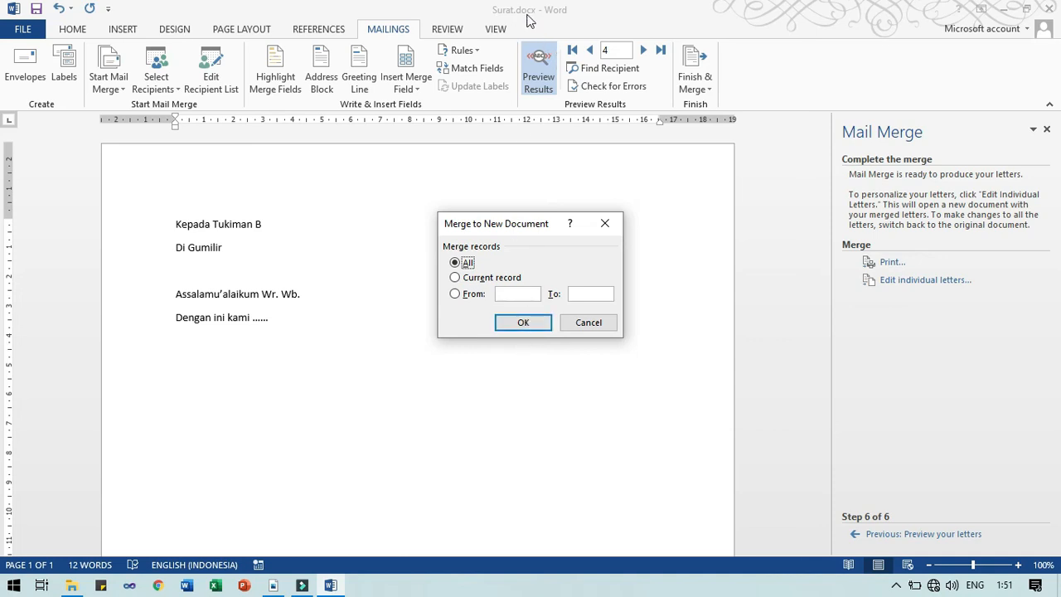
{"action": "left_click", "coordinate": [528, 322]}
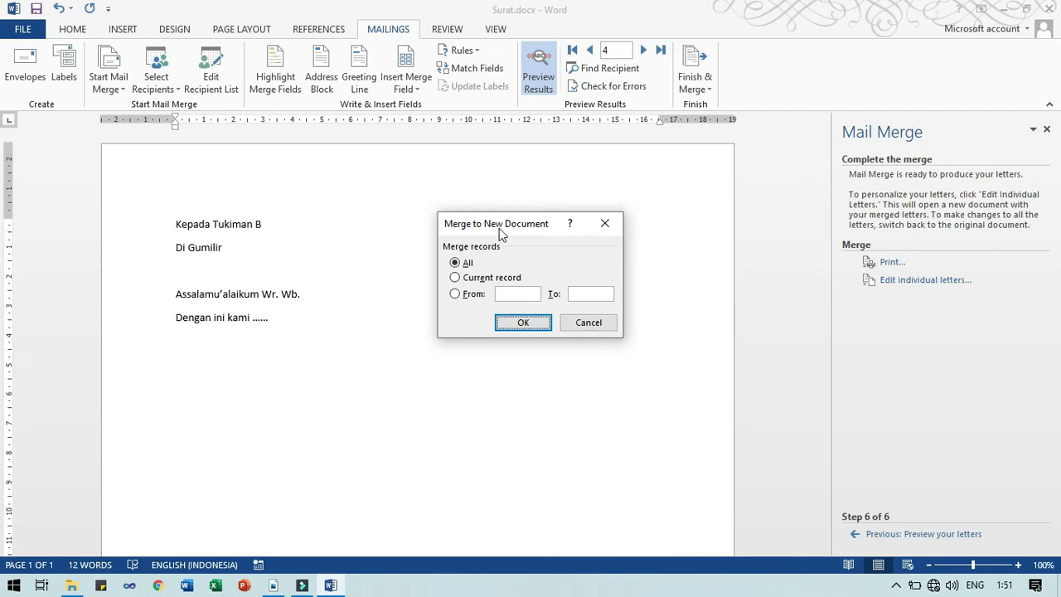
{"action": "left_click", "coordinate": [523, 322]}
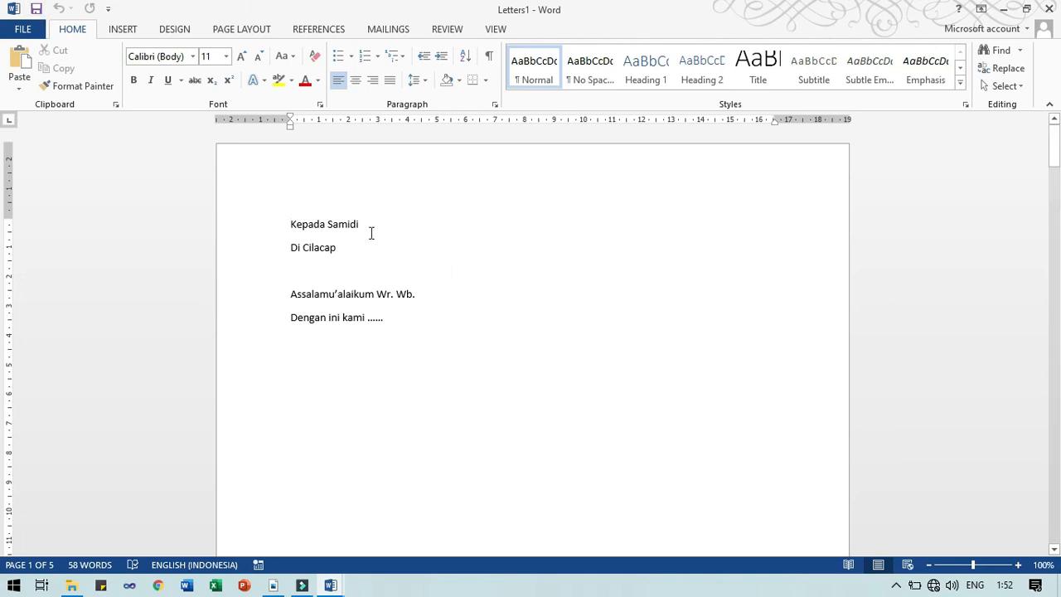
Append 'untuk' and the first recipient's name to letter 1's 'Dengan ini kami ......' line
{"action": "scroll", "coordinate": [370, 235], "scroll_direction": "down", "scroll_amount": 3}
{"action": "scroll", "coordinate": [370, 235], "scroll_direction": "down", "scroll_amount": 14}
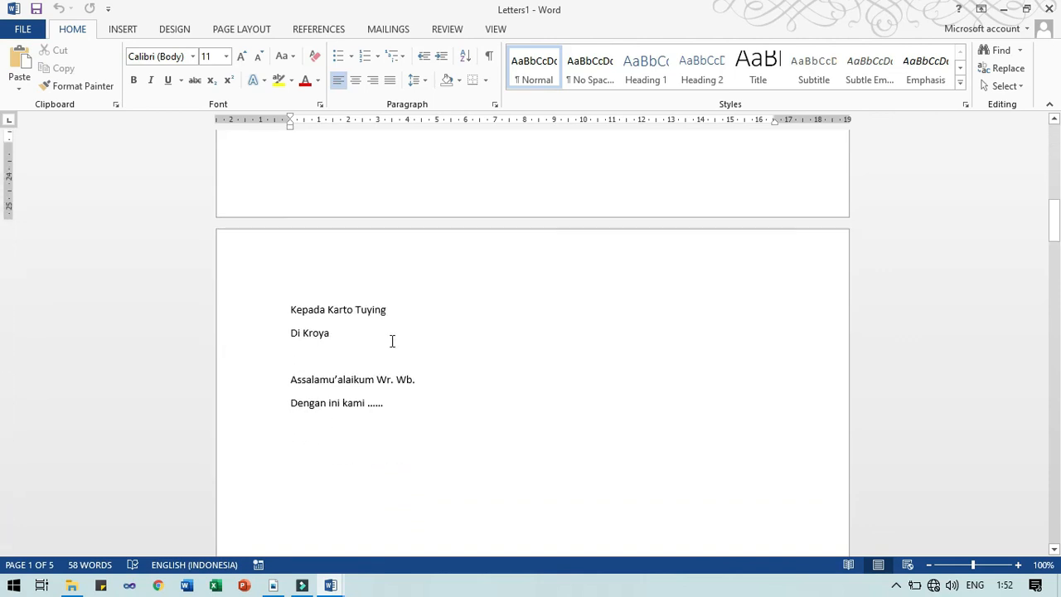
{"action": "scroll", "coordinate": [390, 340], "scroll_direction": "down", "scroll_amount": 20}
{"action": "scroll", "coordinate": [415, 415], "scroll_direction": "down", "scroll_amount": 20}
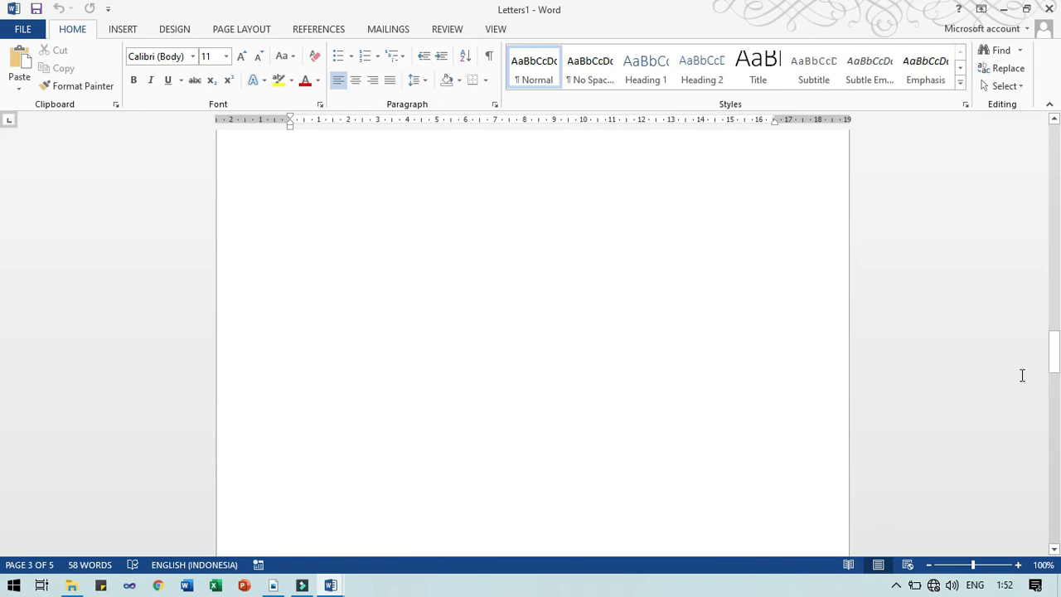
{"action": "left_click_drag", "start_coordinate": [1053, 363], "coordinate": [1055, 151]}
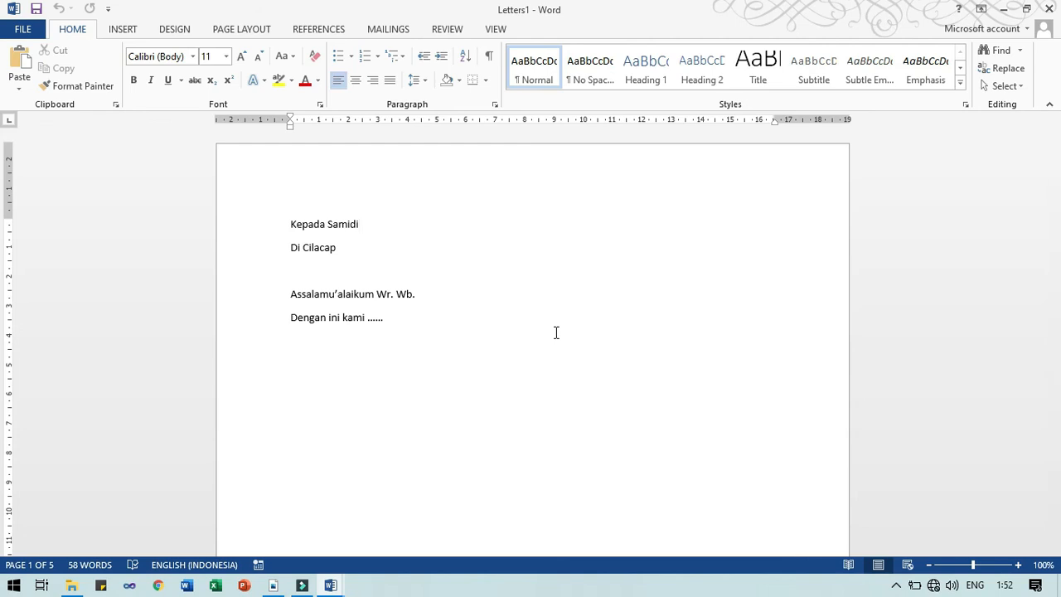
{"action": "left_click", "coordinate": [393, 319]}
{"action": "type", "text": "unut"}
{"action": "key", "text": "BackSpace"}
{"action": "key", "text": "BackSpace"}
{"action": "key", "text": "BackSpace"}
{"action": "type", "text": "ntuk Samidi"}
Append 'untuk' and the second recipient's name to letter 2's line, then save the document
{"action": "scroll", "coordinate": [542, 344], "scroll_direction": "down", "scroll_amount": 15}
{"action": "left_click", "coordinate": [431, 329]}
{"action": "type", "text": "untu"}
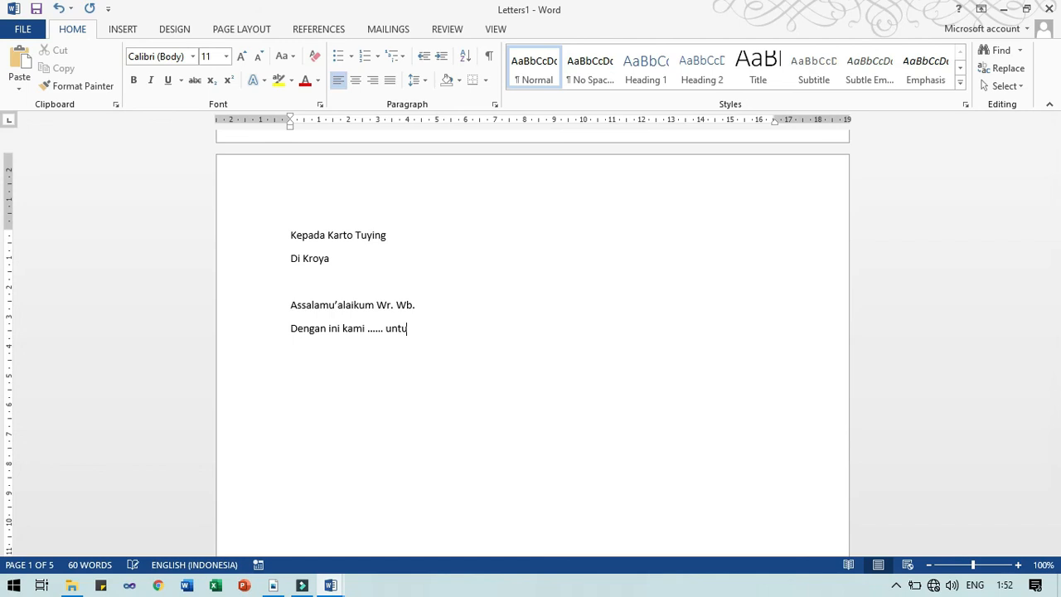
{"action": "scroll", "coordinate": [495, 403], "scroll_direction": "down", "scroll_amount": 1}
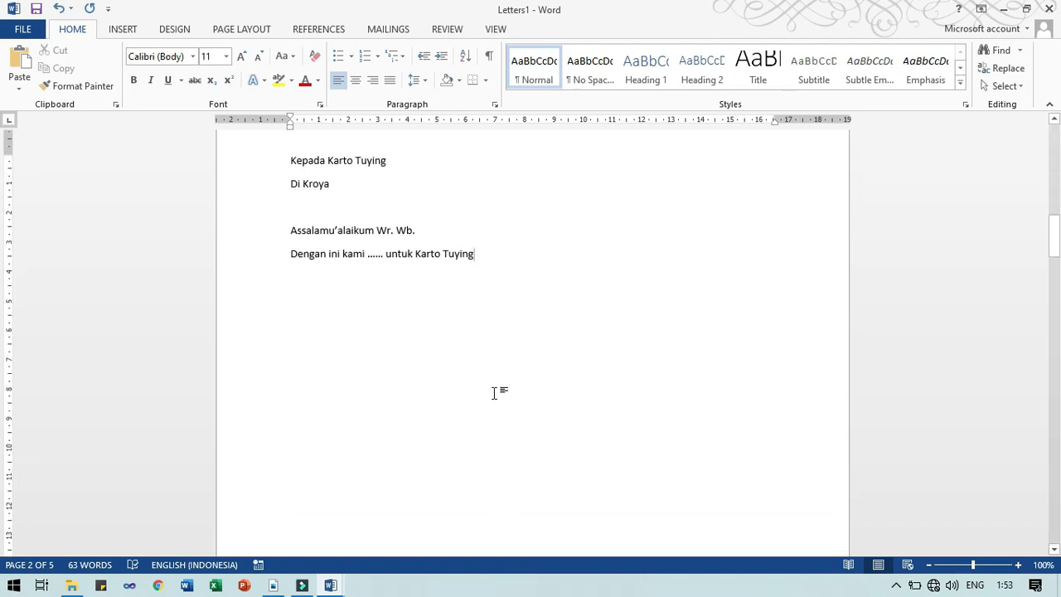
{"action": "left_click", "coordinate": [37, 12]}
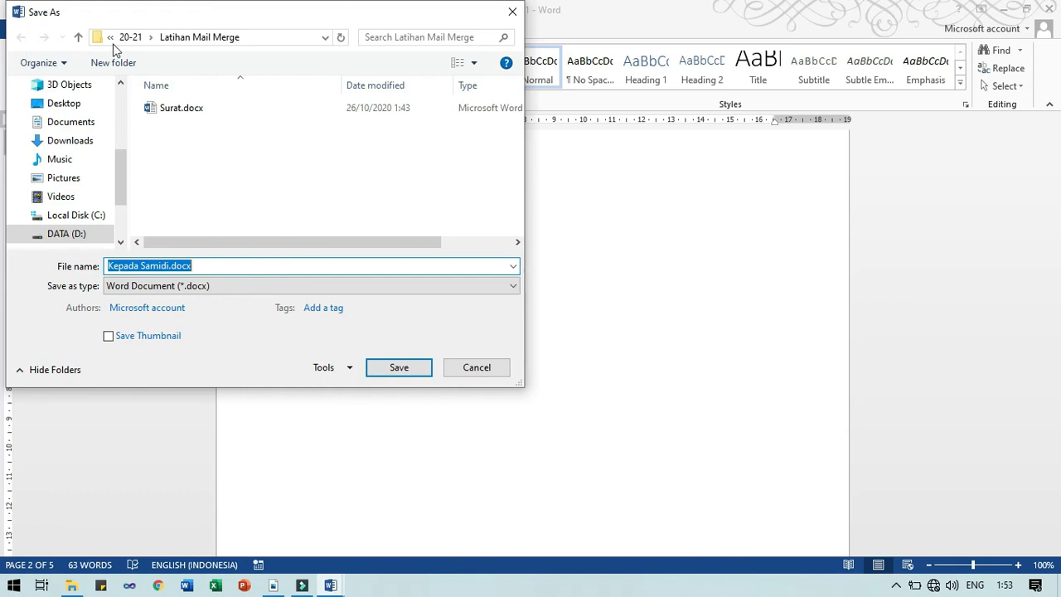
Cancel the Save As dialog and close Letters1, discarding it without saving
{"action": "left_click", "coordinate": [479, 370]}
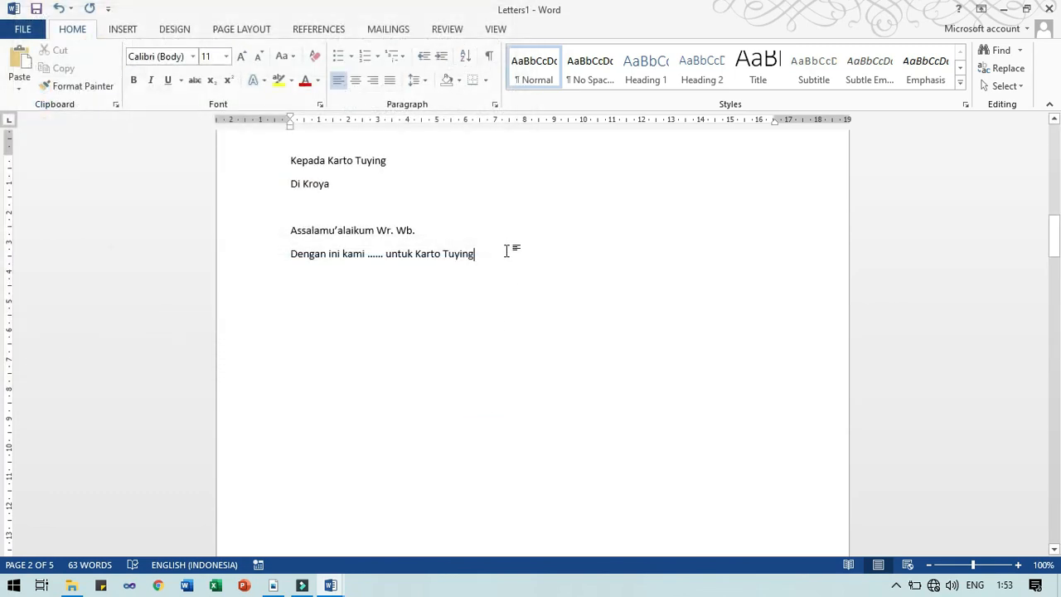
{"action": "left_click", "coordinate": [1051, 10]}
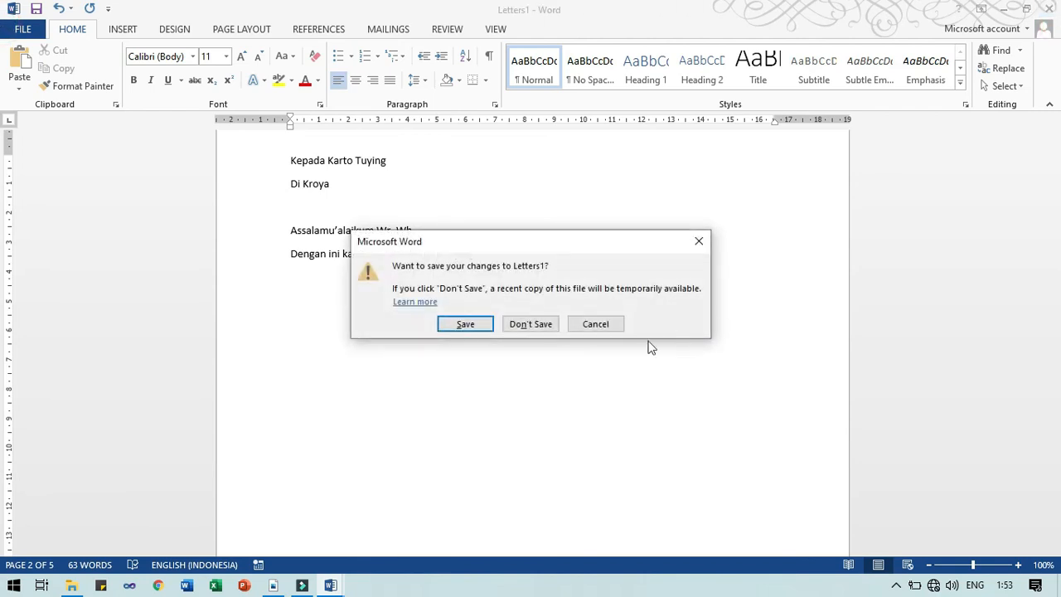
{"action": "left_click", "coordinate": [547, 328]}
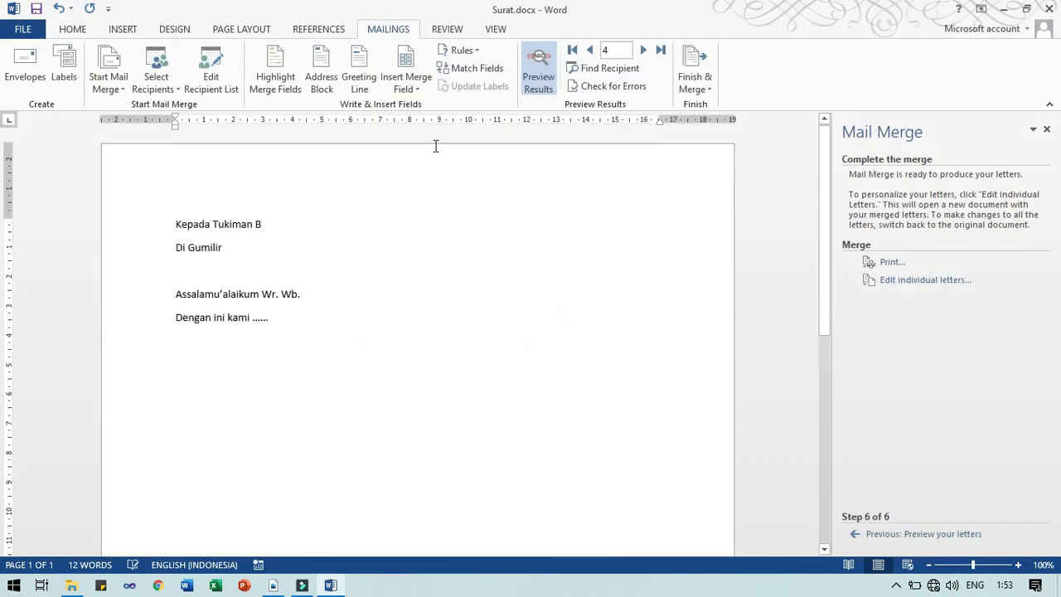
Merge only the current record into a new Letters2 document and scroll through the single letter
{"action": "left_click", "coordinate": [867, 277]}
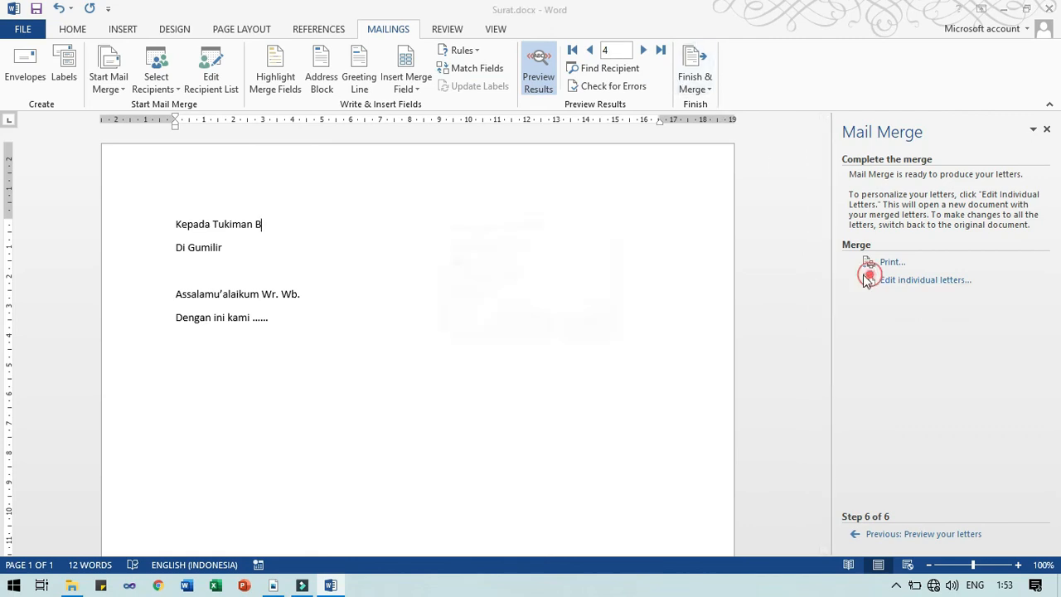
{"action": "left_click", "coordinate": [471, 278]}
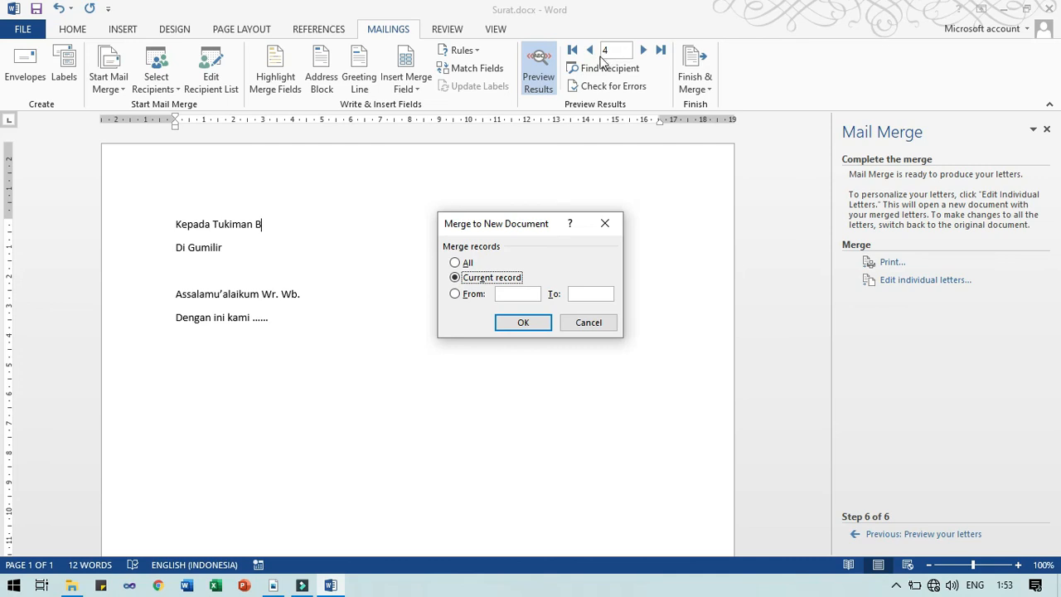
{"action": "left_click", "coordinate": [530, 323]}
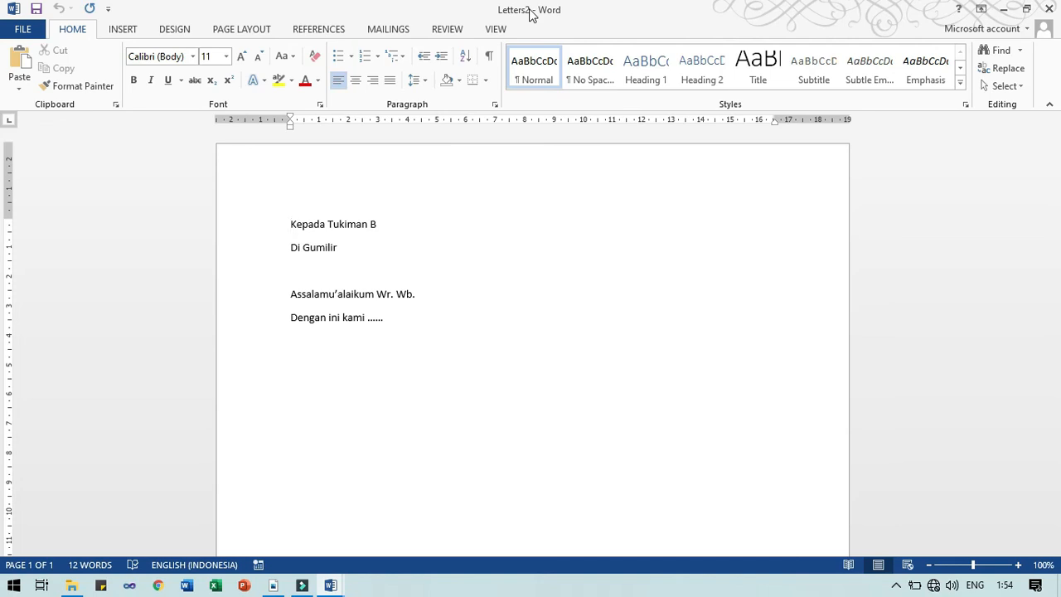
{"action": "left_click", "coordinate": [457, 362]}
{"action": "scroll", "coordinate": [460, 361], "scroll_direction": "down", "scroll_amount": 2}
{"action": "scroll", "coordinate": [693, 407], "scroll_direction": "down", "scroll_amount": 4}
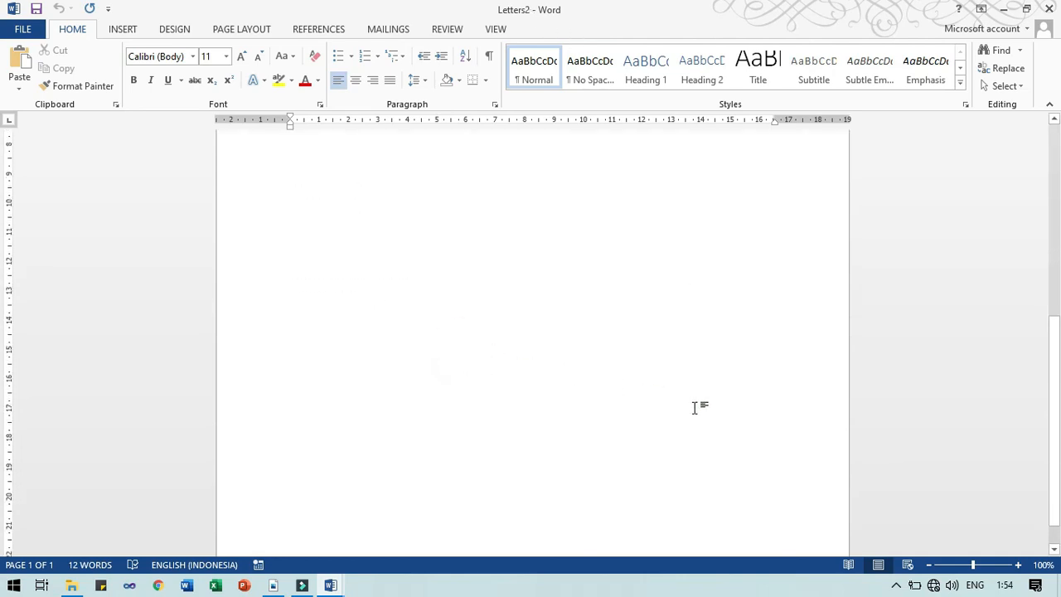
{"action": "scroll", "coordinate": [677, 407], "scroll_direction": "up", "scroll_amount": 6}
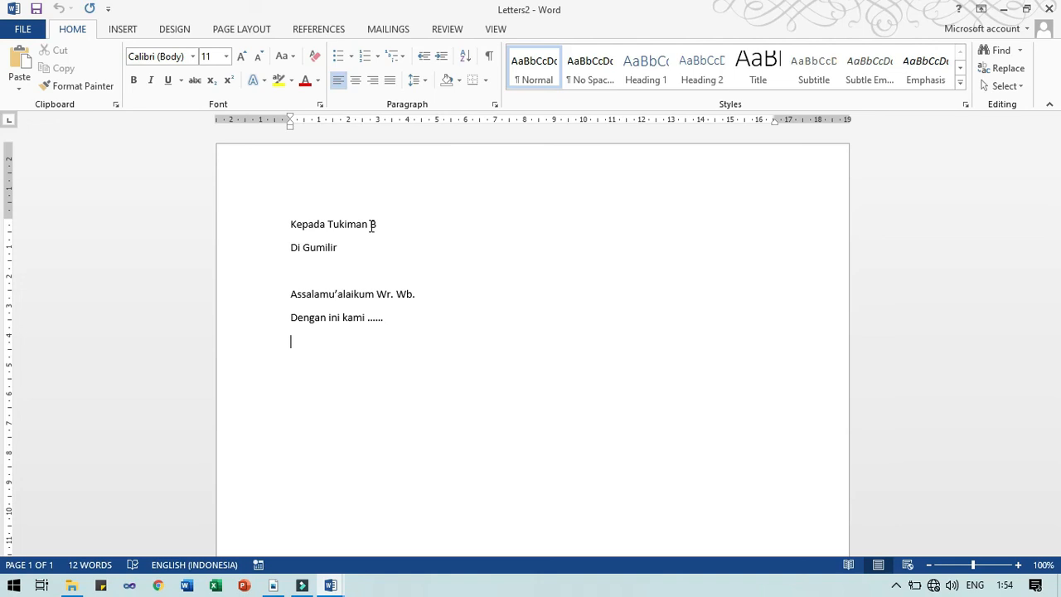
{"action": "scroll", "coordinate": [486, 254], "scroll_direction": "down", "scroll_amount": 5}
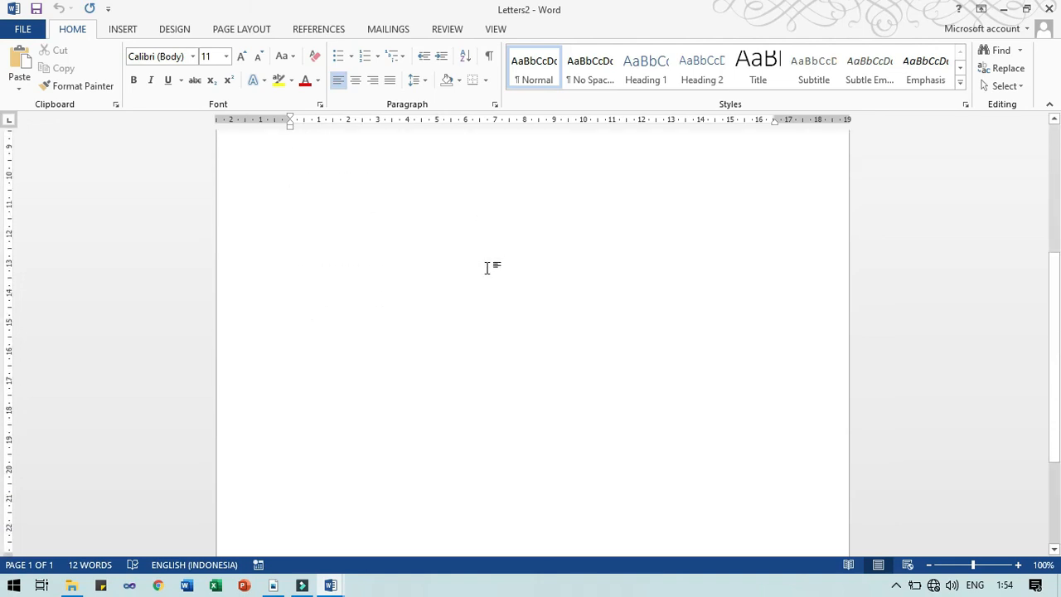
{"action": "scroll", "coordinate": [488, 267], "scroll_direction": "up", "scroll_amount": 3}
{"action": "scroll", "coordinate": [487, 268], "scroll_direction": "up", "scroll_amount": 2}
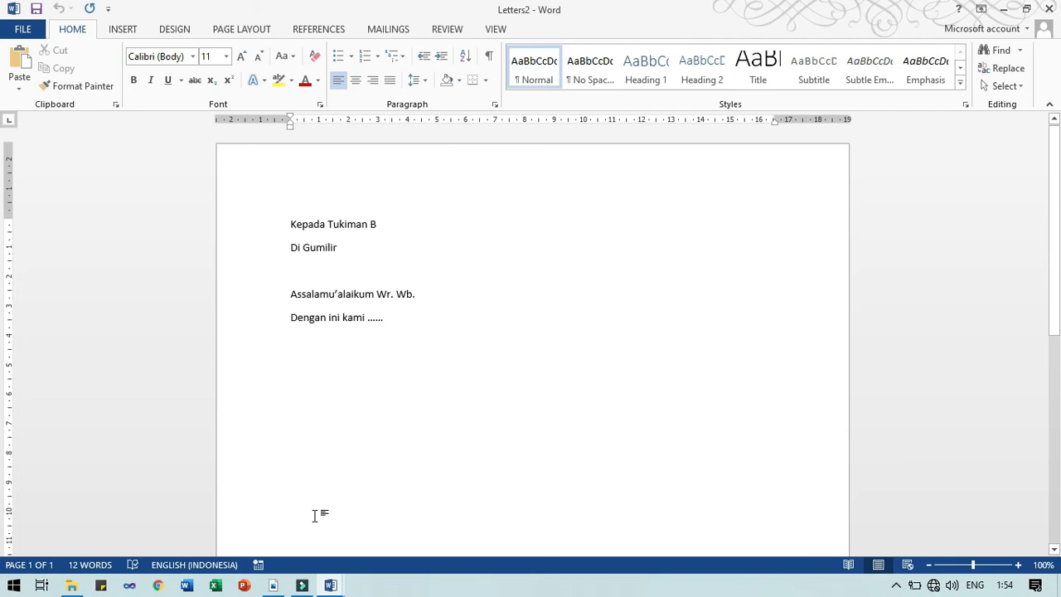
Close the Letters2 document without saving it
{"action": "left_click", "coordinate": [390, 29]}
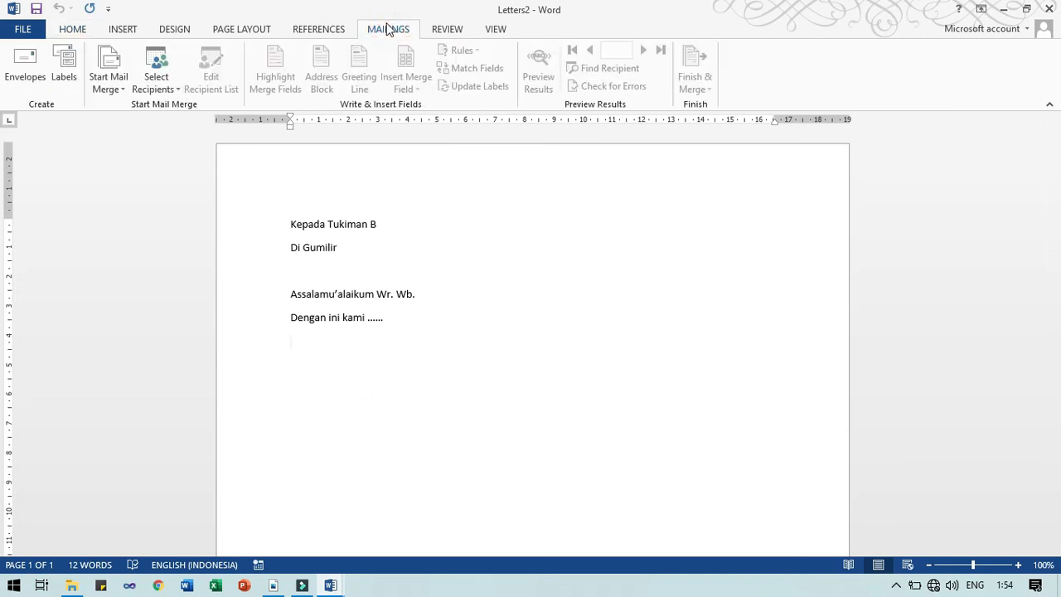
{"action": "left_click", "coordinate": [59, 32]}
{"action": "left_click", "coordinate": [1048, 8]}
{"action": "left_click", "coordinate": [547, 328]}
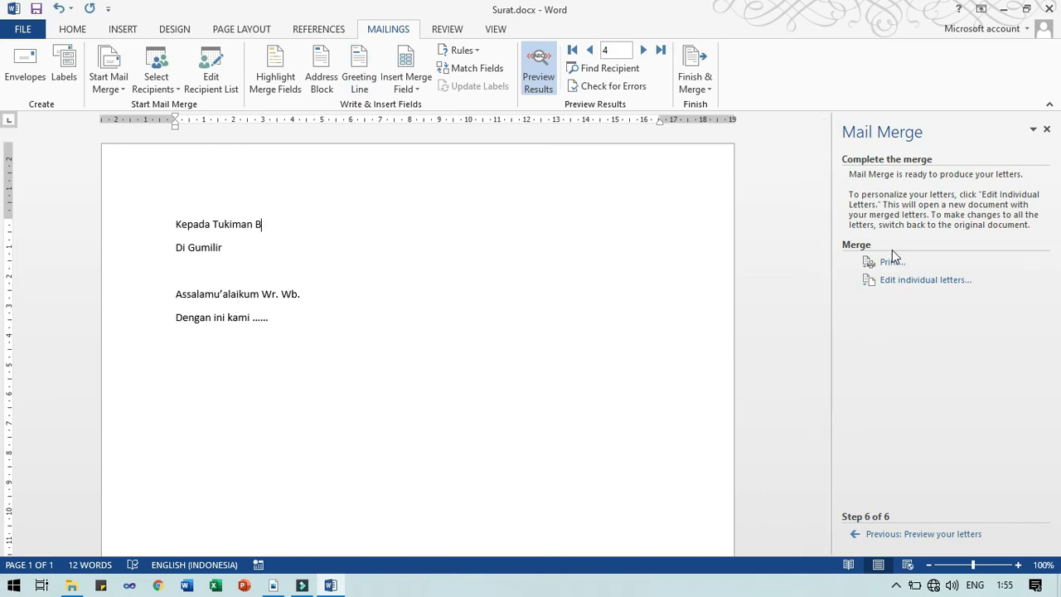
Save the Surat.docx main document from the Quick Access Toolbar
{"action": "left_click", "coordinate": [693, 83]}
{"action": "left_click", "coordinate": [682, 307]}
{"action": "left_click", "coordinate": [696, 83]}
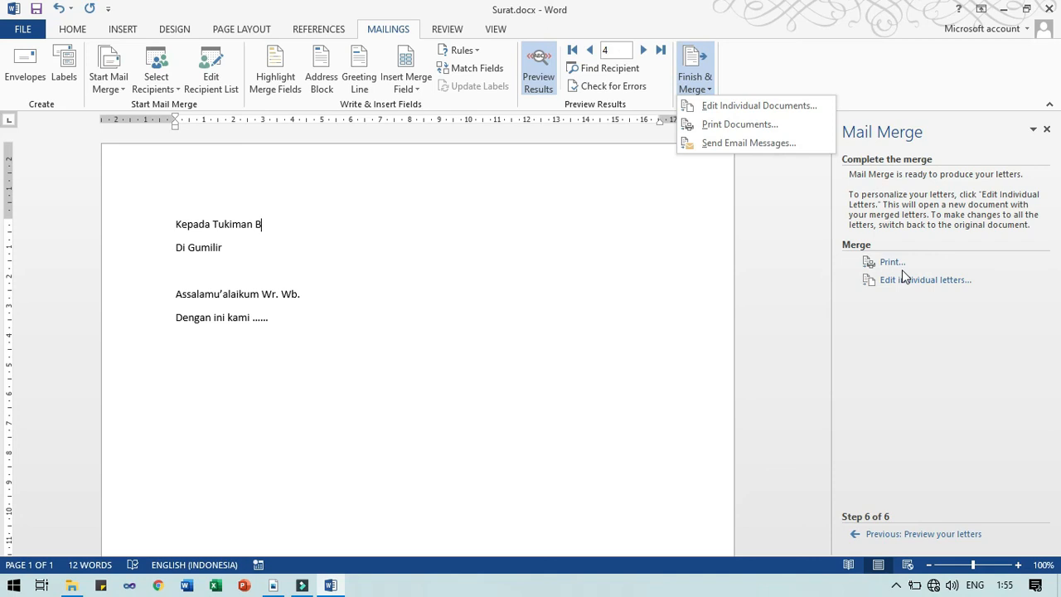
{"action": "left_click", "coordinate": [37, 10]}
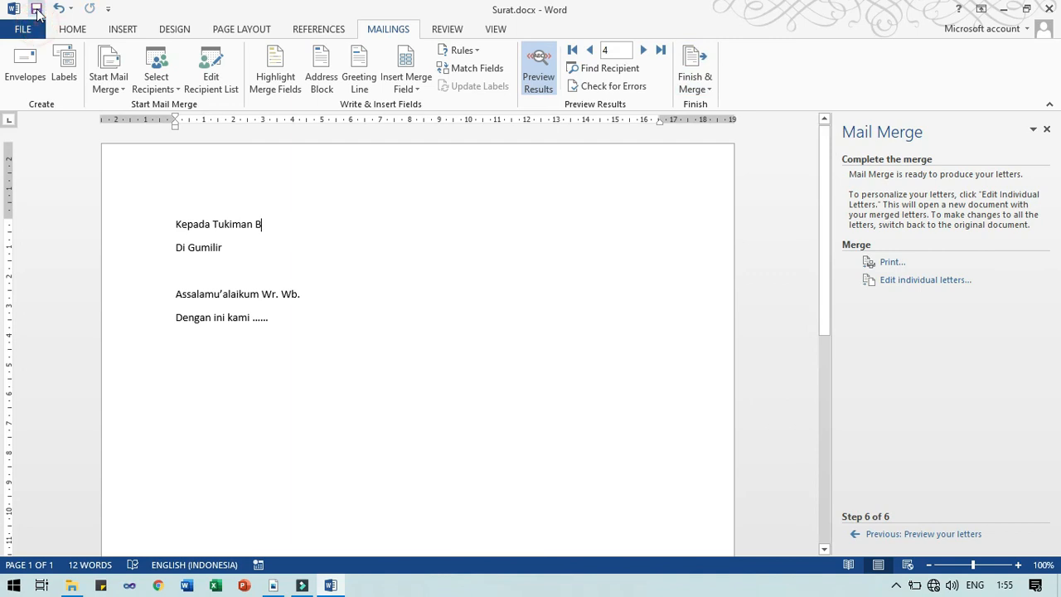
Close Word and the Surat PDF, then bring File Explorer to the front
{"action": "left_click", "coordinate": [1047, 9]}
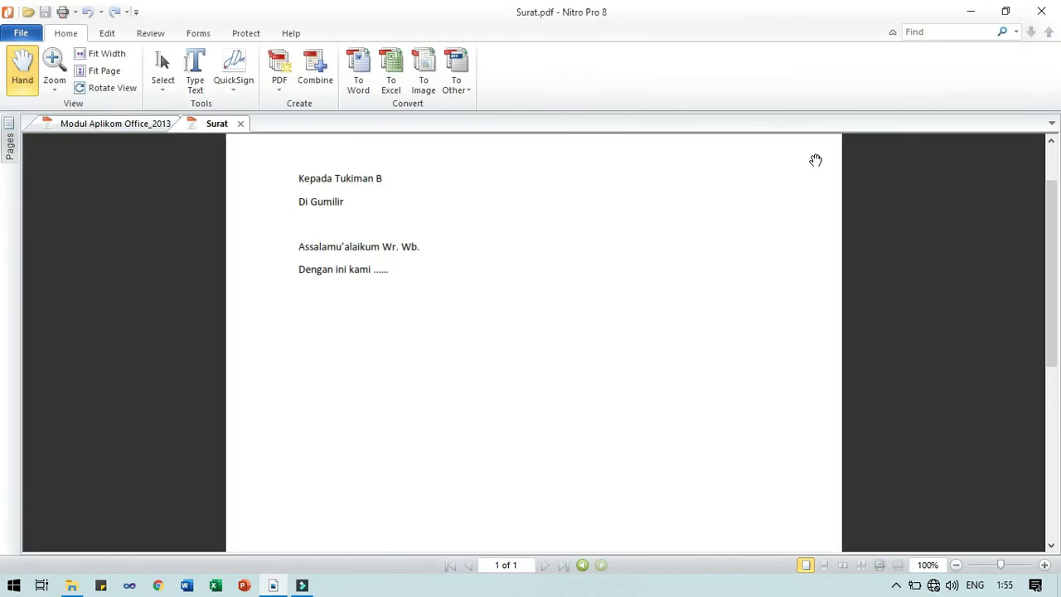
{"action": "left_click", "coordinate": [240, 124]}
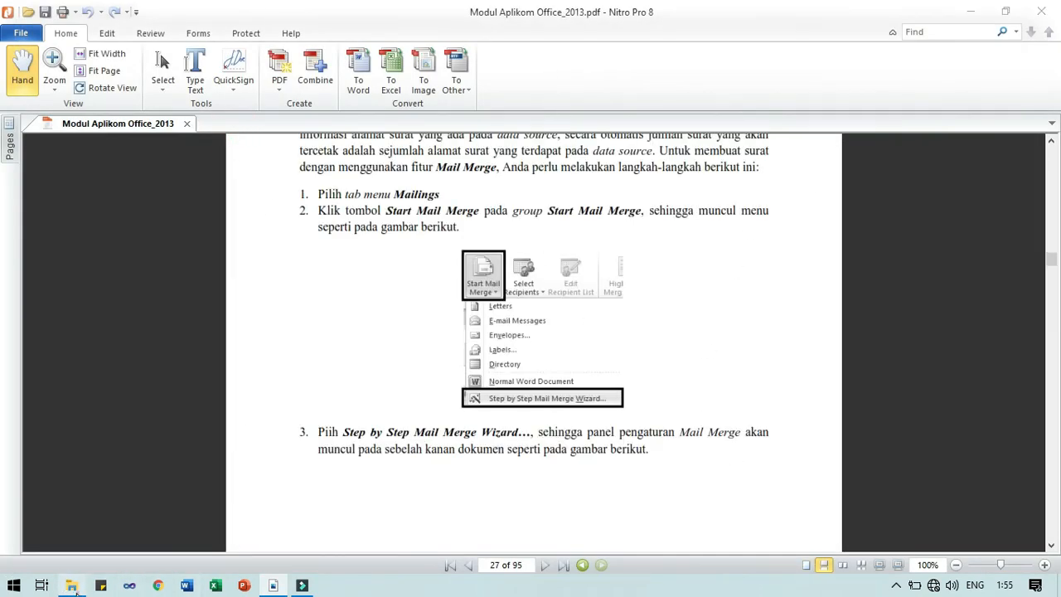
{"action": "left_click", "coordinate": [70, 585]}
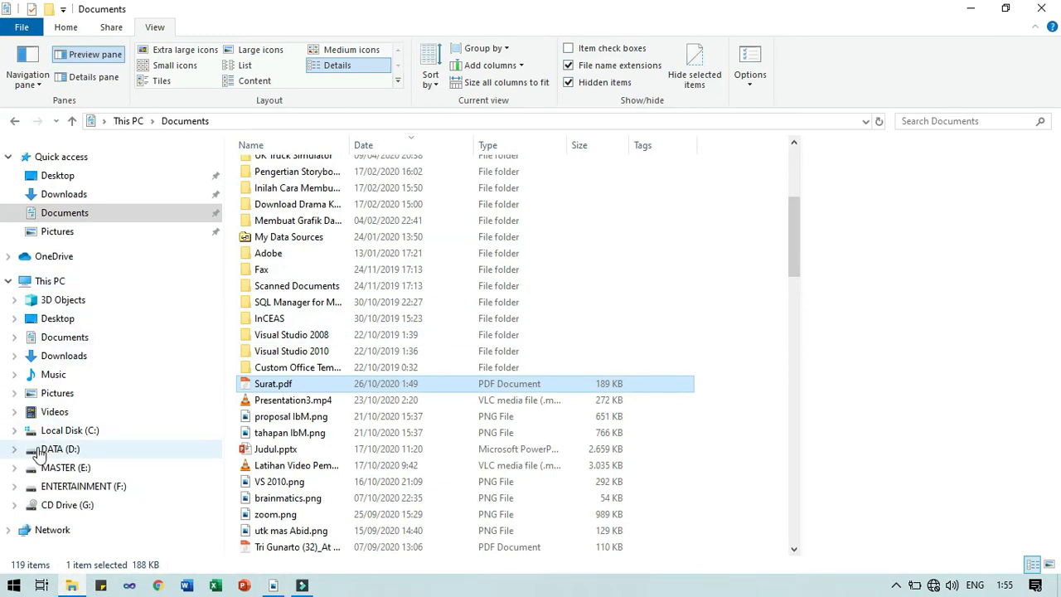
Return to the Latihan Mail Merge folder in File Explorer with nothing selected
{"action": "left_click", "coordinate": [13, 122]}
{"action": "left_click", "coordinate": [13, 122]}
{"action": "left_click", "coordinate": [38, 122]}
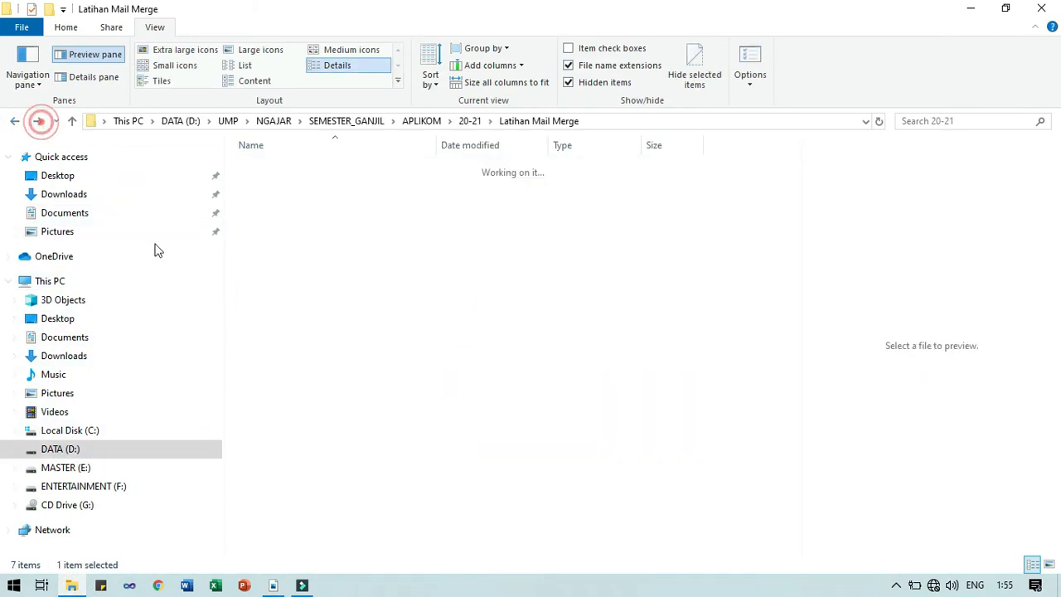
{"action": "left_click", "coordinate": [287, 216]}
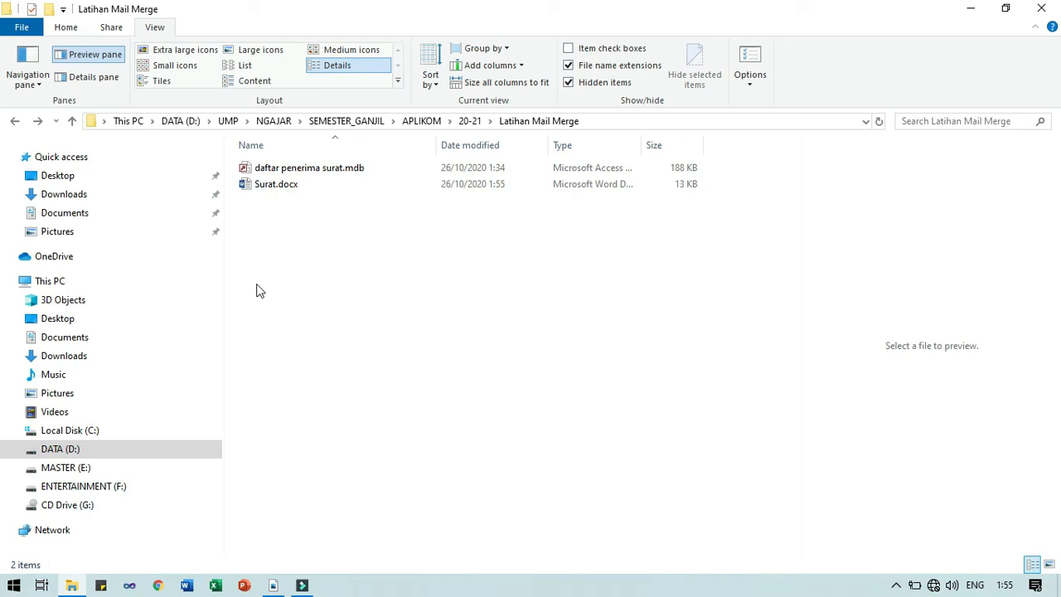
Select Surat.docx and daftar penerima surat.mdb, then both files together, and clear the selection
{"action": "left_click", "coordinate": [273, 191]}
{"action": "left_click", "coordinate": [273, 192]}
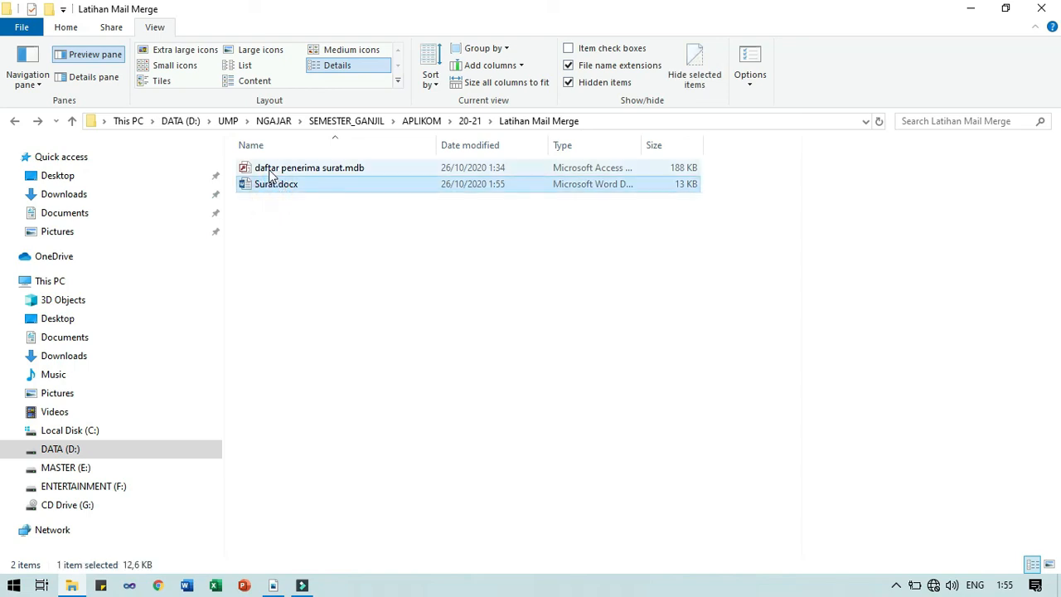
{"action": "left_click", "coordinate": [269, 170]}
{"action": "left_click", "coordinate": [273, 184]}
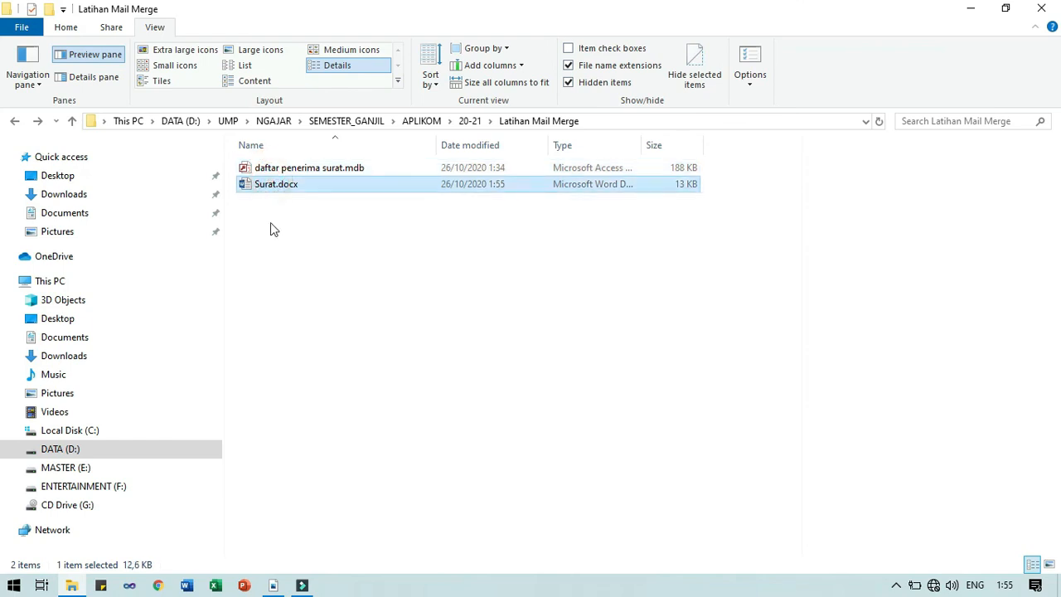
{"action": "left_click", "coordinate": [273, 228]}
{"action": "left_click_drag", "start_coordinate": [280, 220], "coordinate": [248, 164]}
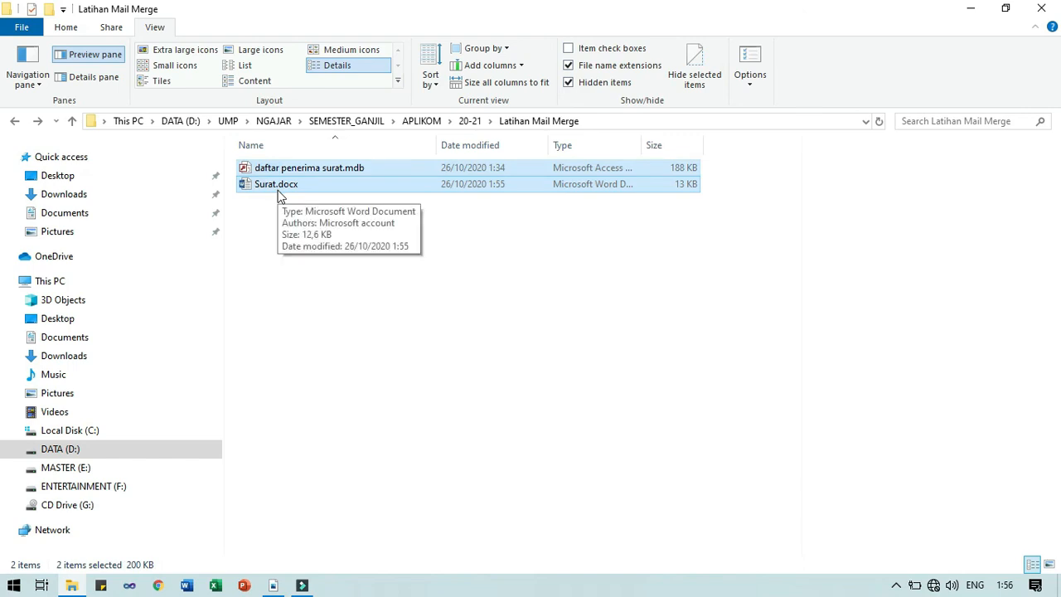
{"action": "left_click", "coordinate": [252, 231]}
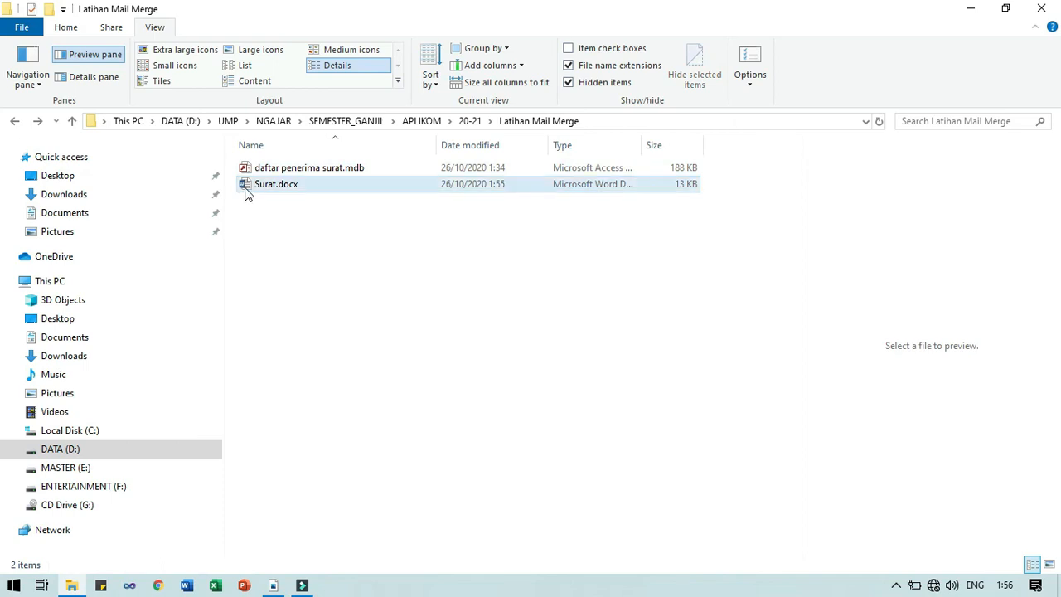
Select Surat.docx and the recipient database individually, ending with no file selected
{"action": "left_click", "coordinate": [247, 187]}
{"action": "left_click", "coordinate": [249, 168]}
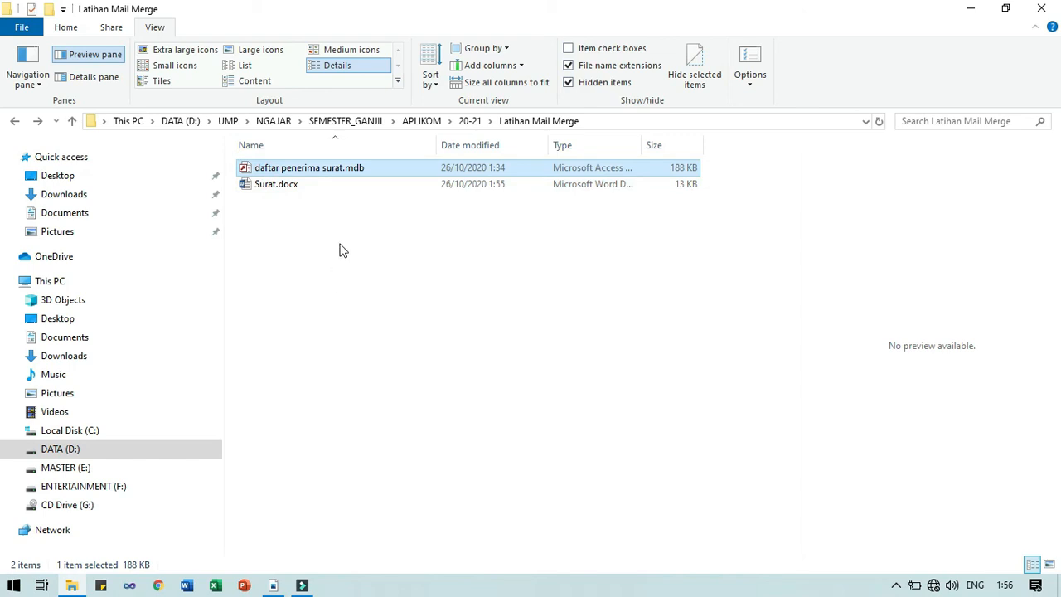
{"action": "left_click", "coordinate": [345, 212]}
{"action": "left_click", "coordinate": [304, 187]}
{"action": "left_click", "coordinate": [286, 228]}
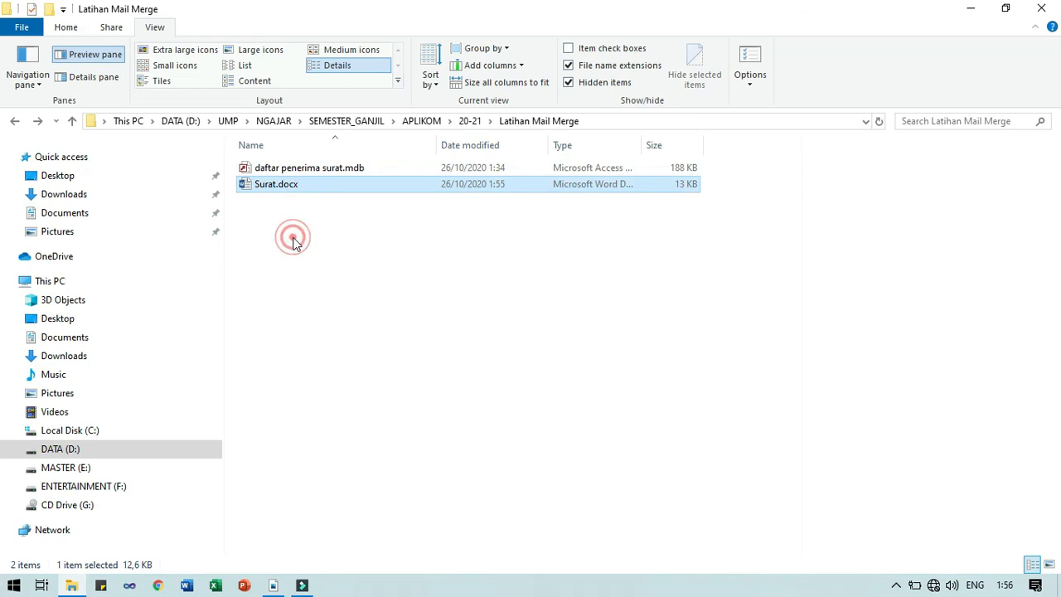
{"action": "double_click", "coordinate": [267, 189]}
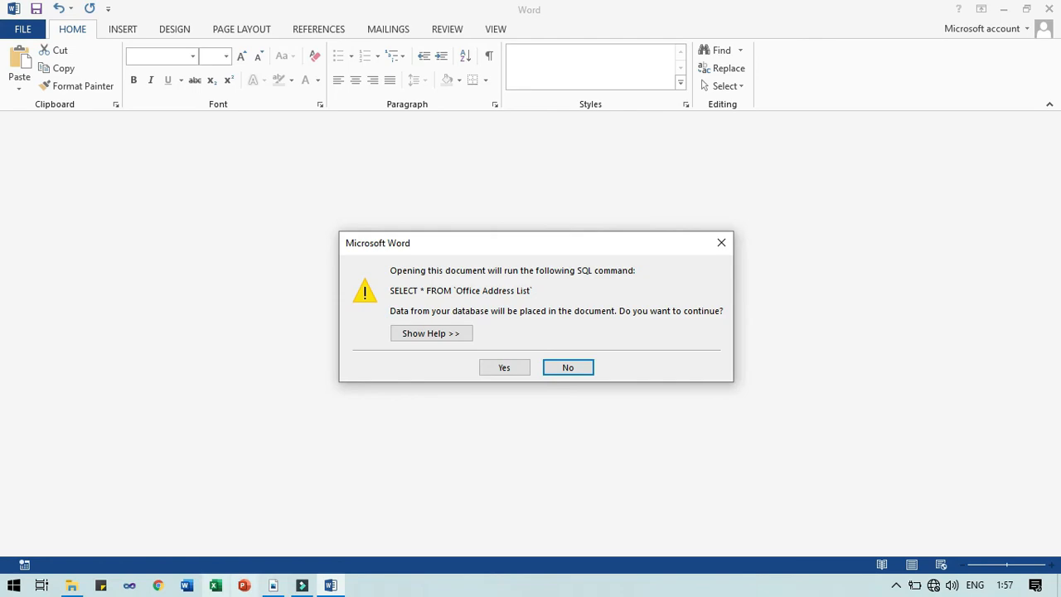
{"action": "left_click", "coordinate": [70, 585]}
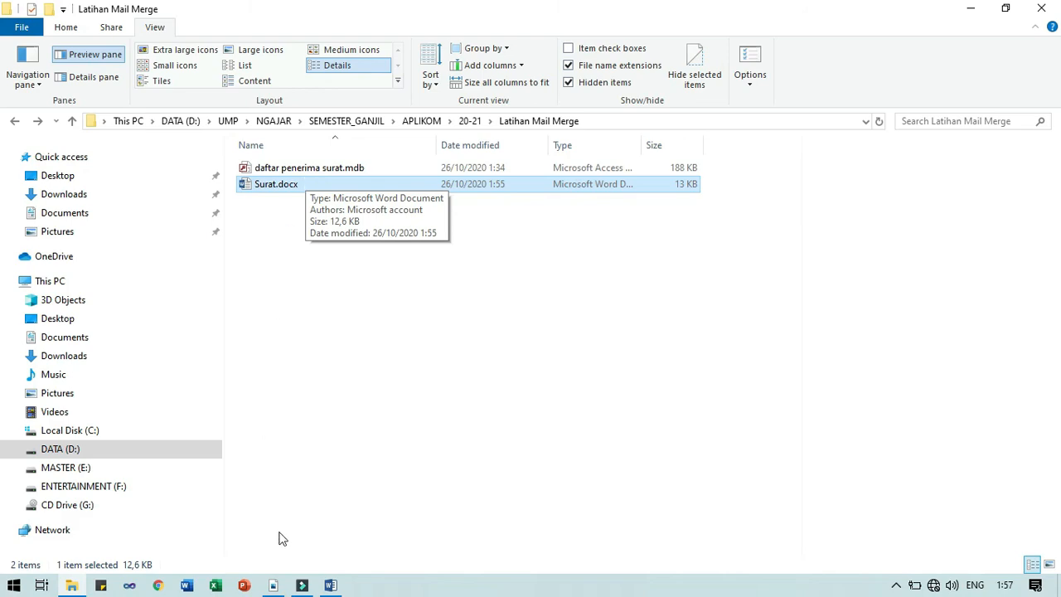
{"action": "left_click", "coordinate": [329, 585]}
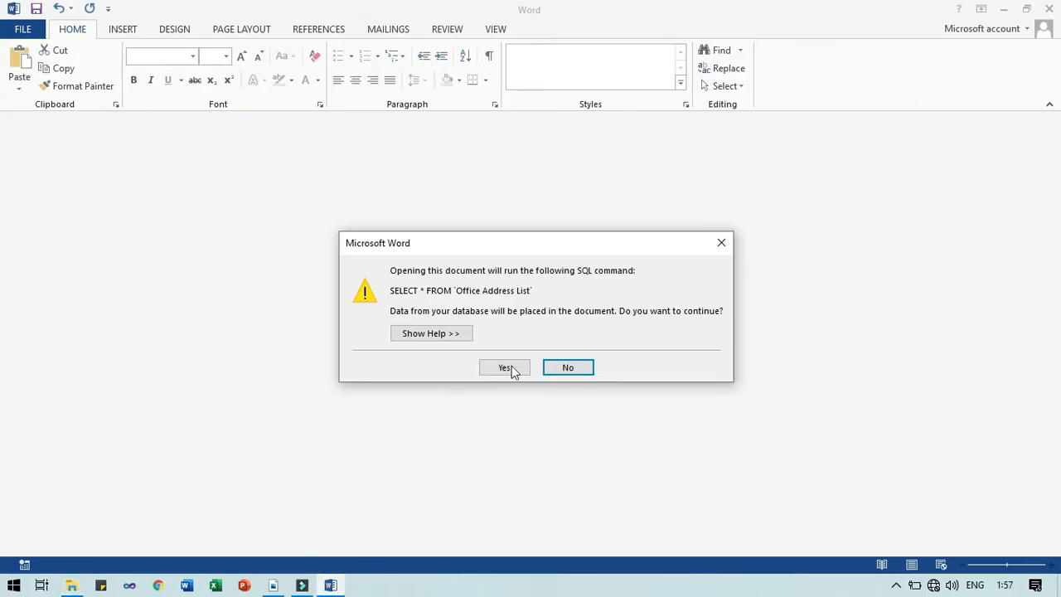
{"action": "left_click", "coordinate": [338, 587]}
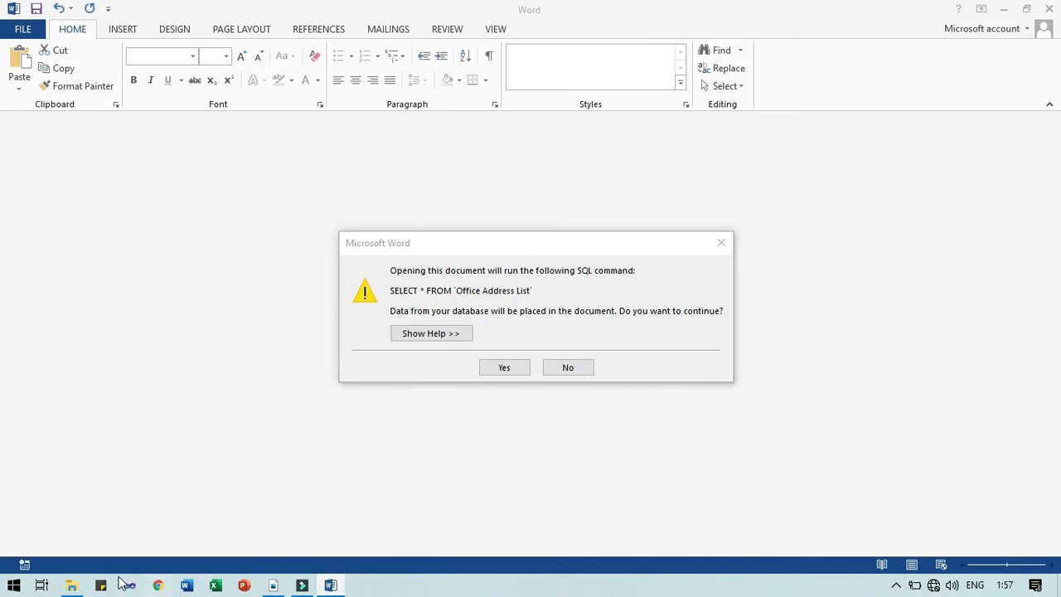
{"action": "left_click", "coordinate": [72, 586]}
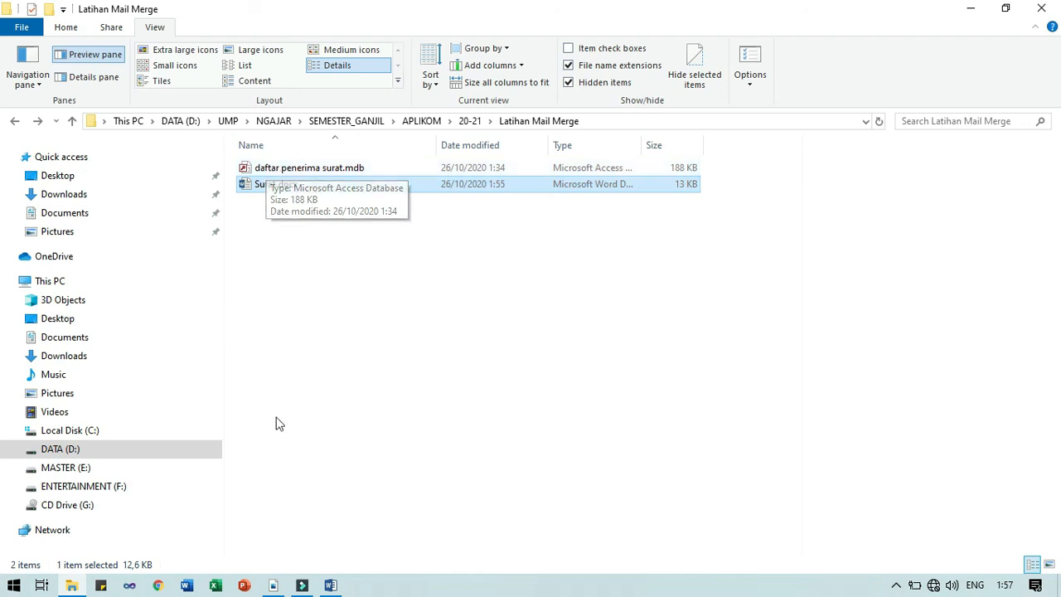
{"action": "left_click", "coordinate": [331, 585]}
{"action": "left_click", "coordinate": [503, 369]}
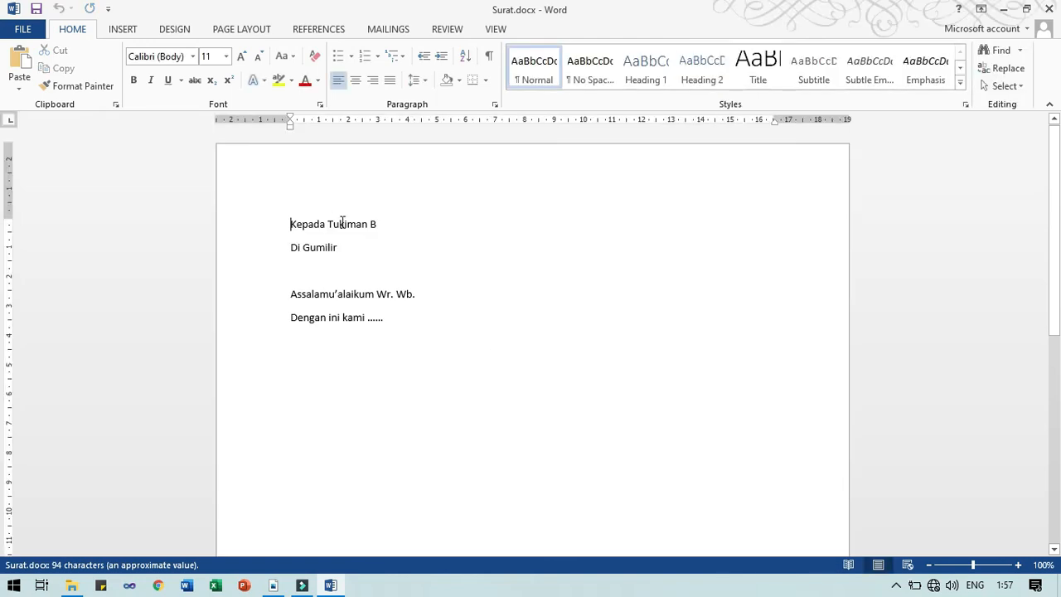
{"action": "left_click", "coordinate": [342, 224]}
{"action": "left_click", "coordinate": [390, 29]}
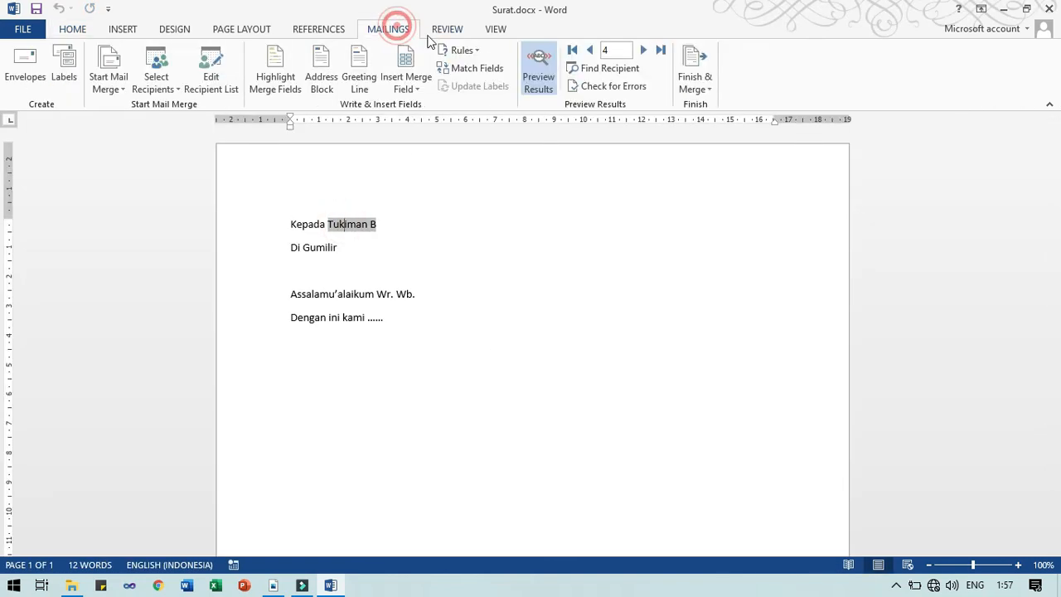
{"action": "left_click", "coordinate": [547, 80]}
{"action": "left_click", "coordinate": [549, 79]}
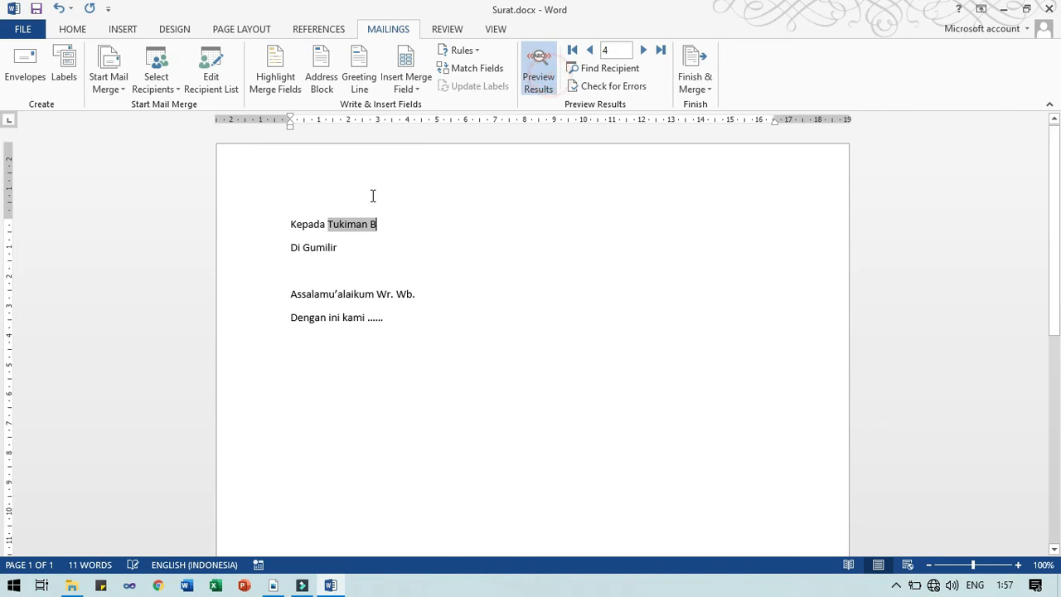
{"action": "left_click", "coordinate": [1048, 11]}
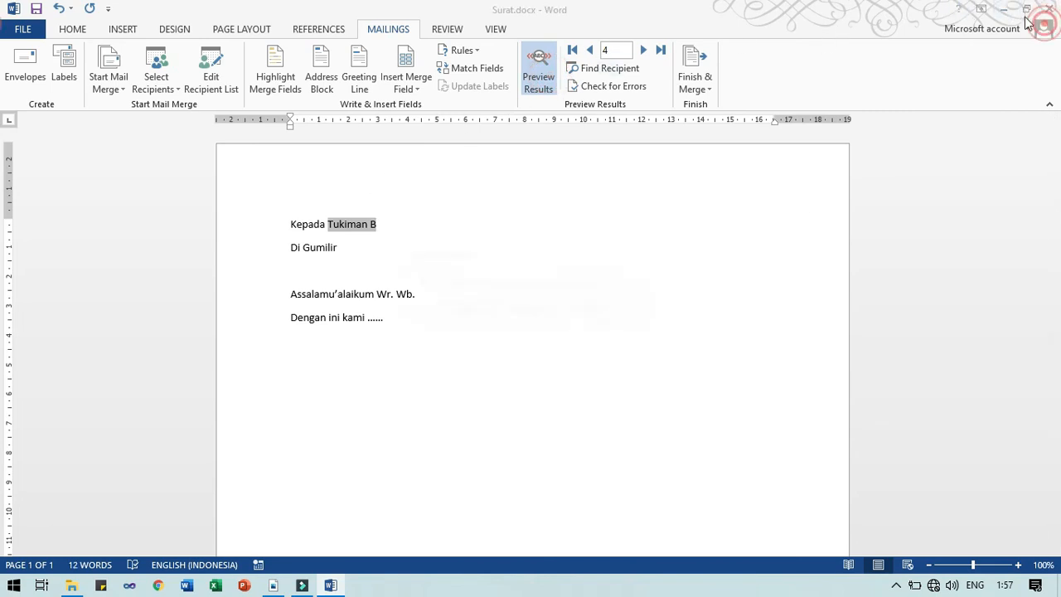
{"action": "left_click", "coordinate": [517, 312]}
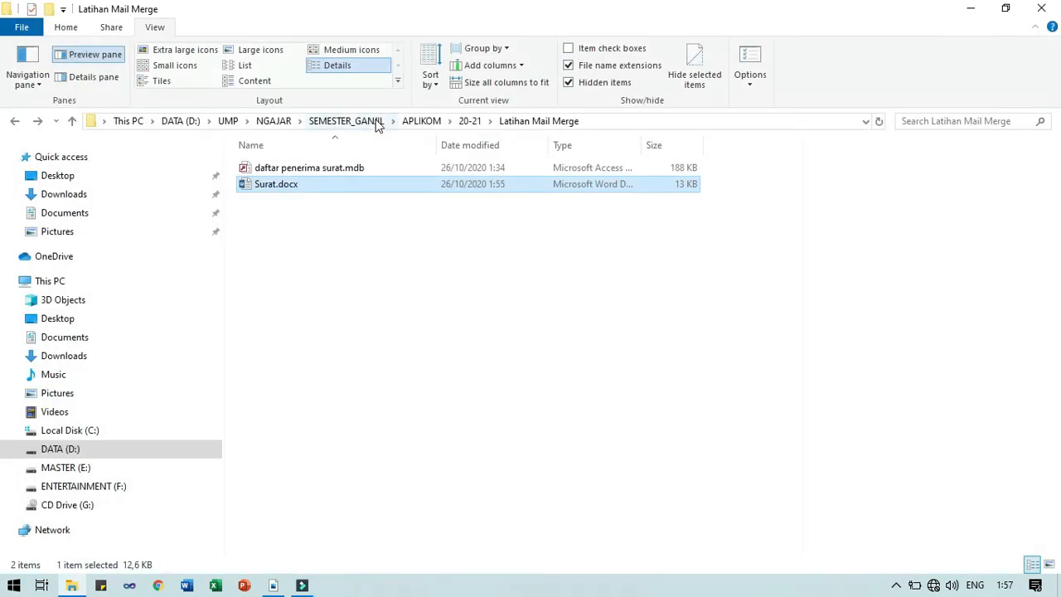
{"action": "double_click", "coordinate": [275, 190]}
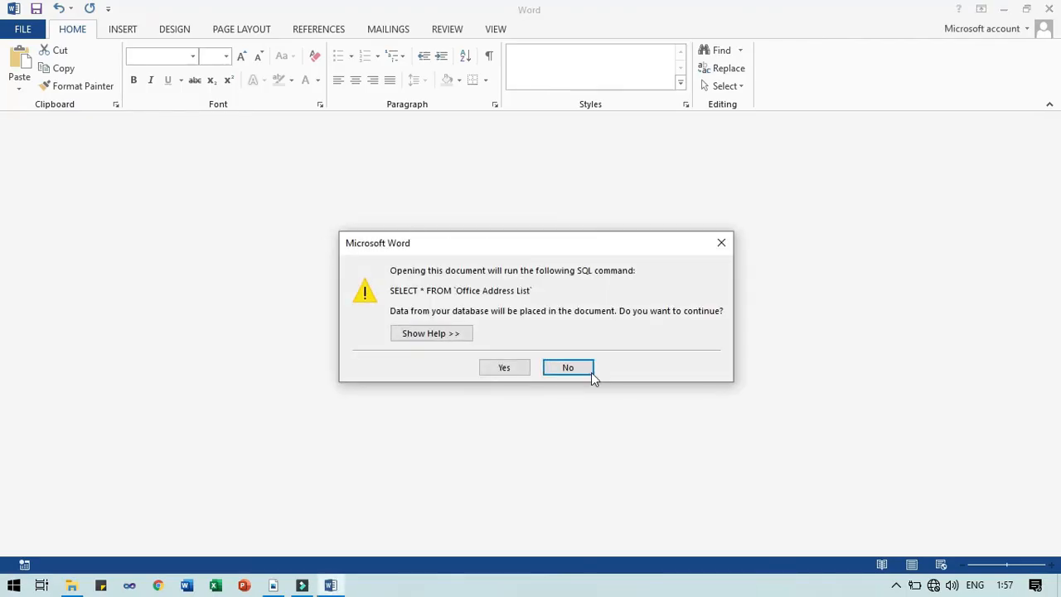
{"action": "left_click", "coordinate": [577, 369]}
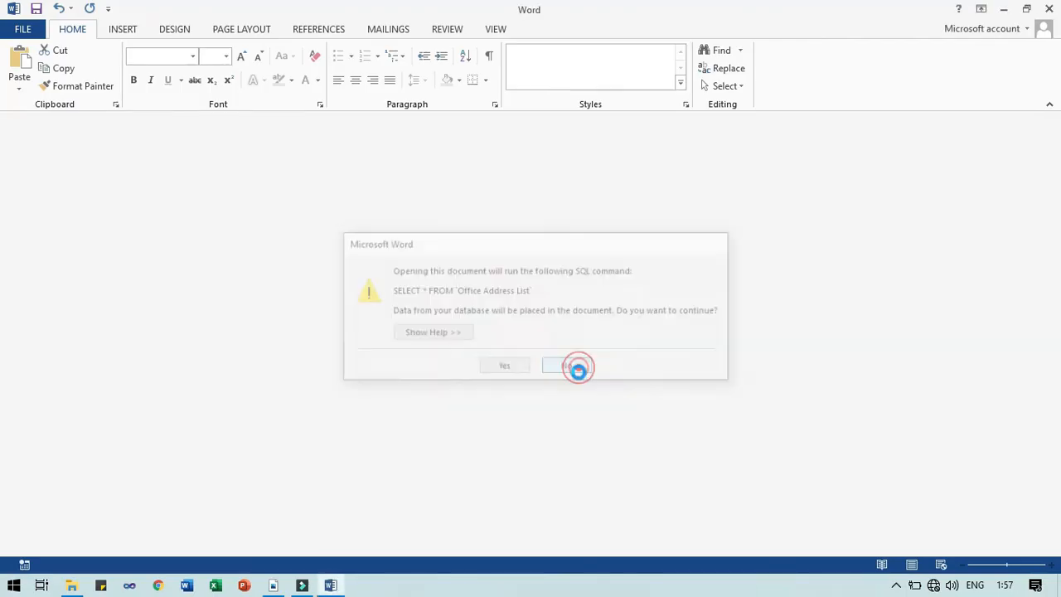
{"action": "left_click_drag", "start_coordinate": [330, 222], "coordinate": [376, 224]}
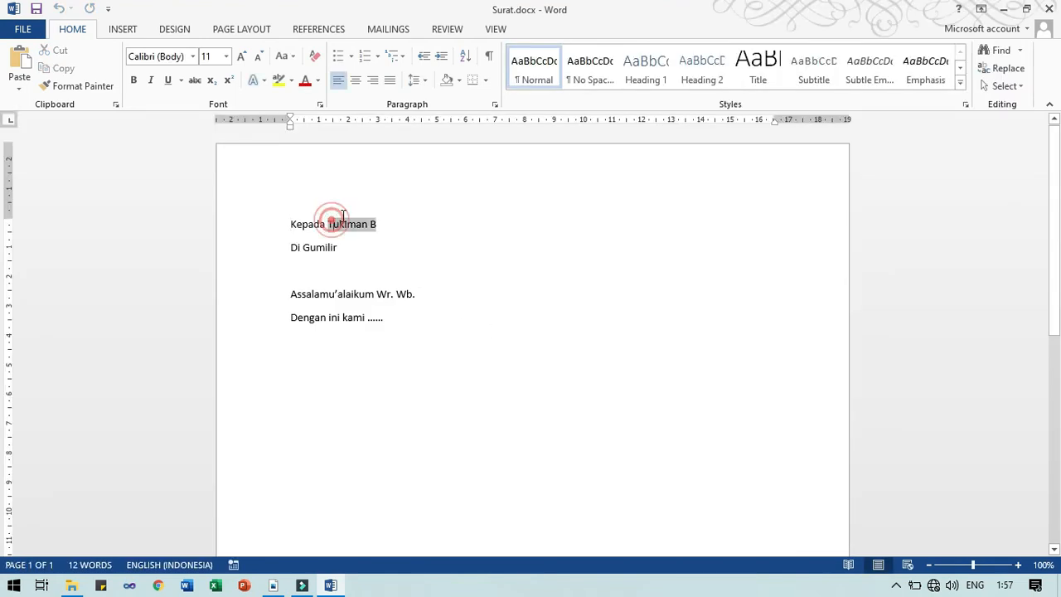
{"action": "left_click", "coordinate": [389, 29]}
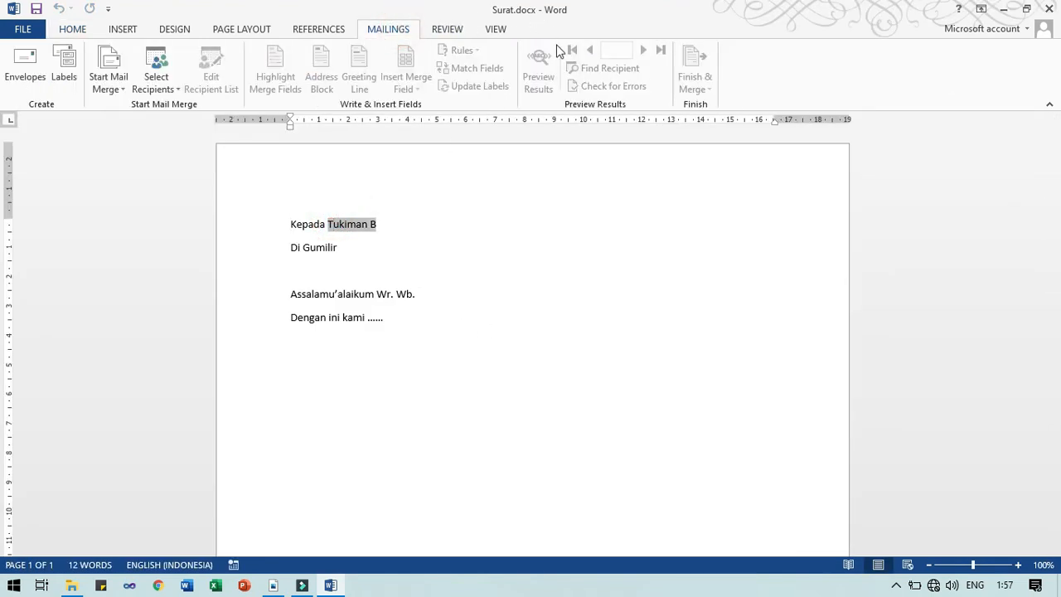
{"action": "left_click", "coordinate": [455, 244]}
{"action": "left_click_drag", "start_coordinate": [1060, 388], "coordinate": [1060, 227]}
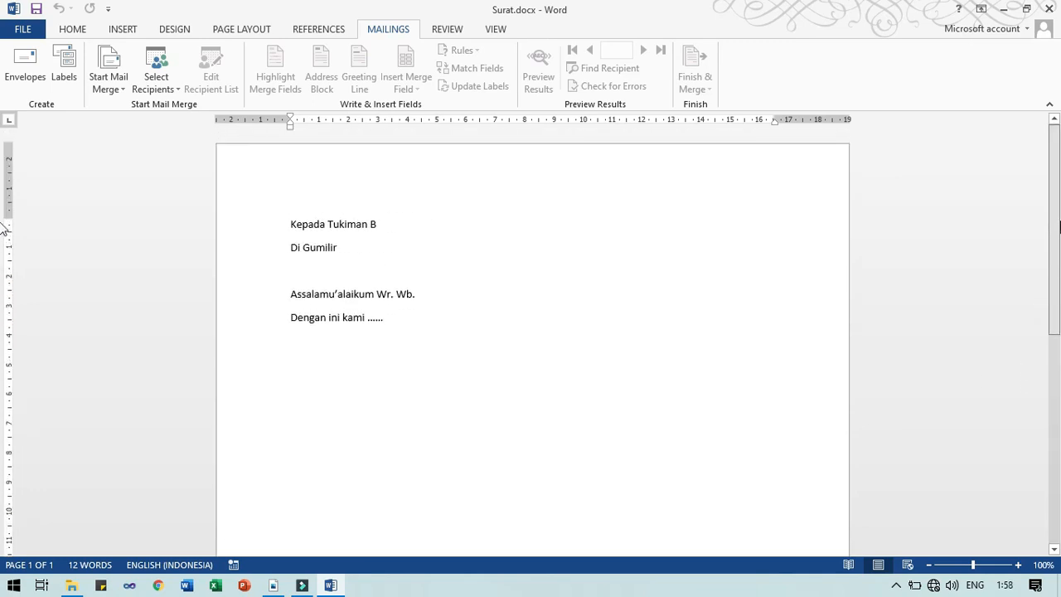
{"action": "double_click", "coordinate": [339, 223]}
{"action": "double_click", "coordinate": [320, 246]}
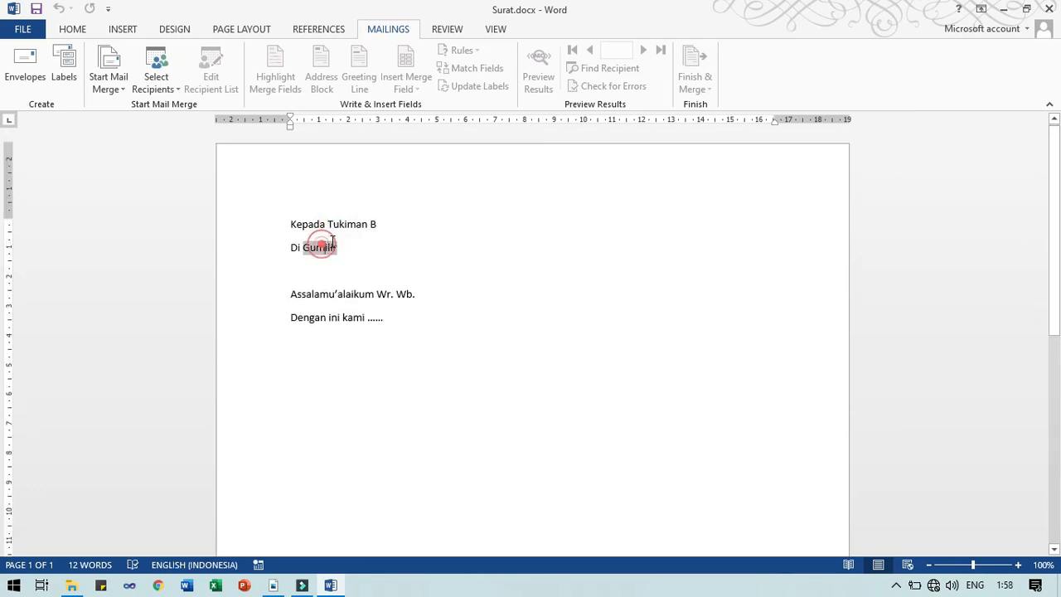
{"action": "double_click", "coordinate": [364, 224]}
{"action": "double_click", "coordinate": [324, 247]}
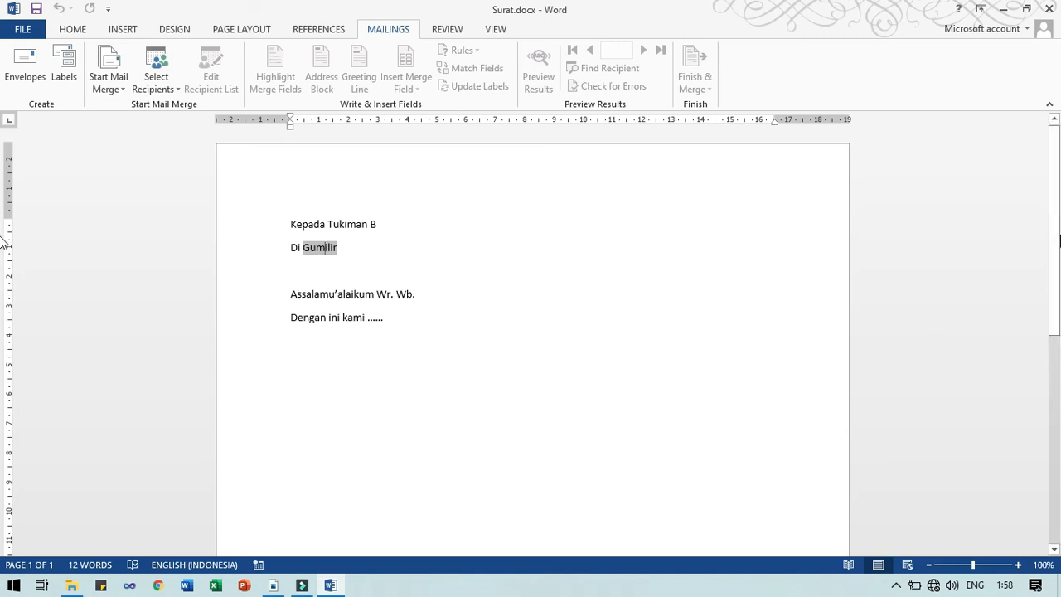
{"action": "scroll", "coordinate": [4, 273], "scroll_direction": "down", "scroll_amount": 4}
{"action": "scroll", "coordinate": [4, 274], "scroll_direction": "up", "scroll_amount": 4}
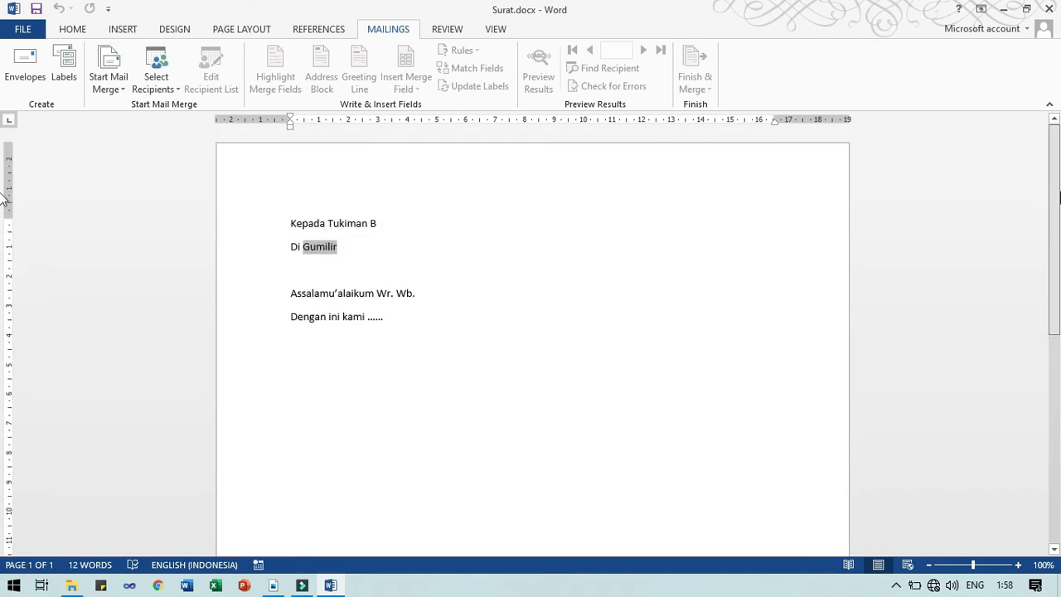
{"action": "scroll", "coordinate": [4, 217], "scroll_direction": "down", "scroll_amount": 4}
{"action": "scroll", "coordinate": [5, 217], "scroll_direction": "up", "scroll_amount": 4}
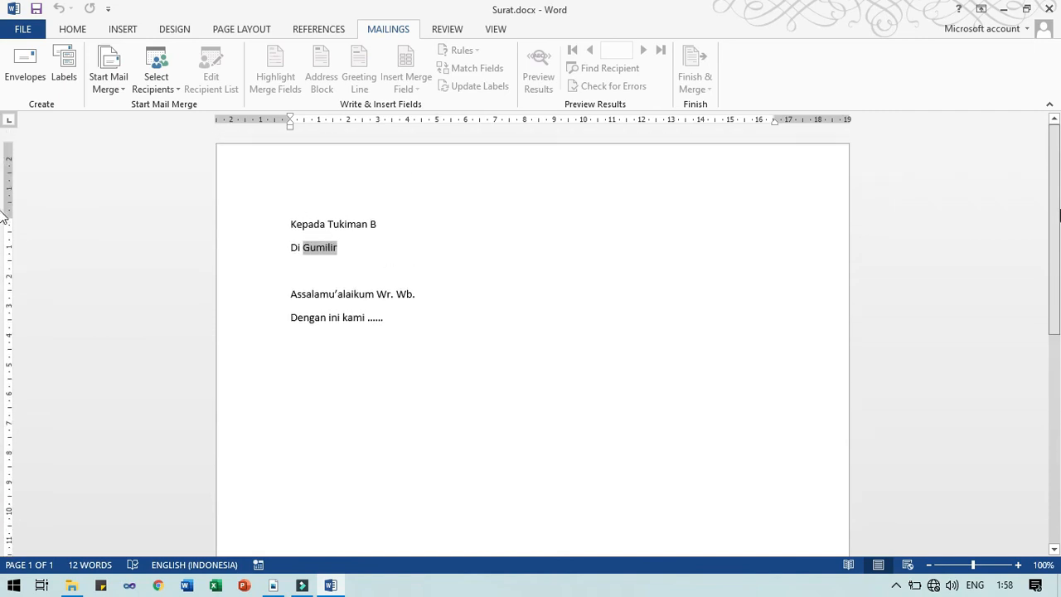
Close the Surat.docx window and cut daftar penerima surat.mdb from Latihan Mail Merge
{"action": "left_click", "coordinate": [1048, 8]}
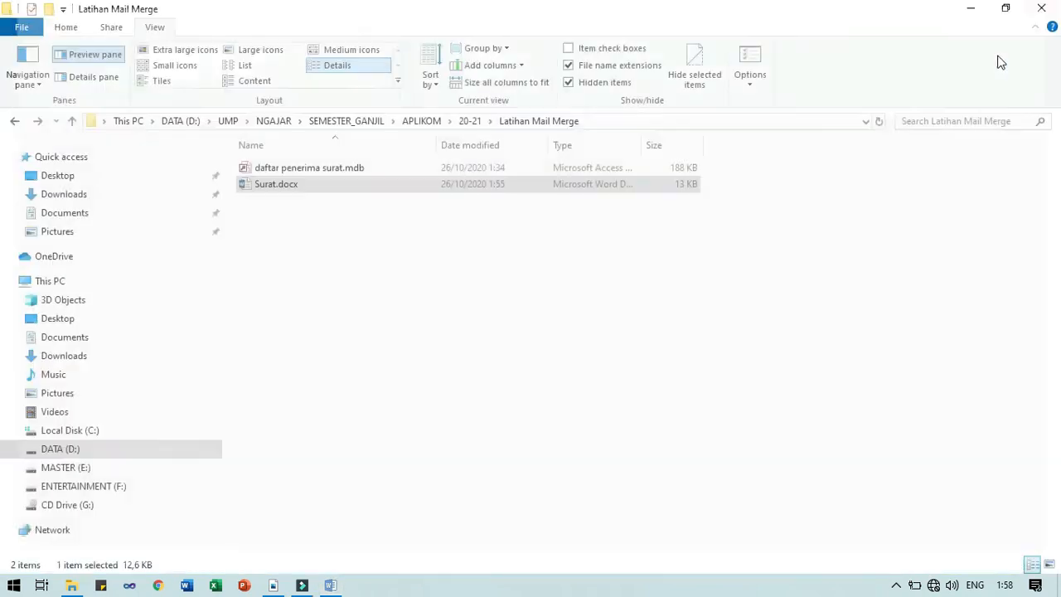
{"action": "left_click", "coordinate": [307, 172]}
{"action": "left_click_drag", "start_coordinate": [307, 178], "coordinate": [552, 123]}
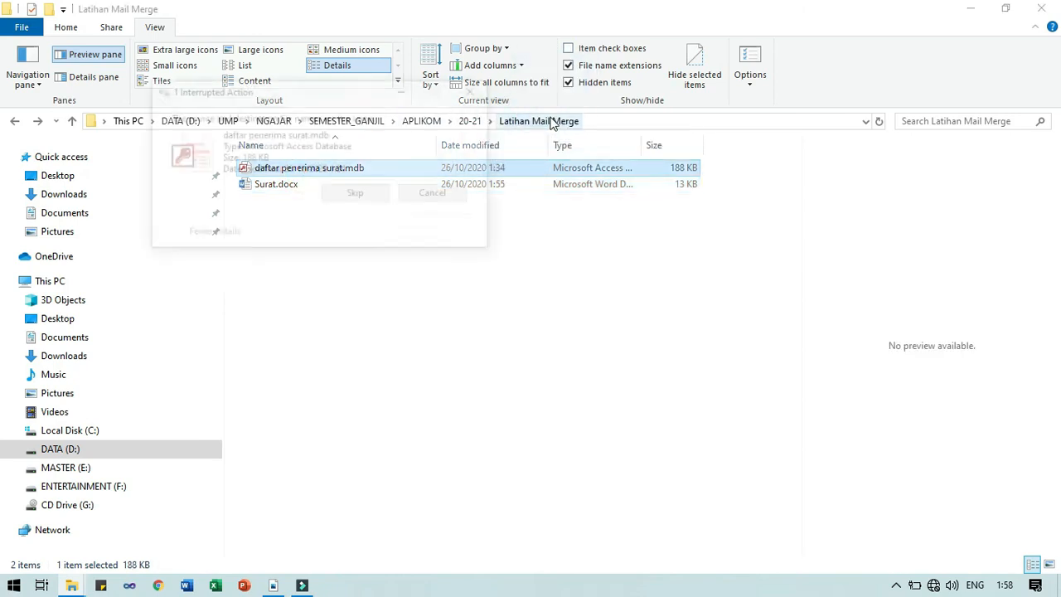
{"action": "left_click", "coordinate": [406, 190]}
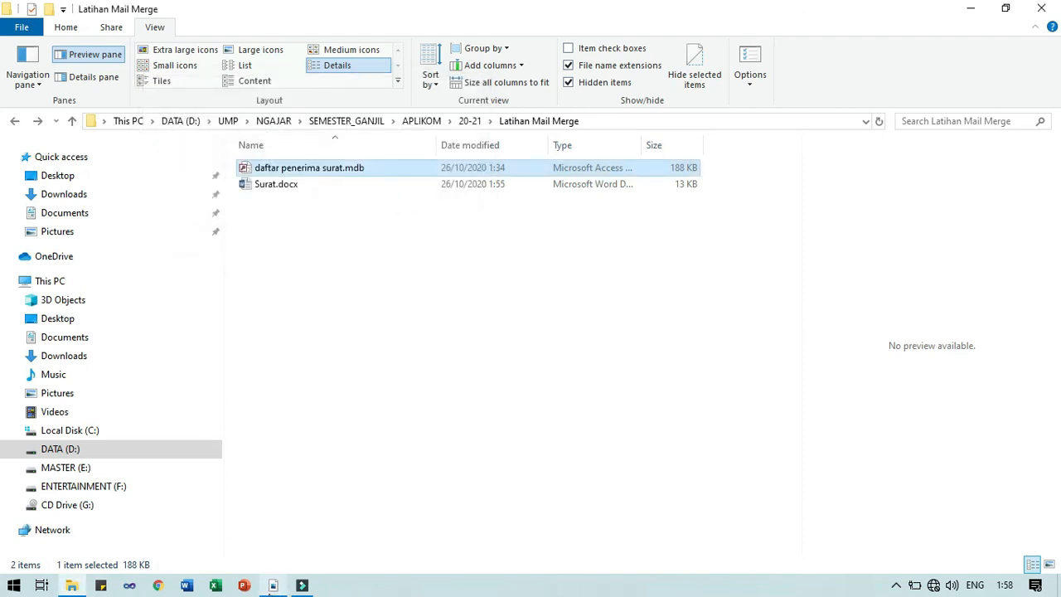
{"action": "right_click", "coordinate": [305, 174]}
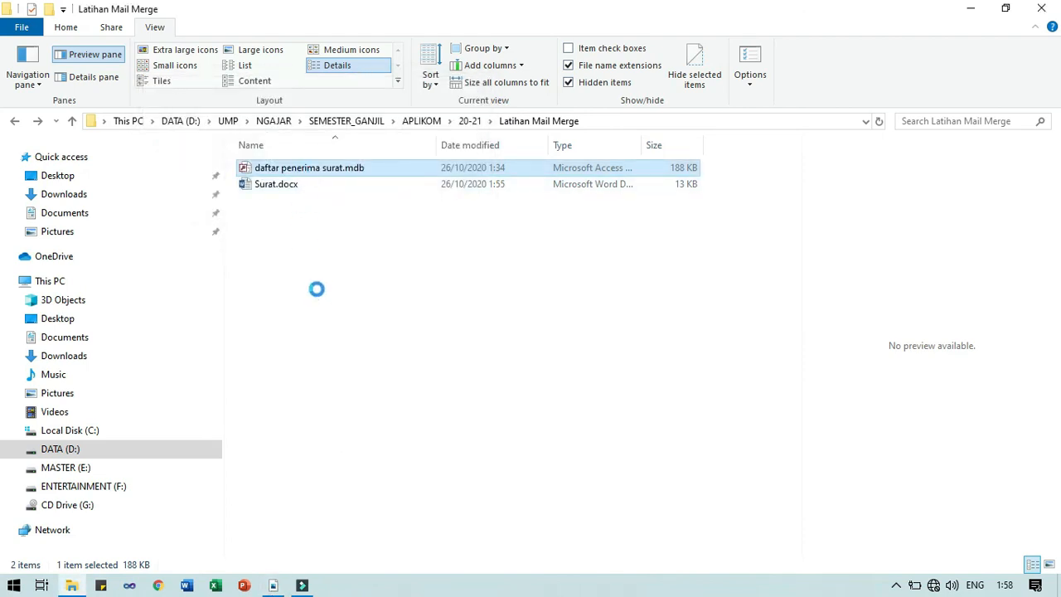
{"action": "left_click", "coordinate": [341, 444]}
{"action": "left_click", "coordinate": [343, 434]}
Paste the database into the 20-21 folder and reopen Latihan Mail Merge
{"action": "left_click", "coordinate": [520, 122]}
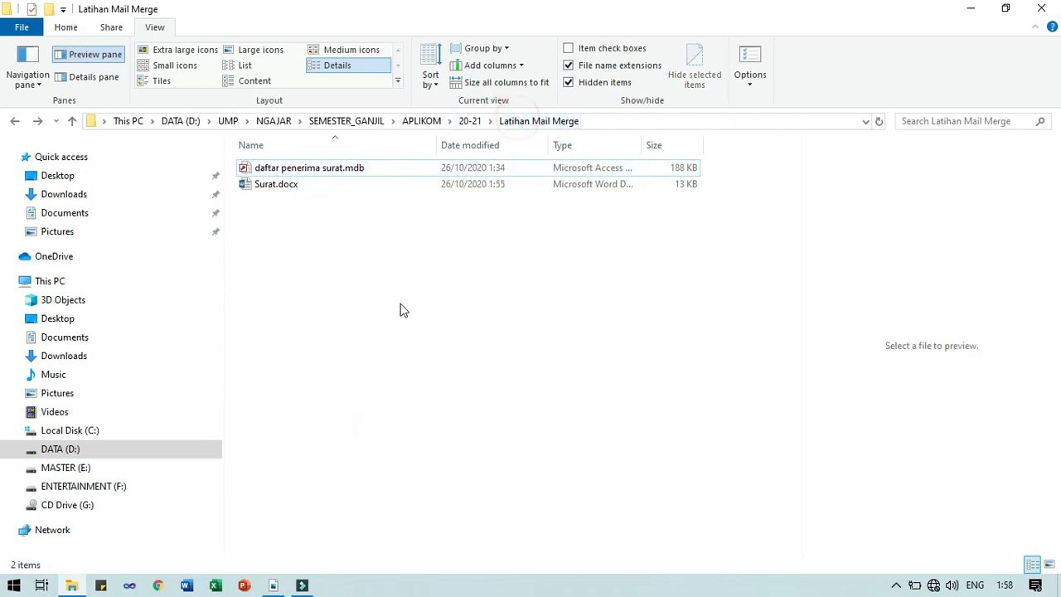
{"action": "left_click", "coordinate": [470, 122]}
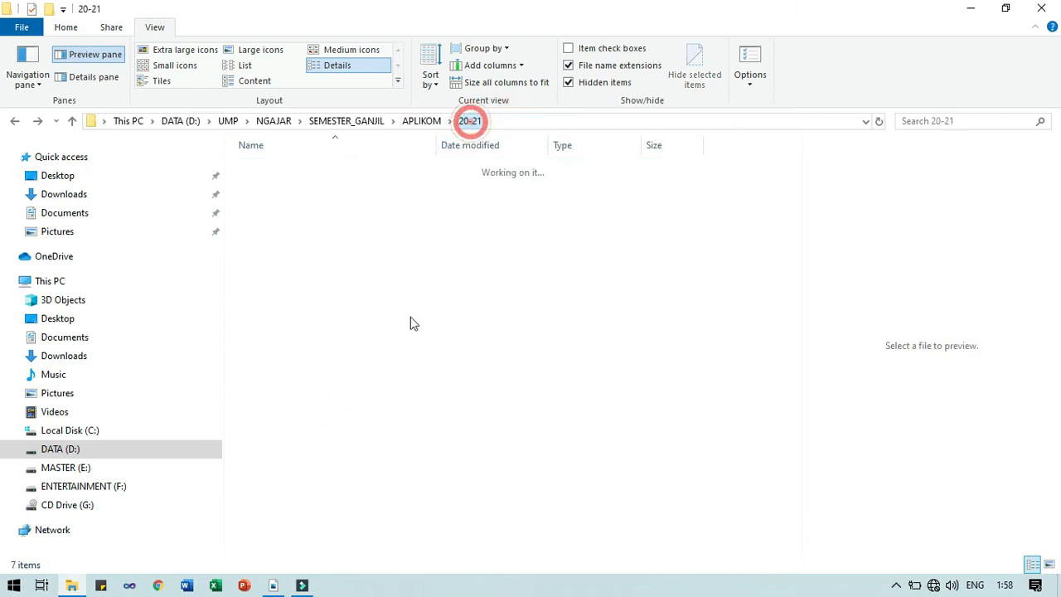
{"action": "right_click", "coordinate": [447, 395]}
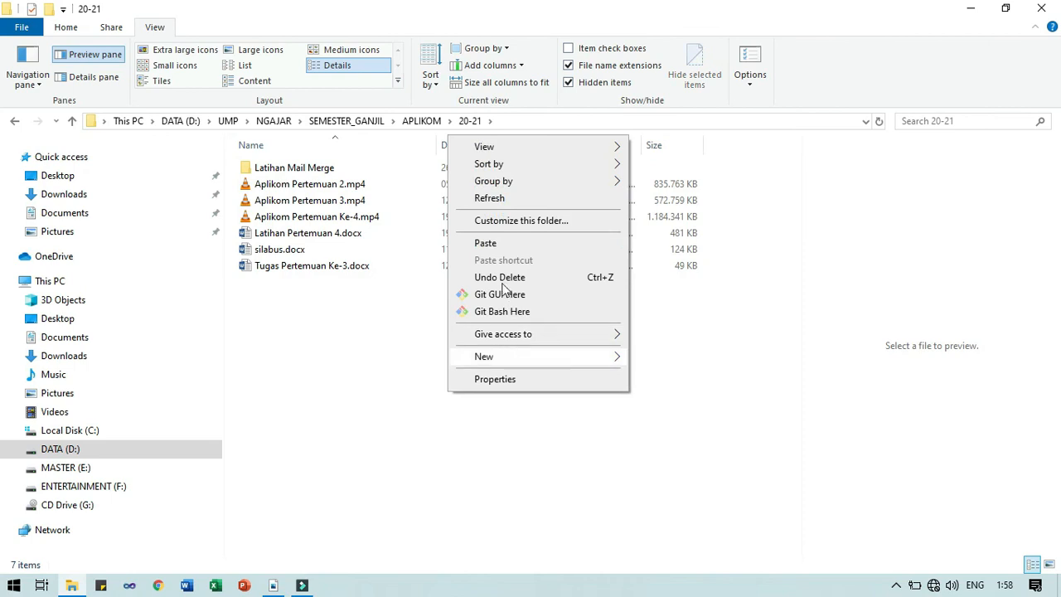
{"action": "left_click", "coordinate": [486, 243]}
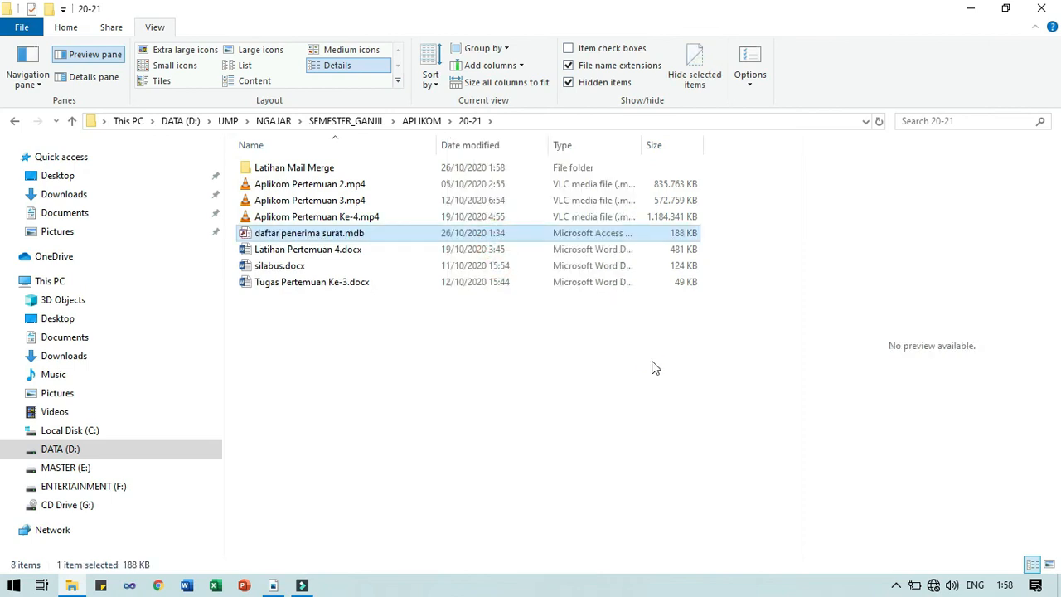
{"action": "double_click", "coordinate": [338, 171]}
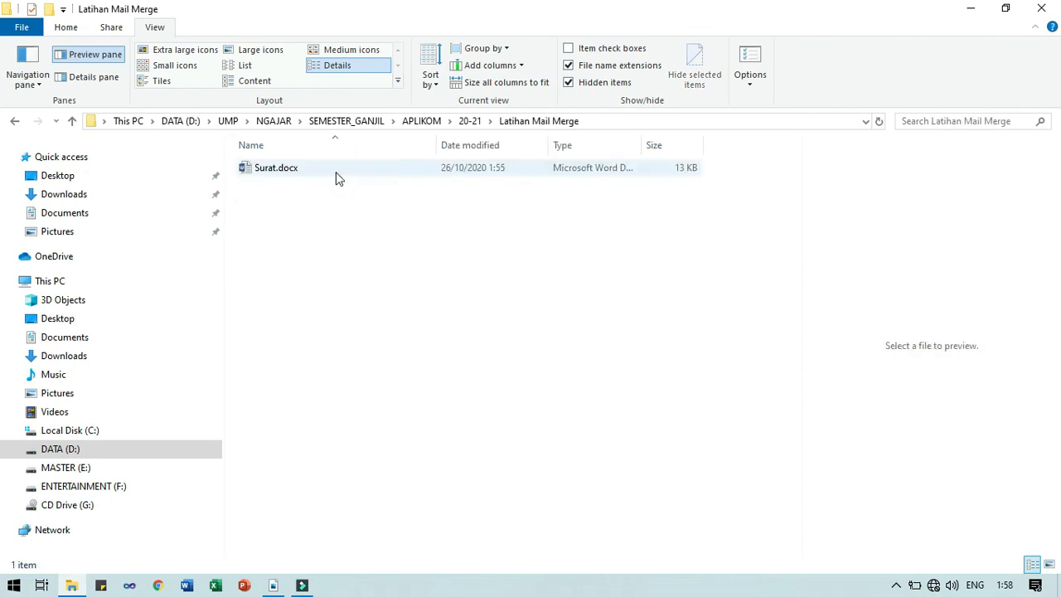
Open Surat.docx, accept the SQL query, and dismiss the missing-data errors to find its source
{"action": "double_click", "coordinate": [304, 174]}
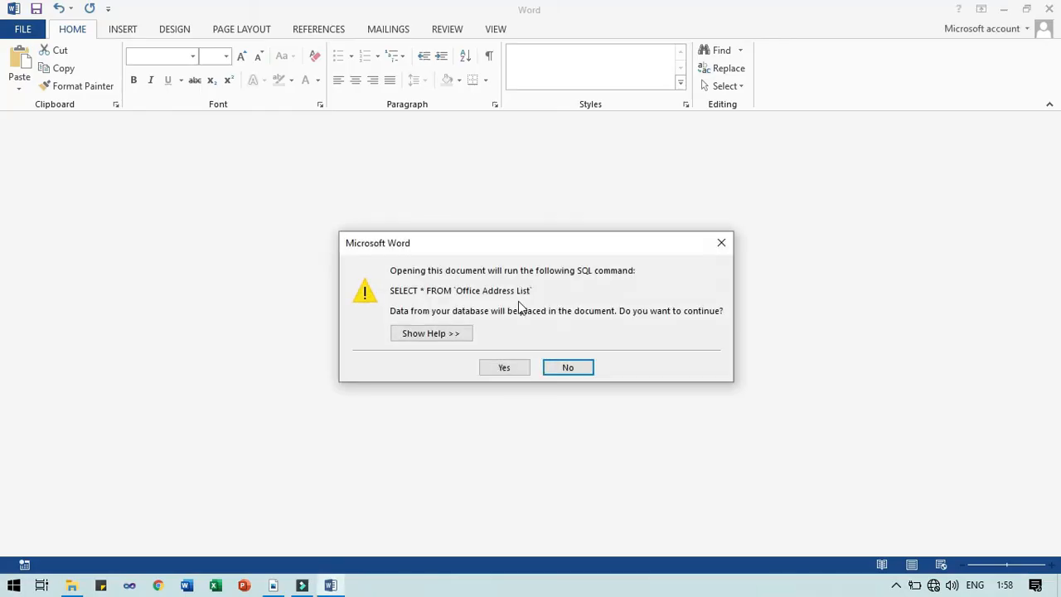
{"action": "left_click", "coordinate": [524, 367]}
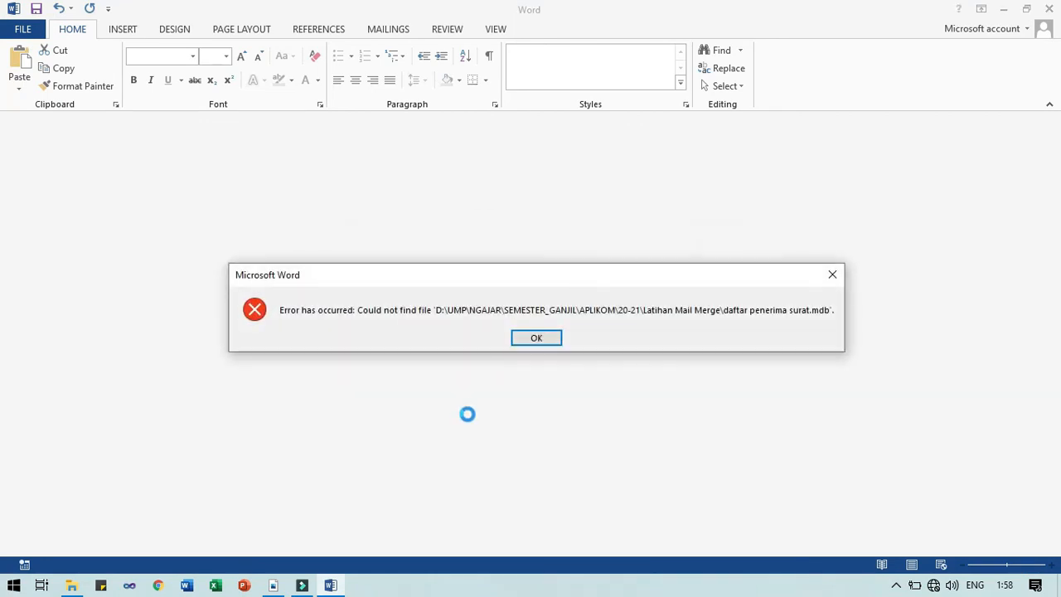
{"action": "left_click", "coordinate": [550, 344]}
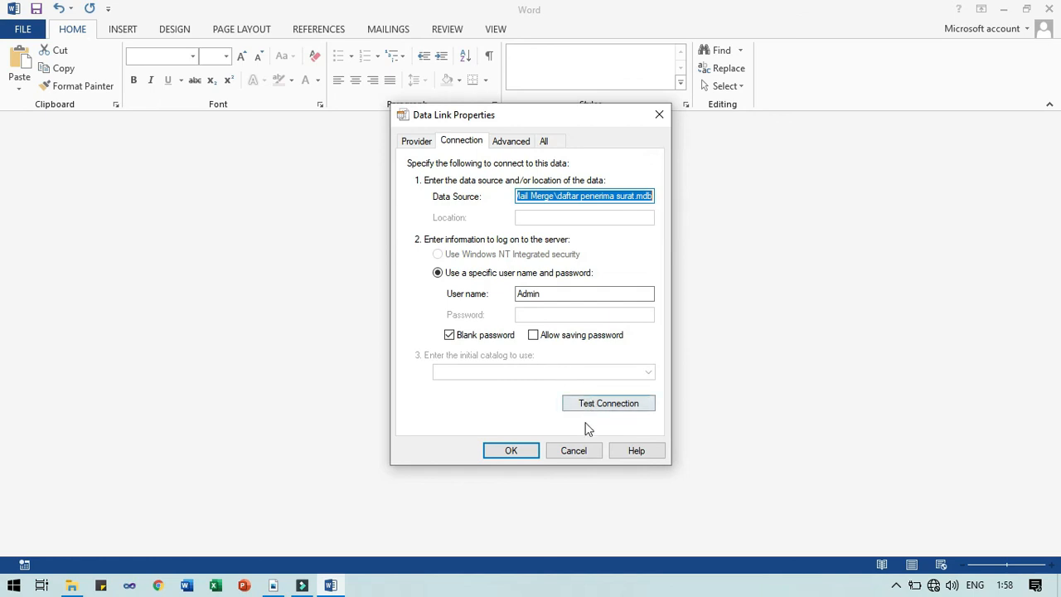
{"action": "left_click", "coordinate": [583, 450]}
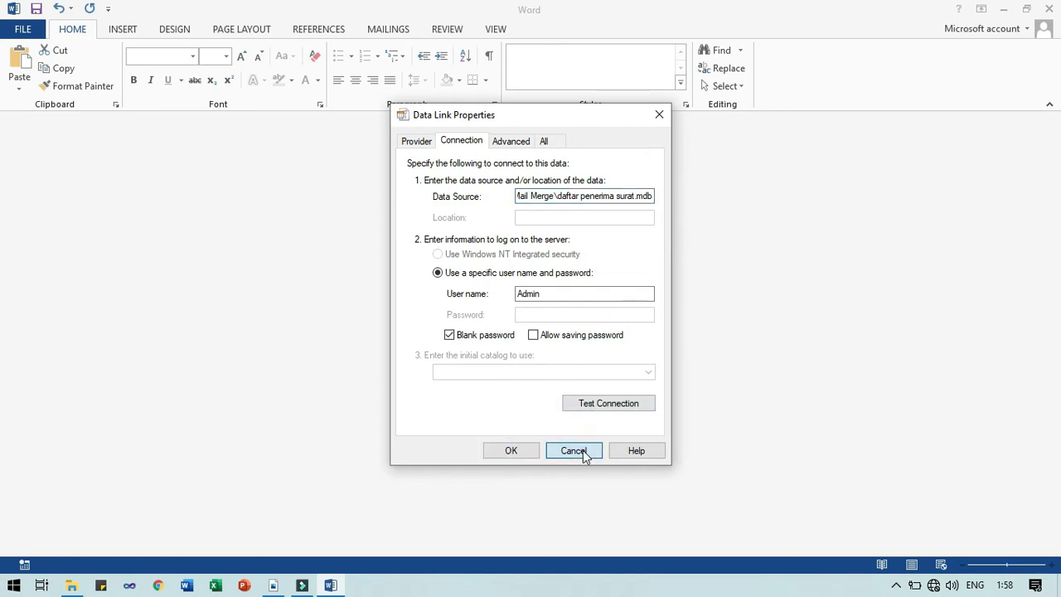
{"action": "left_click", "coordinate": [551, 342]}
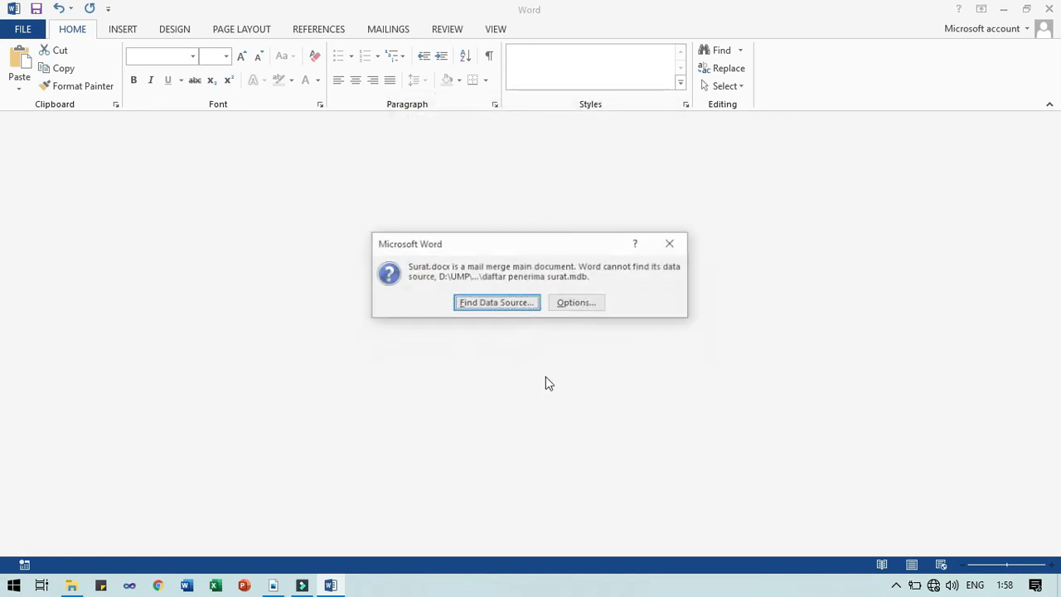
{"action": "left_click", "coordinate": [515, 303]}
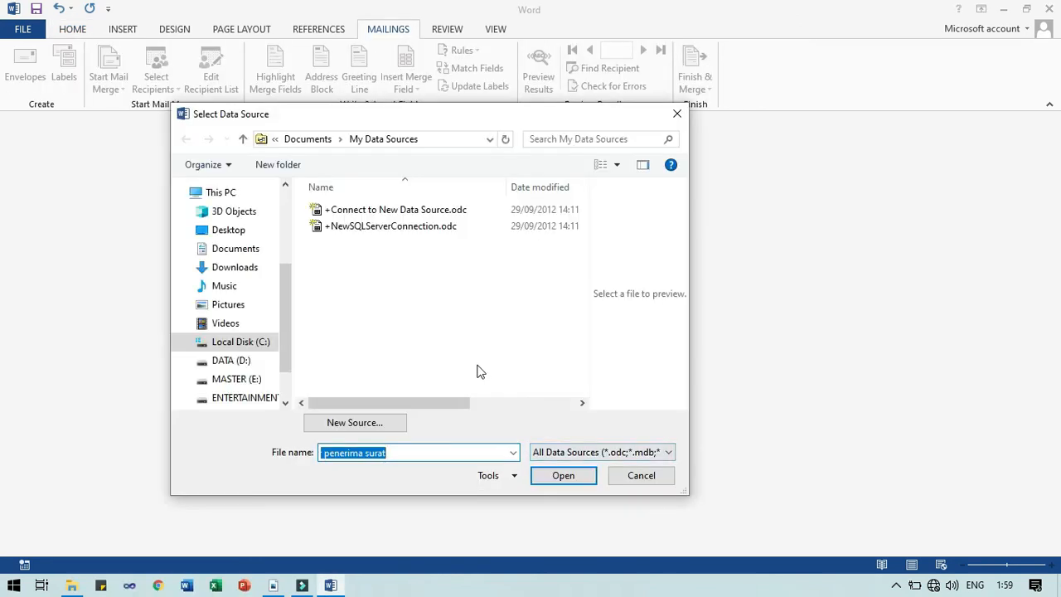
Browse the data source dialog to D:\UMP\NGAJAR
{"action": "left_click", "coordinate": [253, 360]}
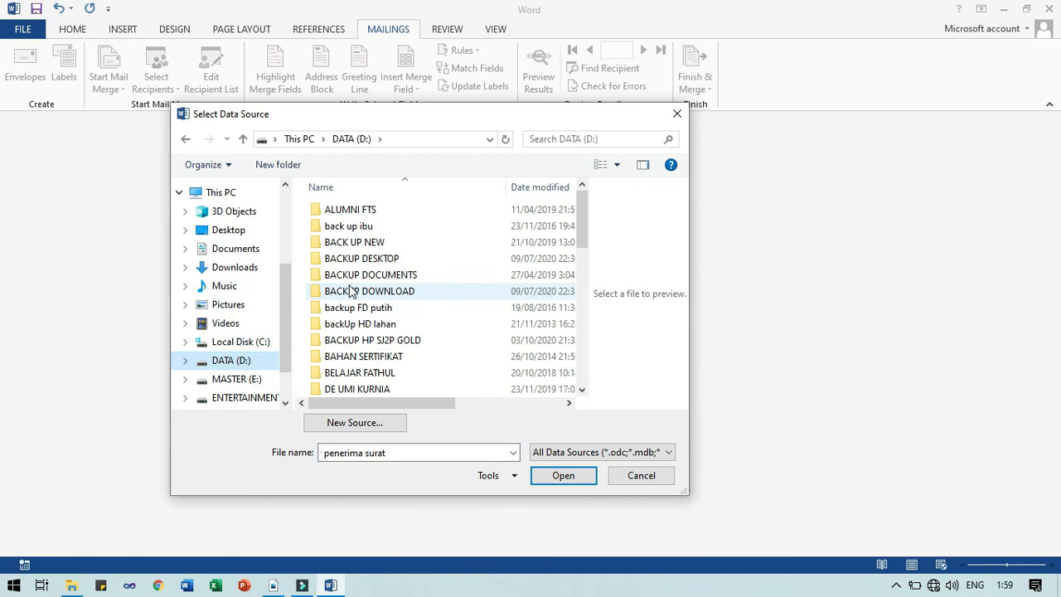
{"action": "left_click", "coordinate": [349, 286]}
{"action": "key", "text": "u"}
{"action": "key", "text": "Return"}
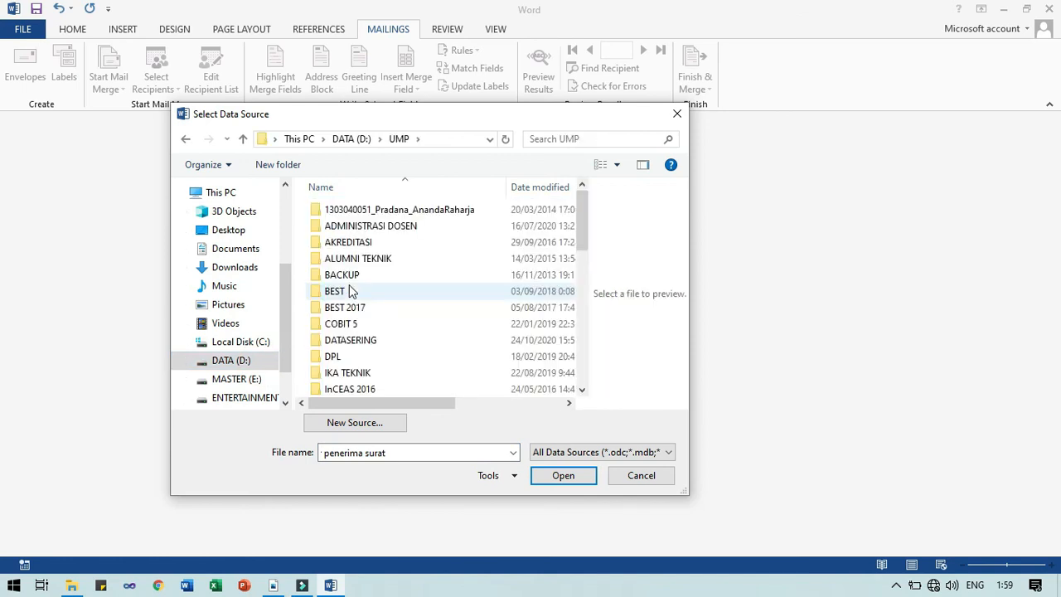
{"action": "key", "text": "n"}
{"action": "key", "text": "Return"}
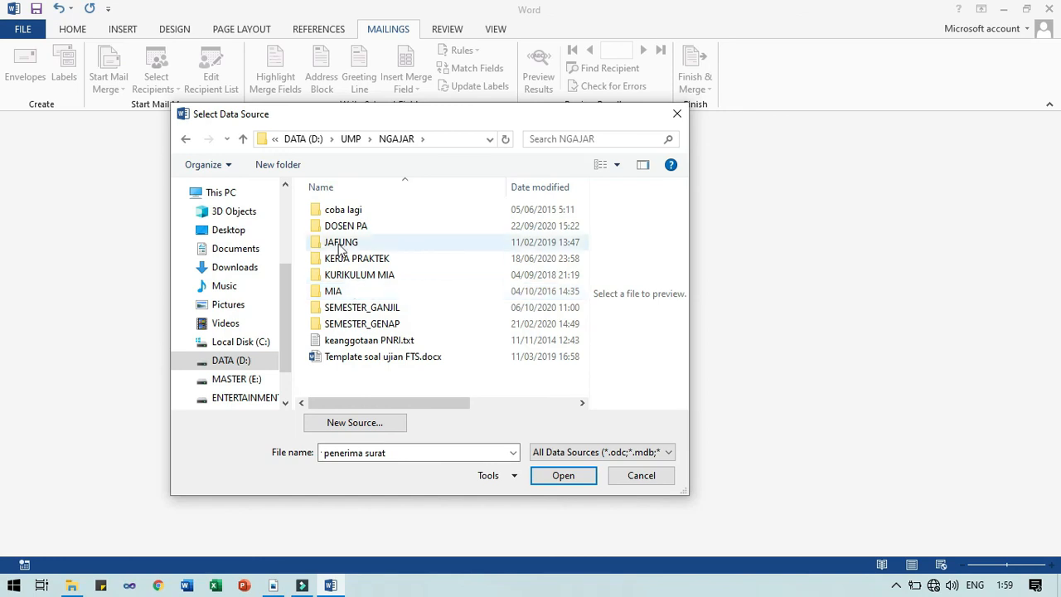
Go into SEMESTER_GANJIL\APLIKOM\20-21 and select daftar penerima surat.mdb
{"action": "left_click", "coordinate": [363, 310]}
{"action": "double_click", "coordinate": [365, 311]}
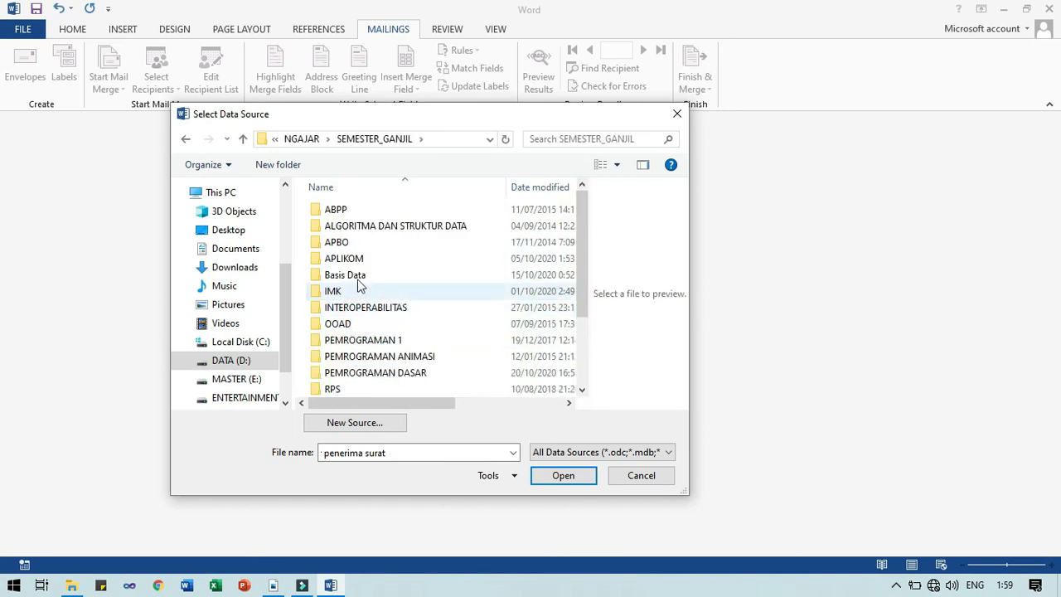
{"action": "double_click", "coordinate": [358, 256]}
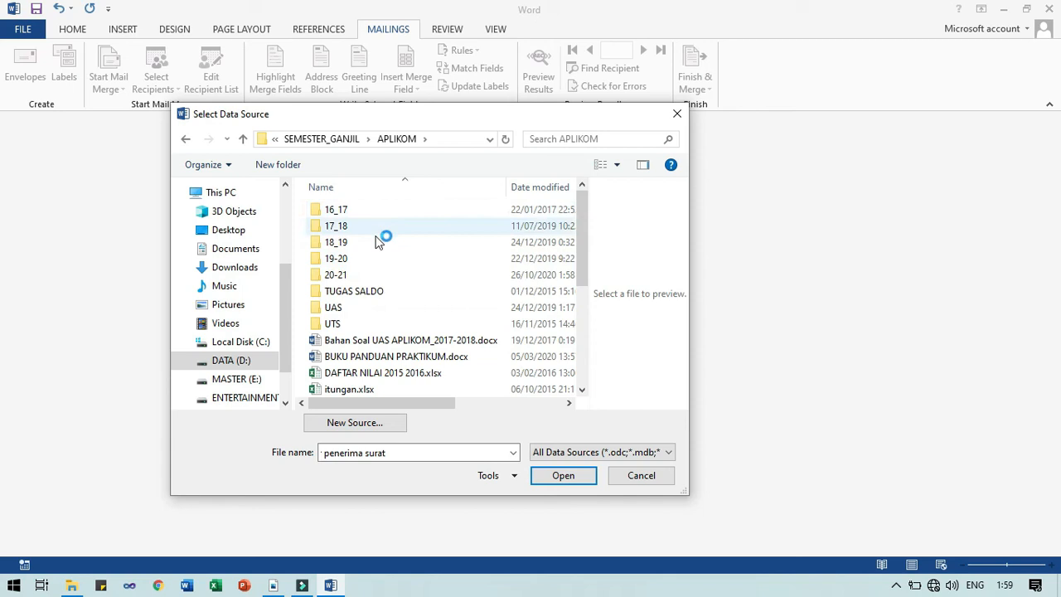
{"action": "double_click", "coordinate": [342, 277]}
{"action": "left_click", "coordinate": [343, 226]}
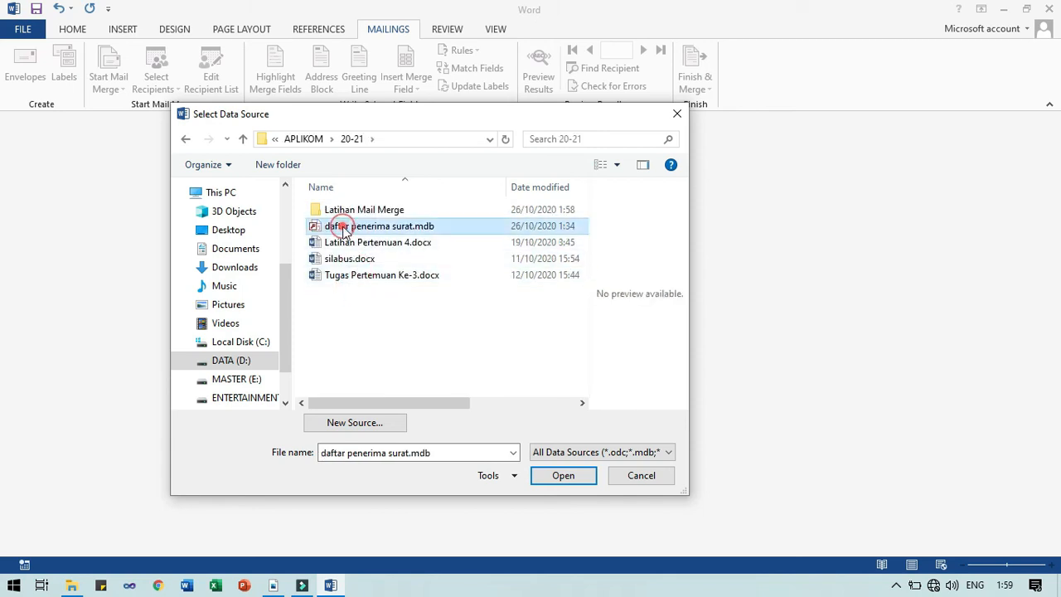
{"action": "double_click", "coordinate": [351, 209]}
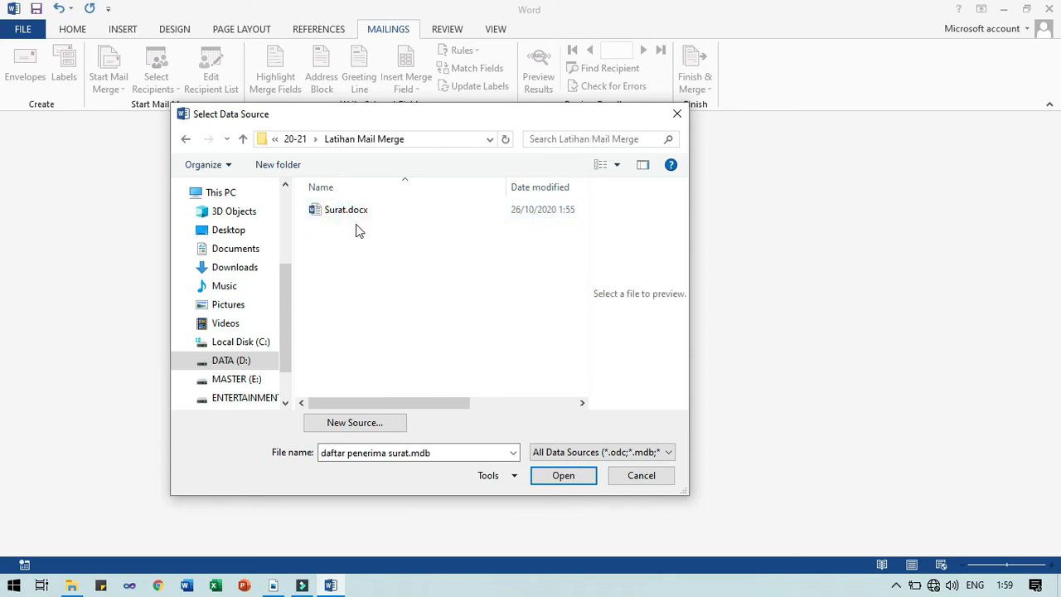
{"action": "left_click", "coordinate": [292, 139]}
{"action": "left_click", "coordinate": [340, 228]}
Attach daftar penerima surat.mdb and preview the merged letter through recipient record 4
{"action": "left_click", "coordinate": [560, 475]}
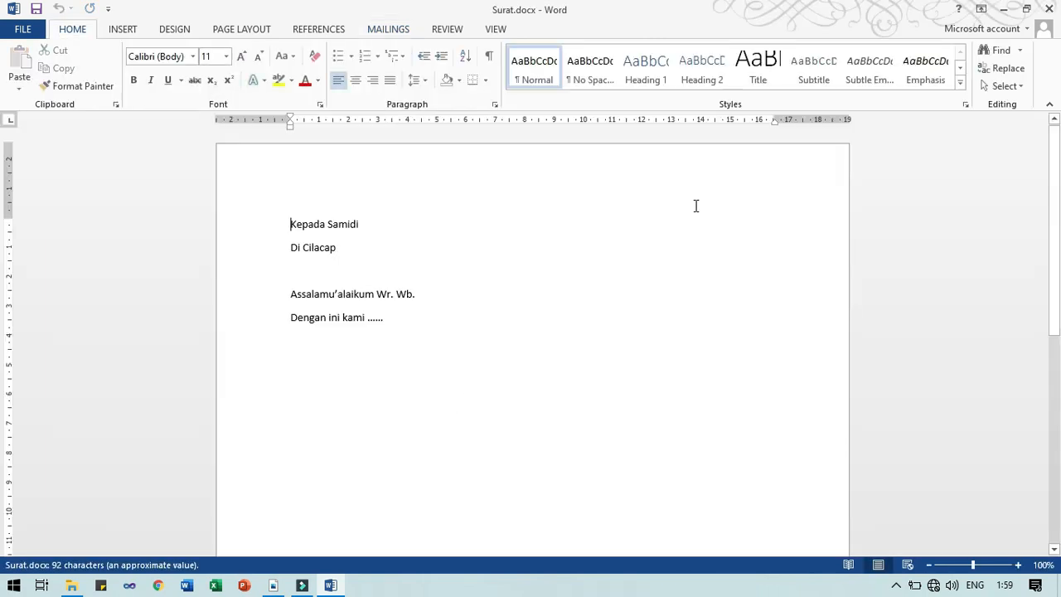
{"action": "left_click", "coordinate": [386, 29]}
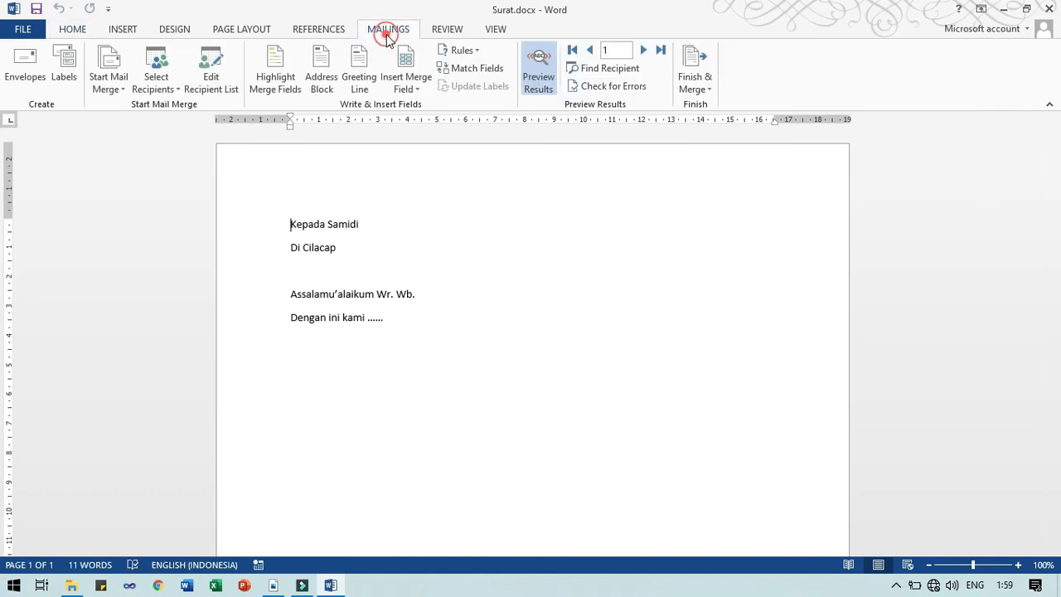
{"action": "left_click", "coordinate": [537, 76]}
{"action": "left_click", "coordinate": [542, 82]}
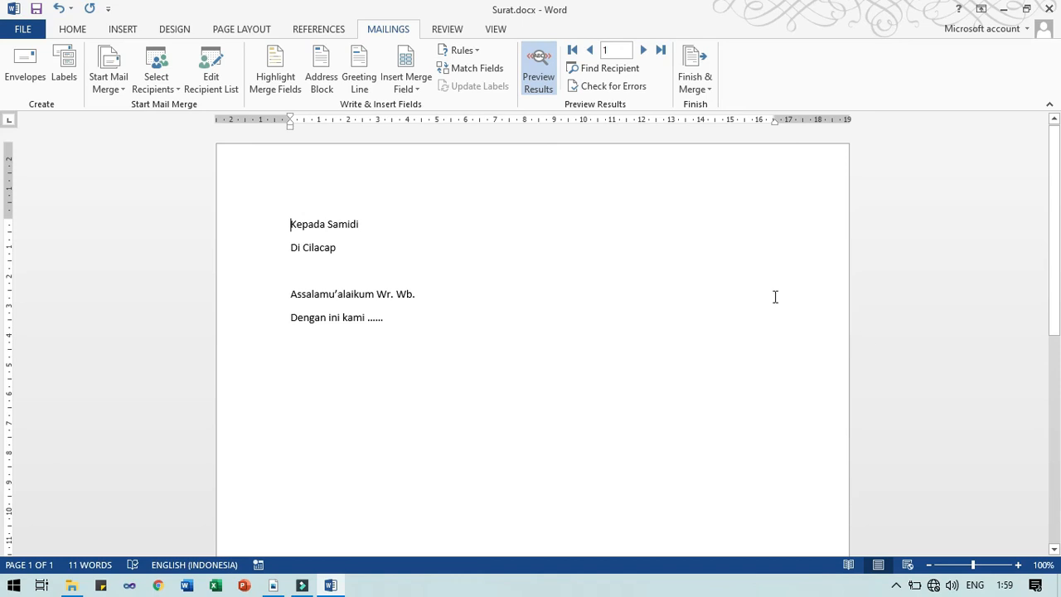
{"action": "left_click", "coordinate": [644, 50]}
{"action": "left_click", "coordinate": [644, 49]}
{"action": "left_click", "coordinate": [645, 50]}
Toggle record 4 between «Nama»/«Alamat» fields and merged data, then close the letter
{"action": "left_click", "coordinate": [532, 64]}
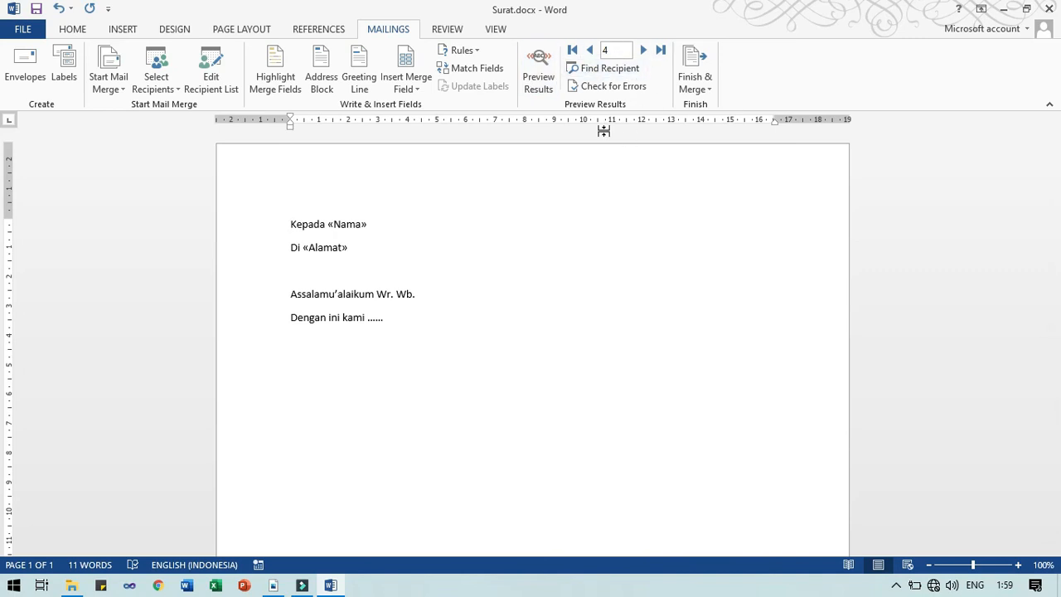
{"action": "left_click", "coordinate": [547, 79]}
{"action": "left_click", "coordinate": [547, 80]}
{"action": "left_click", "coordinate": [547, 79]}
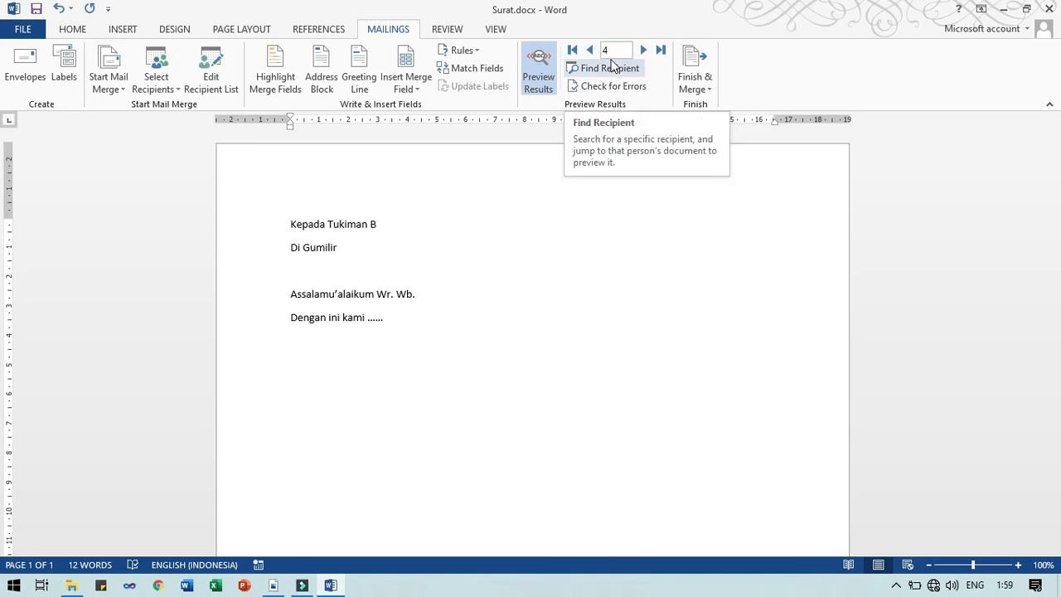
{"action": "left_click", "coordinate": [1049, 8]}
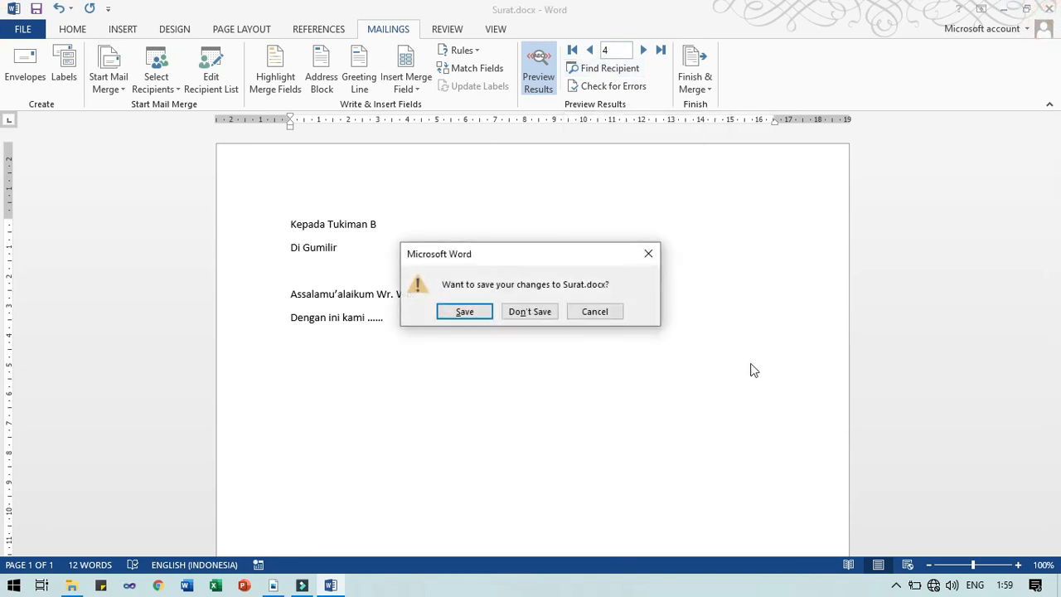
Discard the letter's changes, drag the .mdb from 20-21 into Latihan Mail Merge, and reopen Surat.docx
{"action": "left_click", "coordinate": [517, 318]}
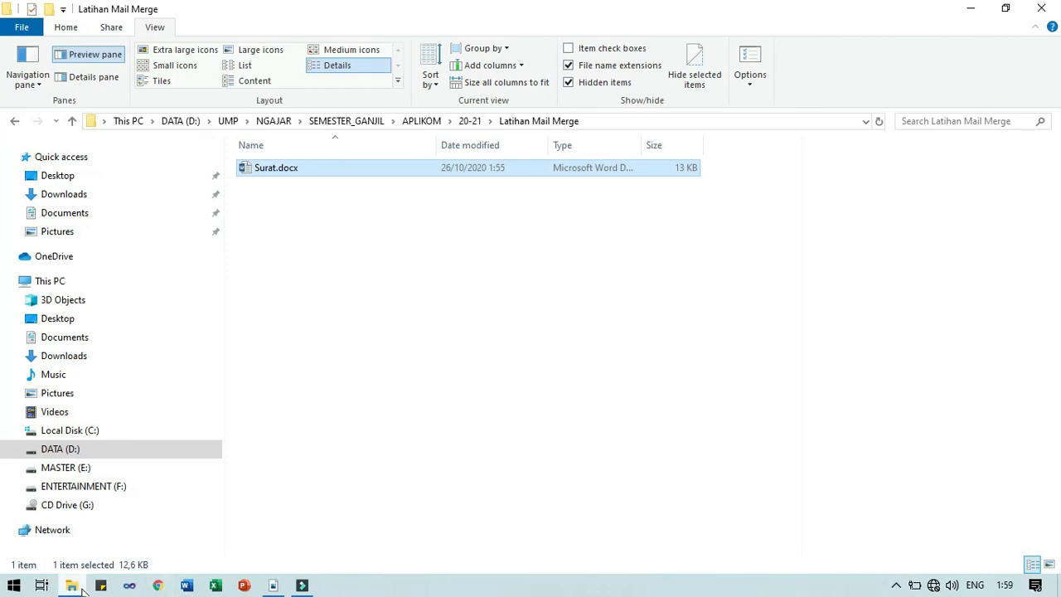
{"action": "left_click", "coordinate": [470, 121]}
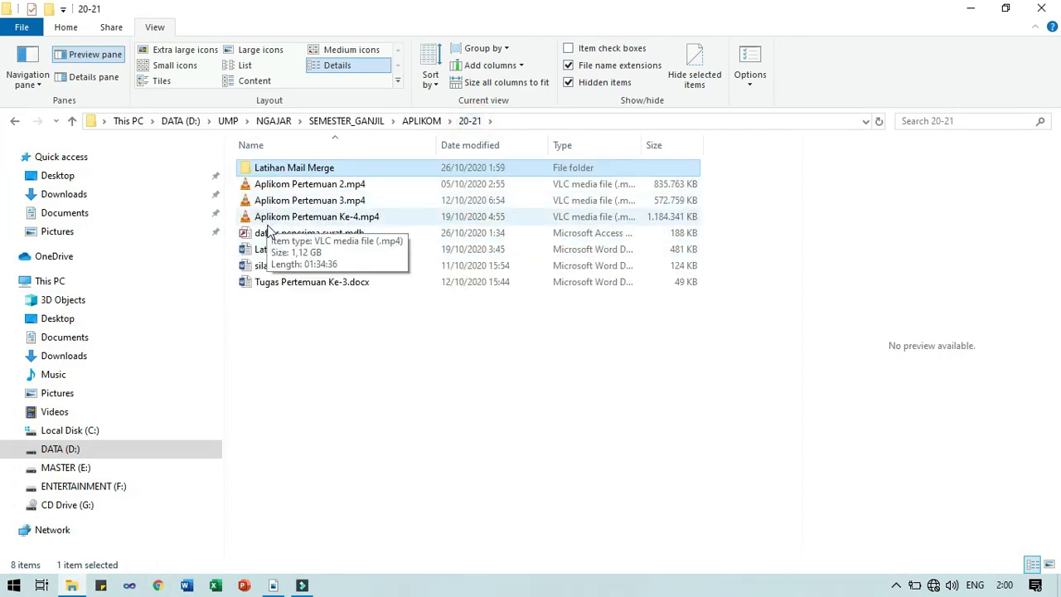
{"action": "left_click_drag", "start_coordinate": [269, 235], "coordinate": [292, 170]}
{"action": "double_click", "coordinate": [291, 169]}
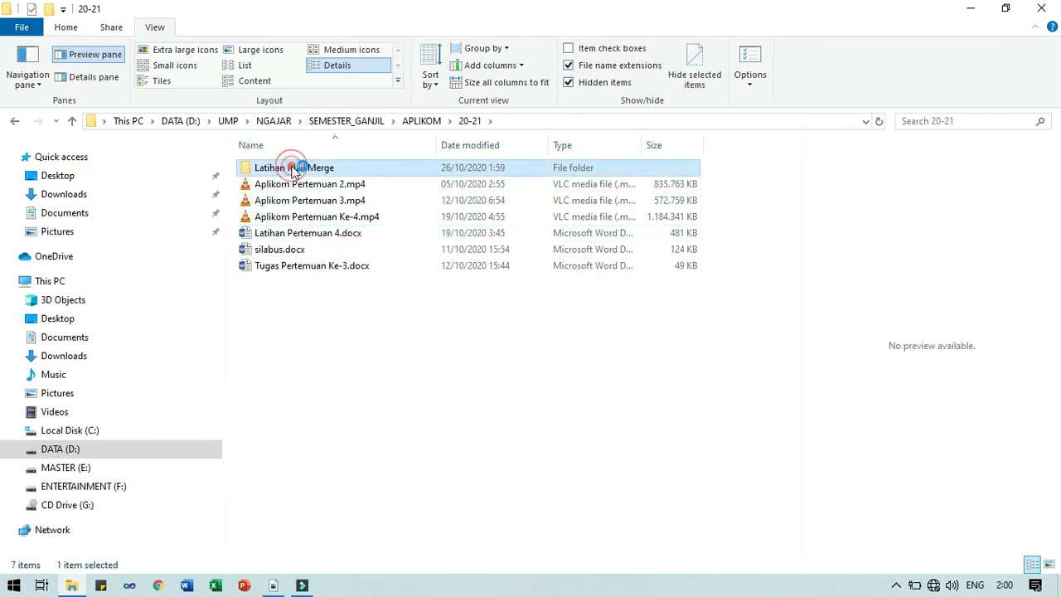
{"action": "double_click", "coordinate": [277, 183]}
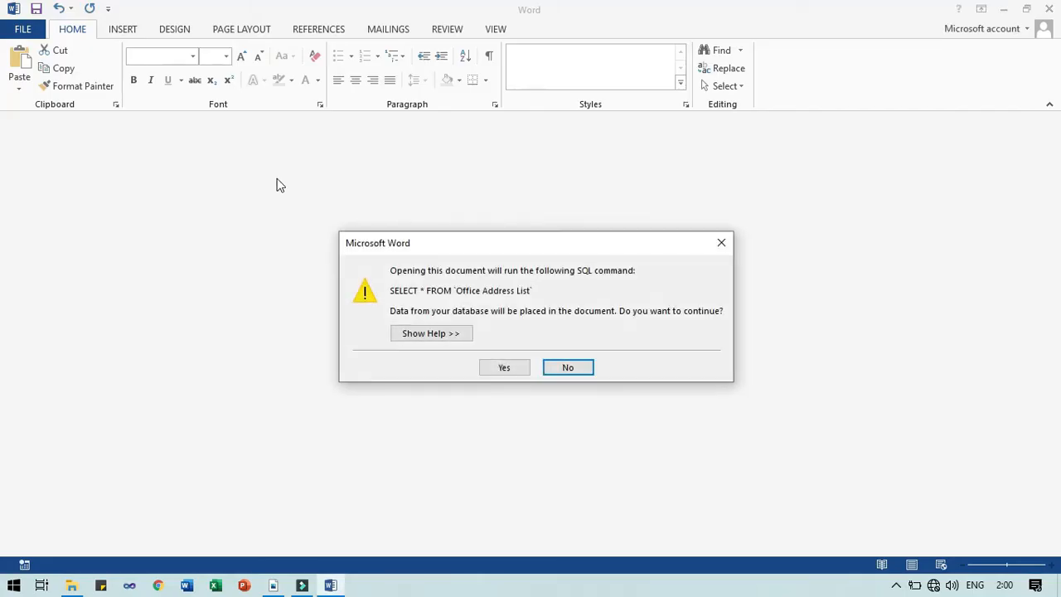
Accept the SQL query, then step the MAILINGS preview to record 5 and back to 4
{"action": "key", "text": "Left"}
{"action": "key", "text": "Return"}
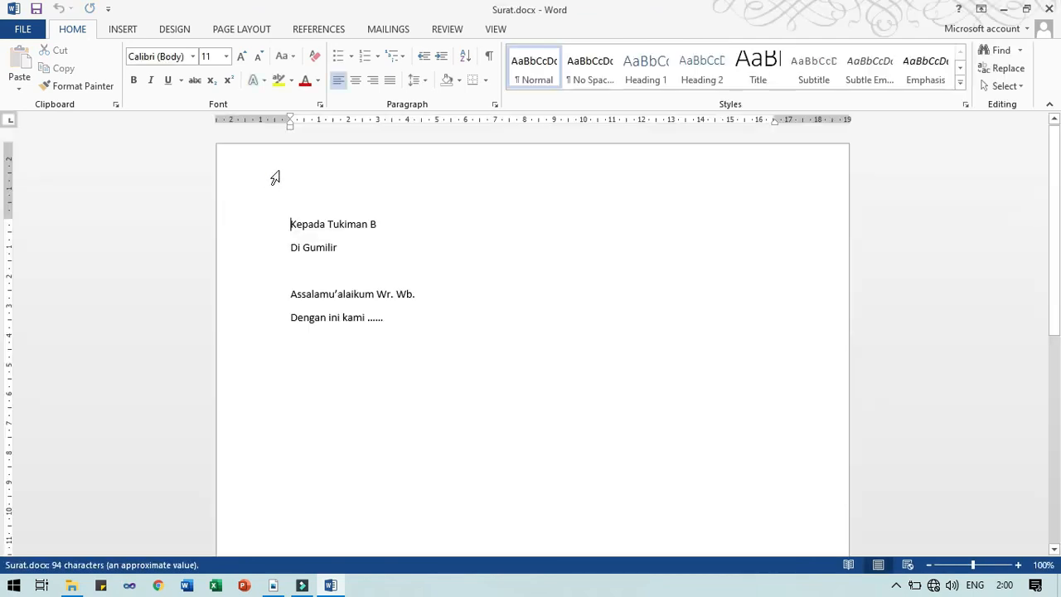
{"action": "left_click", "coordinate": [403, 33]}
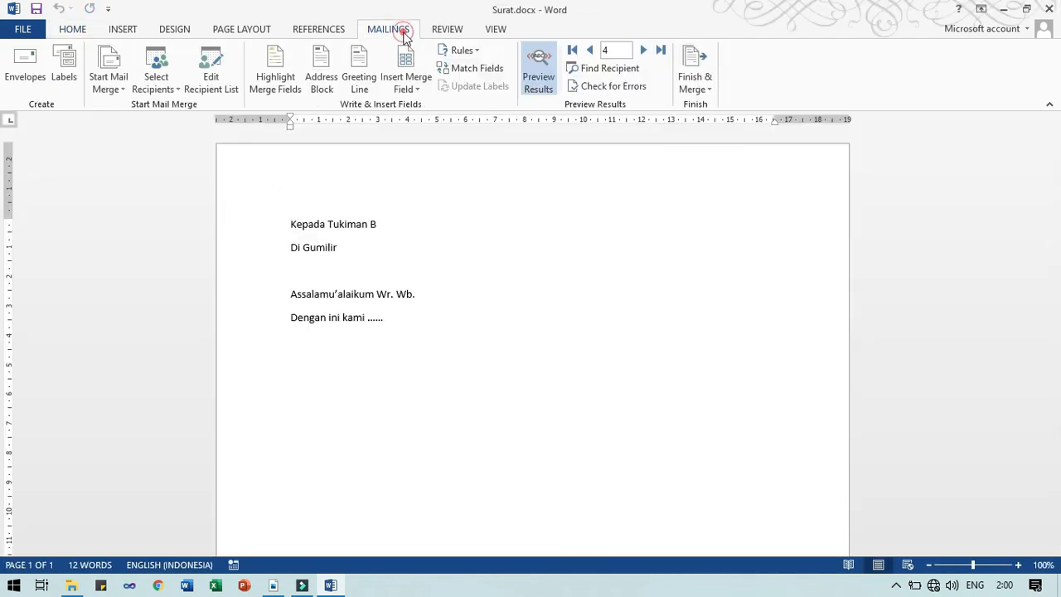
{"action": "left_click", "coordinate": [642, 50]}
{"action": "left_click", "coordinate": [589, 50]}
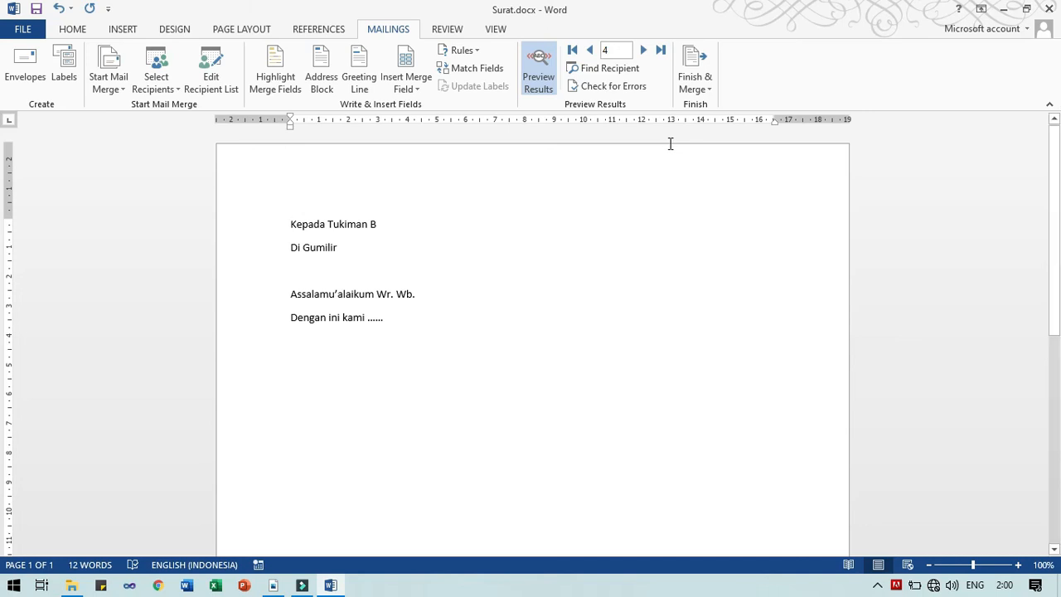
Launch Excel via Start search 'exc', then cancel the Excel 2019 startup
{"action": "key", "text": "super"}
{"action": "type", "text": "ex"}
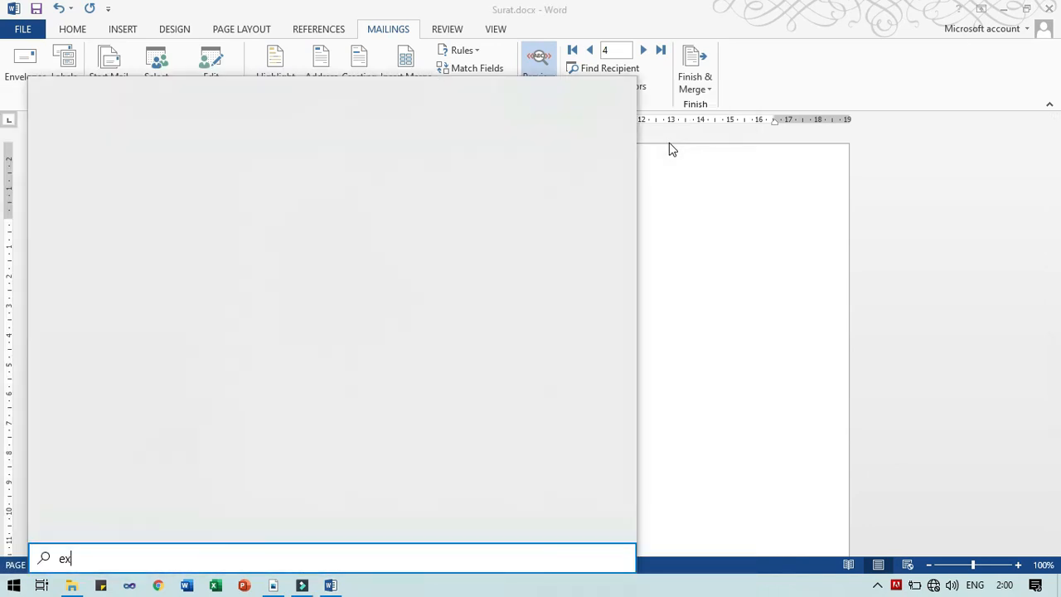
{"action": "type", "text": "c"}
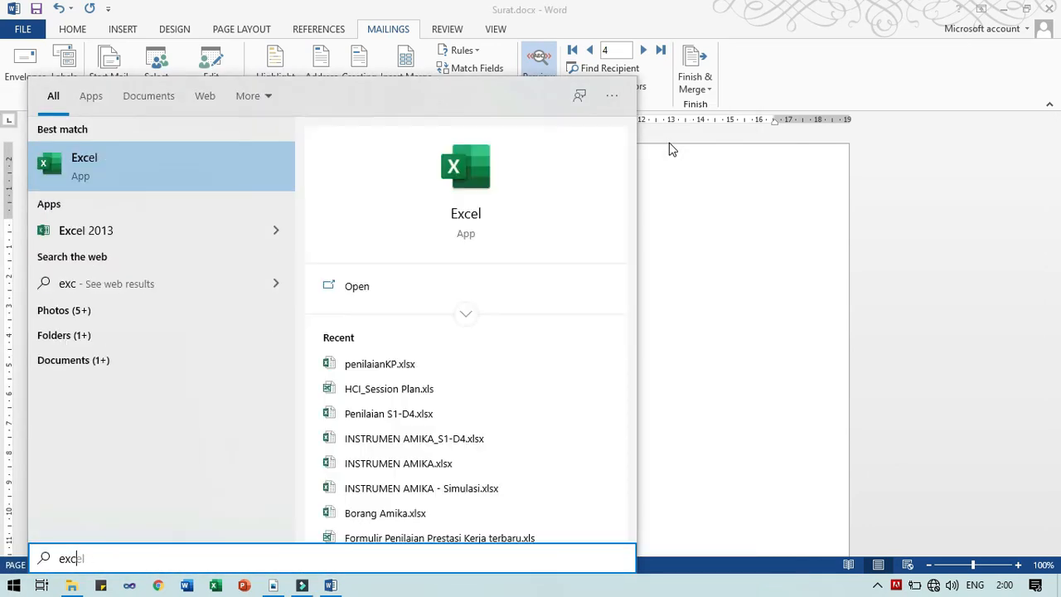
{"action": "key", "text": "Return"}
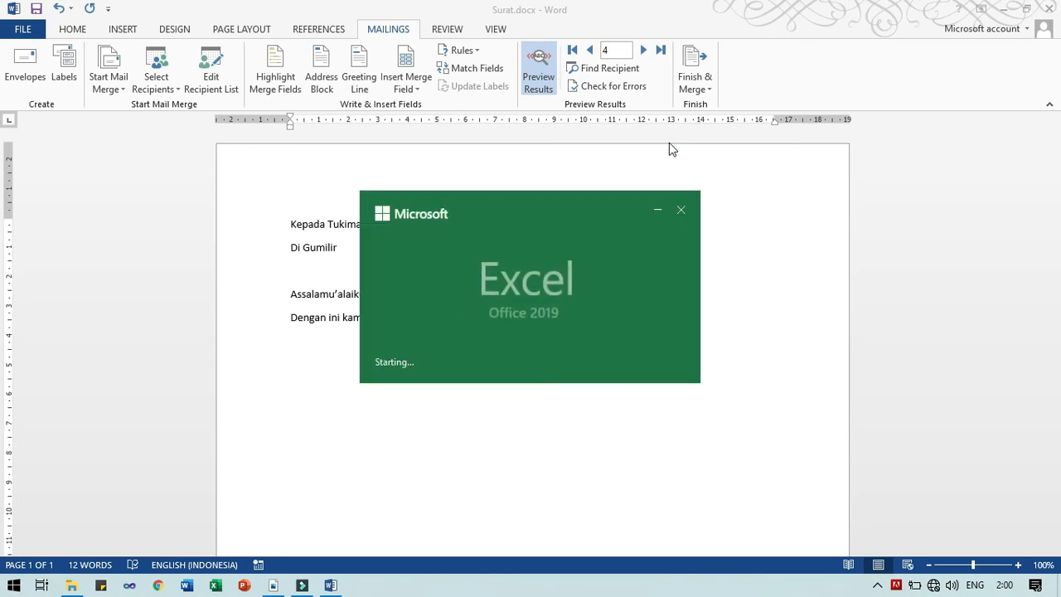
{"action": "left_click", "coordinate": [686, 213]}
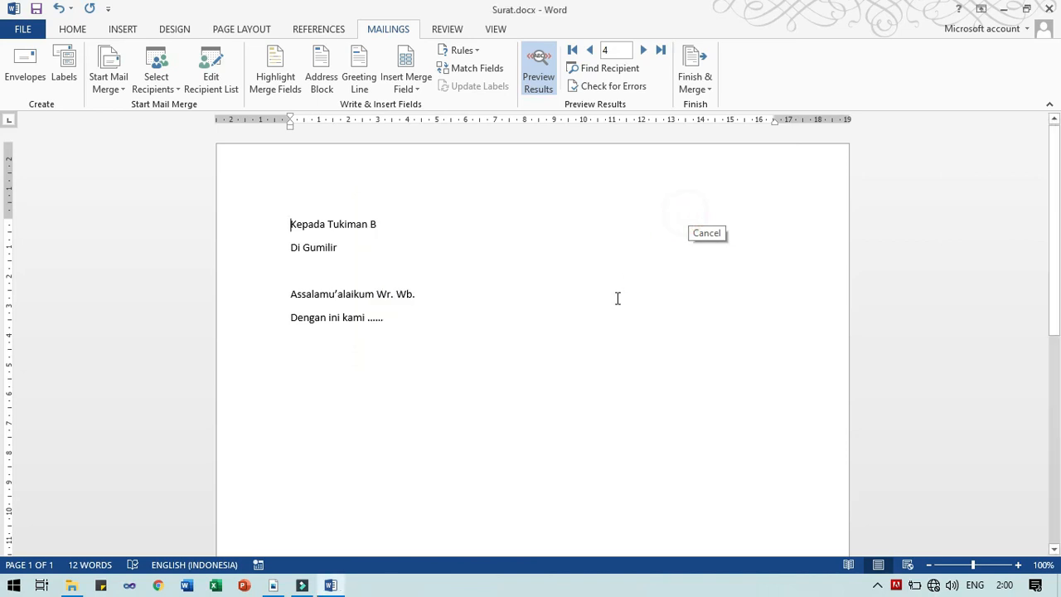
Launch Excel 2013 from Start search and create a blank workbook
{"action": "key", "text": "super"}
{"action": "type", "text": "exc"}
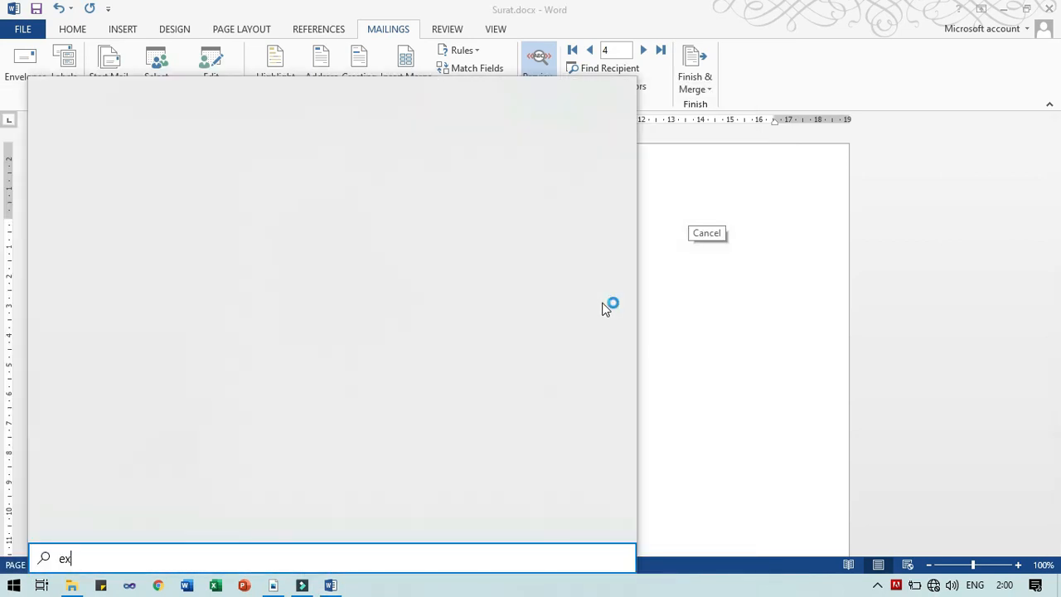
{"action": "key", "text": "Down"}
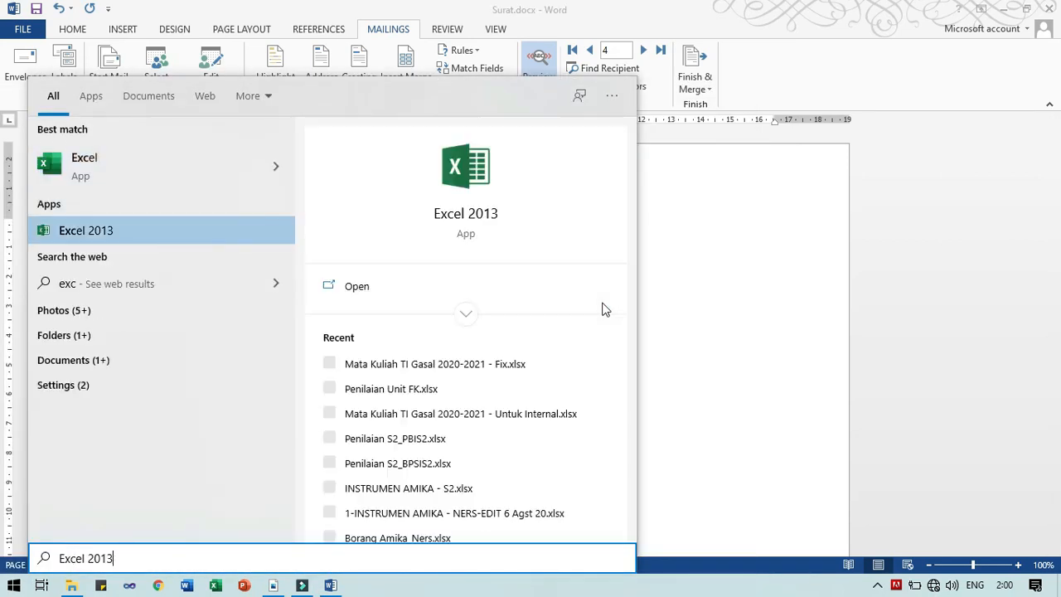
{"action": "key", "text": "Return"}
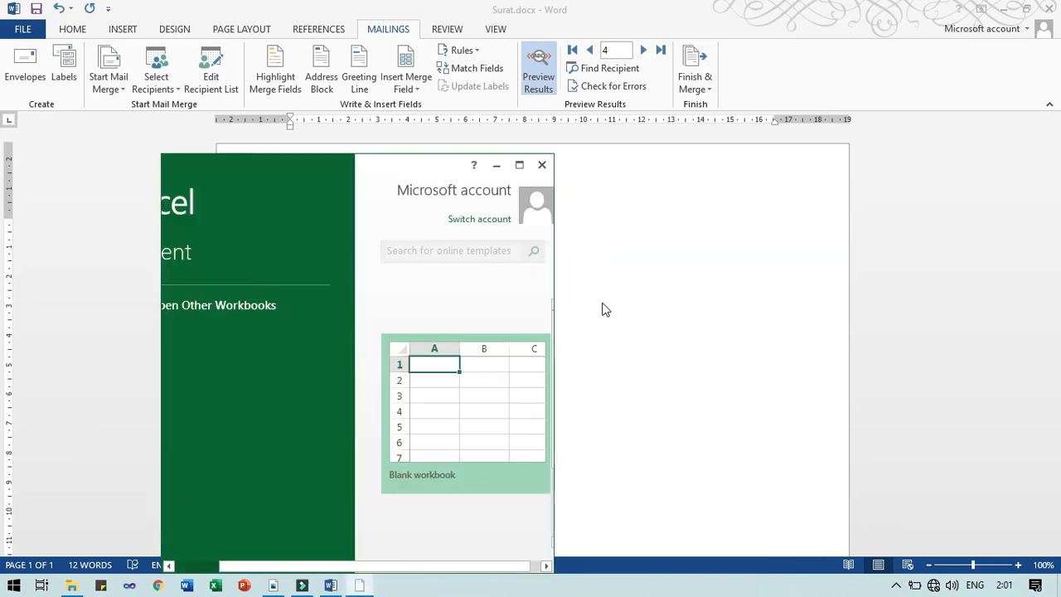
{"action": "left_click", "coordinate": [517, 173]}
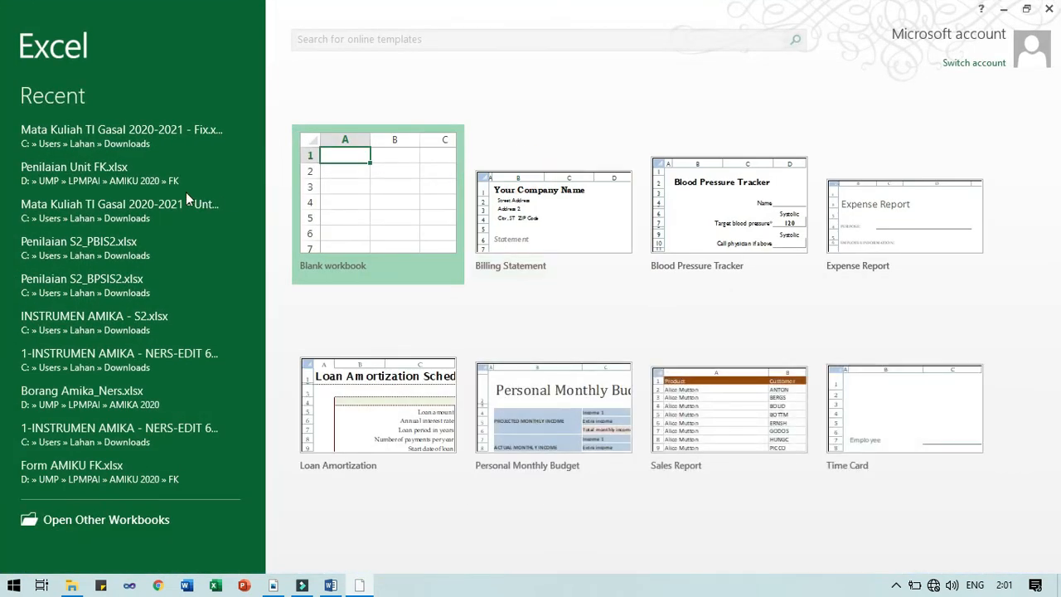
{"action": "left_click", "coordinate": [314, 197]}
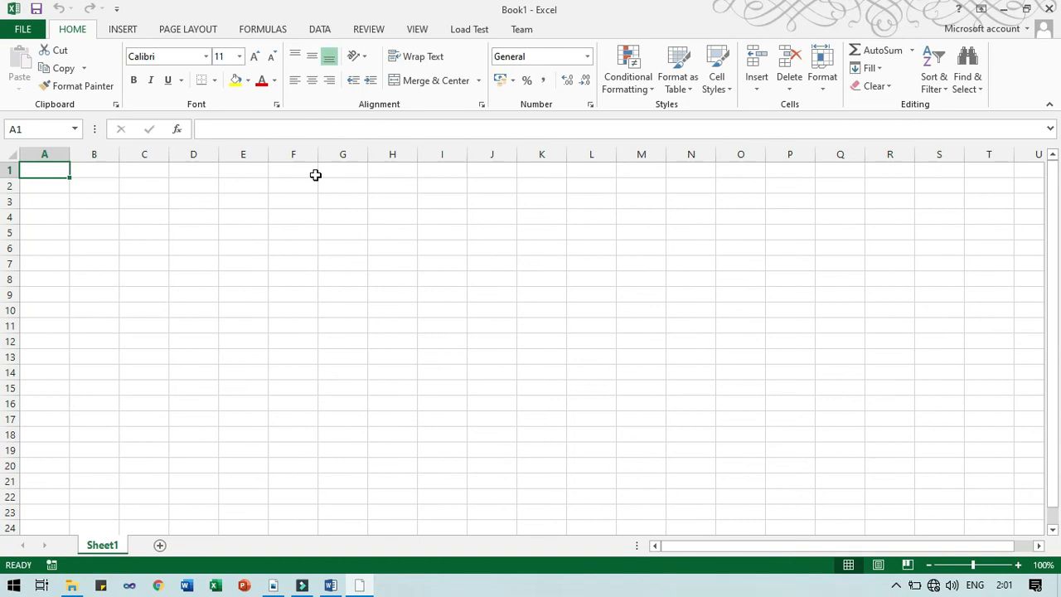
Enter headers Nama and Alamat in A1:B1 and widen column A
{"action": "type", "text": "Nama"}
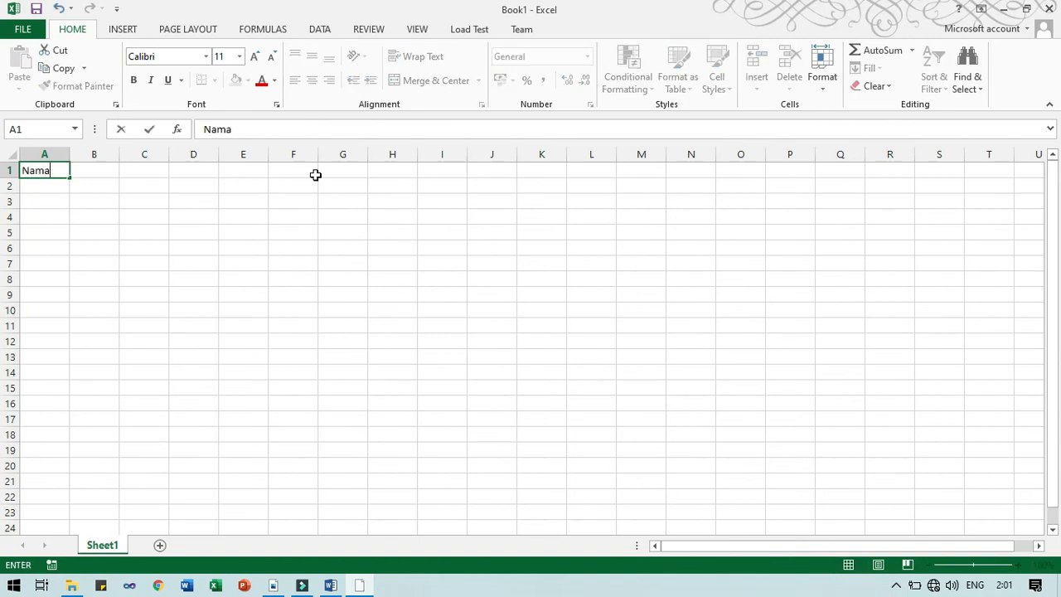
{"action": "key", "text": "Tab"}
{"action": "type", "text": "Alamat"}
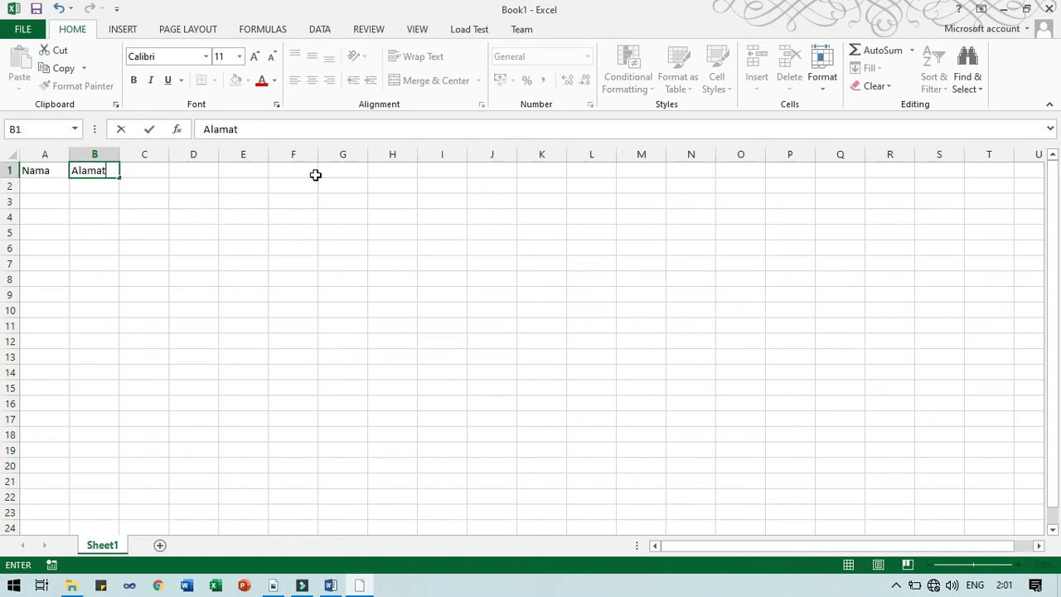
{"action": "key", "text": "shift+Tab"}
{"action": "left_click_drag", "start_coordinate": [70, 155], "coordinate": [406, 170]}
Enter recipients Si A with Di X and Si B with Di Y in rows 2–3
{"action": "left_click", "coordinate": [103, 184]}
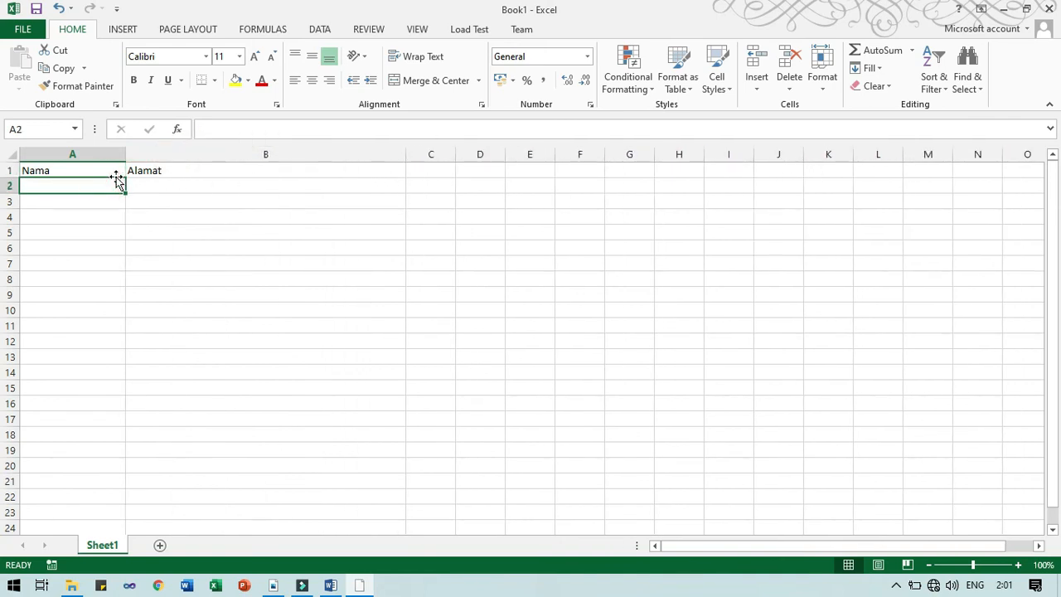
{"action": "type", "text": "Si A"}
{"action": "key", "text": "Tab"}
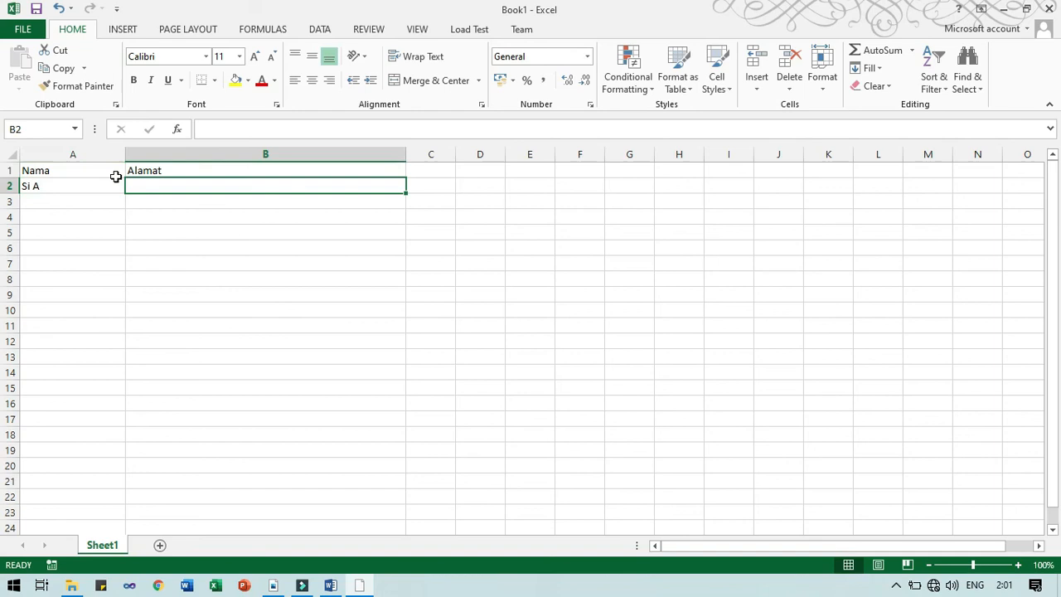
{"action": "type", "text": "Di X"}
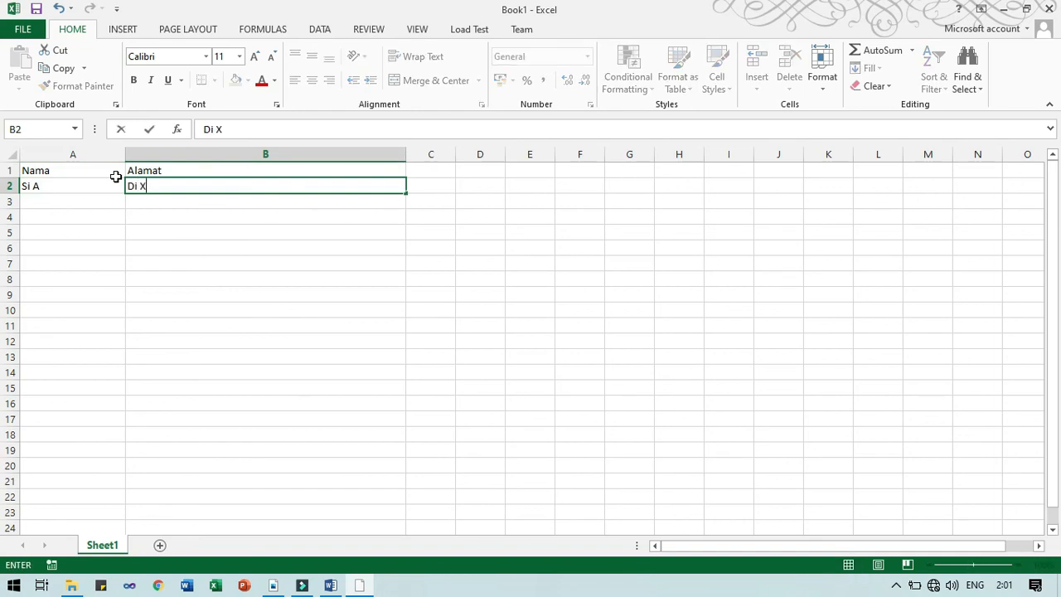
{"action": "key", "text": "Return"}
{"action": "key", "text": "Left"}
{"action": "type", "text": "Si A"}
{"action": "key", "text": "BackSpace"}
{"action": "type", "text": "B"}
{"action": "key", "text": "Tab"}
{"action": "type", "text": "Di Y"}
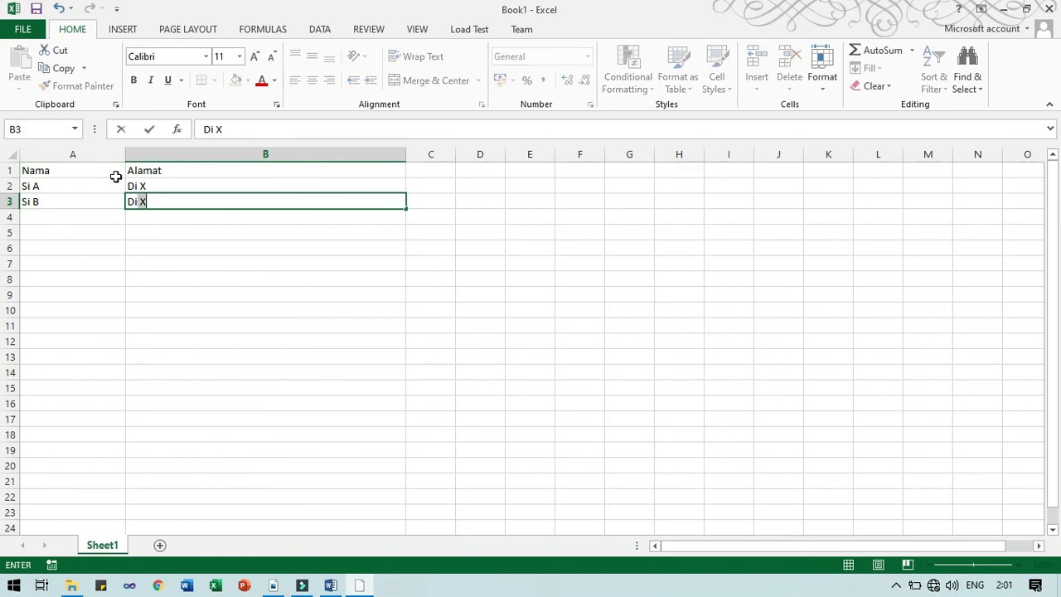
{"action": "key", "text": "Return"}
Enter recipient Si C with address Di Z in row 4
{"action": "key", "text": "Left"}
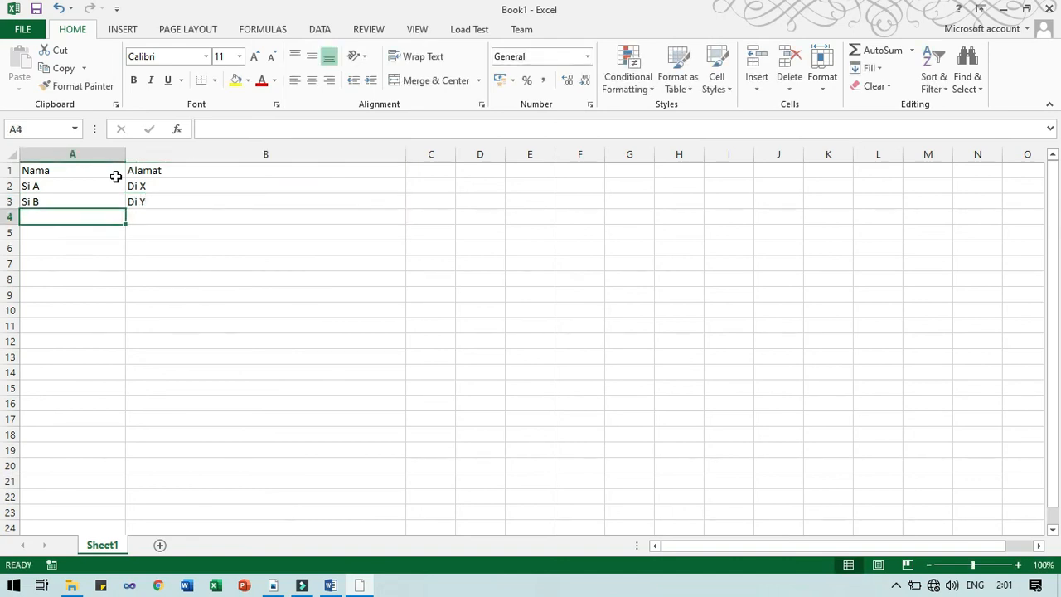
{"action": "type", "text": "Si C"}
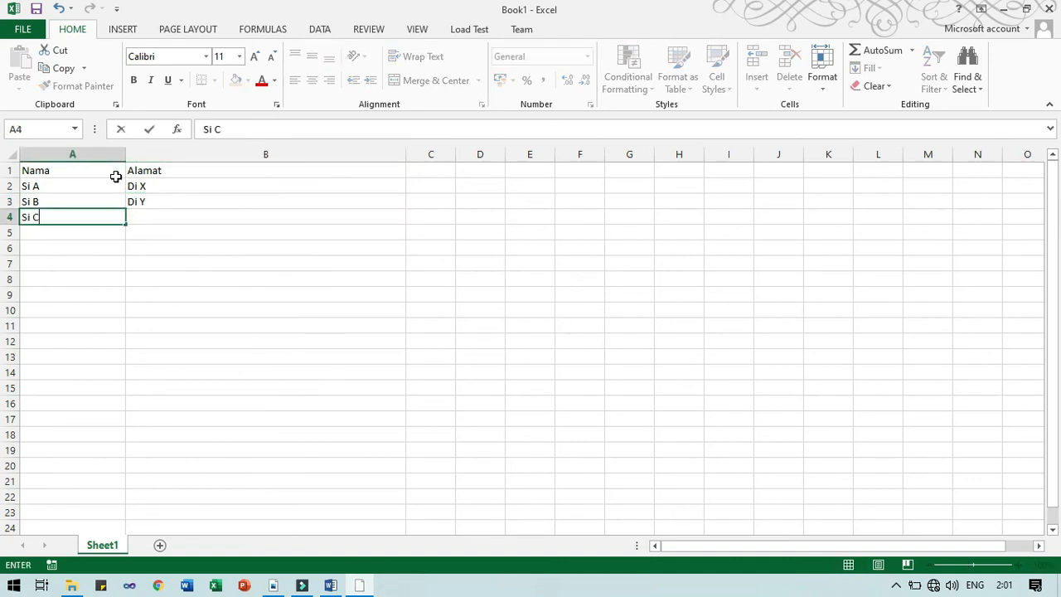
{"action": "key", "text": "Tab"}
{"action": "type", "text": "Di"}
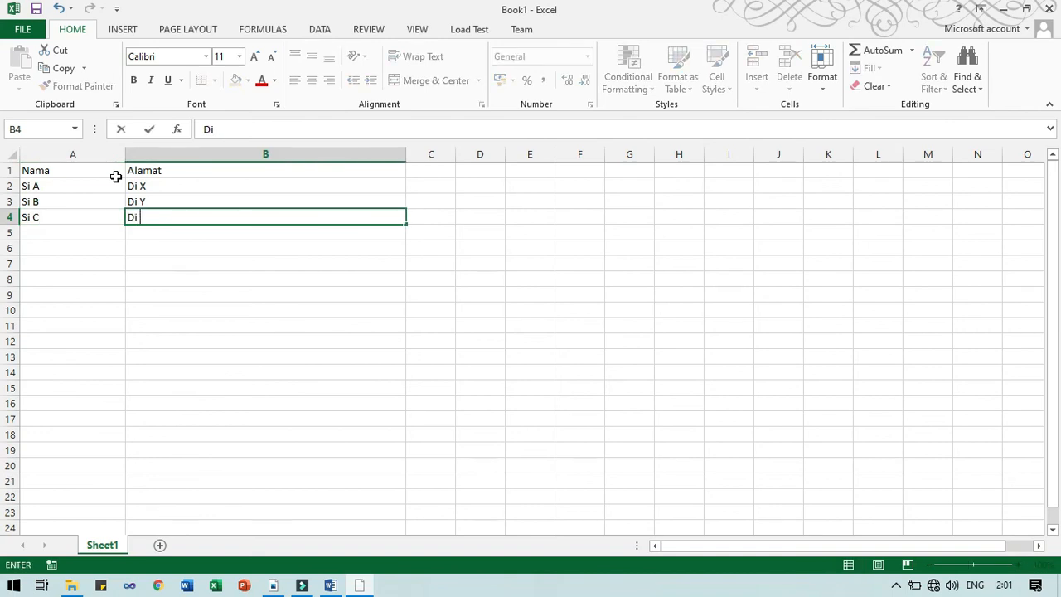
{"action": "type", "text": " Z"}
{"action": "key", "text": "Left"}
Remove the 'Di ' prefixes so addresses read X, Y, Z, then bring up Save As
{"action": "key", "text": "Right"}
{"action": "key", "text": "F2"}
{"action": "key", "text": "Left"}
{"action": "key", "text": "BackSpace"}
{"action": "key", "text": "BackSpace"}
{"action": "key", "text": "BackSpace"}
{"action": "key", "text": "Return"}
{"action": "key", "text": "Up"}
{"action": "key", "text": "Up"}
{"action": "key", "text": "Up"}
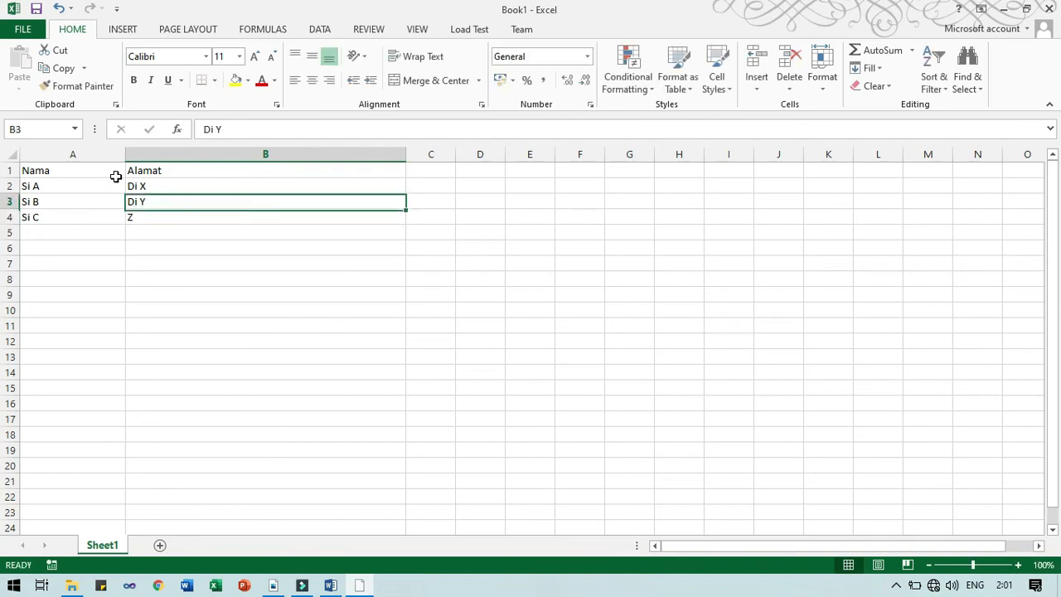
{"action": "key", "text": "F2"}
{"action": "key", "text": "BackSpace"}
{"action": "key", "text": "BackSpace"}
{"action": "key", "text": "BackSpace"}
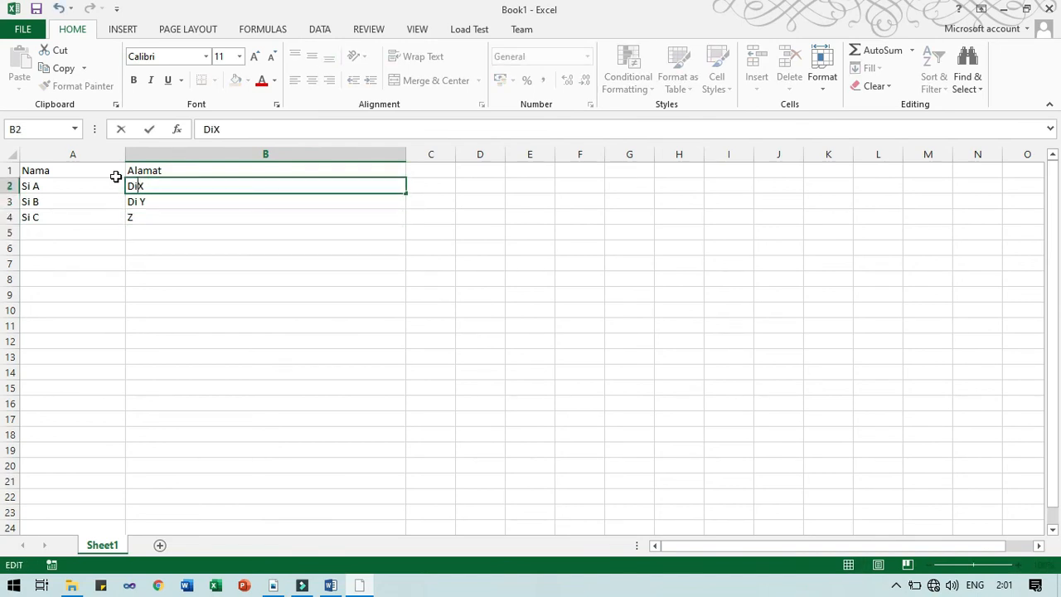
{"action": "key", "text": "Return"}
{"action": "key", "text": "F2"}
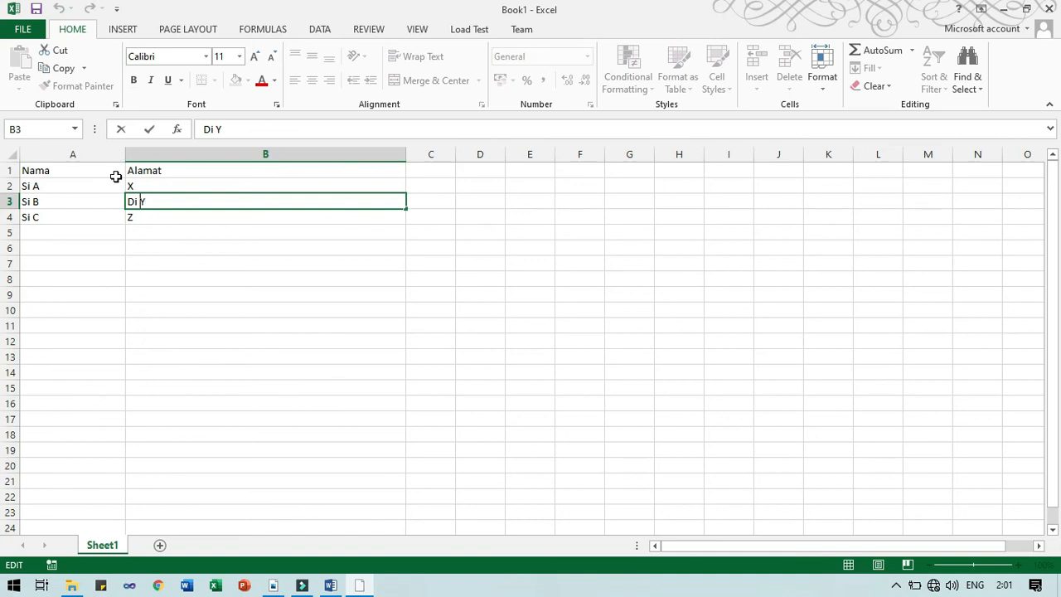
{"action": "key", "text": "BackSpace"}
{"action": "key", "text": "BackSpace"}
{"action": "key", "text": "BackSpace"}
{"action": "key", "text": "Return"}
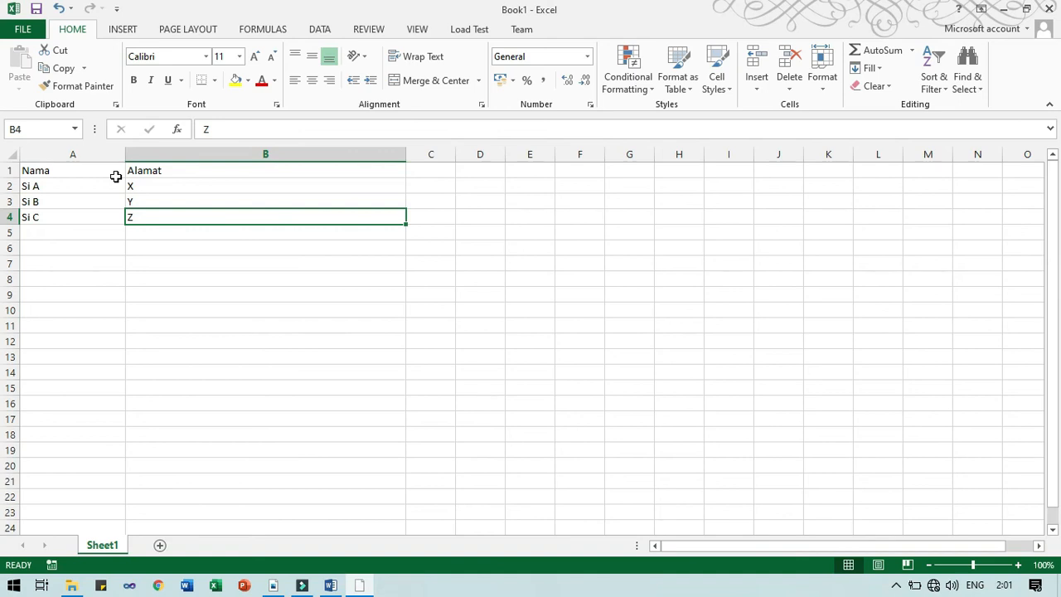
{"action": "key", "text": "ctrl+s"}
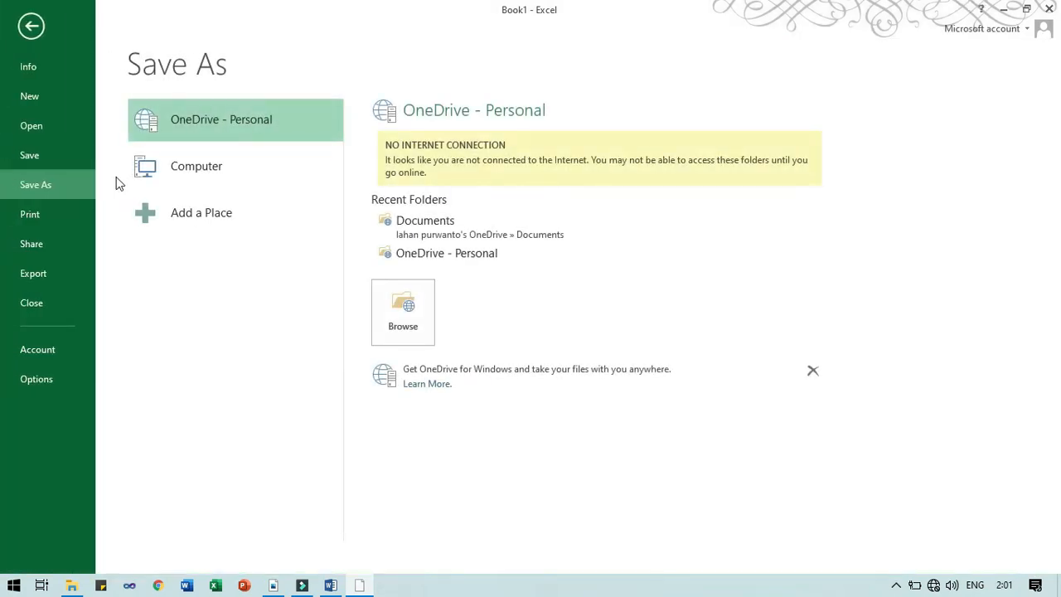
In the Save As browser, go to DATA (D:) and open UMP > NGAJAR
{"action": "left_click", "coordinate": [165, 177]}
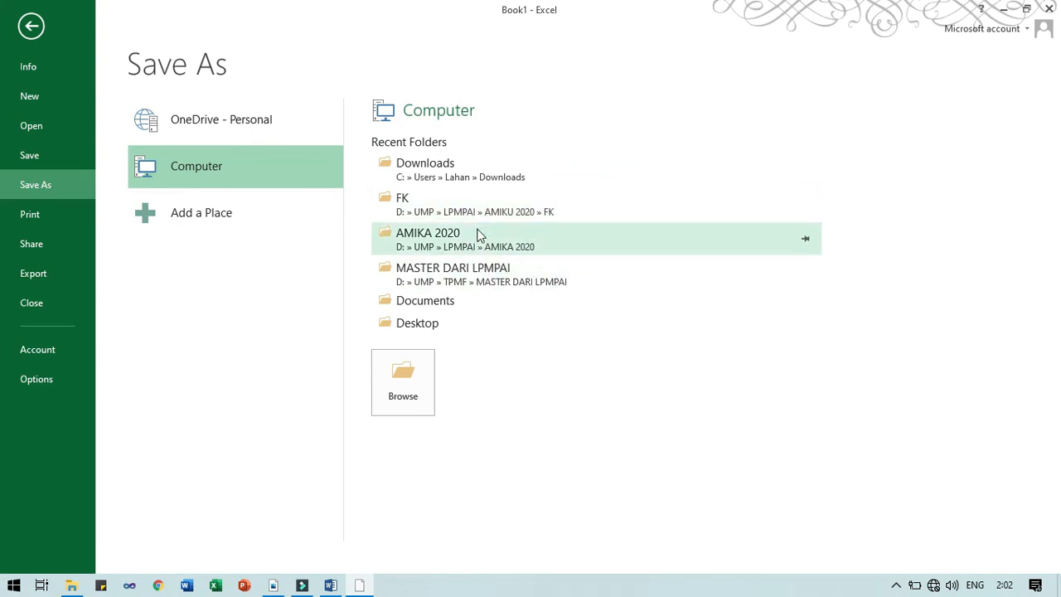
{"action": "left_click", "coordinate": [199, 170]}
{"action": "left_click", "coordinate": [410, 388]}
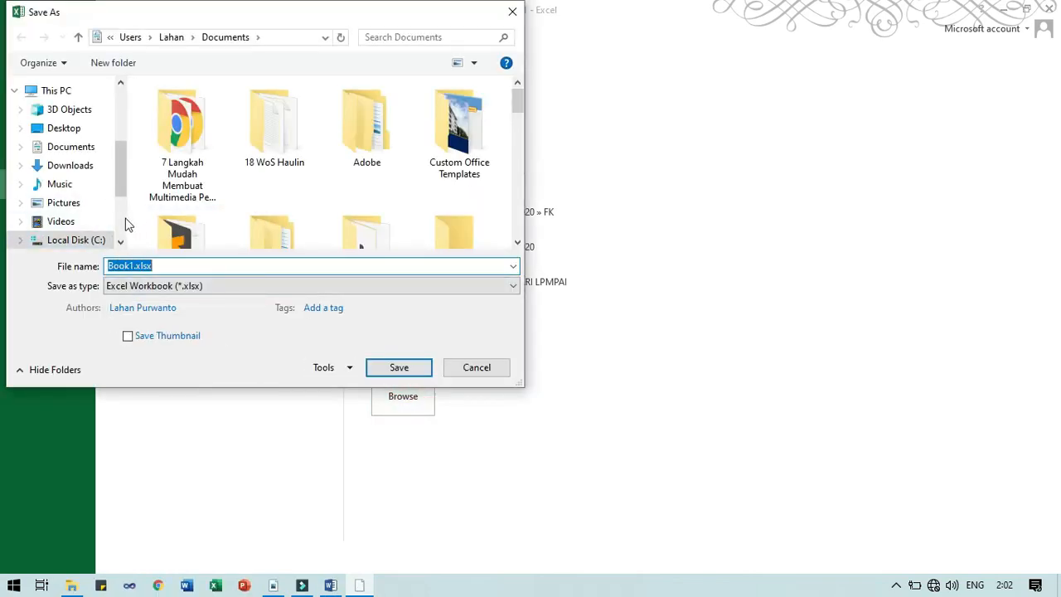
{"action": "scroll", "coordinate": [125, 220], "scroll_direction": "down", "scroll_amount": 2}
{"action": "left_click", "coordinate": [57, 141]}
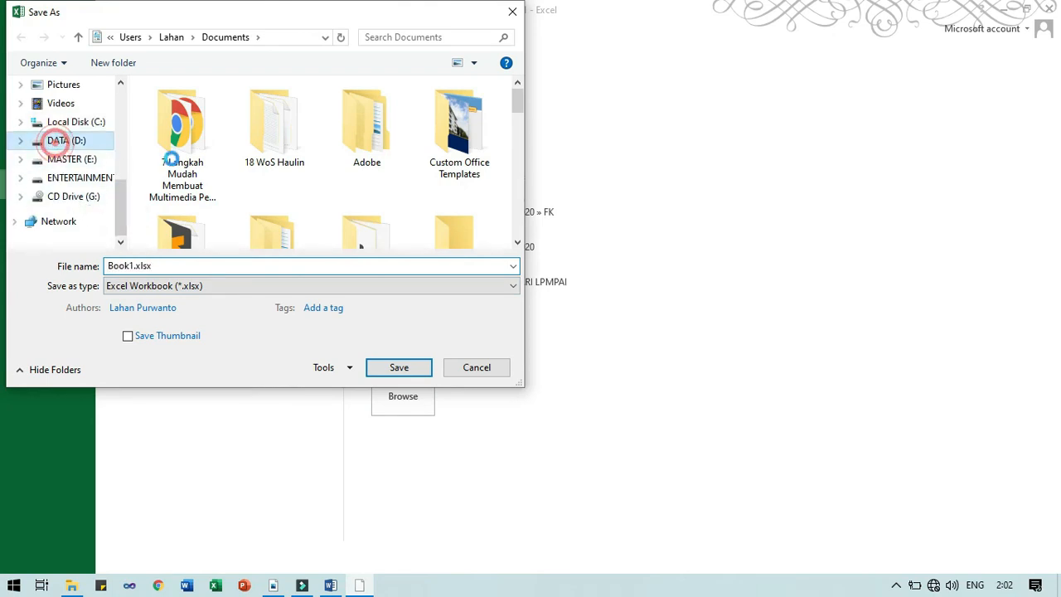
{"action": "left_click", "coordinate": [190, 158]}
{"action": "scroll", "coordinate": [190, 160], "scroll_direction": "down", "scroll_amount": 5}
{"action": "double_click", "coordinate": [190, 157]}
{"action": "scroll", "coordinate": [190, 160], "scroll_direction": "down", "scroll_amount": 5}
{"action": "double_click", "coordinate": [190, 157]}
Open SEMESTER_GANJIL > APLIKOM > 20-21 > Latihan Mail Merge as the save location
{"action": "key", "text": "s"}
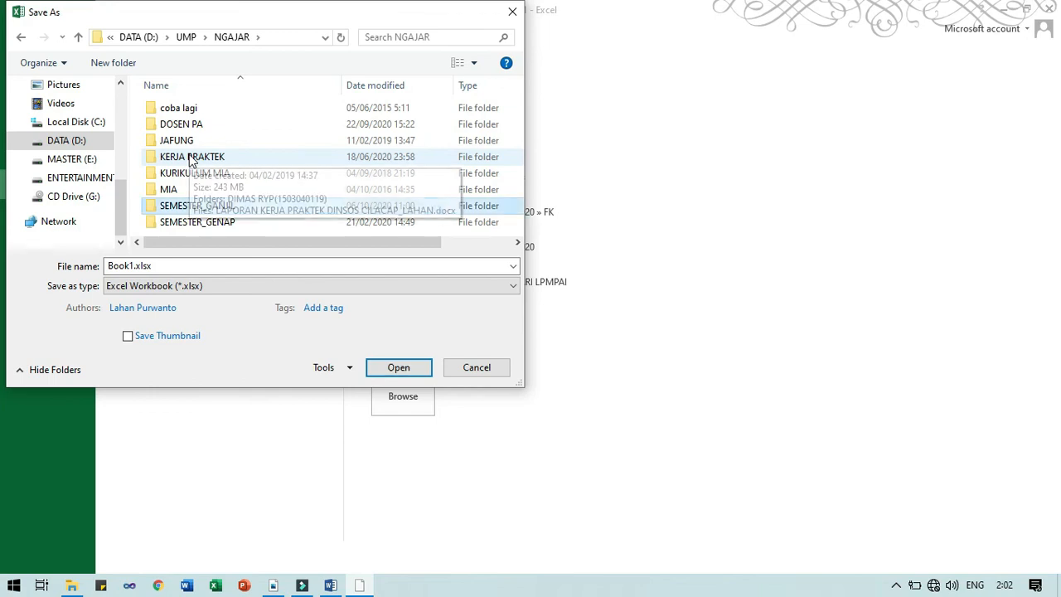
{"action": "key", "text": "Return"}
{"action": "key", "text": "a"}
{"action": "key", "text": "a"}
{"action": "key", "text": "Down"}
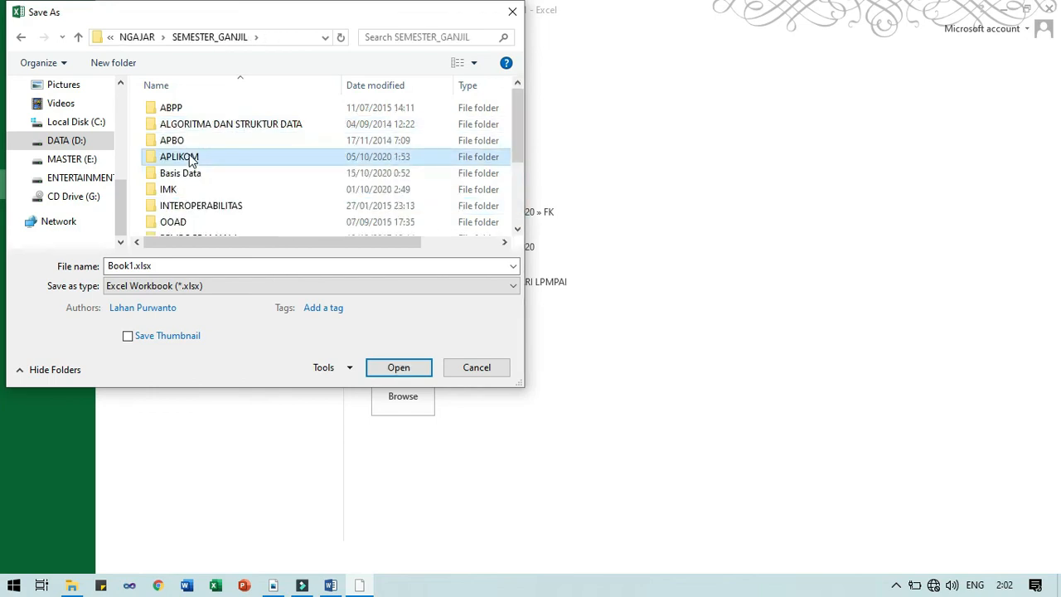
{"action": "key", "text": "Return"}
{"action": "key", "text": "Down"}
{"action": "key", "text": "Down"}
{"action": "key", "text": "Down"}
{"action": "key", "text": "Down"}
{"action": "key", "text": "Return"}
{"action": "key", "text": "Down"}
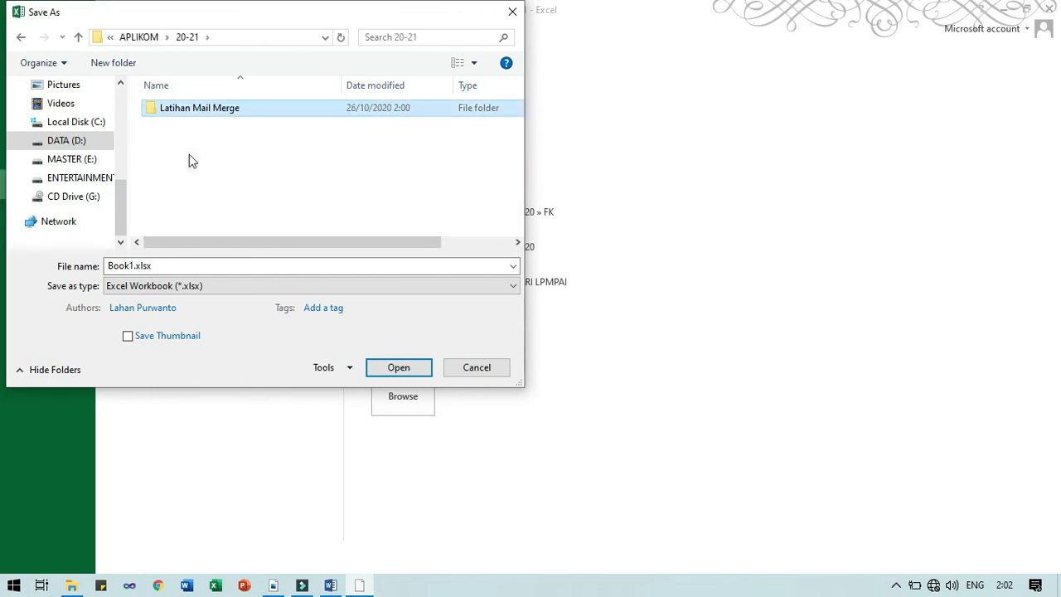
{"action": "key", "text": "Return"}
Replace Book1 with 'Daftar Penerima Excel' as the file name and save the workbook
{"action": "left_click", "coordinate": [135, 267]}
{"action": "key", "text": "Home"}
{"action": "key", "text": "ctrl+shift+Right"}
{"action": "type", "text": "Daftar Pener"}
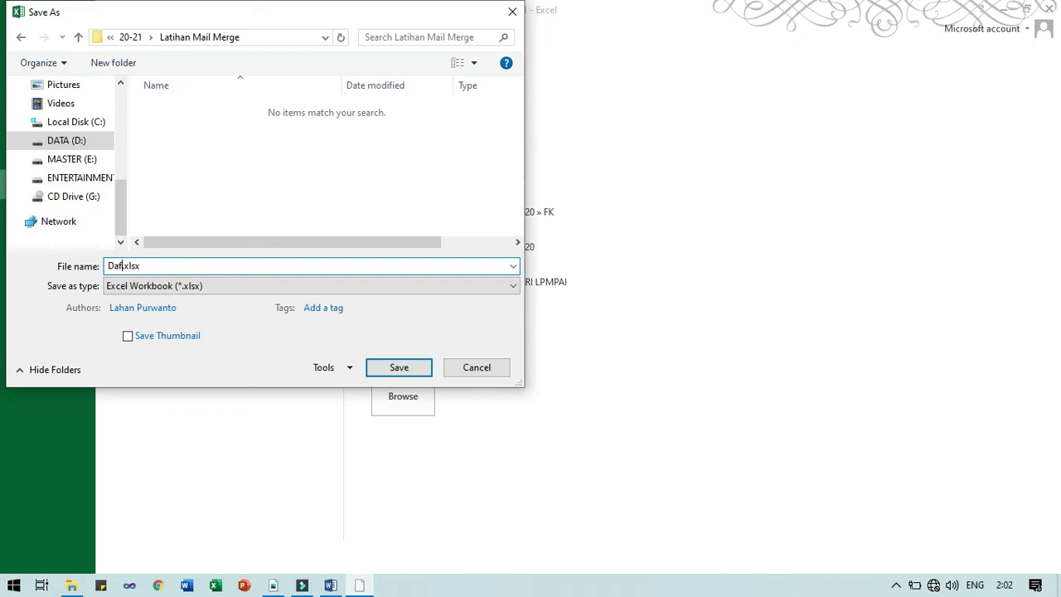
{"action": "type", "text": "ima Excel"}
{"action": "key", "text": "Return"}
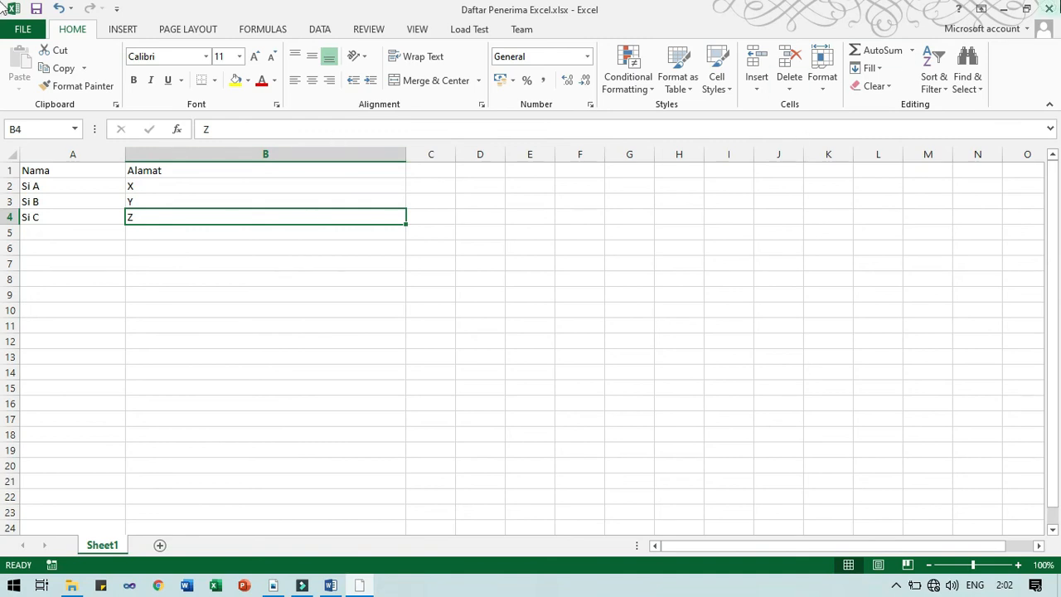
Close Excel, bring Surat.docx back, and create a new blank Word document
{"action": "left_click", "coordinate": [1053, 7]}
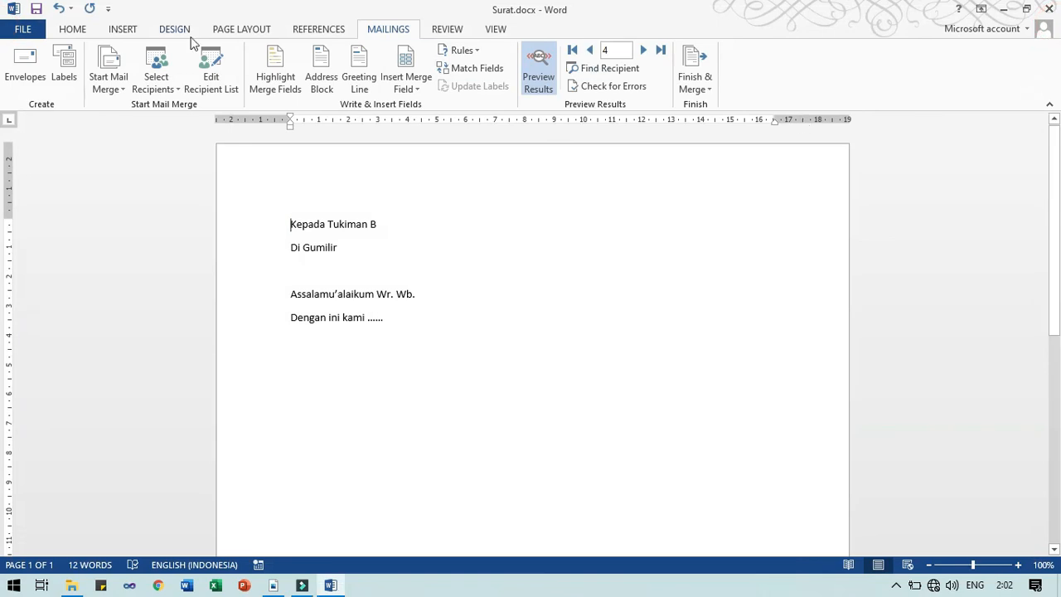
{"action": "left_click", "coordinate": [336, 588]}
{"action": "left_click", "coordinate": [333, 587]}
{"action": "key", "text": "ctrl+n"}
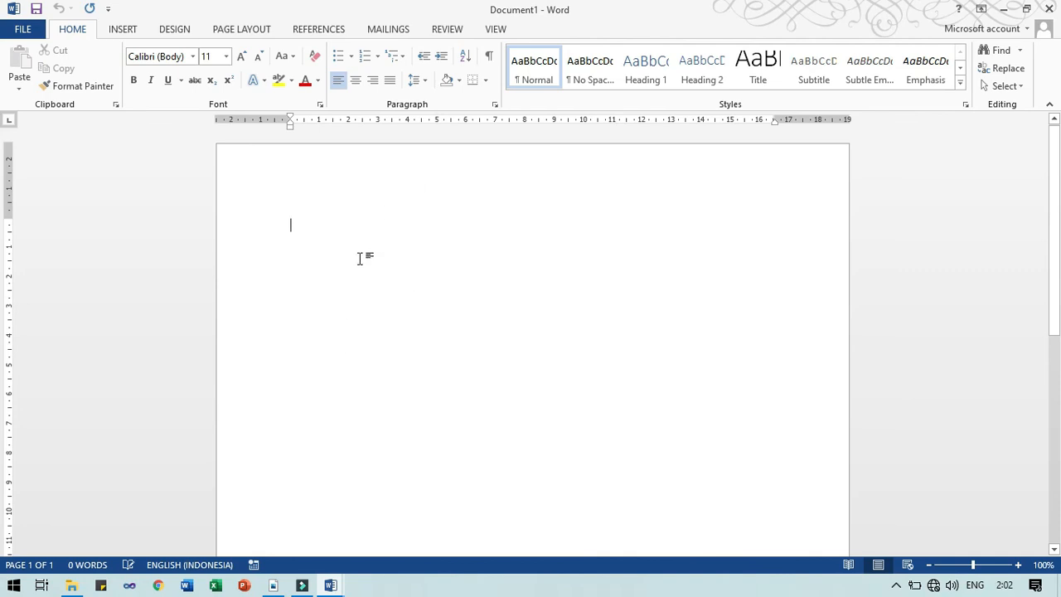
In the new Document1, open the MAILINGS Start Mail Merge document-type list
{"action": "left_click", "coordinate": [375, 32]}
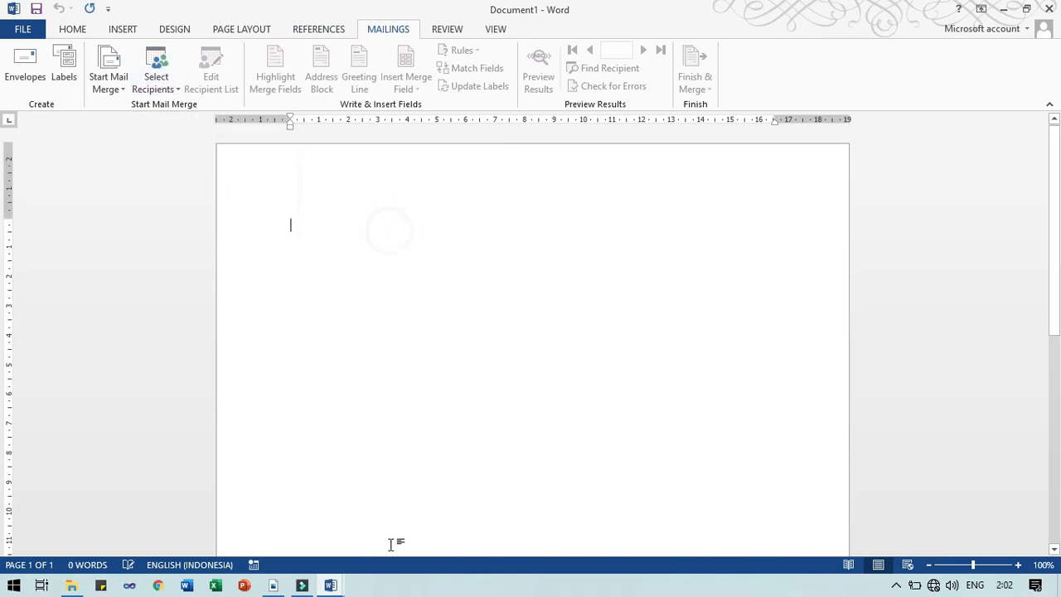
{"action": "left_click", "coordinate": [332, 586]}
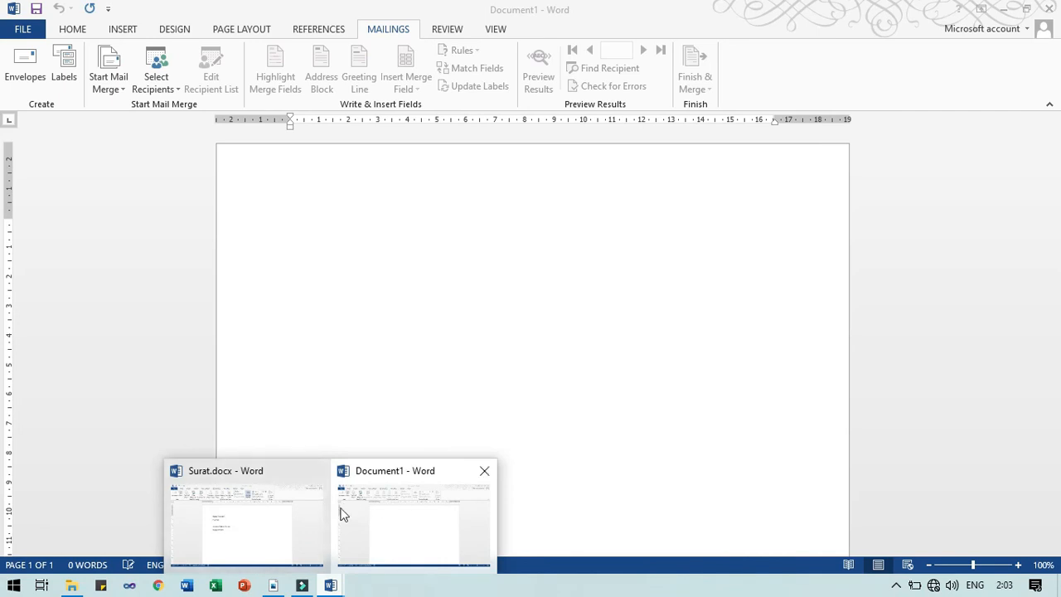
{"action": "left_click", "coordinate": [326, 310]}
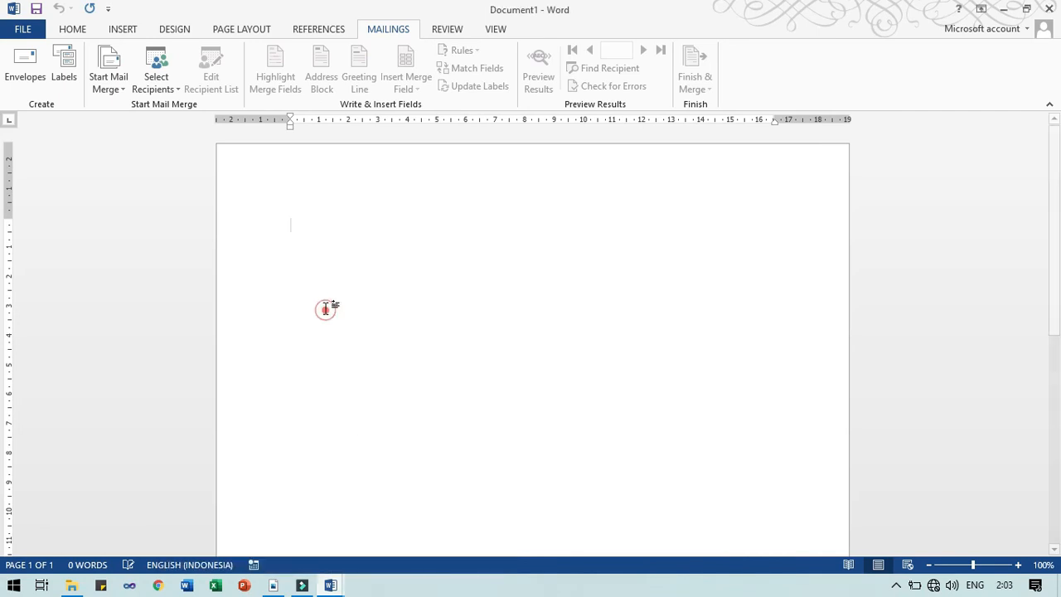
{"action": "left_click", "coordinate": [322, 221]}
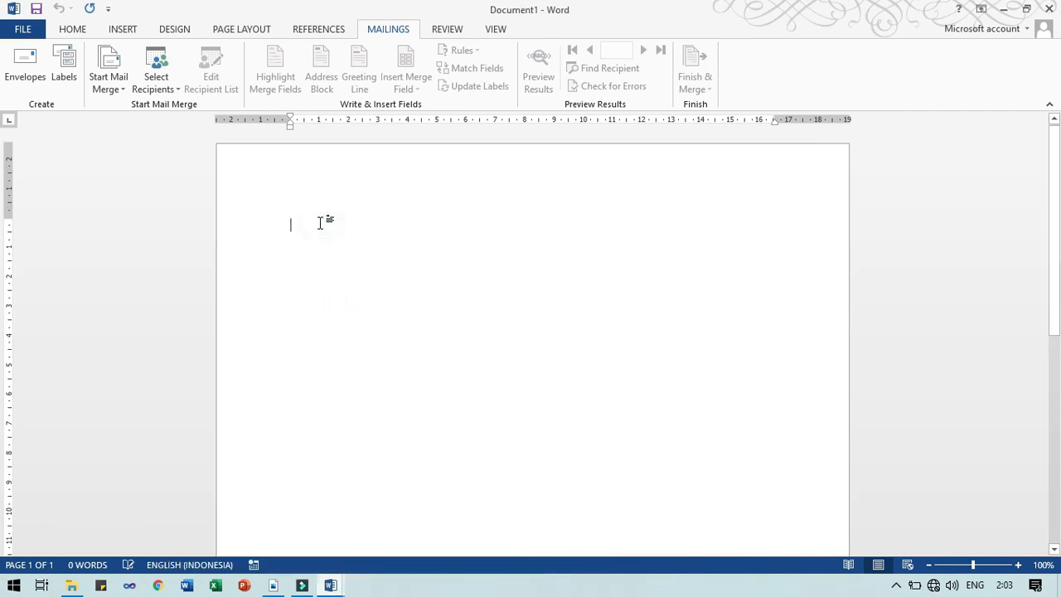
{"action": "left_click", "coordinate": [118, 94]}
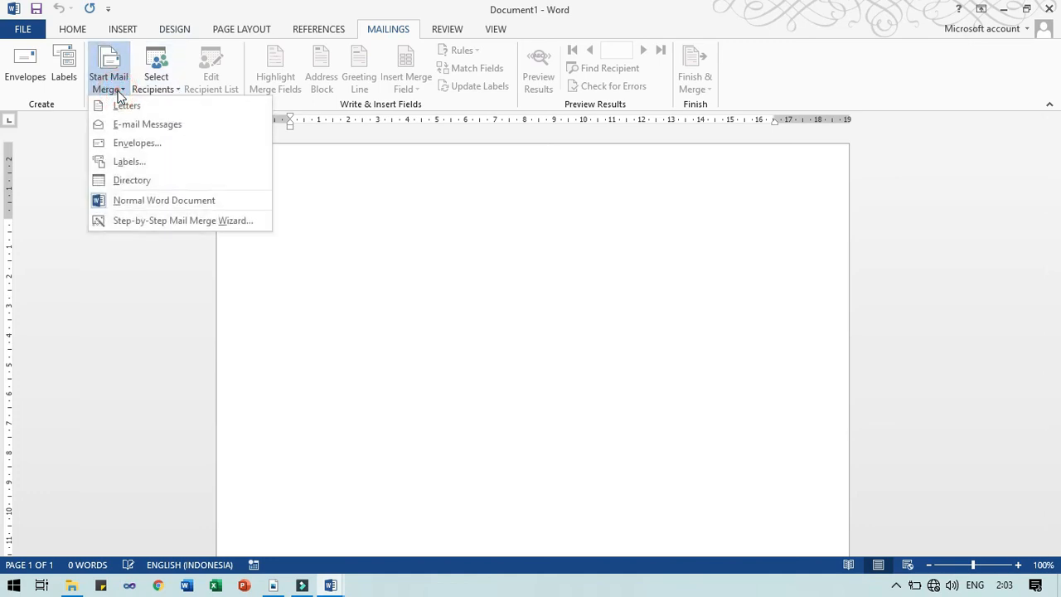
Launch the Step-by-Step Mail Merge Wizard for Document1, after briefly checking Surat.docx
{"action": "left_click", "coordinate": [154, 220]}
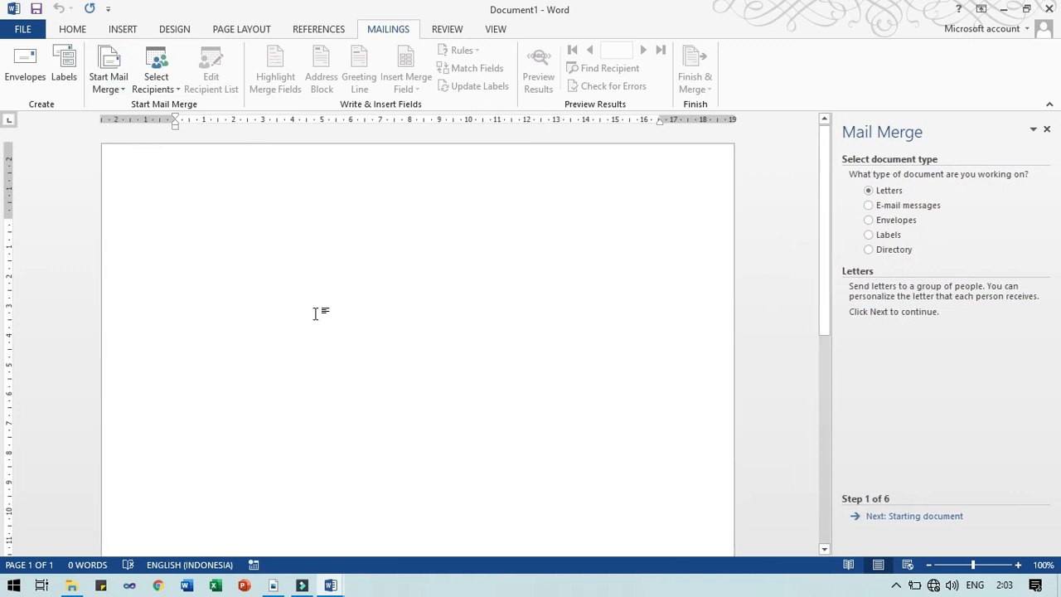
{"action": "left_click", "coordinate": [339, 591]}
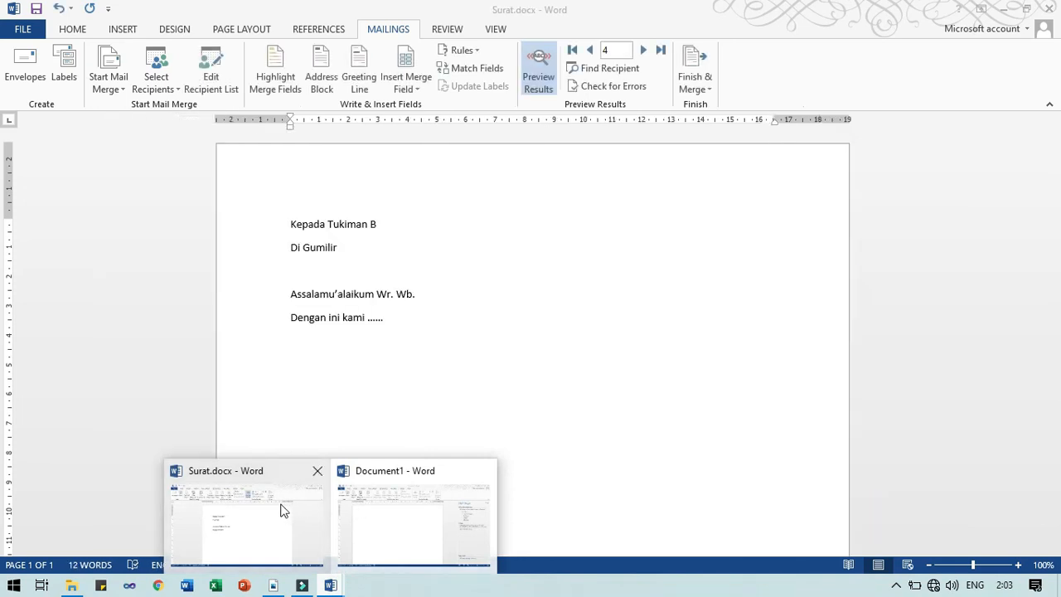
{"action": "left_click", "coordinate": [282, 510]}
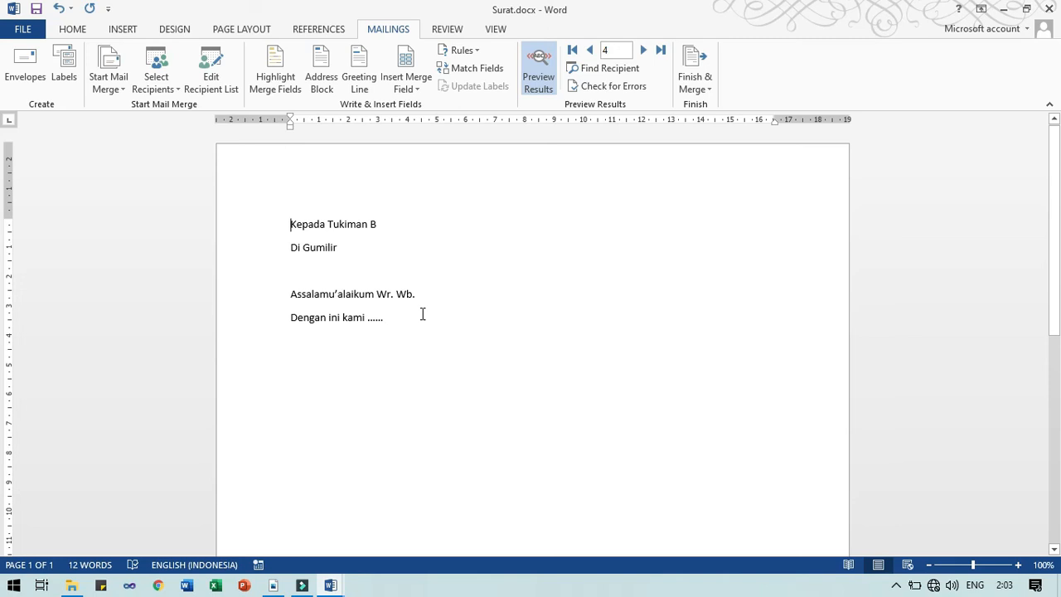
{"action": "mouse_move", "coordinate": [331, 586]}
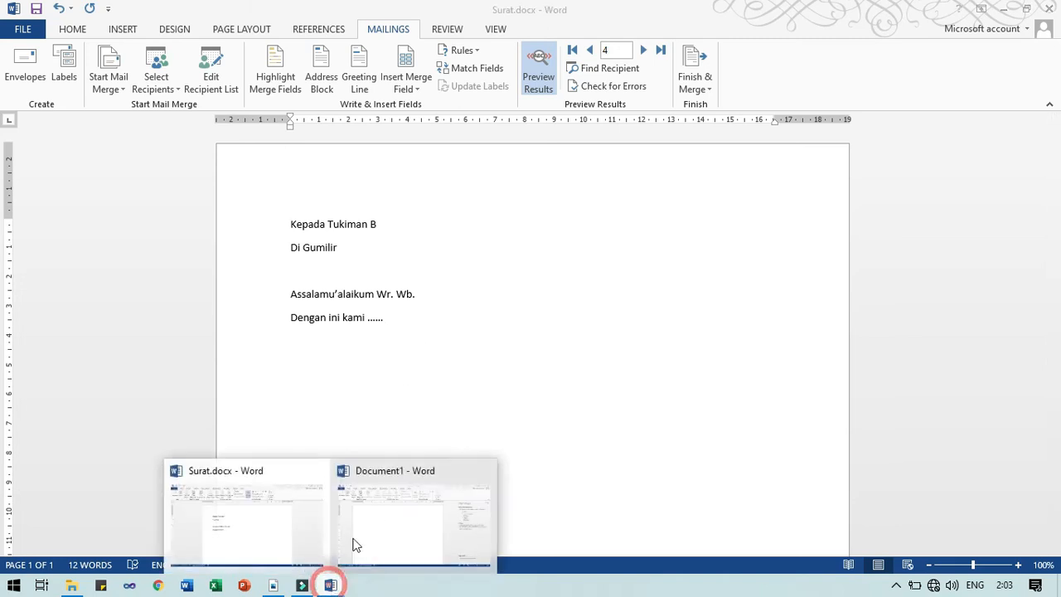
{"action": "left_click", "coordinate": [383, 508]}
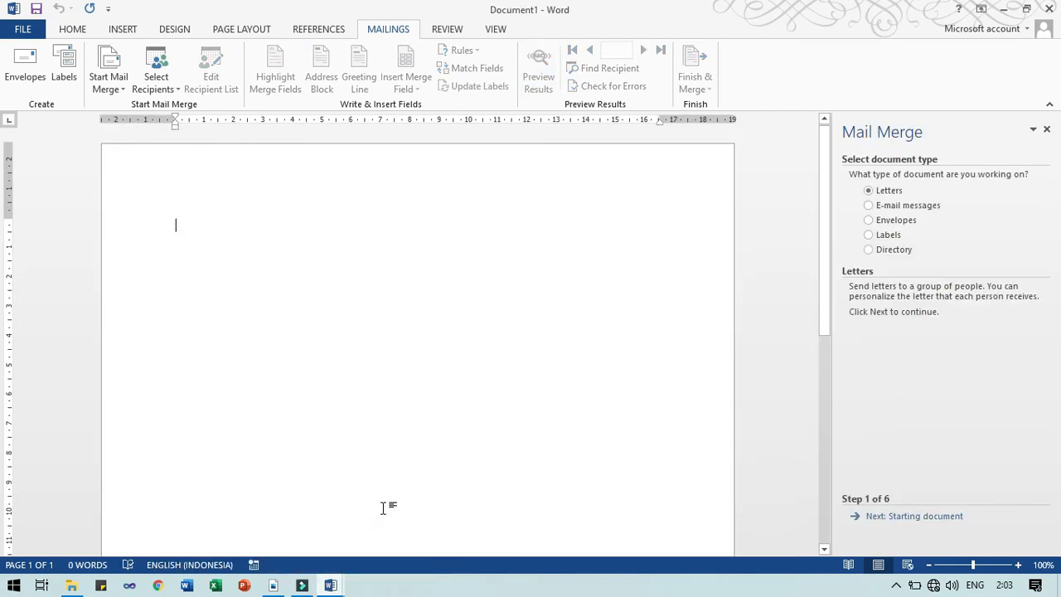
{"action": "left_click", "coordinate": [127, 90]}
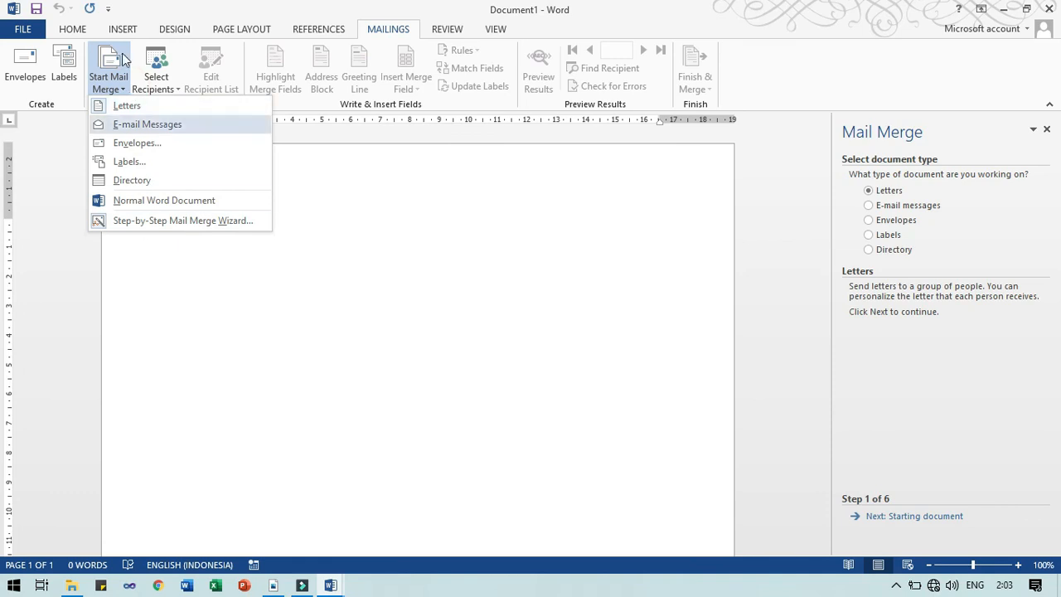
{"action": "left_click", "coordinate": [135, 224]}
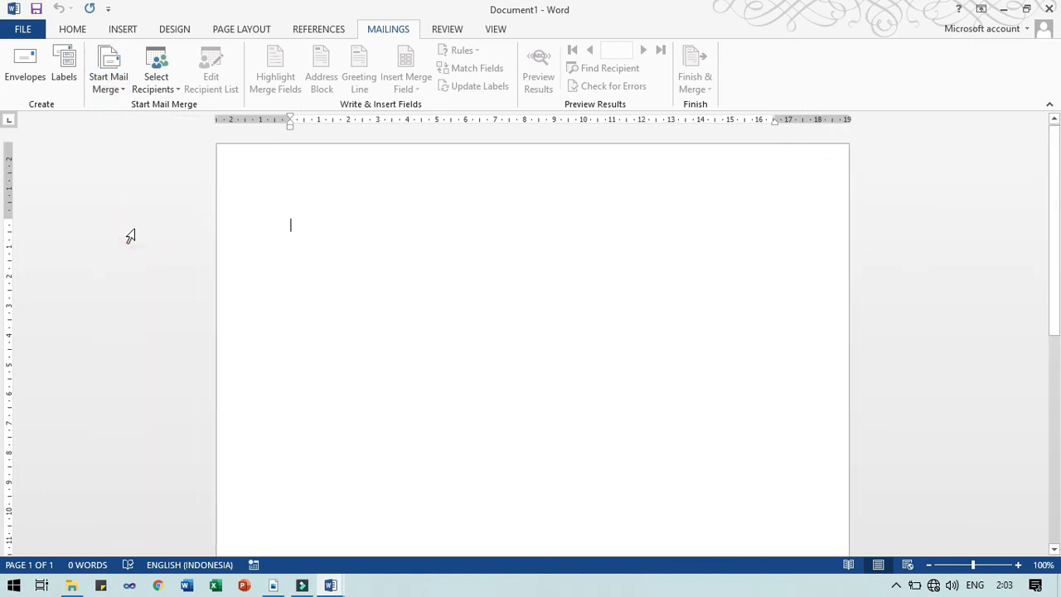
{"action": "left_click", "coordinate": [115, 88]}
{"action": "left_click", "coordinate": [140, 227]}
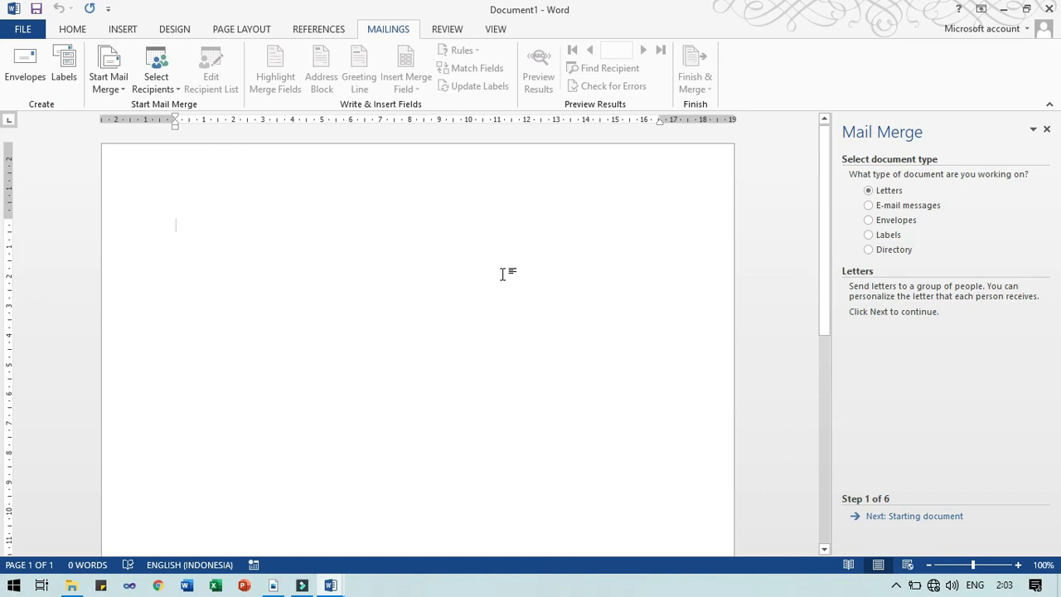
Choose Letters and advance the wizard to step 3, Select recipients
{"action": "left_click", "coordinate": [891, 192]}
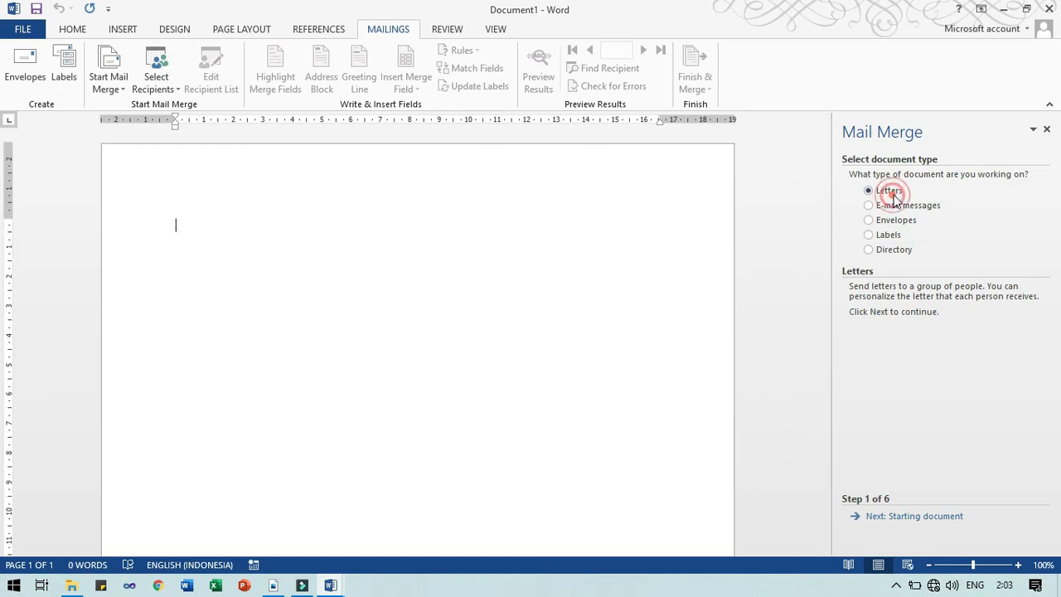
{"action": "left_click", "coordinate": [912, 522]}
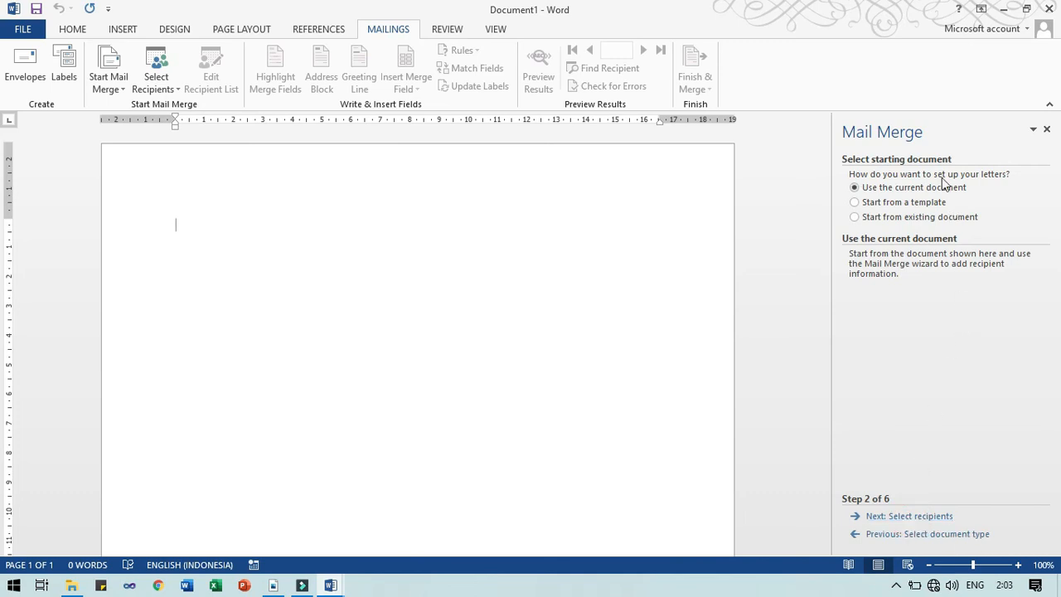
{"action": "left_click", "coordinate": [915, 521]}
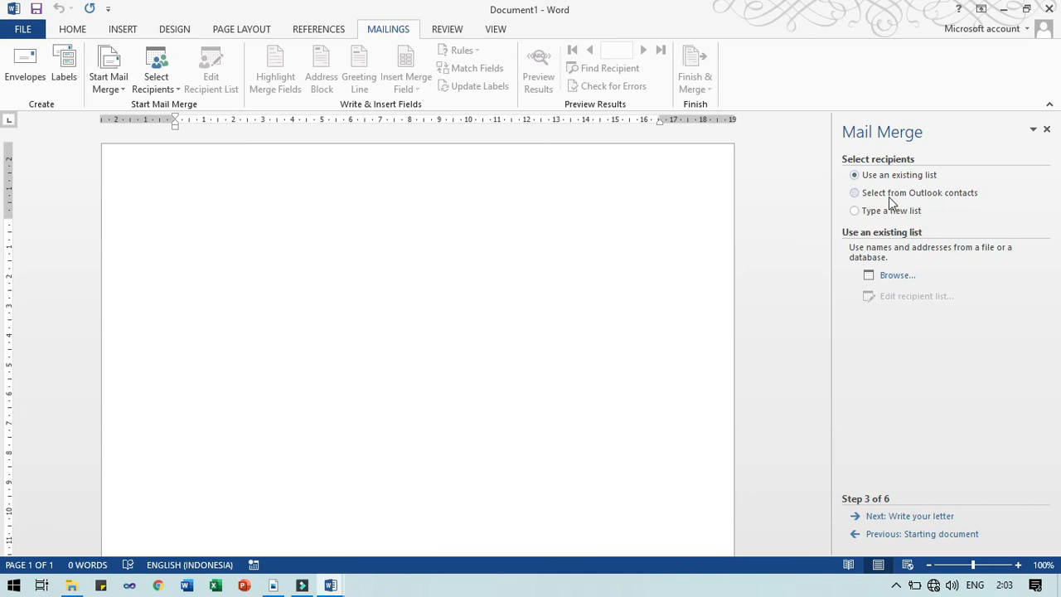
Browse for an existing recipient list, opening DATA (D:) > UMP > NGAJAR
{"action": "left_click", "coordinate": [892, 276]}
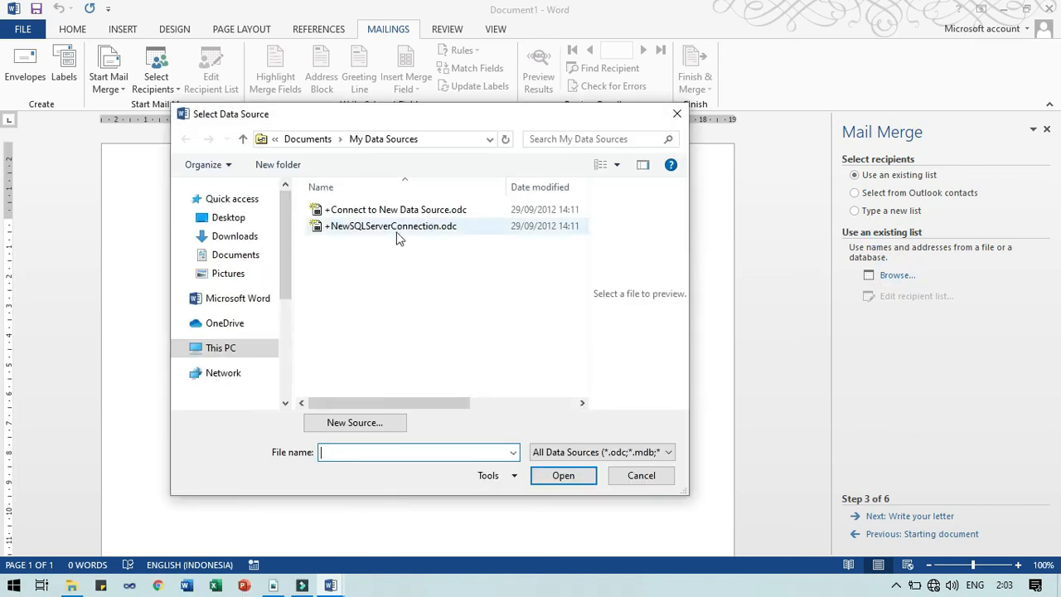
{"action": "scroll", "coordinate": [242, 350], "scroll_direction": "down", "scroll_amount": 3}
{"action": "left_click", "coordinate": [232, 360]}
{"action": "double_click", "coordinate": [329, 291]}
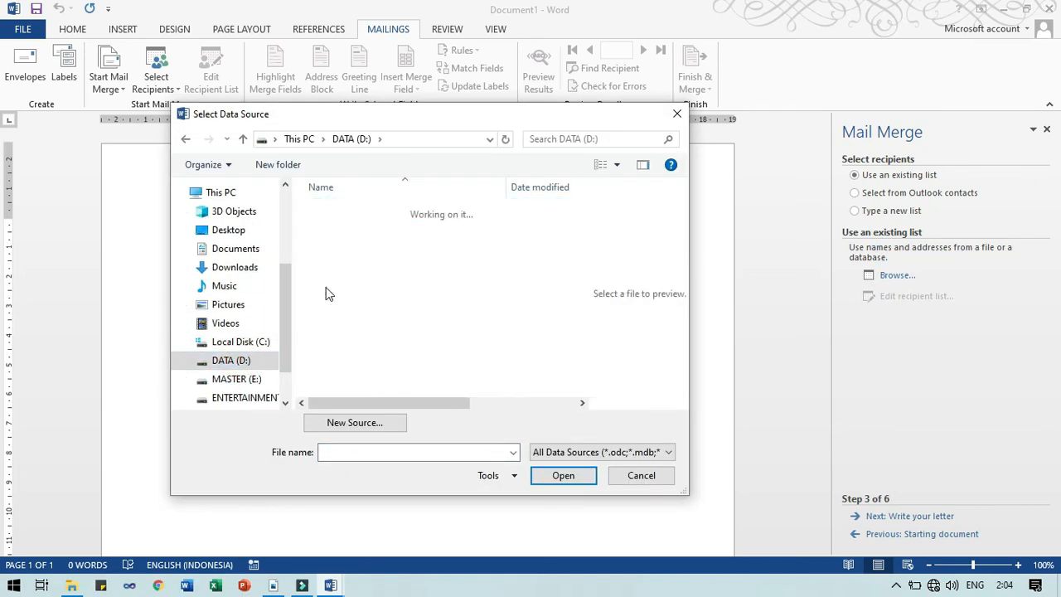
{"action": "type", "text": "ng"}
{"action": "key", "text": "Return"}
Go through SEMESTER_GANJIL > APLIKOM > 20-21 > Latihan Mail Merge and open Daftar Penerima Excel.xlsx
{"action": "key", "text": "s"}
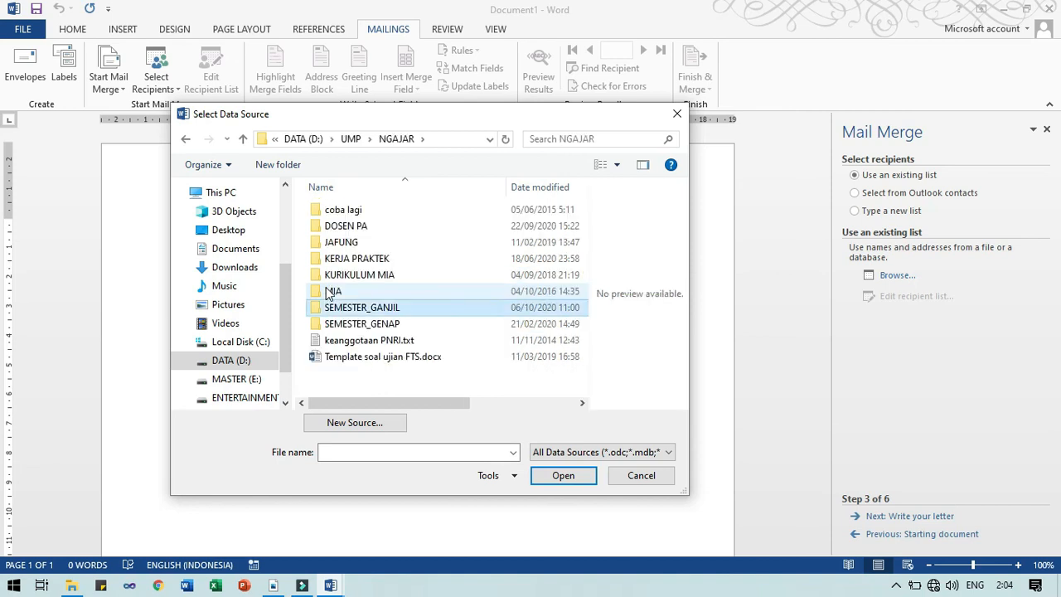
{"action": "key", "text": "Return"}
{"action": "key", "text": "Down"}
{"action": "key", "text": "Down"}
{"action": "key", "text": "Down"}
{"action": "key", "text": "Return"}
{"action": "key", "text": "Down"}
{"action": "key", "text": "Down"}
{"action": "key", "text": "Down"}
{"action": "key", "text": "Down"}
{"action": "key", "text": "Down"}
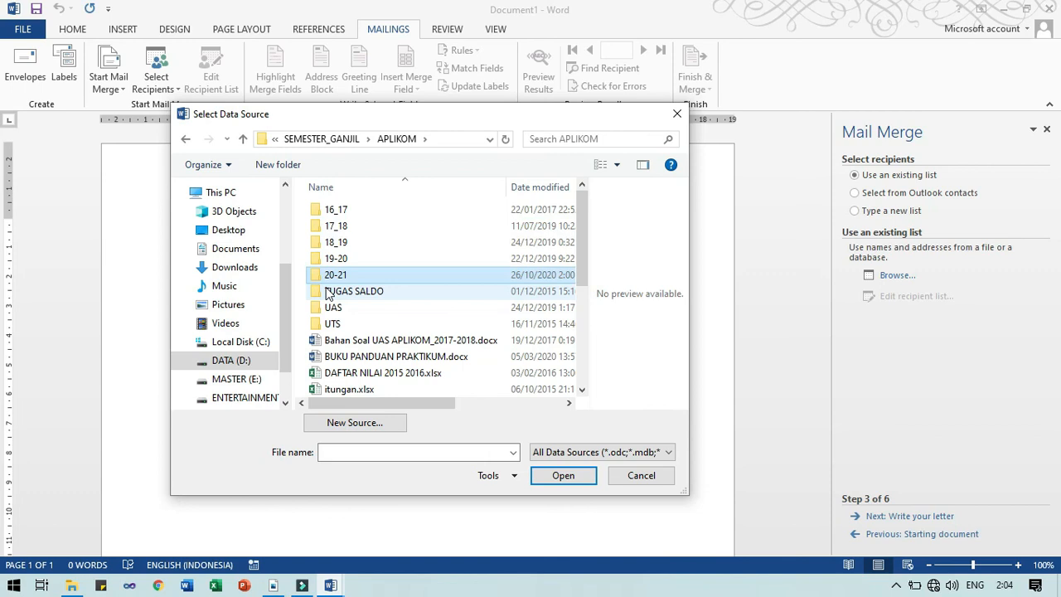
{"action": "key", "text": "Return"}
{"action": "key", "text": "Down"}
{"action": "key", "text": "Up"}
{"action": "key", "text": "Return"}
{"action": "key", "text": "Down"}
{"action": "key", "text": "Up"}
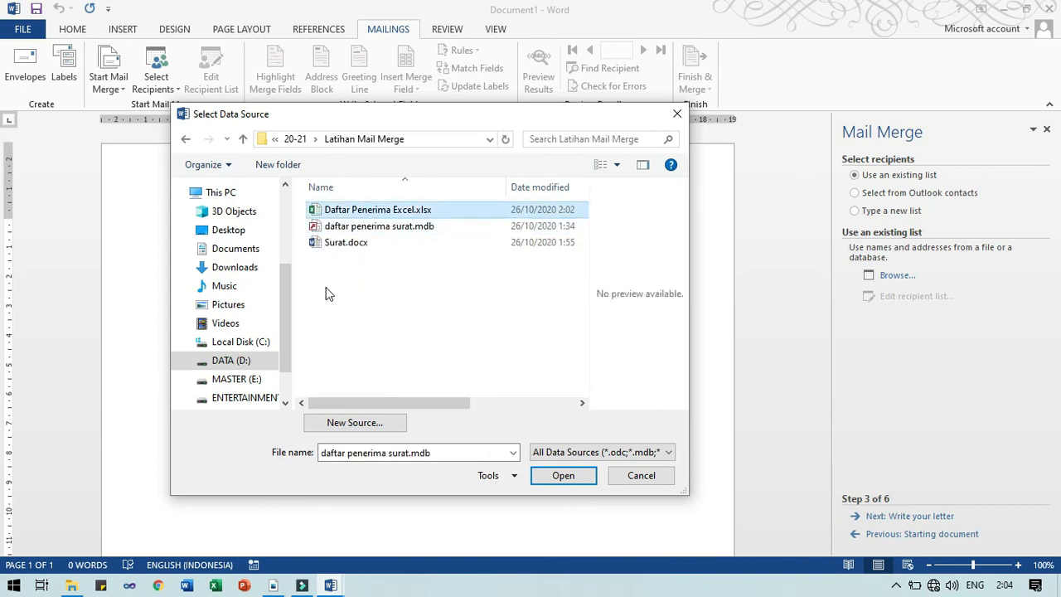
{"action": "key", "text": "Return"}
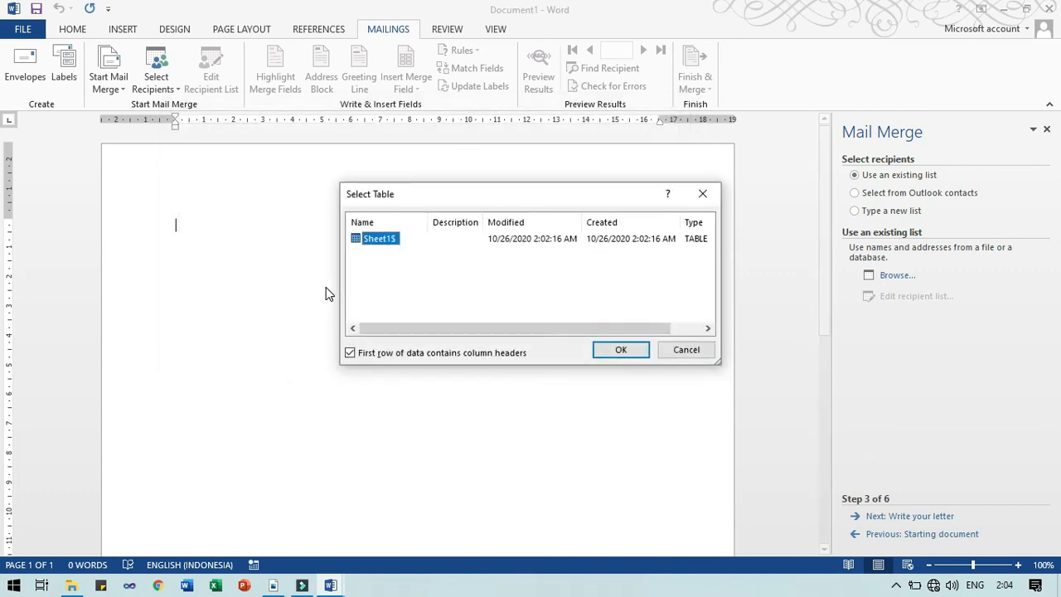
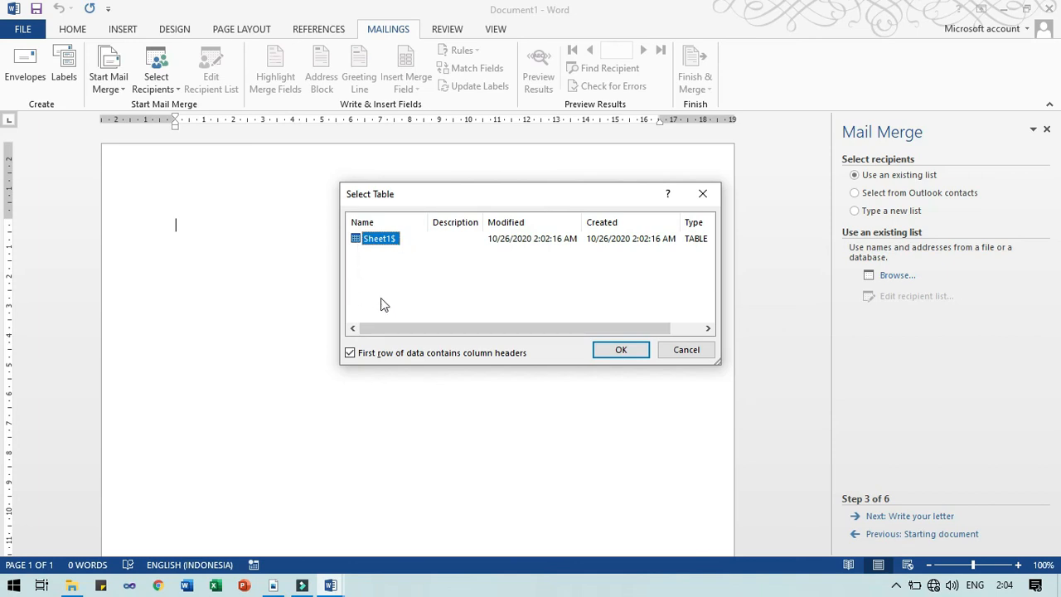
Pick the Sheet1$ table of Daftar Penerima Excel.xlsx and accept its three-recipient list
{"action": "left_click", "coordinate": [384, 240]}
{"action": "left_click", "coordinate": [603, 351]}
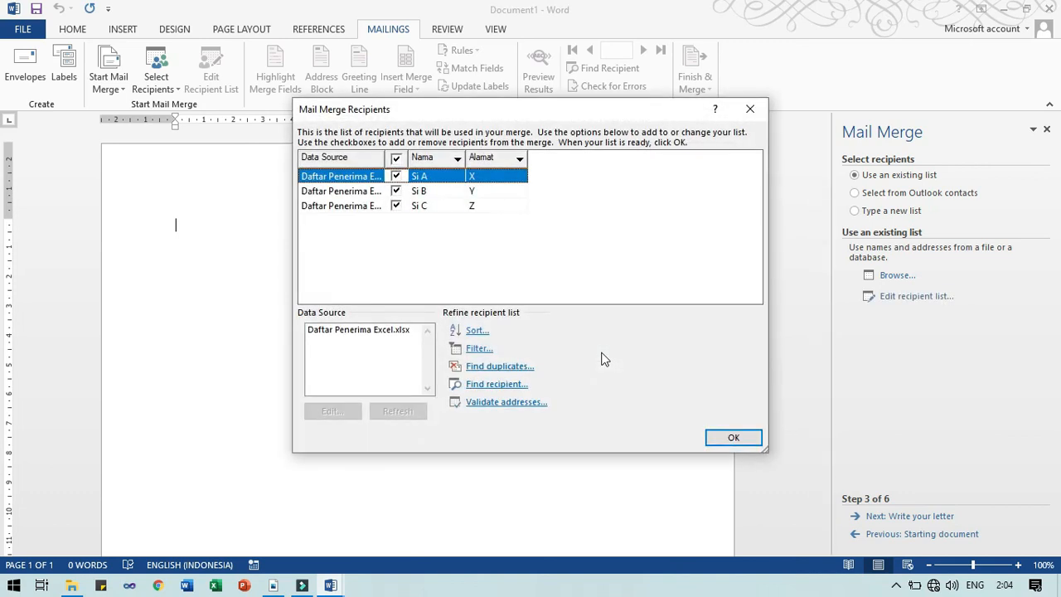
{"action": "left_click_drag", "start_coordinate": [514, 114], "coordinate": [454, 157]}
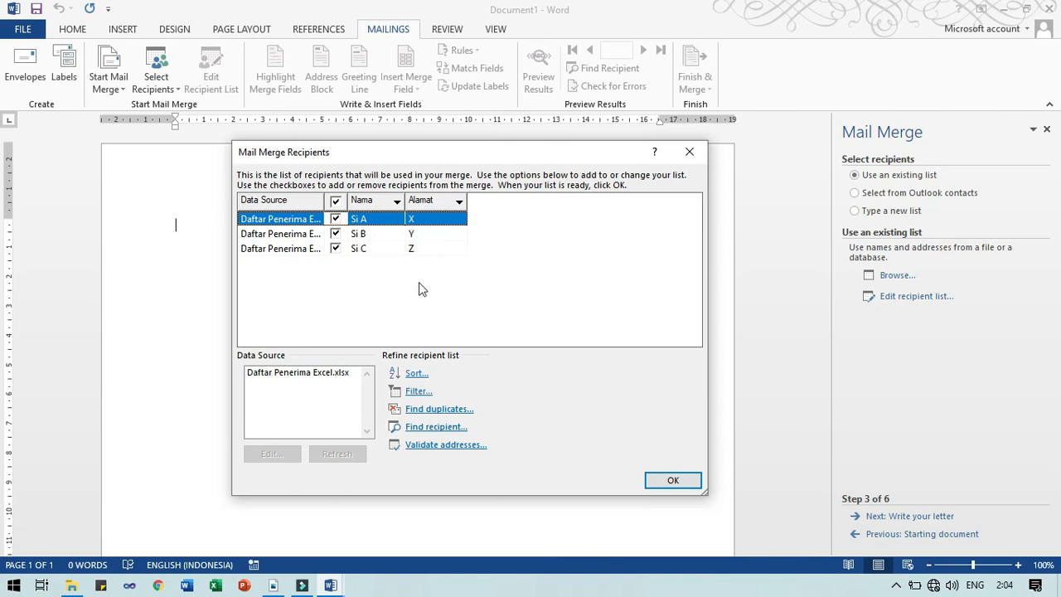
{"action": "left_click", "coordinate": [297, 374]}
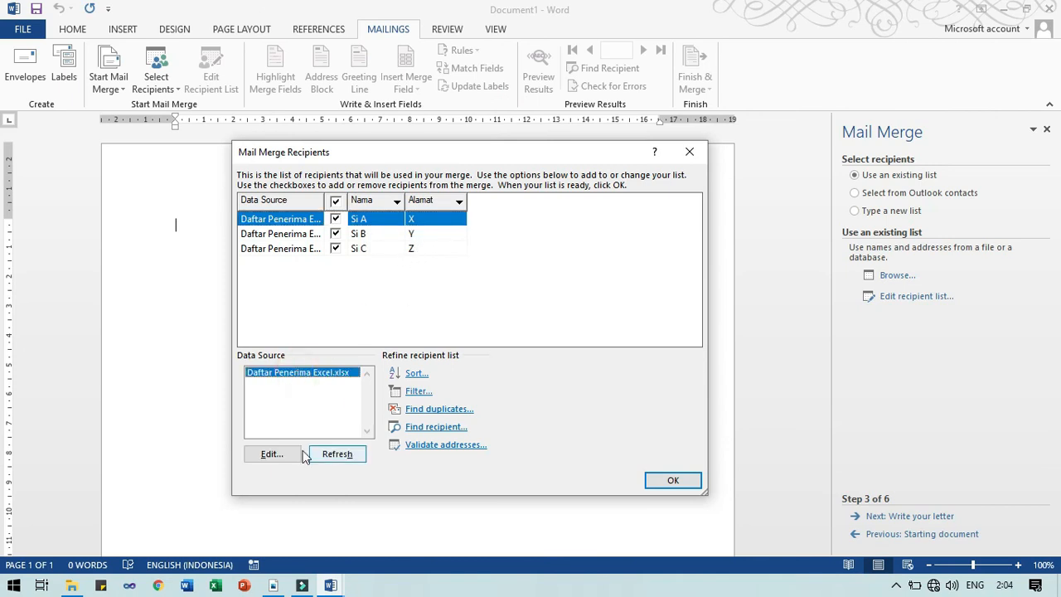
{"action": "left_click", "coordinate": [278, 453]}
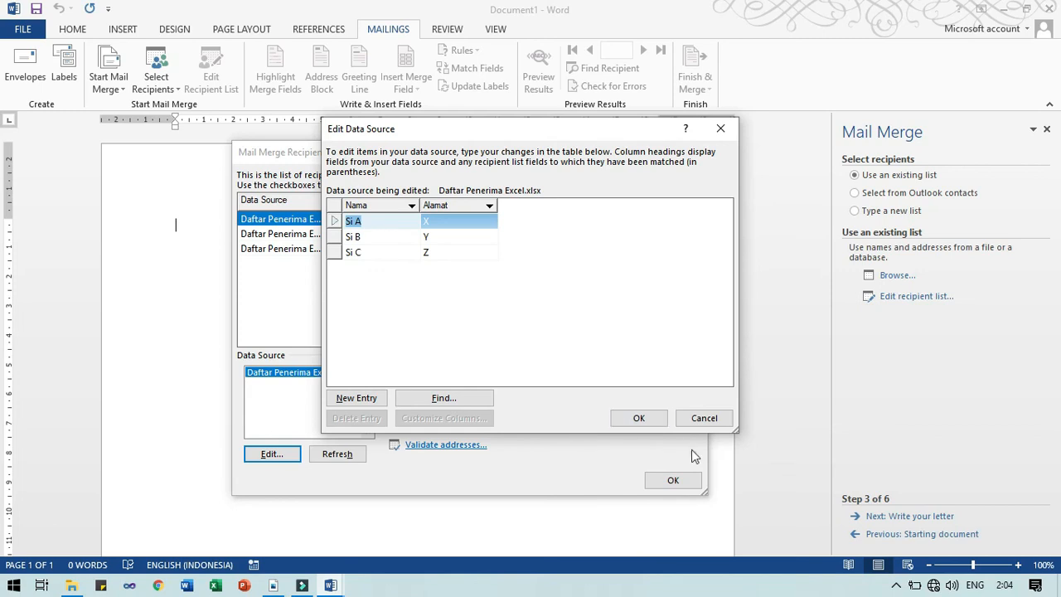
{"action": "left_click", "coordinate": [704, 418]}
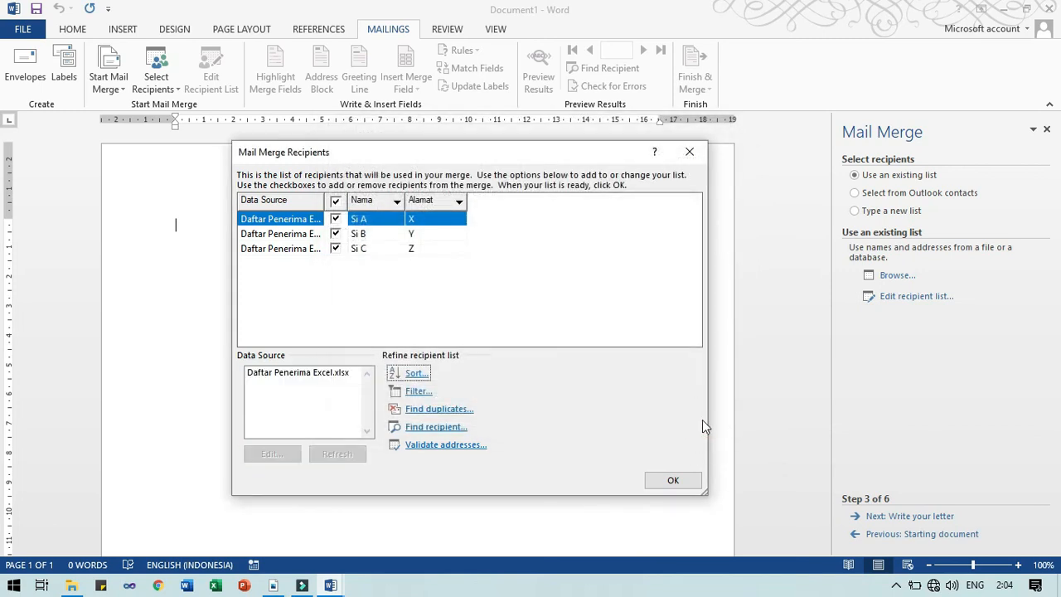
{"action": "left_click", "coordinate": [673, 480]}
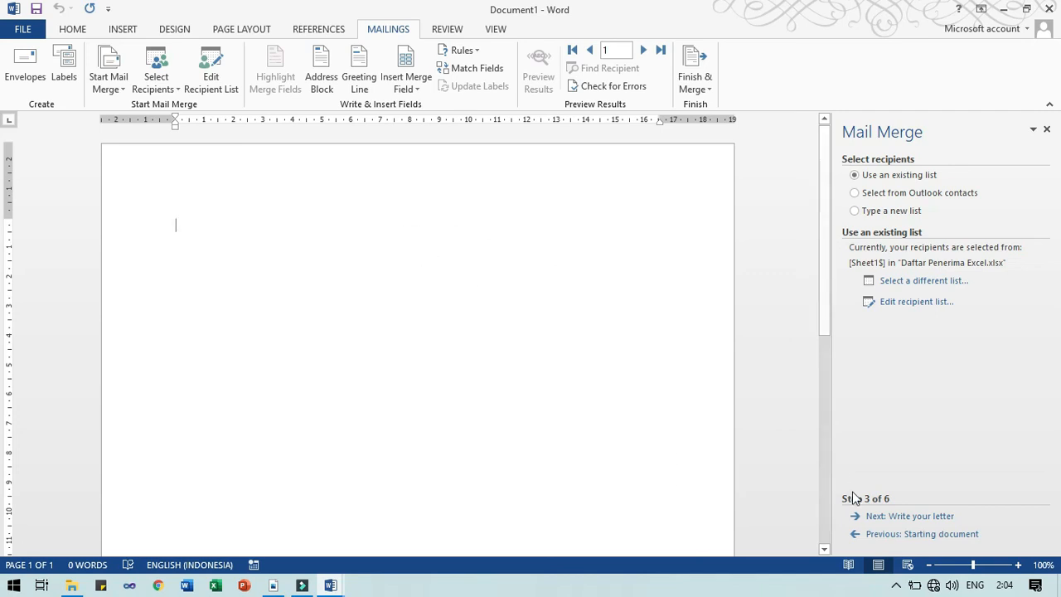
Write the letter lines 'Kepada «Nama»' and 'Di «Alamat»' using merge fields
{"action": "left_click", "coordinate": [909, 522]}
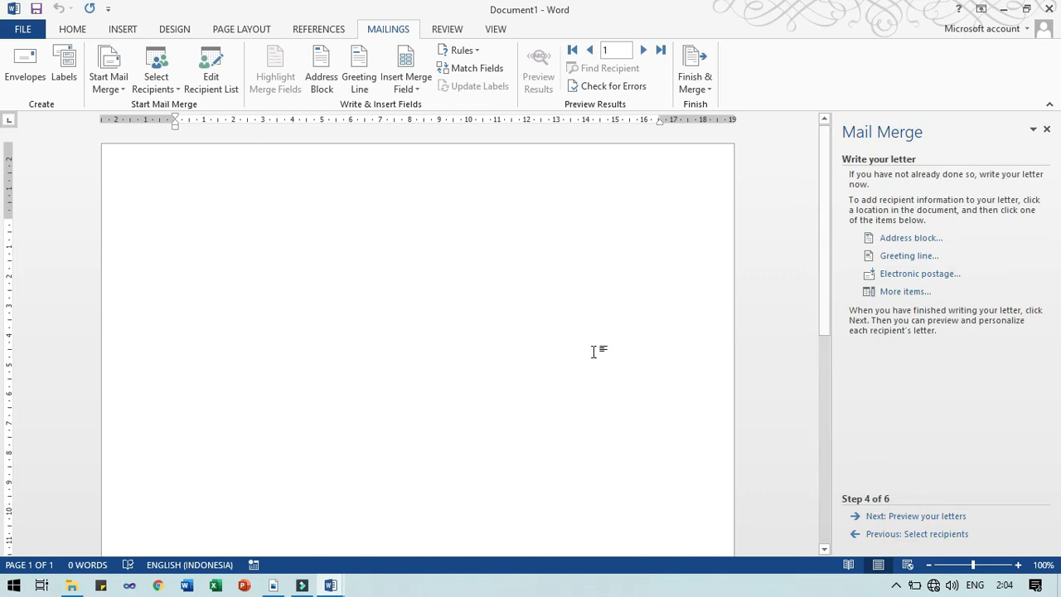
{"action": "left_click", "coordinate": [359, 227]}
{"action": "type", "text": "Ke"}
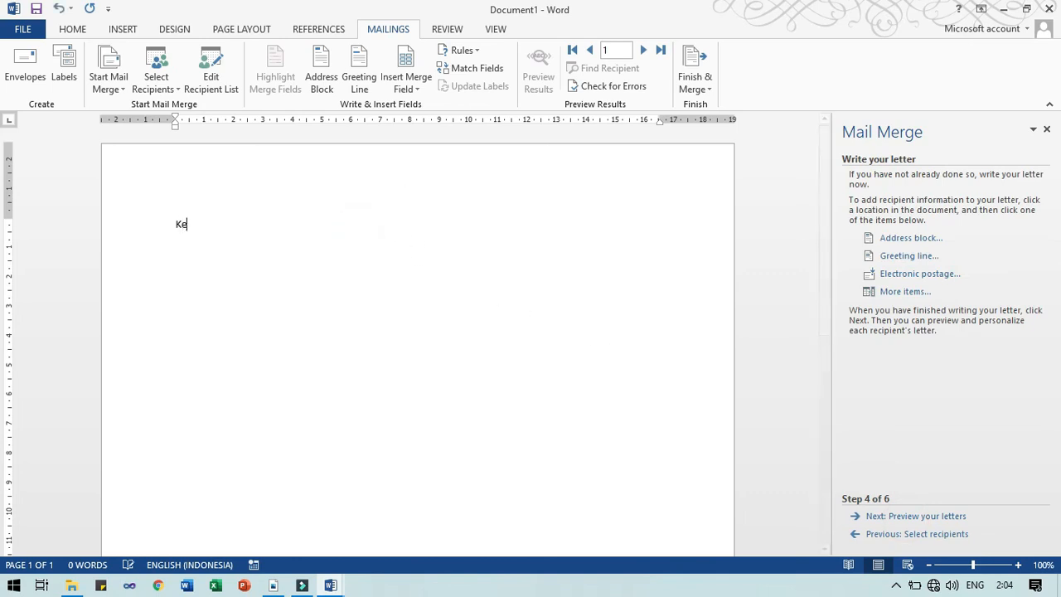
{"action": "type", "text": "pada"}
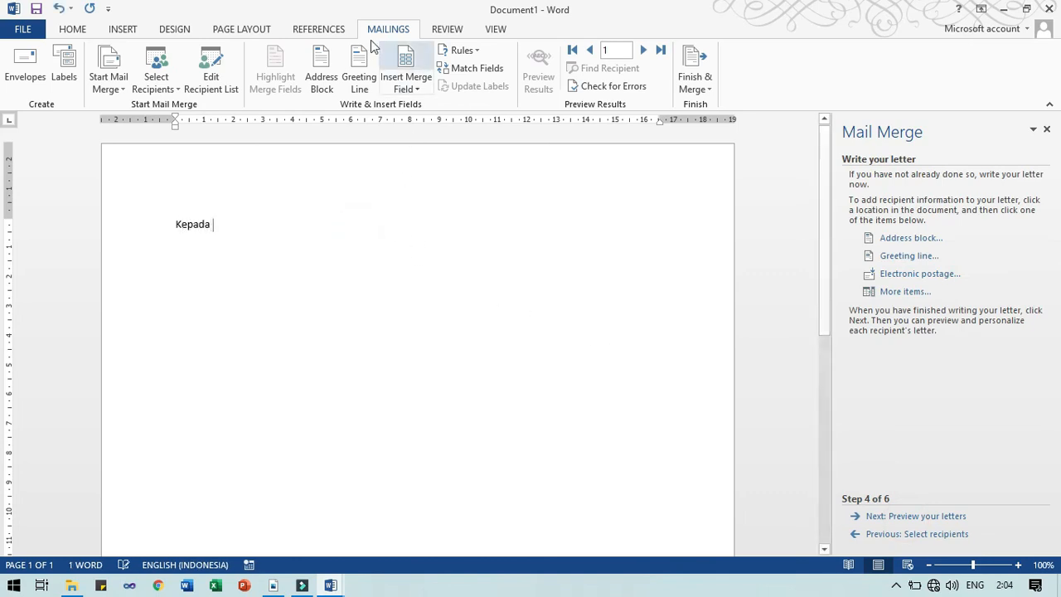
{"action": "left_click", "coordinate": [407, 88]}
{"action": "left_click", "coordinate": [402, 105]}
{"action": "key", "text": "Return"}
{"action": "type", "text": "Di"}
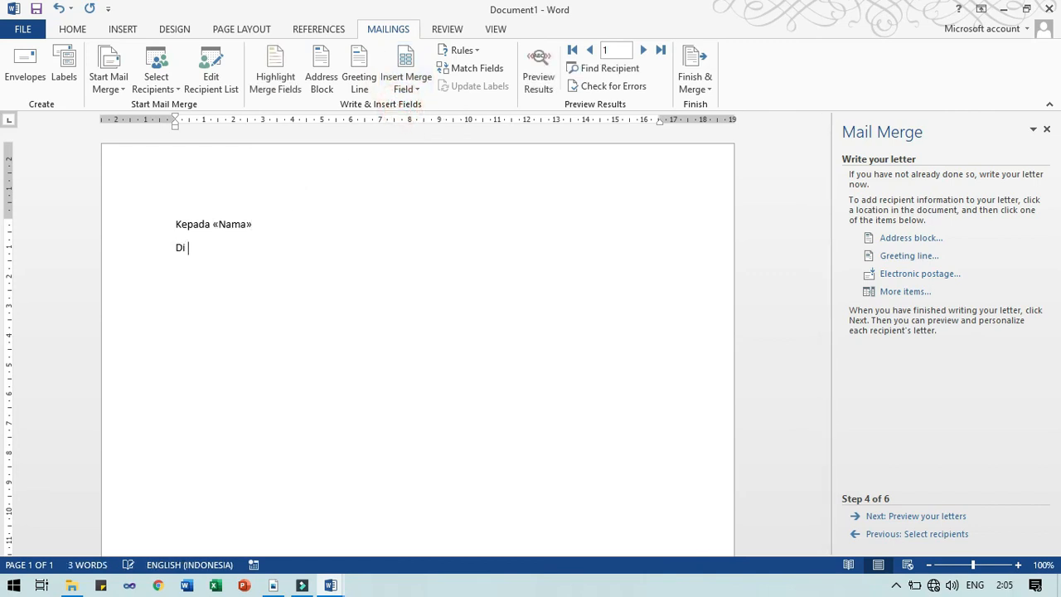
{"action": "left_click", "coordinate": [407, 88]}
{"action": "left_click", "coordinate": [412, 124]}
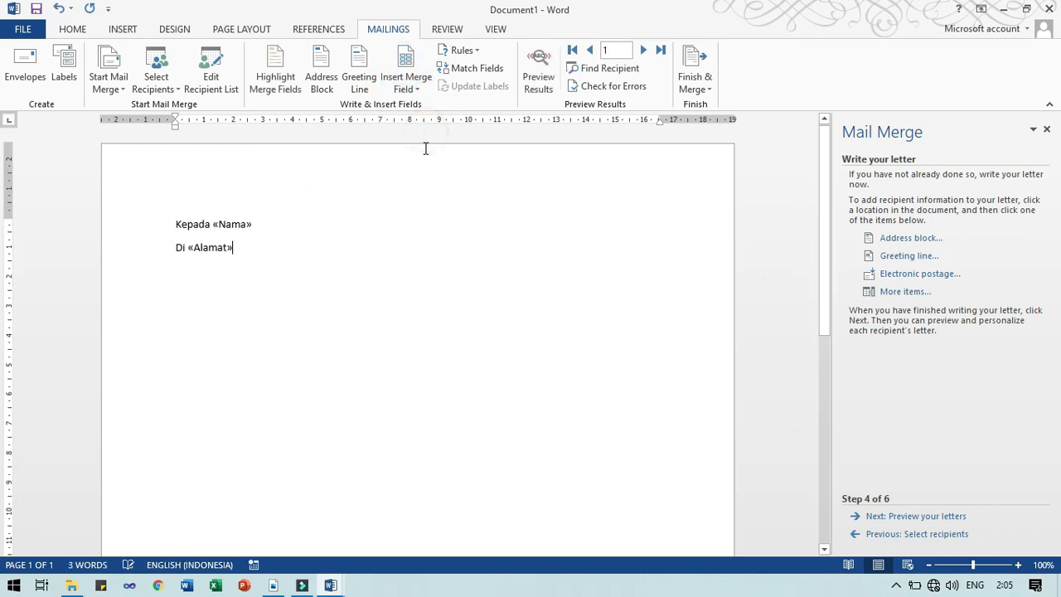
Preview the merged letters by stepping through recipients, then reach the Complete the merge step
{"action": "left_click", "coordinate": [959, 518]}
{"action": "left_click", "coordinate": [642, 51]}
{"action": "left_click", "coordinate": [642, 50]}
{"action": "left_click", "coordinate": [589, 51]}
{"action": "left_click", "coordinate": [589, 51]}
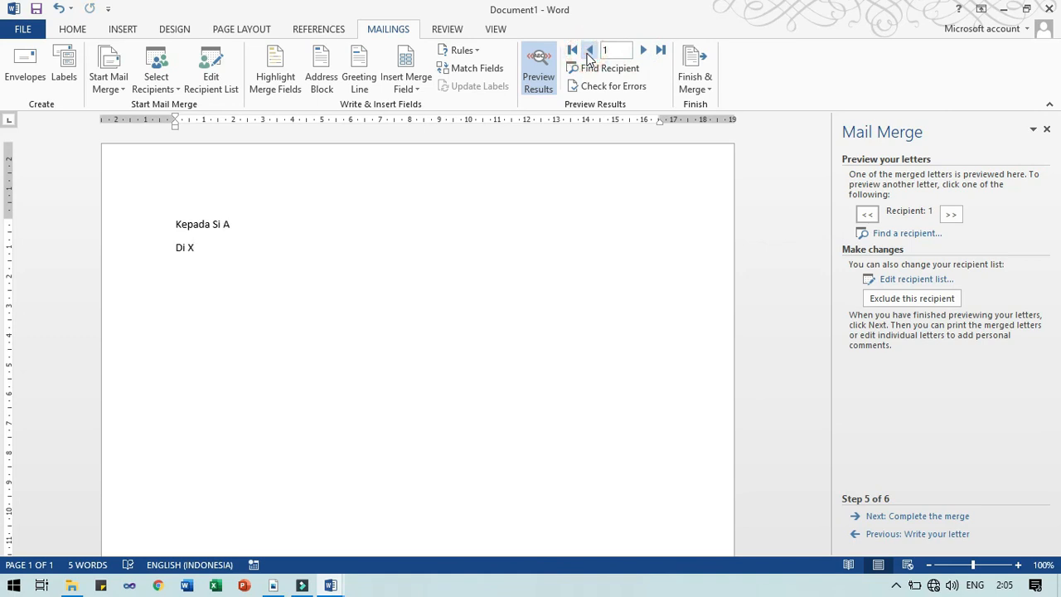
{"action": "left_click", "coordinate": [941, 515]}
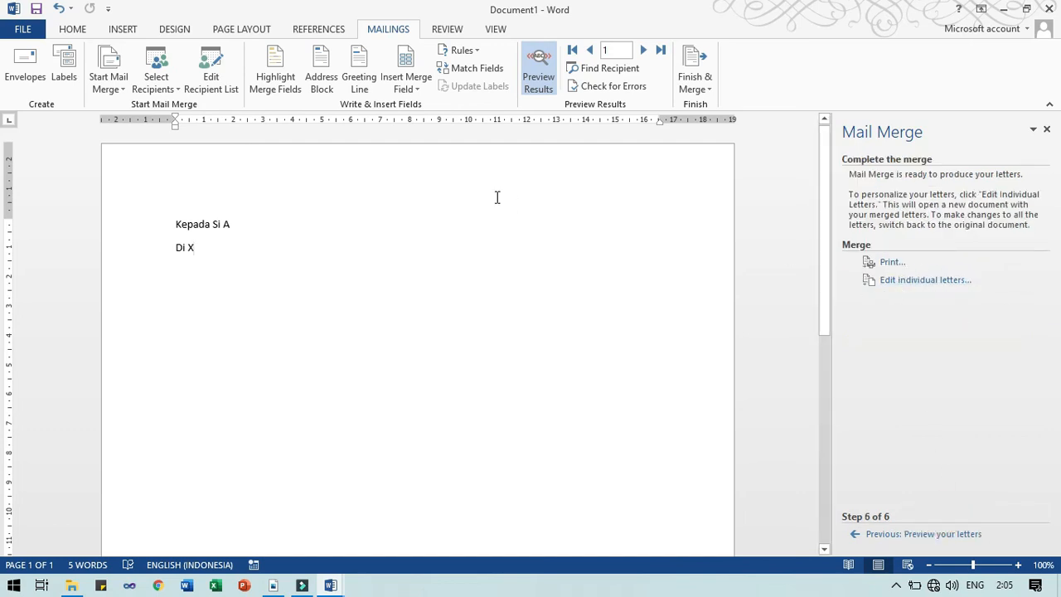
Save the merge letter as Surat_Excel.docx in the Latihan Mail Merge folder
{"action": "key", "text": "ctrl+s"}
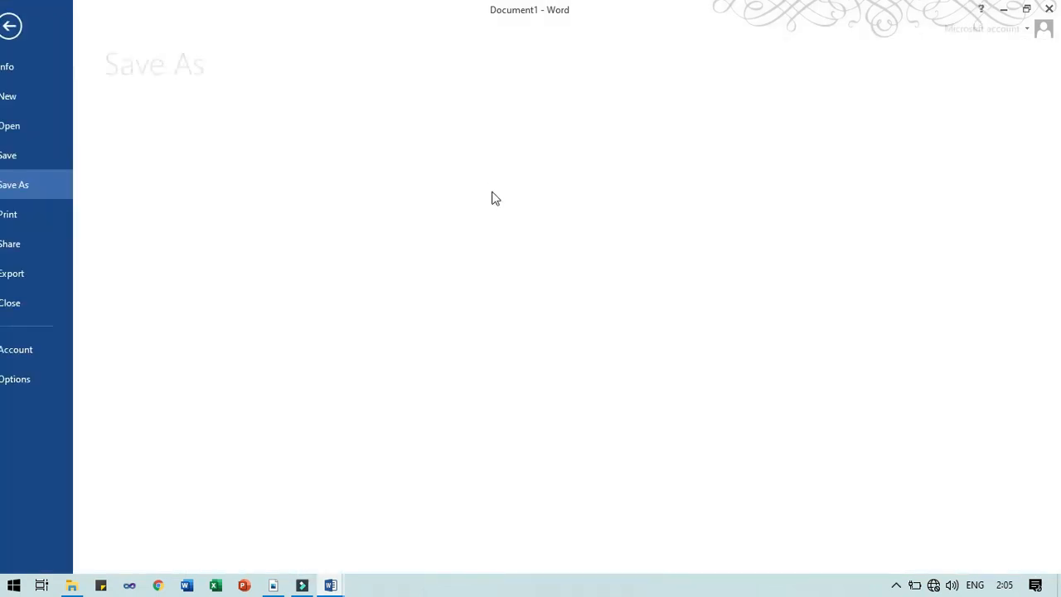
{"action": "left_click", "coordinate": [264, 172]}
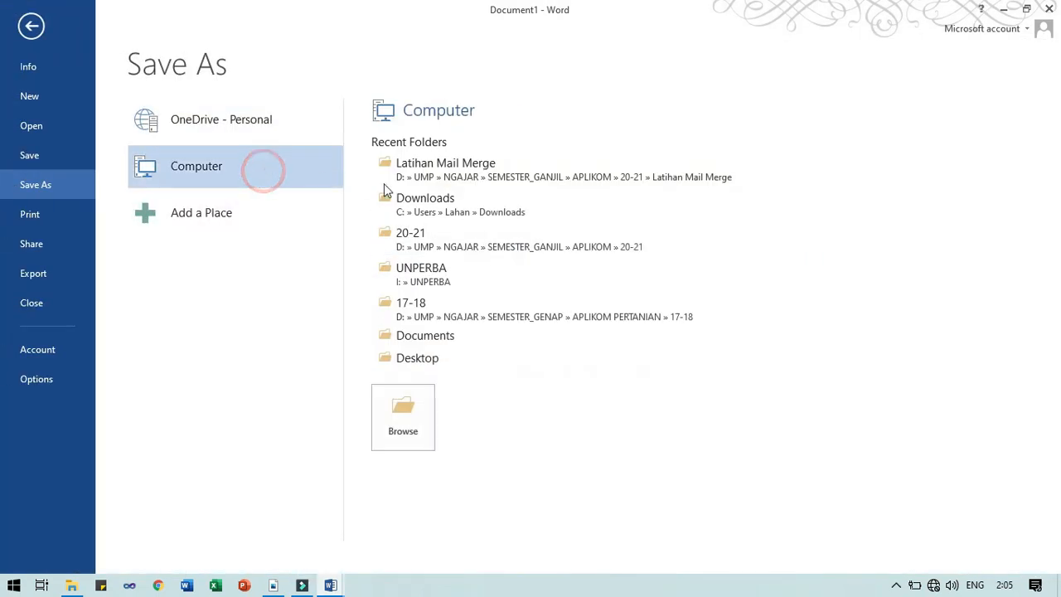
{"action": "left_click", "coordinate": [424, 176]}
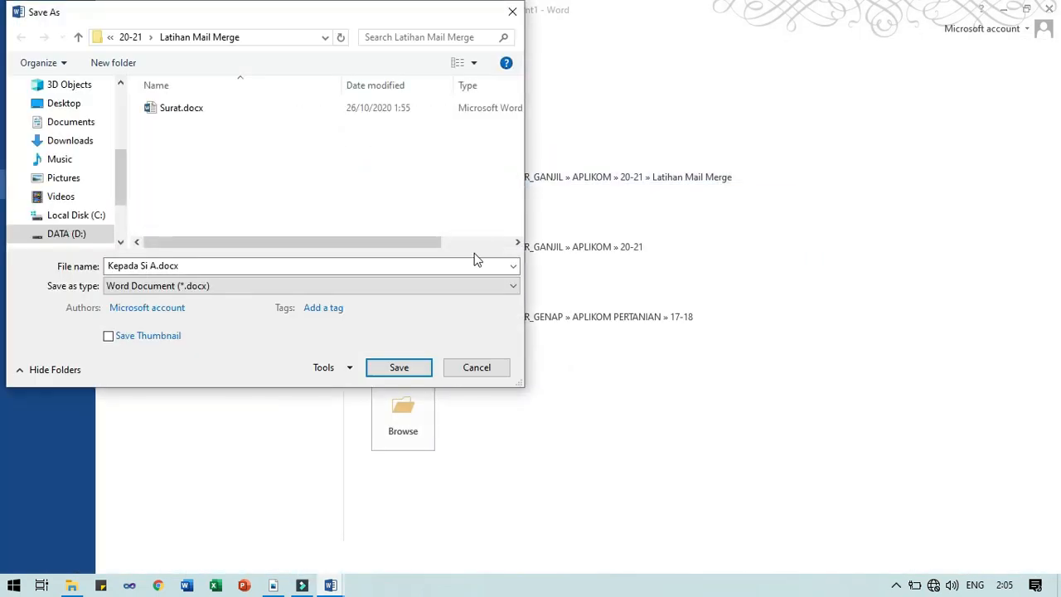
{"action": "left_click", "coordinate": [191, 111]}
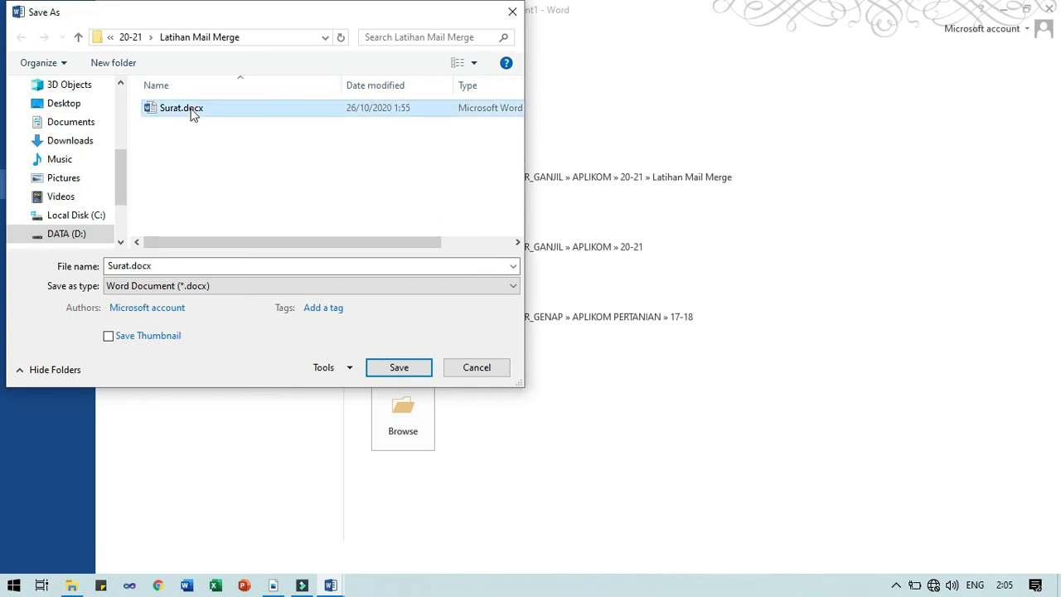
{"action": "key", "text": "F2"}
{"action": "key", "text": "Home"}
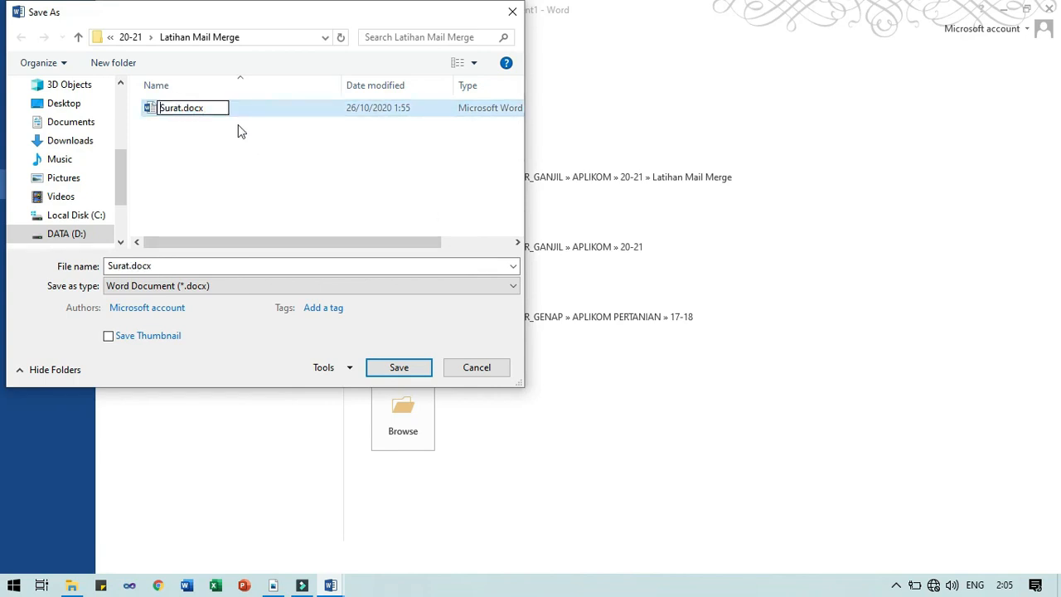
{"action": "key", "text": "Escape"}
{"action": "left_click", "coordinate": [181, 263]}
{"action": "key", "text": "Left"}
{"action": "key", "text": "Left"}
{"action": "key", "text": "Left"}
{"action": "key", "text": "Left"}
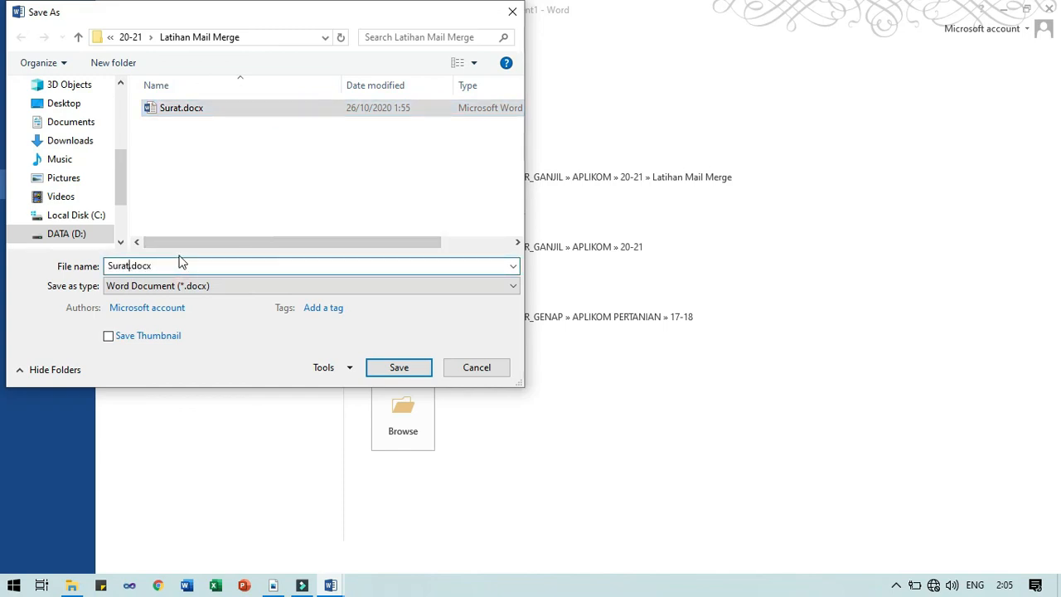
{"action": "type", "text": "_Excel"}
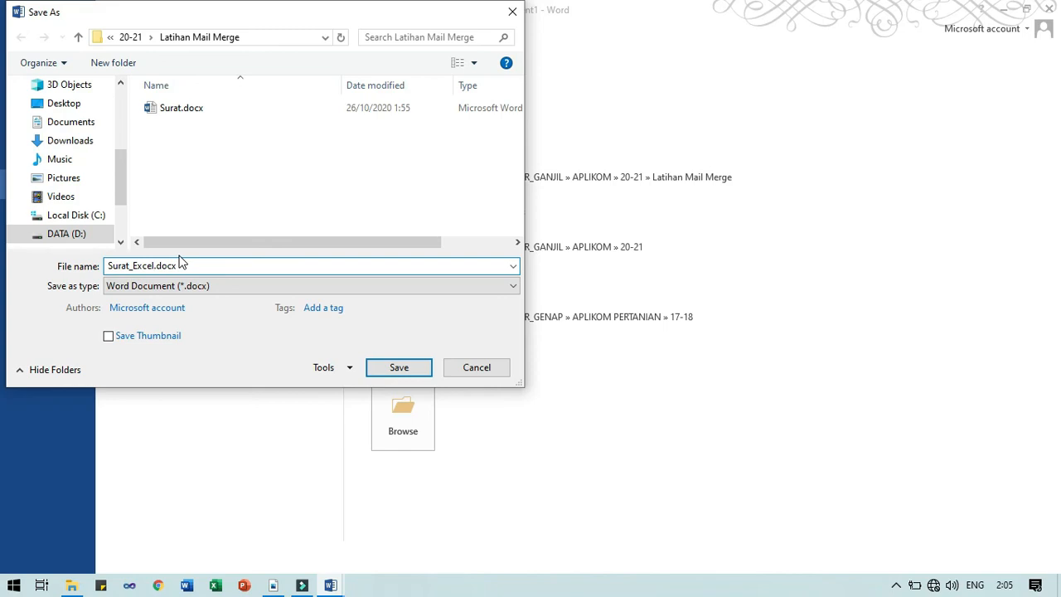
{"action": "key", "text": "Return"}
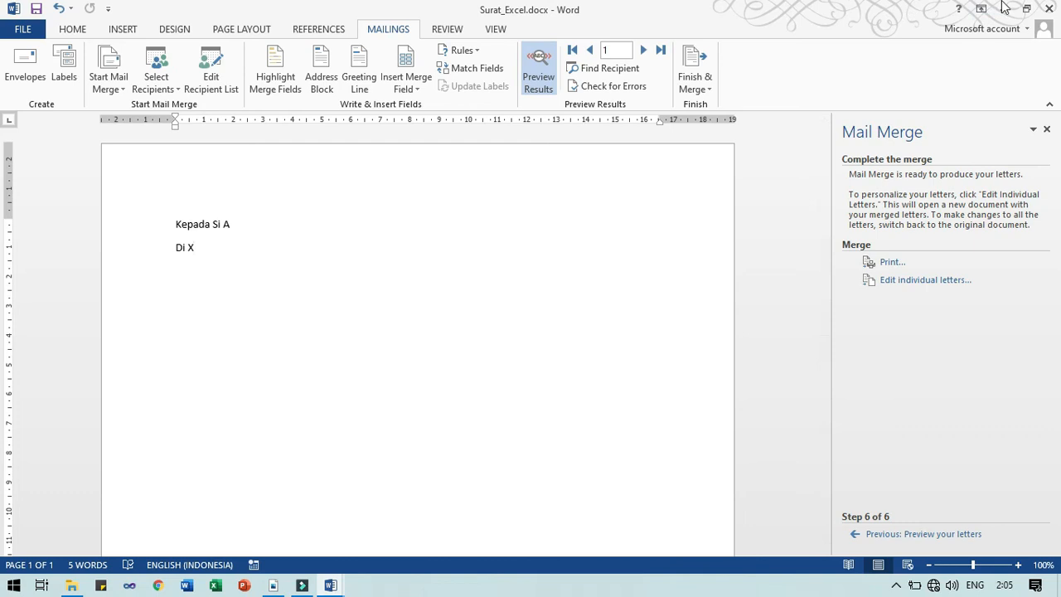
Close the Surat_Excel letter and create a new blank document, Document2
{"action": "left_click", "coordinate": [1046, 10]}
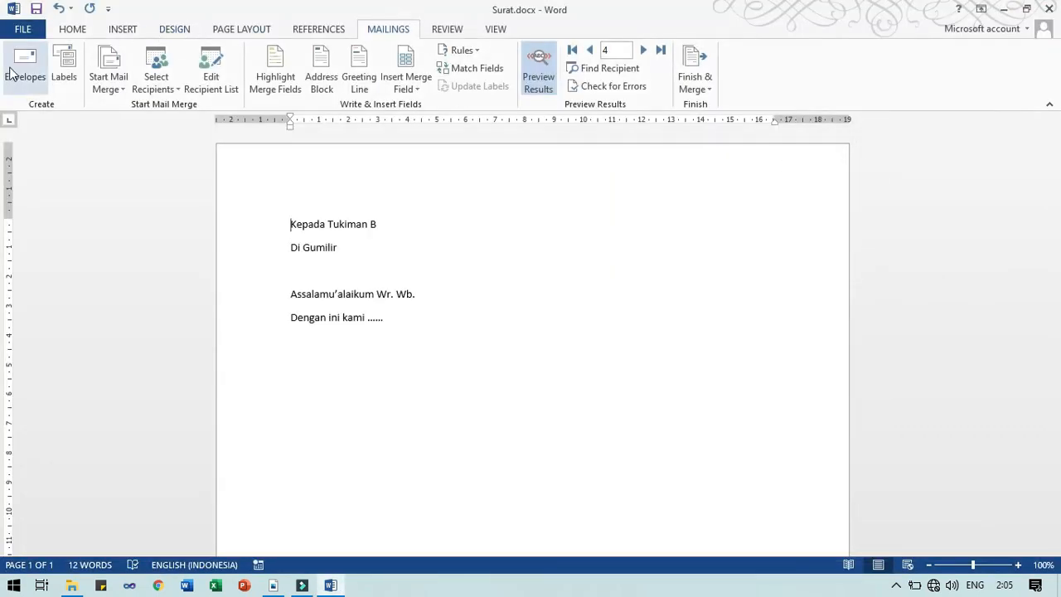
{"action": "key", "text": "ctrl+n"}
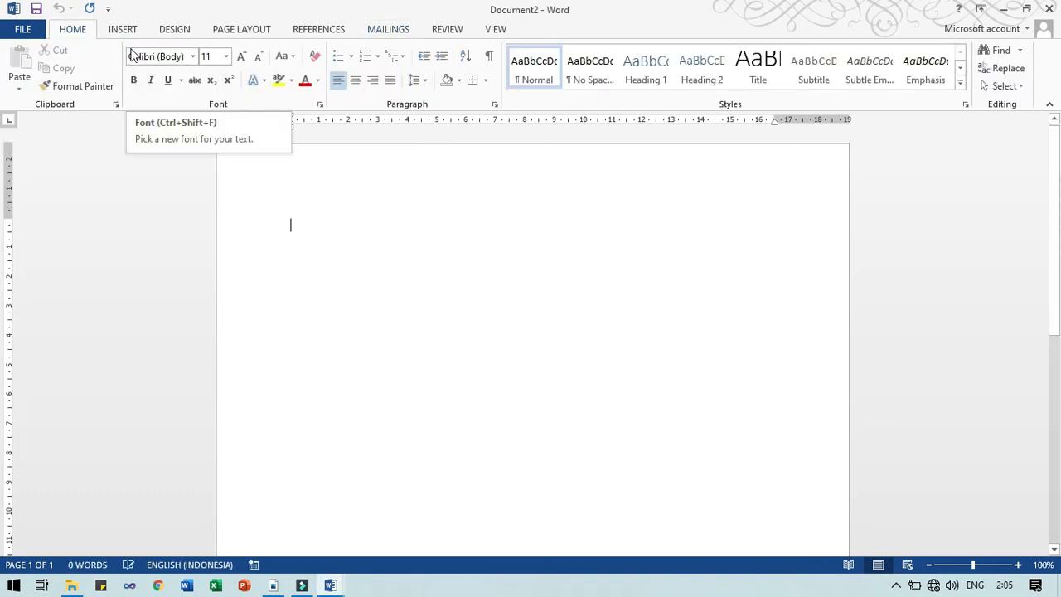
{"action": "left_click", "coordinate": [395, 33]}
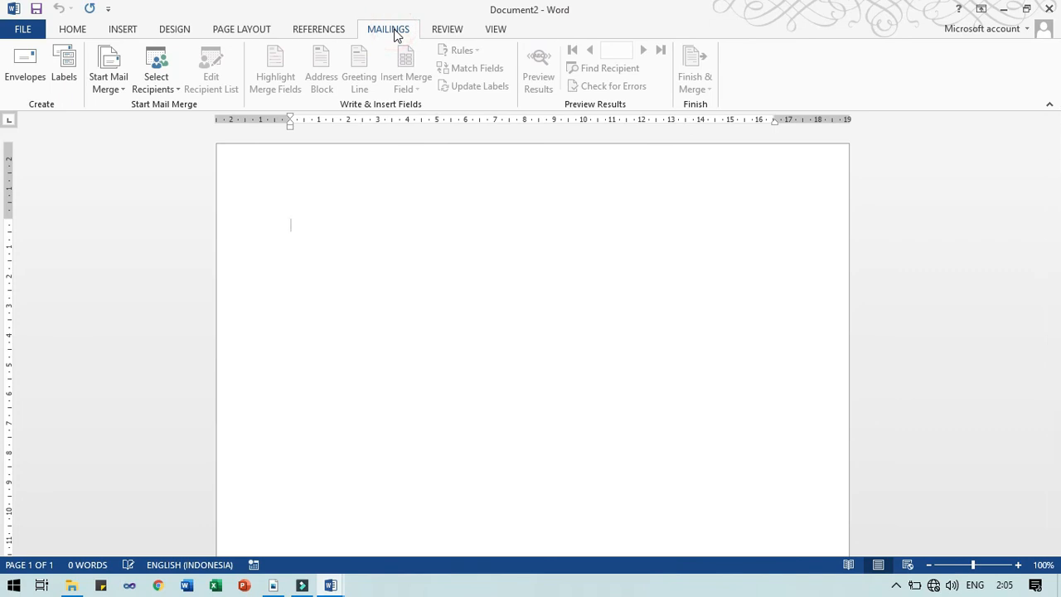
{"action": "mouse_move", "coordinate": [338, 577]}
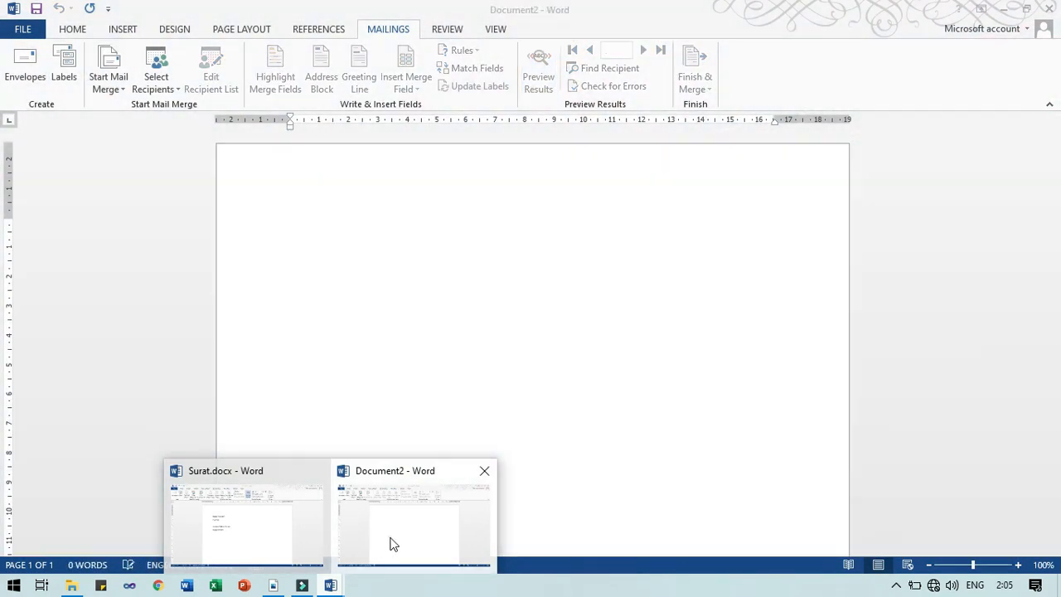
{"action": "left_click", "coordinate": [390, 540]}
Start a Letters mail merge with the step-by-step wizard and create a new typed address list
{"action": "left_click", "coordinate": [109, 83]}
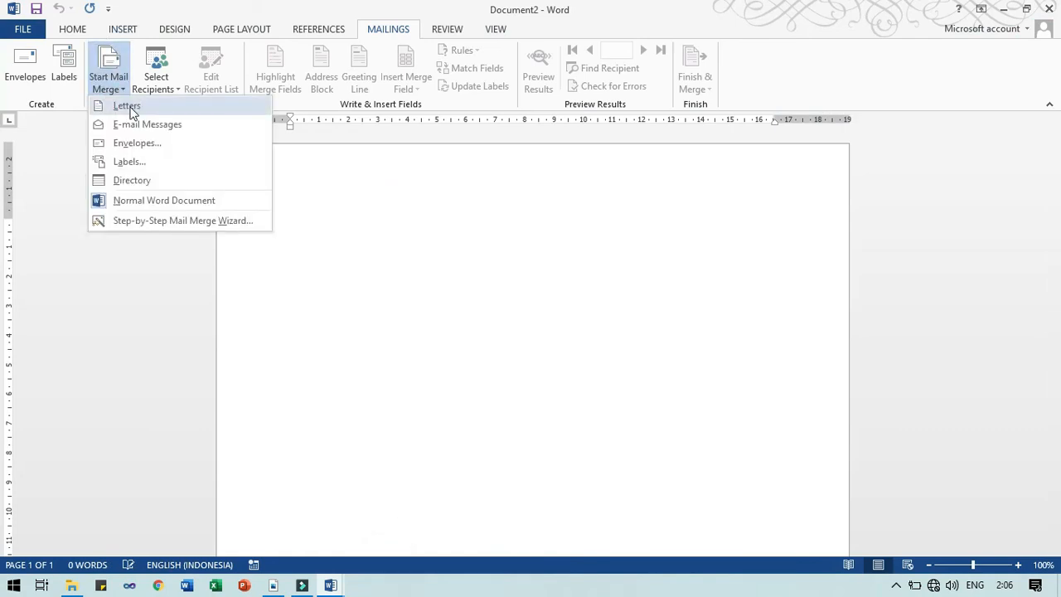
{"action": "left_click", "coordinate": [127, 106]}
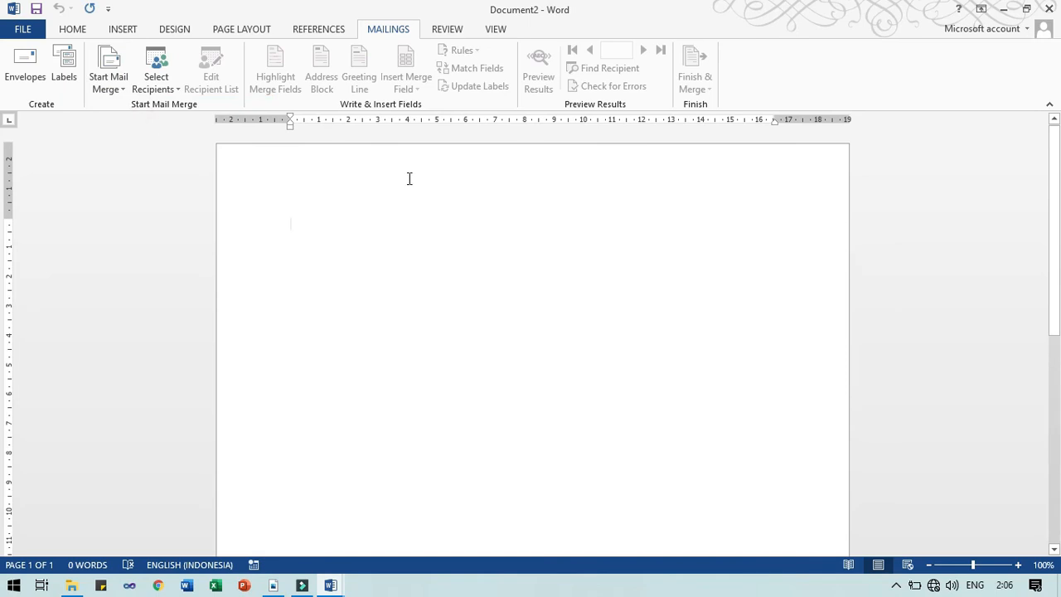
{"action": "left_click", "coordinate": [106, 82]}
{"action": "left_click", "coordinate": [119, 223]}
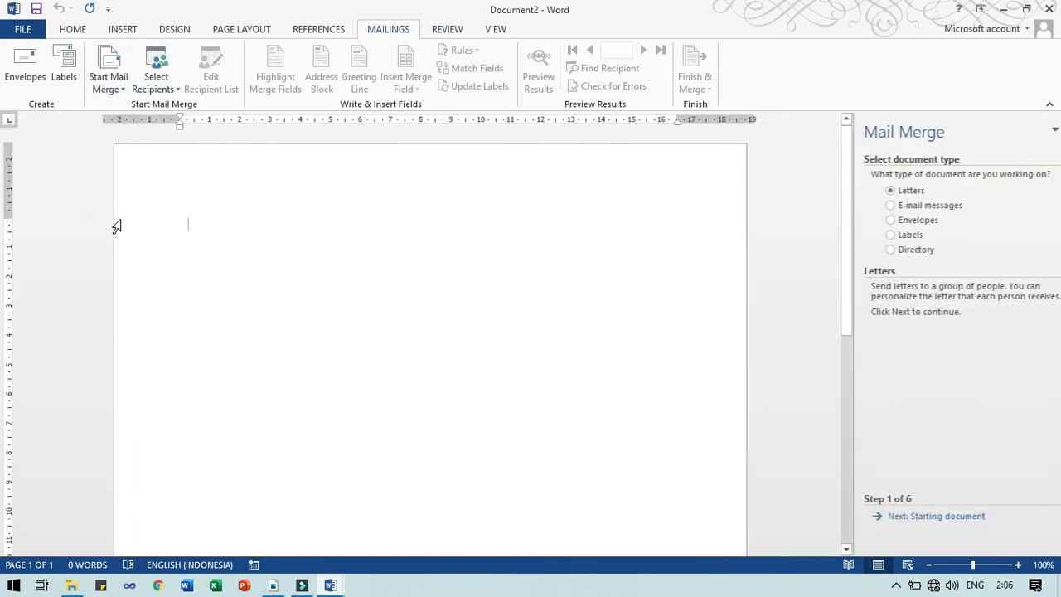
{"action": "left_click", "coordinate": [920, 517]}
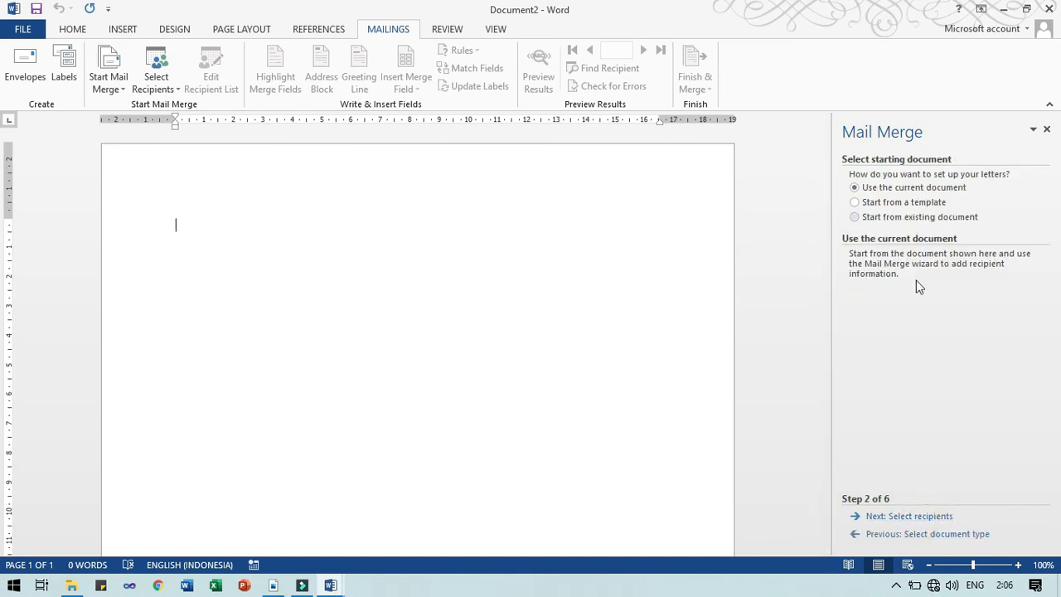
{"action": "left_click", "coordinate": [905, 519]}
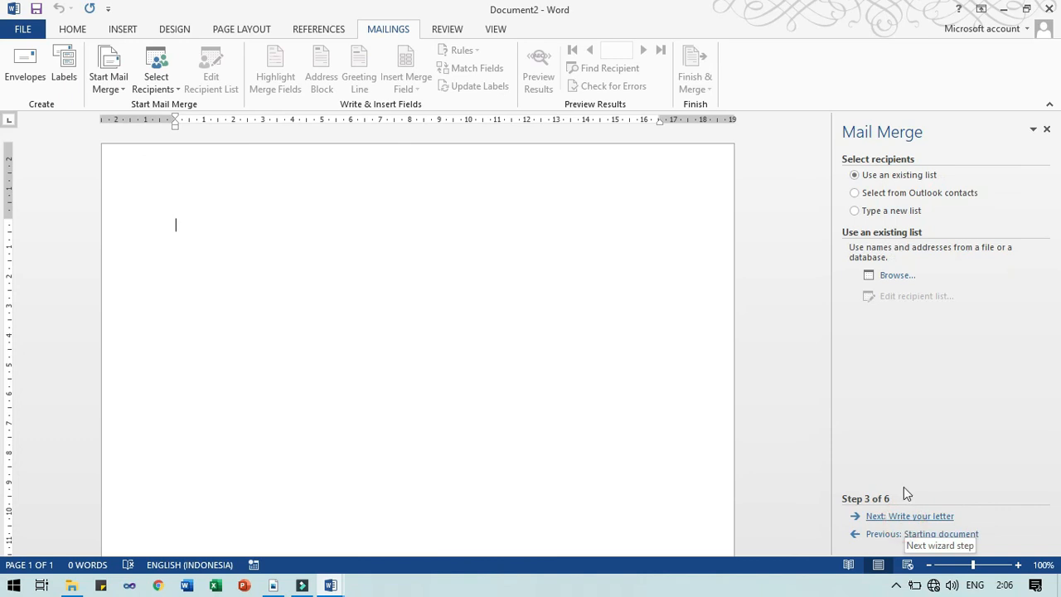
{"action": "left_click", "coordinate": [888, 212]}
{"action": "left_click", "coordinate": [889, 267]}
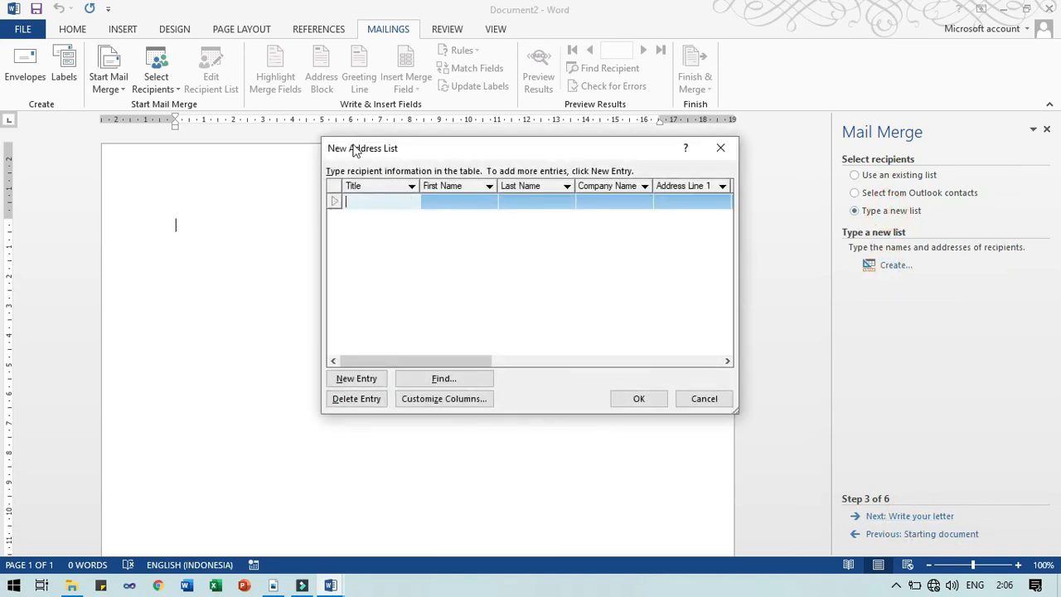
Delete every address-list field except Title and First Name, from E-mail Address through Last Name
{"action": "left_click", "coordinate": [435, 400]}
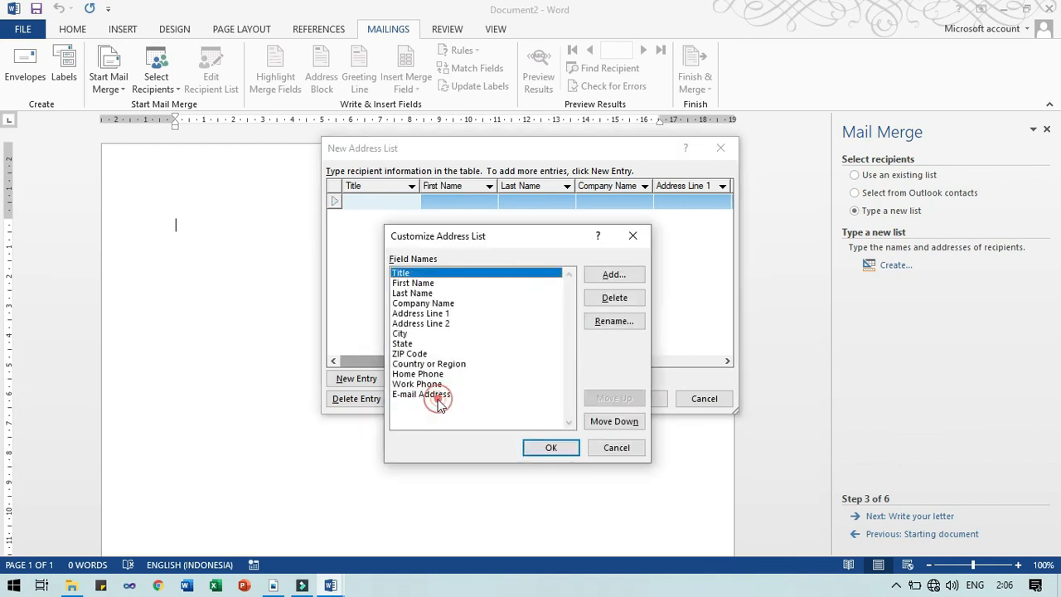
{"action": "left_click", "coordinate": [433, 396]}
{"action": "left_click", "coordinate": [613, 299]}
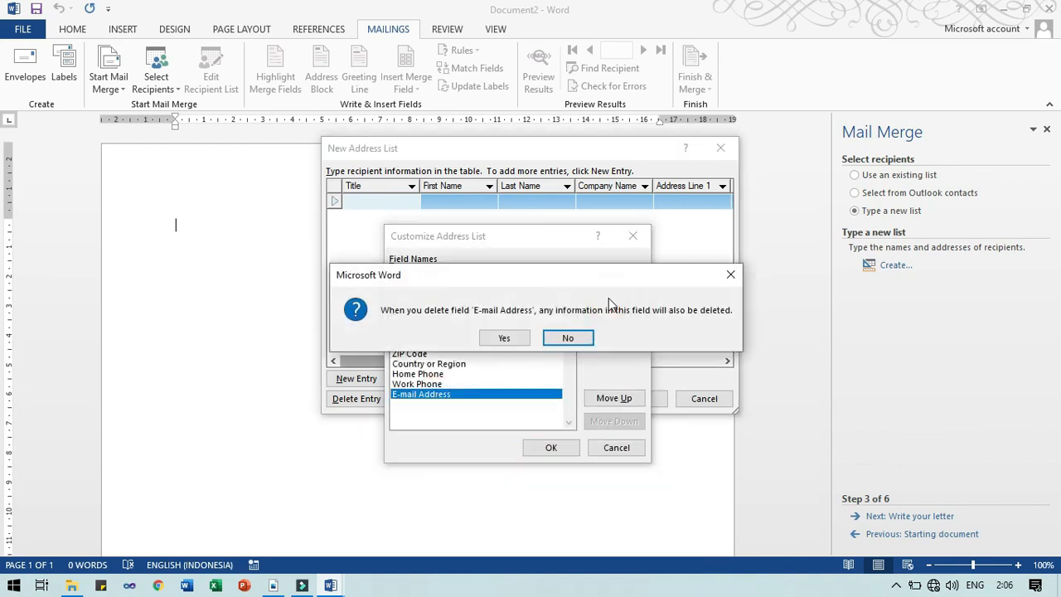
{"action": "key", "text": "Left"}
{"action": "key", "text": "Return"}
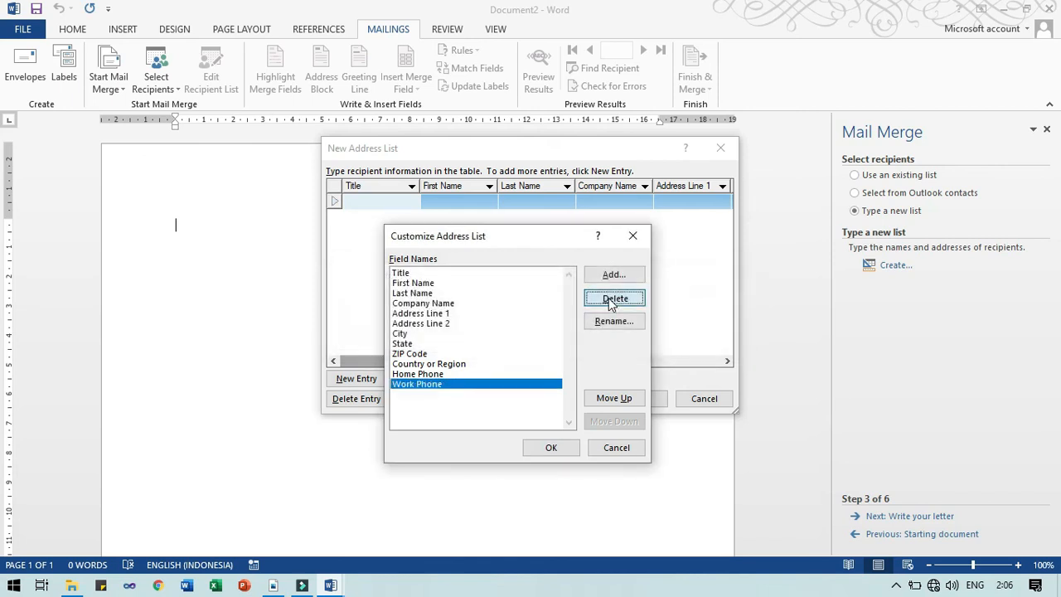
{"action": "left_click", "coordinate": [609, 300]}
{"action": "key", "text": "Left"}
{"action": "key", "text": "Return"}
{"action": "left_click", "coordinate": [614, 298]}
{"action": "key", "text": "Left"}
{"action": "key", "text": "Return"}
{"action": "left_click", "coordinate": [613, 298]}
{"action": "key", "text": "Left"}
{"action": "key", "text": "Return"}
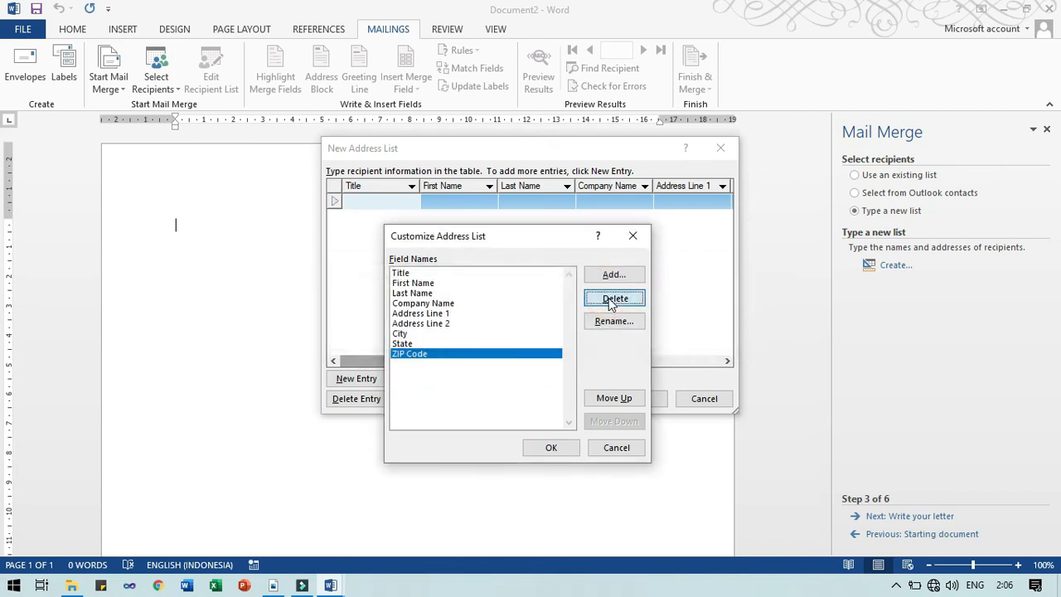
{"action": "left_click", "coordinate": [613, 298]}
{"action": "key", "text": "Left"}
{"action": "key", "text": "Return"}
{"action": "left_click", "coordinate": [614, 299]}
{"action": "key", "text": "Left"}
{"action": "key", "text": "Return"}
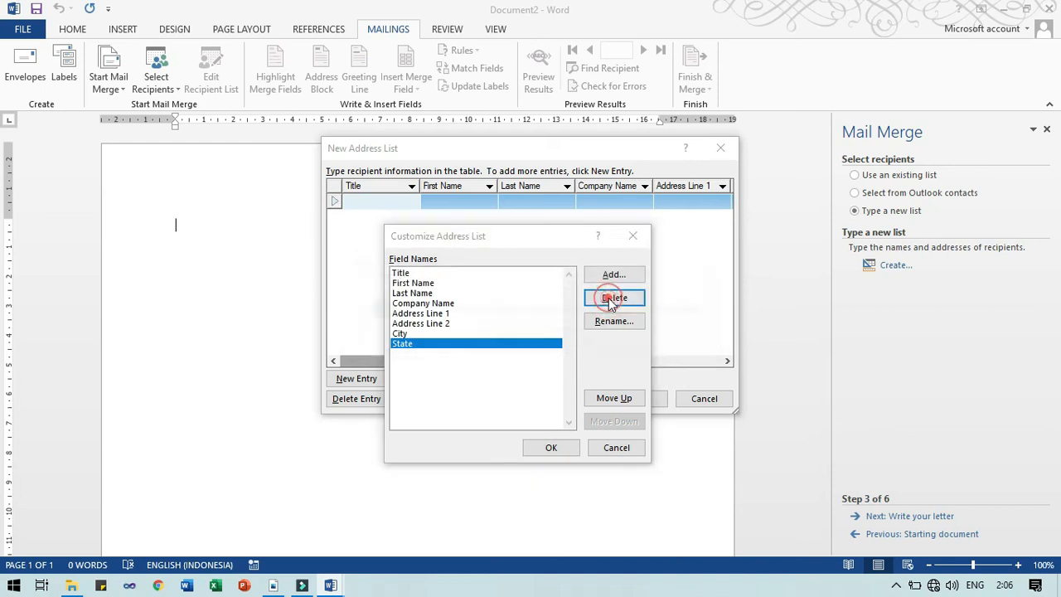
{"action": "left_click", "coordinate": [613, 298]}
{"action": "key", "text": "Left"}
{"action": "key", "text": "Return"}
{"action": "left_click", "coordinate": [613, 298]}
{"action": "key", "text": "Left"}
{"action": "key", "text": "Return"}
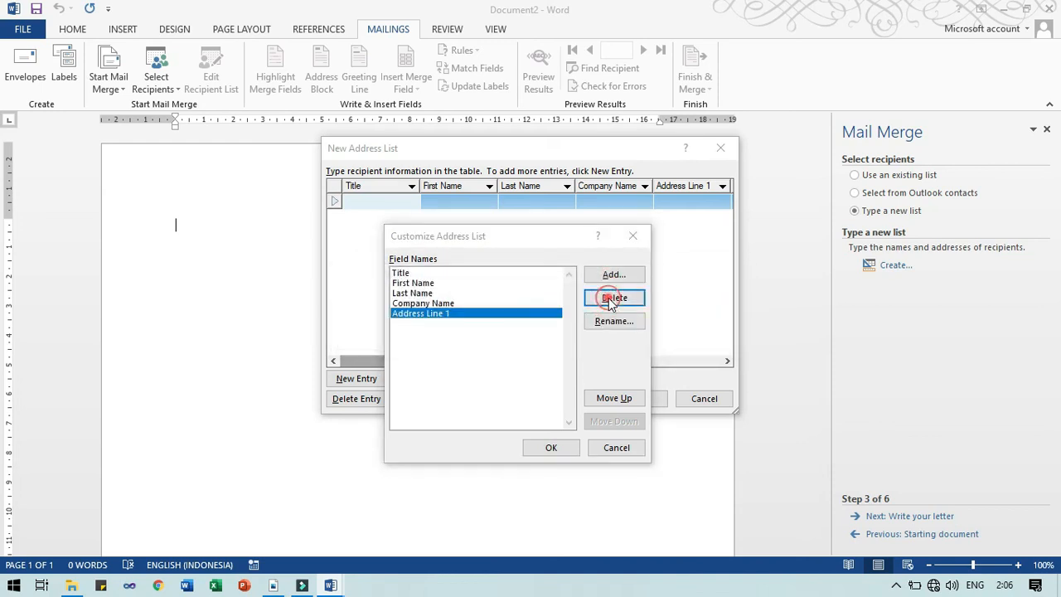
{"action": "left_click", "coordinate": [613, 298]}
{"action": "key", "text": "Left"}
{"action": "key", "text": "Return"}
{"action": "left_click", "coordinate": [611, 300]}
{"action": "key", "text": "Left"}
{"action": "key", "text": "Return"}
{"action": "left_click", "coordinate": [611, 300]}
{"action": "key", "text": "Left"}
{"action": "key", "text": "Return"}
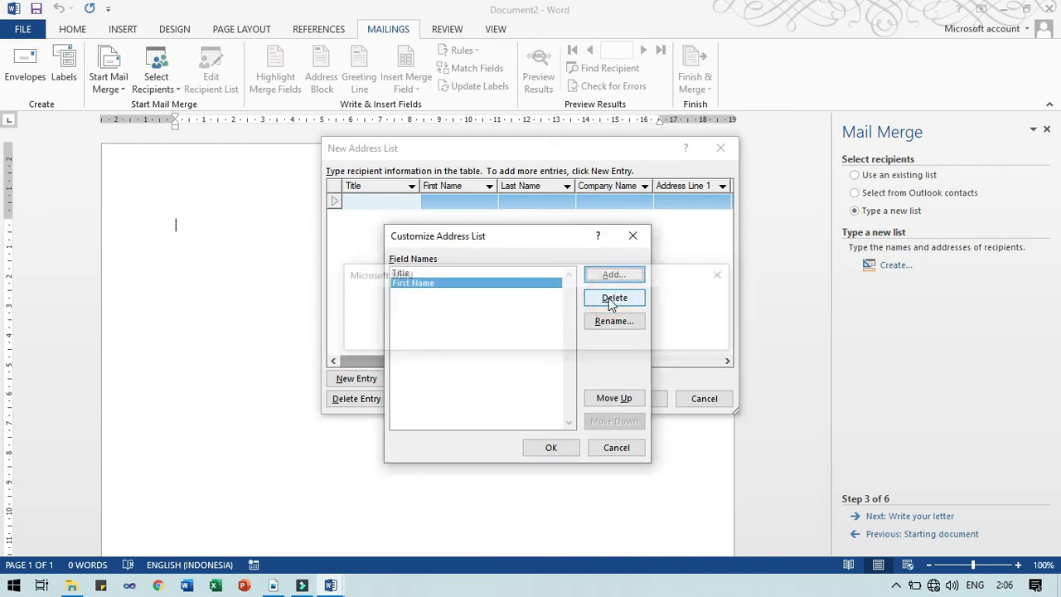
Rename Title to Jeneng and First Name to Panggon, and apply the two-column layout
{"action": "left_click", "coordinate": [498, 272]}
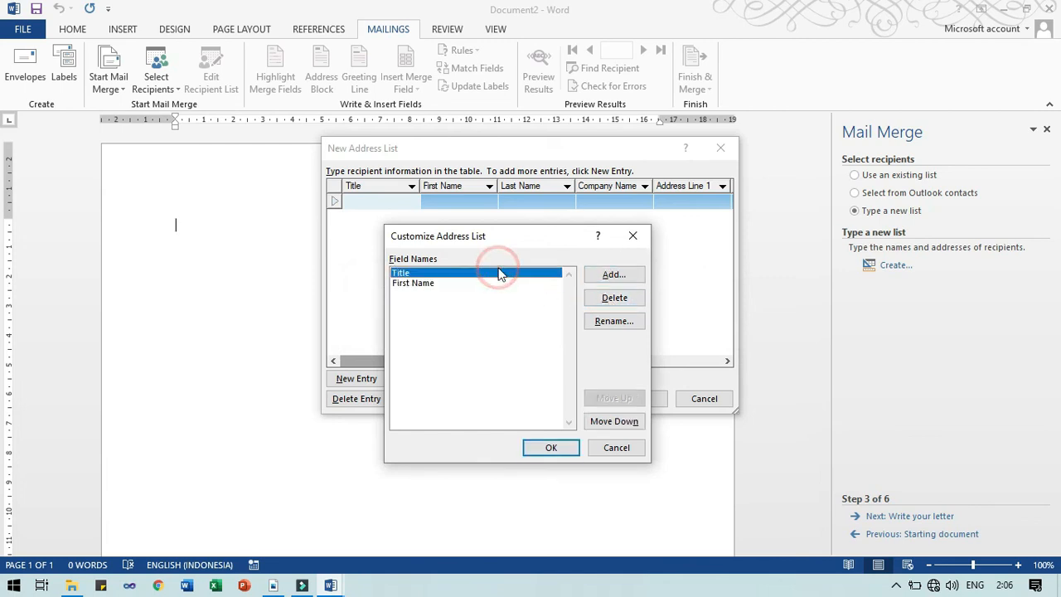
{"action": "left_click", "coordinate": [597, 320]}
{"action": "type", "text": "Je"}
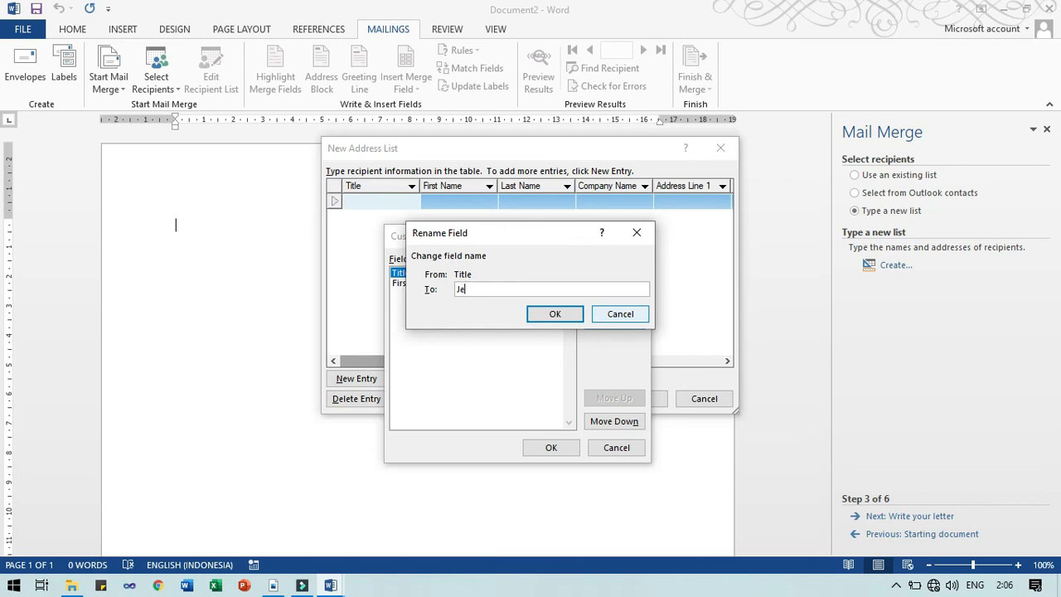
{"action": "type", "text": "neng"}
{"action": "key", "text": "Return"}
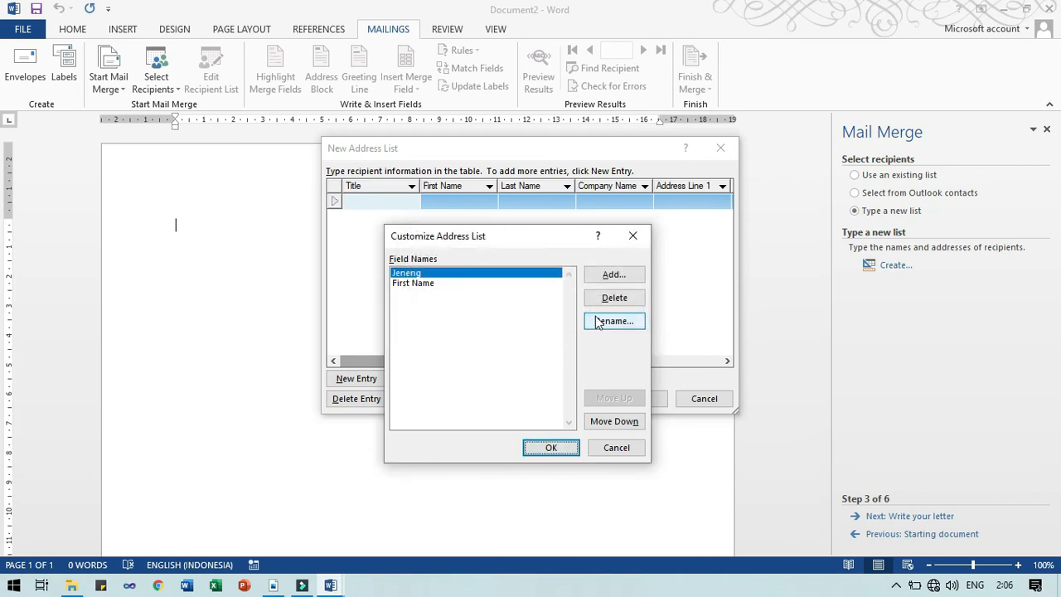
{"action": "left_click", "coordinate": [423, 283]}
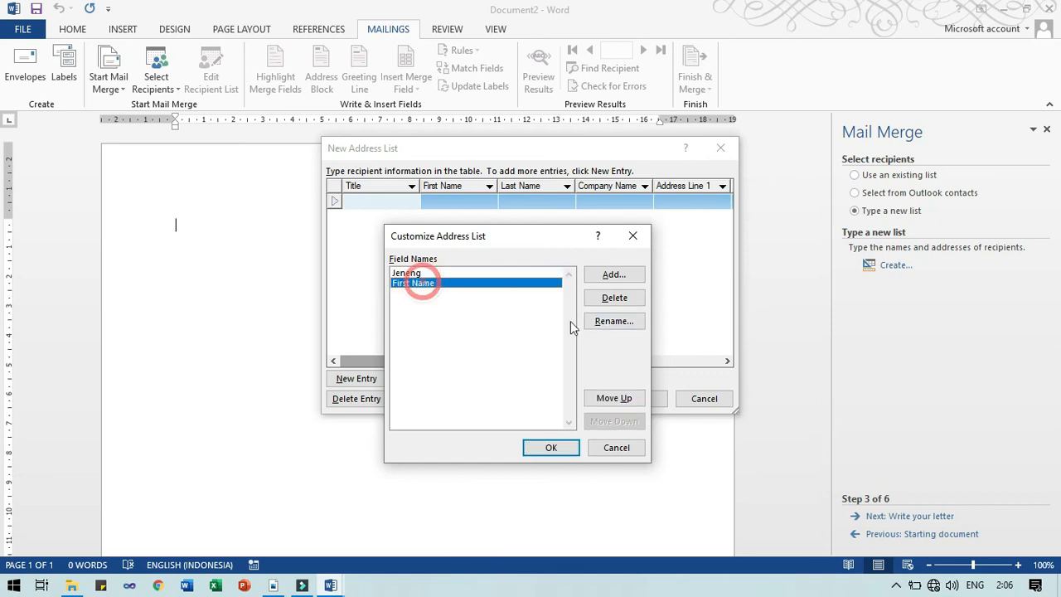
{"action": "left_click", "coordinate": [618, 322]}
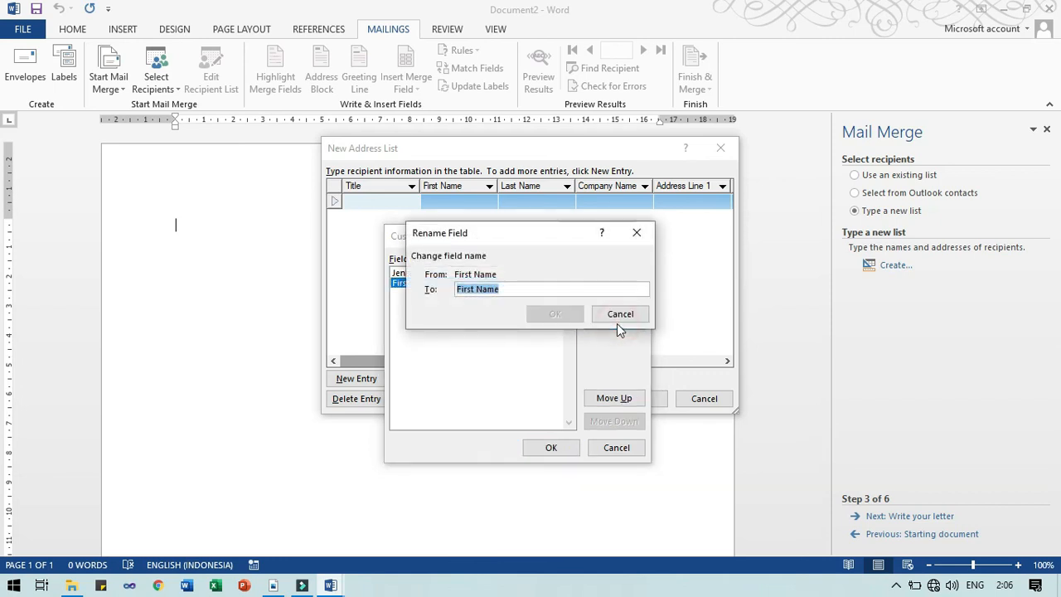
{"action": "type", "text": "Alamat"}
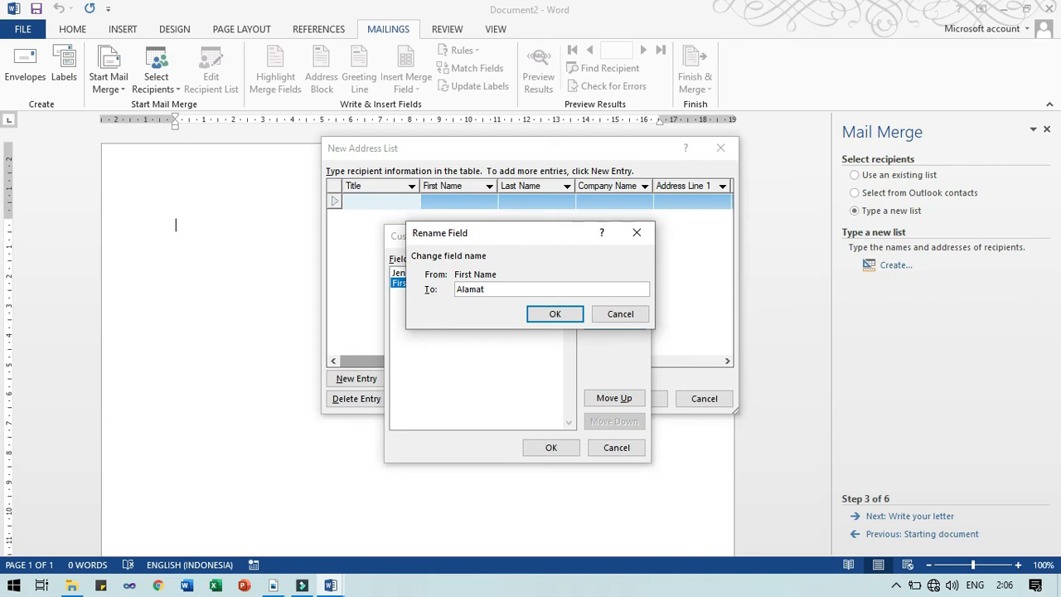
{"action": "key", "text": "ctrl+a"}
{"action": "type", "text": "Panggon"}
{"action": "left_click", "coordinate": [580, 322]}
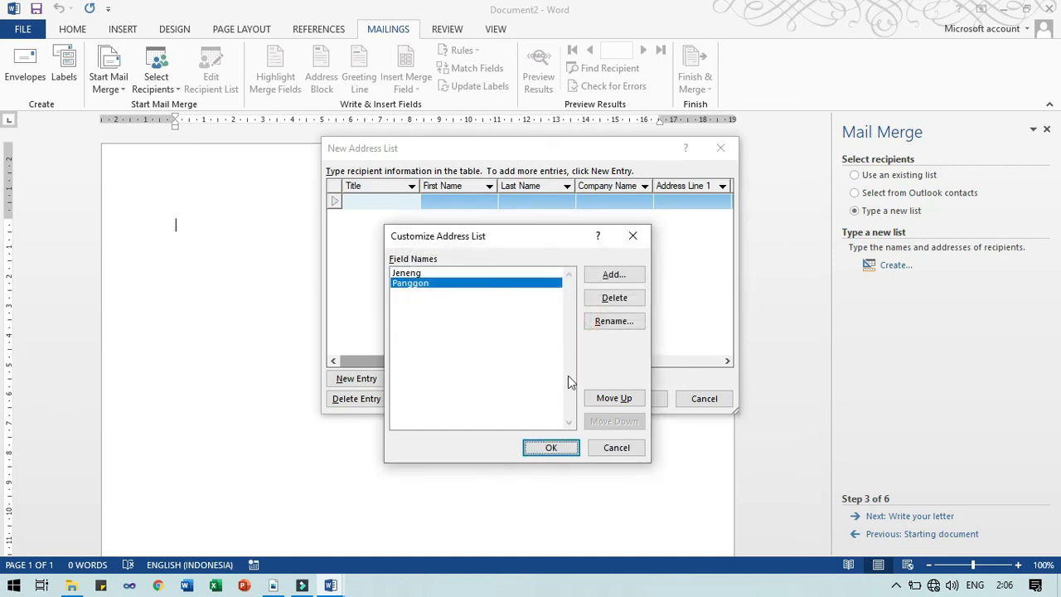
{"action": "left_click", "coordinate": [551, 447]}
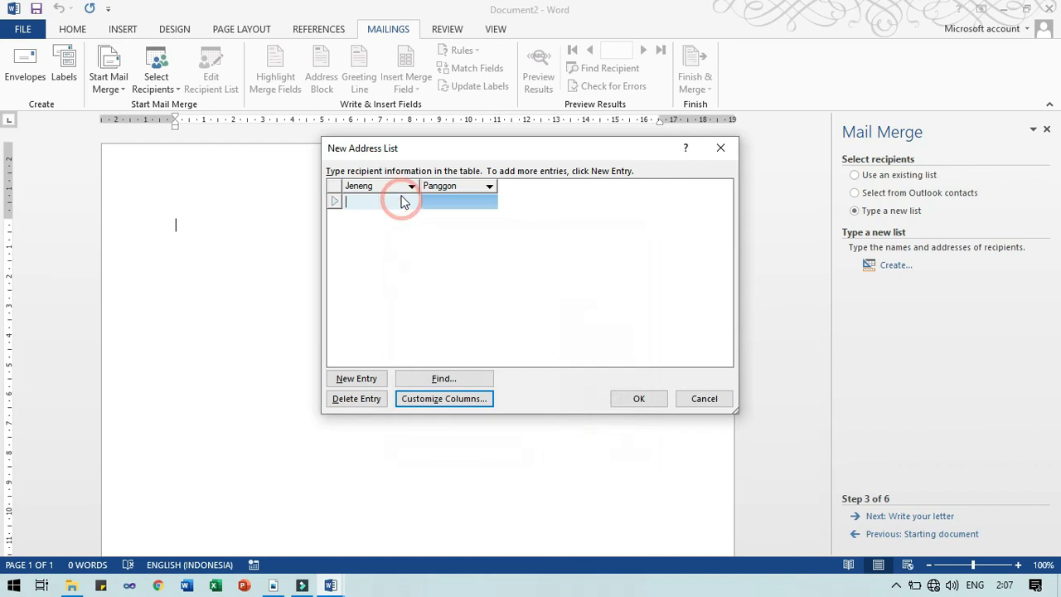
Enter three recipient names with Panggon cities Jakarta, Bandung and Purwokerto
{"action": "type", "text": "Sapa"}
{"action": "key", "text": "Tab"}
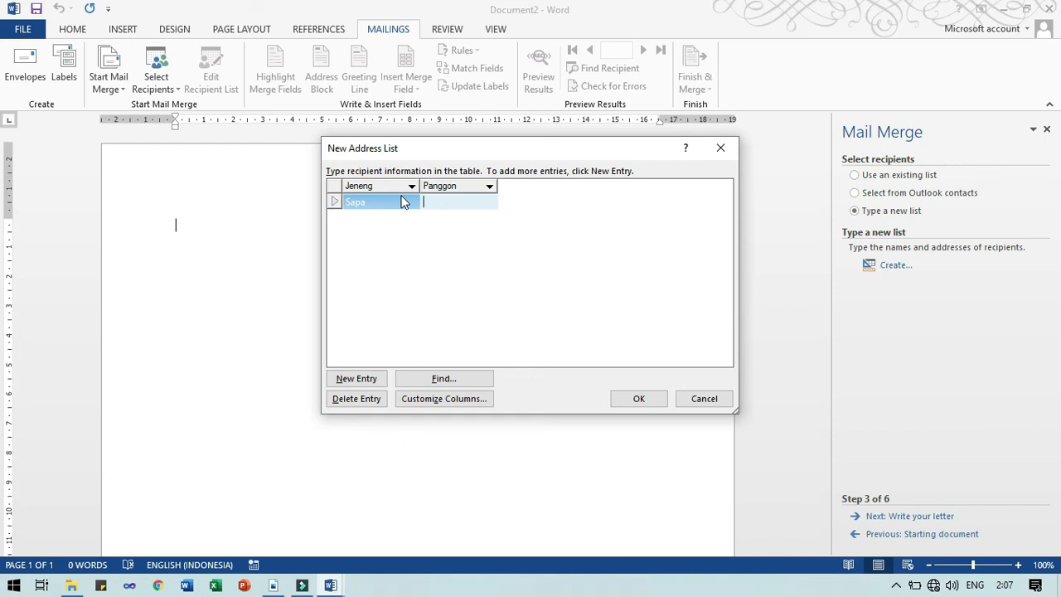
{"action": "left_click", "coordinate": [404, 202]}
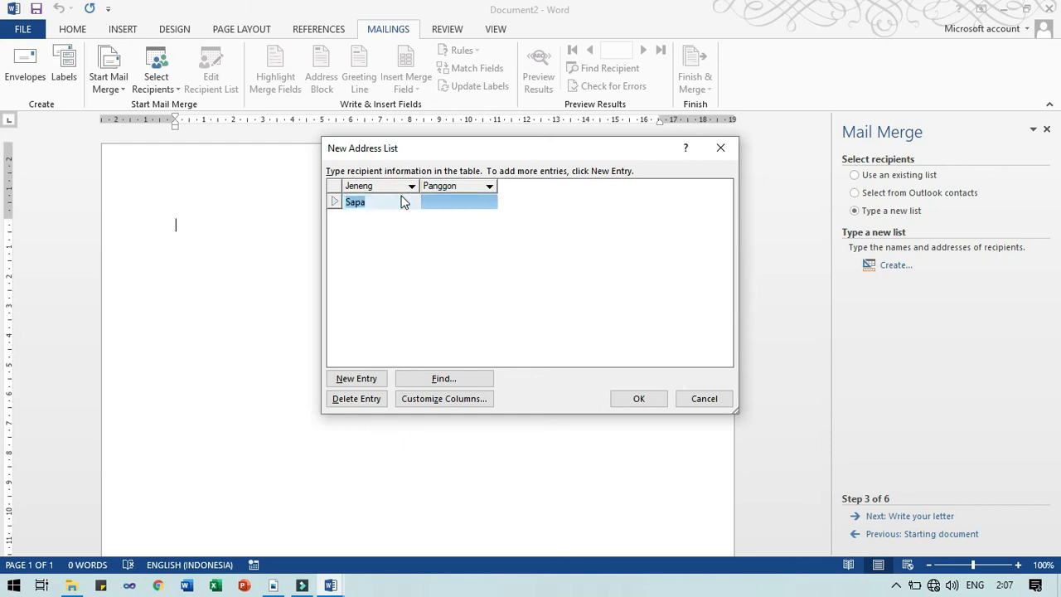
{"action": "type", "text": "Andi"}
{"action": "key", "text": "Tab"}
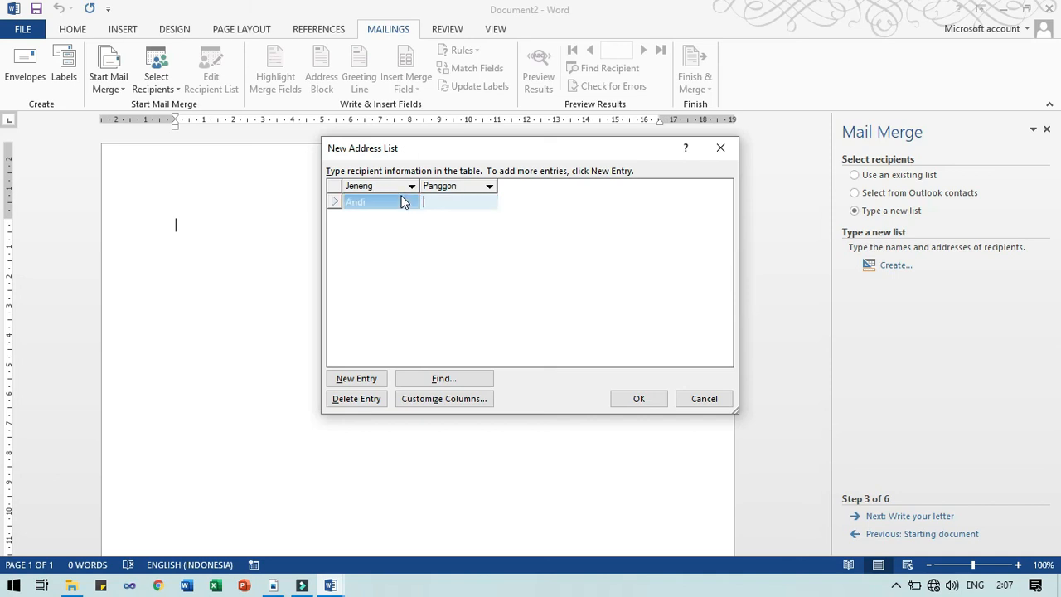
{"action": "type", "text": "Jakarta"}
{"action": "key", "text": "Tab"}
{"action": "type", "text": "Dewi"}
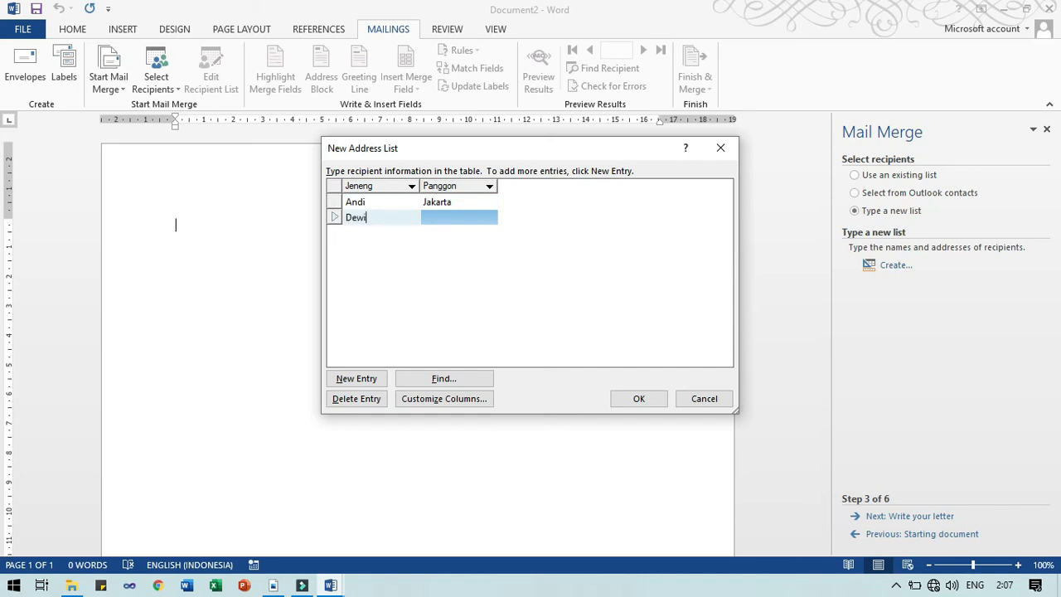
{"action": "key", "text": "Tab"}
{"action": "type", "text": "B"}
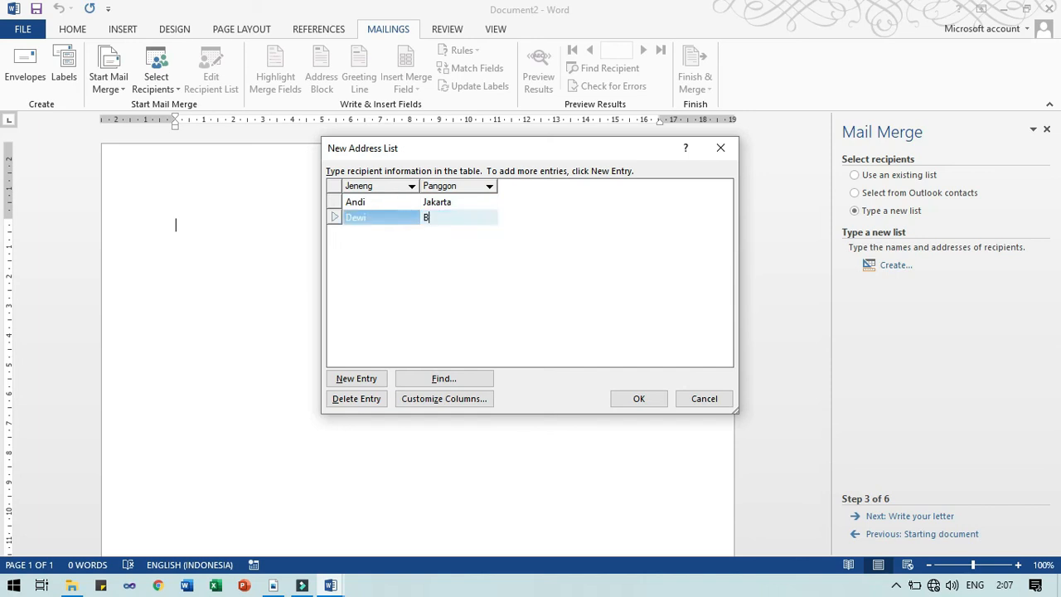
{"action": "type", "text": "andung"}
{"action": "key", "text": "Tab"}
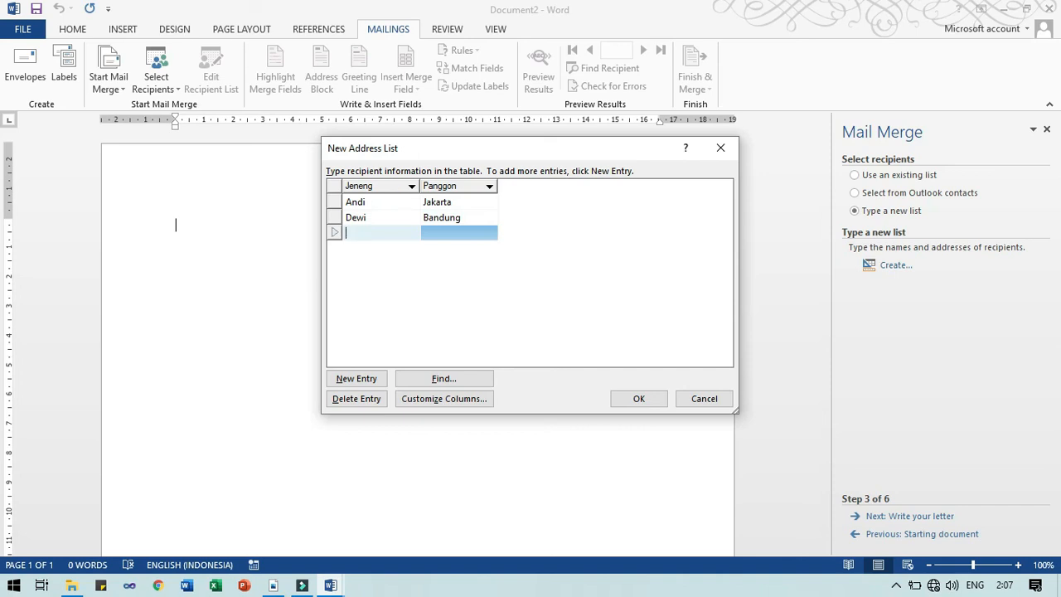
{"action": "type", "text": "Sendy"}
{"action": "key", "text": "Tab"}
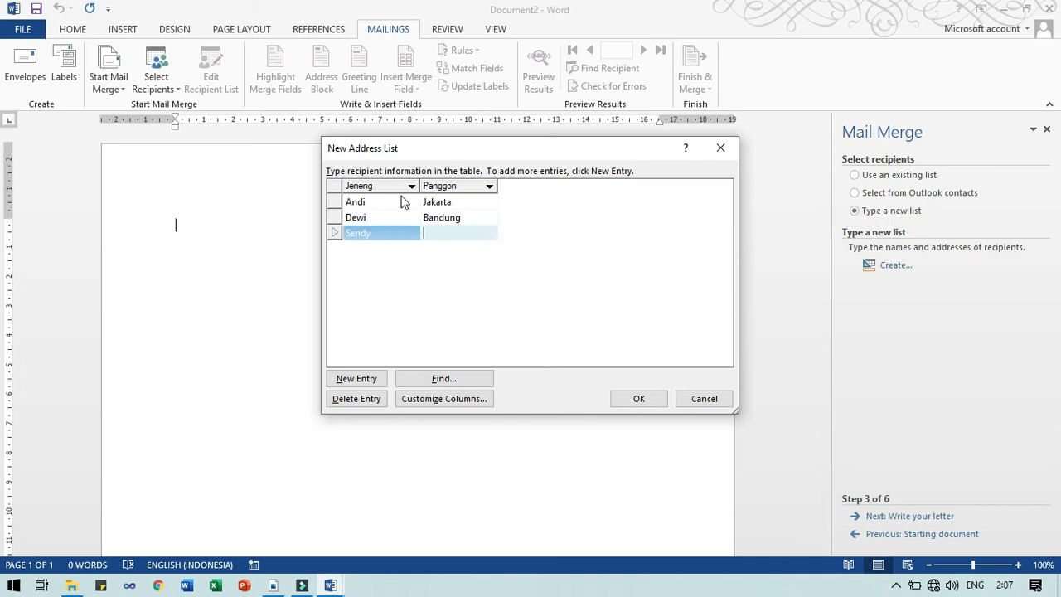
{"action": "type", "text": "Purwokerto"}
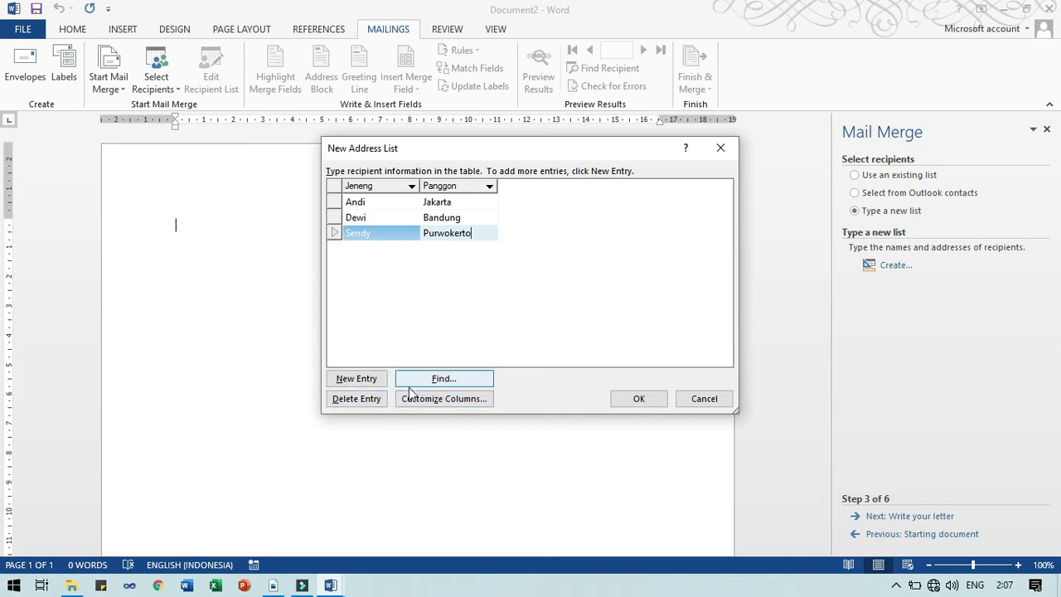
Browse to DATA (D:) > UMP > NGAJAR > SEMESTER_GANJIL > APLIKOM > 20-21 > Latihan Mail Merge
{"action": "left_click", "coordinate": [629, 398]}
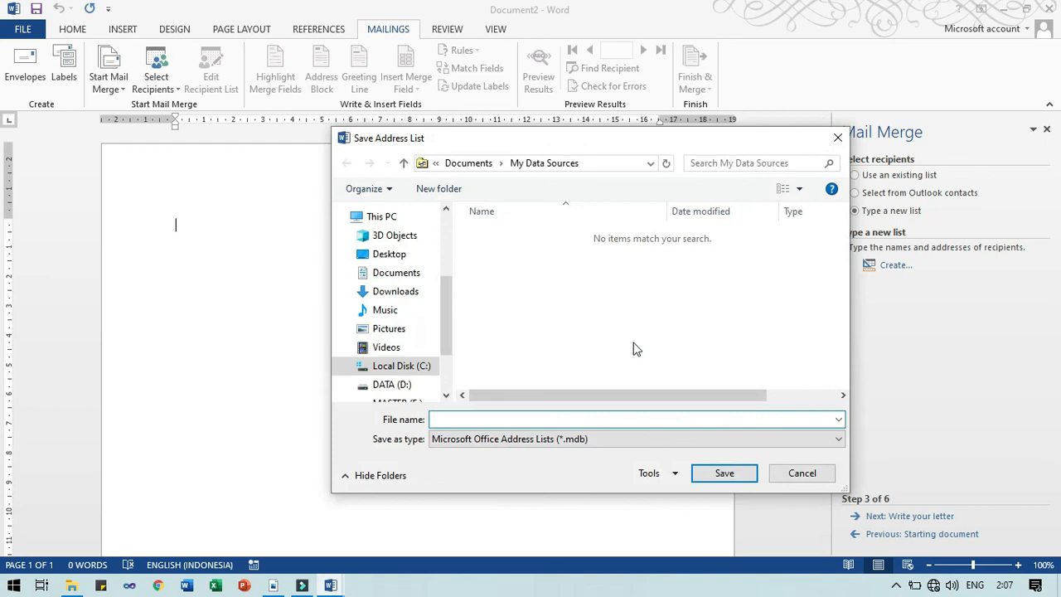
{"action": "left_click", "coordinate": [404, 385]}
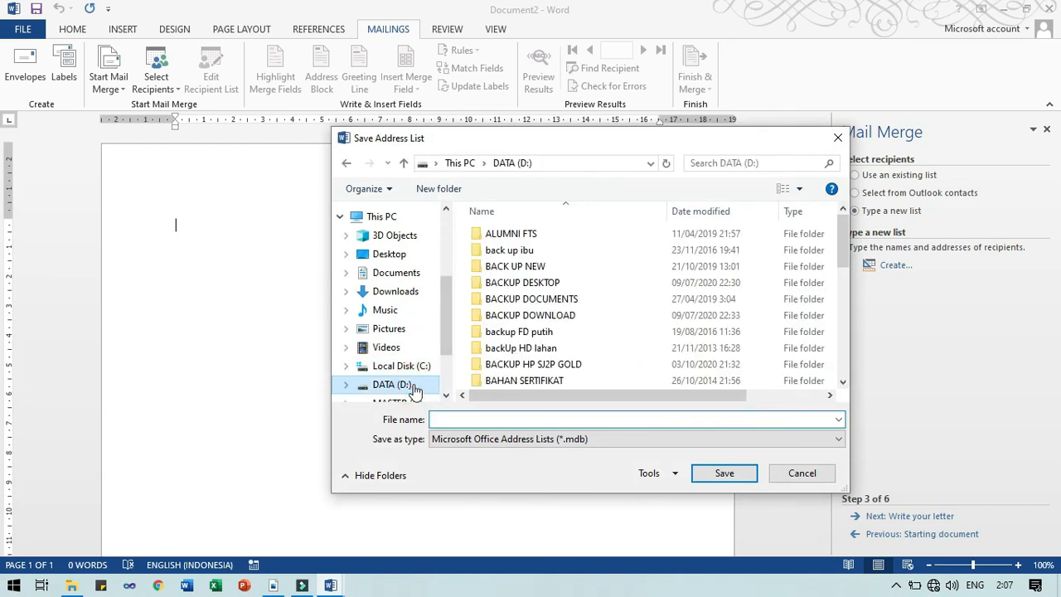
{"action": "left_click", "coordinate": [500, 335]}
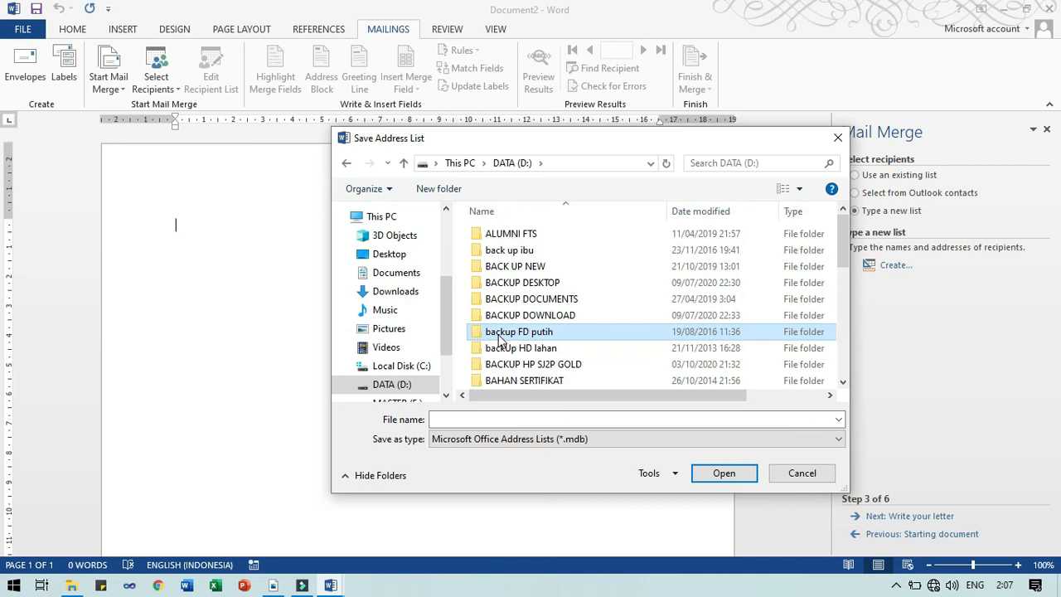
{"action": "scroll", "coordinate": [499, 339], "scroll_direction": "down", "scroll_amount": 10}
{"action": "double_click", "coordinate": [499, 331]}
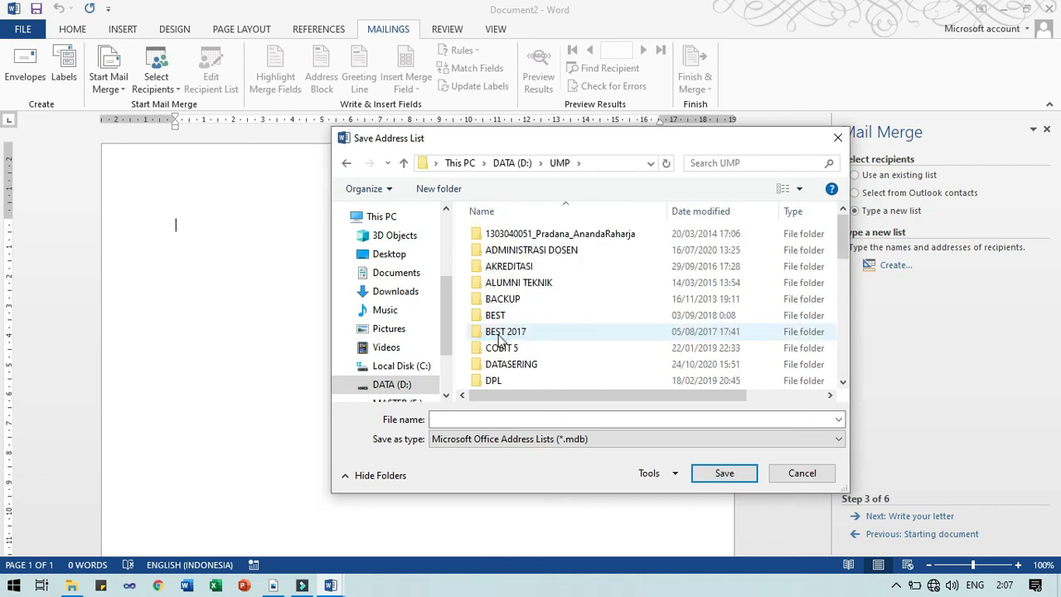
{"action": "type", "text": "ng"}
{"action": "key", "text": "Return"}
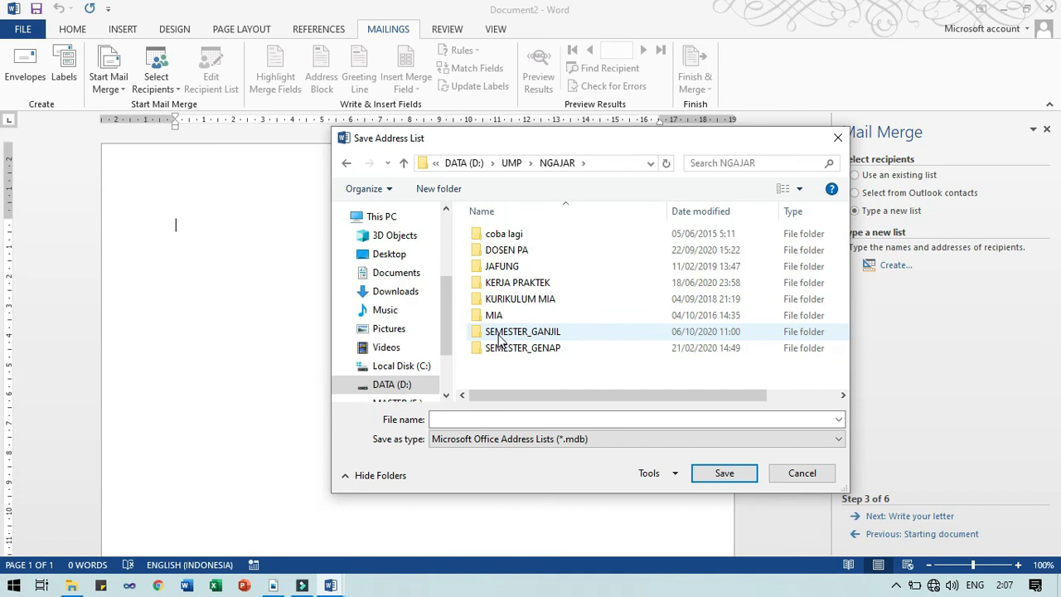
{"action": "type", "text": "j"}
{"action": "key", "text": "Down"}
{"action": "key", "text": "Down"}
{"action": "key", "text": "Down"}
{"action": "key", "text": "Down"}
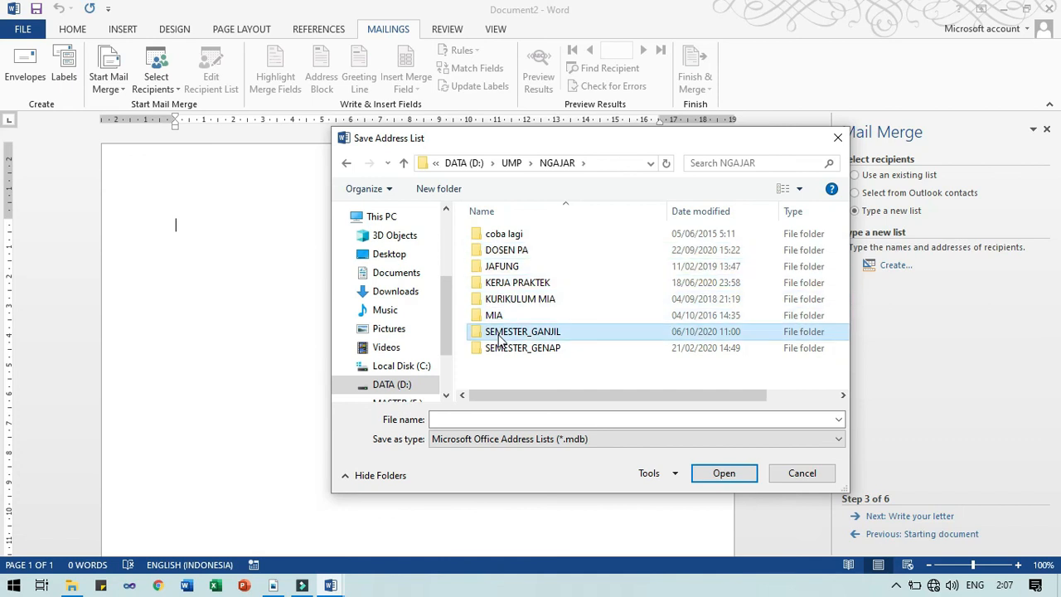
{"action": "key", "text": "Return"}
{"action": "key", "text": "Down"}
{"action": "key", "text": "Down"}
{"action": "key", "text": "Down"}
{"action": "key", "text": "Return"}
{"action": "type", "text": "18"}
{"action": "key", "text": "Down"}
{"action": "key", "text": "Down"}
{"action": "key", "text": "Return"}
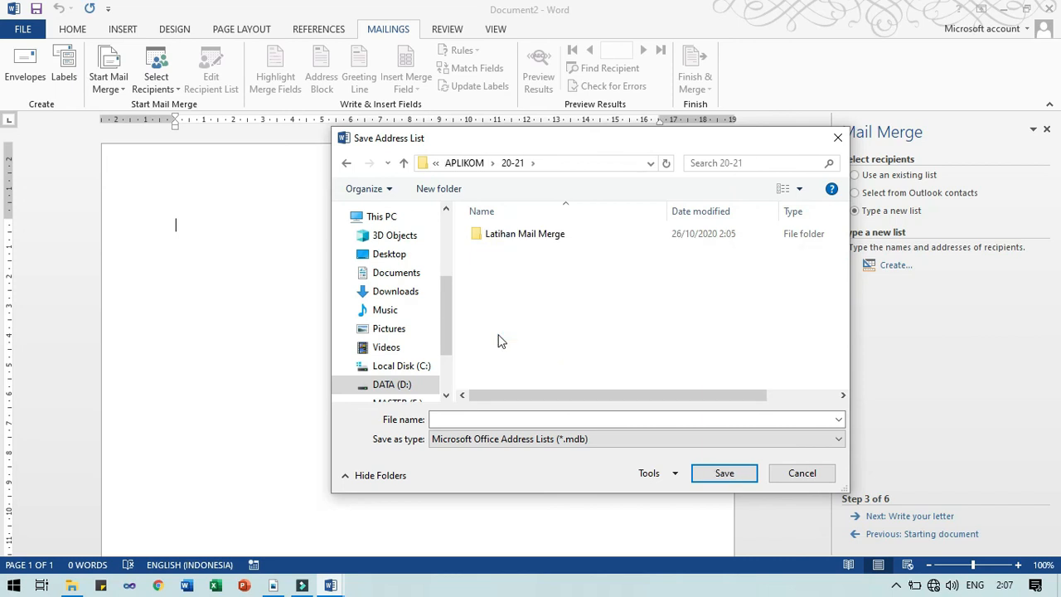
{"action": "double_click", "coordinate": [505, 233]}
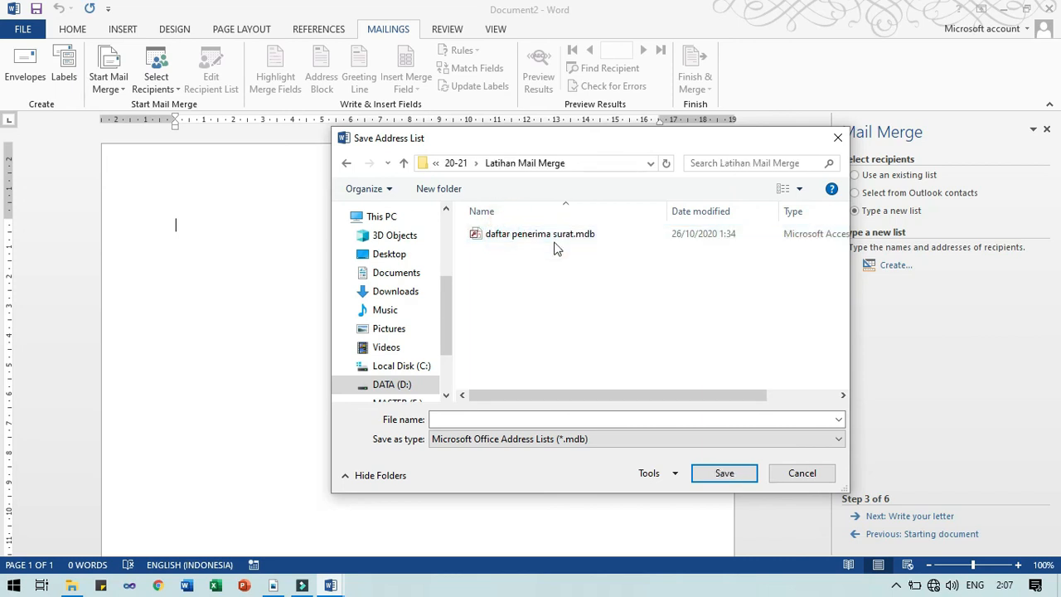
Save the address list there as 'daftar penerima mdb lagi'
{"action": "left_click", "coordinate": [581, 419]}
{"action": "type", "text": "daftar penerima "}
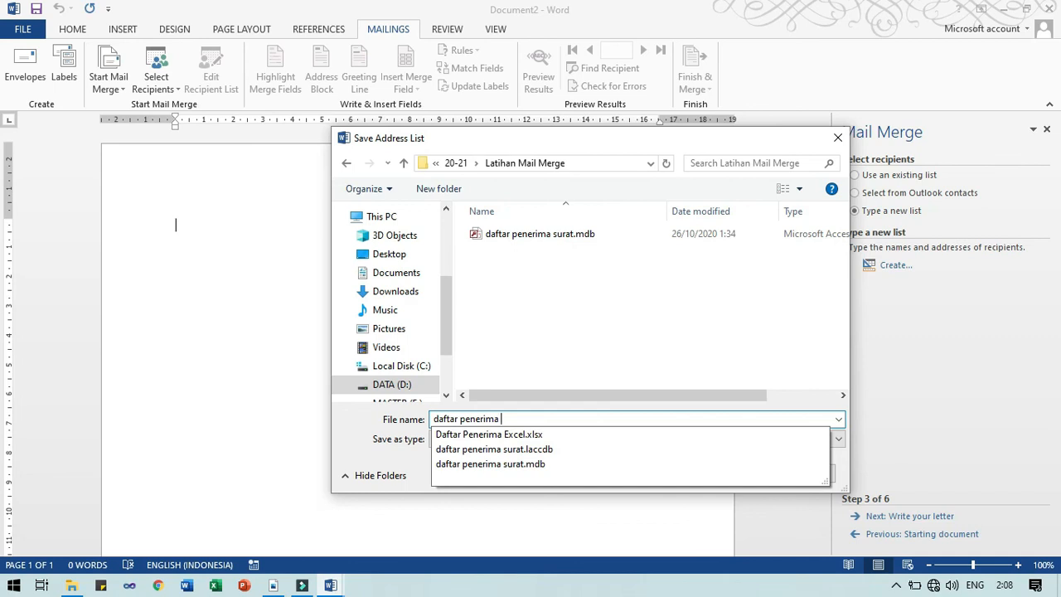
{"action": "type", "text": "mdb"}
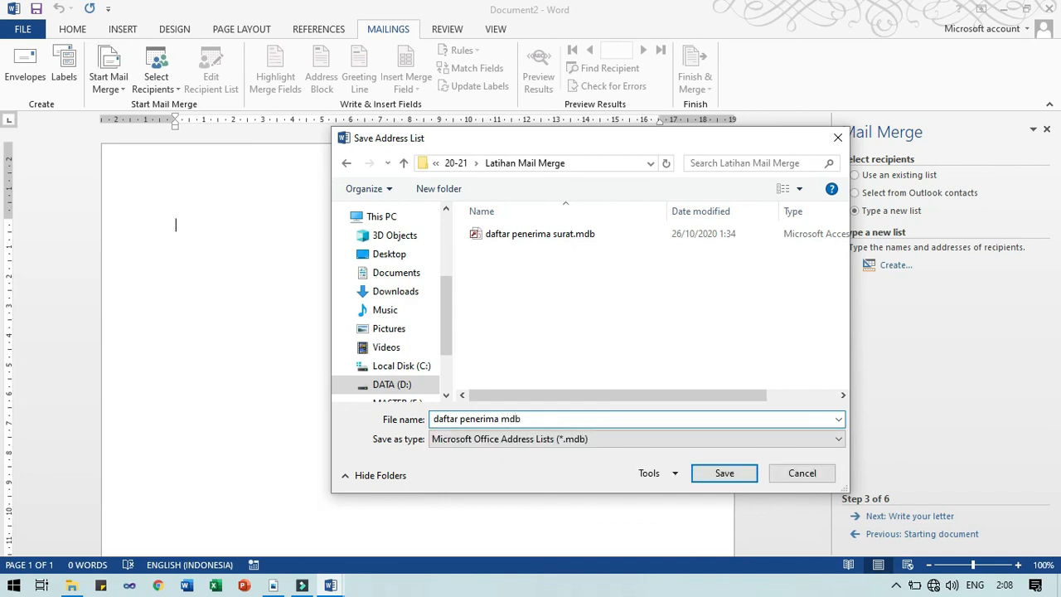
{"action": "type", "text": " lagi"}
{"action": "left_click", "coordinate": [751, 474]}
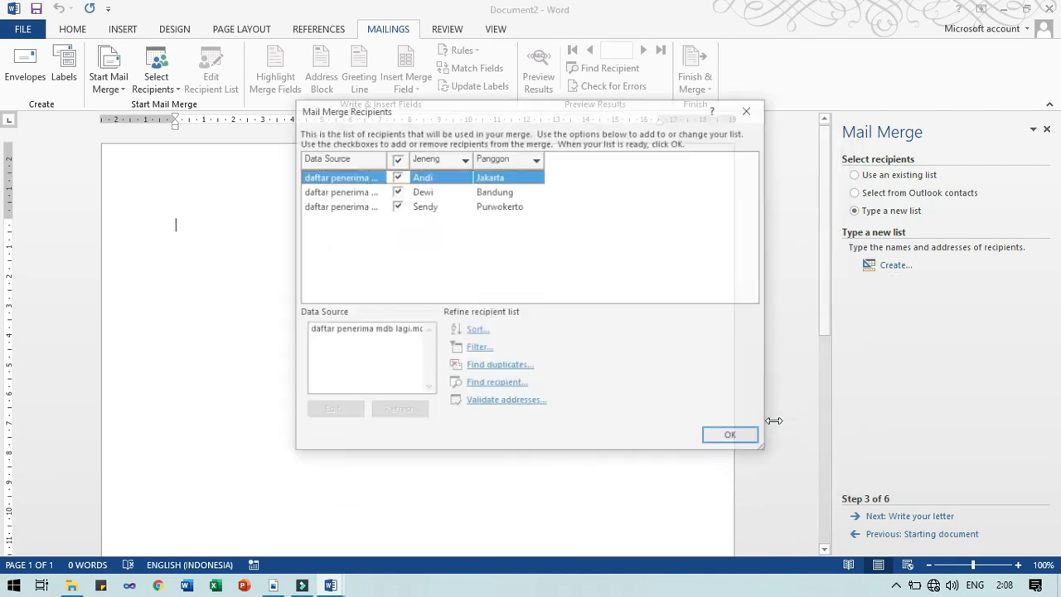
Accept the three saved recipients, then switch over to the Surat.docx letter
{"action": "left_click", "coordinate": [734, 439]}
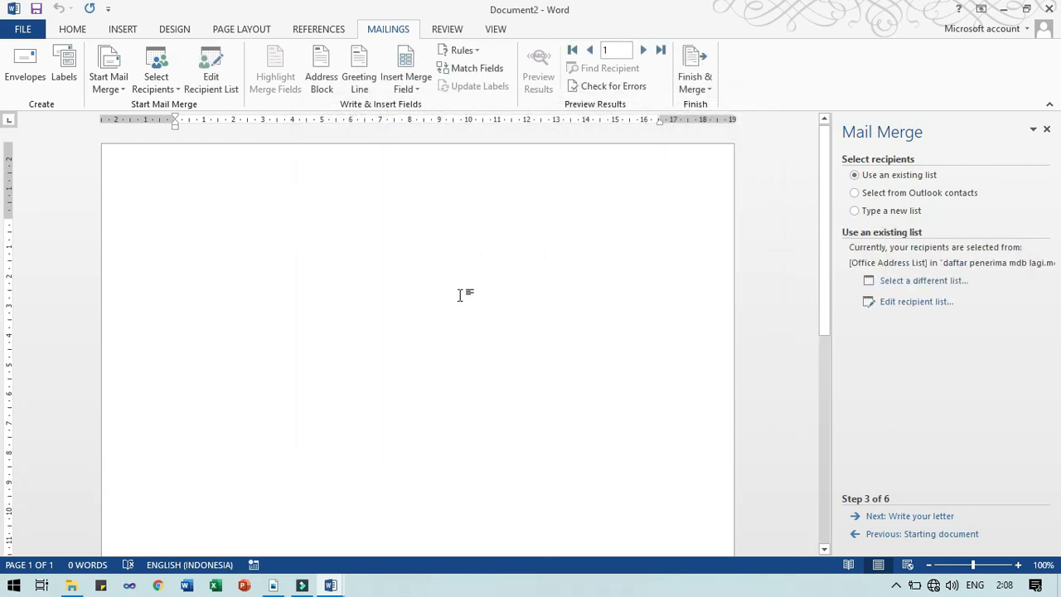
{"action": "mouse_move", "coordinate": [338, 589]}
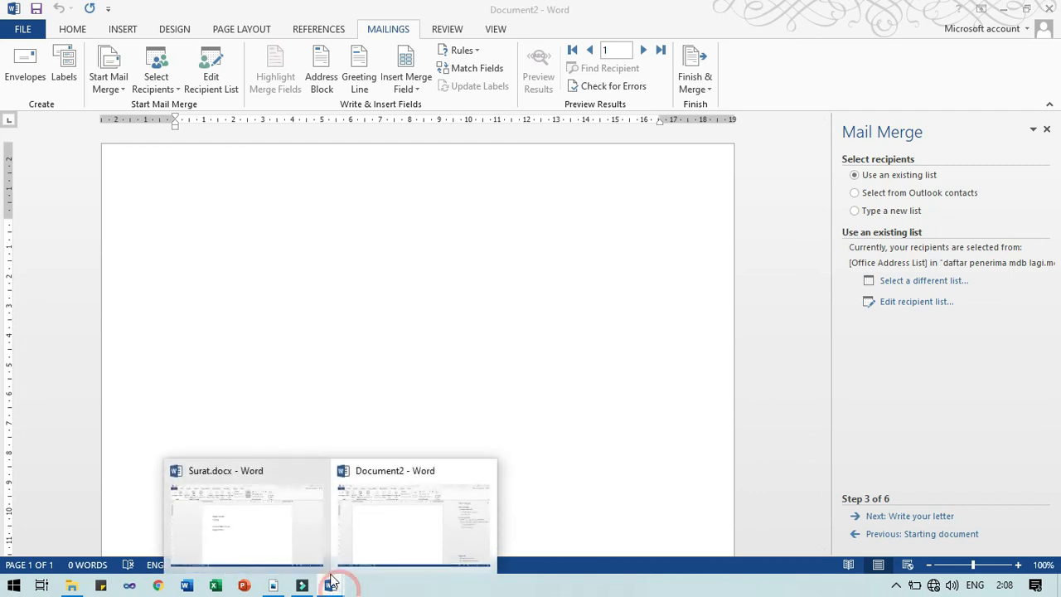
{"action": "left_click", "coordinate": [303, 552]}
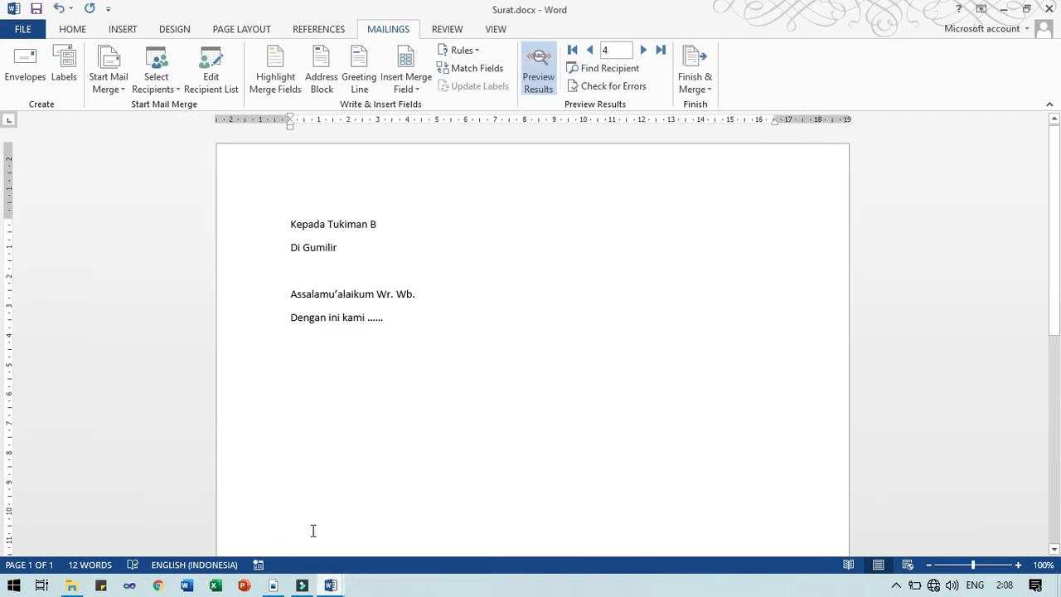
{"action": "left_click", "coordinate": [338, 585]}
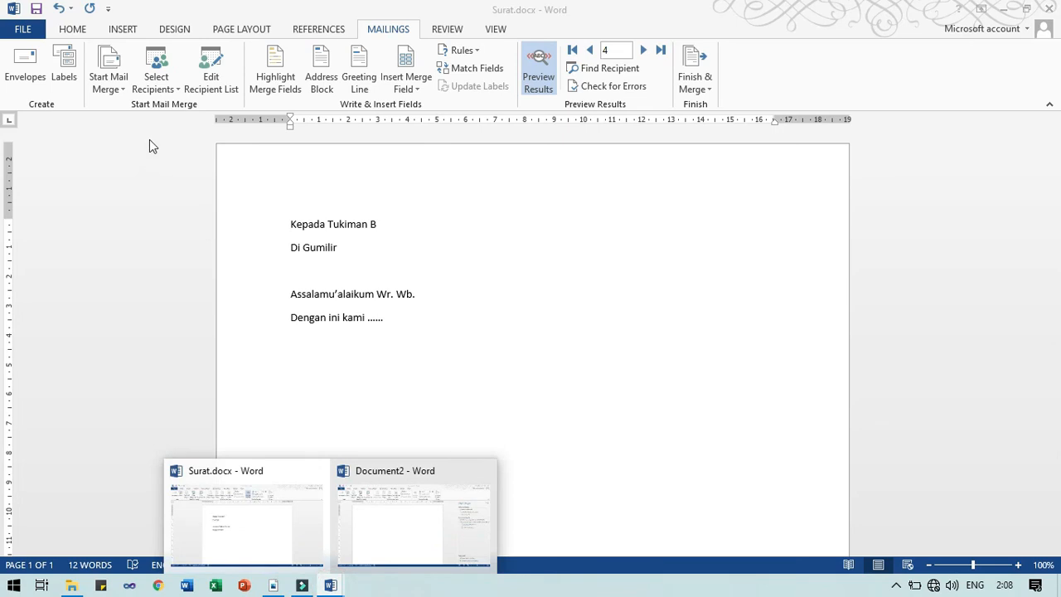
{"action": "left_click", "coordinate": [124, 86]}
{"action": "left_click", "coordinate": [127, 88]}
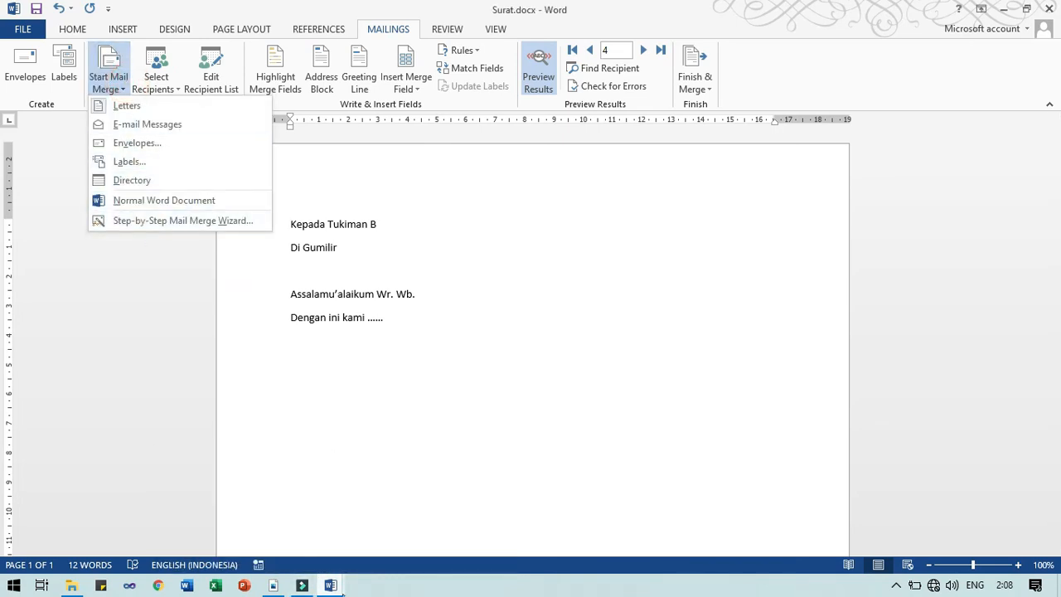
{"action": "left_click", "coordinate": [338, 585]}
{"action": "left_click", "coordinate": [284, 415]}
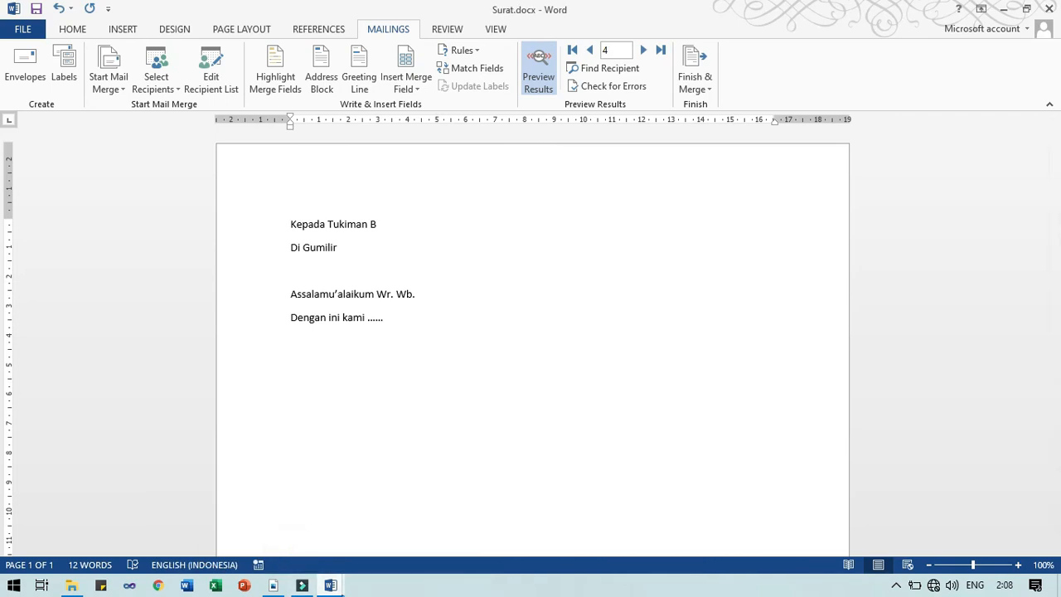
Switch back to the blank Document2 window
{"action": "left_click", "coordinate": [332, 585]}
{"action": "left_click", "coordinate": [362, 520]}
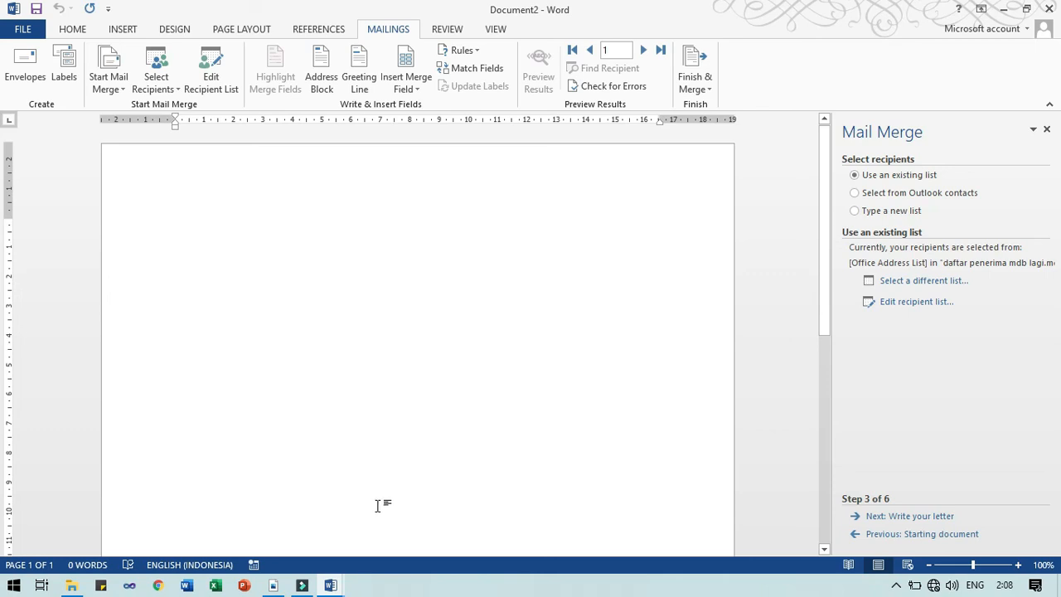
{"action": "left_click", "coordinate": [331, 585]}
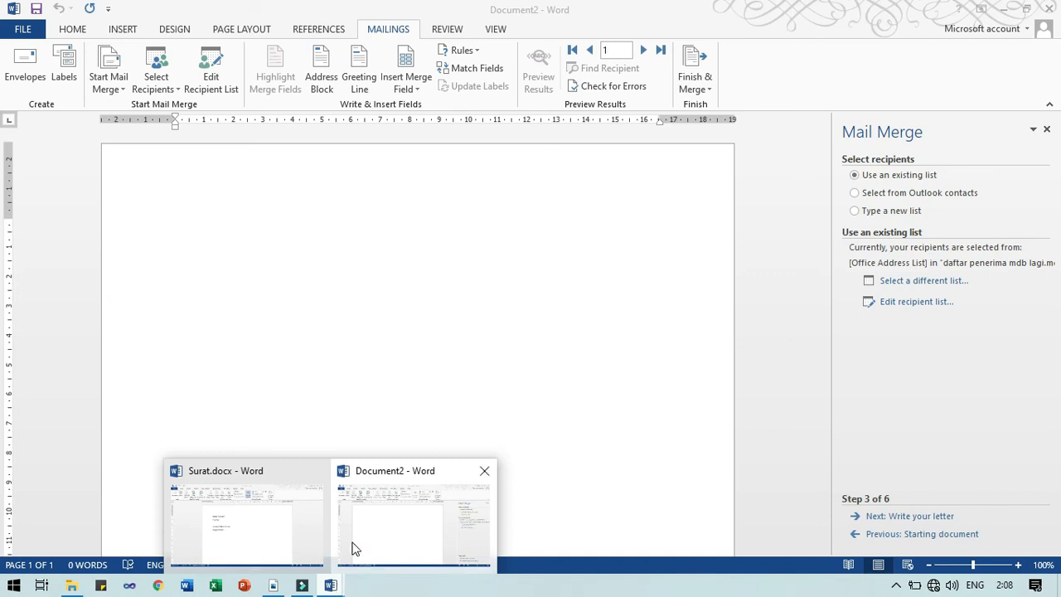
{"action": "mouse_move", "coordinate": [303, 523]}
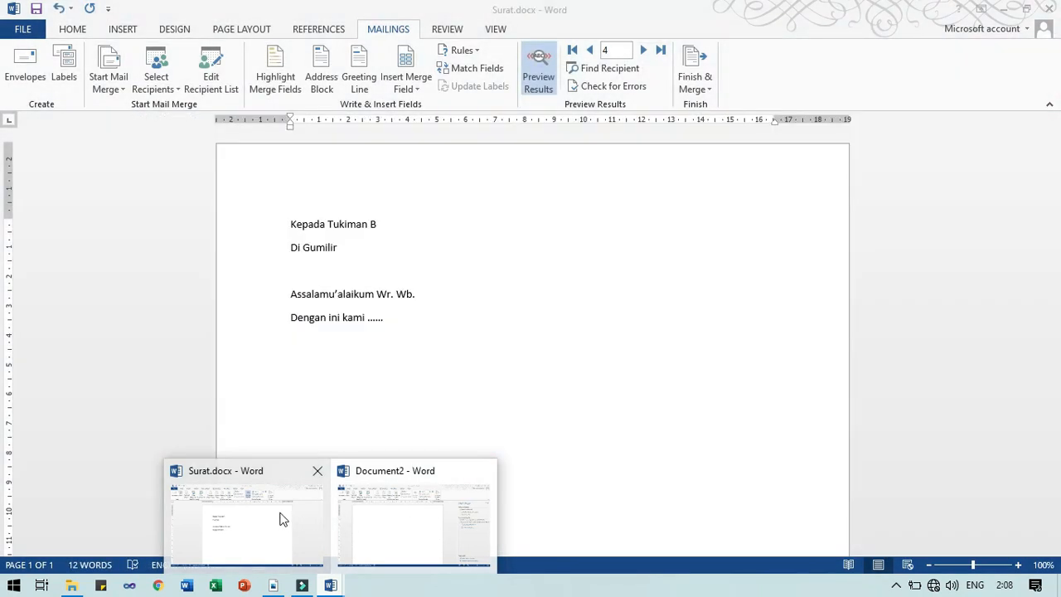
{"action": "left_click", "coordinate": [360, 510]}
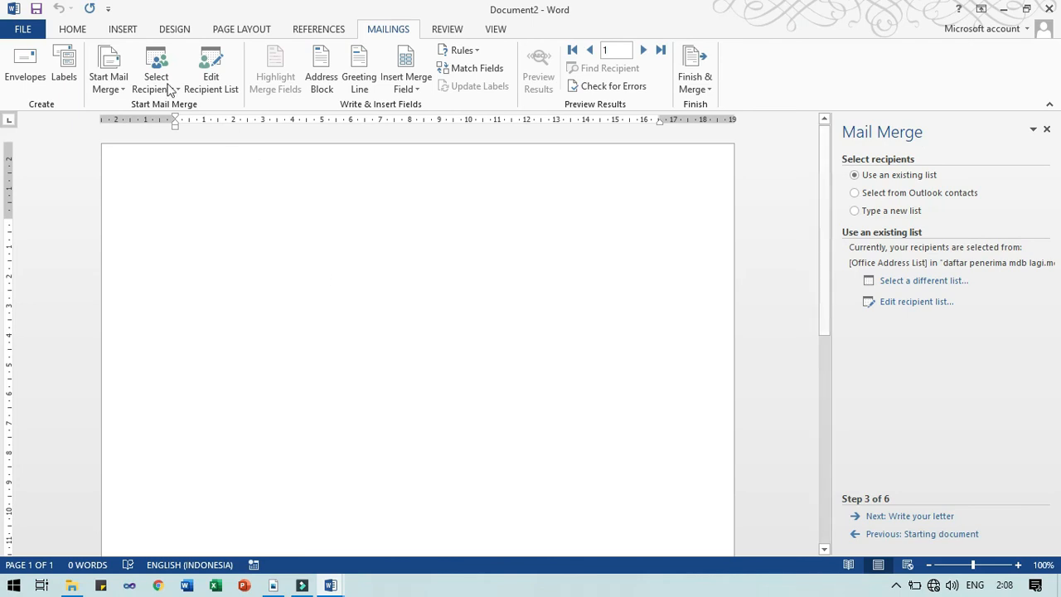
Switch between the open Word windows, checking Surat.docx and ending on Document2
{"action": "left_click", "coordinate": [330, 585]}
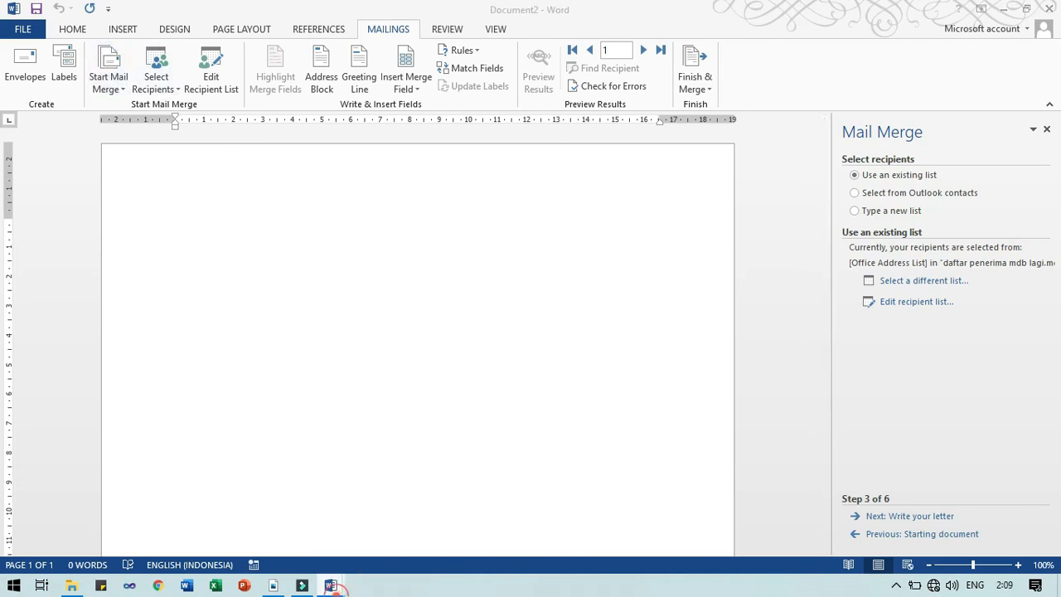
{"action": "left_click", "coordinate": [280, 536]}
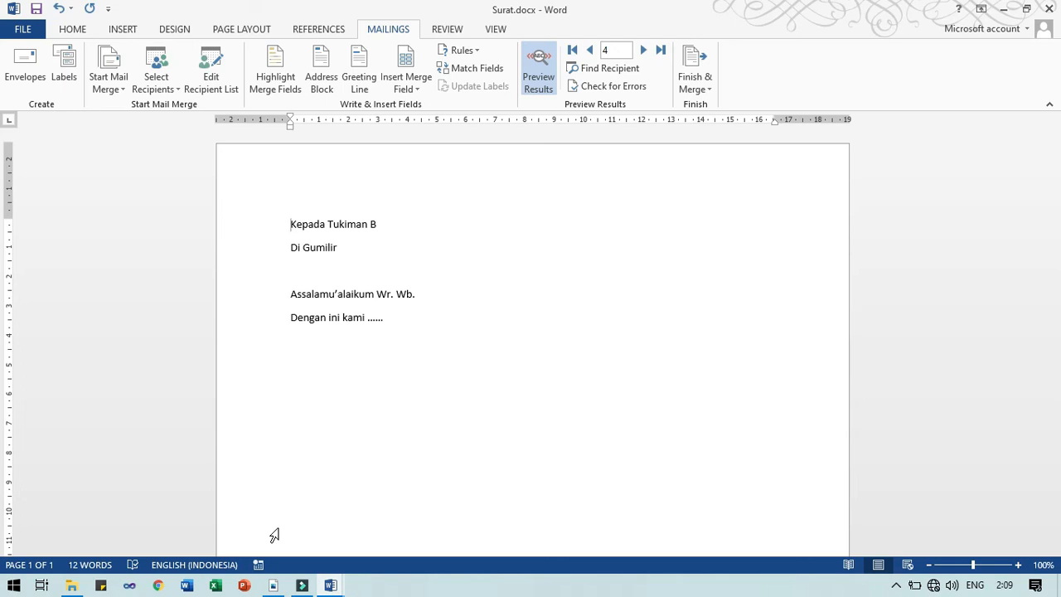
{"action": "left_click", "coordinate": [334, 585]}
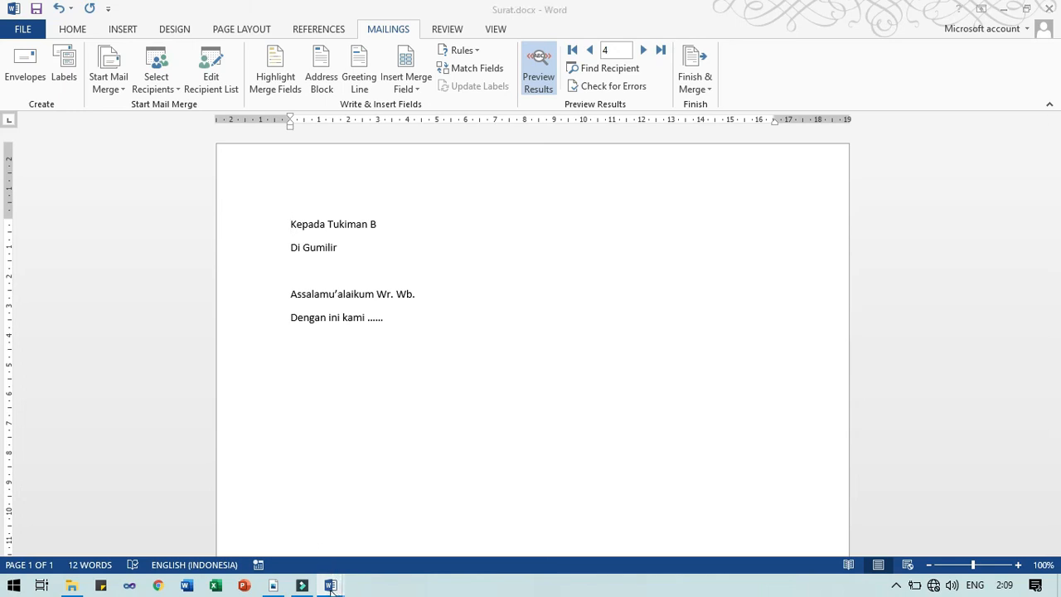
{"action": "mouse_move", "coordinate": [354, 515]}
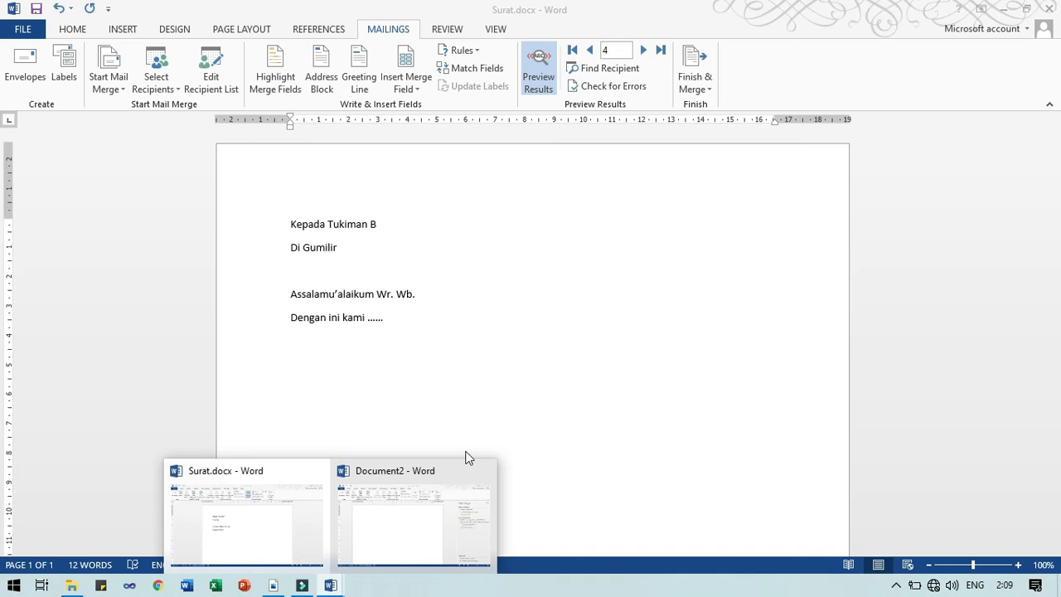
{"action": "left_click", "coordinate": [551, 354]}
{"action": "left_click", "coordinate": [331, 585]}
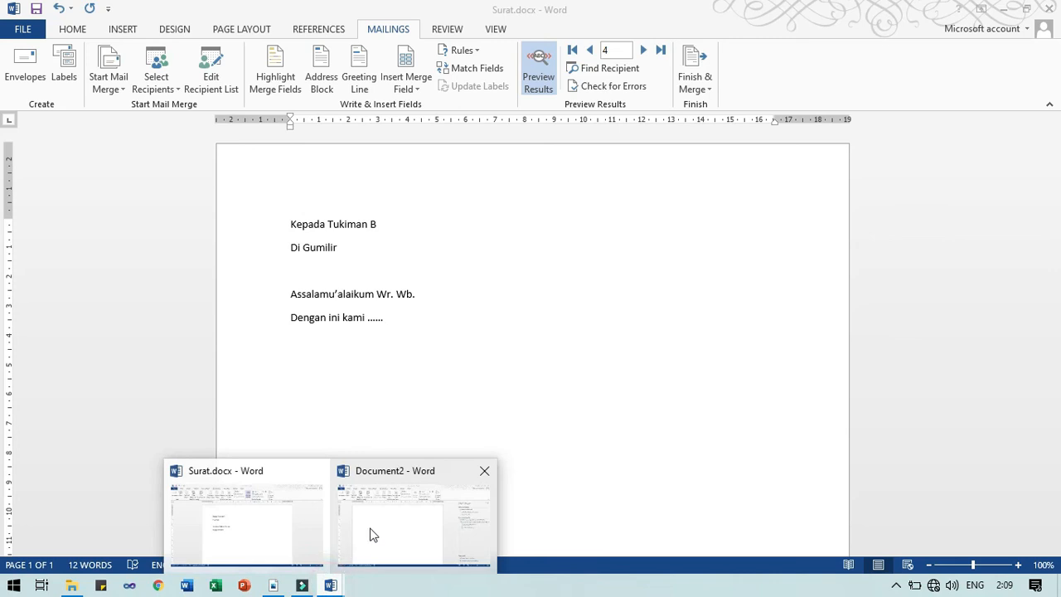
{"action": "left_click", "coordinate": [372, 527]}
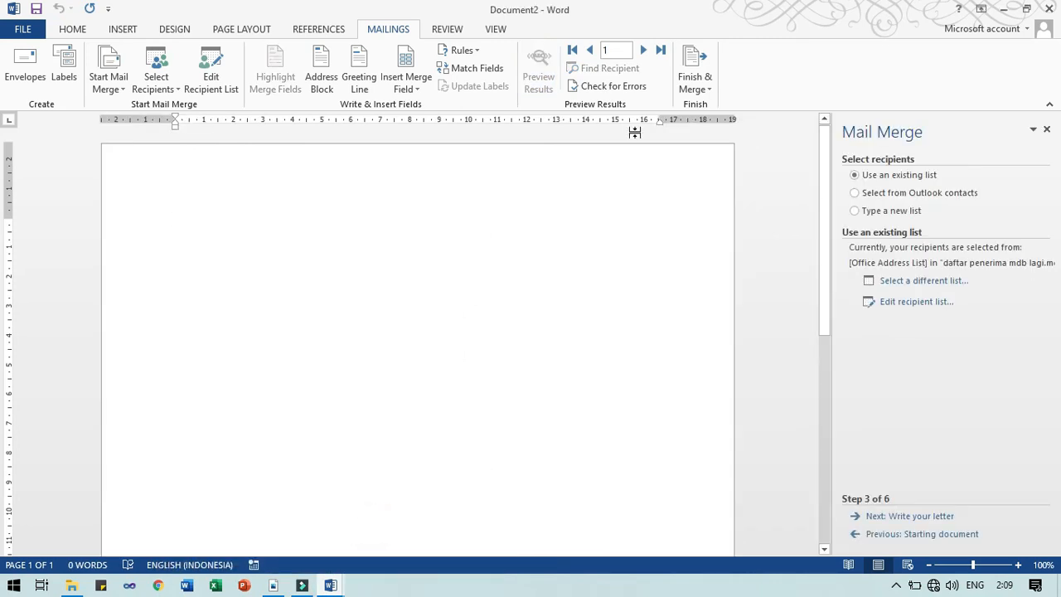
Close Document2 with Don't Save and create a new blank document
{"action": "left_click", "coordinate": [1049, 8]}
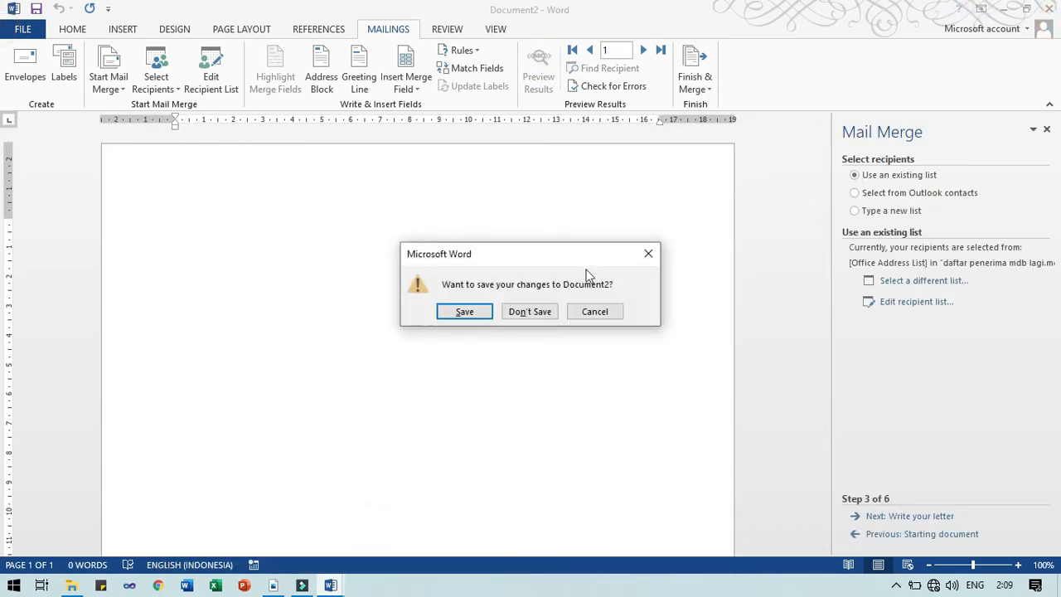
{"action": "left_click", "coordinate": [535, 311]}
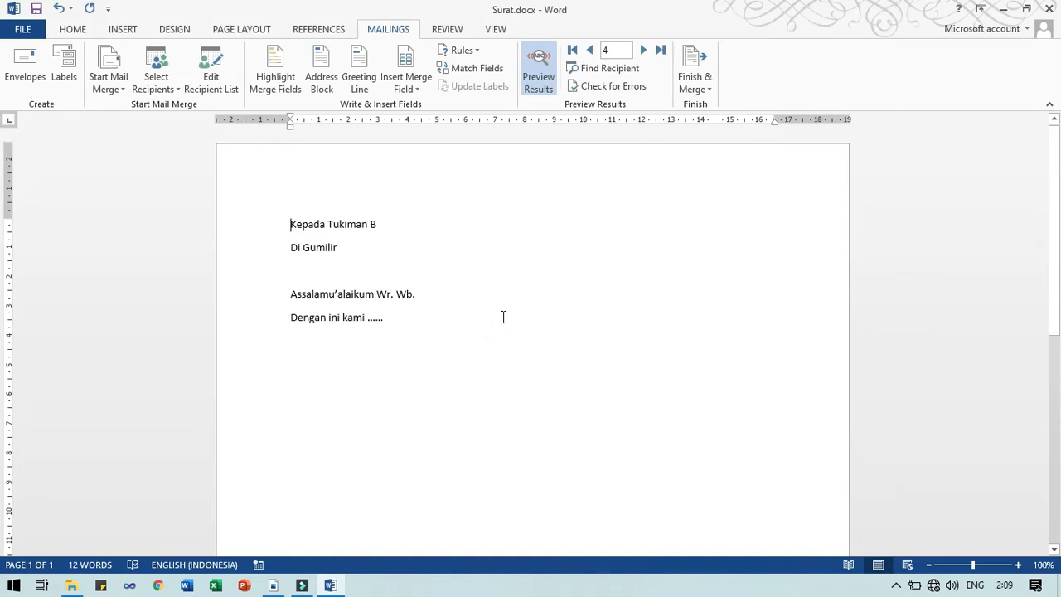
{"action": "key", "text": "ctrl+n"}
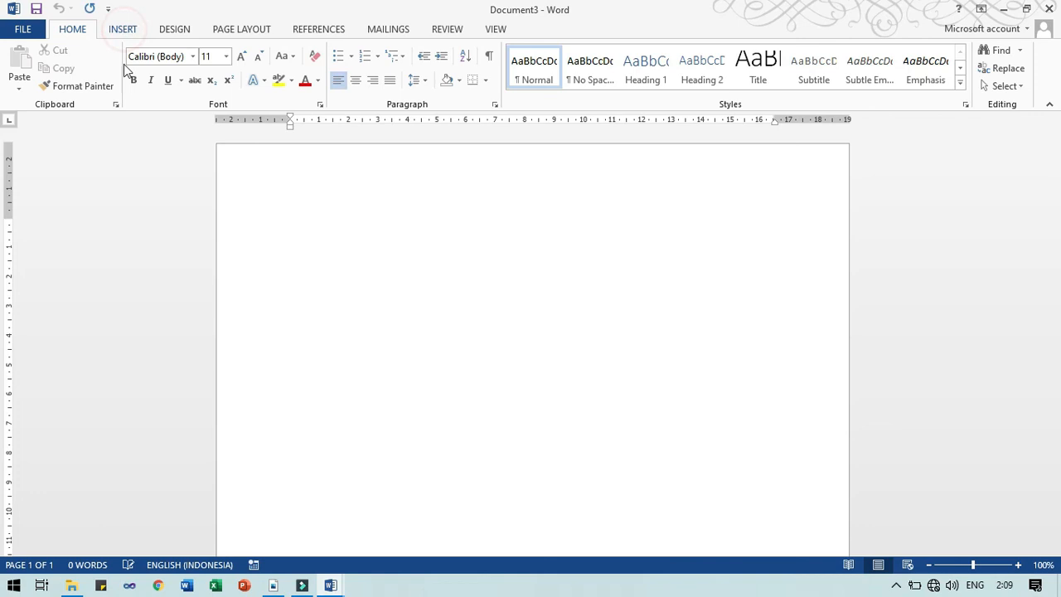
Insert a 2x4 table with the headers Nama and Alamat
{"action": "left_click", "coordinate": [116, 31]}
{"action": "left_click", "coordinate": [101, 68]}
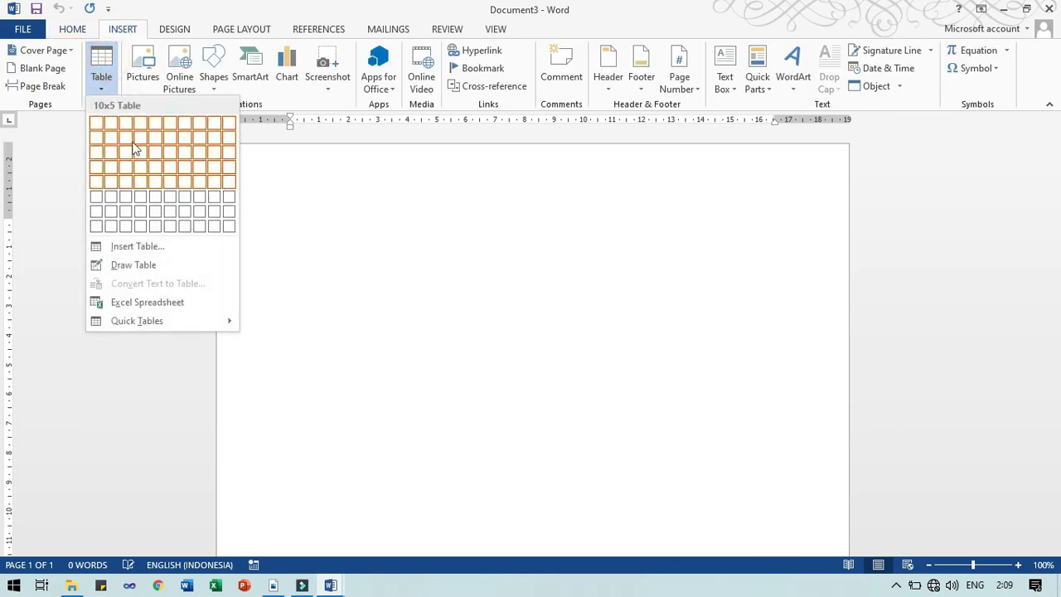
{"action": "left_click", "coordinate": [105, 169]}
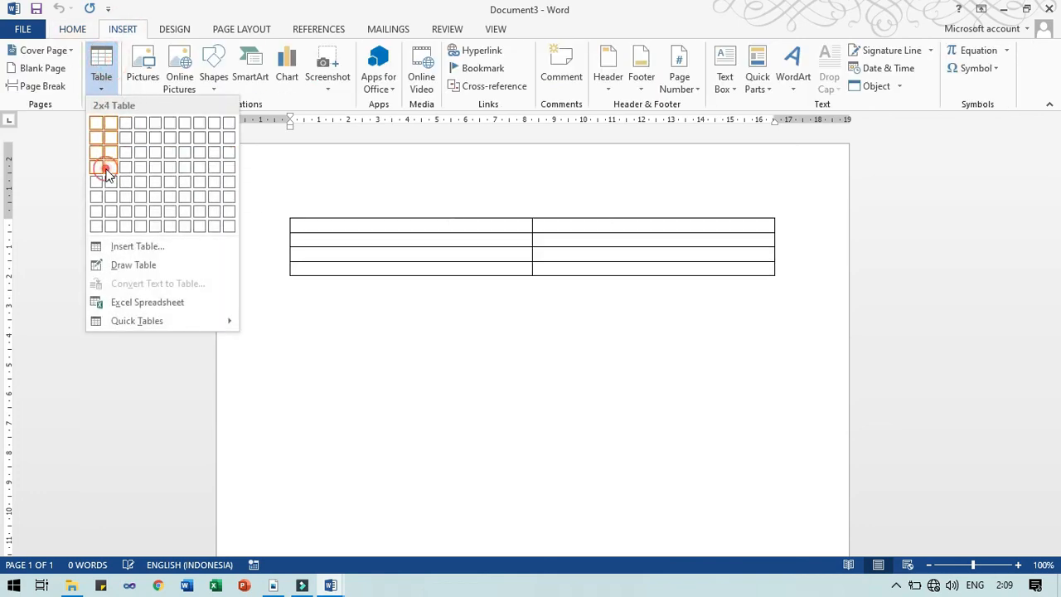
{"action": "type", "text": "Nama"}
{"action": "key", "text": "Tab"}
{"action": "type", "text": "Alamat"}
{"action": "key", "text": "Tab"}
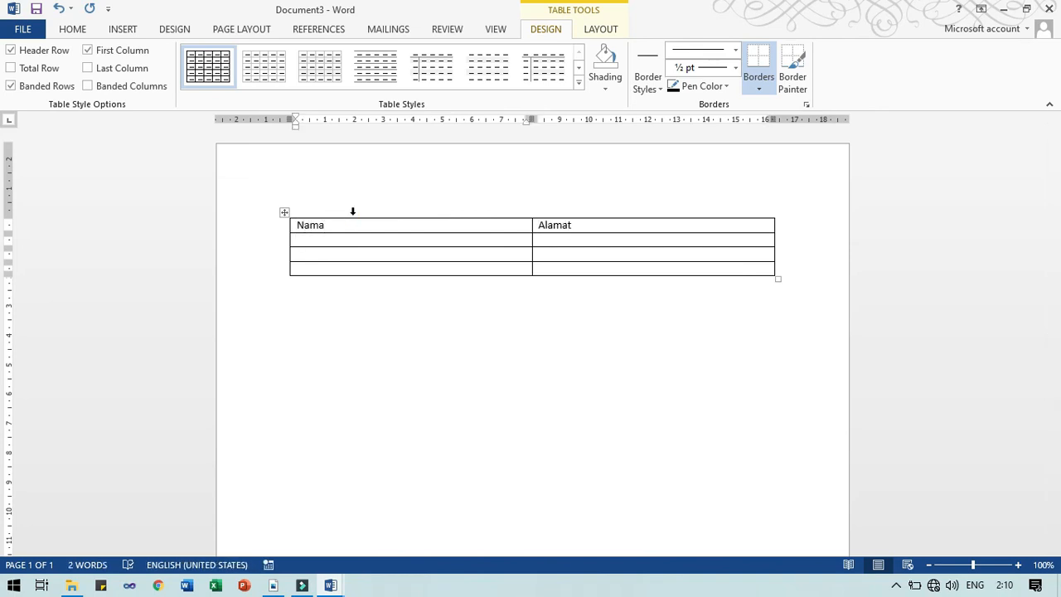
Fill rows Danu–Purwokerto, Rahman–Cilacap and Alya–Purbalingga, then bring up the save options
{"action": "type", "text": "Danu"}
{"action": "key", "text": "Tab"}
{"action": "type", "text": "Purwoke"}
{"action": "key", "text": "Tab"}
{"action": "type", "text": "Rahman"}
{"action": "key", "text": "Tab"}
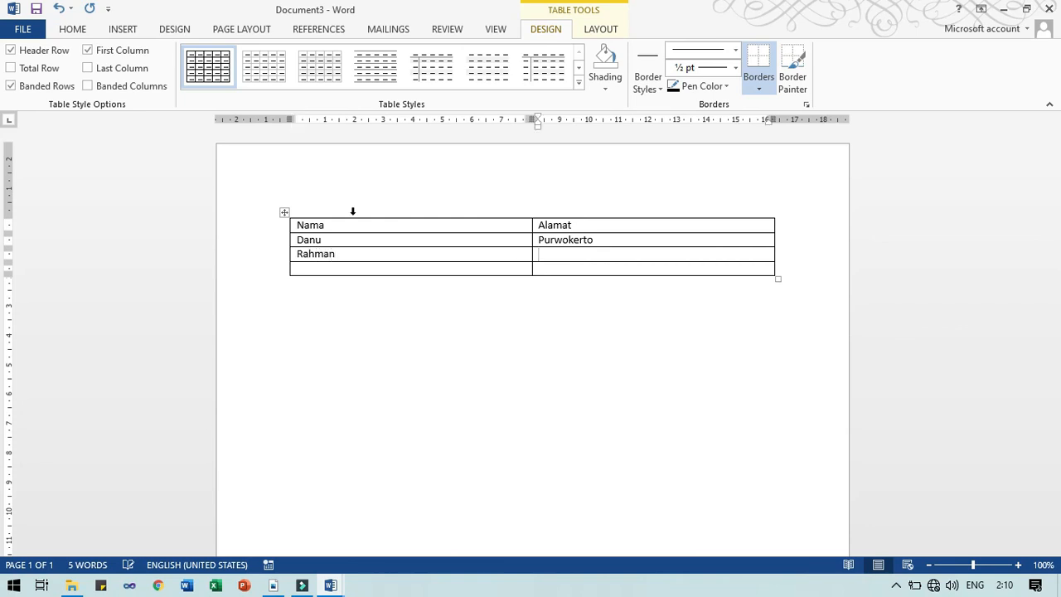
{"action": "type", "text": "Cilacap"}
{"action": "key", "text": "Tab"}
{"action": "type", "text": "Alya"}
{"action": "key", "text": "Tab"}
{"action": "type", "text": "p"}
{"action": "type", "text": "Purbal"}
{"action": "type", "text": "ingga"}
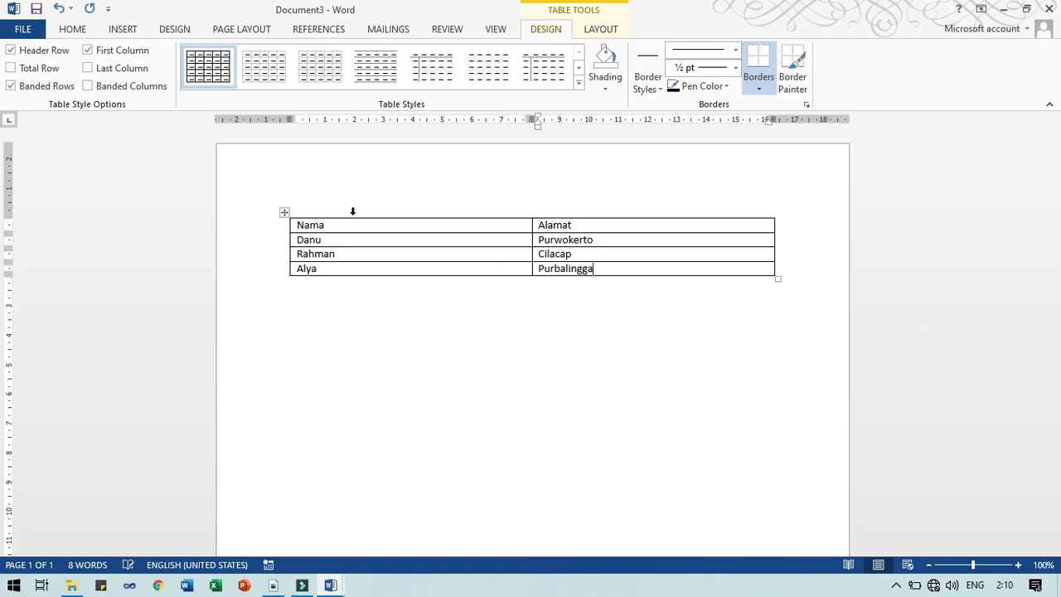
{"action": "key", "text": "ctrl+s"}
Save the table as 'daftar penerima word' in the Latihan Mail Merge folder
{"action": "left_click", "coordinate": [273, 166]}
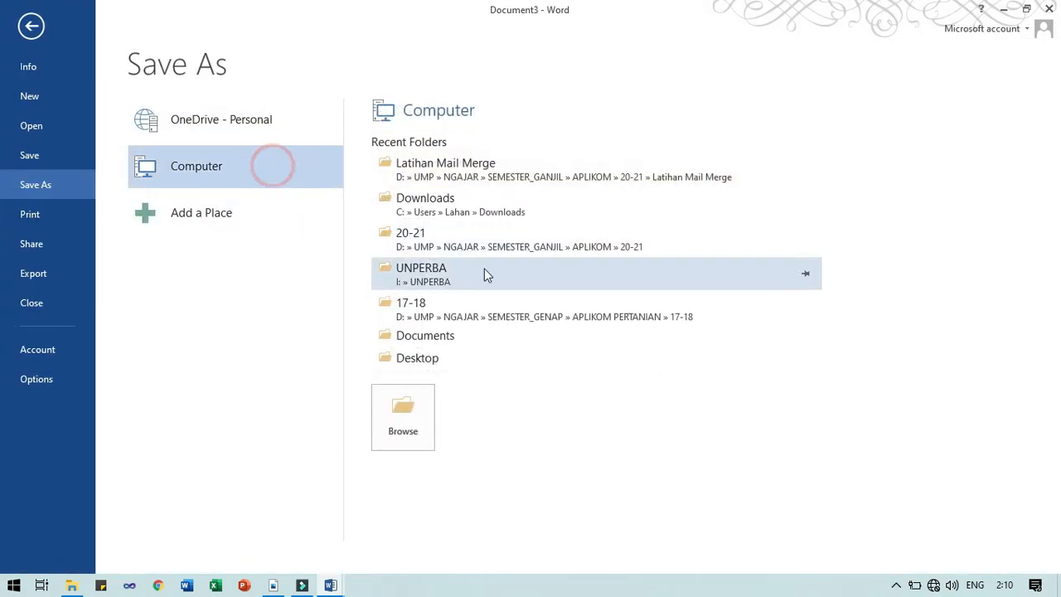
{"action": "left_click", "coordinate": [476, 170]}
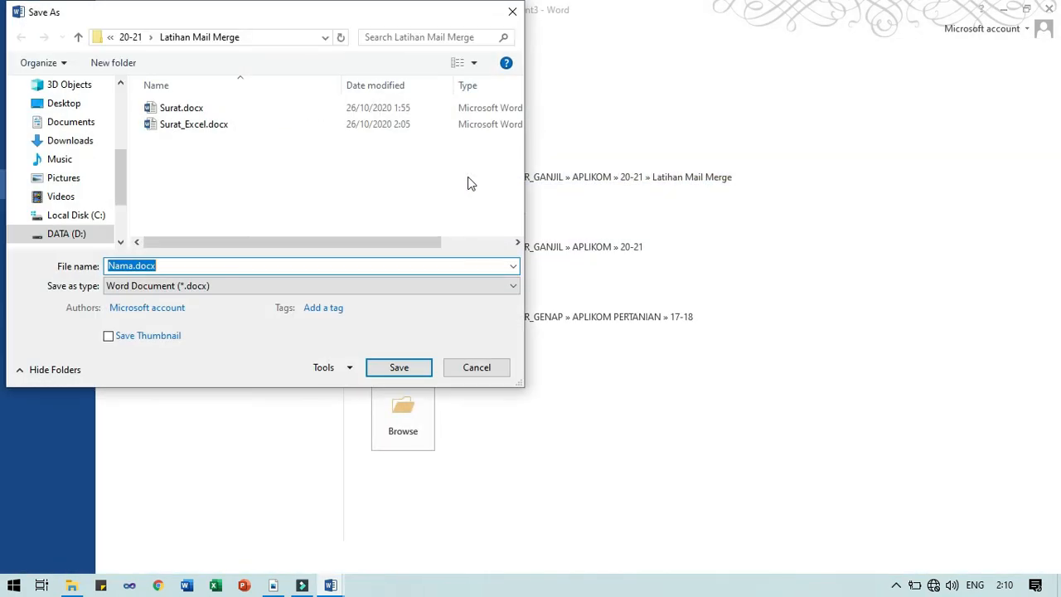
{"action": "left_click", "coordinate": [191, 265]}
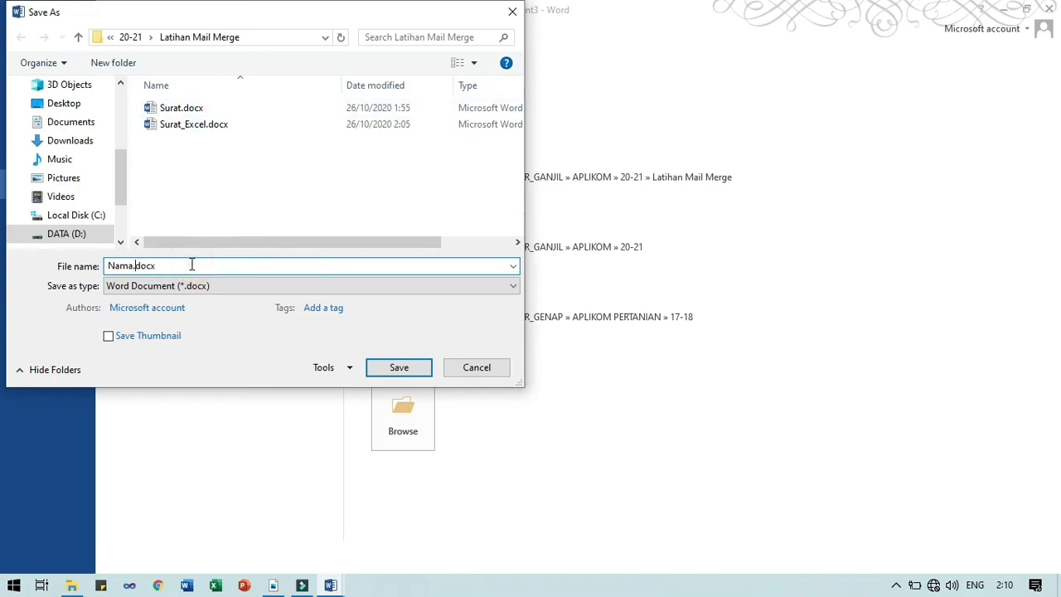
{"action": "key", "text": "shift+Home"}
{"action": "type", "text": "daftar penerima word"}
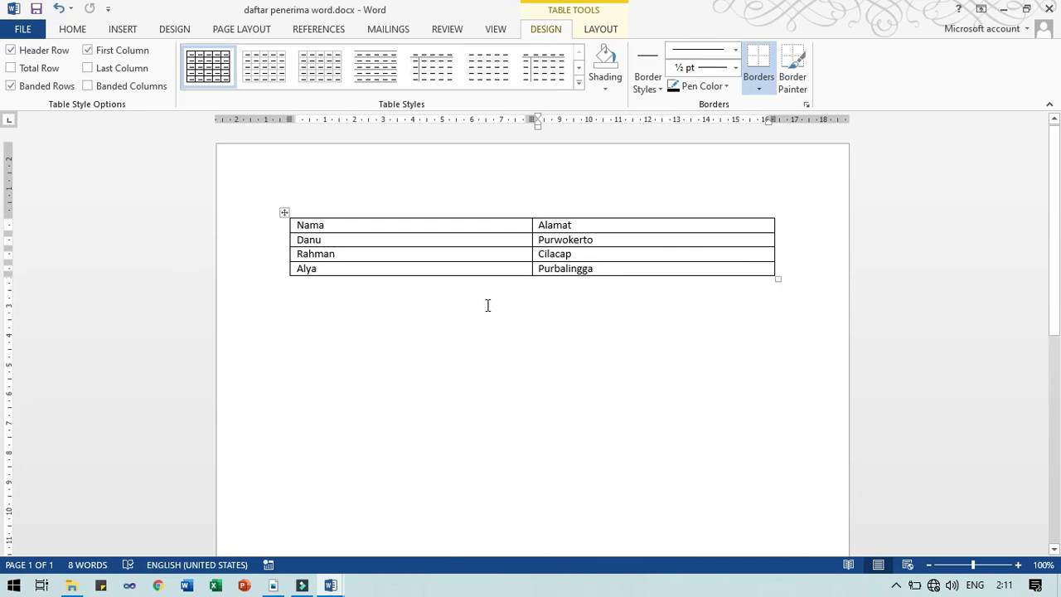
Return to the daftar penerima document and create a new blank document
{"action": "left_click", "coordinate": [334, 591]}
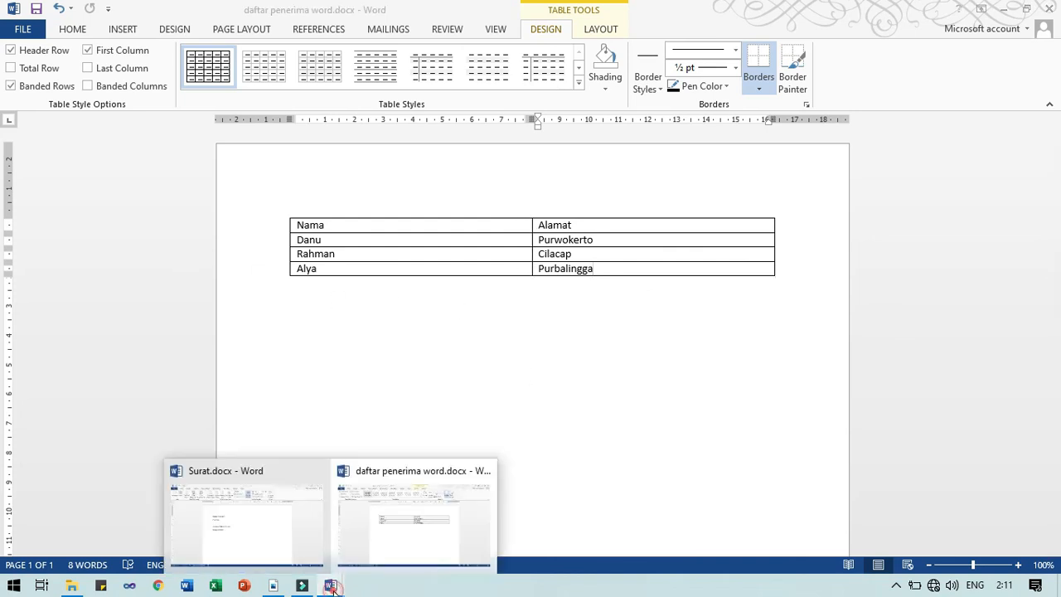
{"action": "left_click", "coordinate": [370, 539]}
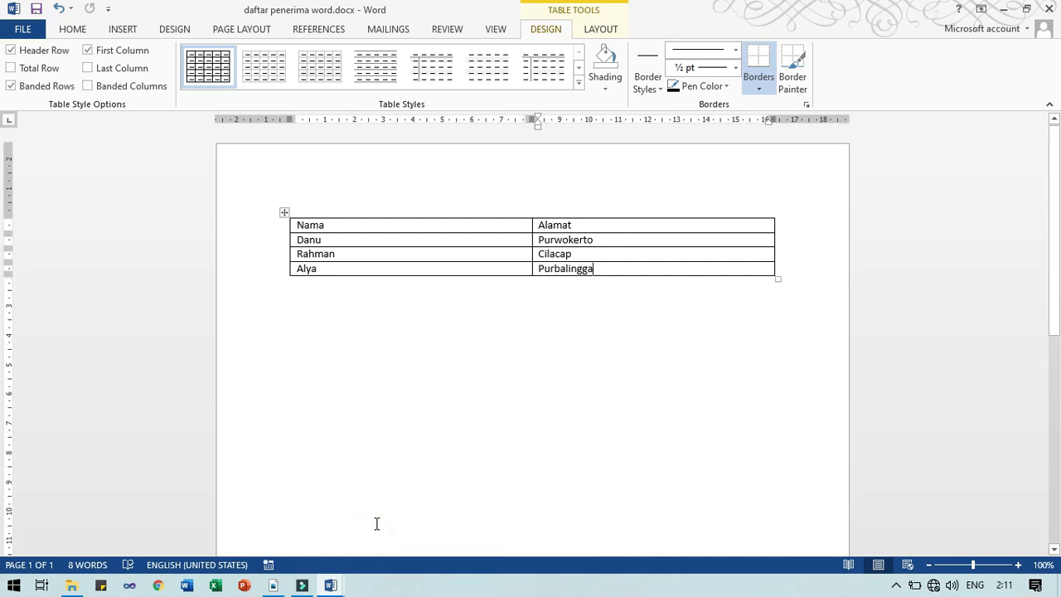
{"action": "key", "text": "ctrl+n"}
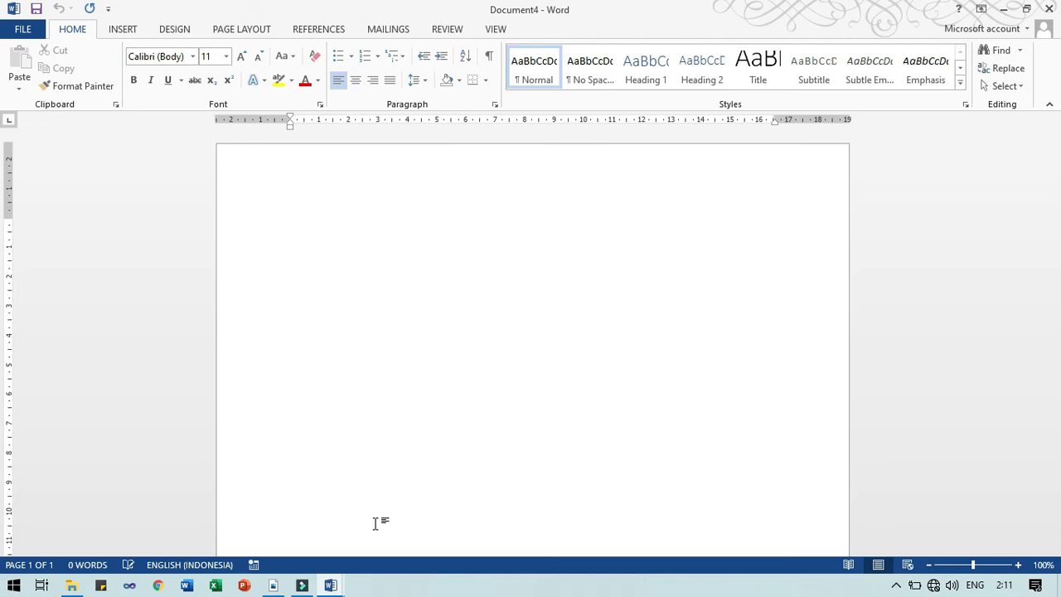
Launch the Step-by-Step Mail Merge Wizard from the Mailings tab
{"action": "left_click", "coordinate": [126, 32]}
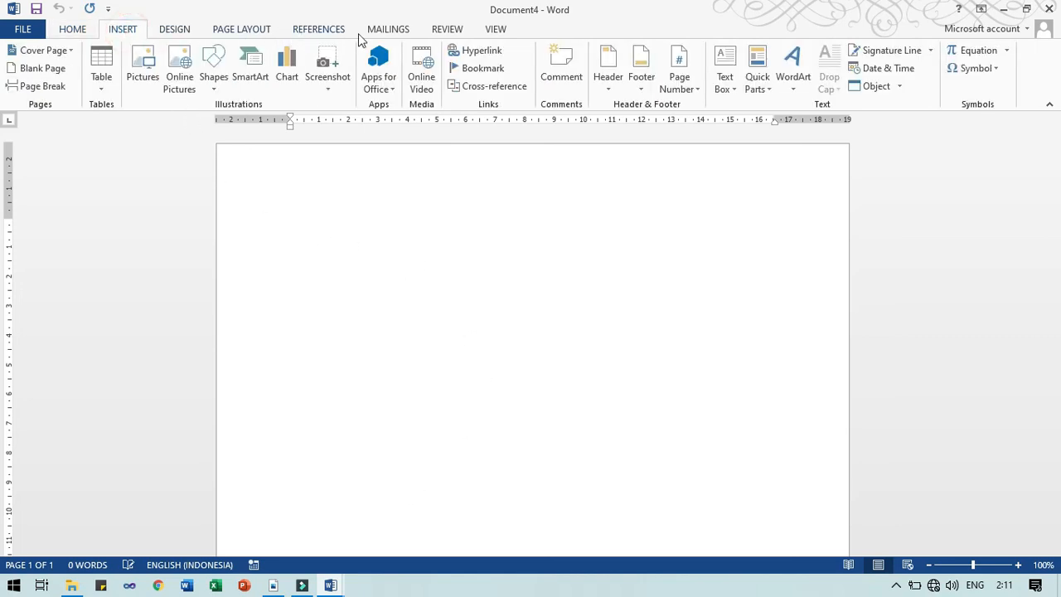
{"action": "left_click", "coordinate": [384, 34]}
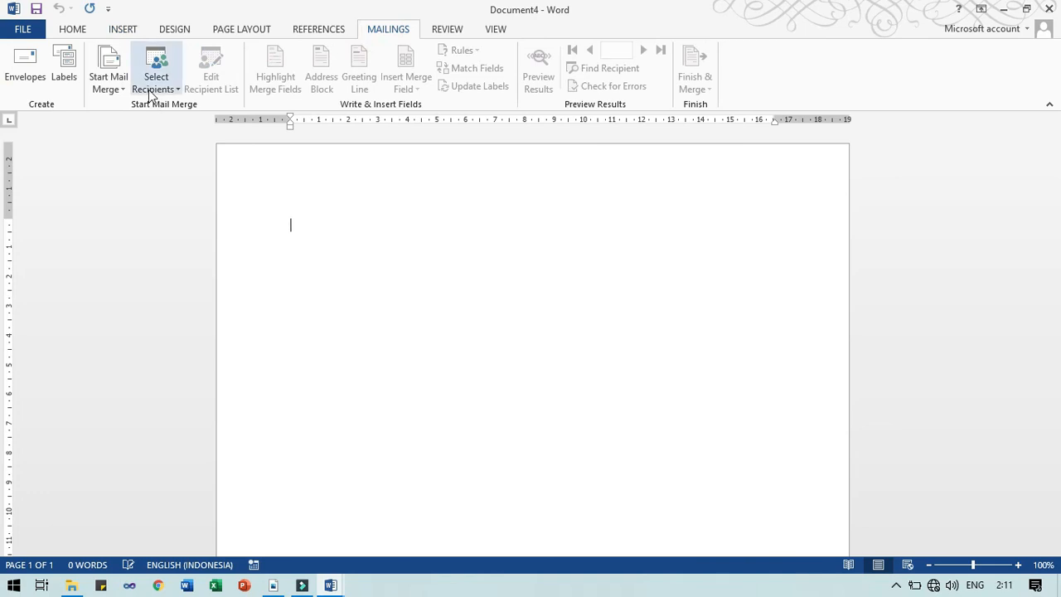
{"action": "left_click", "coordinate": [115, 89]}
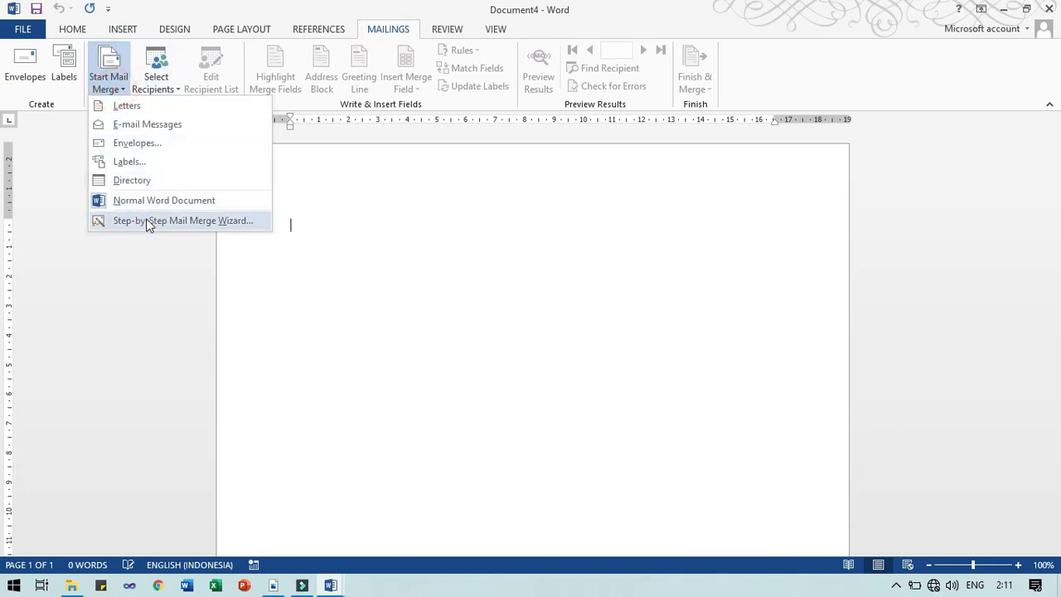
{"action": "left_click", "coordinate": [154, 82]}
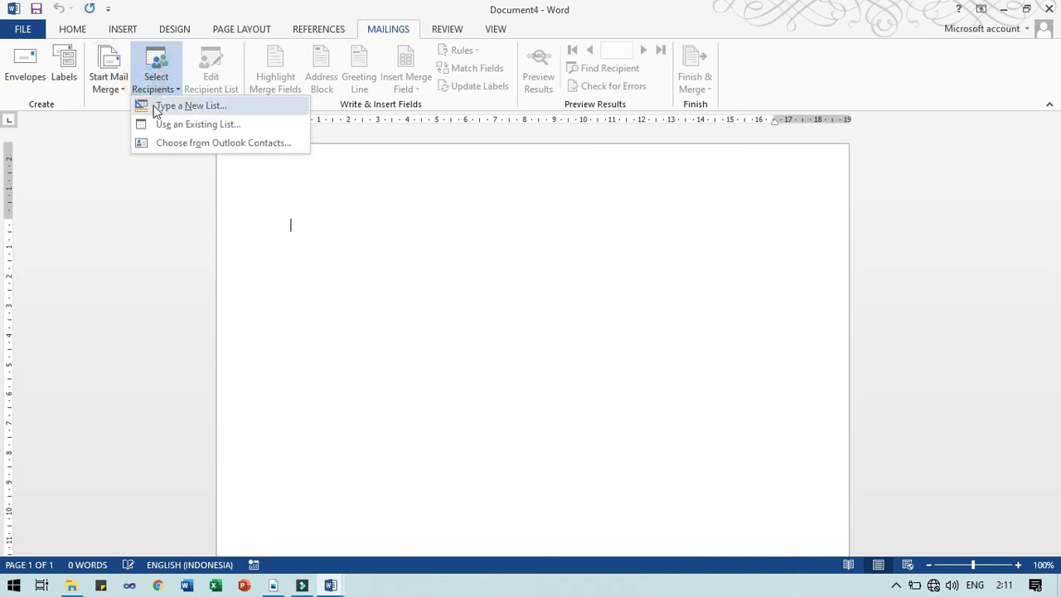
{"action": "left_click", "coordinate": [123, 85]}
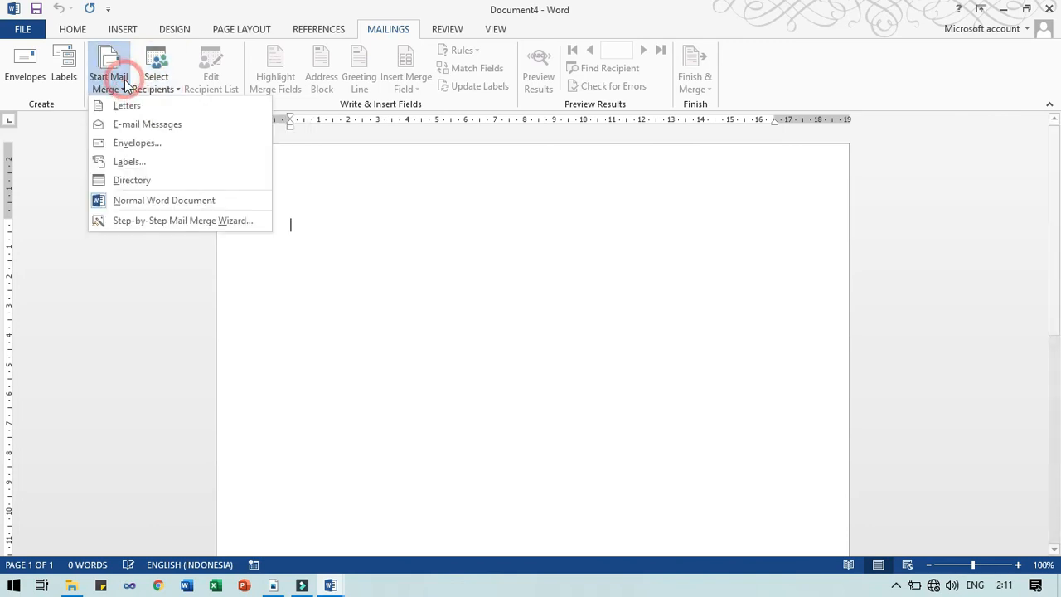
{"action": "left_click", "coordinate": [114, 220]}
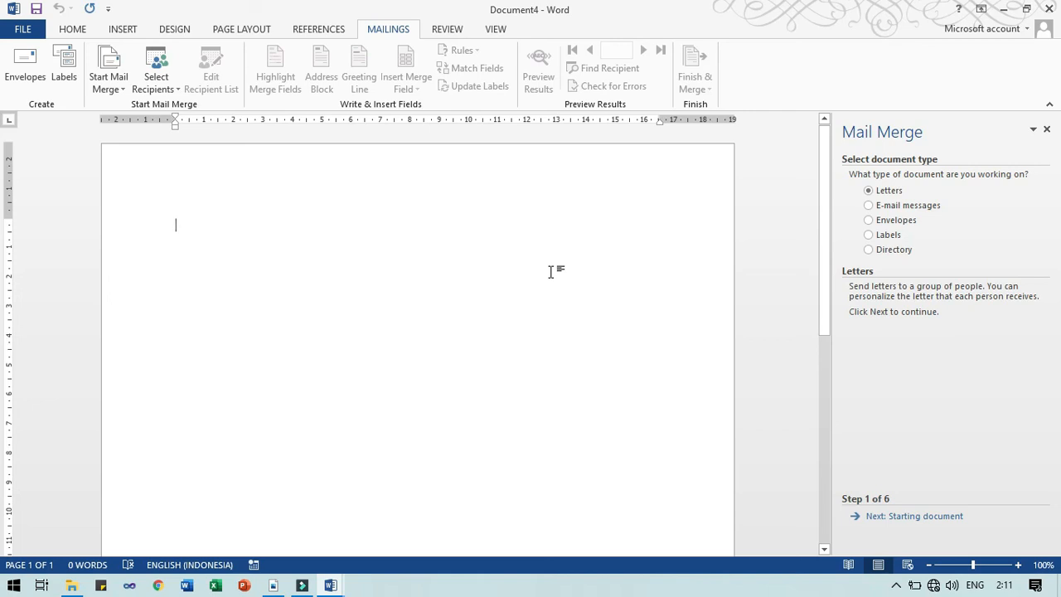
Advance the wizard to recipient selection and browse for an existing list
{"action": "left_click", "coordinate": [922, 517]}
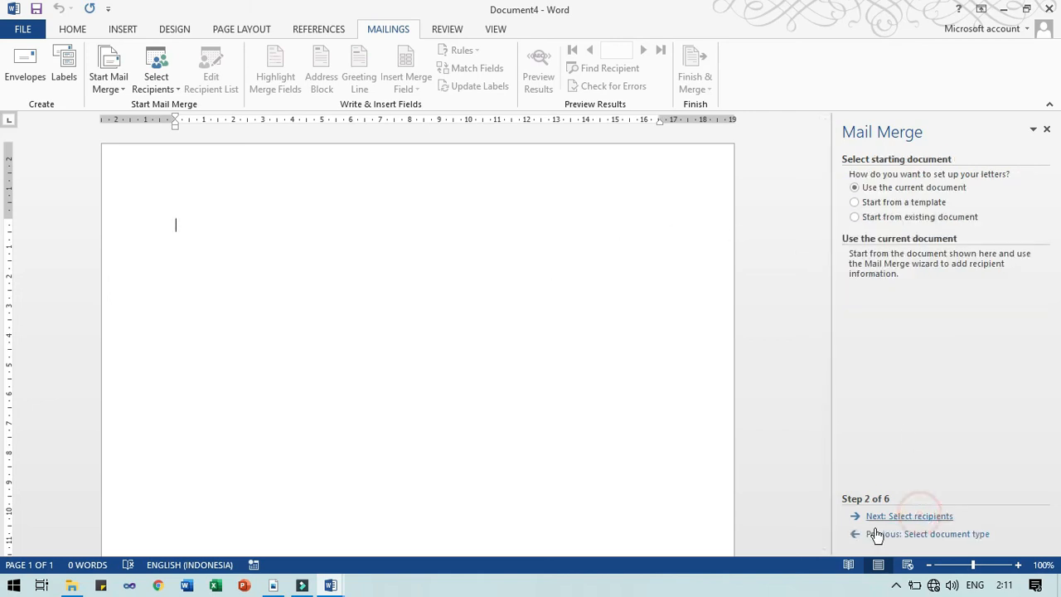
{"action": "left_click", "coordinate": [908, 186]}
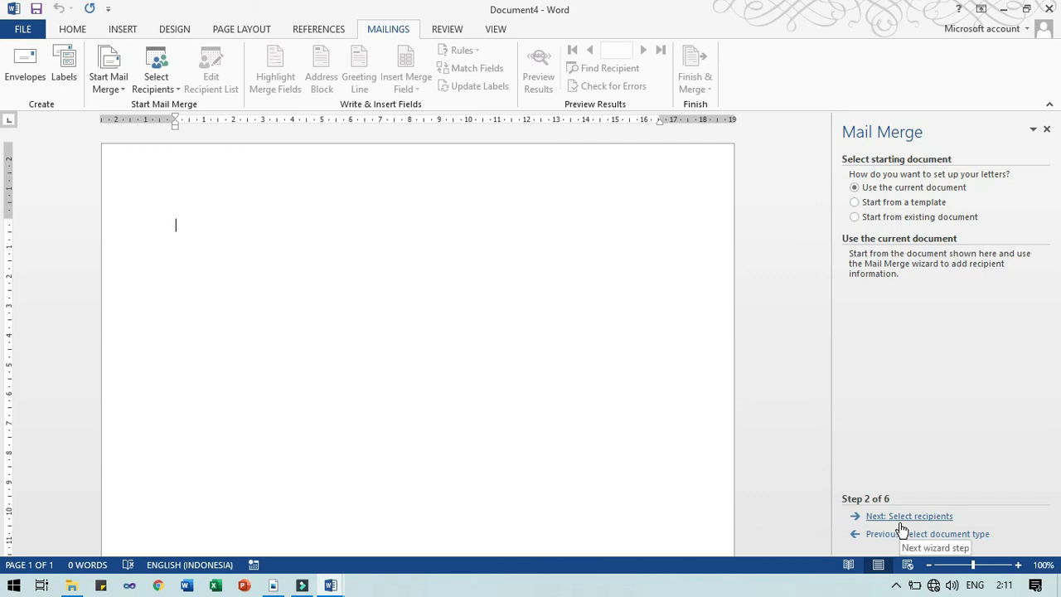
{"action": "left_click", "coordinate": [900, 519]}
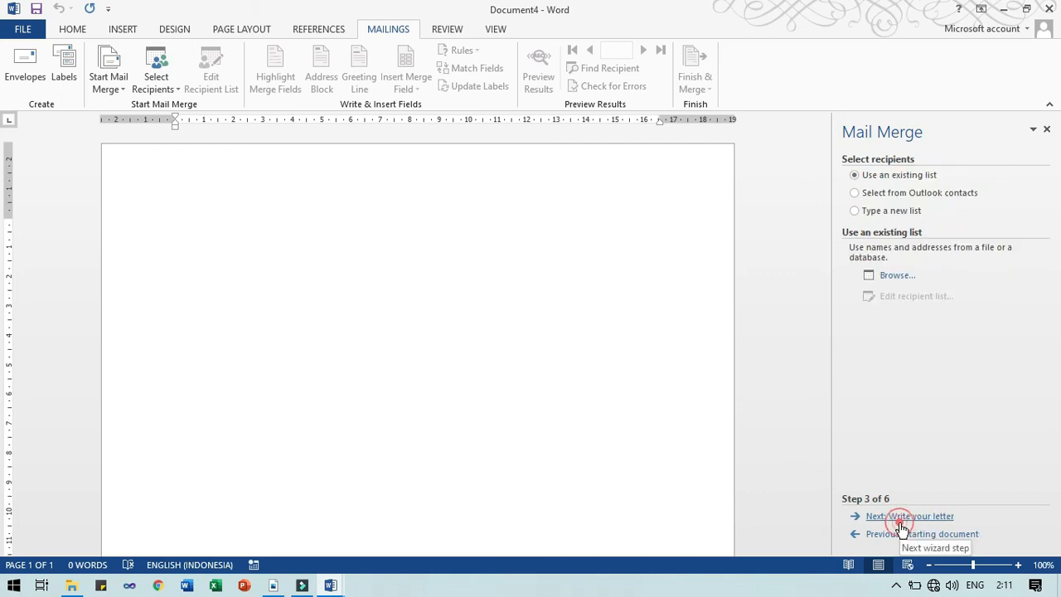
{"action": "left_click", "coordinate": [892, 276]}
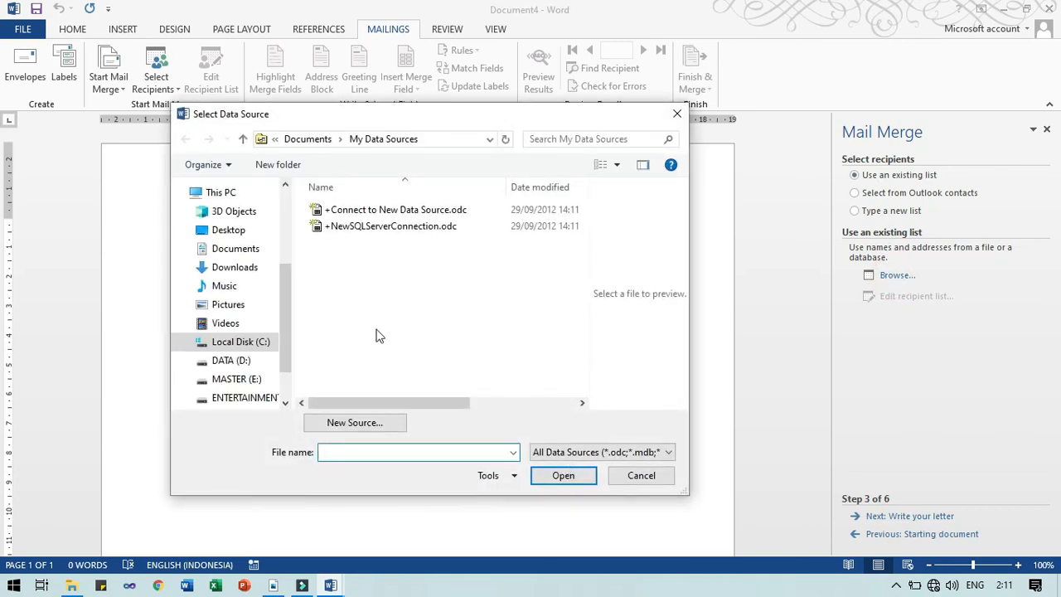
Navigate from drive D: through UMP, NGAJAR and SEMESTER_GANJIL into the APLIKOM folder
{"action": "left_click", "coordinate": [228, 361]}
{"action": "left_click", "coordinate": [383, 346]}
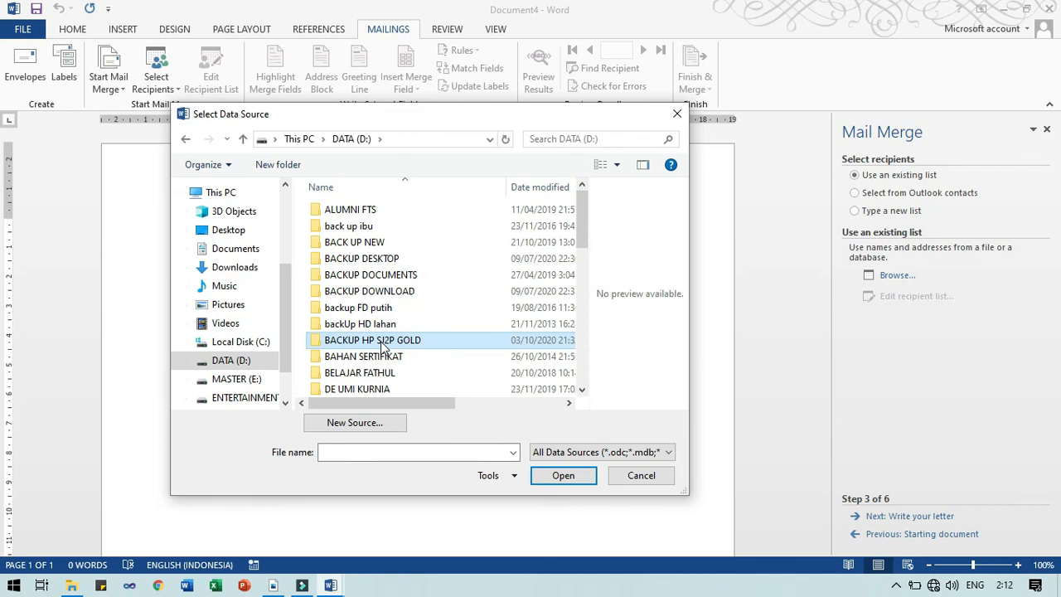
{"action": "type", "text": "ump"}
{"action": "key", "text": "Return"}
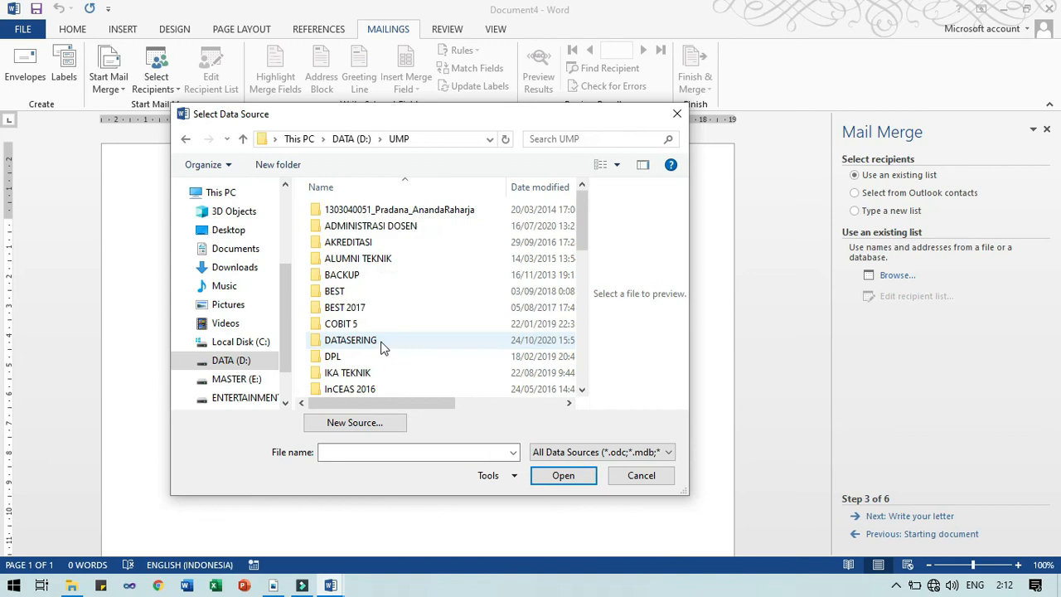
{"action": "type", "text": "ngajar"}
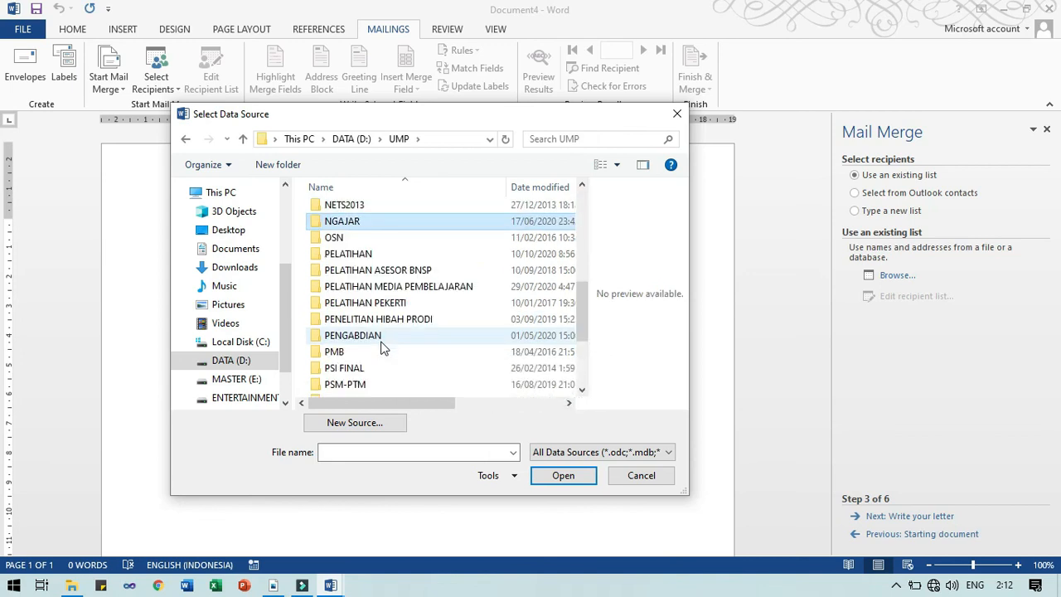
{"action": "key", "text": "Return"}
{"action": "type", "text": "s"}
{"action": "key", "text": "Return"}
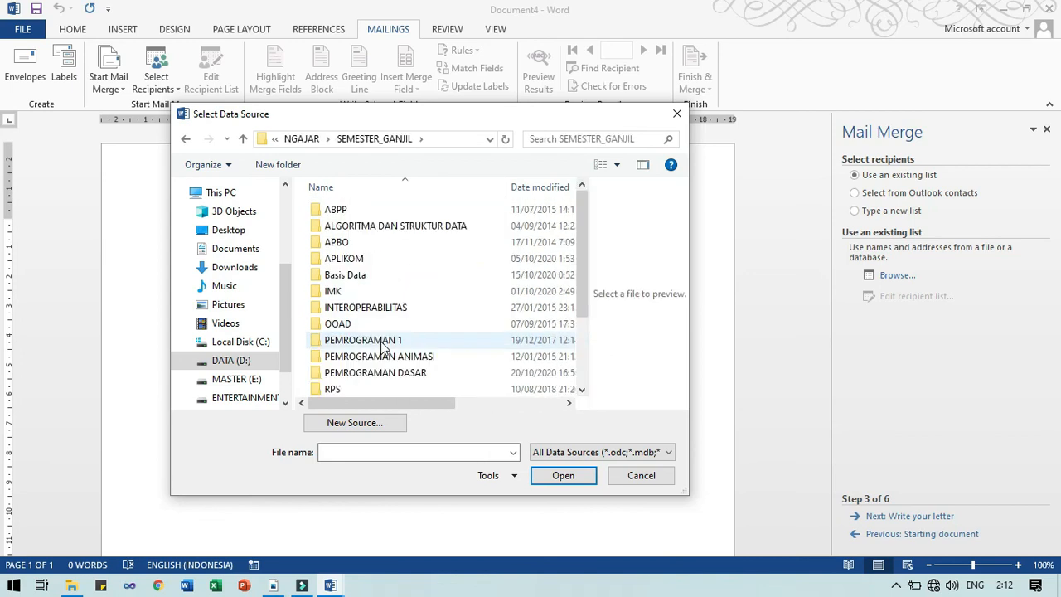
{"action": "type", "text": "s"}
{"action": "key", "text": "Up"}
{"action": "key", "text": "Up"}
{"action": "key", "text": "Up"}
{"action": "key", "text": "Up"}
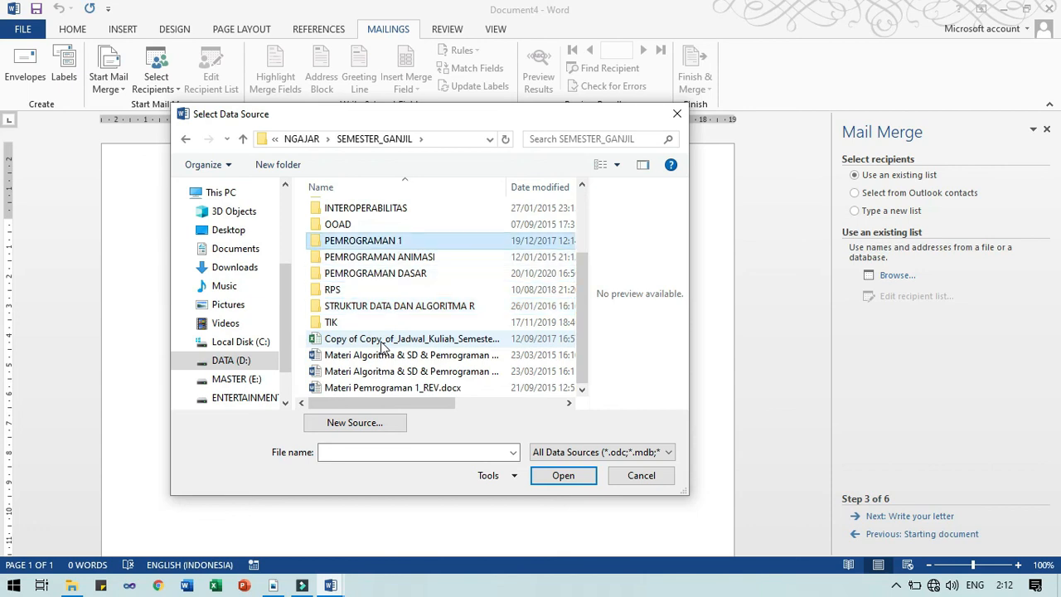
{"action": "key", "text": "Up"}
{"action": "key", "text": "Up"}
{"action": "key", "text": "Up"}
{"action": "key", "text": "Up"}
{"action": "key", "text": "Up"}
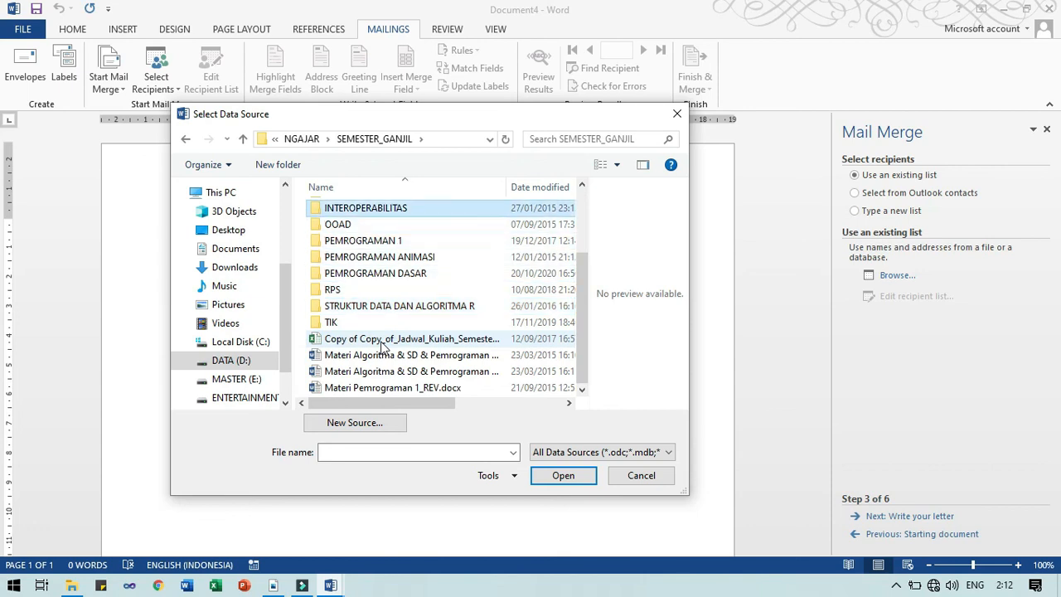
{"action": "key", "text": "Return"}
Open 20-21\Latihan Mail Merge and choose daftar penerima word.docx as the data source
{"action": "key", "text": "Down"}
{"action": "key", "text": "Down"}
{"action": "key", "text": "Down"}
{"action": "key", "text": "Down"}
{"action": "key", "text": "Down"}
{"action": "key", "text": "Return"}
{"action": "key", "text": "Down"}
{"action": "key", "text": "Down"}
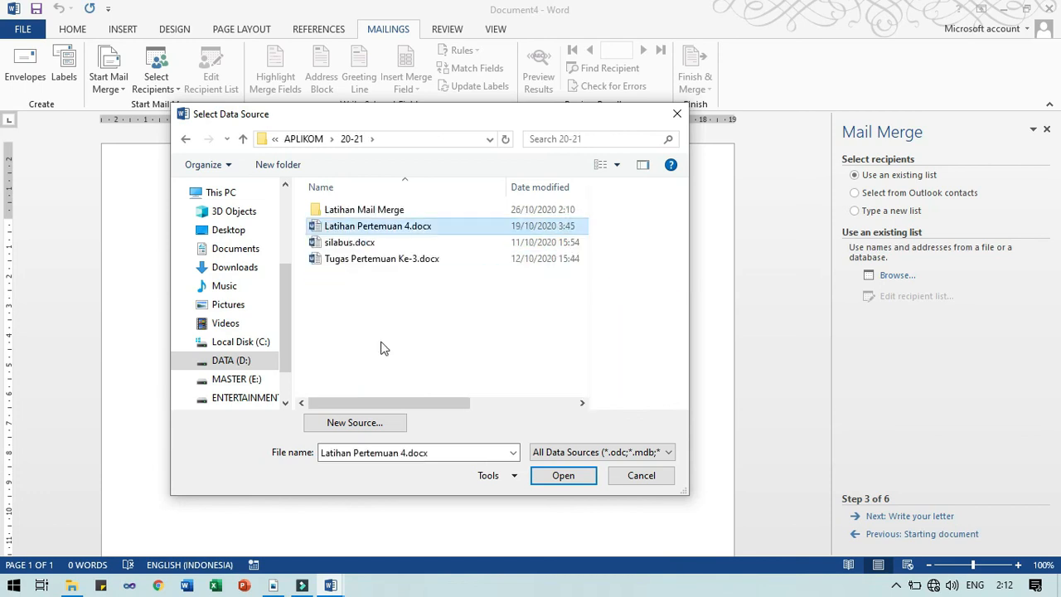
{"action": "key", "text": "Down"}
{"action": "key", "text": "Up"}
{"action": "key", "text": "Up"}
{"action": "key", "text": "Return"}
{"action": "key", "text": "Down"}
{"action": "key", "text": "Down"}
{"action": "key", "text": "Down"}
{"action": "key", "text": "Down"}
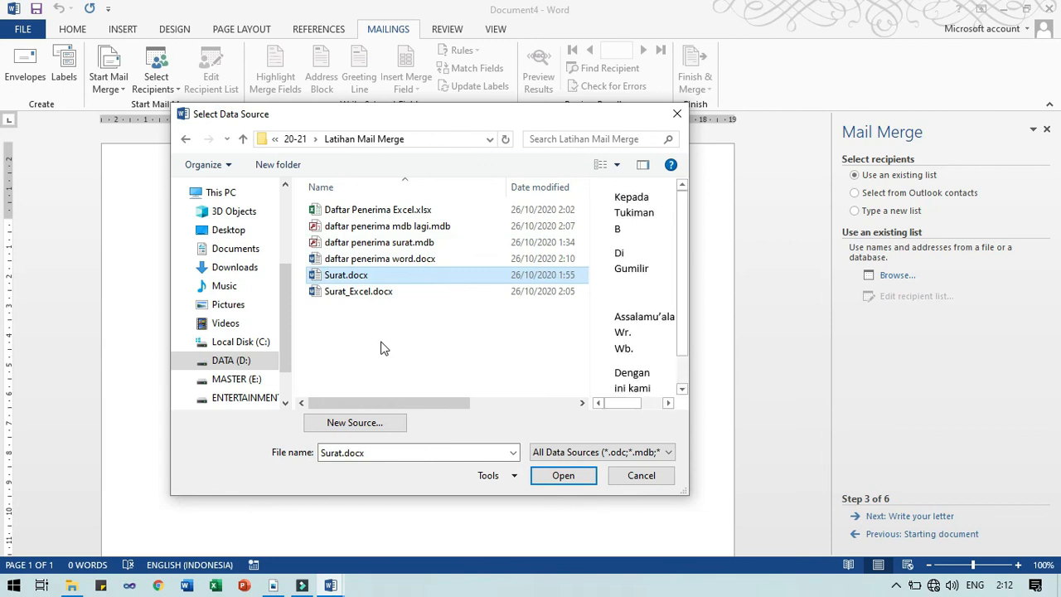
{"action": "key", "text": "Up"}
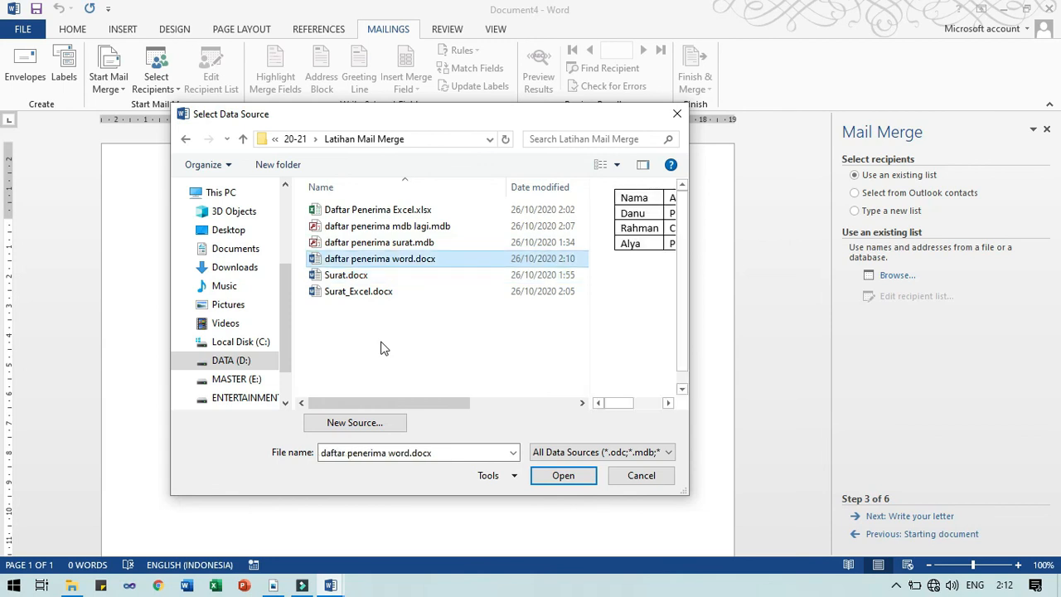
{"action": "key", "text": "Return"}
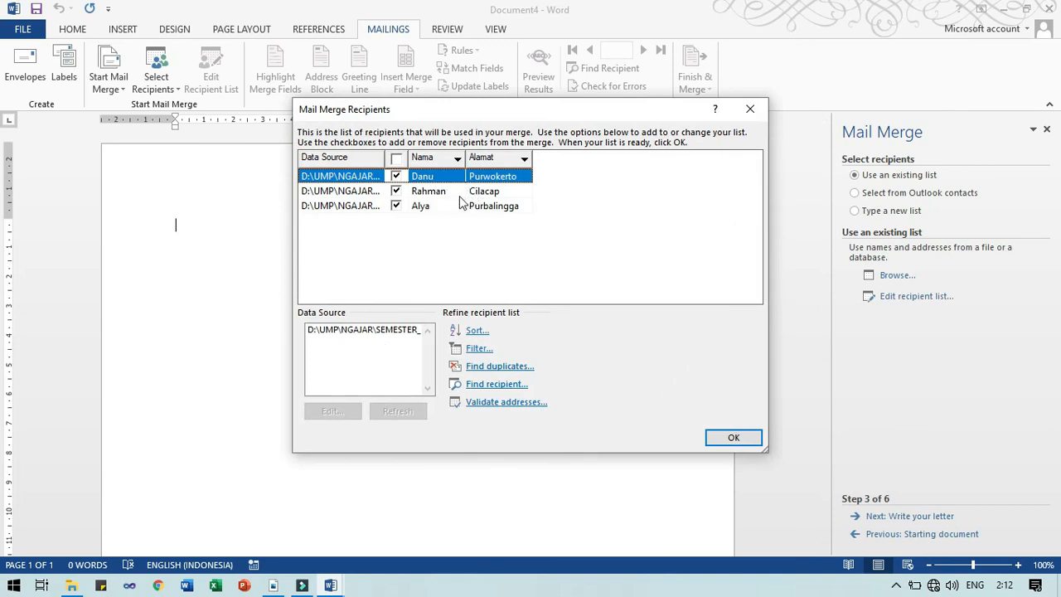
Review the Danu, Rahman and Alya records in the Data Form and accept the list
{"action": "left_click", "coordinate": [321, 329]}
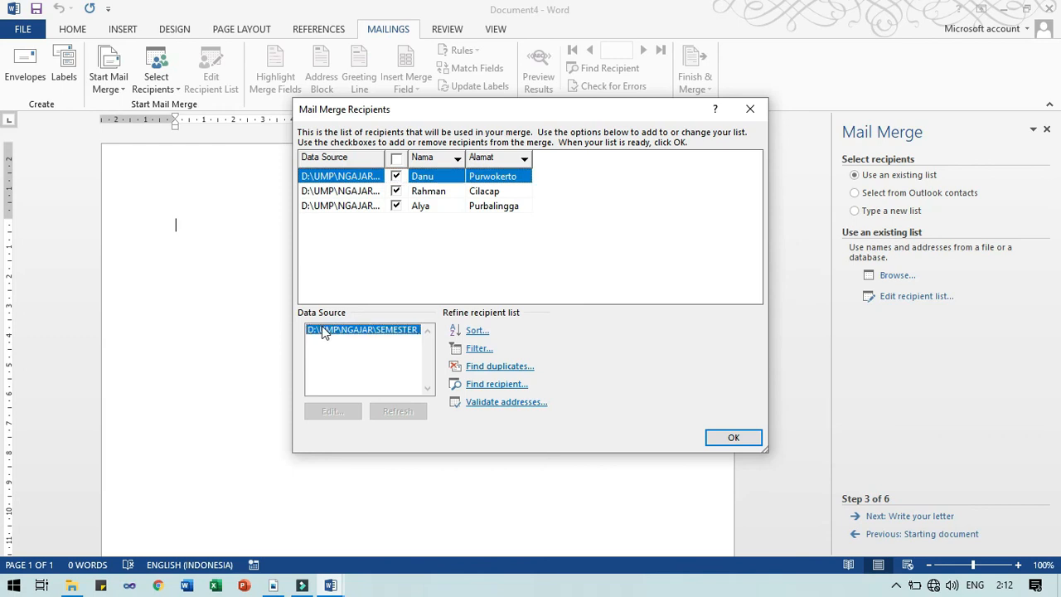
{"action": "left_click", "coordinate": [353, 411]}
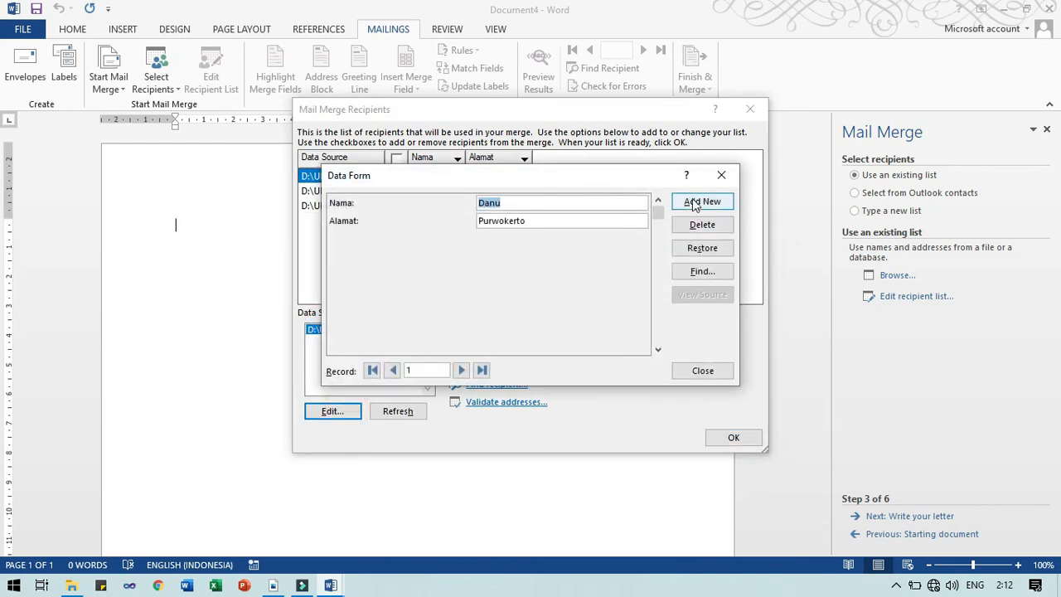
{"action": "left_click", "coordinate": [703, 371]}
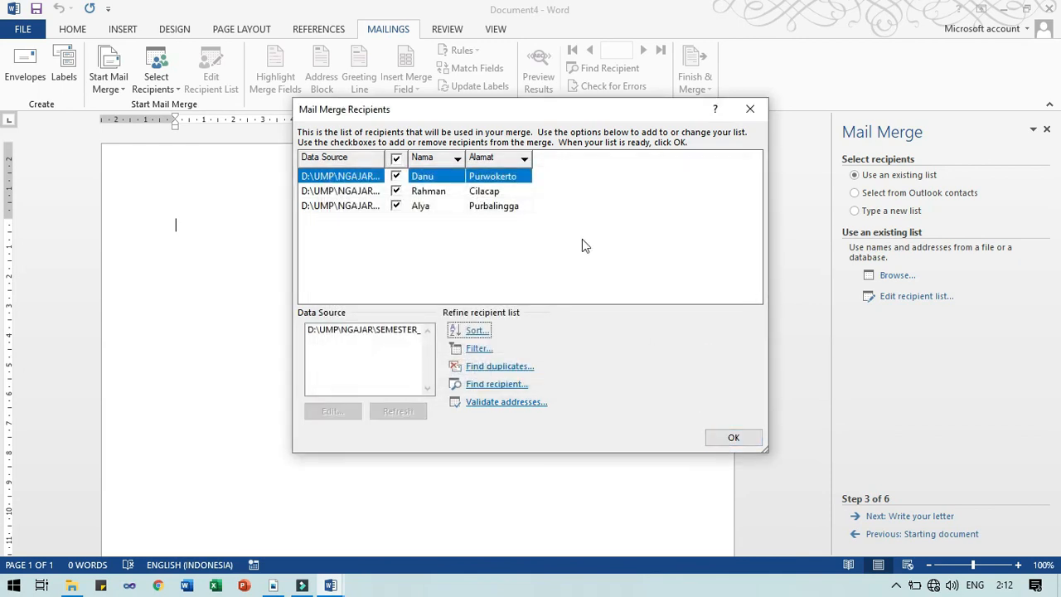
{"action": "left_click", "coordinate": [347, 331]}
{"action": "left_click", "coordinate": [331, 411]}
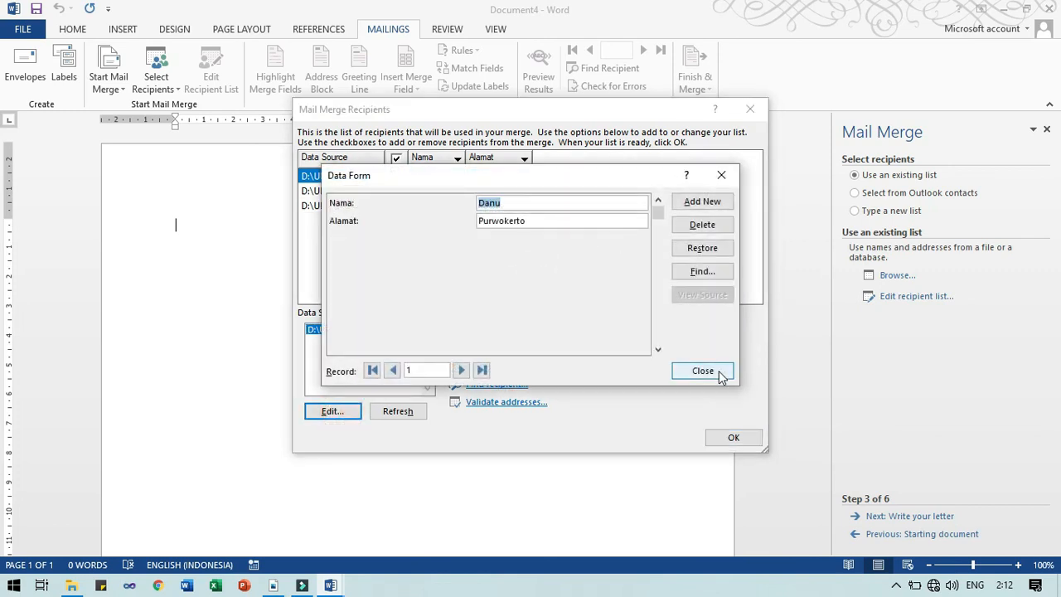
{"action": "left_click", "coordinate": [718, 373]}
{"action": "left_click", "coordinate": [715, 439]}
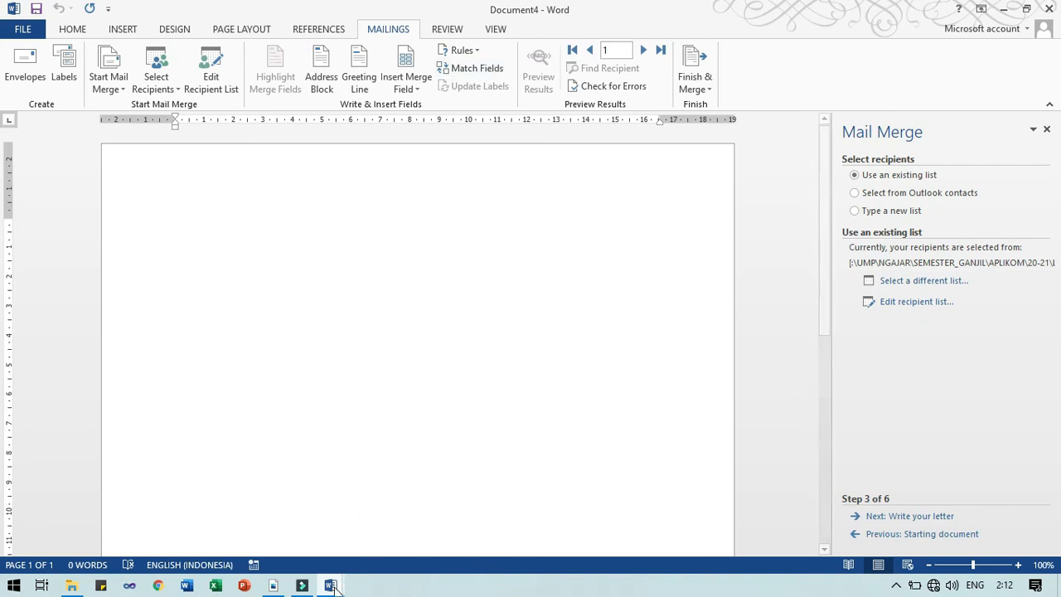
Write 'Kepada «Nama»' and 'Di «Alamat»' lines and preview the merged results
{"action": "mouse_move", "coordinate": [331, 585]}
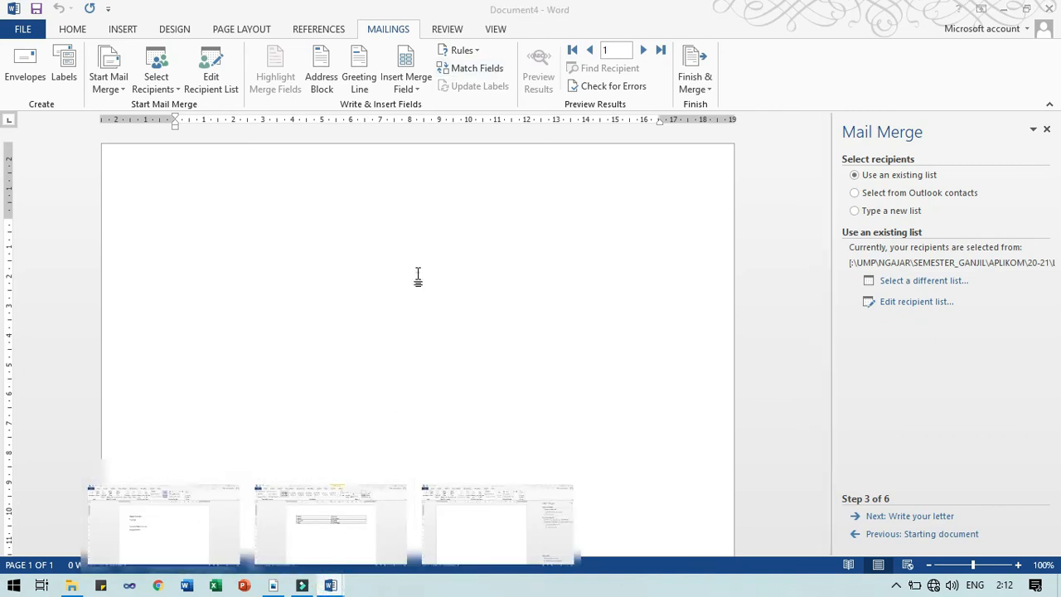
{"action": "type", "text": "Kepada"}
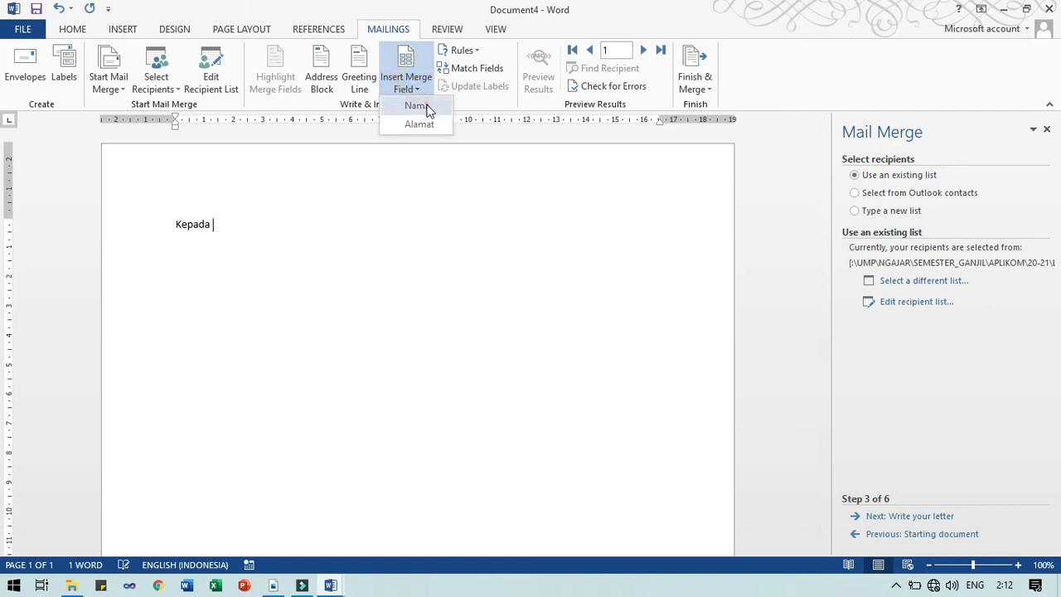
{"action": "left_click", "coordinate": [418, 105]}
{"action": "key", "text": "Return"}
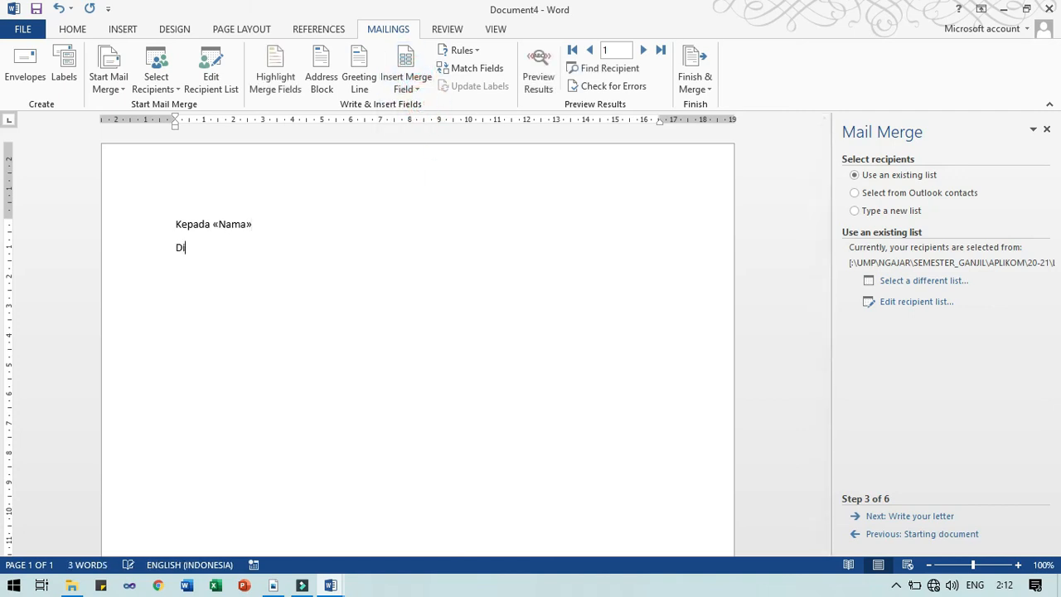
{"action": "type", "text": "Di"}
{"action": "left_click", "coordinate": [406, 84]}
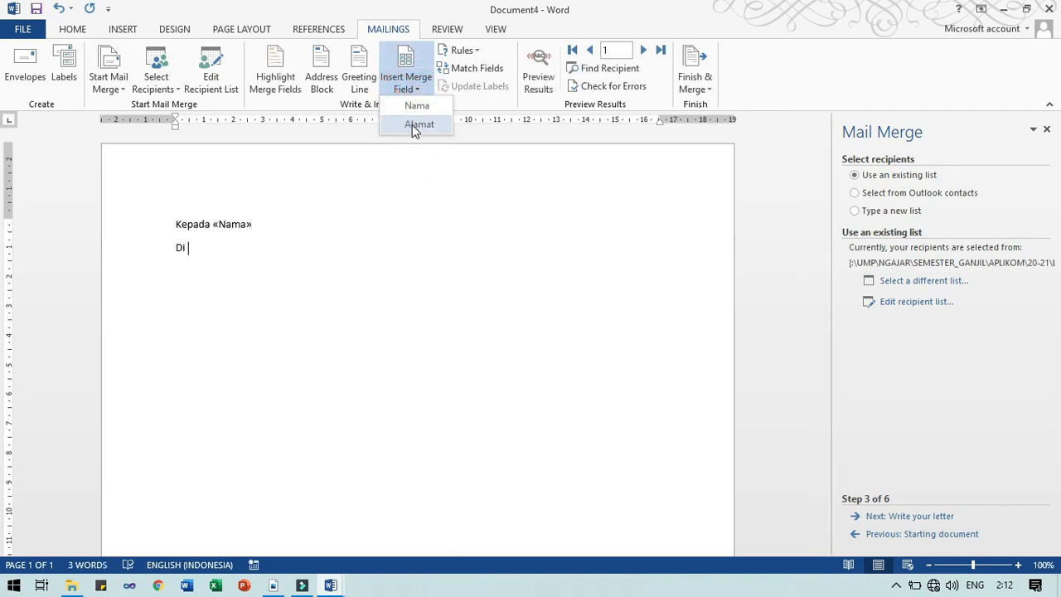
{"action": "left_click", "coordinate": [412, 124]}
{"action": "left_click", "coordinate": [535, 73]}
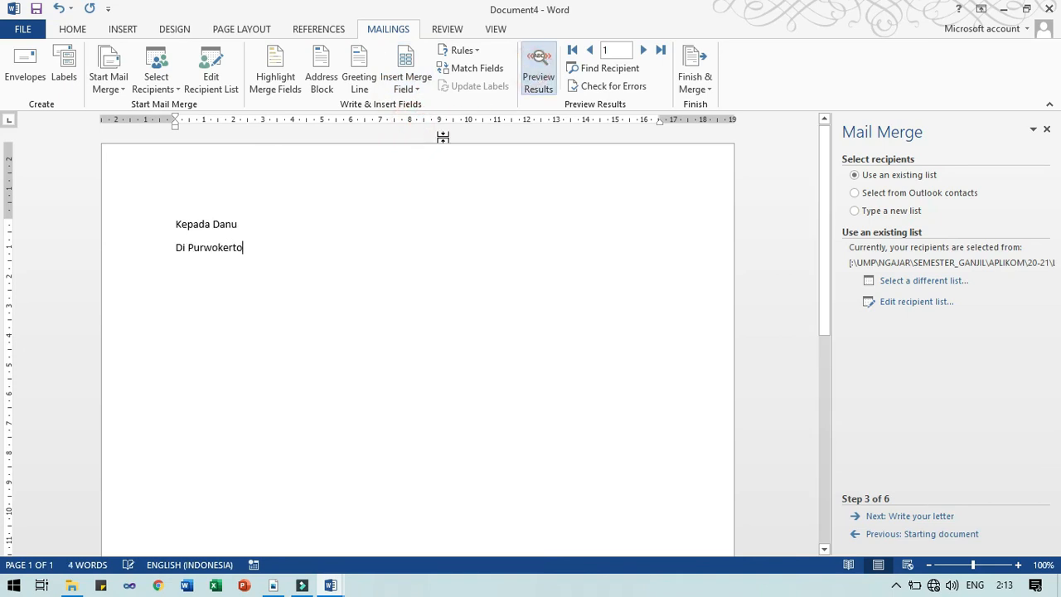
Advance the wizard to step 6, then start a new document beginning with 'Kepada'
{"action": "left_click", "coordinate": [919, 516]}
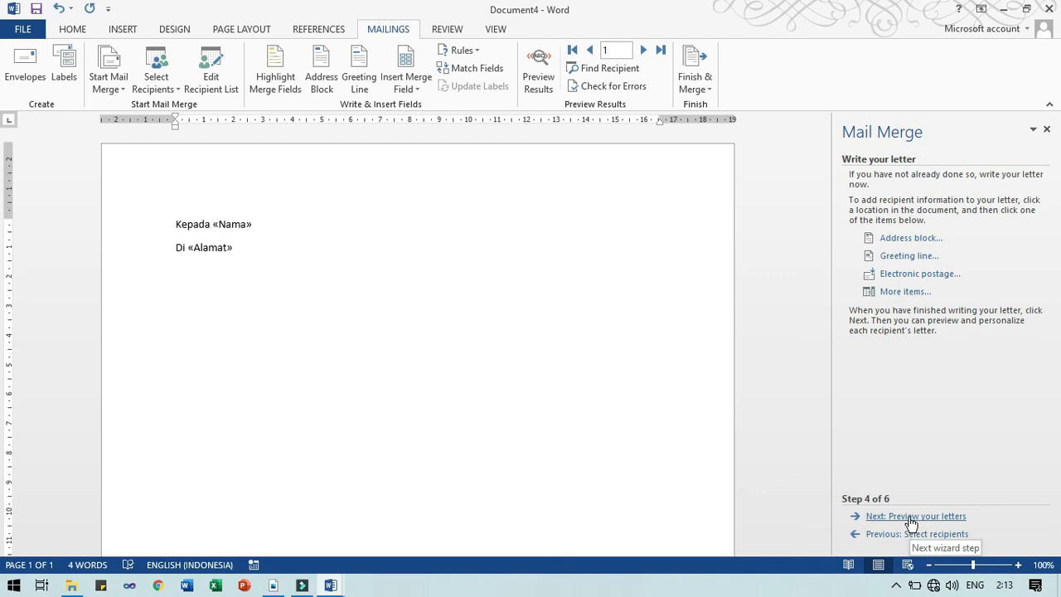
{"action": "left_click", "coordinate": [912, 517]}
{"action": "left_click", "coordinate": [911, 518]}
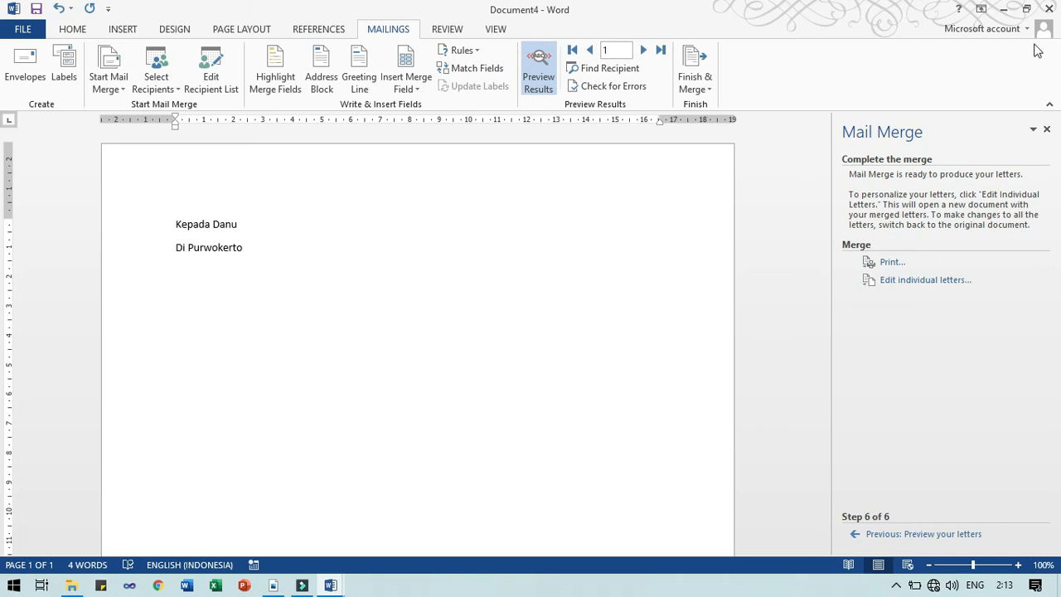
{"action": "key", "text": "ctrl+n"}
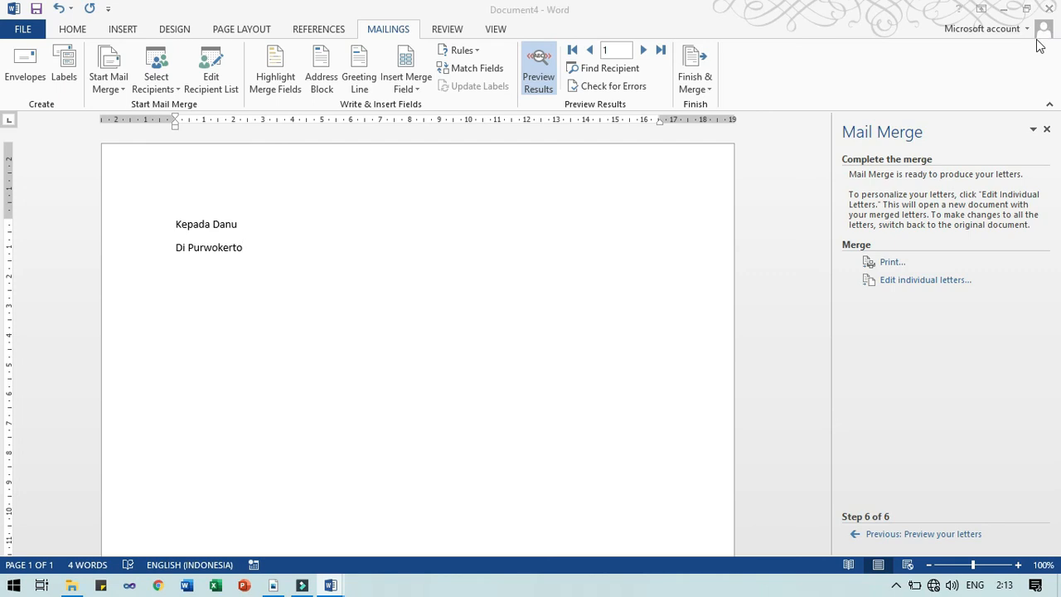
{"action": "type", "text": "Kepada"}
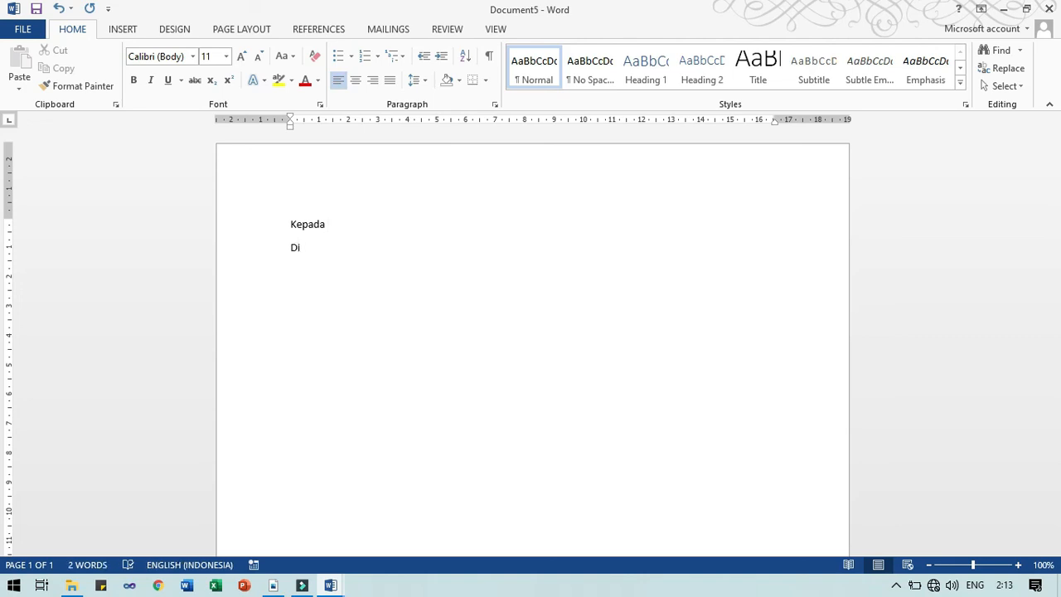
Type a line of filler text into the new letter below Kepada
{"action": "type", "text": "vndvkdsvsdvsdvdsvd"}
{"action": "left_click", "coordinate": [366, 224]}
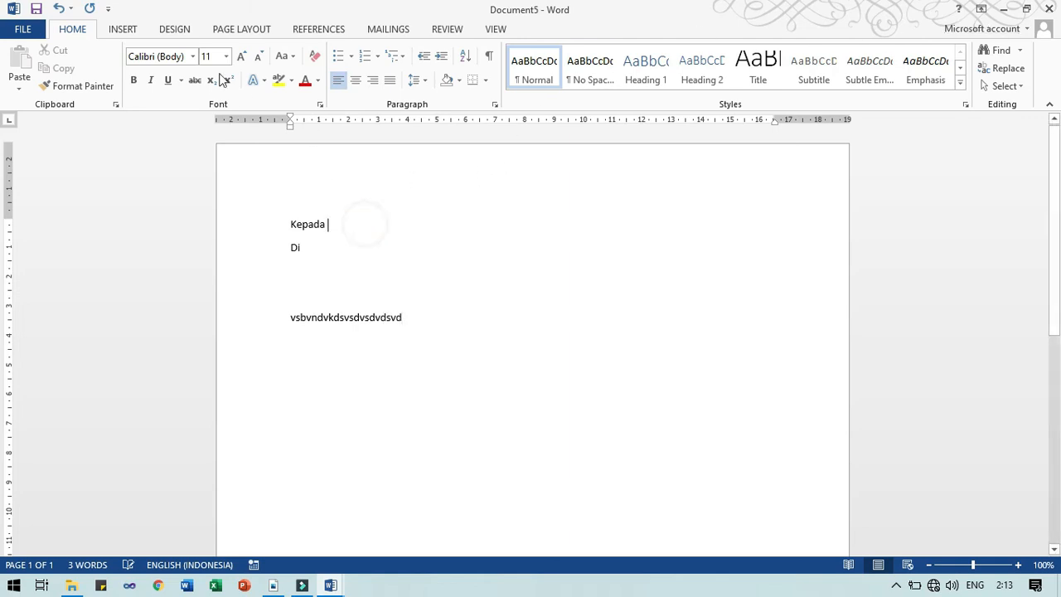
{"action": "left_click", "coordinate": [122, 29]}
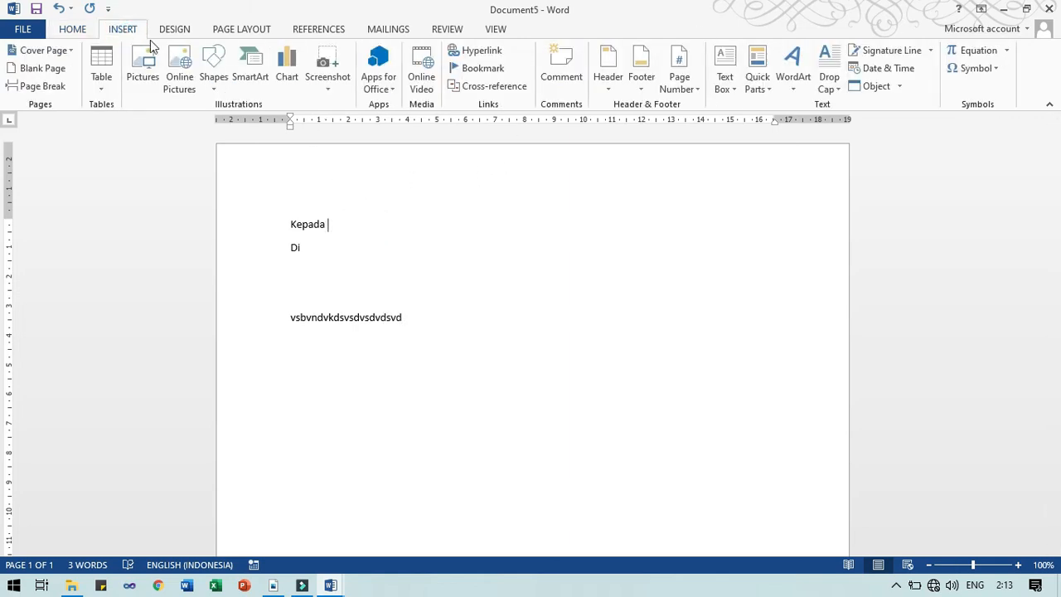
{"action": "left_click", "coordinate": [448, 219]}
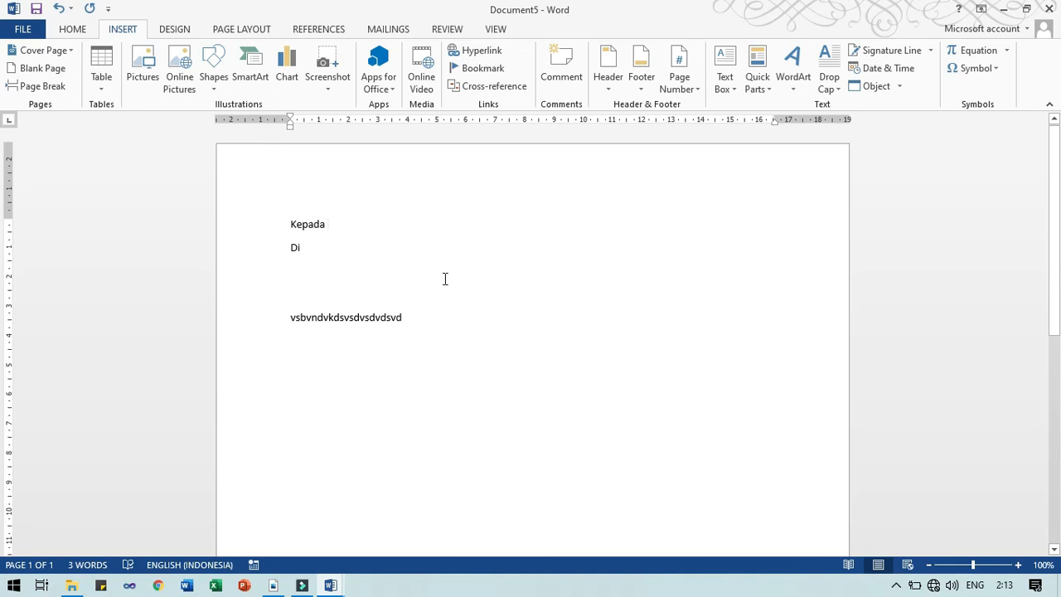
Save the letter as 'Surat Jadi.docx' in the 20-21 folder and close Document4
{"action": "key", "text": "ctrl+s"}
{"action": "left_click", "coordinate": [258, 181]}
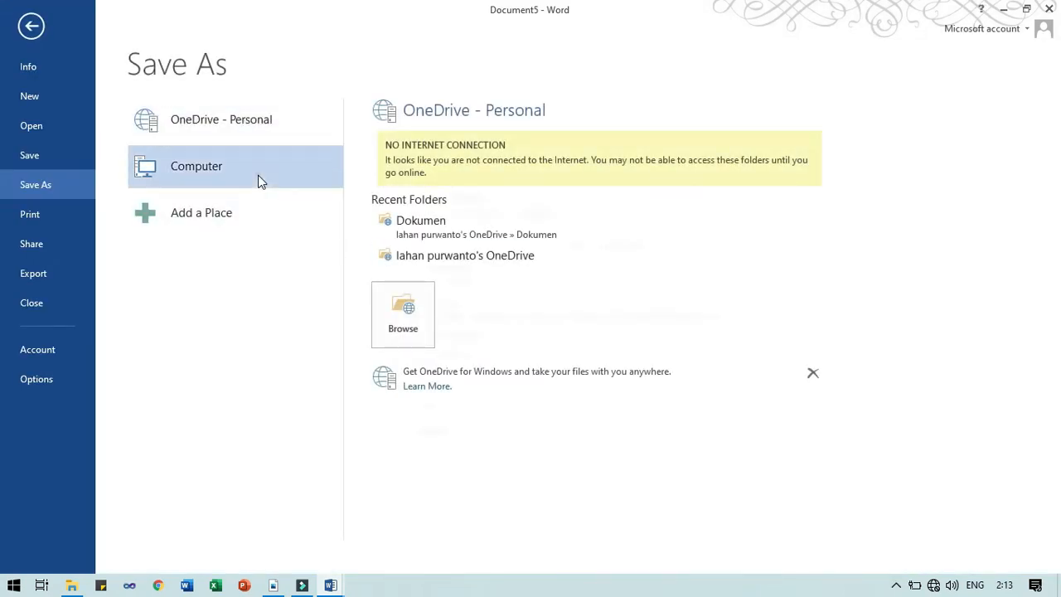
{"action": "left_click", "coordinate": [447, 246]}
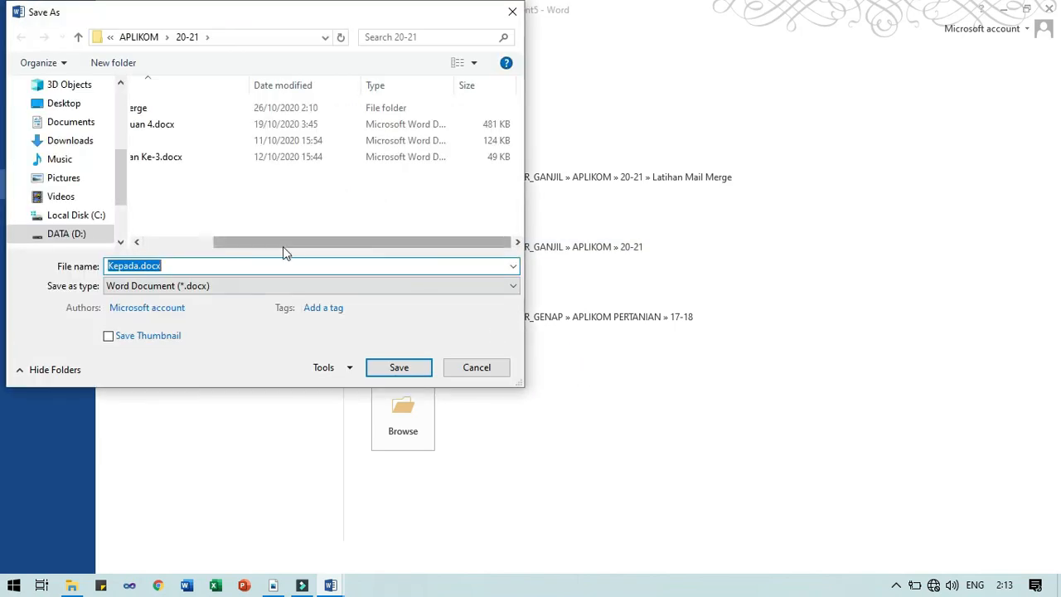
{"action": "left_click", "coordinate": [137, 265]}
{"action": "key", "text": "shift+Home"}
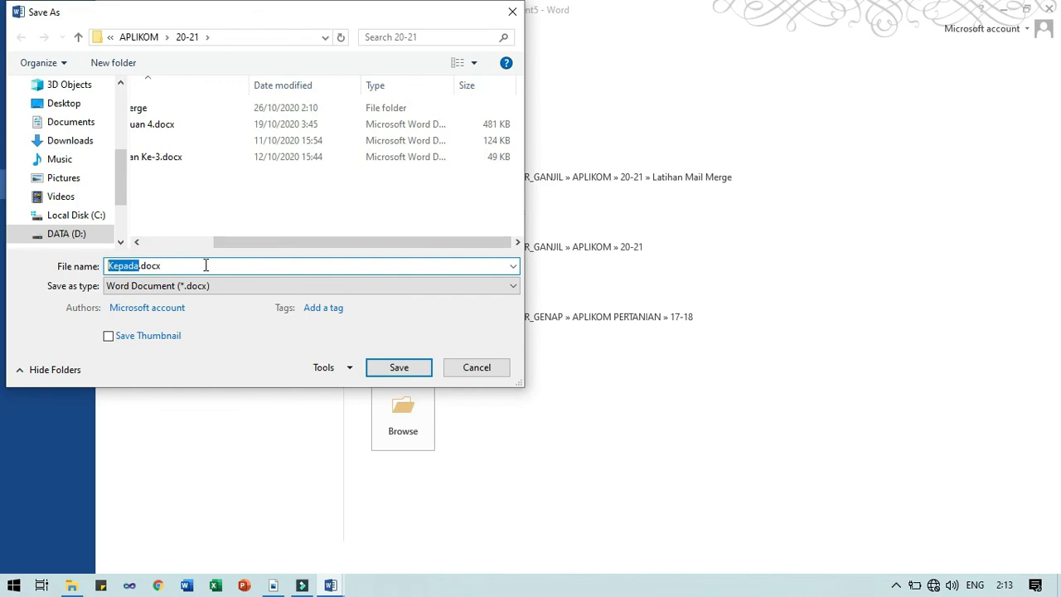
{"action": "type", "text": "Surat Jad"}
{"action": "key", "text": "Return"}
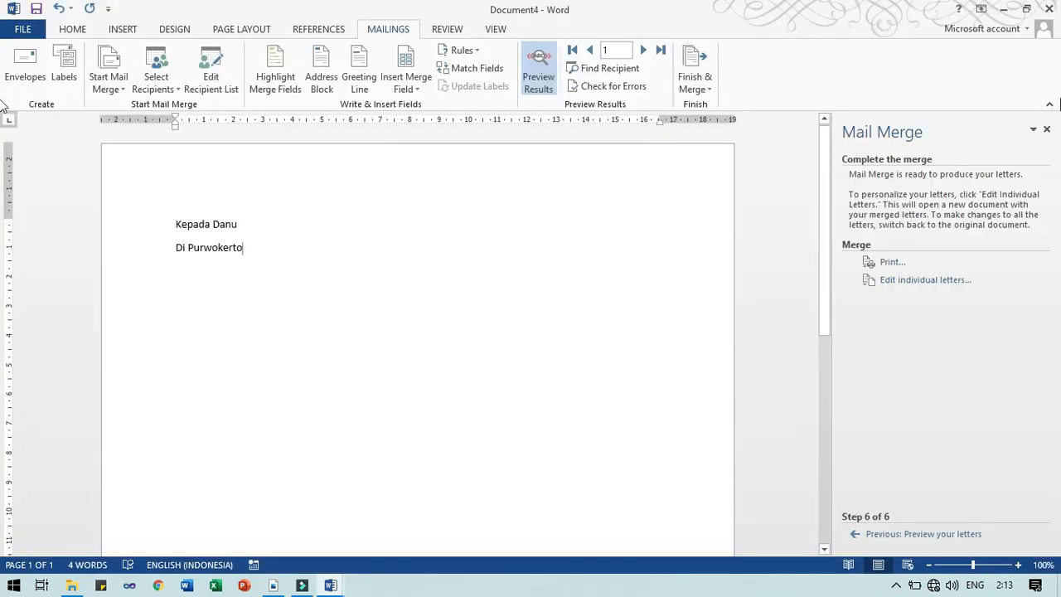
{"action": "left_click", "coordinate": [1048, 9]}
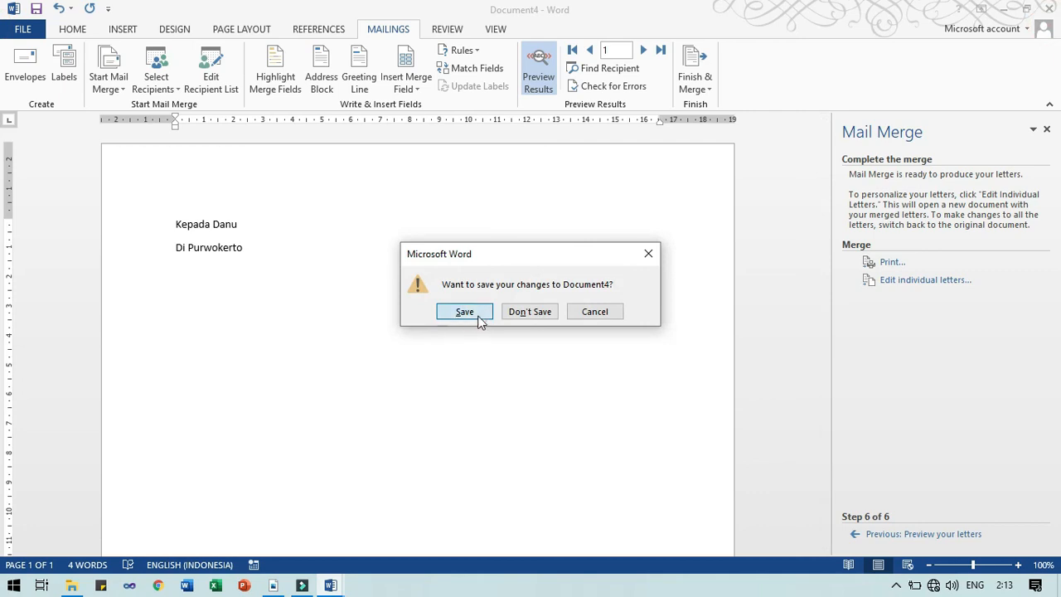
Discard Document4, save and close daftar penerima word.docx, and close Surat.docx unsaved
{"action": "left_click", "coordinate": [534, 311]}
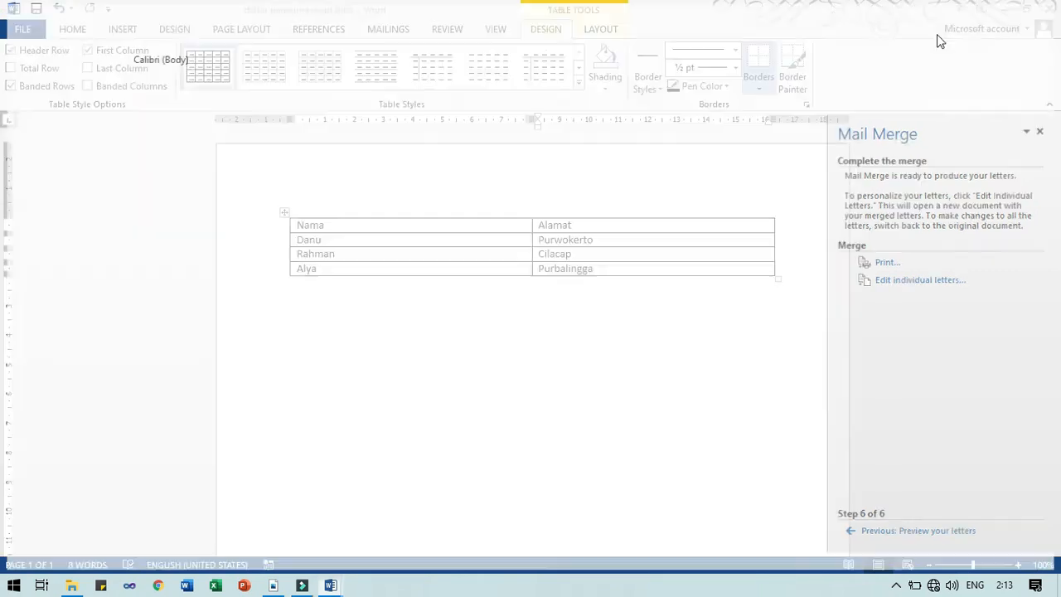
{"action": "left_click", "coordinate": [1050, 9]}
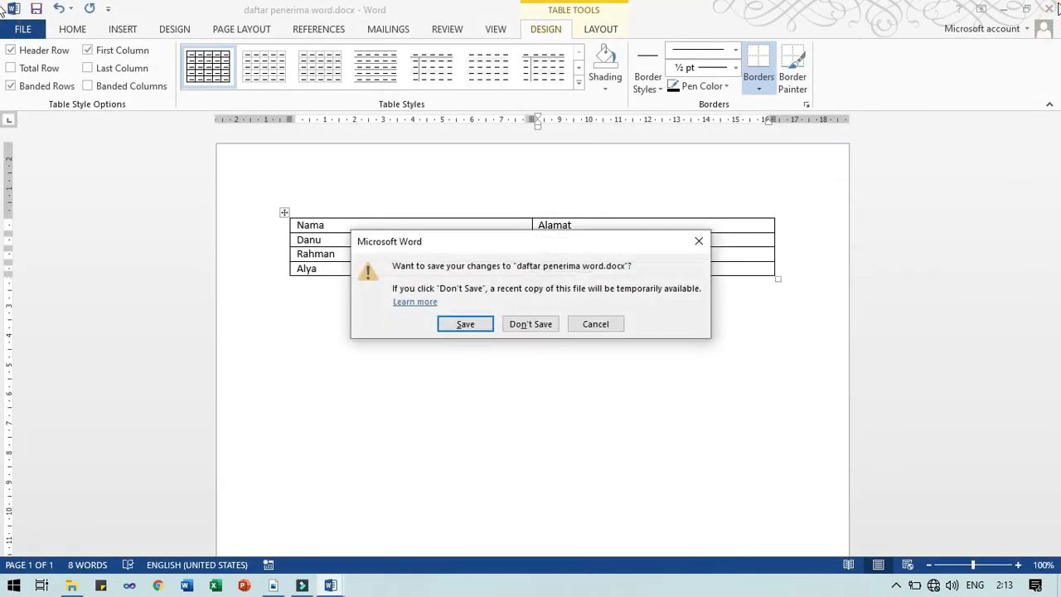
{"action": "left_click", "coordinate": [470, 324]}
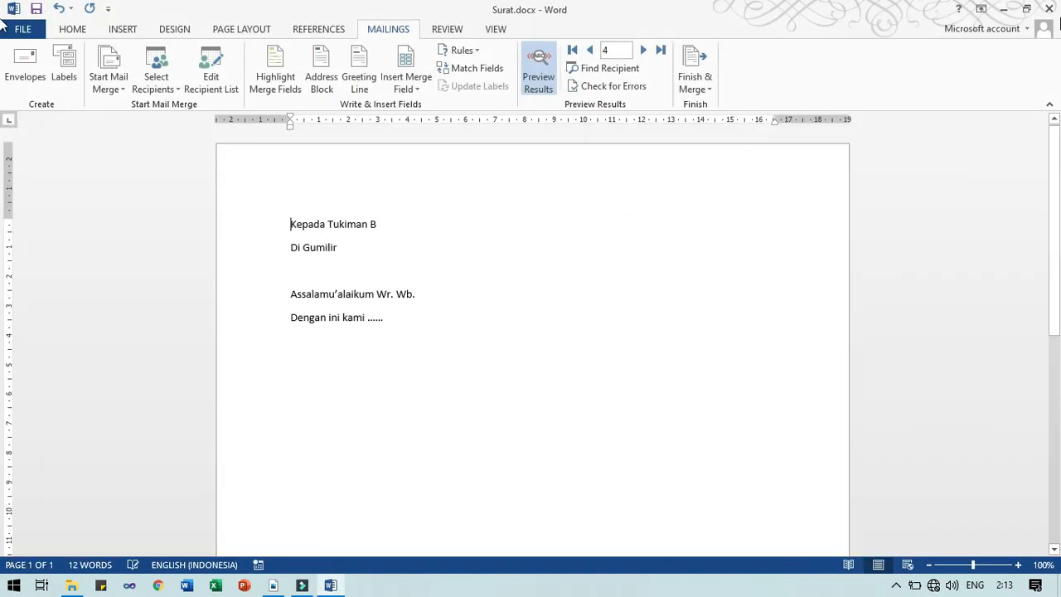
{"action": "left_click", "coordinate": [1048, 8]}
{"action": "left_click", "coordinate": [594, 324]}
{"action": "left_click", "coordinate": [1048, 8]}
{"action": "left_click", "coordinate": [527, 324]}
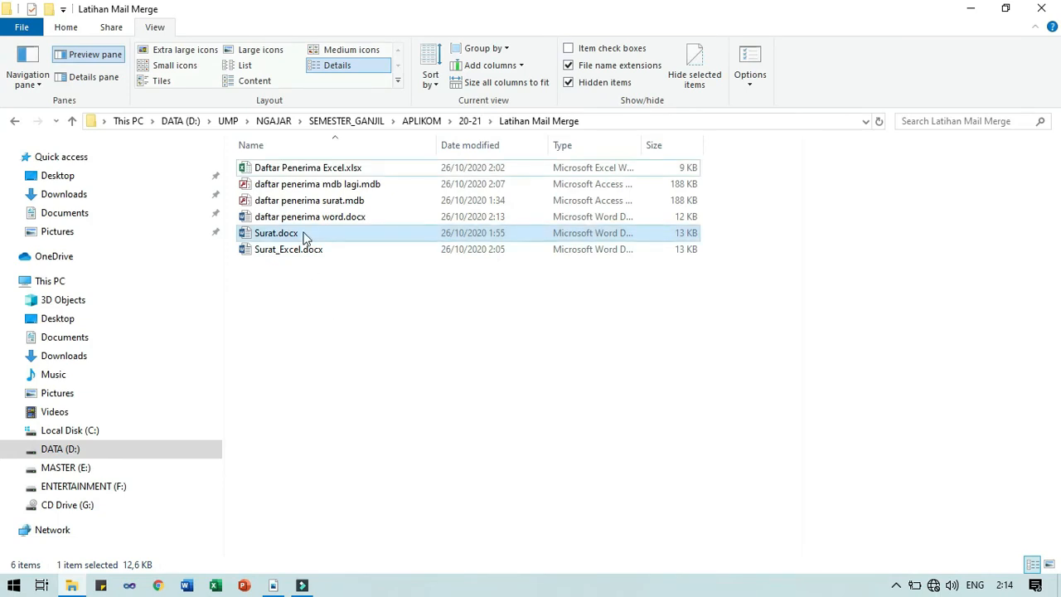
Move Surat Jadi.docx from 20-21 into Latihan Mail Merge and open it in Word
{"action": "left_click", "coordinate": [287, 253]}
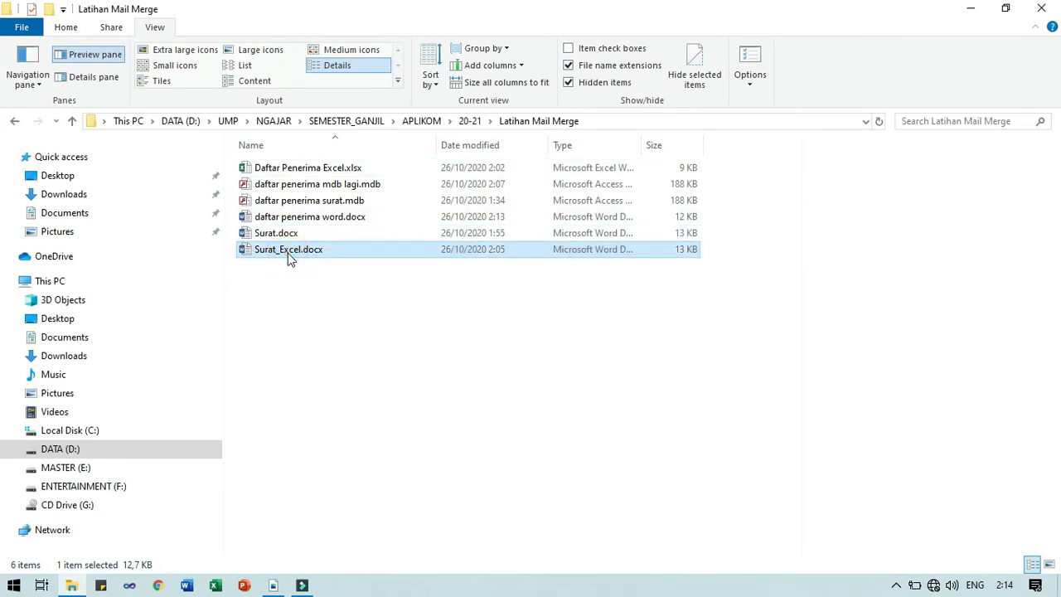
{"action": "left_click", "coordinate": [333, 348]}
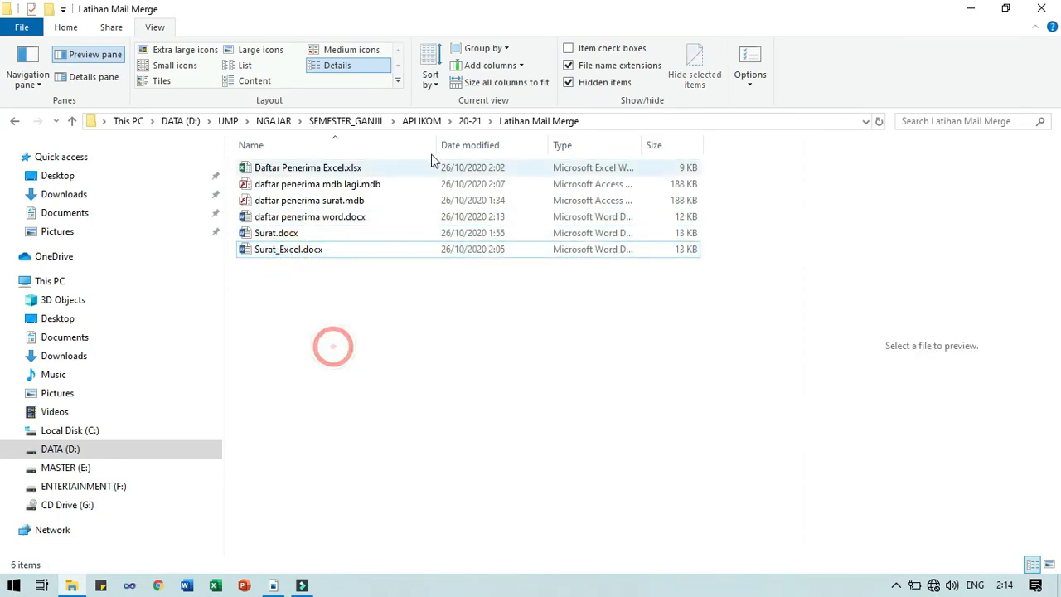
{"action": "left_click", "coordinate": [469, 121]}
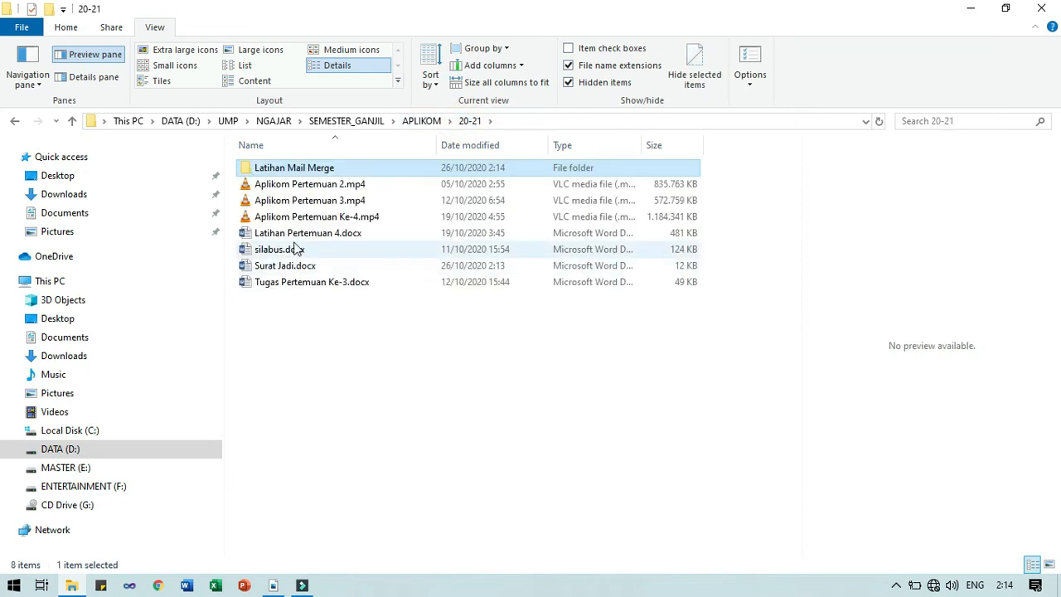
{"action": "left_click_drag", "start_coordinate": [272, 266], "coordinate": [284, 174]}
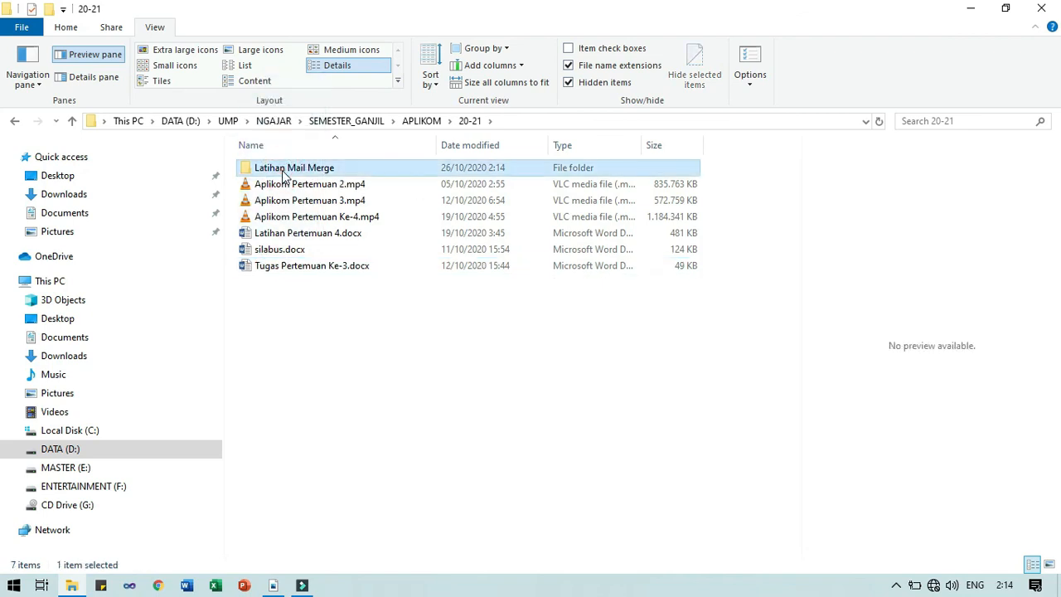
{"action": "double_click", "coordinate": [285, 173]}
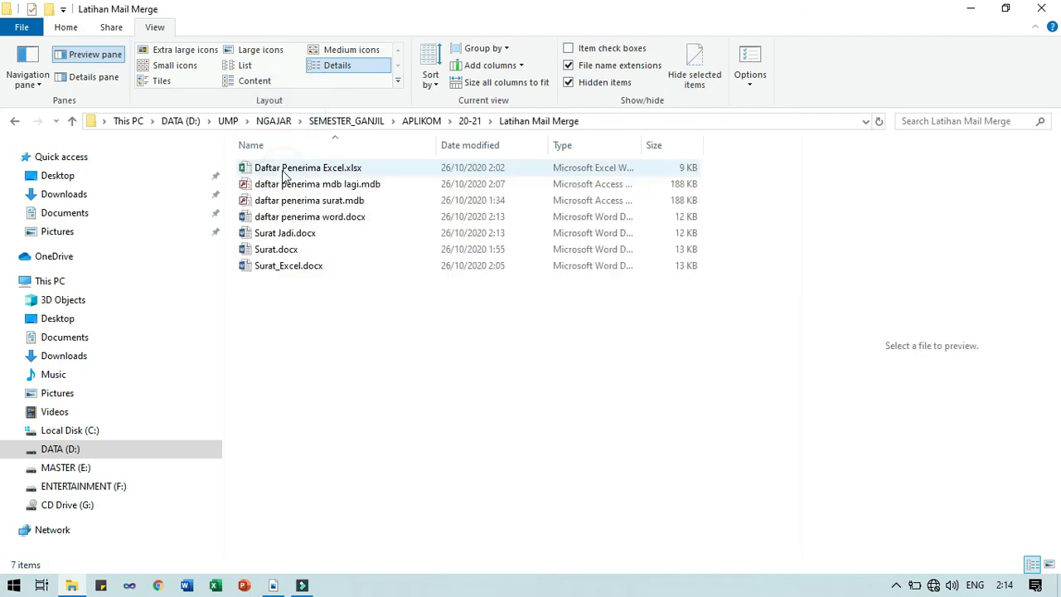
{"action": "left_click", "coordinate": [281, 238]}
{"action": "double_click", "coordinate": [280, 236]}
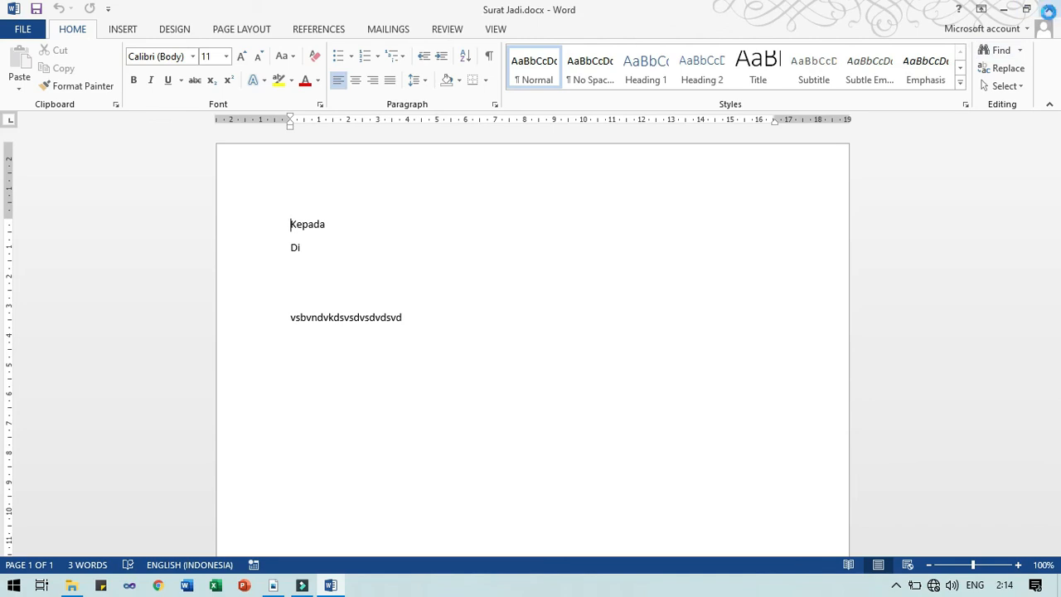
Close Surat Jadi.docx and bring the blank Document1 to the front
{"action": "left_click", "coordinate": [1049, 12]}
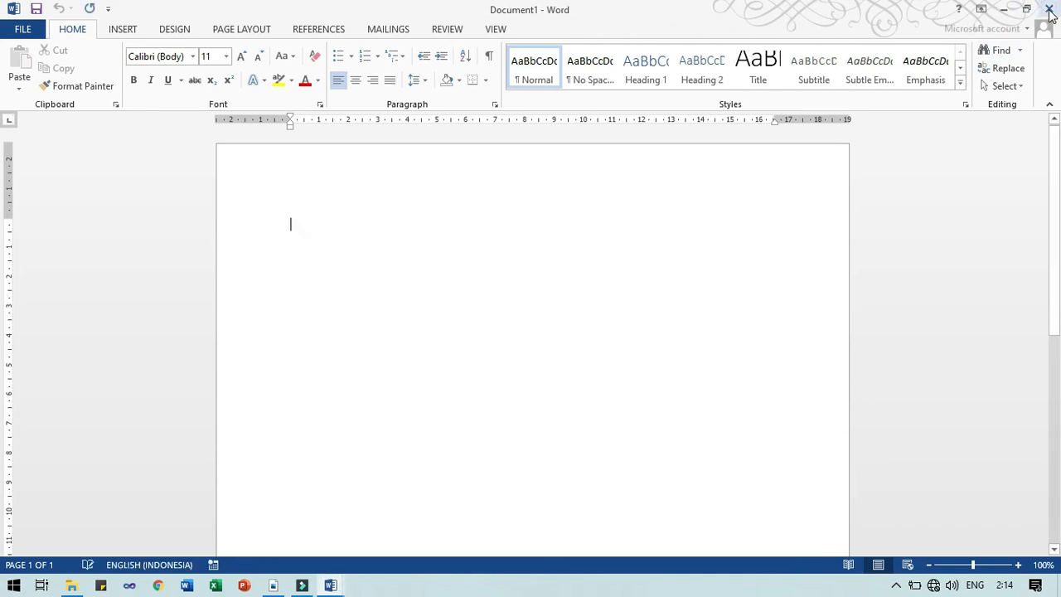
{"action": "left_click", "coordinate": [331, 585]}
{"action": "left_click", "coordinate": [319, 470]}
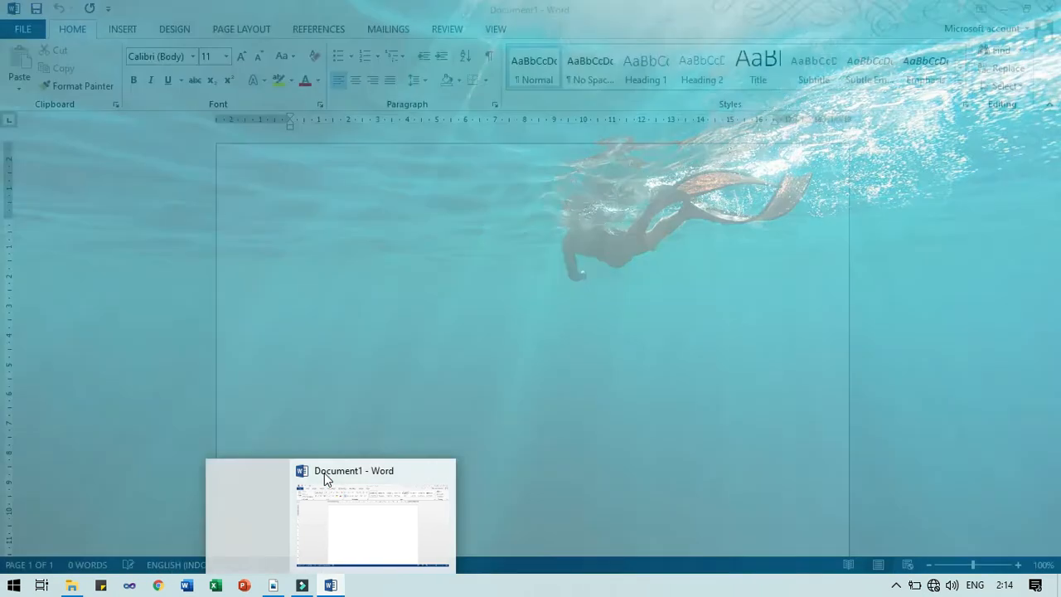
{"action": "left_click", "coordinate": [547, 269]}
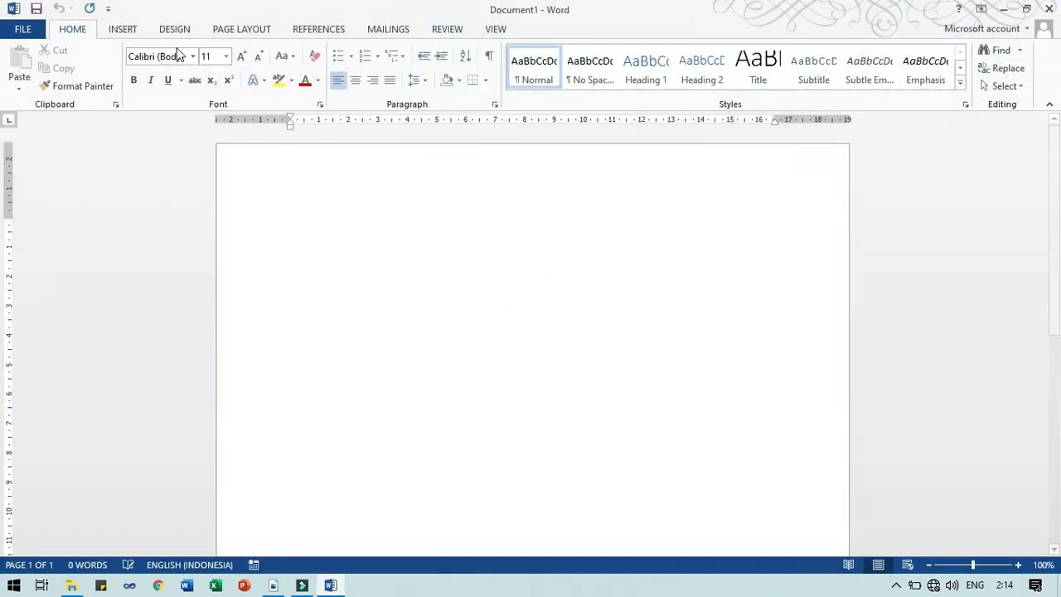
Launch the Step-by-Step Mail Merge Wizard from the Mailings tab's Start Mail Merge menu
{"action": "left_click", "coordinate": [370, 31]}
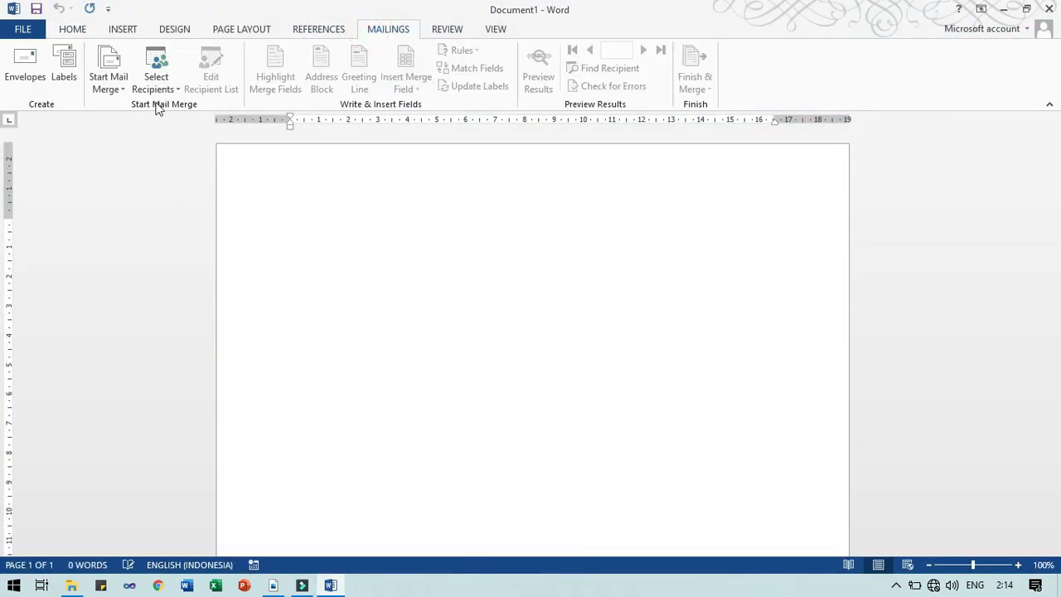
{"action": "left_click", "coordinate": [108, 88]}
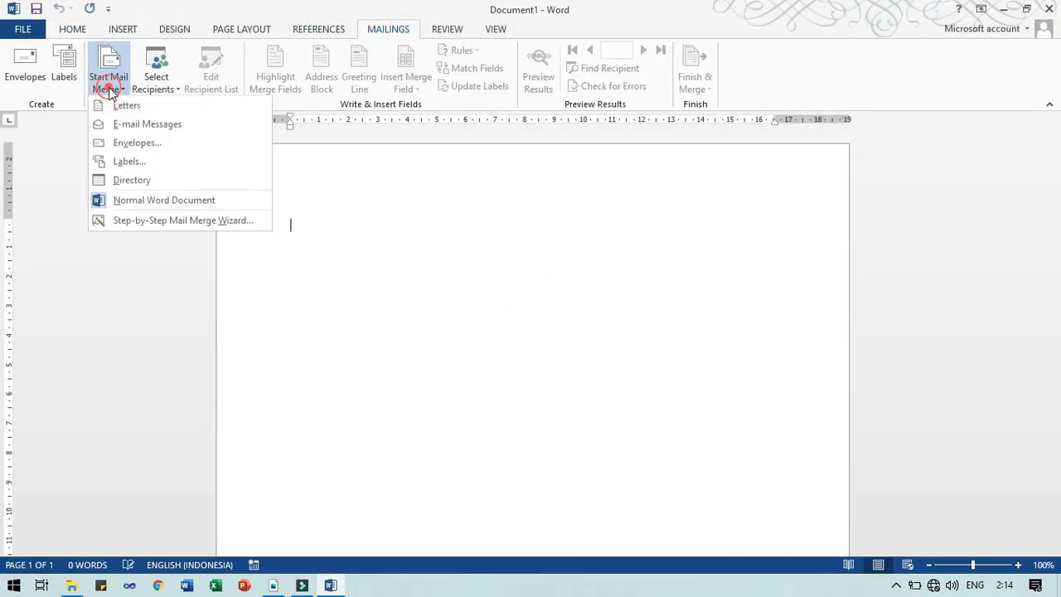
{"action": "left_click", "coordinate": [125, 224]}
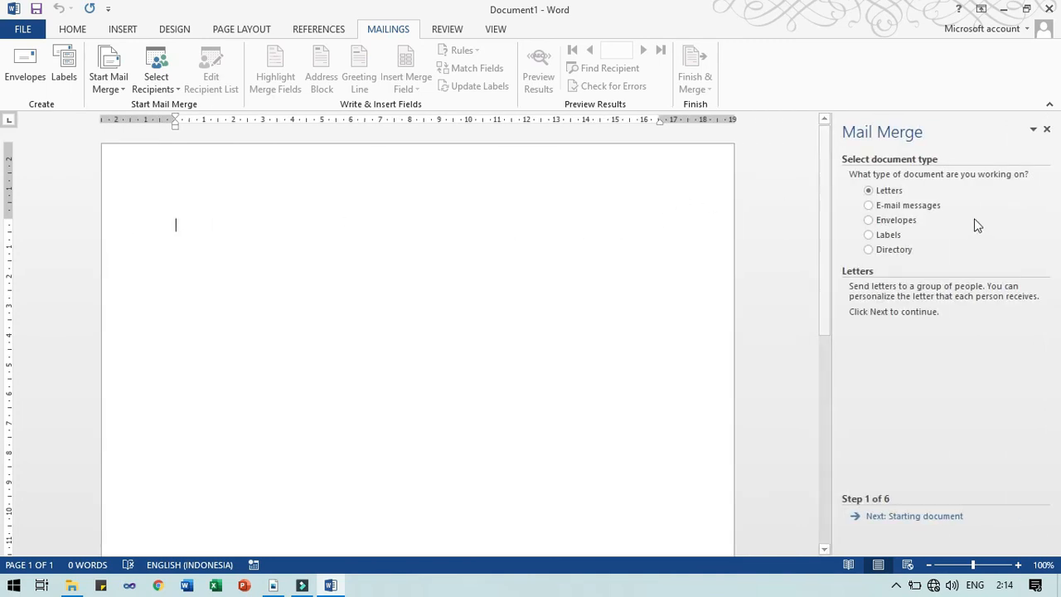
Keep Letters as the document type and choose to start from an existing document
{"action": "left_click", "coordinate": [897, 192]}
{"action": "left_click", "coordinate": [916, 516]}
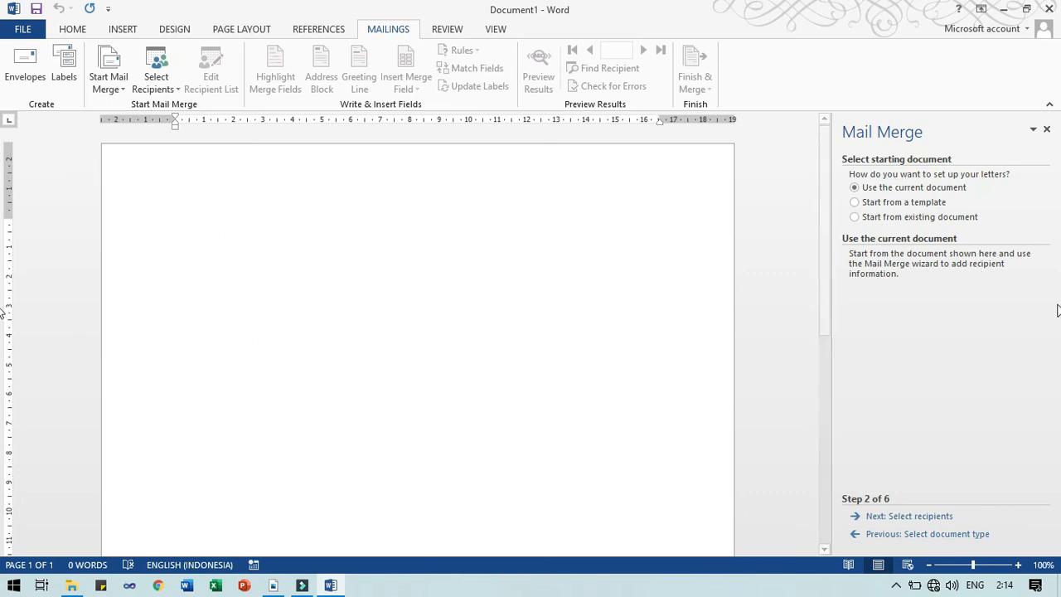
{"action": "left_click", "coordinate": [935, 218]}
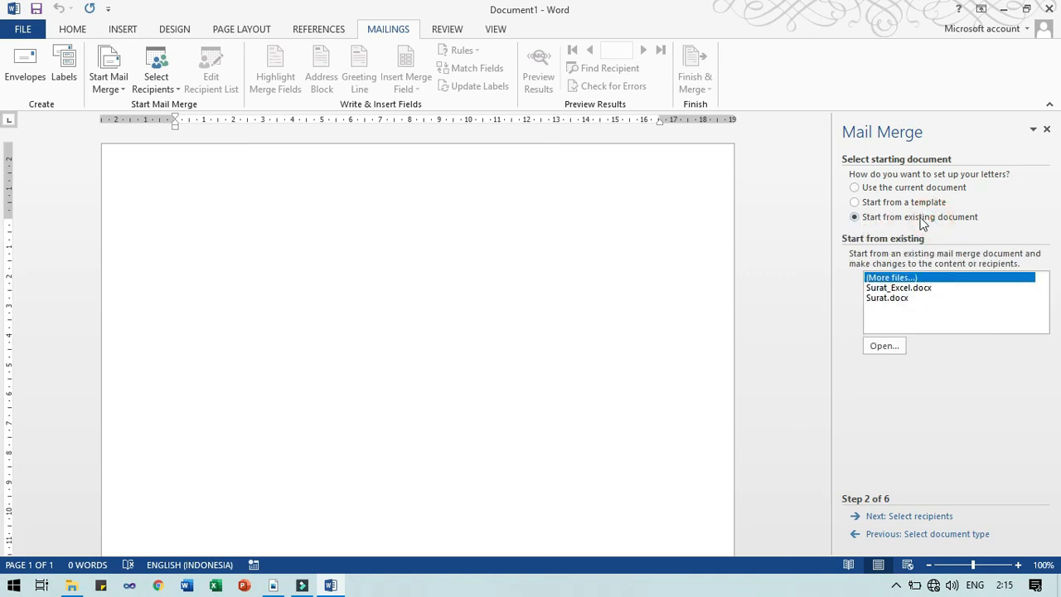
{"action": "left_click", "coordinate": [893, 347]}
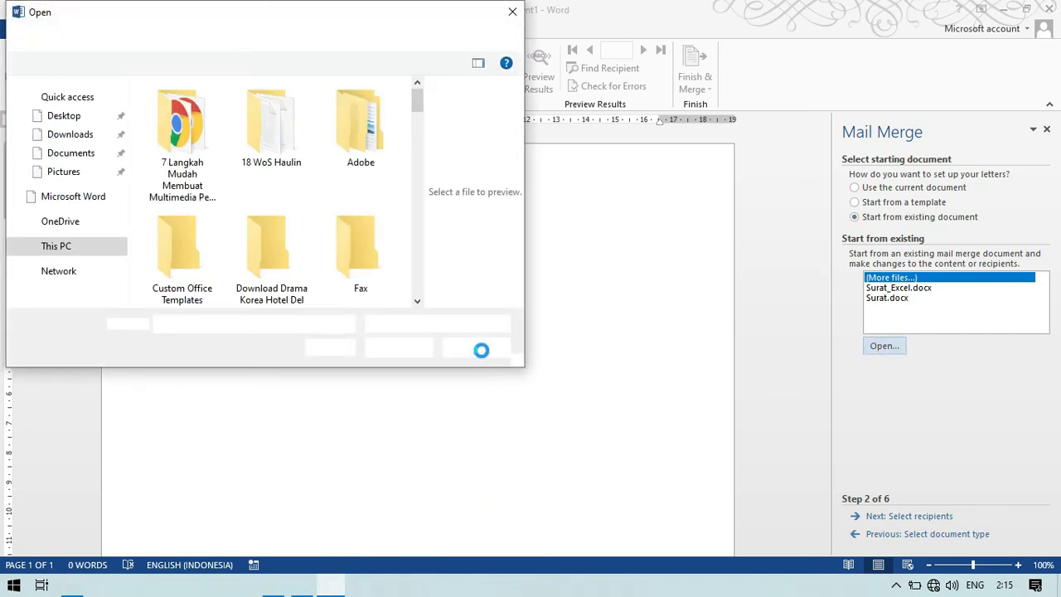
Browse the DATA (D:) drive into UMP > NGAJAR > SEMESTER_GANJIL
{"action": "left_click", "coordinate": [68, 259]}
{"action": "left_click", "coordinate": [338, 209]}
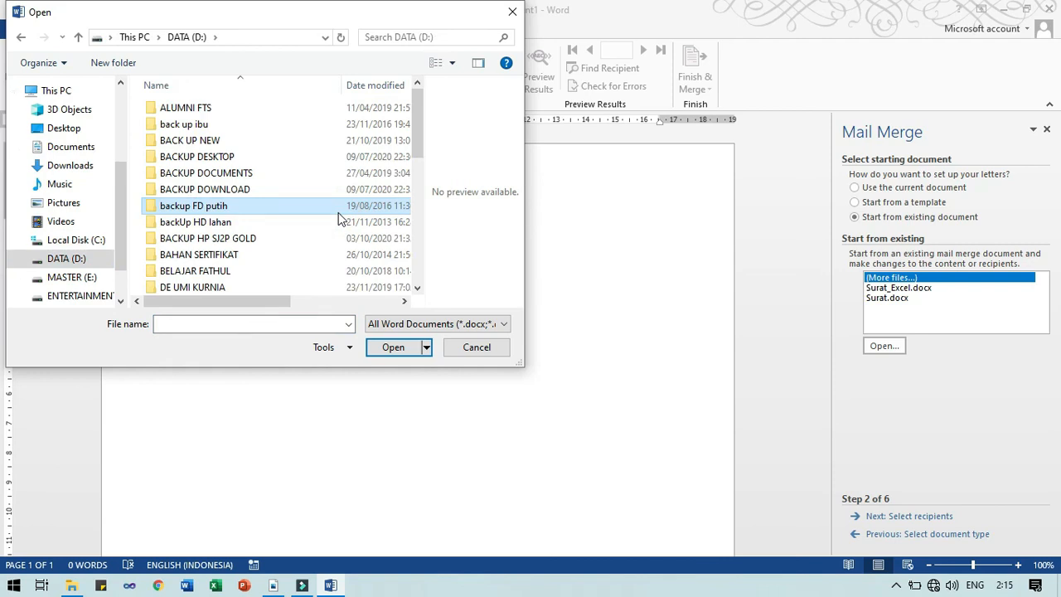
{"action": "scroll", "coordinate": [338, 214], "scroll_direction": "down", "scroll_amount": 5}
{"action": "double_click", "coordinate": [339, 209]}
{"action": "scroll", "coordinate": [338, 213], "scroll_direction": "down", "scroll_amount": 5}
{"action": "double_click", "coordinate": [338, 213]}
{"action": "left_click", "coordinate": [338, 213]}
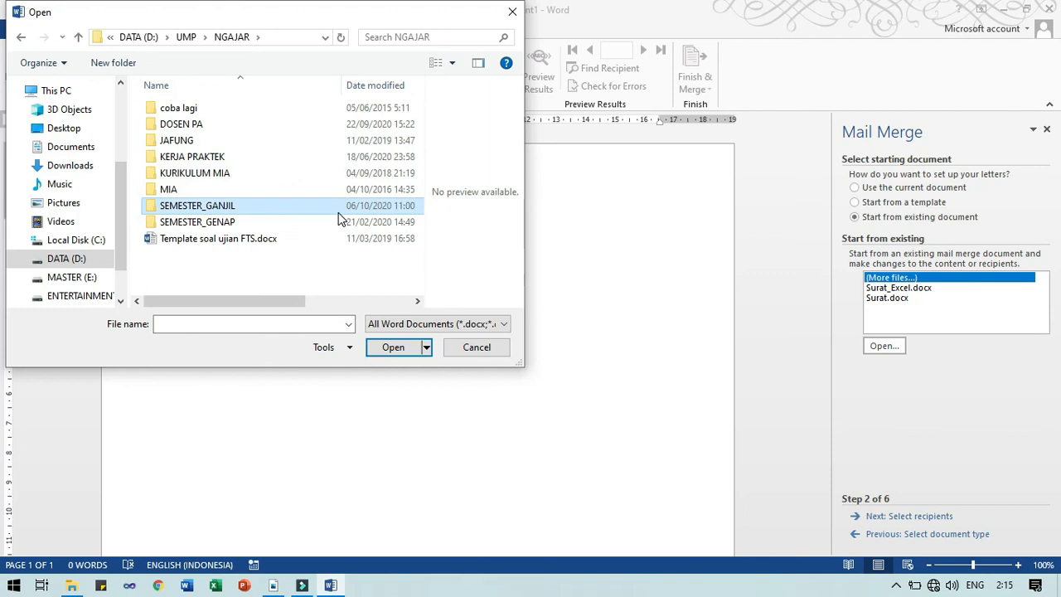
{"action": "double_click", "coordinate": [338, 213]}
Go through APLIKOM > 20-21 > Latihan Mail Merge and open Surat Jadi.docx
{"action": "type", "text": "apl"}
{"action": "key", "text": "Return"}
{"action": "type", "text": "17"}
{"action": "key", "text": "Down"}
{"action": "key", "text": "Down"}
{"action": "key", "text": "Down"}
{"action": "key", "text": "Return"}
{"action": "key", "text": "Down"}
{"action": "key", "text": "Up"}
{"action": "key", "text": "Return"}
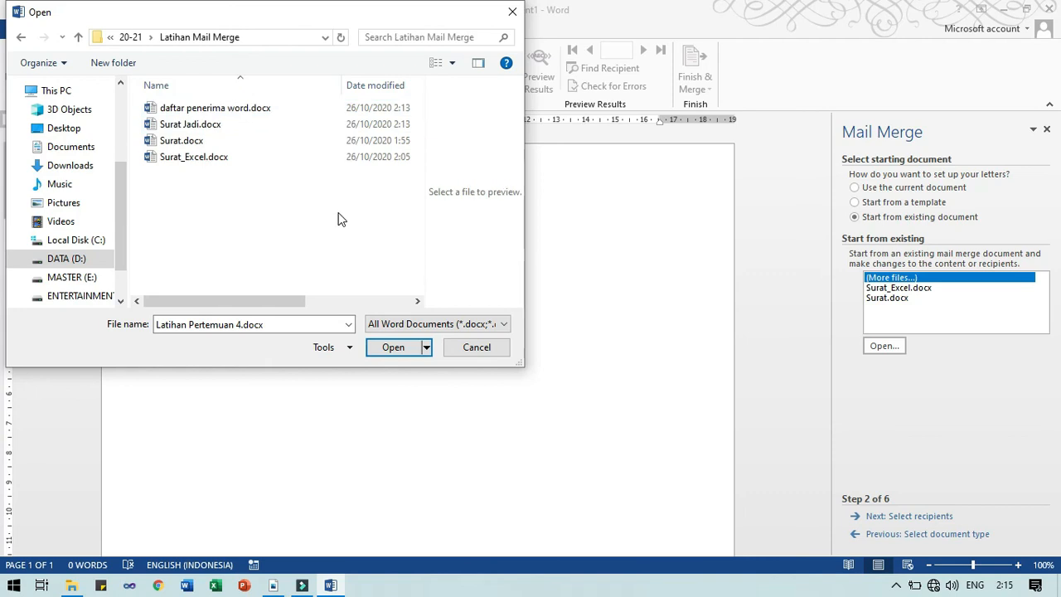
{"action": "left_click", "coordinate": [229, 124]}
{"action": "left_click", "coordinate": [388, 354]}
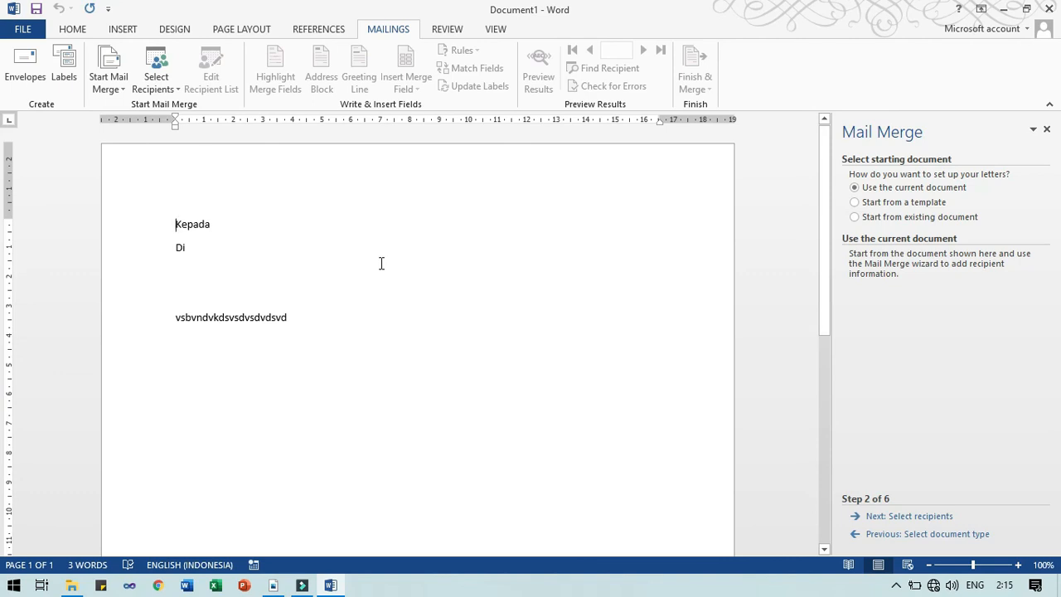
Select and deselect the letter text from Kepada down, then advance the wizard to recipient selection
{"action": "left_click", "coordinate": [269, 224]}
{"action": "left_click_drag", "start_coordinate": [176, 226], "coordinate": [329, 337]}
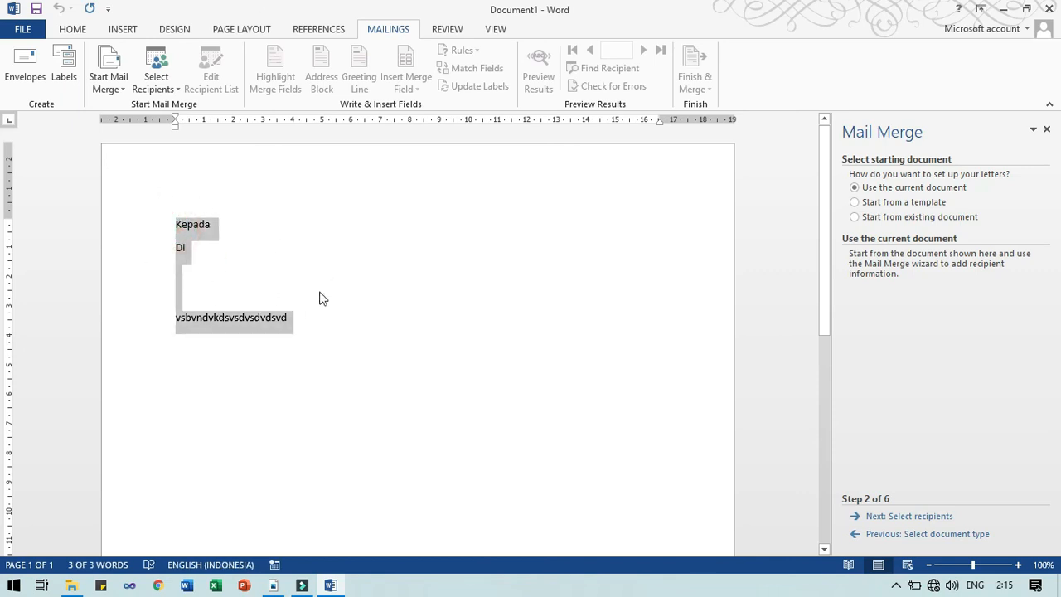
{"action": "left_click", "coordinate": [389, 330]}
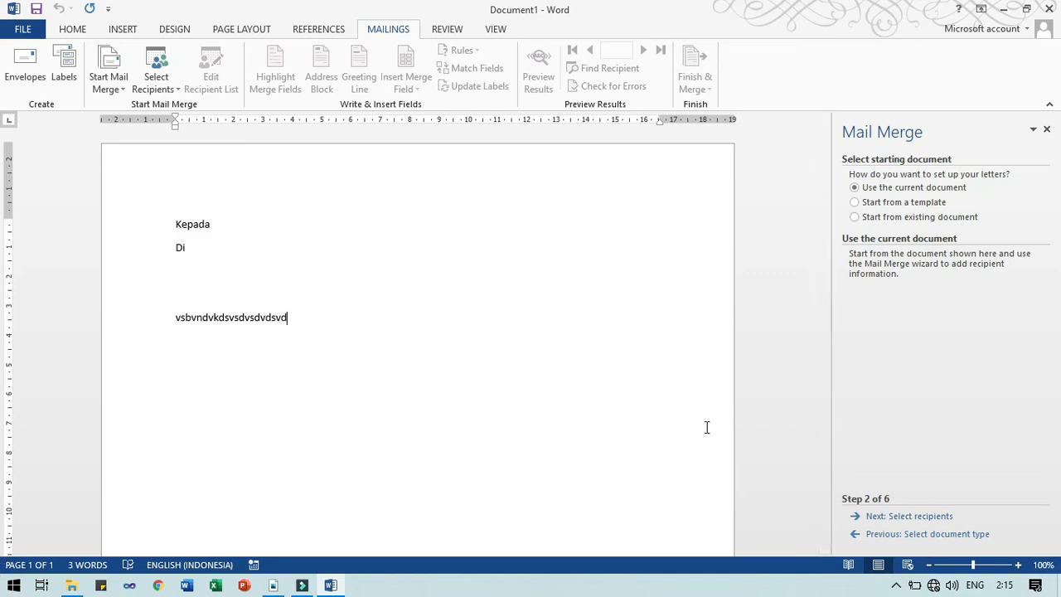
{"action": "left_click", "coordinate": [909, 521]}
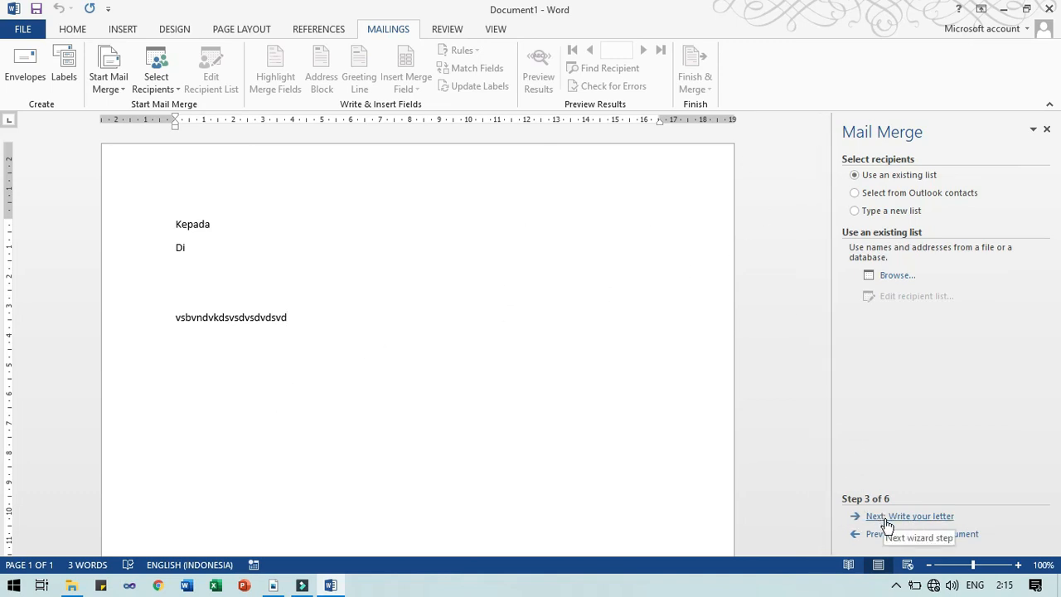
Try the existing-list file picker and an empty new address list, closing both
{"action": "left_click", "coordinate": [890, 212]}
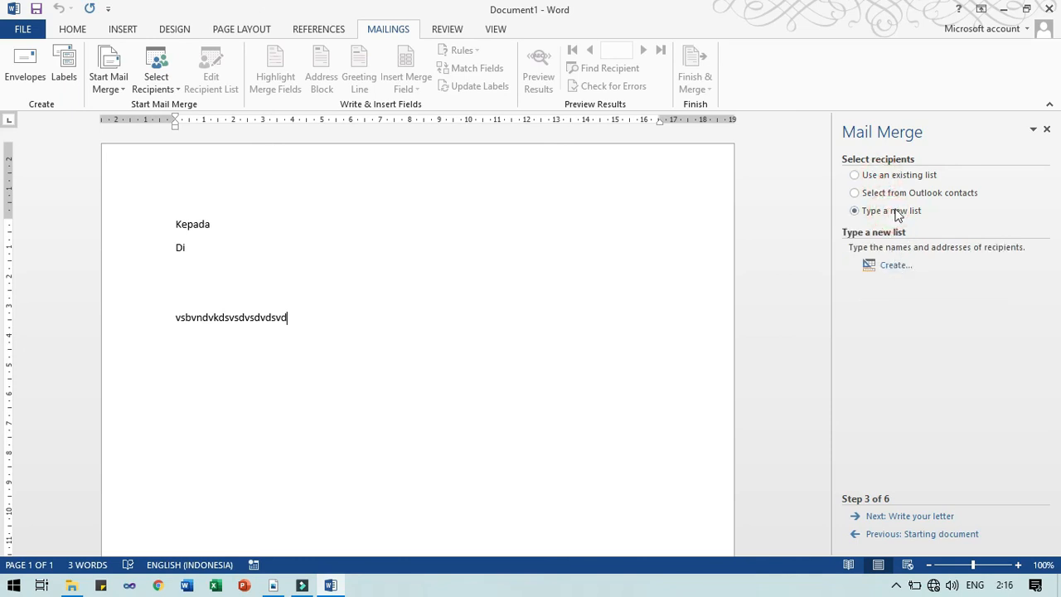
{"action": "left_click", "coordinate": [888, 173]}
{"action": "left_click", "coordinate": [885, 275]}
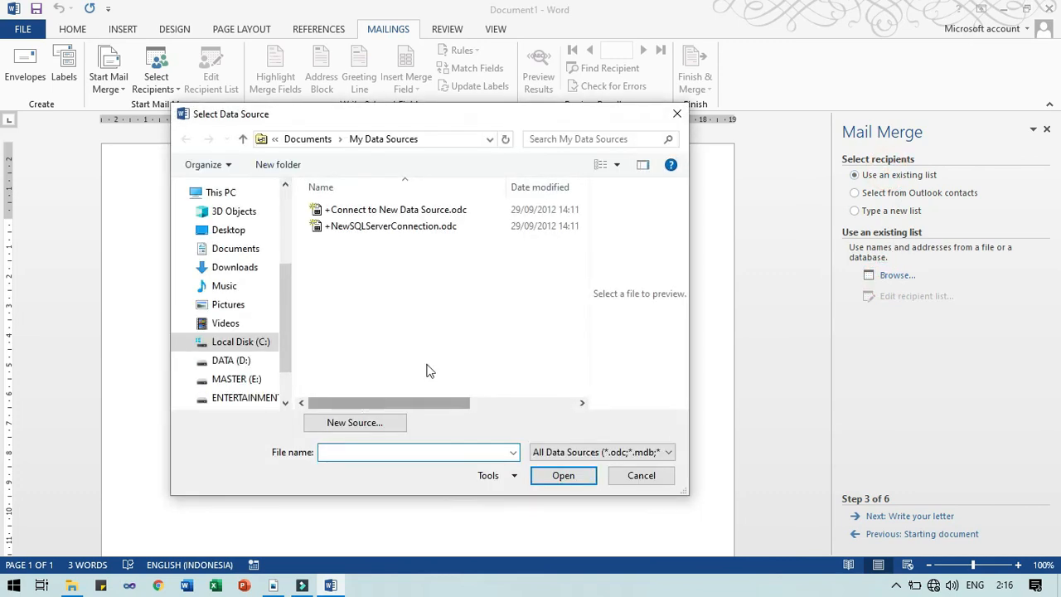
{"action": "left_click", "coordinate": [677, 113]}
{"action": "left_click", "coordinate": [904, 213]}
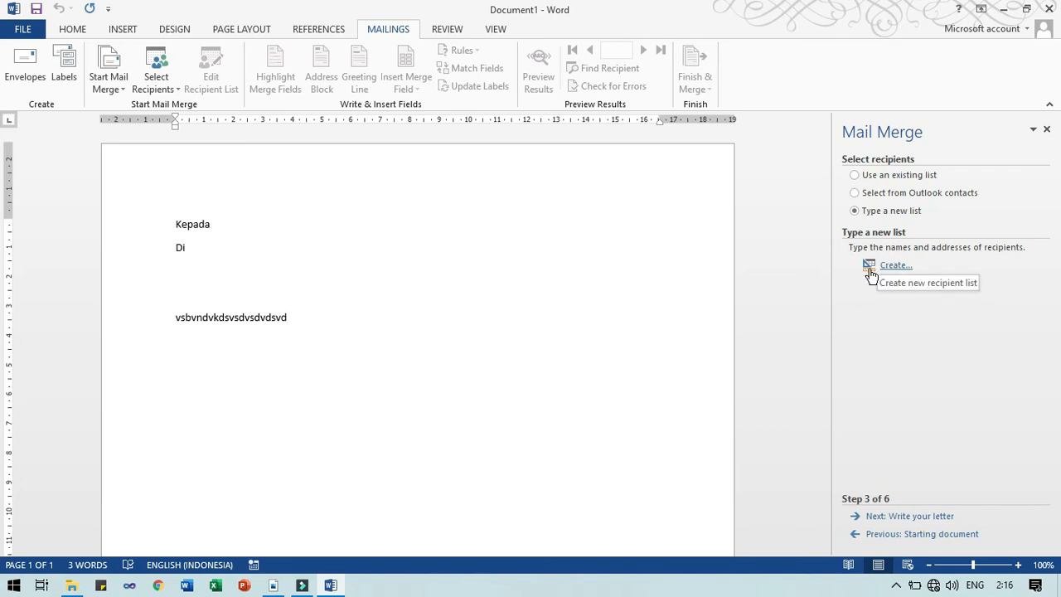
{"action": "left_click", "coordinate": [885, 267]}
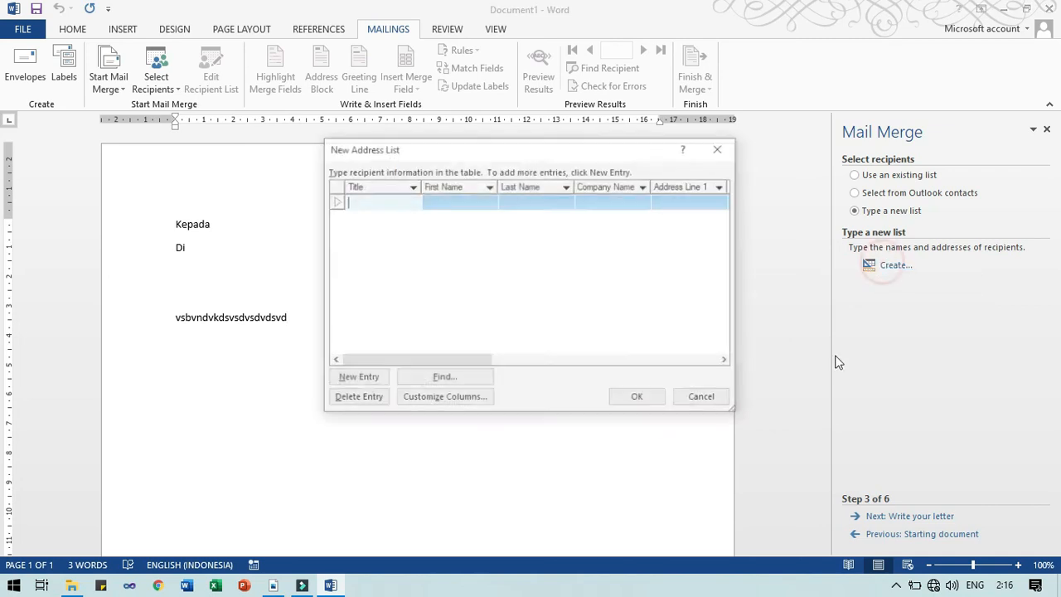
{"action": "left_click", "coordinate": [720, 147]}
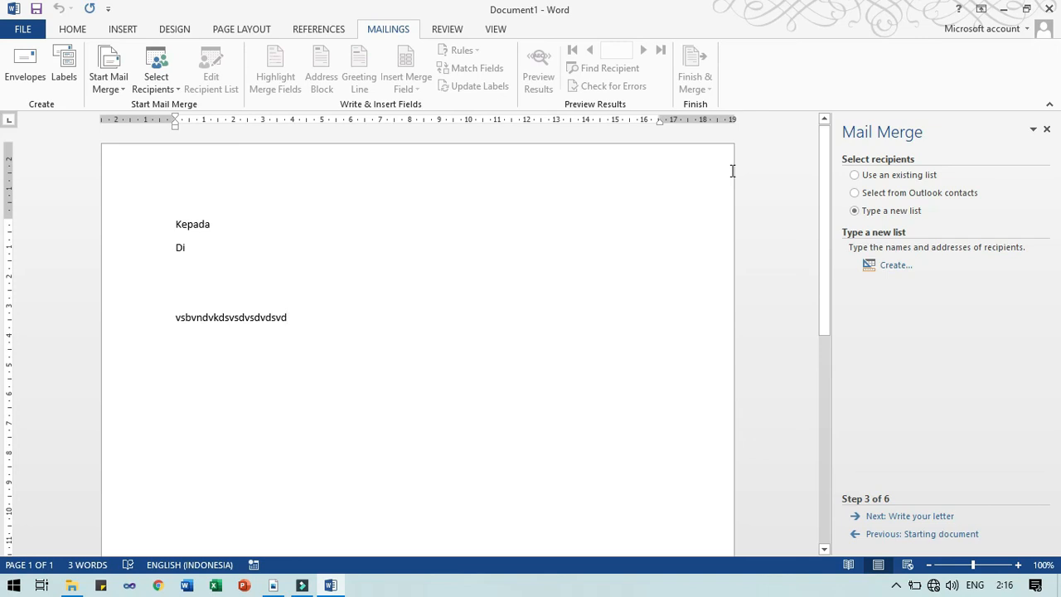
Cancel choosing an existing data source and create the new blank Document3
{"action": "left_click", "coordinate": [878, 175]}
{"action": "left_click", "coordinate": [882, 277]}
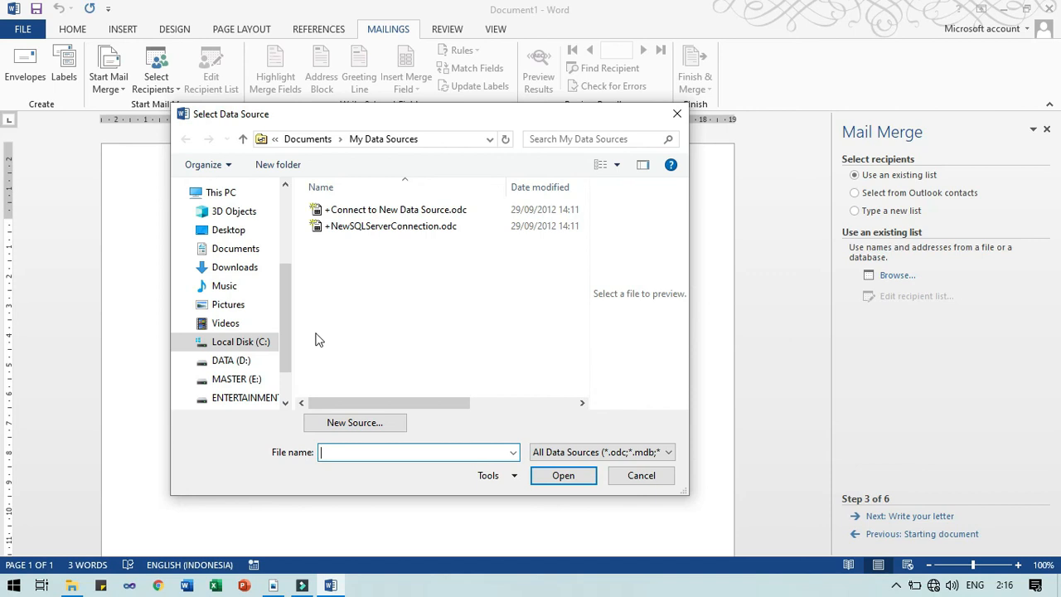
{"action": "left_click", "coordinate": [640, 475]}
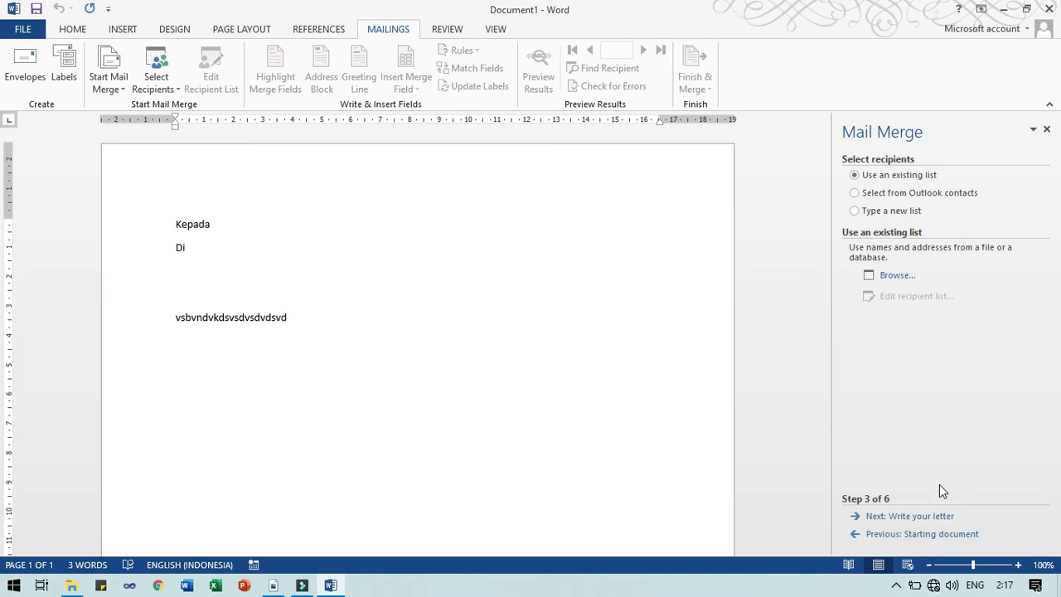
{"action": "key", "text": "ctrl+n"}
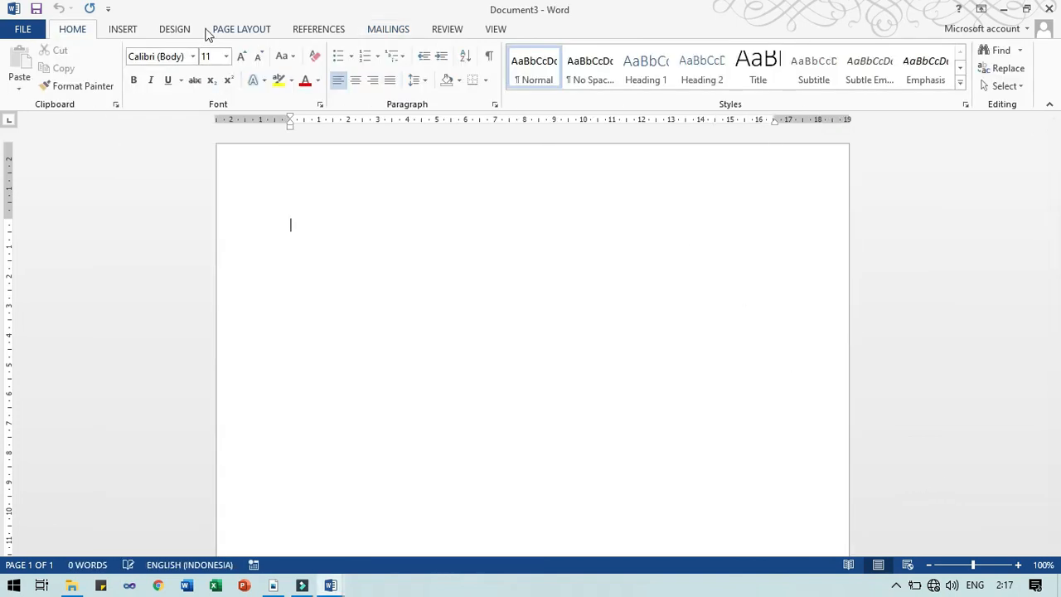
Start a Labels mail merge in Document3 to bring up Label Options
{"action": "left_click", "coordinate": [388, 30]}
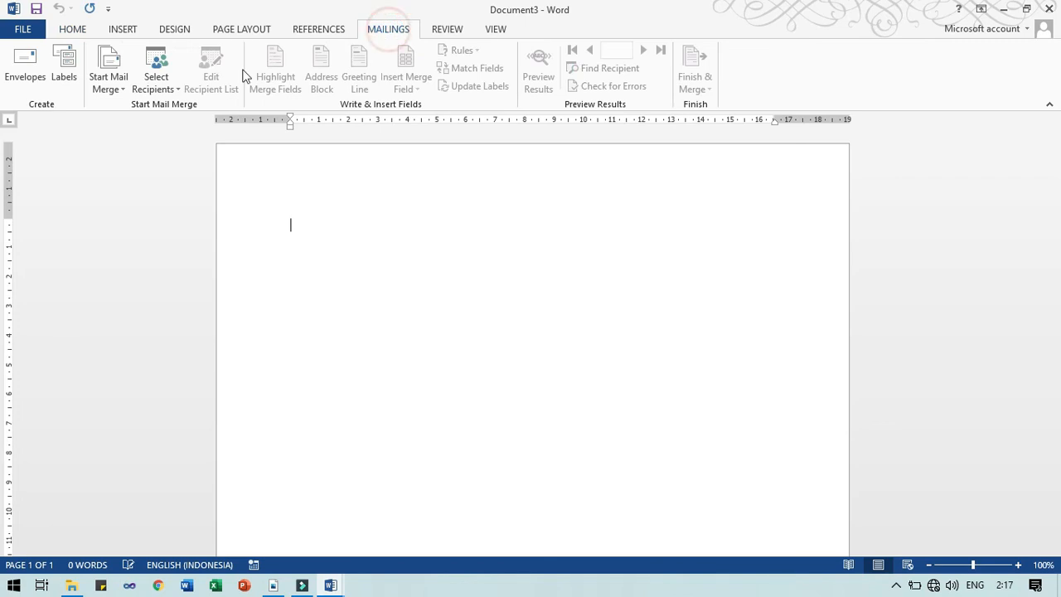
{"action": "left_click", "coordinate": [102, 97]}
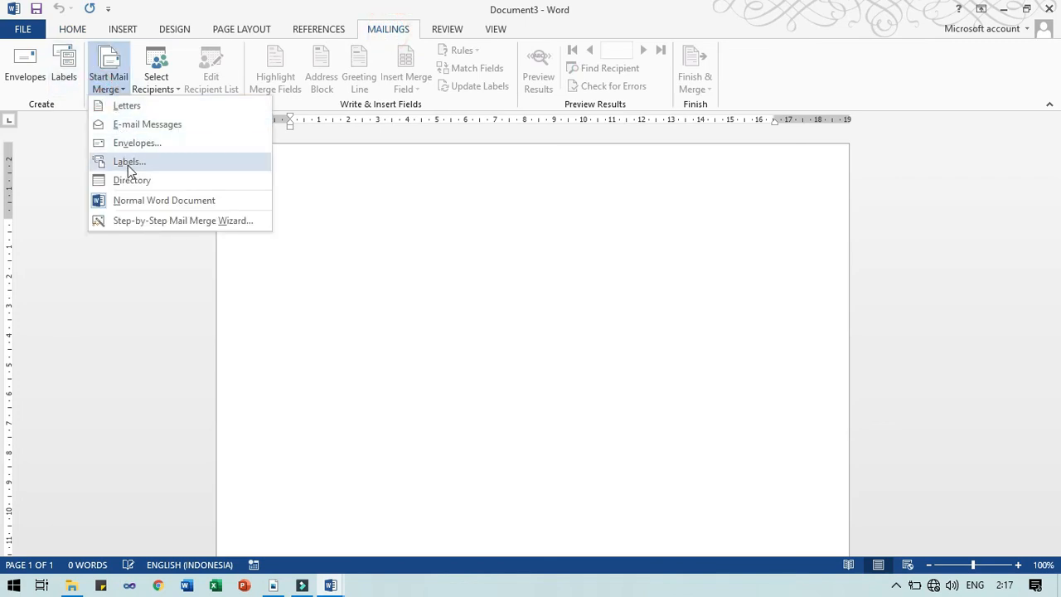
{"action": "left_click", "coordinate": [128, 163]}
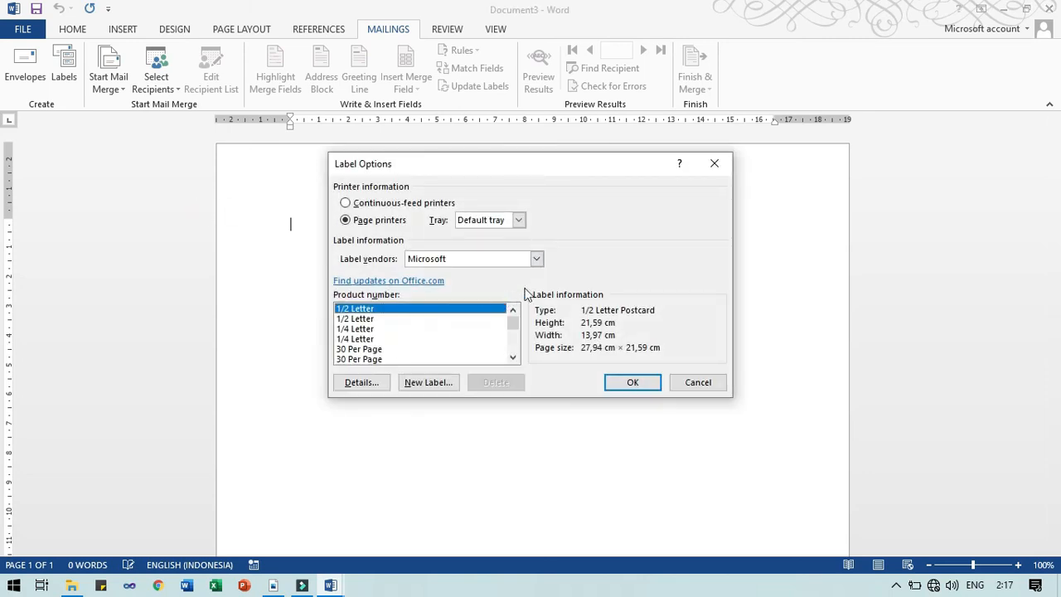
Keep Default tray and apply the second Microsoft 30 Per Page label (2,54 × 6,67 cm)
{"action": "left_click", "coordinate": [516, 219]}
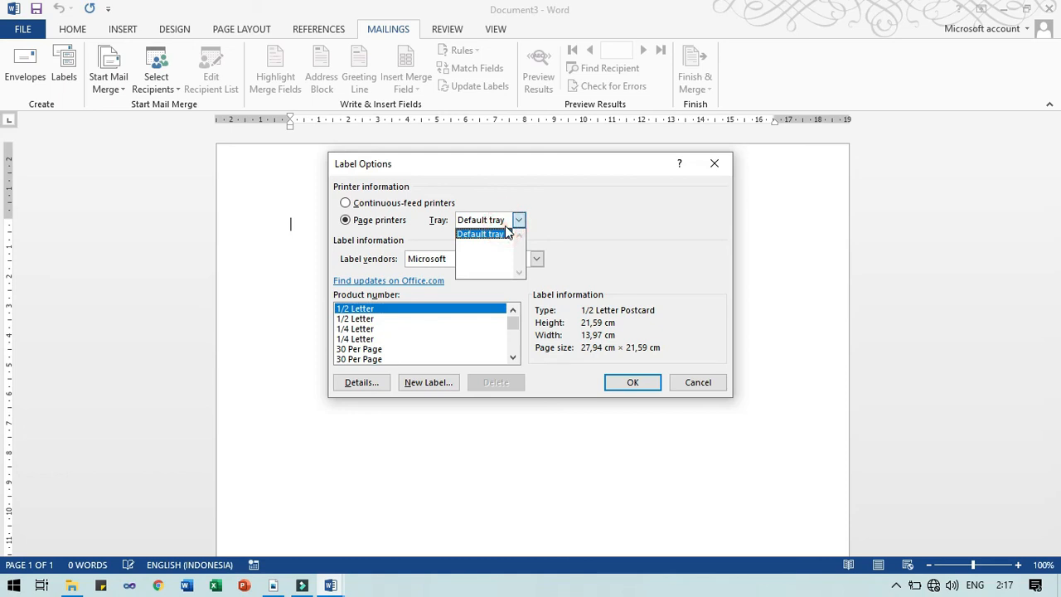
{"action": "left_click", "coordinate": [501, 233]}
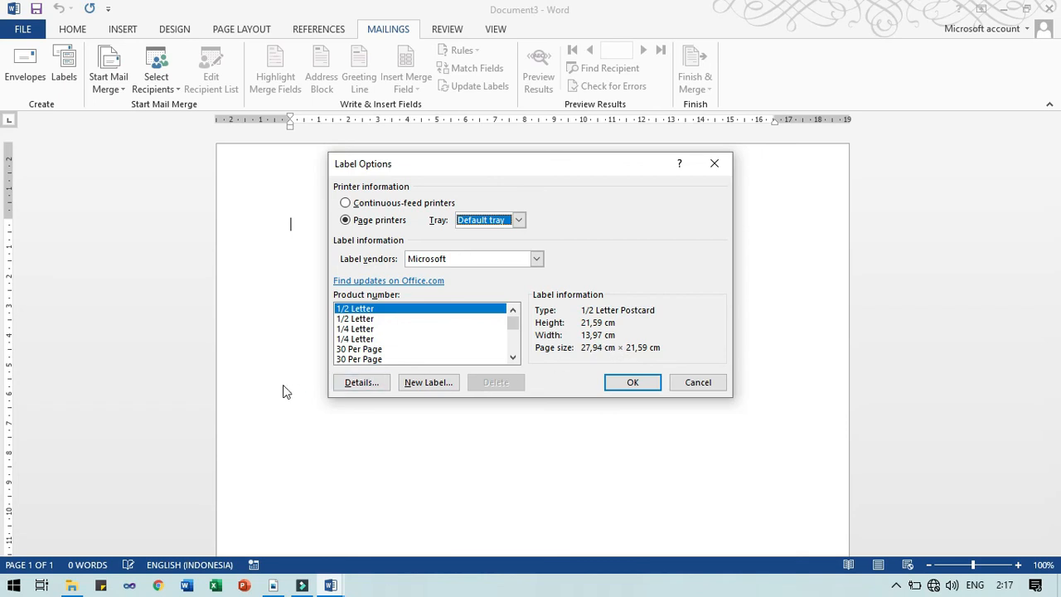
{"action": "left_click", "coordinate": [374, 309]}
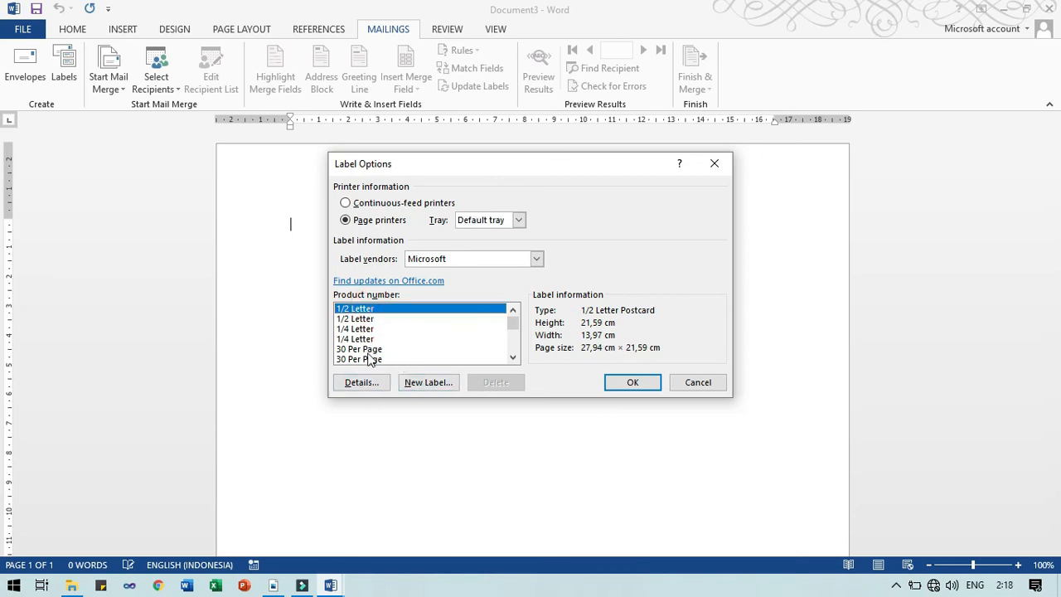
{"action": "left_click", "coordinate": [370, 350]}
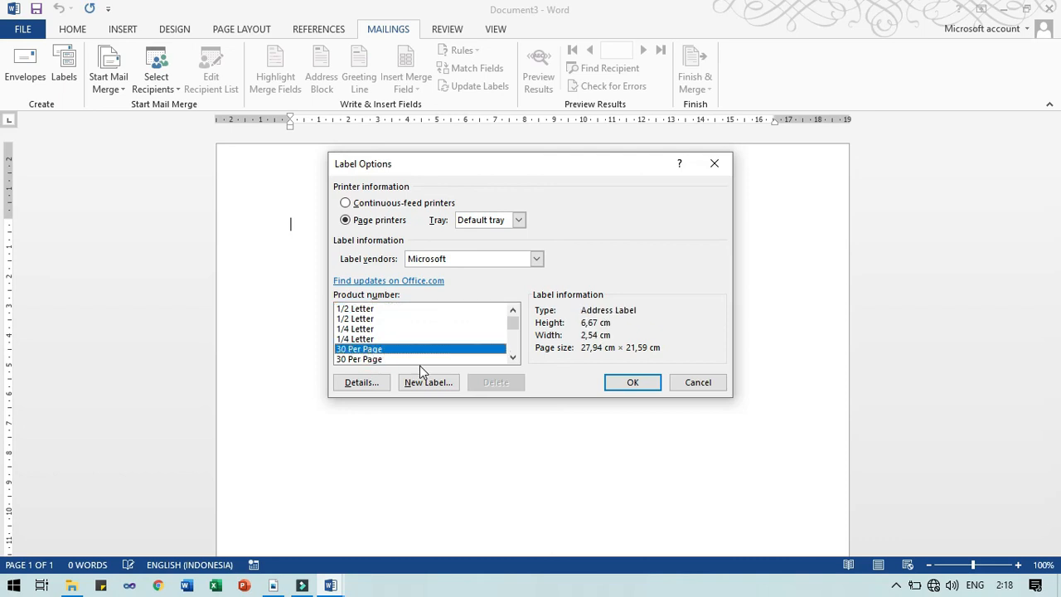
{"action": "left_click", "coordinate": [393, 360]}
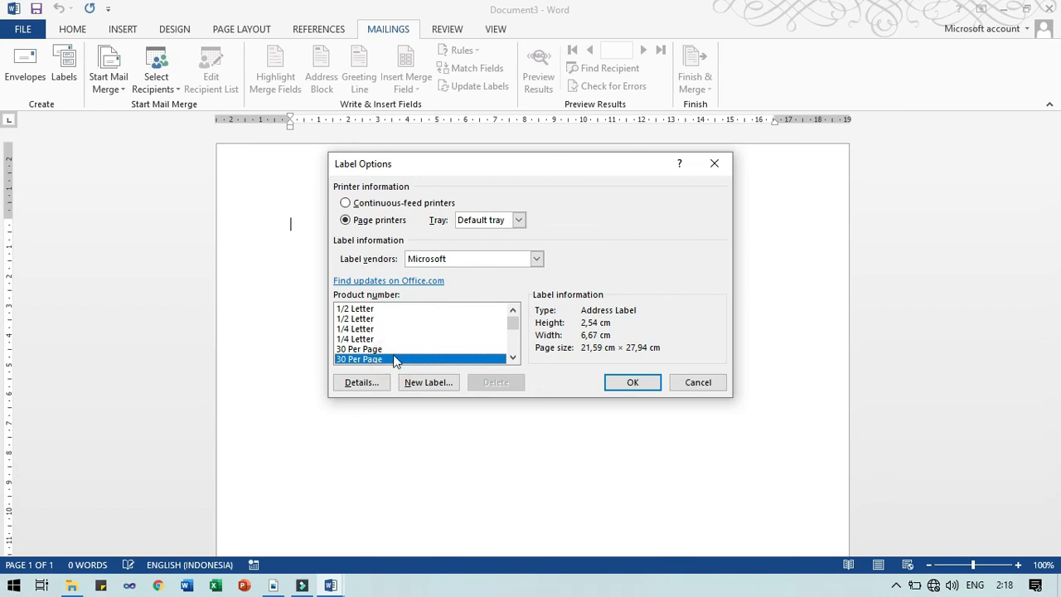
{"action": "left_click", "coordinate": [432, 350]}
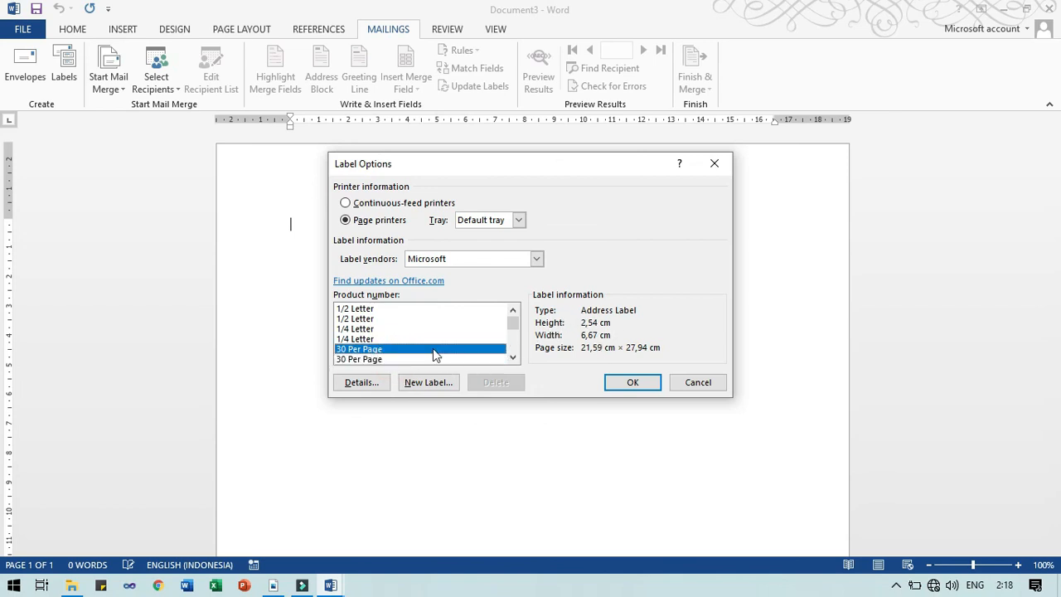
{"action": "left_click", "coordinate": [434, 358]}
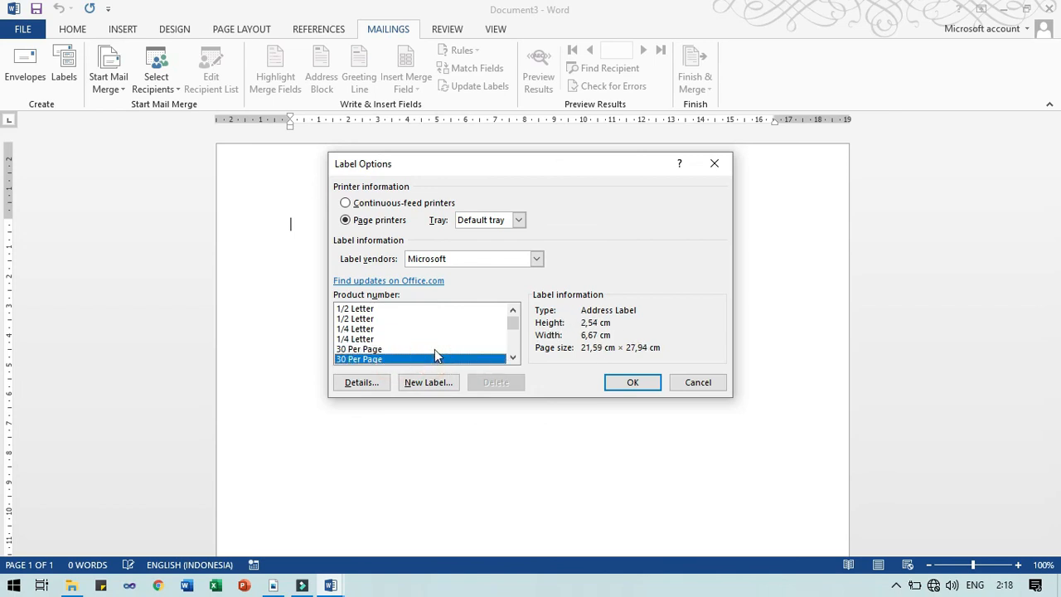
{"action": "left_click", "coordinate": [435, 349]}
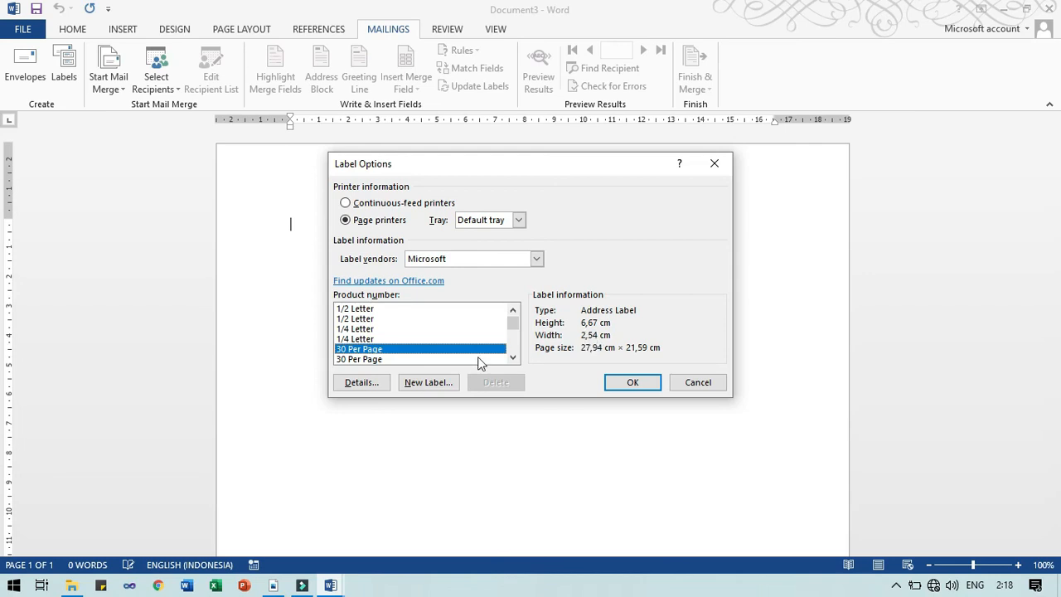
{"action": "left_click", "coordinate": [440, 359]}
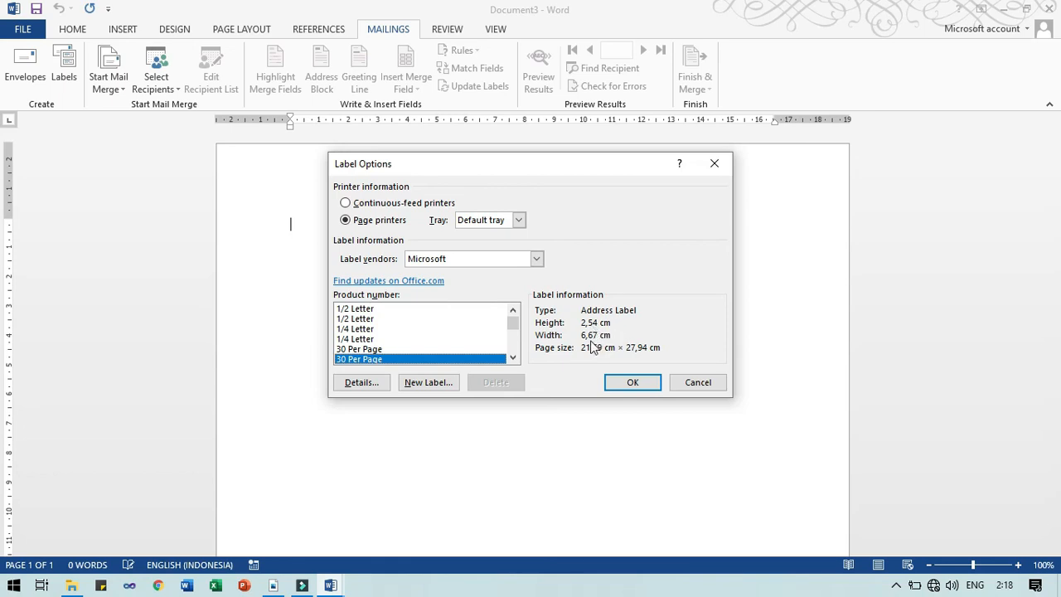
{"action": "left_click", "coordinate": [618, 388]}
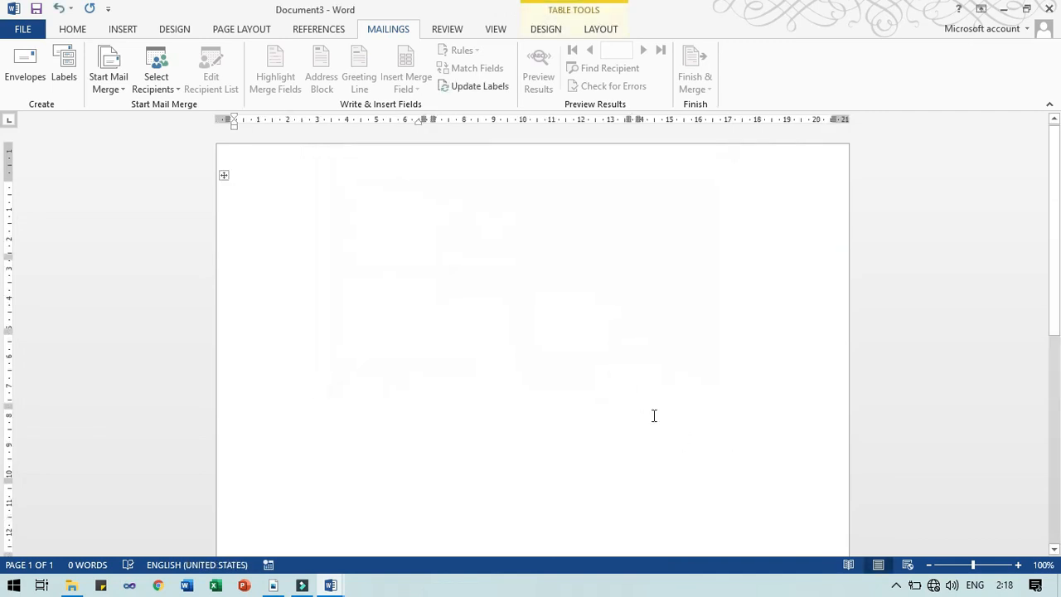
{"action": "left_click", "coordinate": [467, 298]}
{"action": "left_click", "coordinate": [324, 206]}
{"action": "left_click", "coordinate": [531, 242]}
{"action": "left_click", "coordinate": [681, 242]}
{"action": "left_click", "coordinate": [446, 226]}
{"action": "left_click", "coordinate": [349, 208]}
{"action": "scroll", "coordinate": [337, 426], "scroll_direction": "down", "scroll_amount": 8}
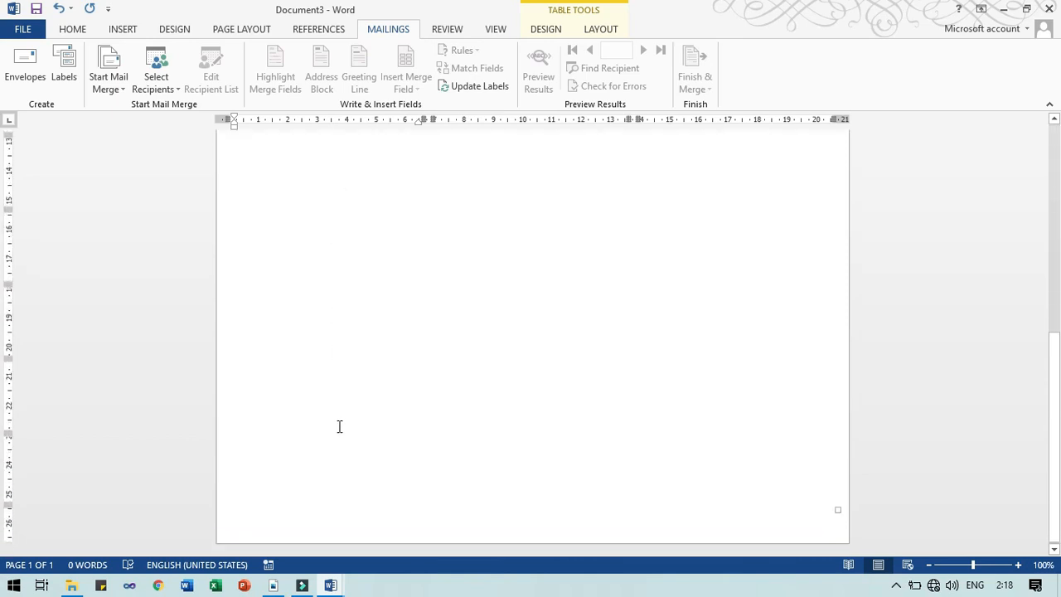
{"action": "scroll", "coordinate": [349, 427], "scroll_direction": "up", "scroll_amount": 8}
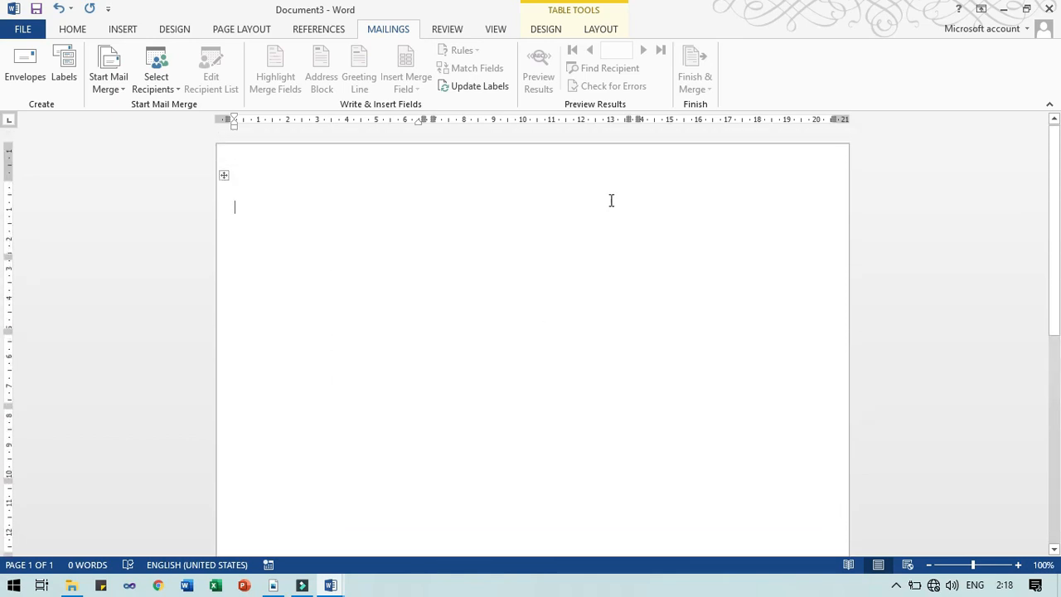
{"action": "left_click", "coordinate": [561, 32]}
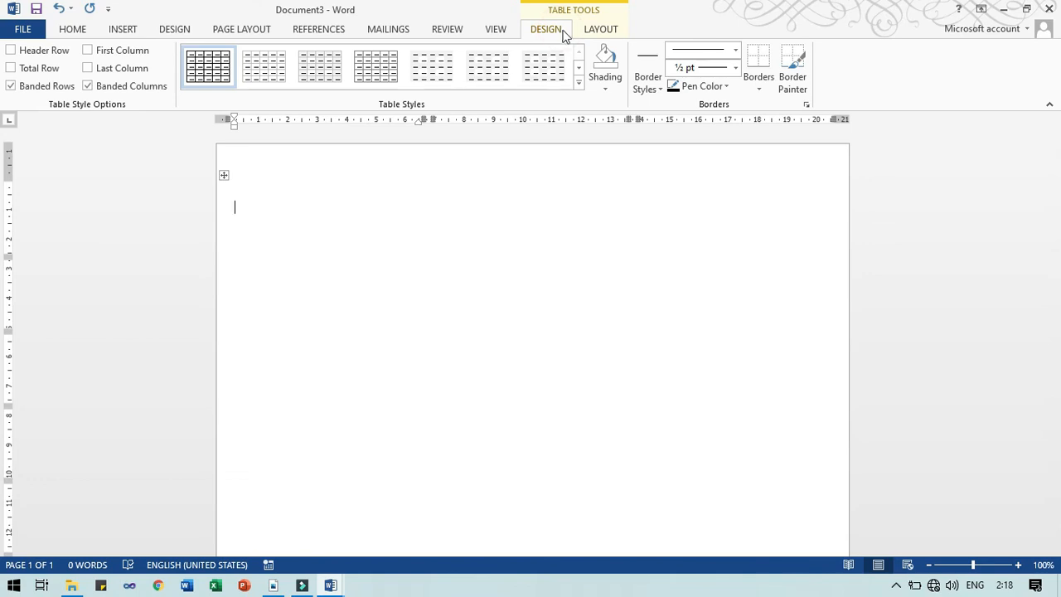
{"action": "left_click", "coordinate": [224, 175]}
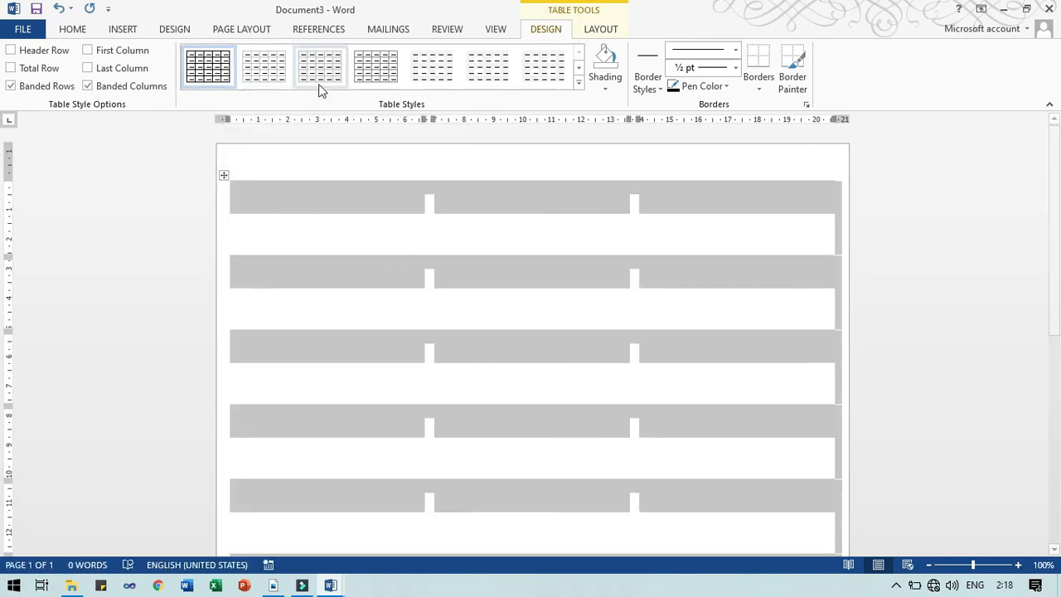
{"action": "left_click", "coordinate": [269, 75]}
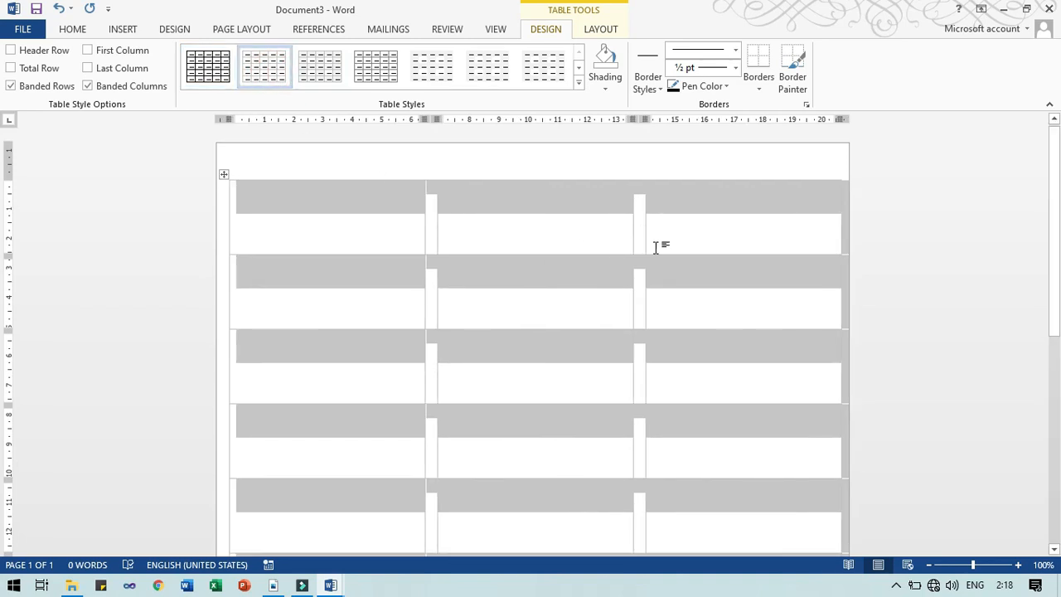
{"action": "left_click", "coordinate": [226, 66]}
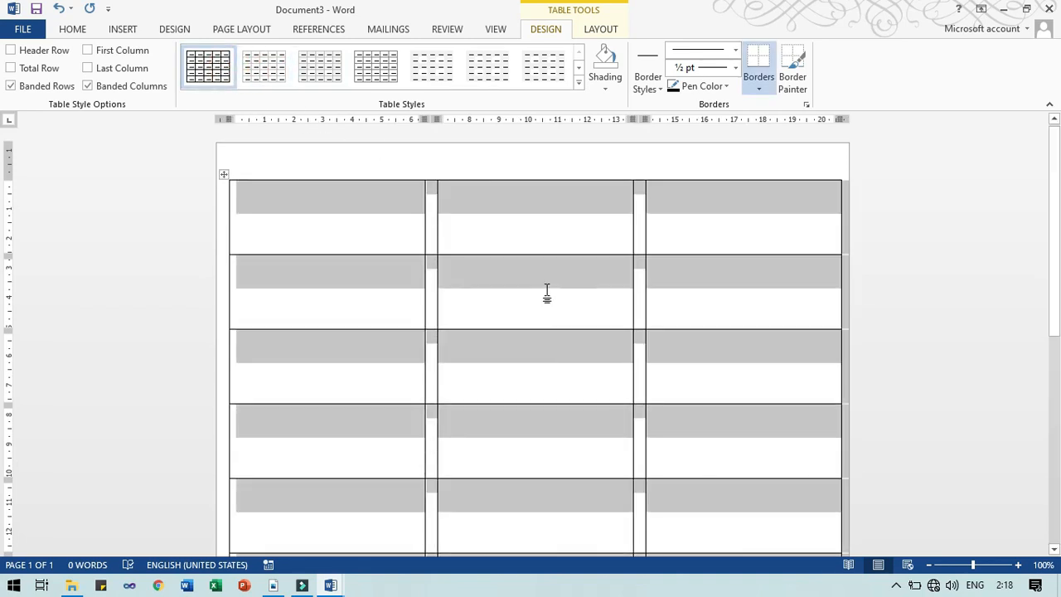
{"action": "left_click", "coordinate": [921, 229]}
{"action": "left_click", "coordinate": [58, 8]}
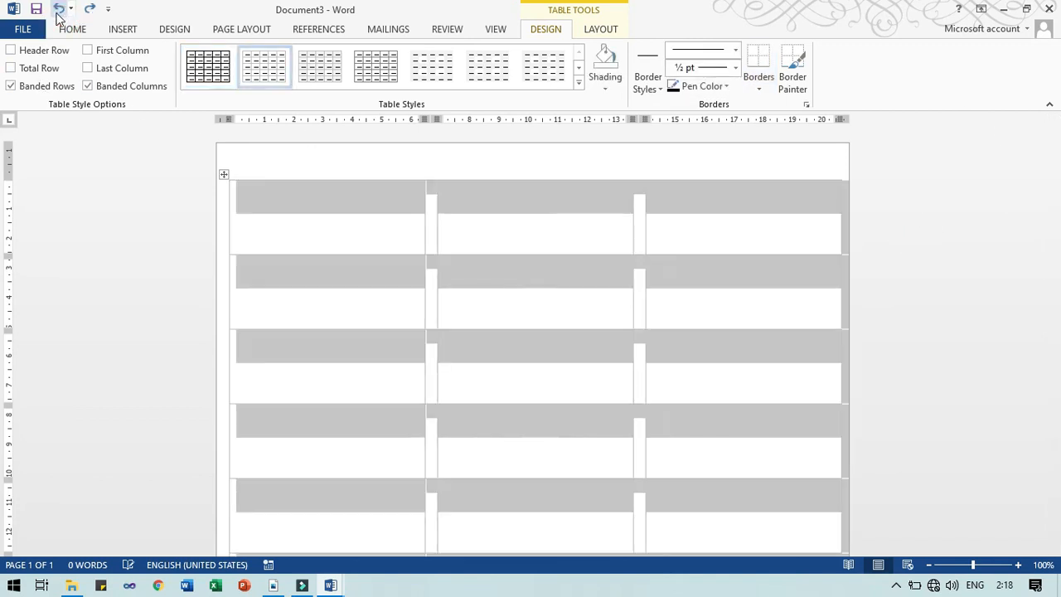
{"action": "left_click", "coordinate": [934, 272]}
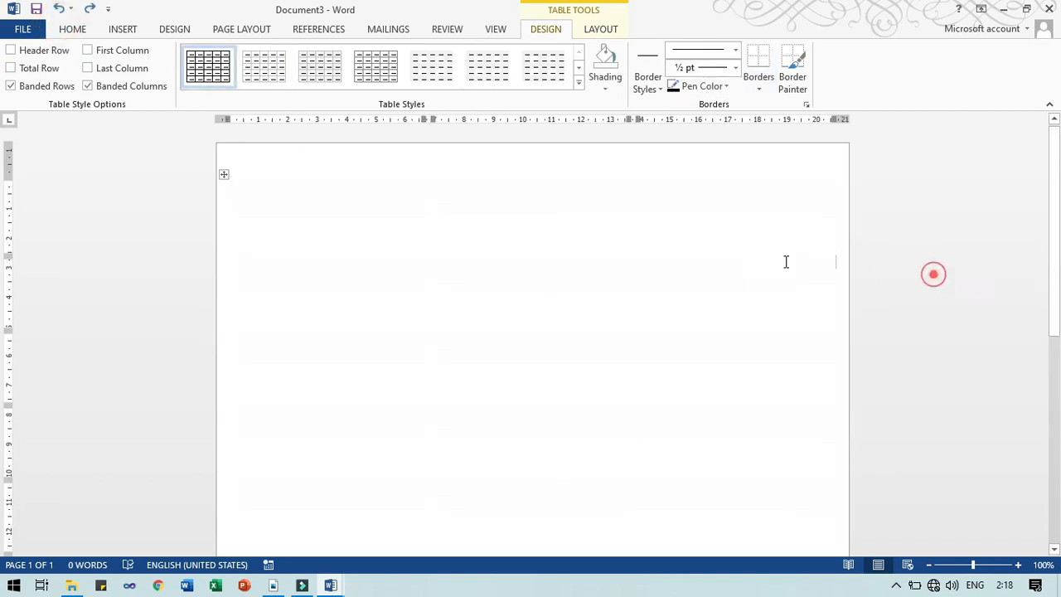
{"action": "left_click", "coordinate": [399, 203]}
{"action": "left_click", "coordinate": [601, 31]}
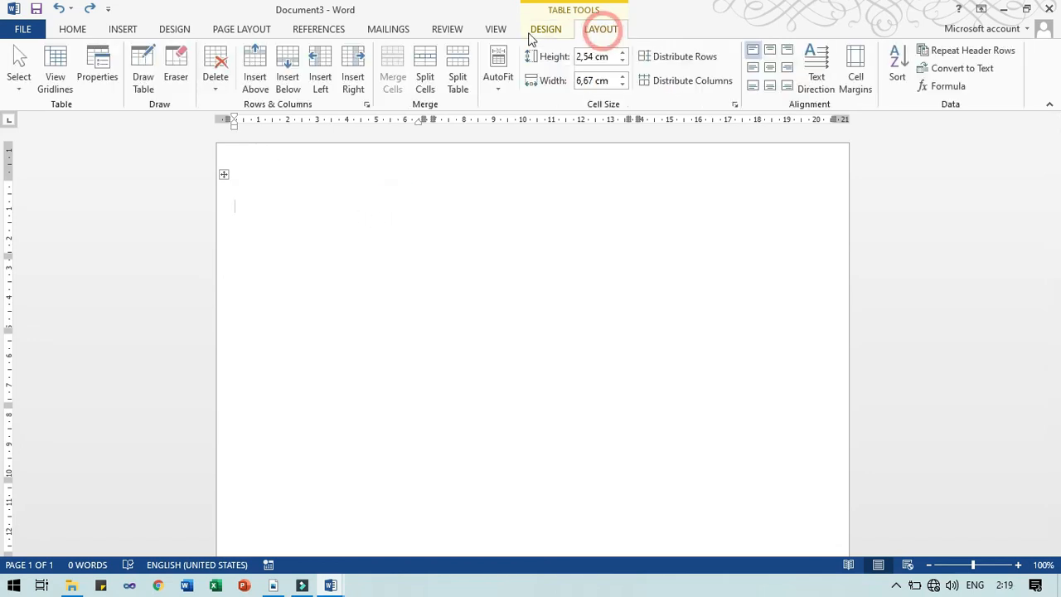
{"action": "left_click", "coordinate": [388, 31]}
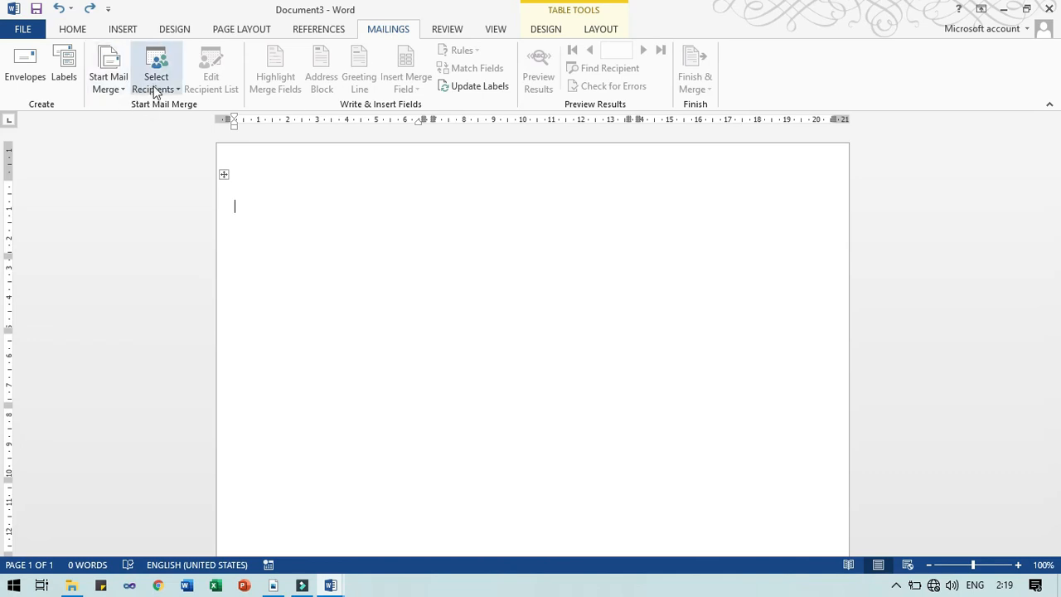
Run the step-by-step wizard for Labels through to browsing for an existing recipient list
{"action": "left_click", "coordinate": [123, 88]}
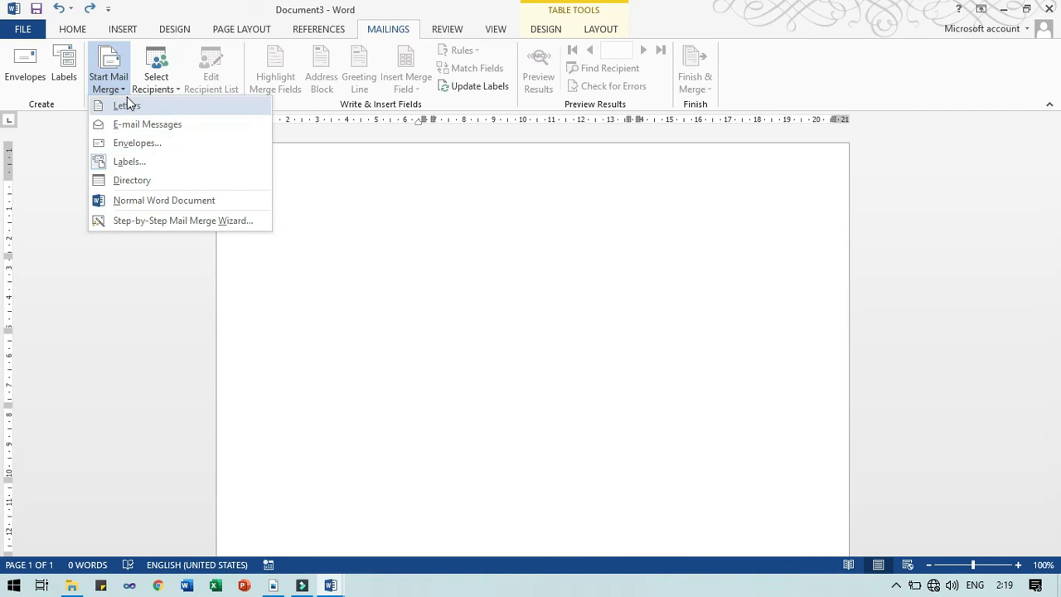
{"action": "left_click", "coordinate": [145, 218]}
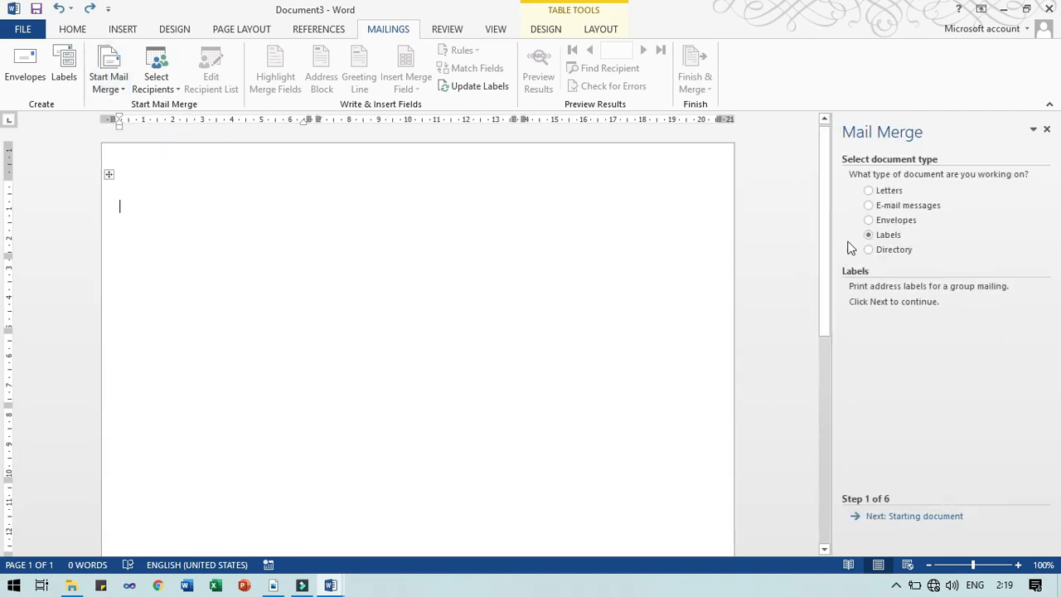
{"action": "left_click", "coordinate": [914, 517]}
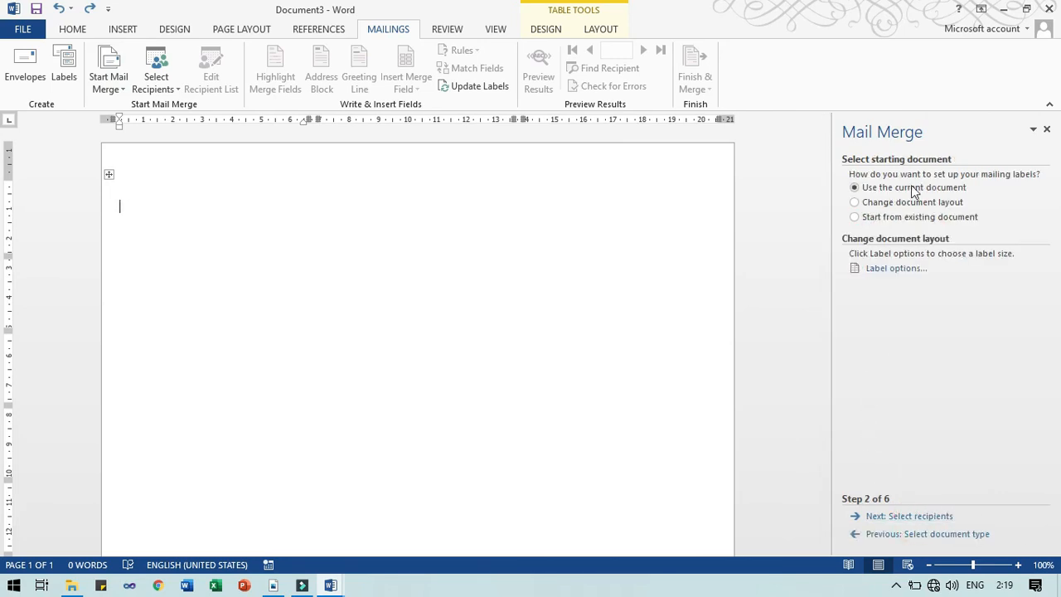
{"action": "left_click", "coordinate": [202, 201]}
{"action": "left_click", "coordinate": [897, 517]}
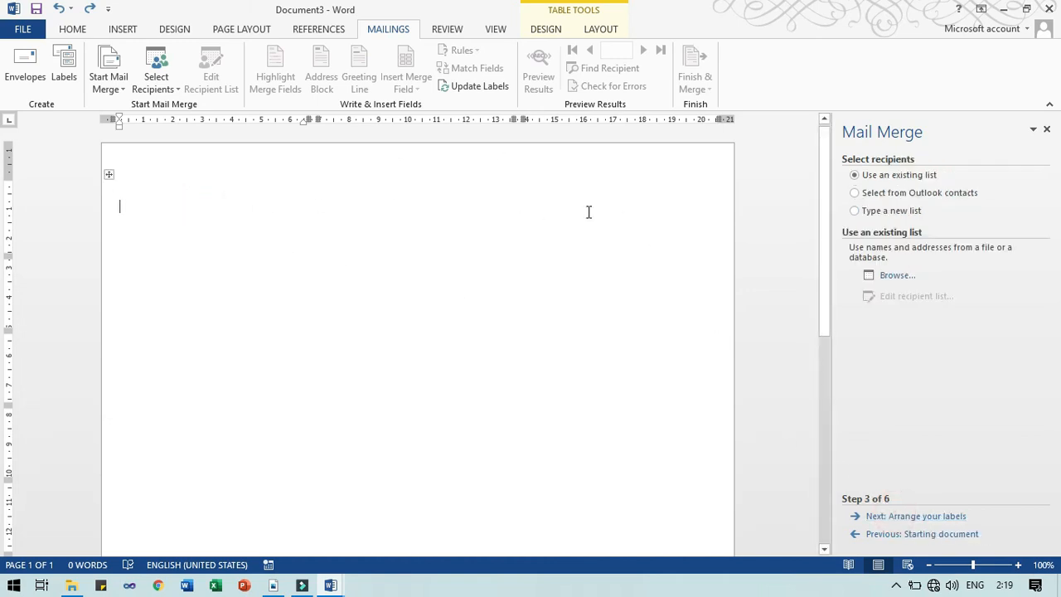
{"action": "left_click", "coordinate": [901, 519]}
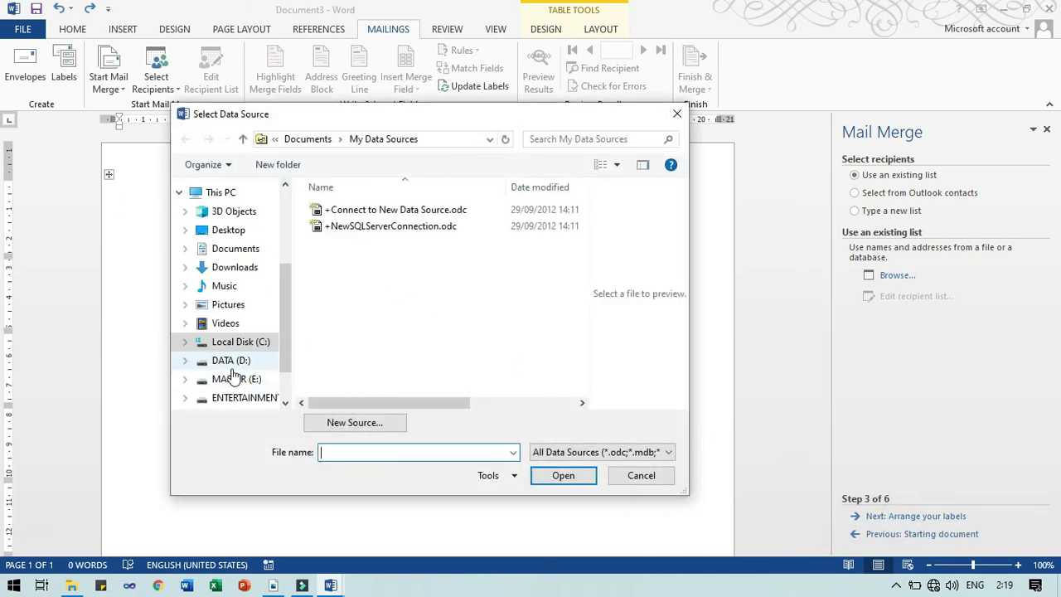
Browse the DATA (D:) drive into UMP > NGAJAR > SEMESTER_GANJIL
{"action": "left_click", "coordinate": [222, 361]}
{"action": "left_click", "coordinate": [359, 323]}
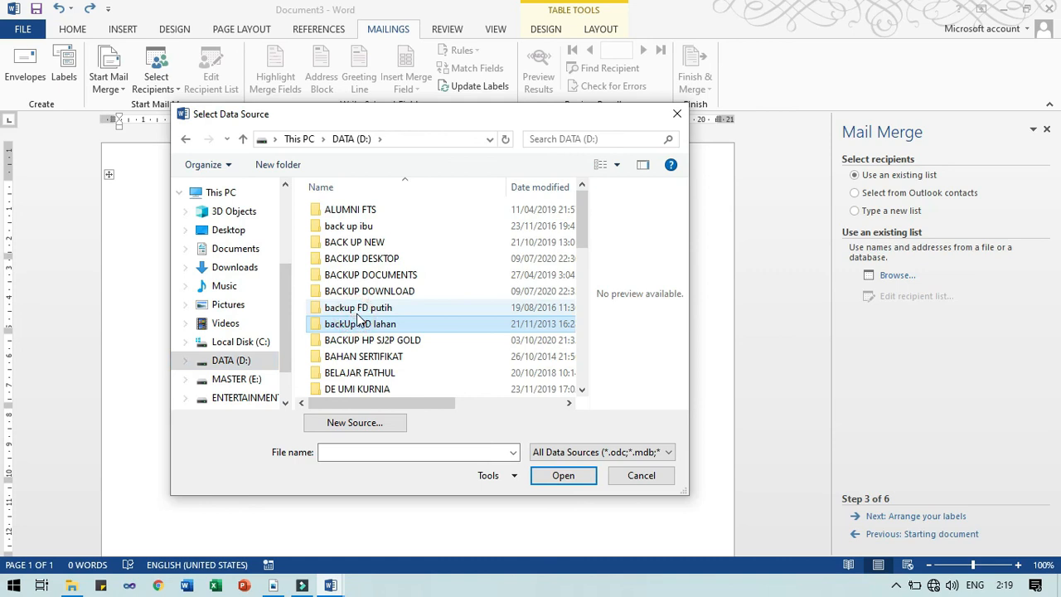
{"action": "key", "text": "u"}
{"action": "key", "text": "Return"}
{"action": "key", "text": "n"}
{"action": "key", "text": "g"}
{"action": "key", "text": "Return"}
{"action": "key", "text": "s"}
{"action": "key", "text": "Return"}
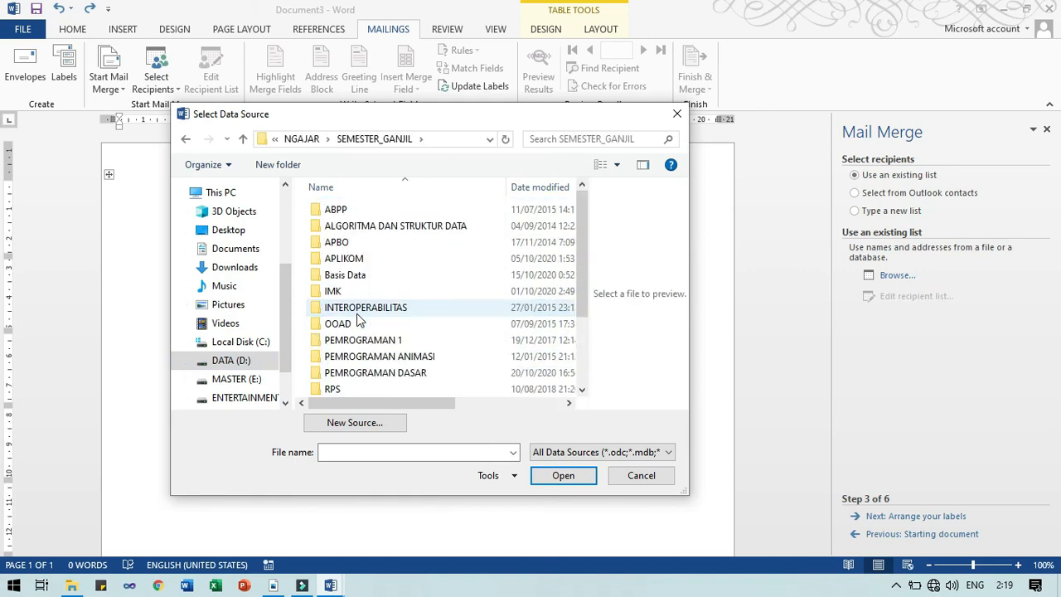
Continue through APLIKOM > 20-21 into the Latihan Mail Merge folder
{"action": "key", "text": "a"}
{"action": "key", "text": "l"}
{"action": "key", "text": "Down"}
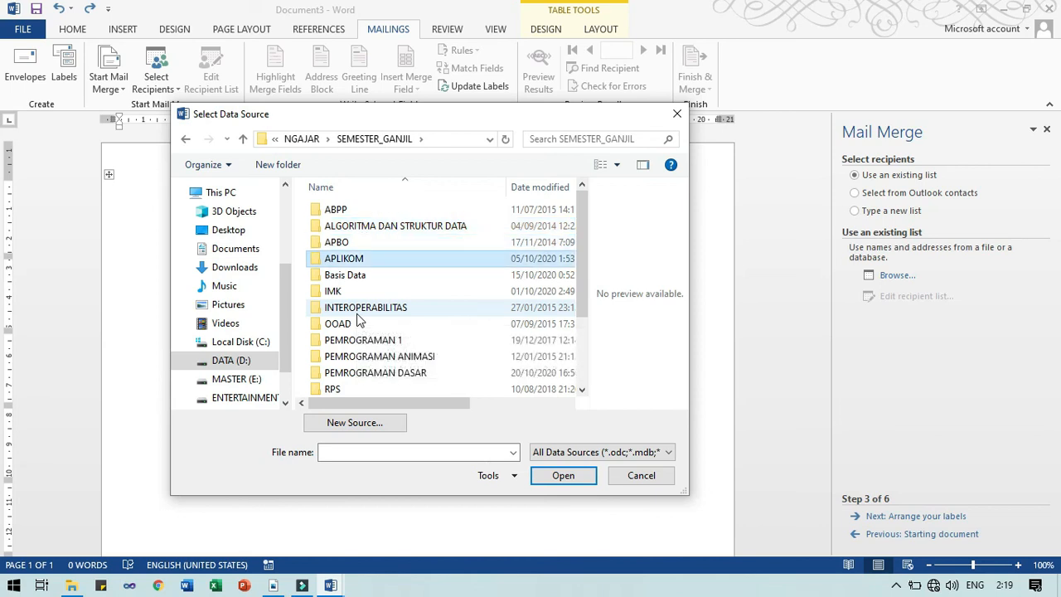
{"action": "key", "text": "Return"}
{"action": "key", "text": "Down"}
{"action": "key", "text": "Down"}
{"action": "key", "text": "Down"}
{"action": "key", "text": "Down"}
{"action": "key", "text": "Return"}
{"action": "key", "text": "Down"}
{"action": "key", "text": "Up"}
{"action": "key", "text": "Return"}
{"action": "key", "text": "Down"}
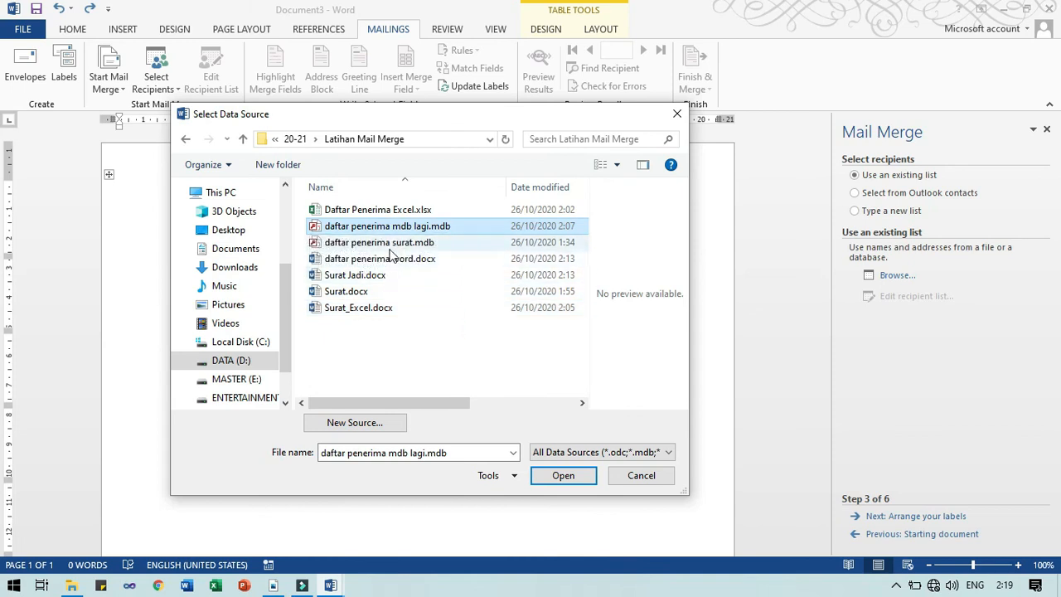
Open Daftar Penerima Excel.xlsx, choose Sheet1$, and accept the three recipients
{"action": "left_click", "coordinate": [358, 212]}
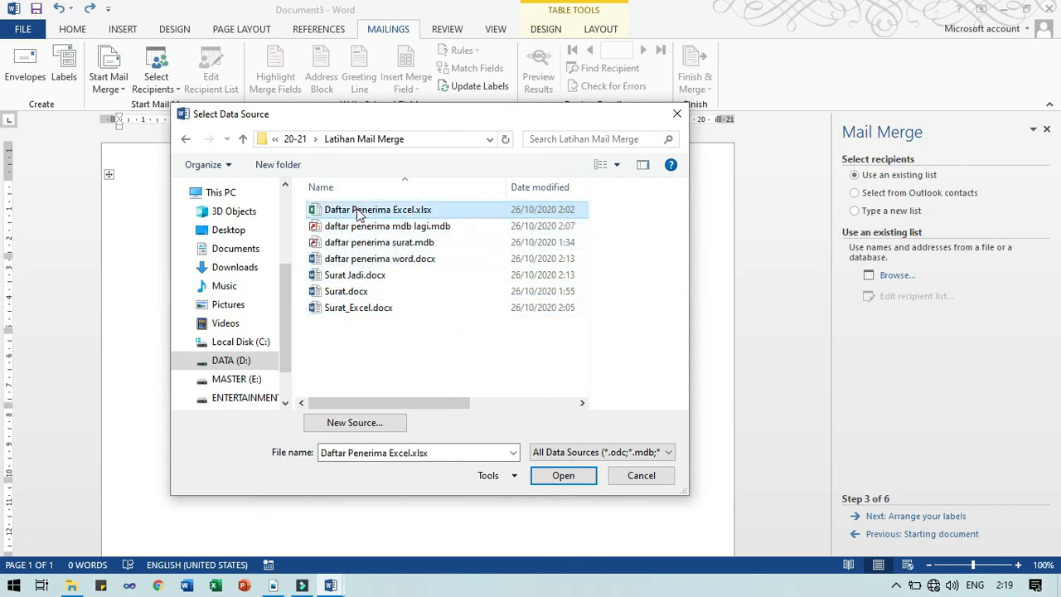
{"action": "left_click", "coordinate": [556, 478]}
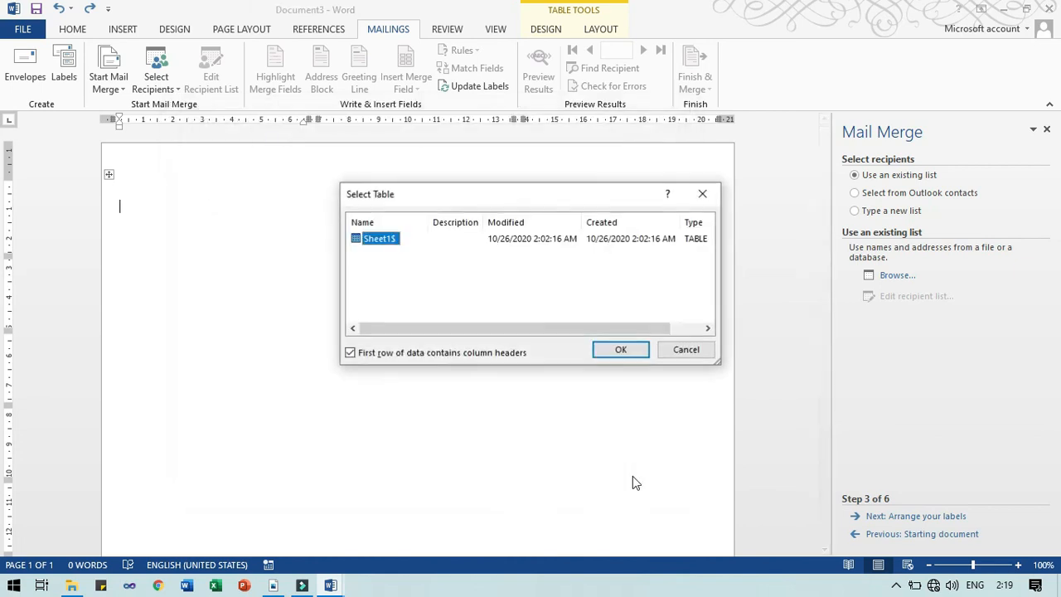
{"action": "left_click", "coordinate": [620, 353]}
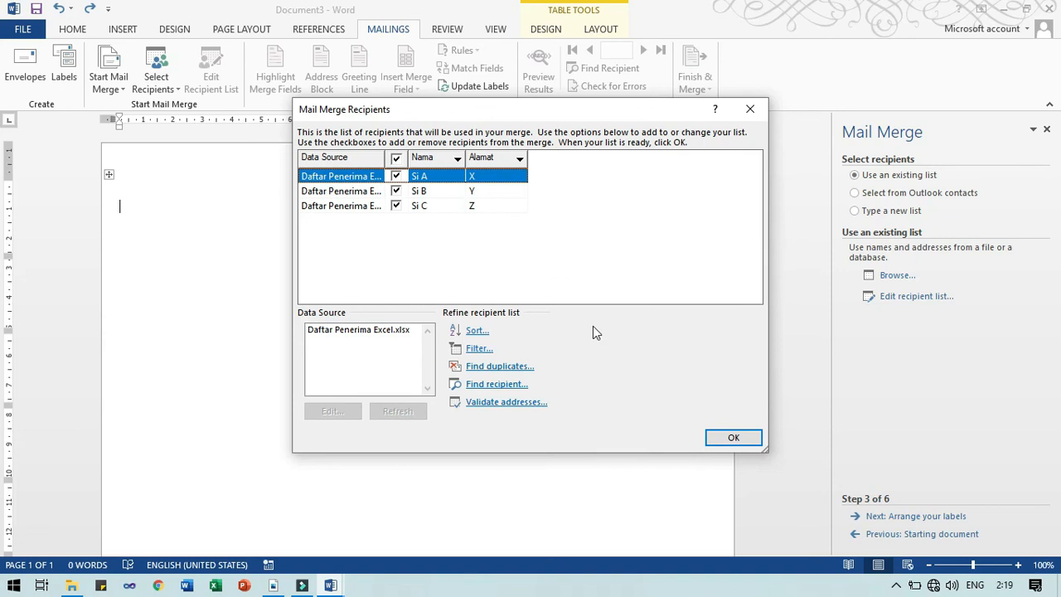
{"action": "left_click", "coordinate": [729, 437]}
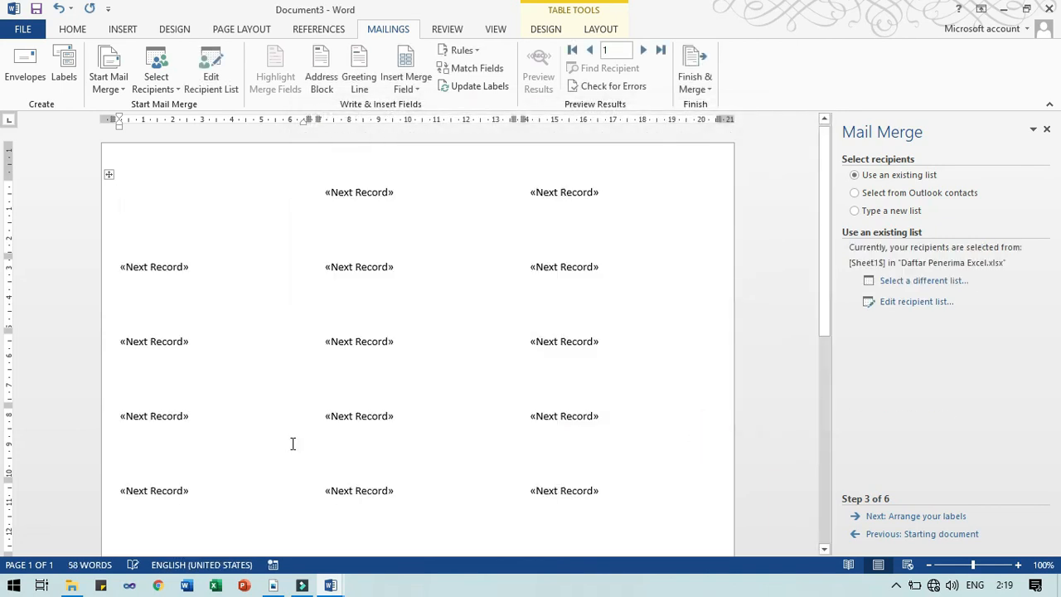
Put «Nama» and «Alamat» on separate lines in the first label, update all labels, and advance
{"action": "left_click", "coordinate": [126, 191]}
{"action": "left_click", "coordinate": [407, 89]}
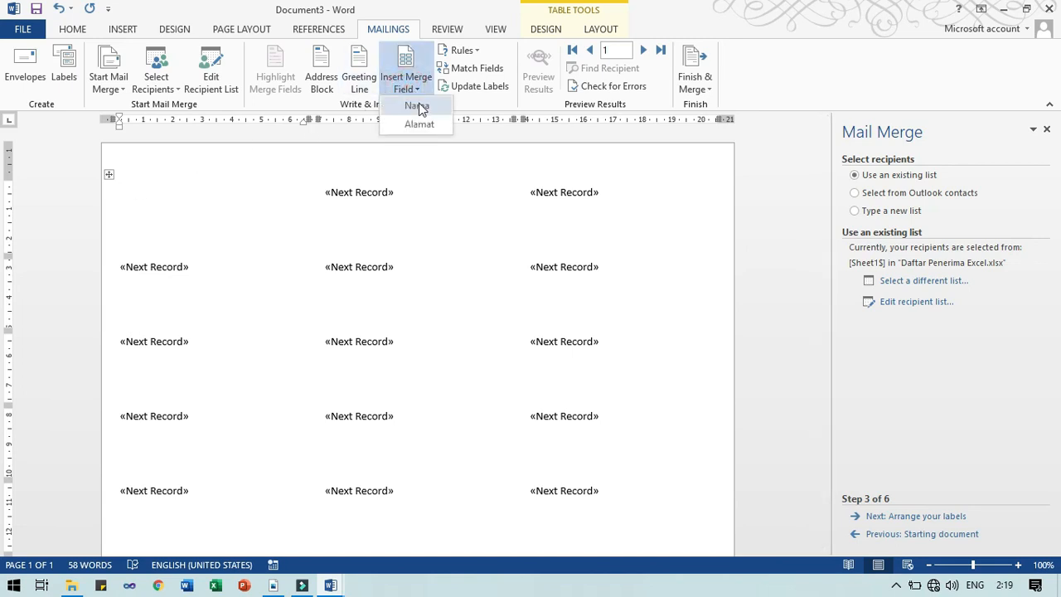
{"action": "left_click", "coordinate": [417, 104]}
{"action": "key", "text": "Return"}
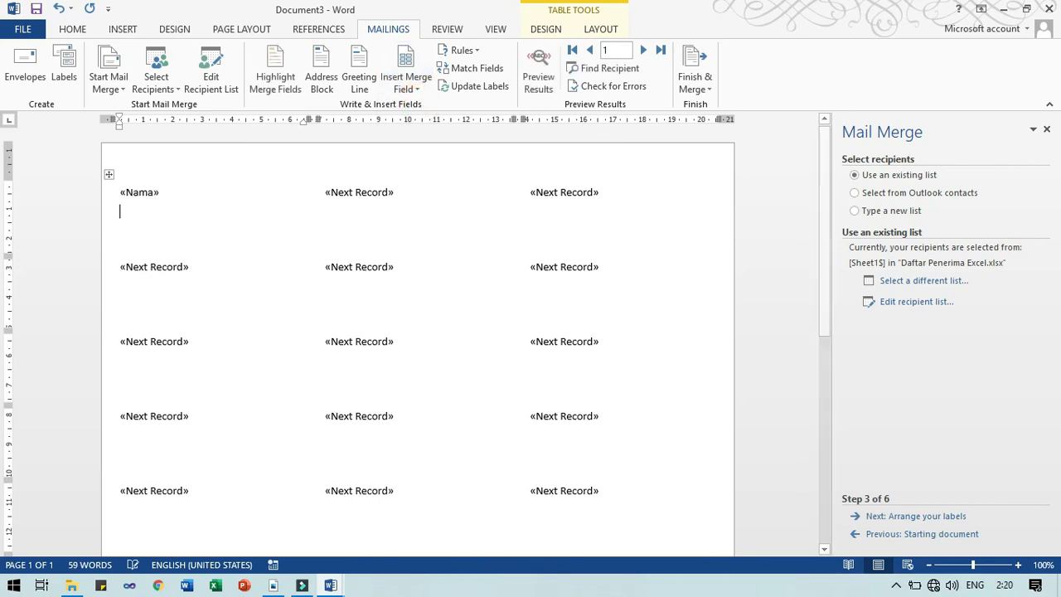
{"action": "left_click", "coordinate": [404, 89]}
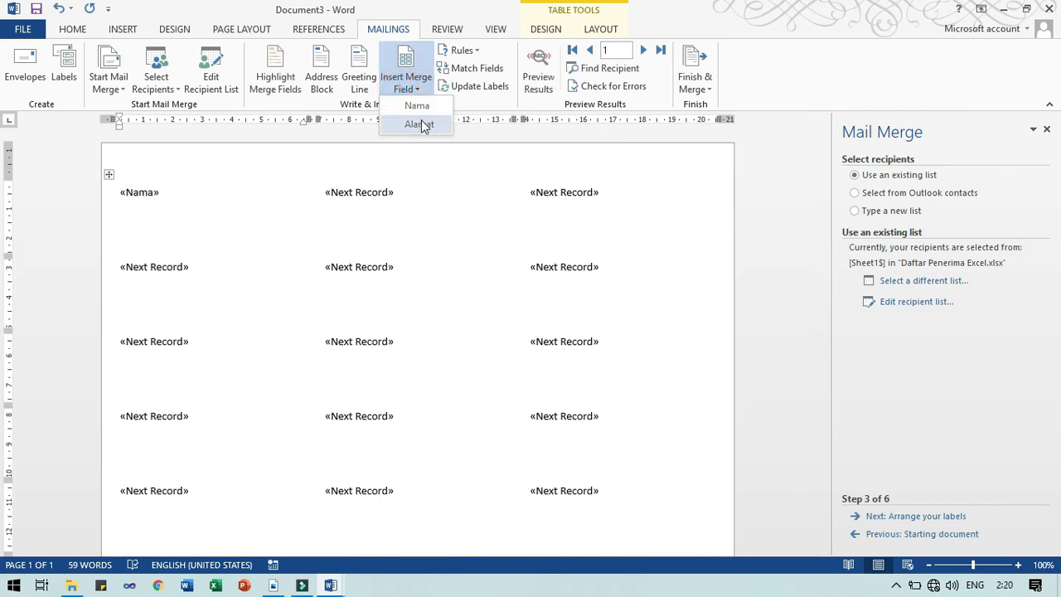
{"action": "left_click", "coordinate": [418, 122]}
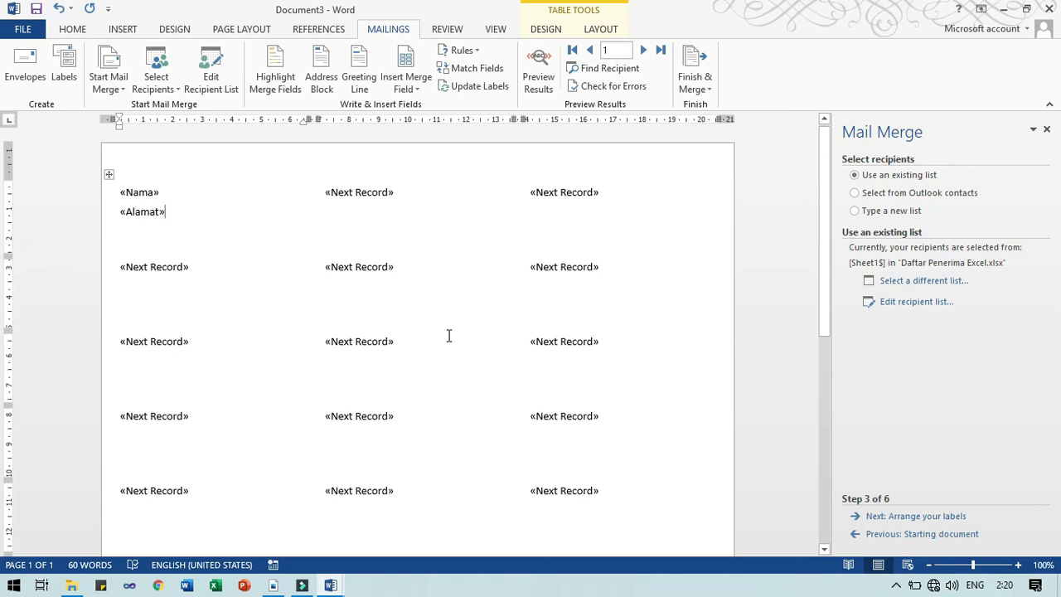
{"action": "left_click", "coordinate": [478, 89]}
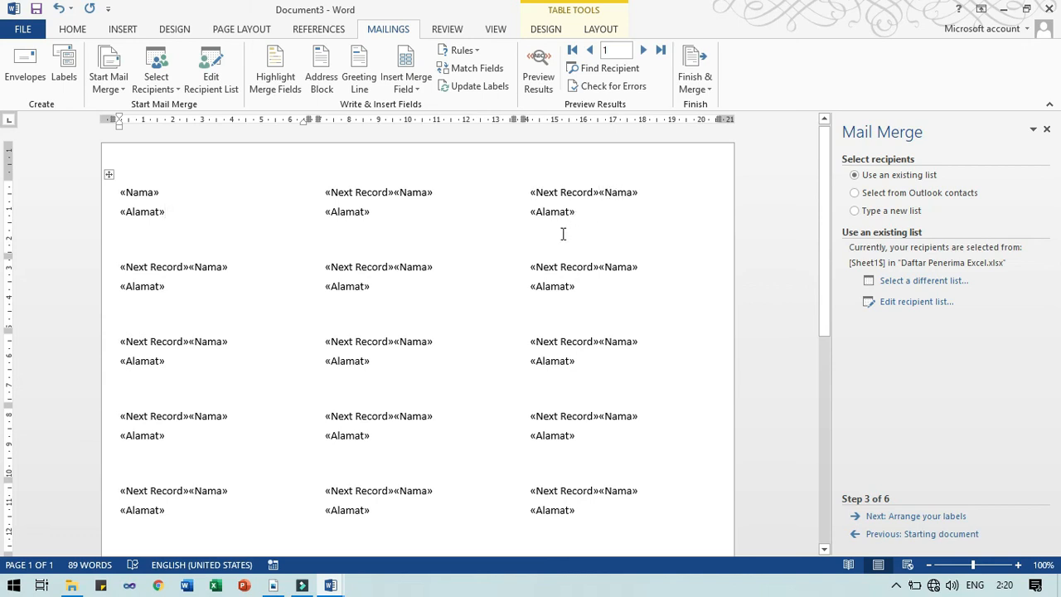
{"action": "left_click", "coordinate": [906, 516]}
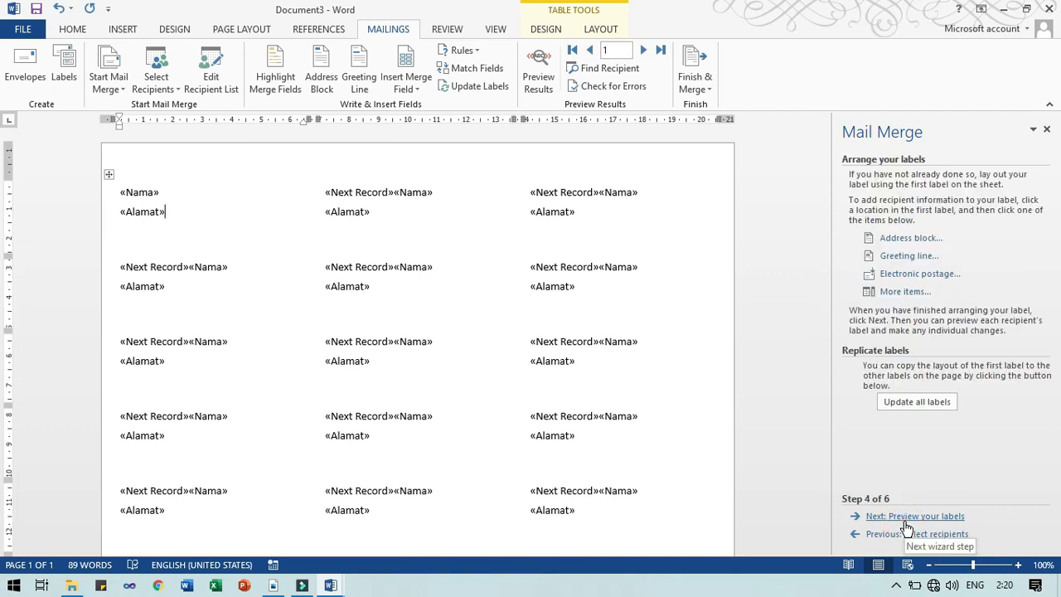
Preview the merged labels and centre the text across the whole label table
{"action": "left_click", "coordinate": [906, 523]}
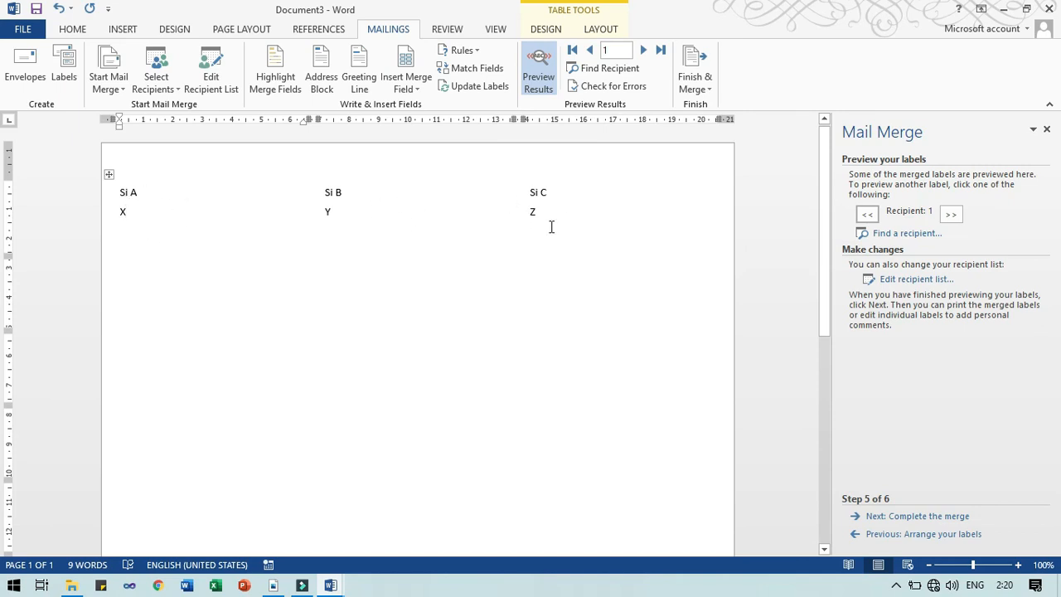
{"action": "left_click", "coordinate": [109, 173]}
{"action": "left_click", "coordinate": [81, 29]}
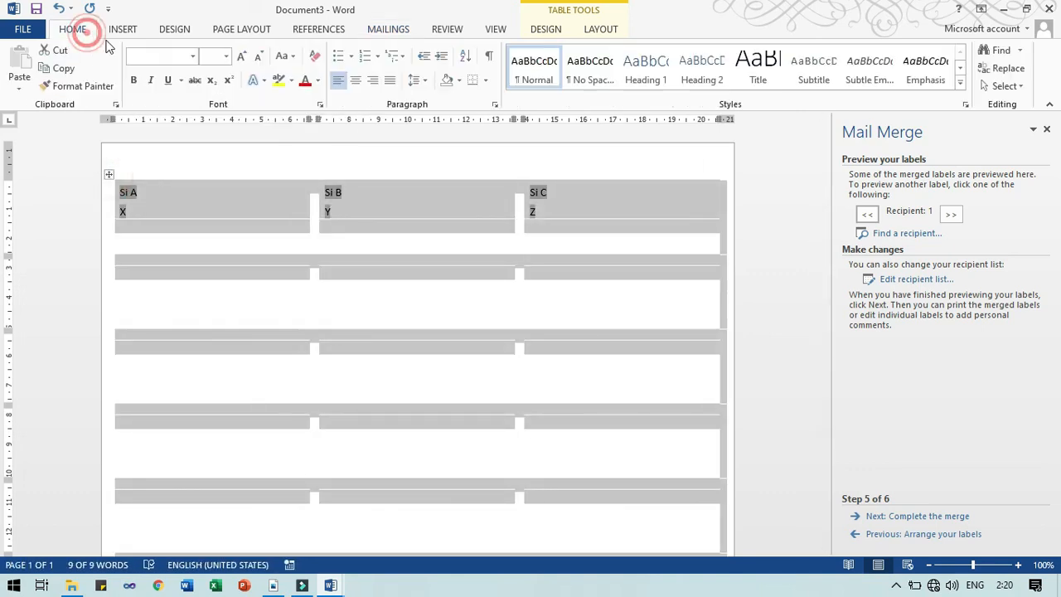
{"action": "left_click", "coordinate": [355, 80]}
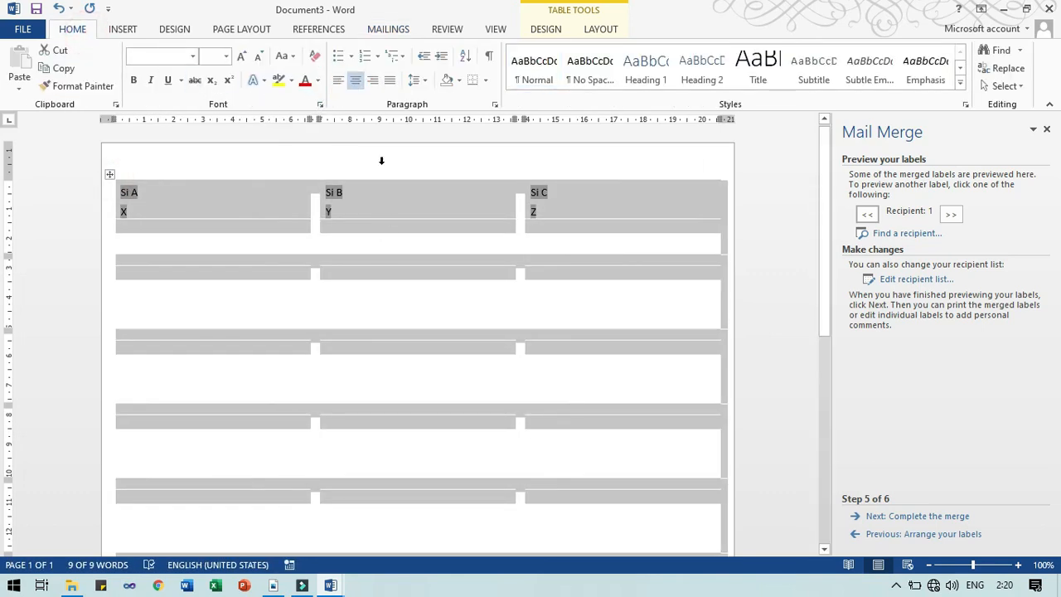
{"action": "left_click", "coordinate": [190, 224]}
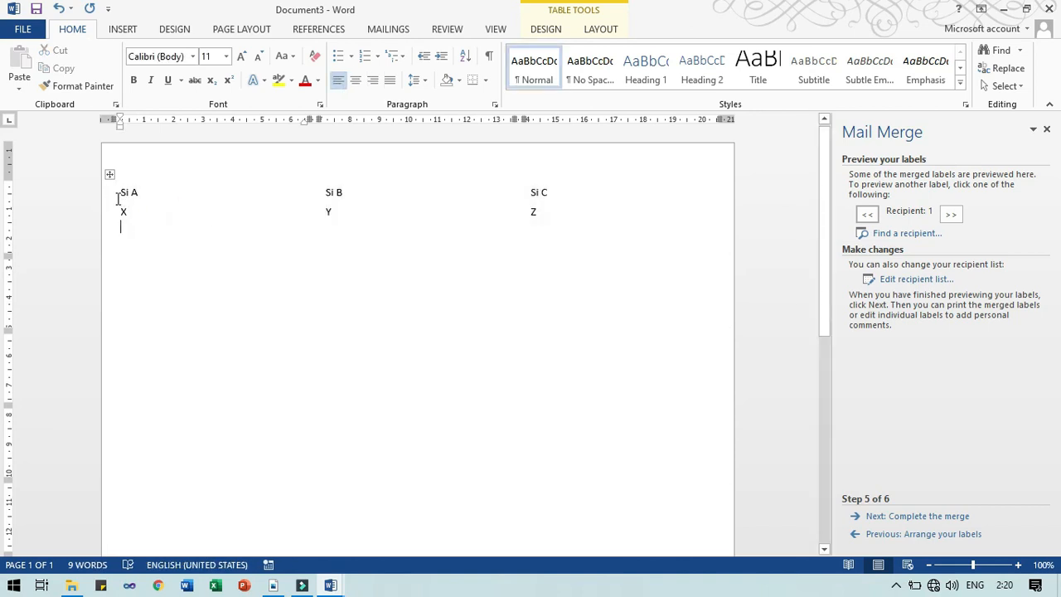
{"action": "left_click", "coordinate": [103, 205]}
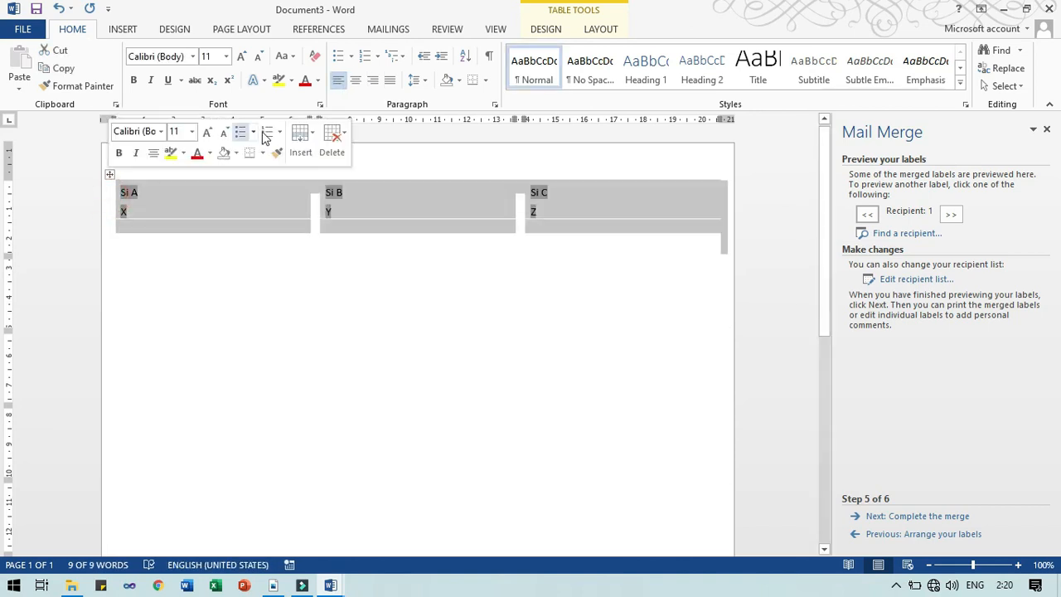
{"action": "left_click", "coordinate": [355, 81]}
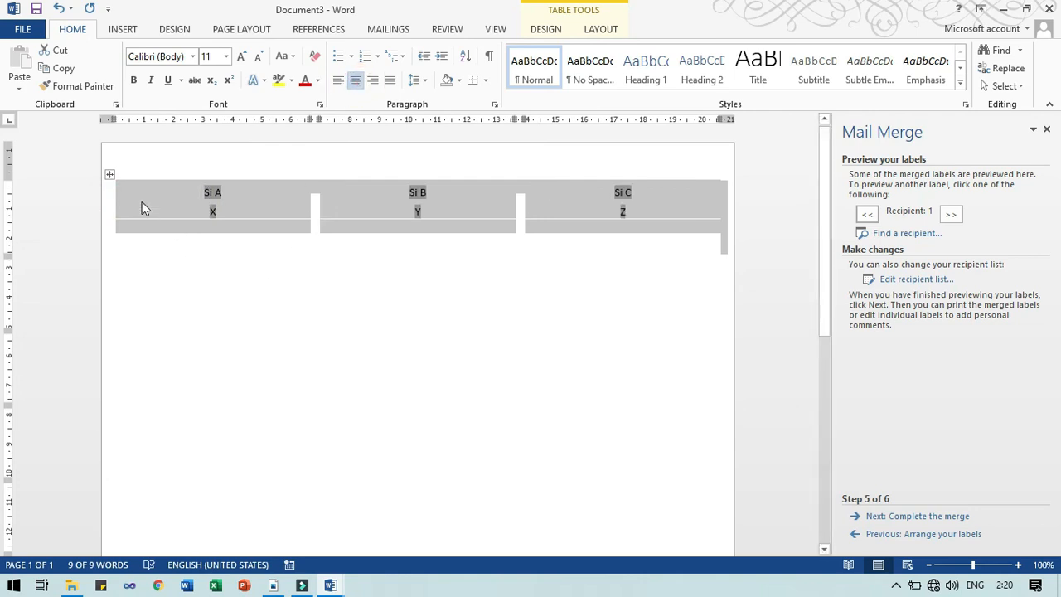
{"action": "left_click", "coordinate": [112, 174]}
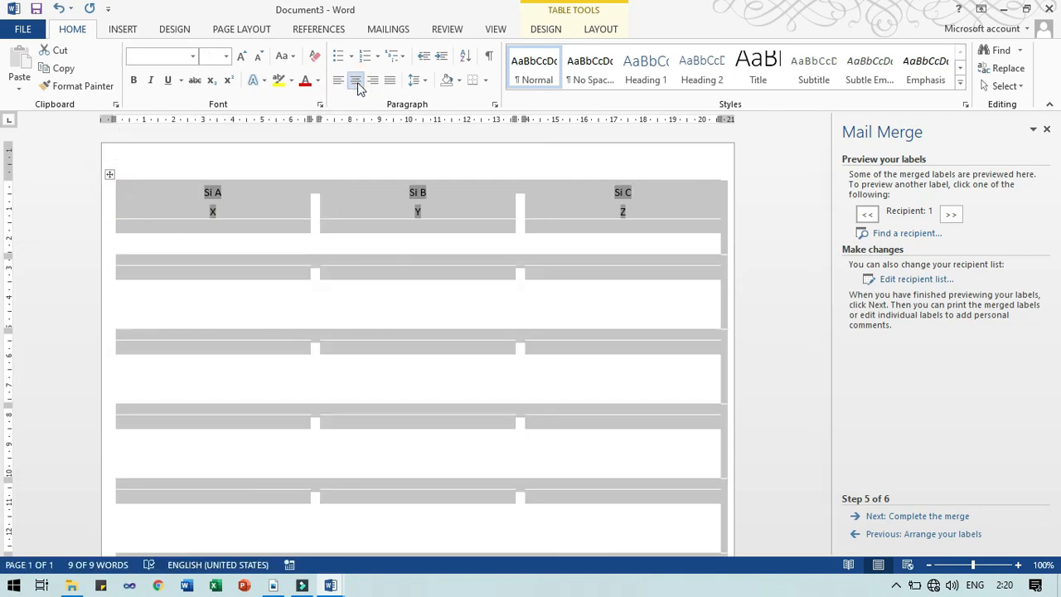
{"action": "left_click", "coordinate": [241, 275]}
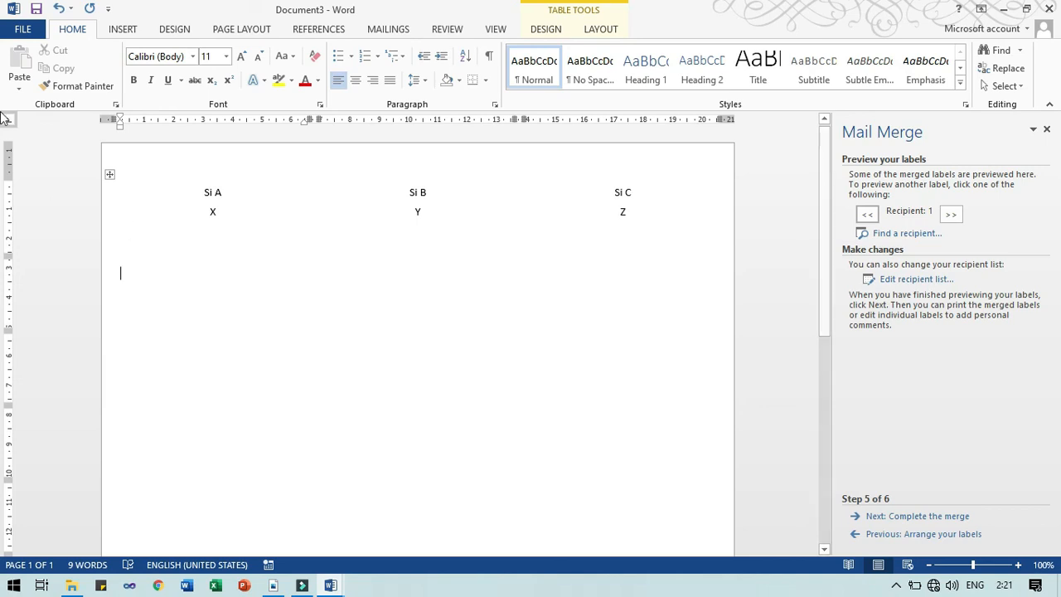
Switch the merge to Envelopes, accepting the default envelope options and the warning
{"action": "left_click", "coordinate": [387, 32]}
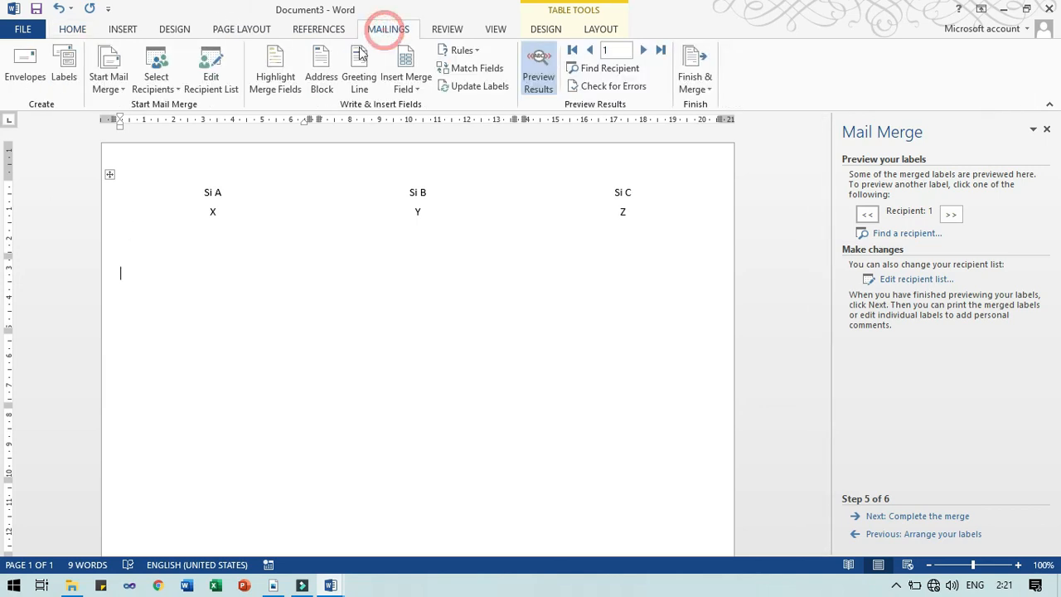
{"action": "left_click", "coordinate": [119, 93]}
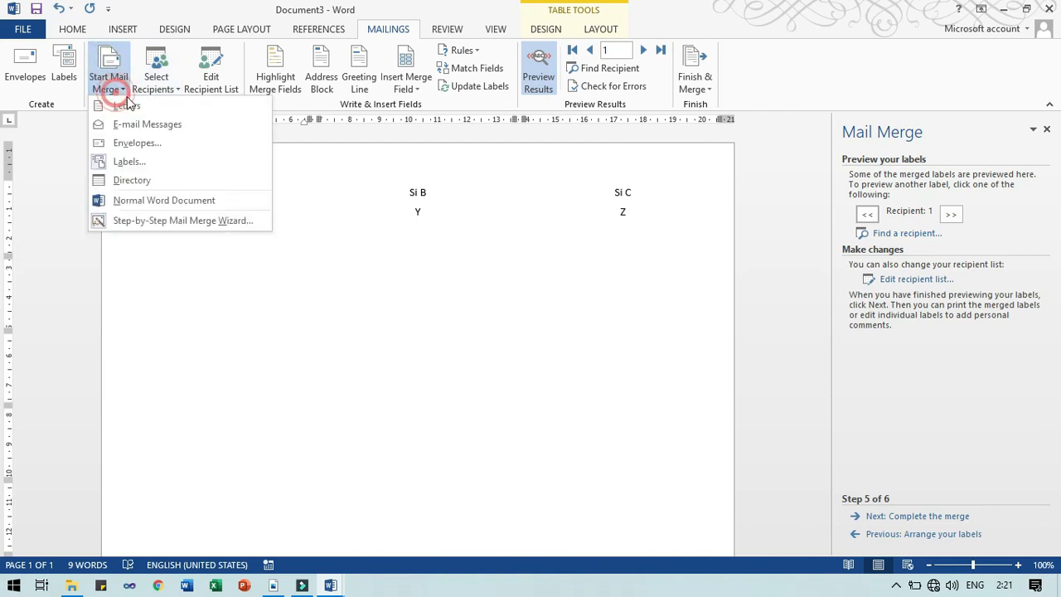
{"action": "left_click", "coordinate": [137, 143]}
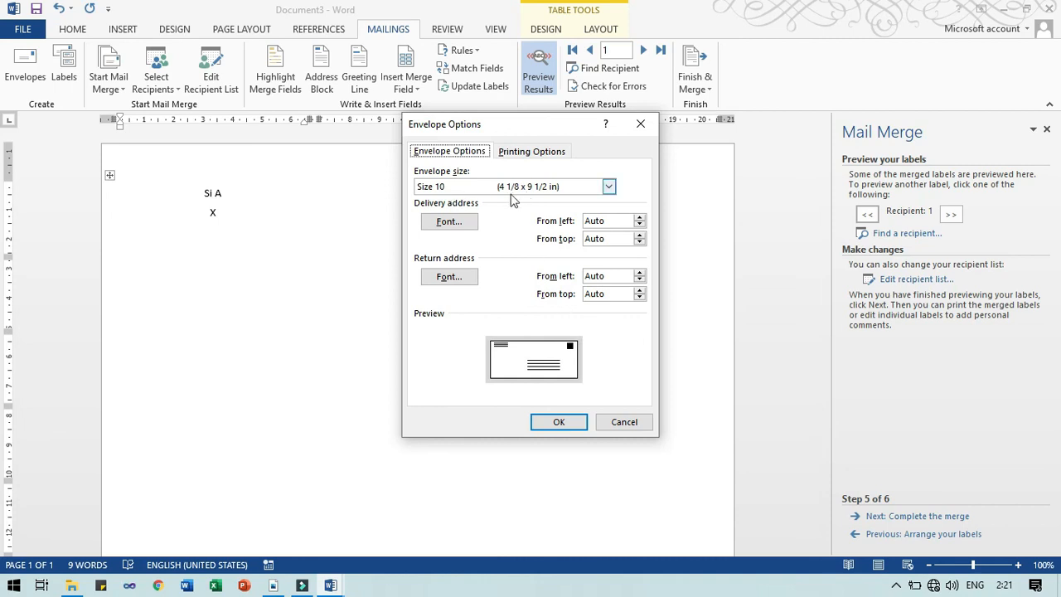
{"action": "left_click", "coordinate": [562, 422]}
{"action": "left_click", "coordinate": [516, 334]}
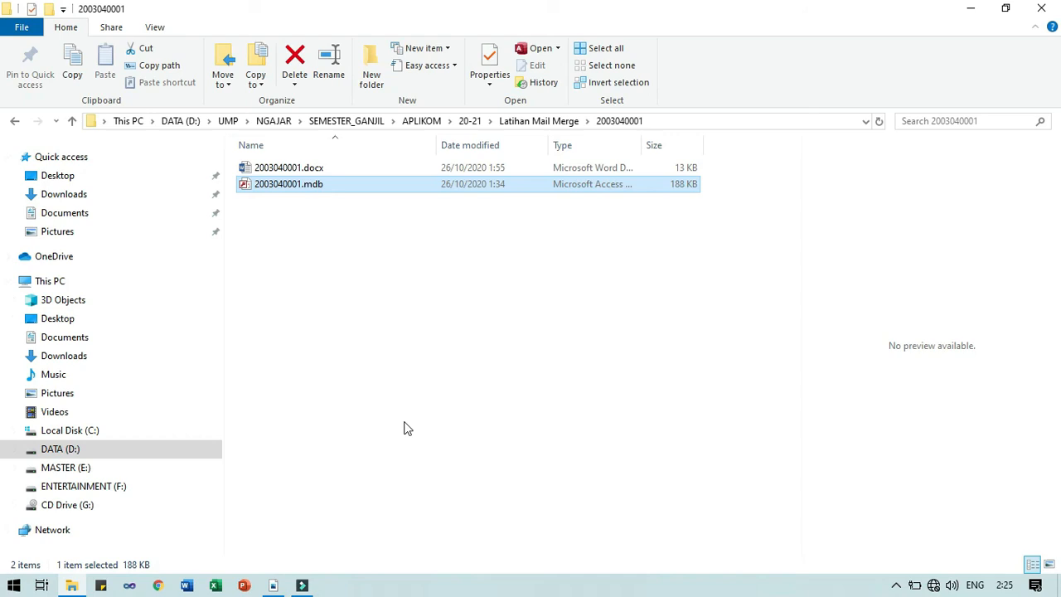
Launch Word 2013 from the Start search with a blank document, and open Save As
{"action": "key", "text": "super"}
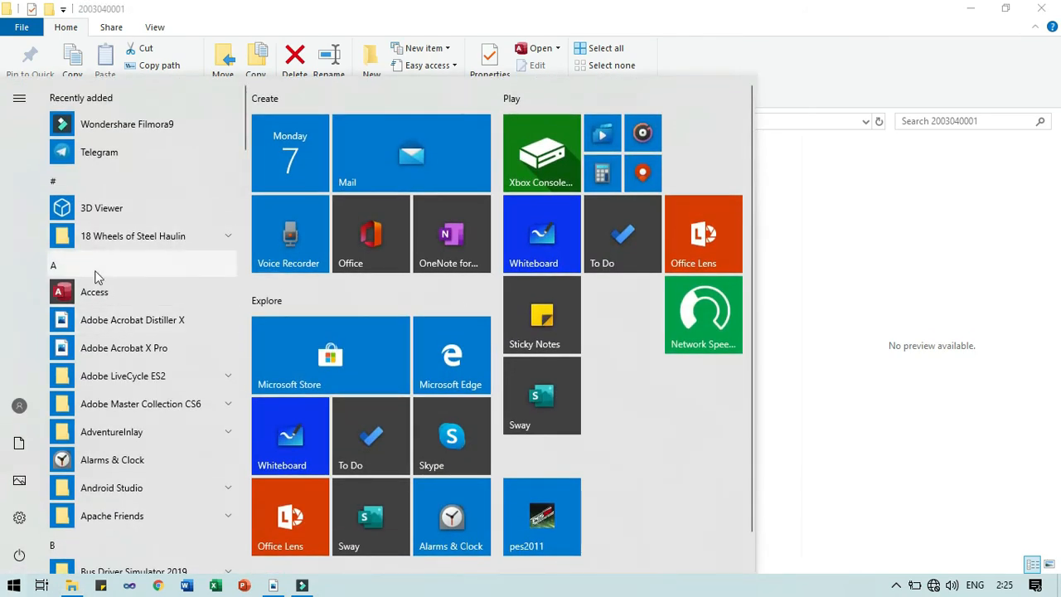
{"action": "type", "text": "wor"}
{"action": "key", "text": "Return"}
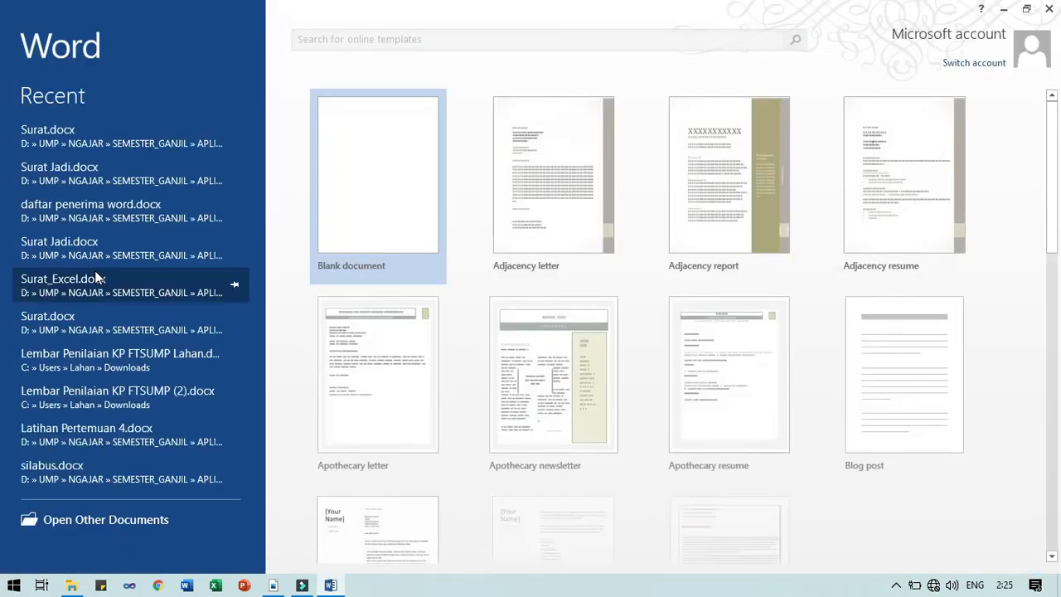
{"action": "left_click", "coordinate": [95, 273]}
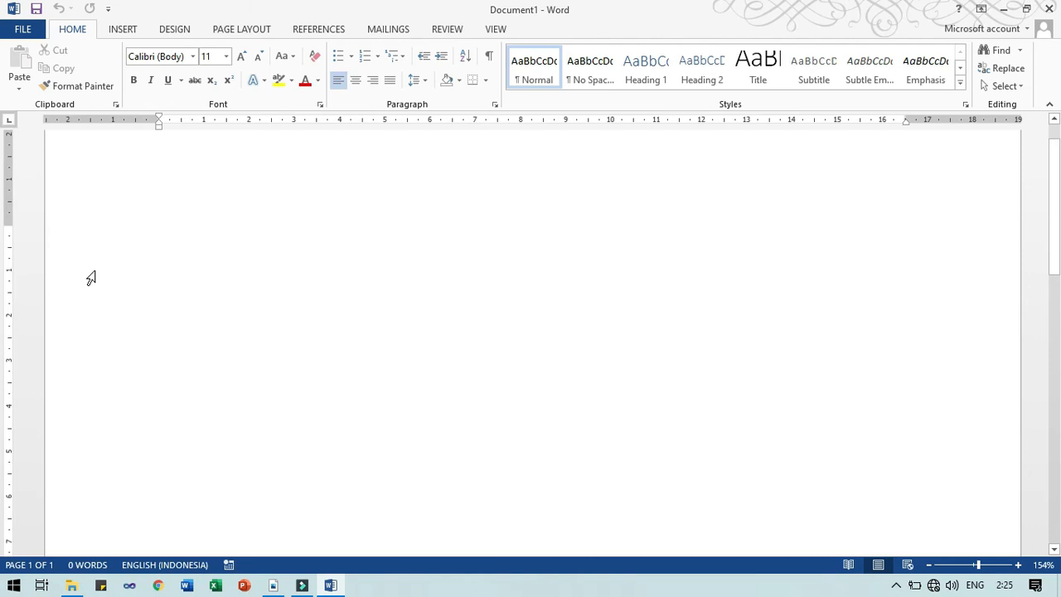
{"action": "key", "text": "F12"}
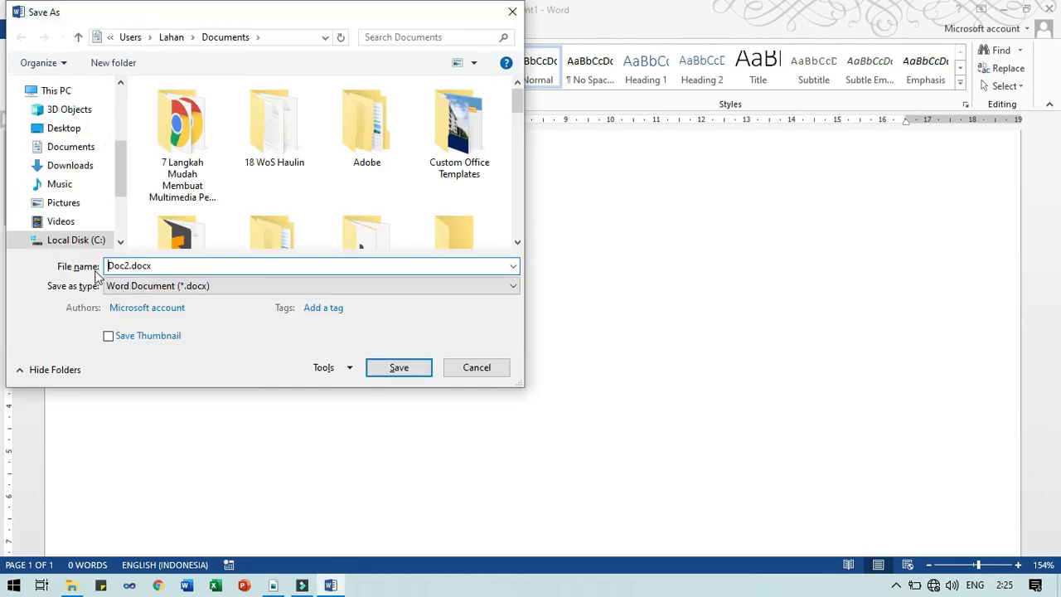
Save the blank document as 2003040002.docx
{"action": "type", "text": "2003040002"}
{"action": "key", "text": "Return"}
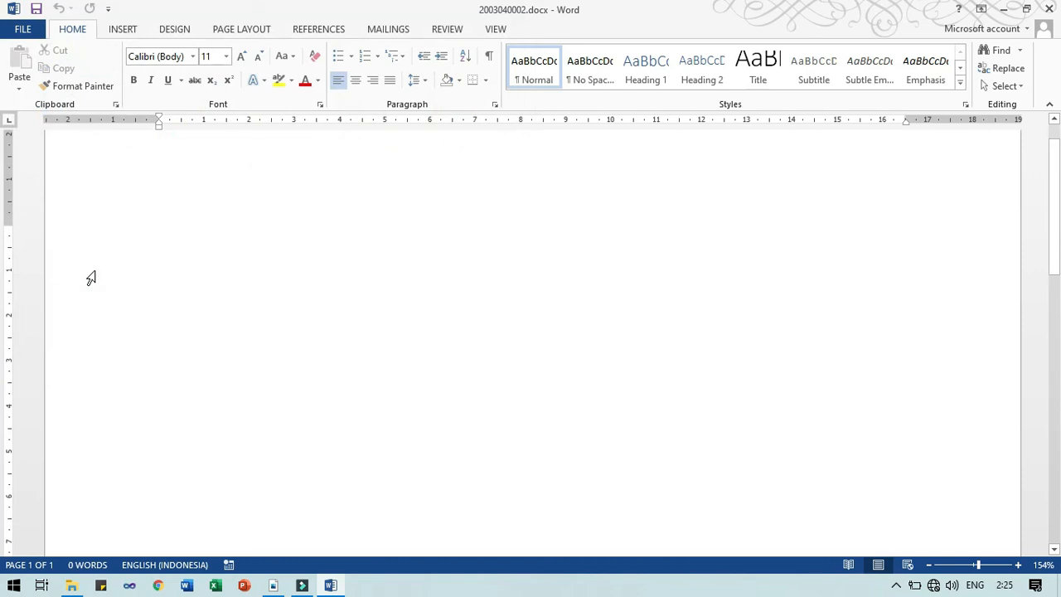
{"action": "left_click", "coordinate": [372, 33]}
Run the Step-by-Step Mail Merge Wizard to step 3 and create a new typed recipient list
{"action": "left_click", "coordinate": [162, 87]}
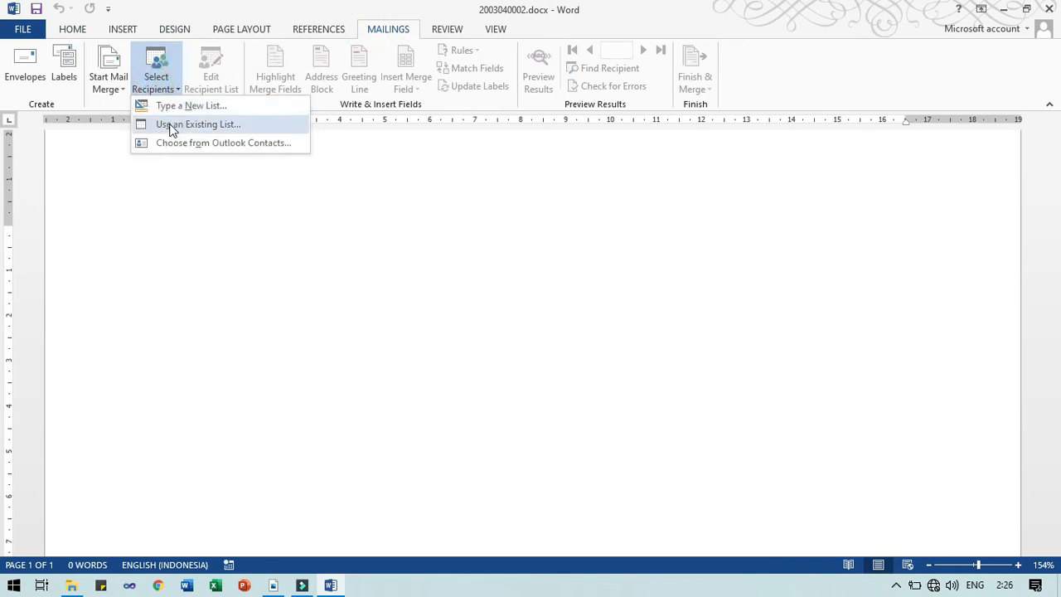
{"action": "left_click", "coordinate": [122, 83]}
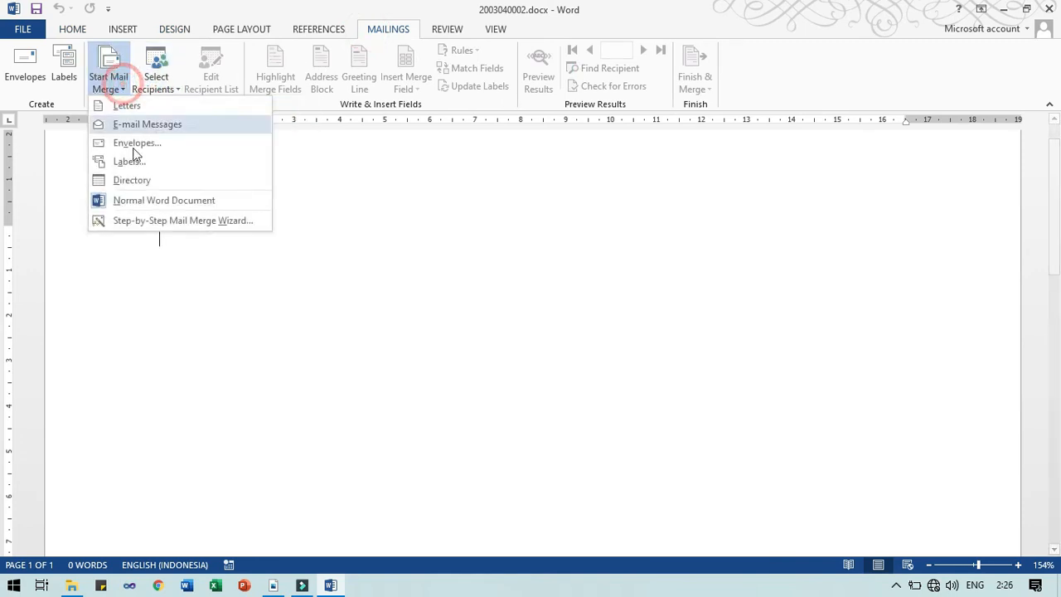
{"action": "left_click", "coordinate": [144, 222]}
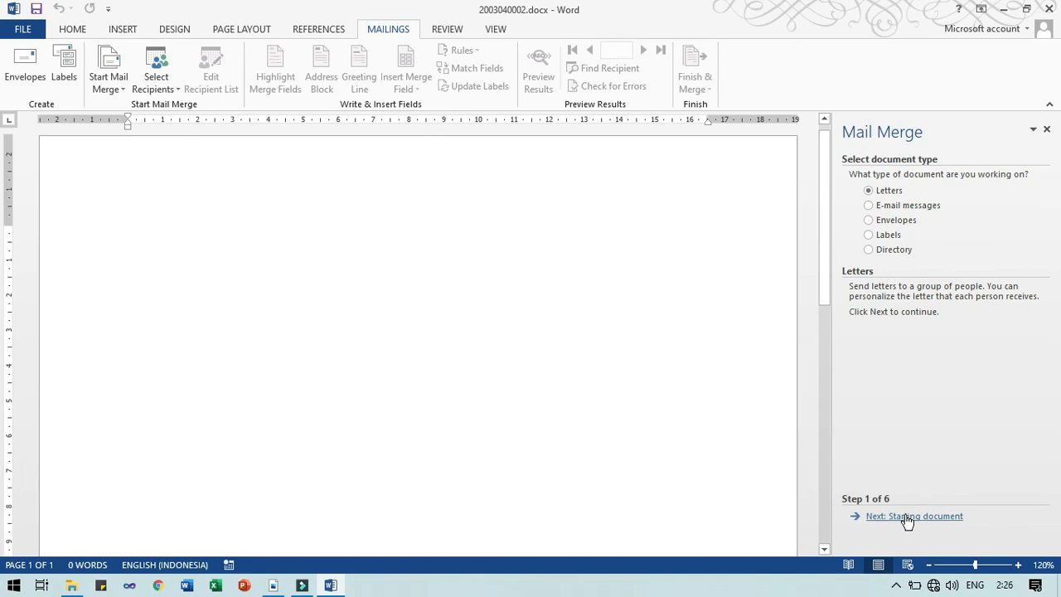
{"action": "left_click", "coordinate": [908, 516]}
{"action": "left_click", "coordinate": [908, 517]}
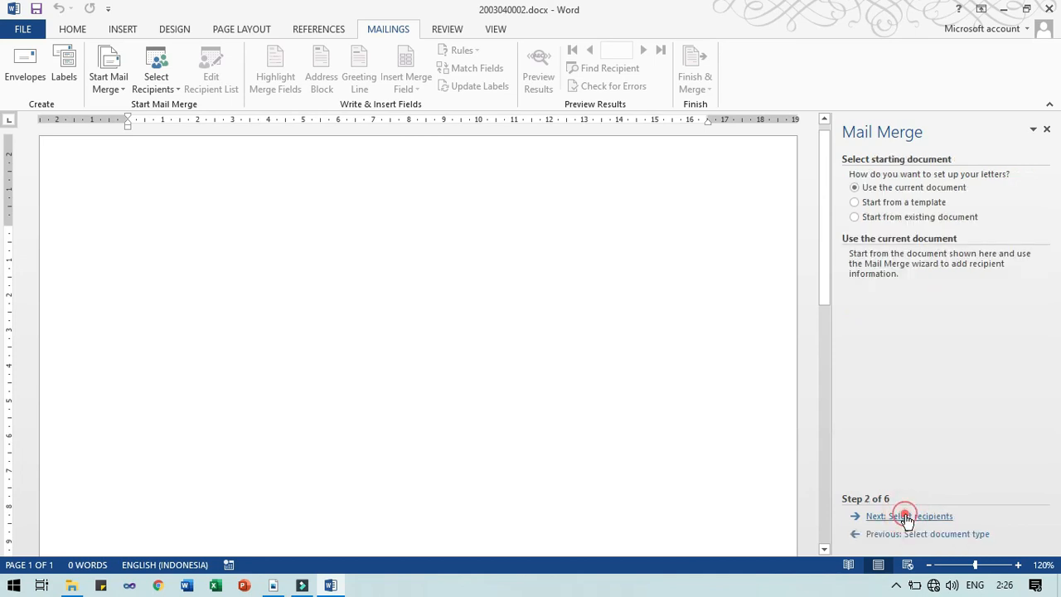
{"action": "left_click", "coordinate": [879, 210]}
{"action": "left_click", "coordinate": [886, 267]}
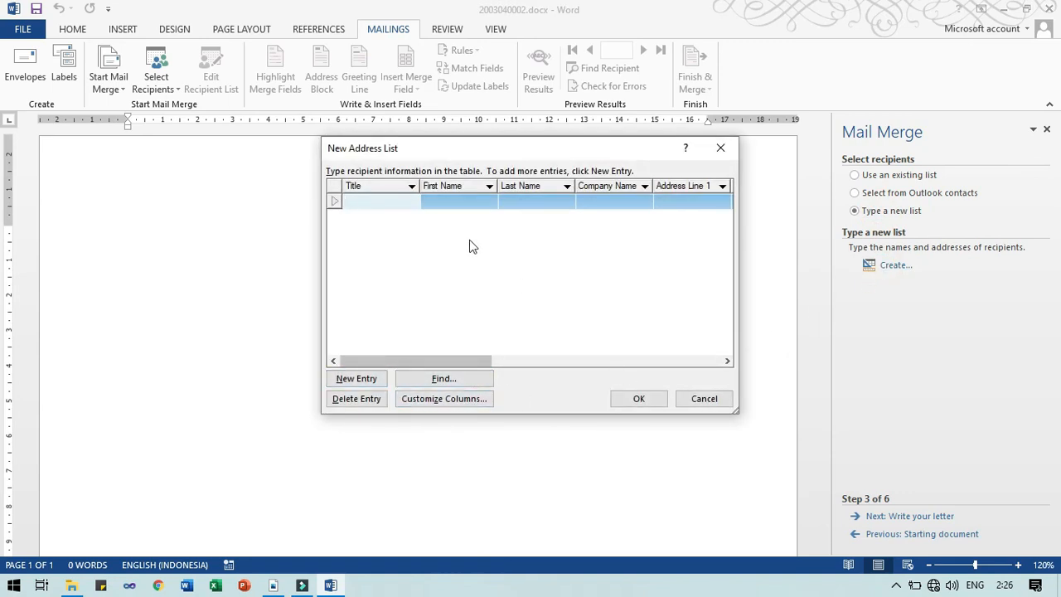
Save the new address list as 2003040002.mdb in the Documents folder
{"action": "left_click", "coordinate": [638, 401]}
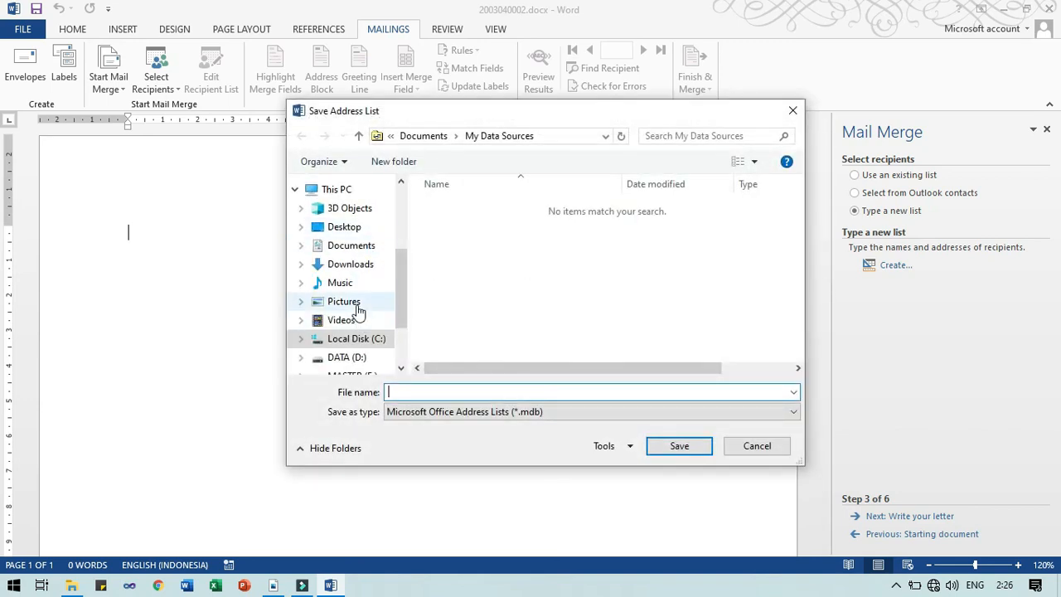
{"action": "left_click", "coordinate": [350, 246]}
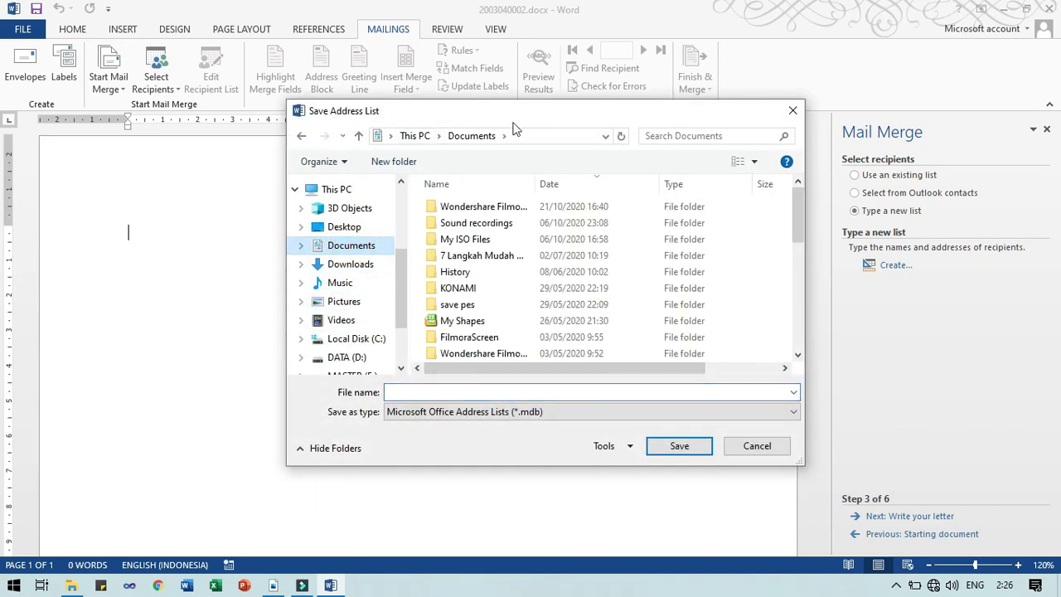
{"action": "left_click", "coordinate": [494, 393]}
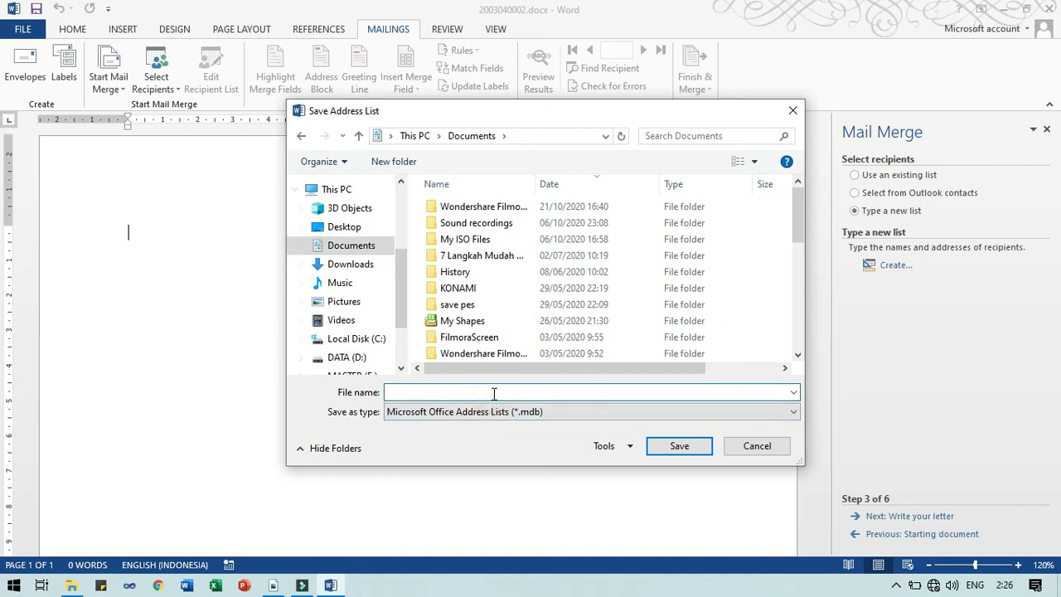
{"action": "type", "text": "2003040002"}
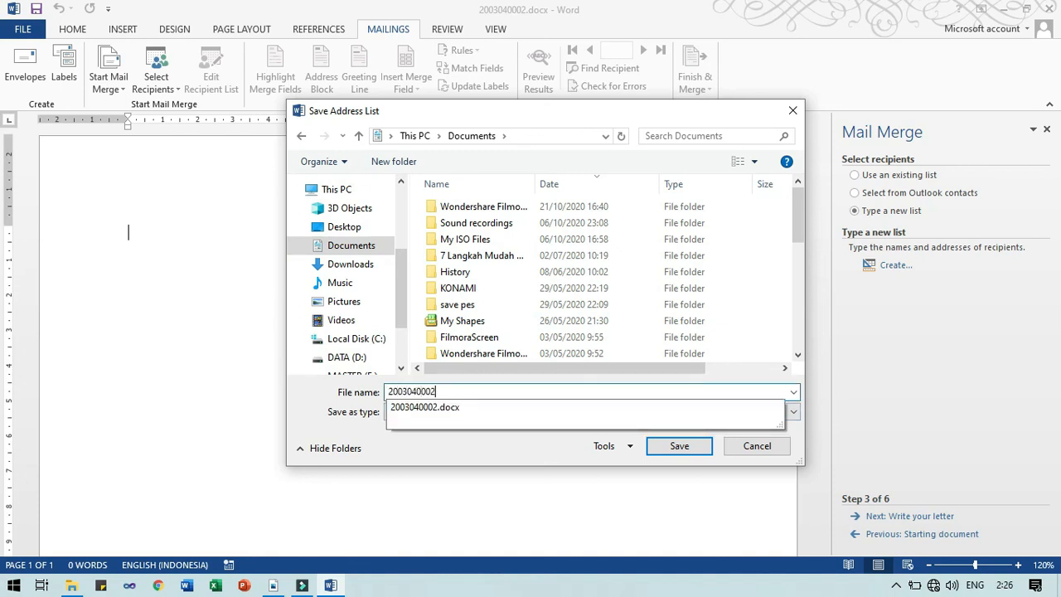
{"action": "left_click", "coordinate": [494, 394]}
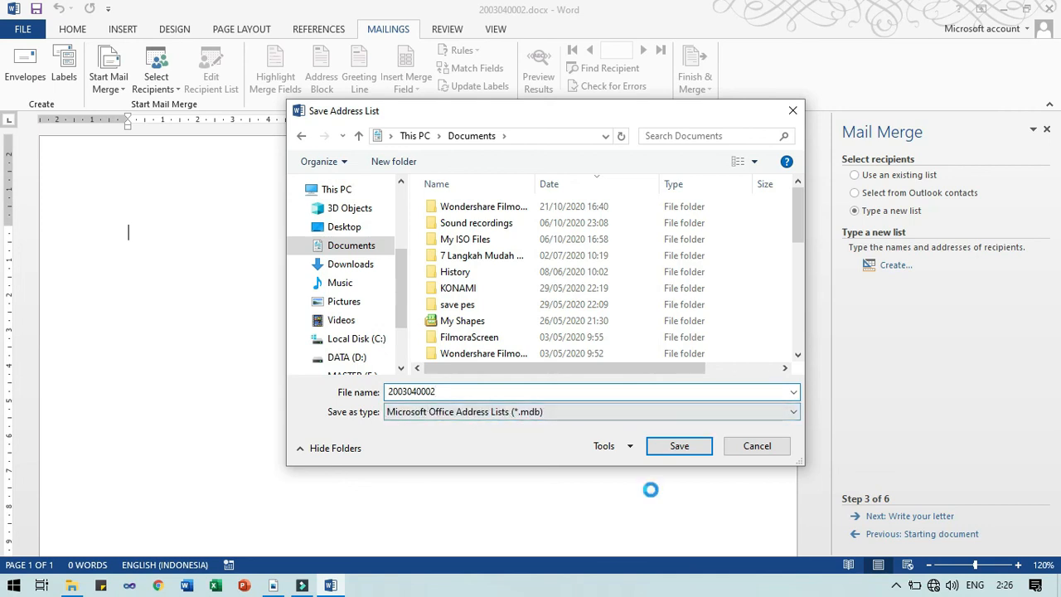
{"action": "left_click", "coordinate": [677, 446]}
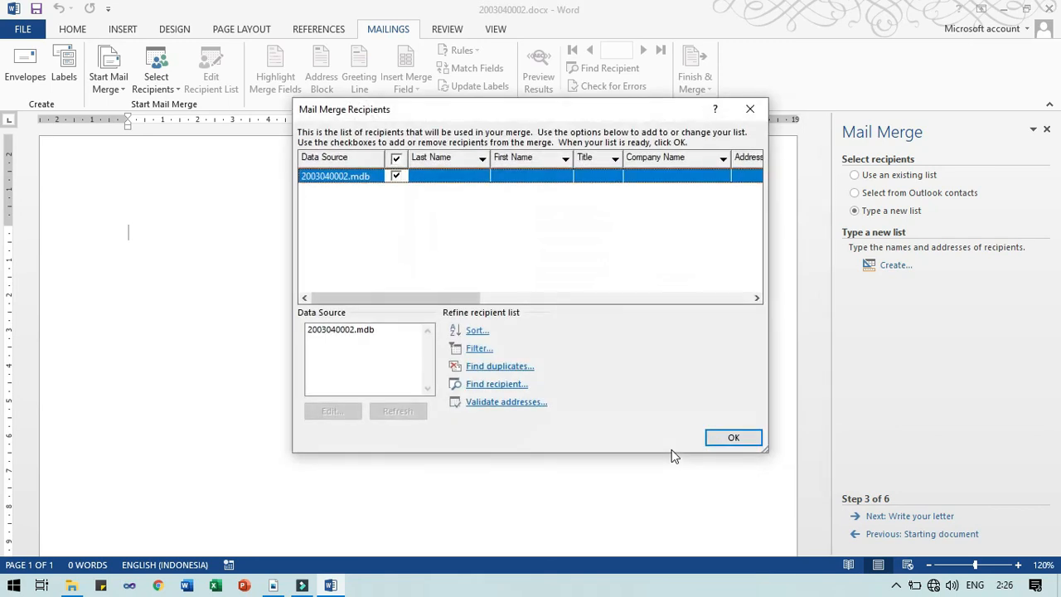
{"action": "key", "text": "alt+Tab"}
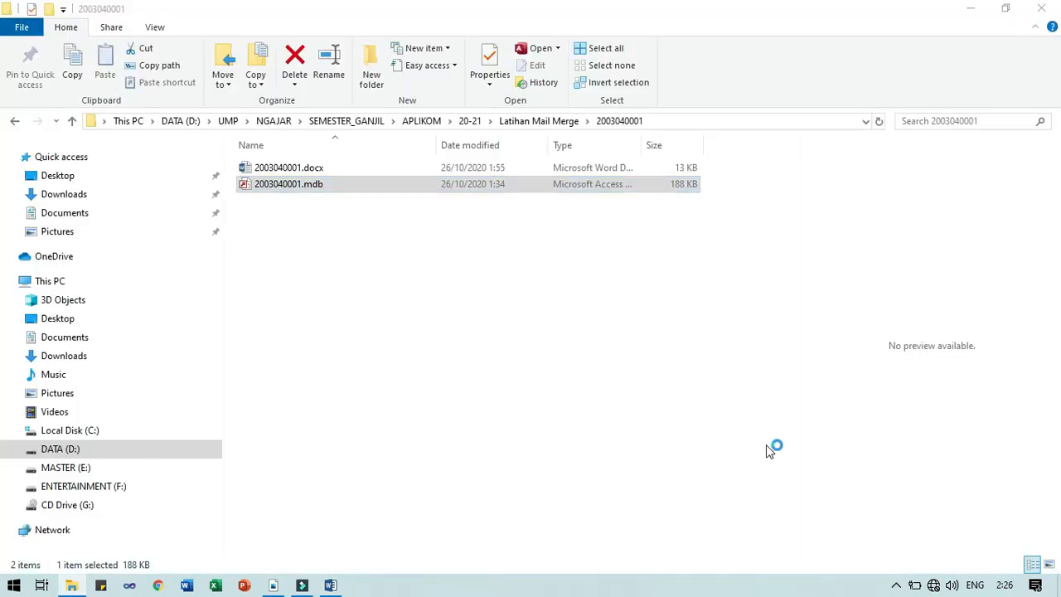
In Documents, locate and select the 2003040002.mdb and 2003040002.docx files
{"action": "left_click", "coordinate": [769, 451]}
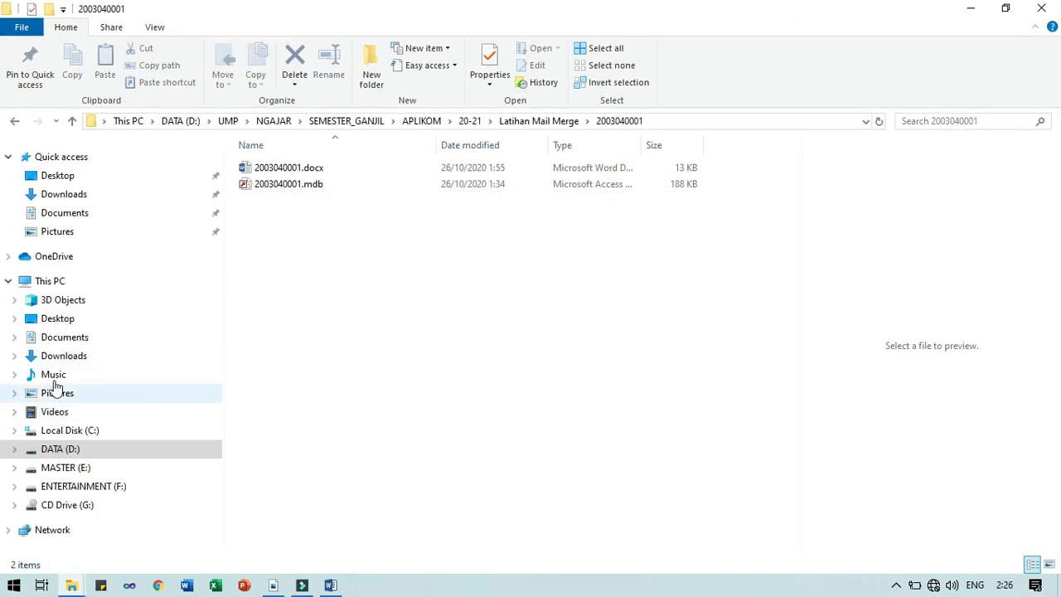
{"action": "left_click", "coordinate": [73, 341]}
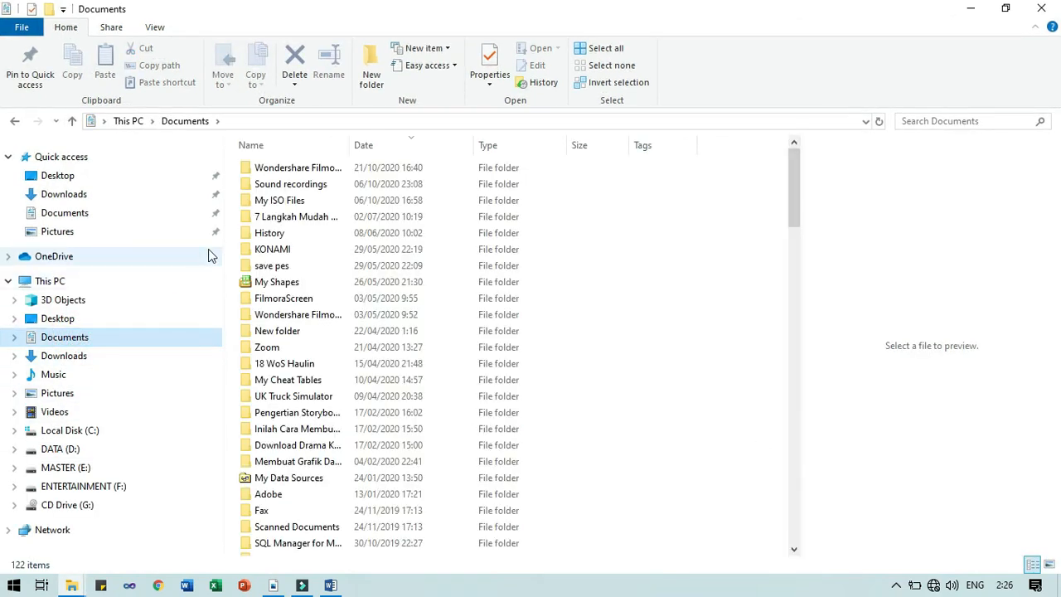
{"action": "left_click", "coordinate": [296, 431]}
{"action": "scroll", "coordinate": [290, 431], "scroll_direction": "down", "scroll_amount": 6}
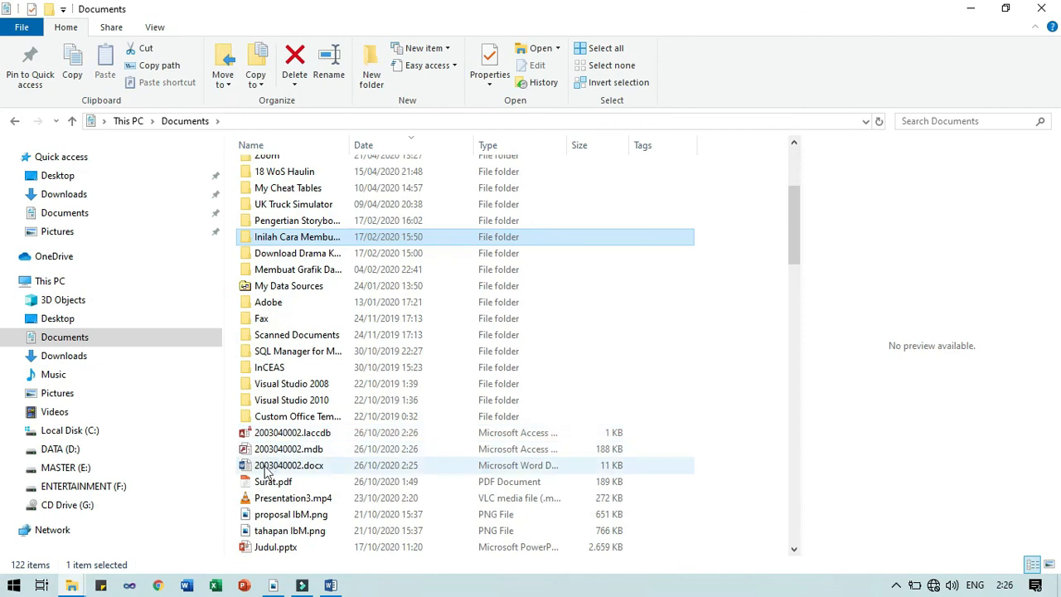
{"action": "left_click", "coordinate": [259, 351]}
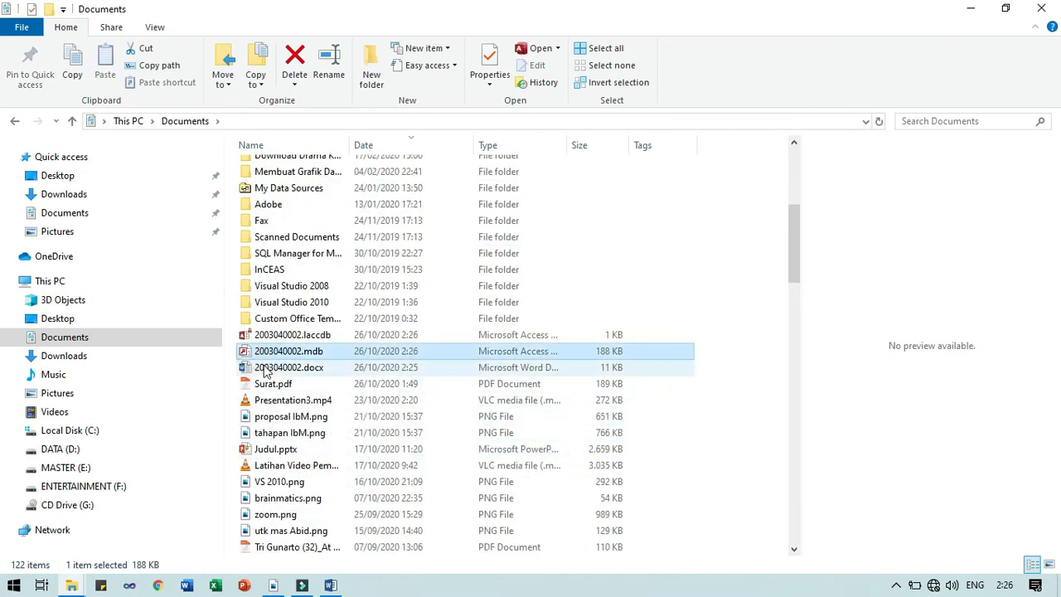
{"action": "left_click", "coordinate": [265, 369]}
{"action": "left_click", "coordinate": [282, 355], "text": "ctrl"}
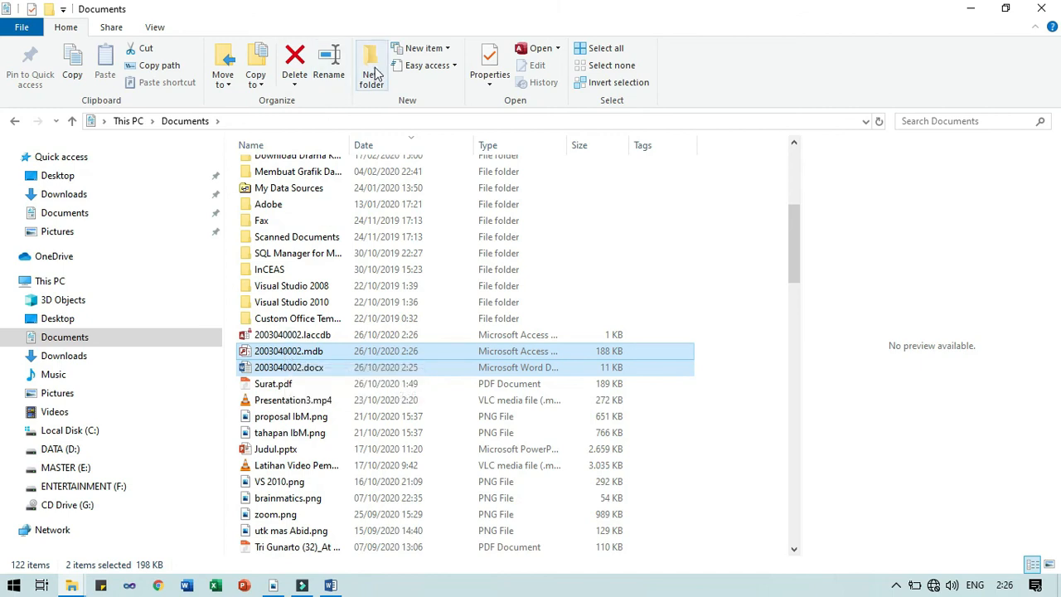
{"action": "left_click", "coordinate": [389, 221]}
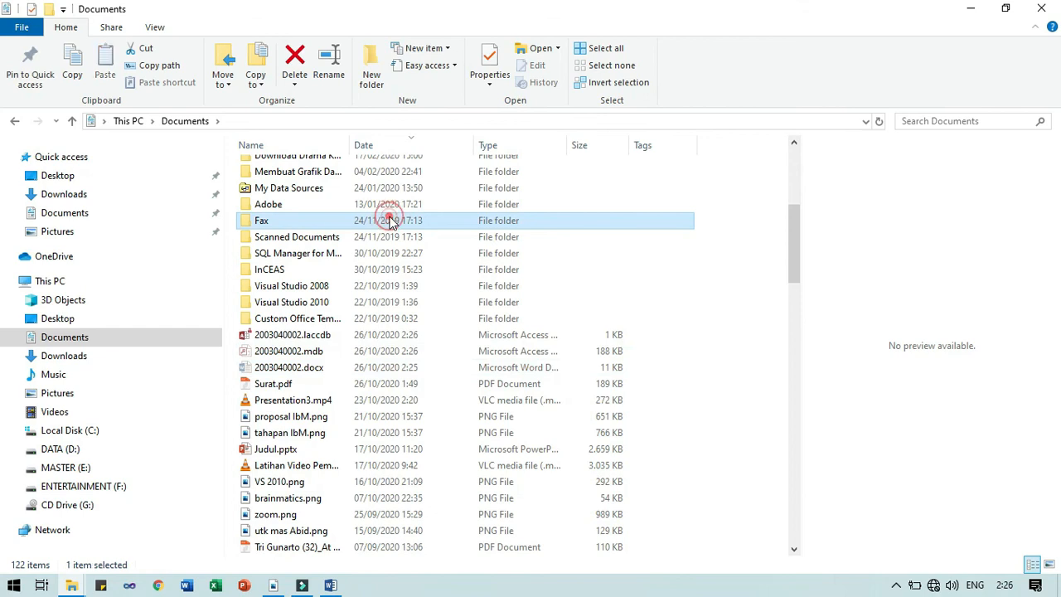
{"action": "left_click", "coordinate": [372, 70]}
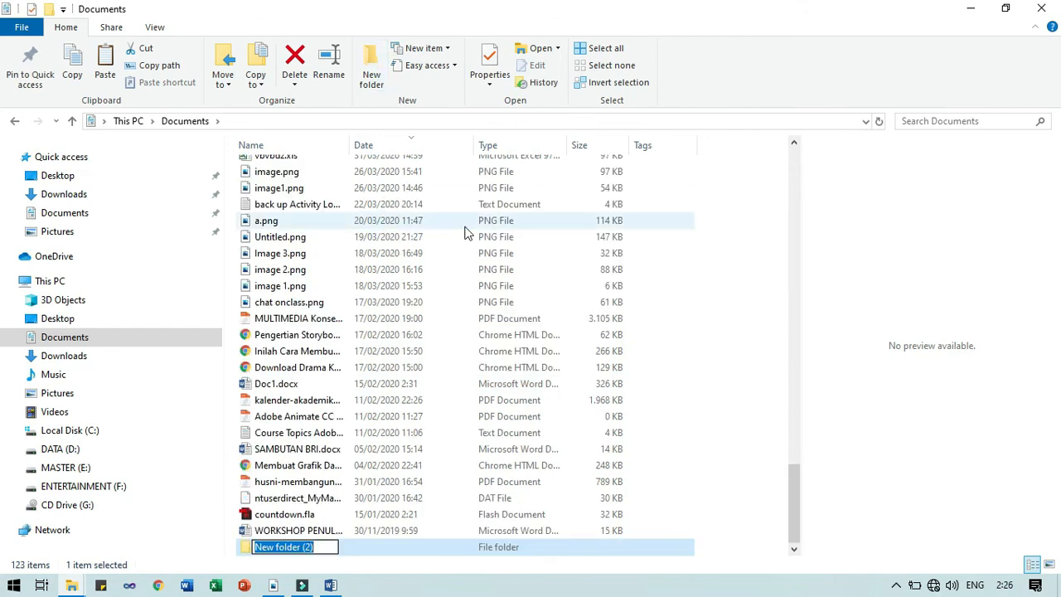
{"action": "type", "text": "2003040"}
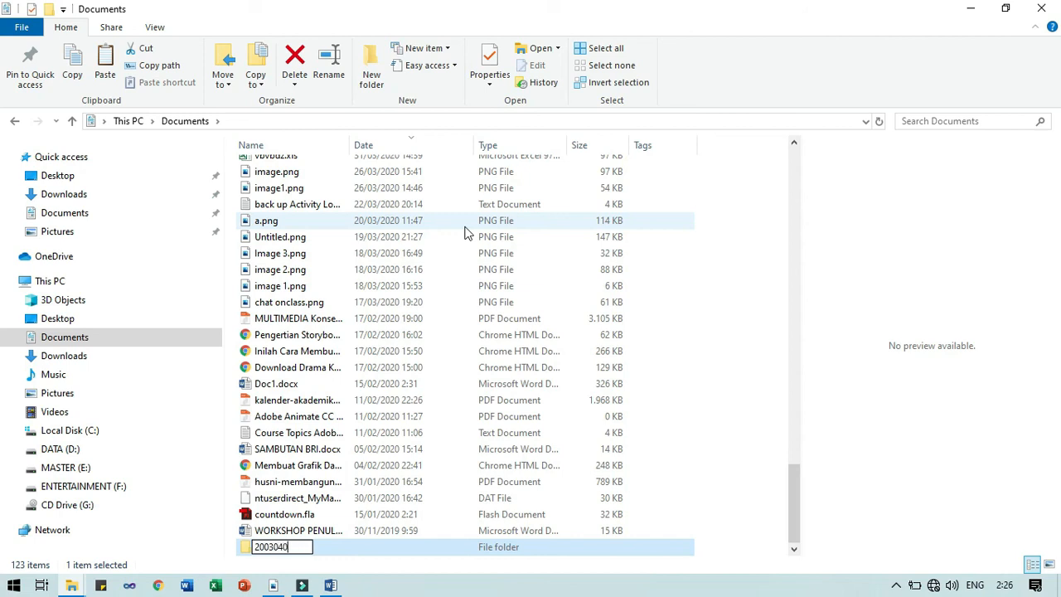
{"action": "type", "text": "002"}
{"action": "key", "text": "Return"}
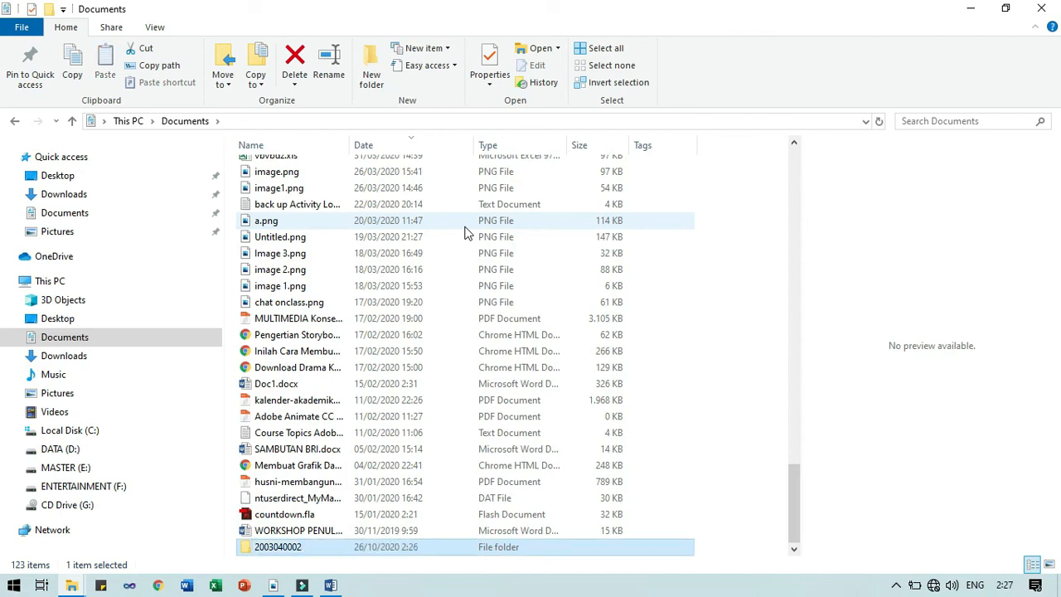
{"action": "key", "text": "Return"}
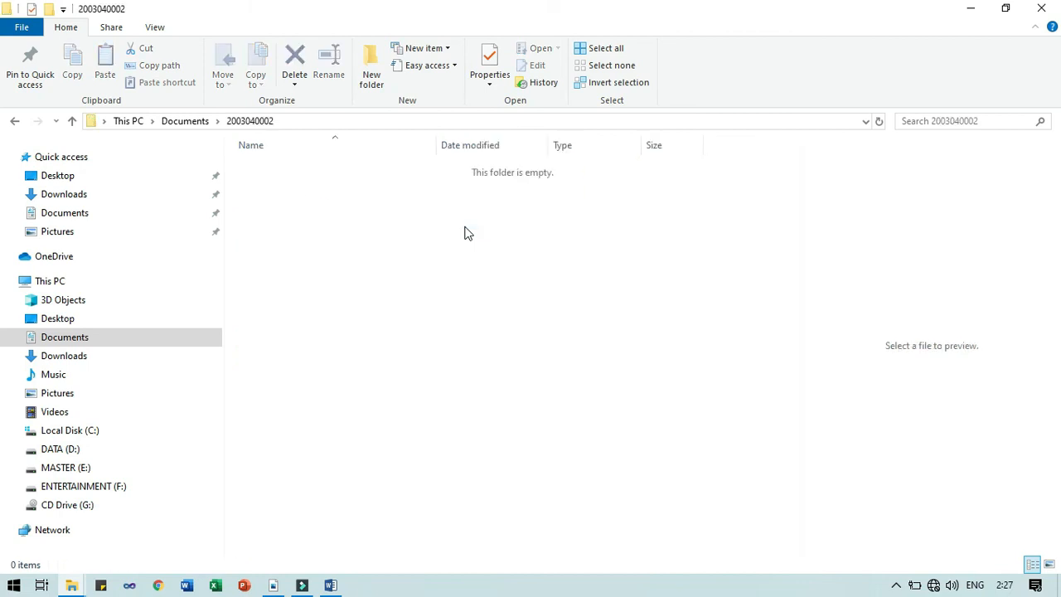
{"action": "key", "text": "ctrl+v"}
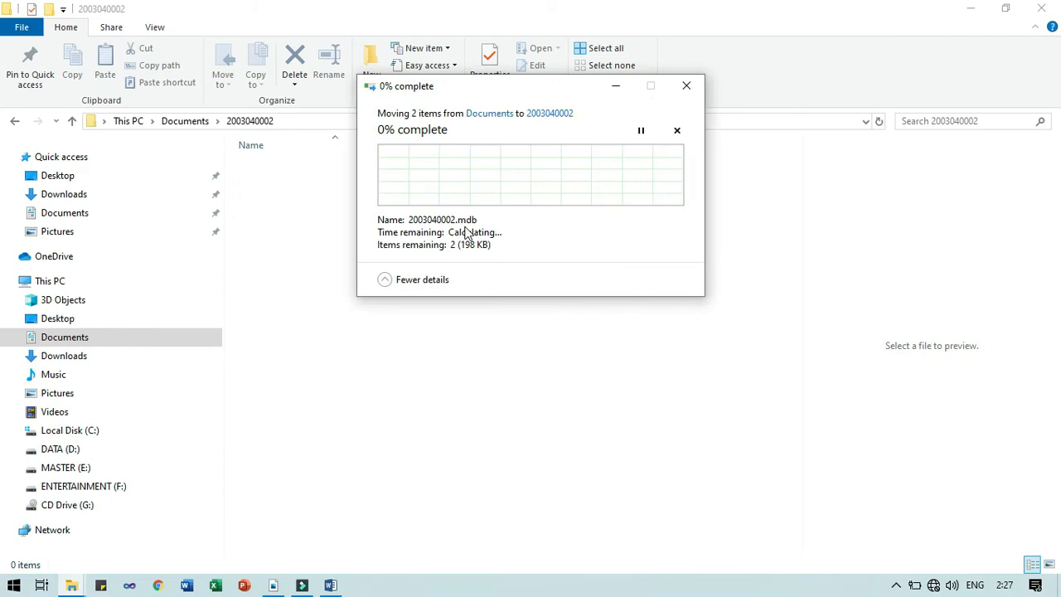
{"action": "left_click", "coordinate": [331, 585]}
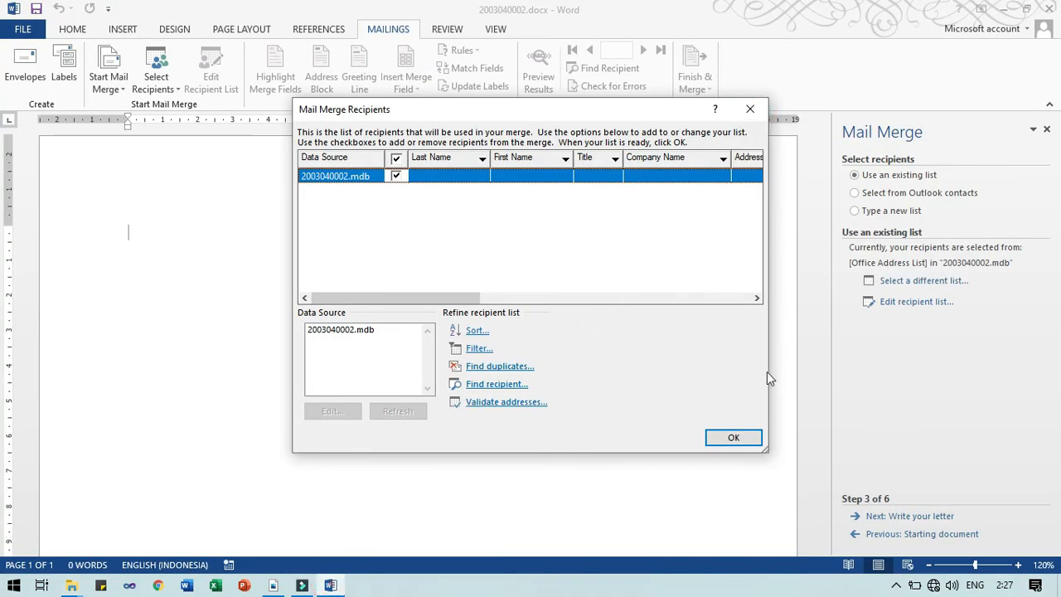
{"action": "left_click", "coordinate": [742, 443]}
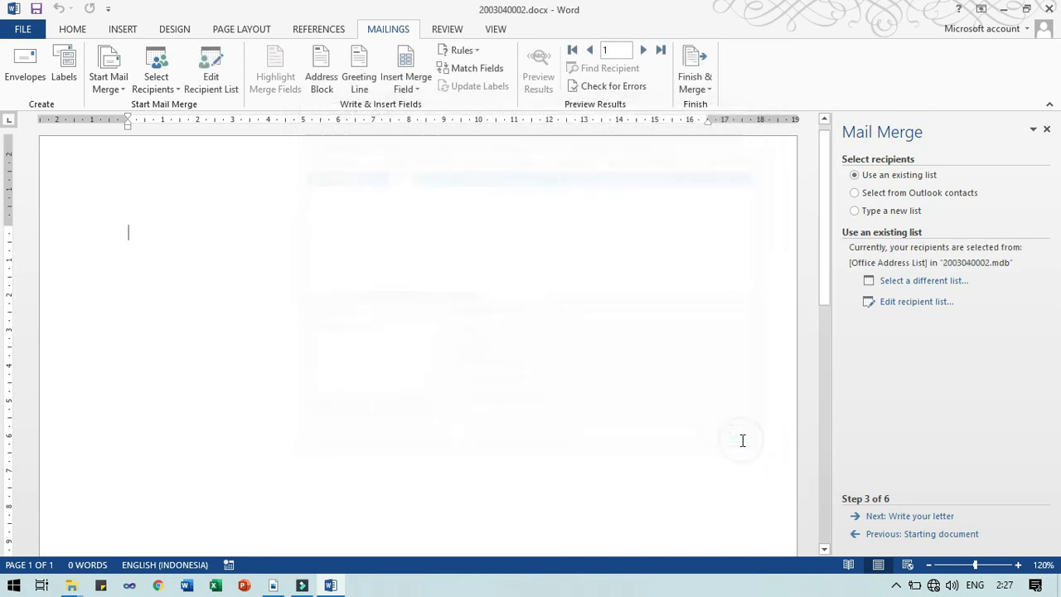
{"action": "left_click", "coordinate": [1048, 9]}
{"action": "left_click", "coordinate": [485, 242]}
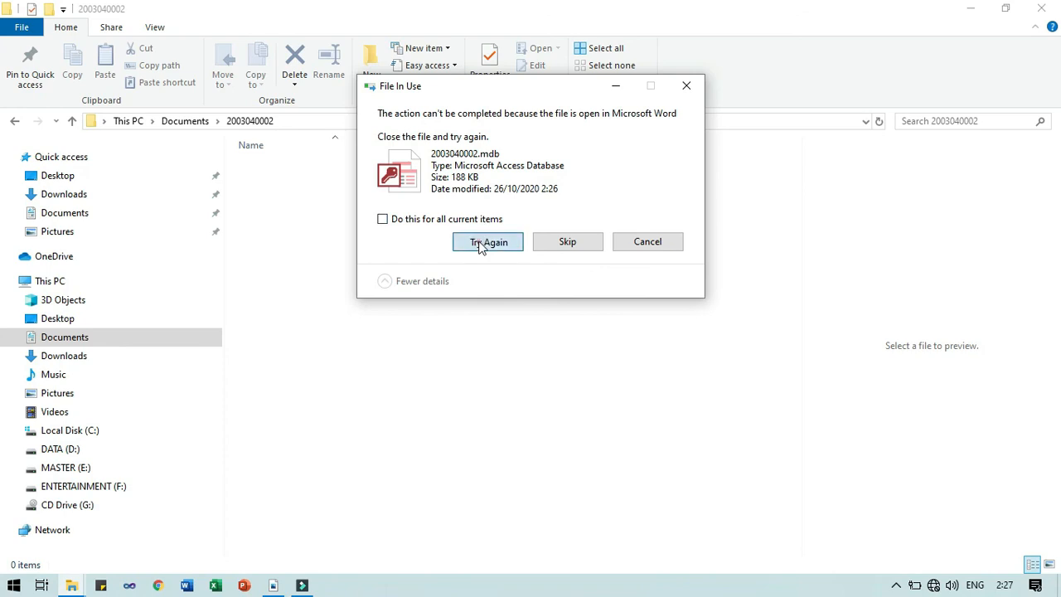
{"action": "left_click", "coordinate": [329, 262]}
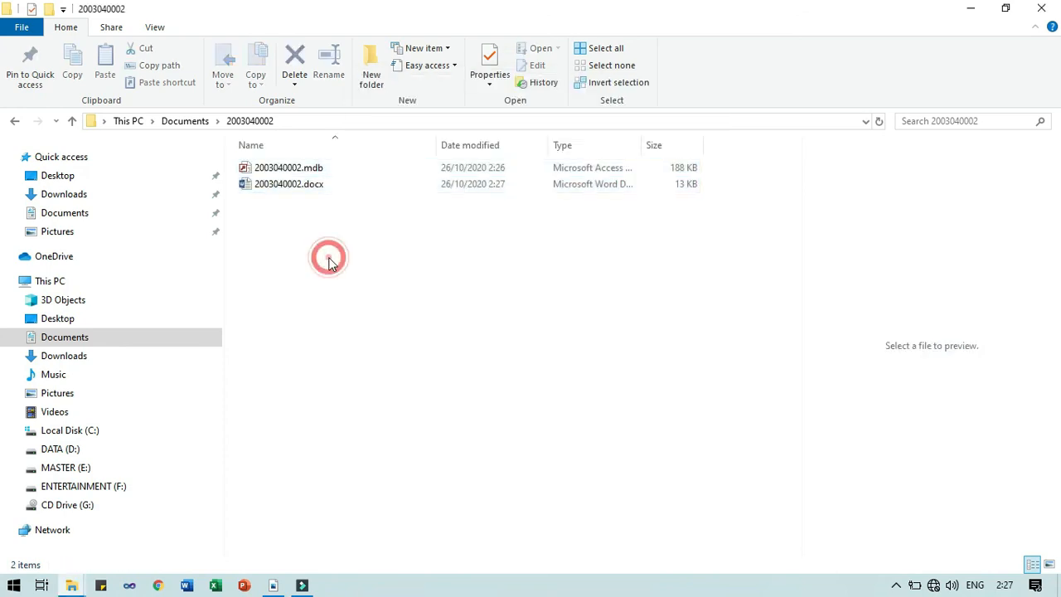
{"action": "left_click", "coordinate": [199, 121]}
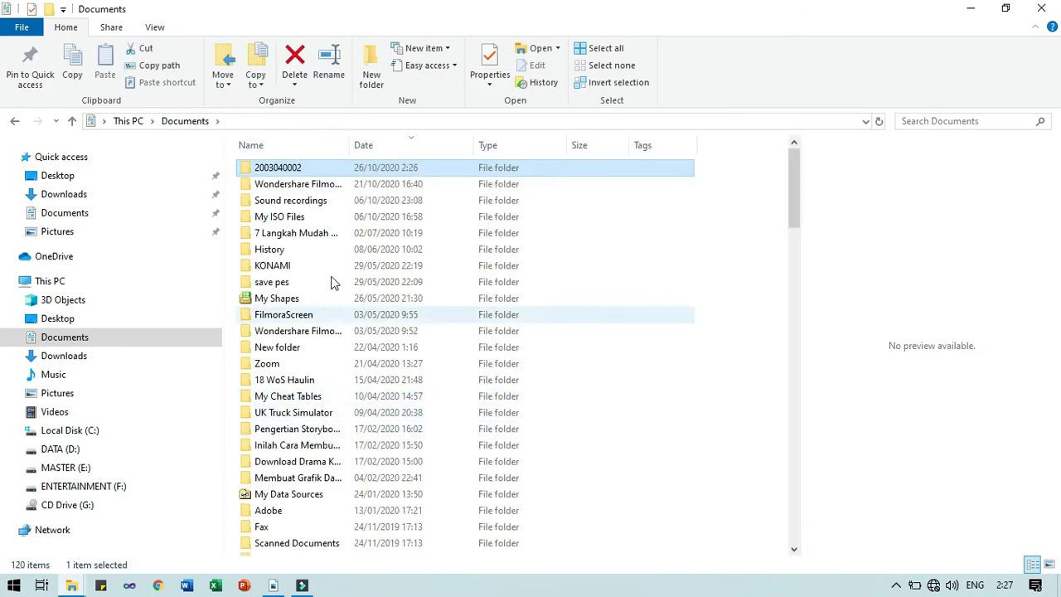
{"action": "right_click", "coordinate": [314, 168]}
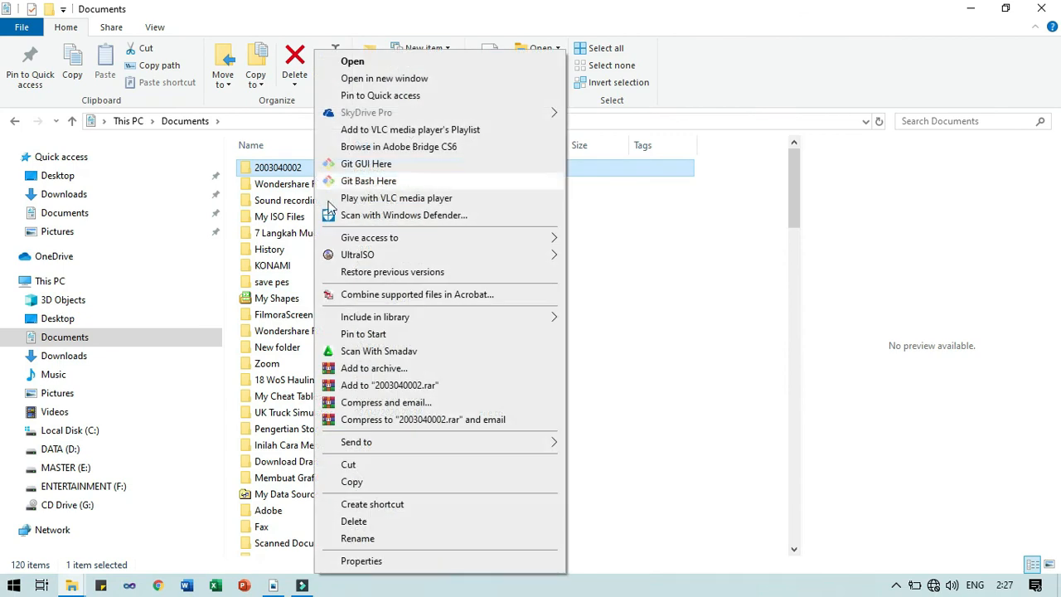
{"action": "left_click", "coordinate": [392, 388]}
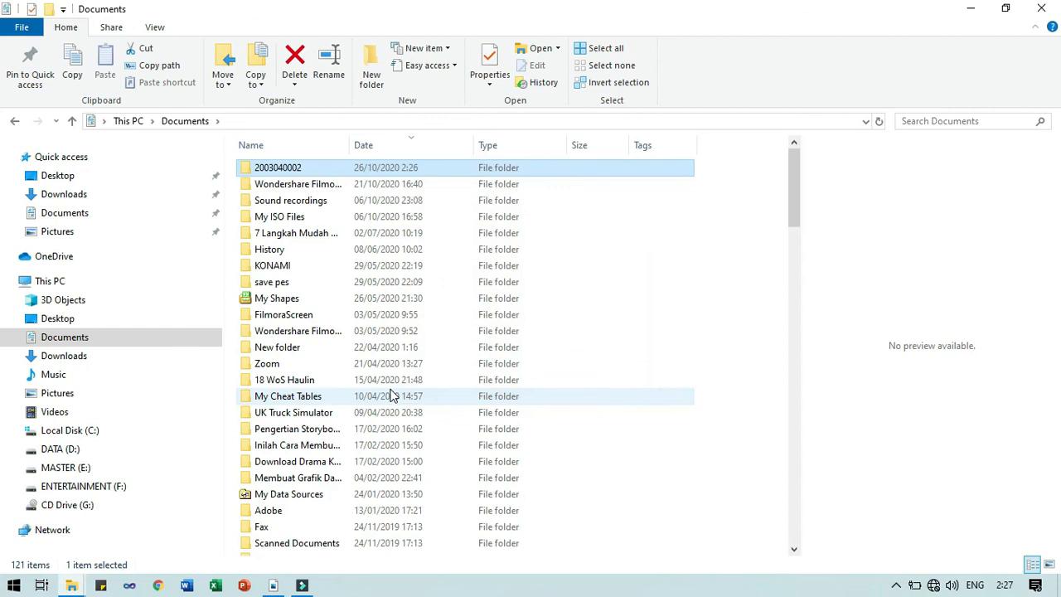
{"action": "scroll", "coordinate": [329, 492], "scroll_direction": "down", "scroll_amount": 5}
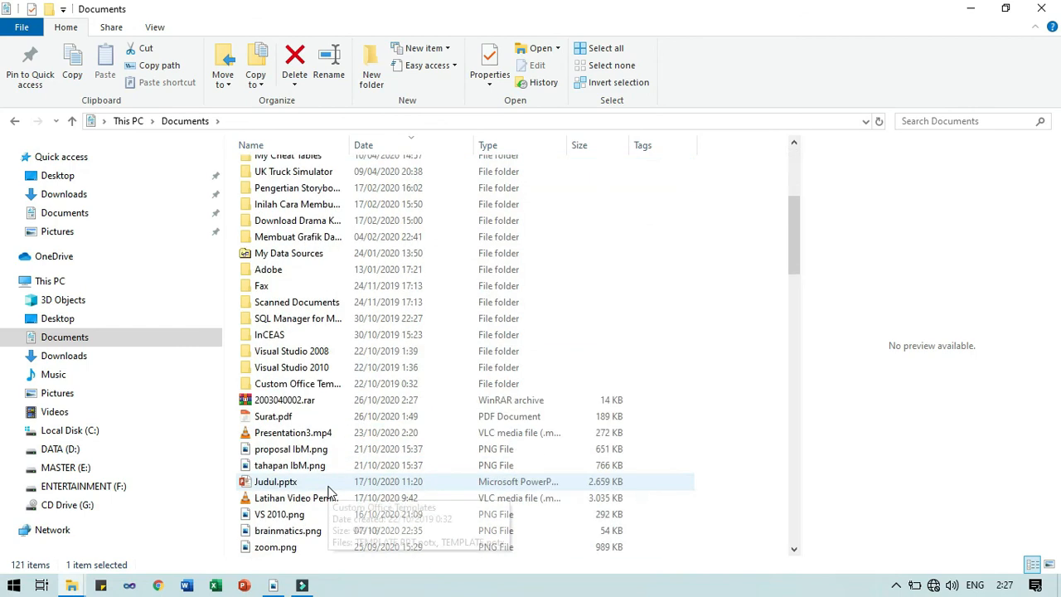
{"action": "double_click", "coordinate": [303, 416]}
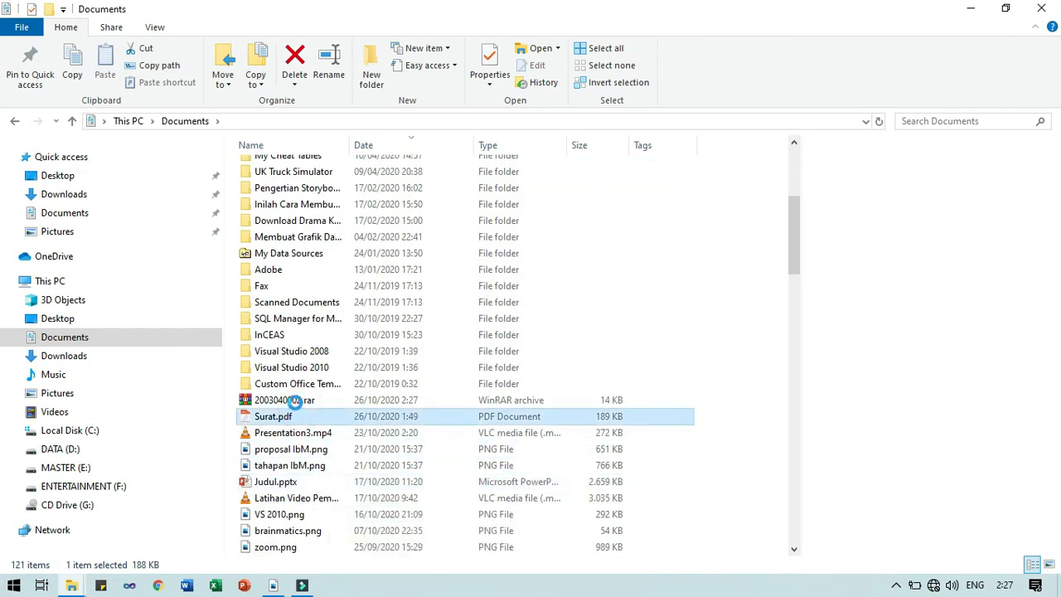
{"action": "left_click", "coordinate": [295, 401]}
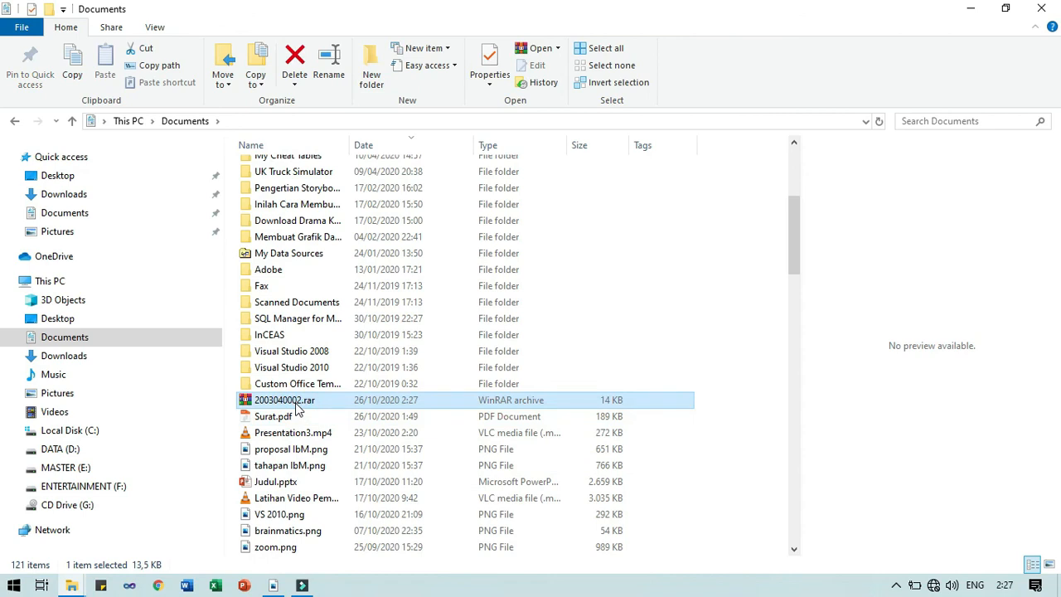
{"action": "scroll", "coordinate": [296, 408], "scroll_direction": "down", "scroll_amount": 2}
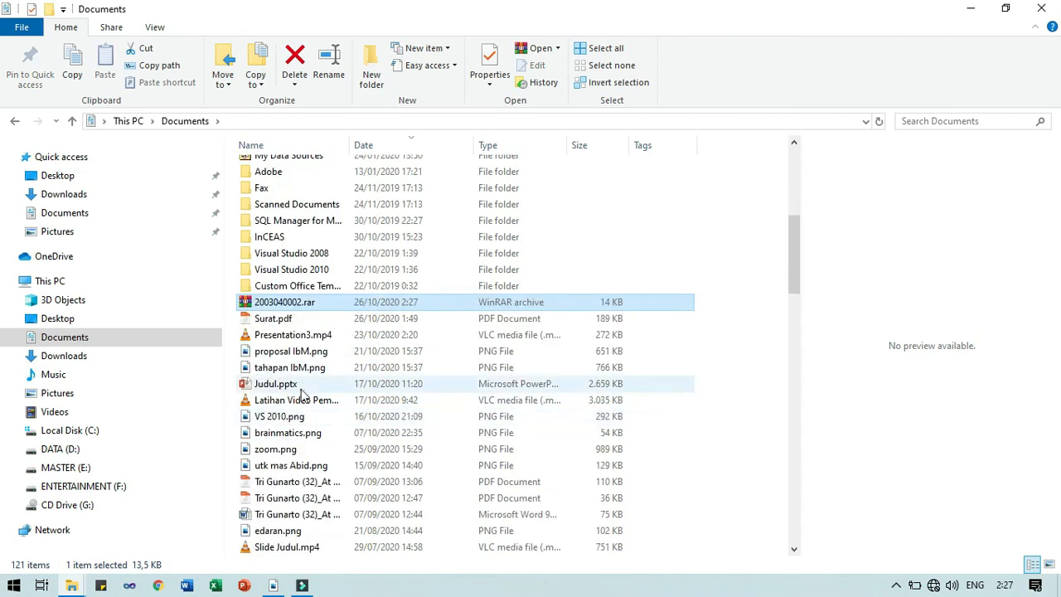
{"action": "double_click", "coordinate": [287, 308]}
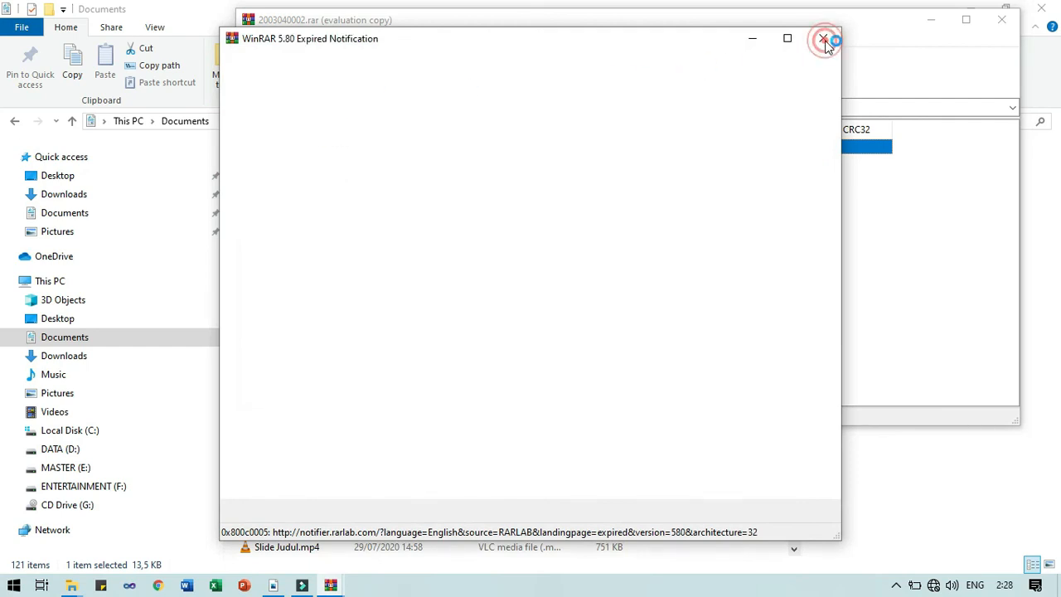
{"action": "left_click", "coordinate": [826, 39]}
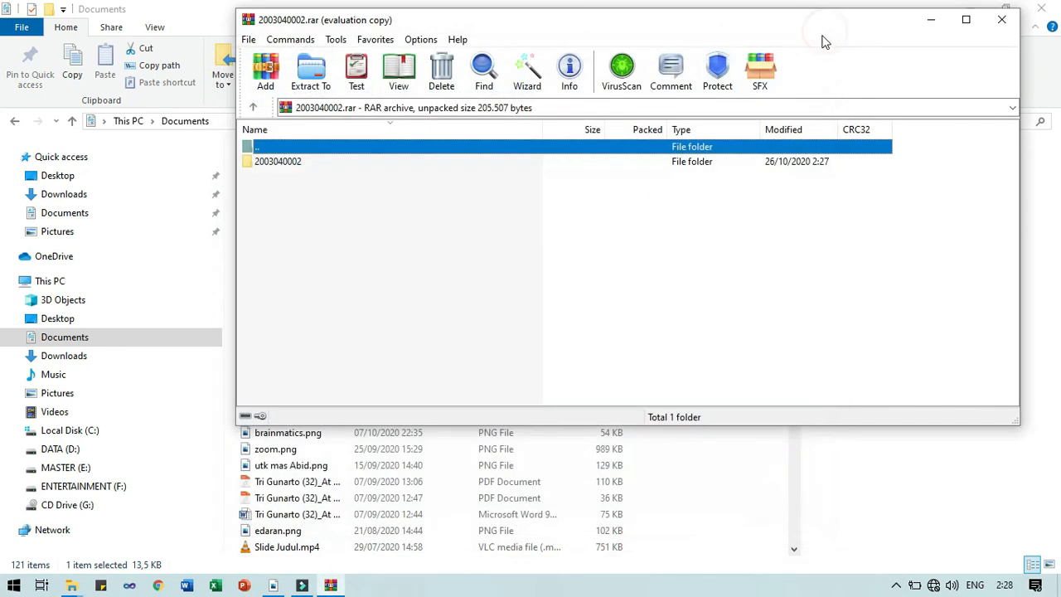
{"action": "left_click", "coordinate": [294, 164]}
{"action": "double_click", "coordinate": [293, 163]}
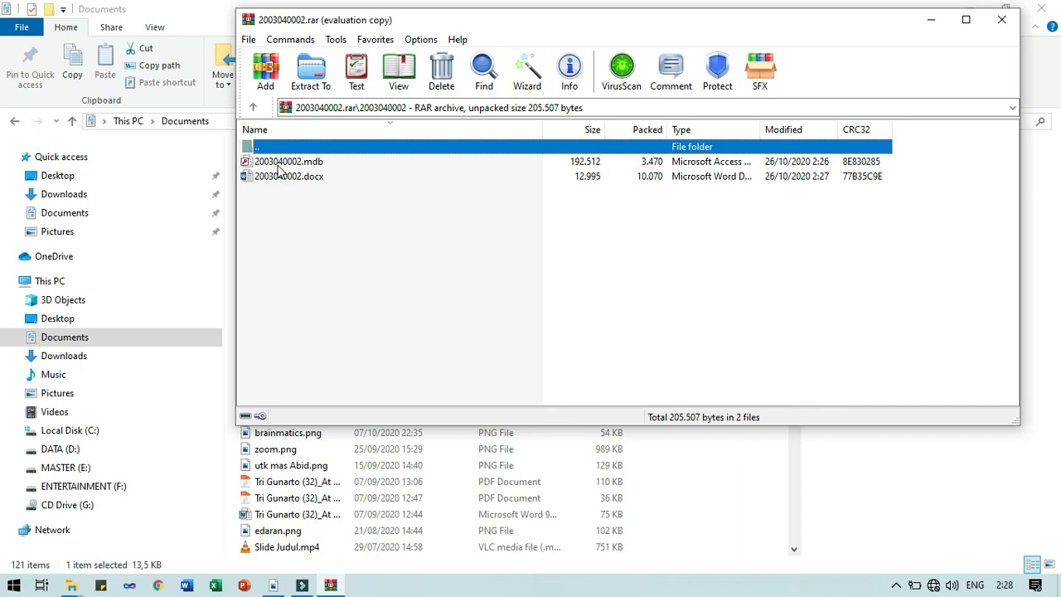
{"action": "left_click", "coordinate": [278, 163]}
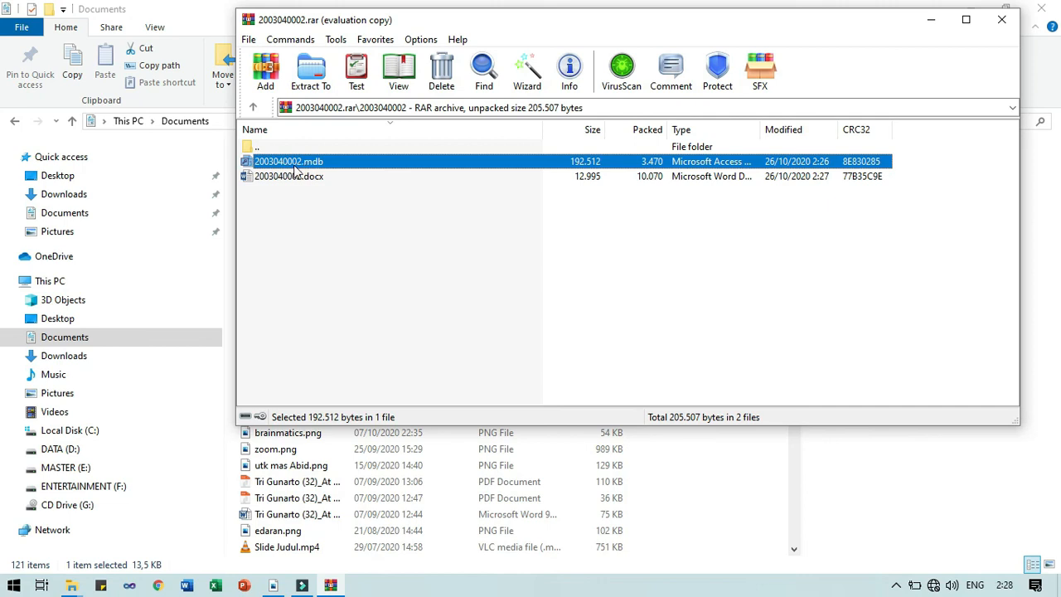
{"action": "left_click", "coordinate": [271, 179]}
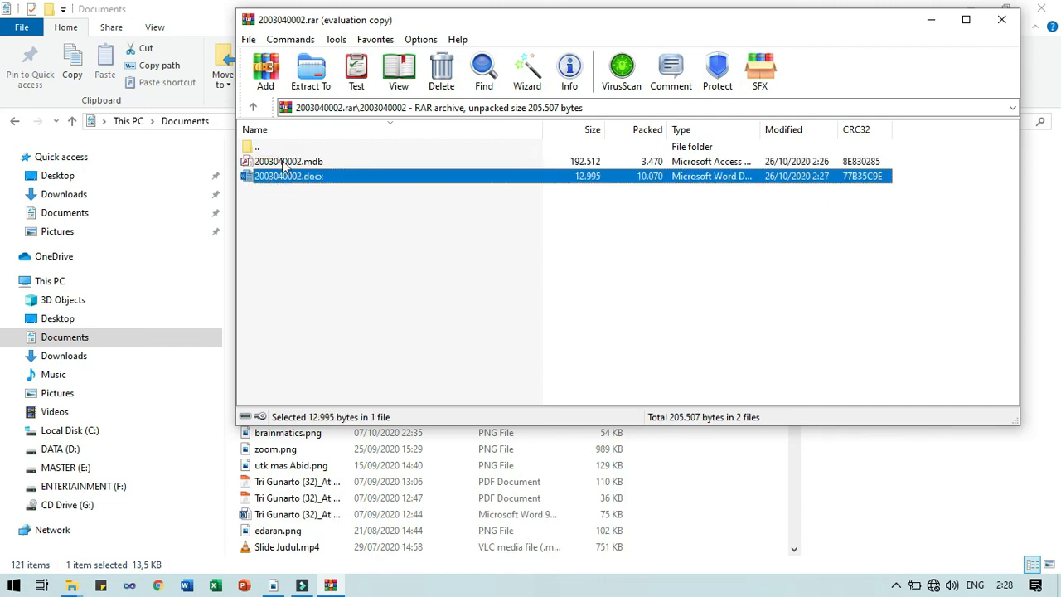
{"action": "left_click", "coordinate": [284, 164]}
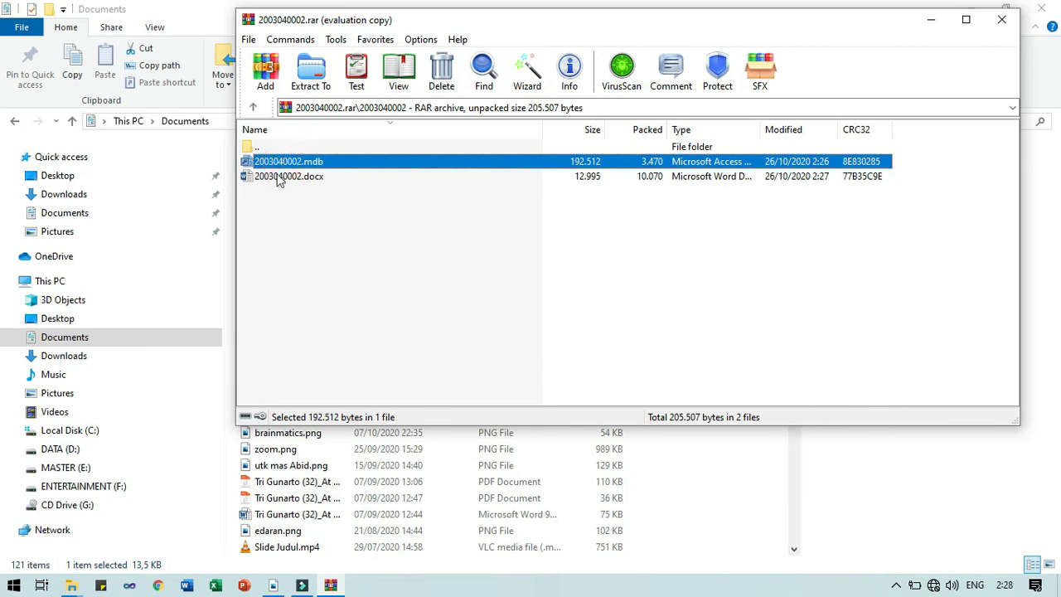
{"action": "left_click", "coordinate": [278, 177]}
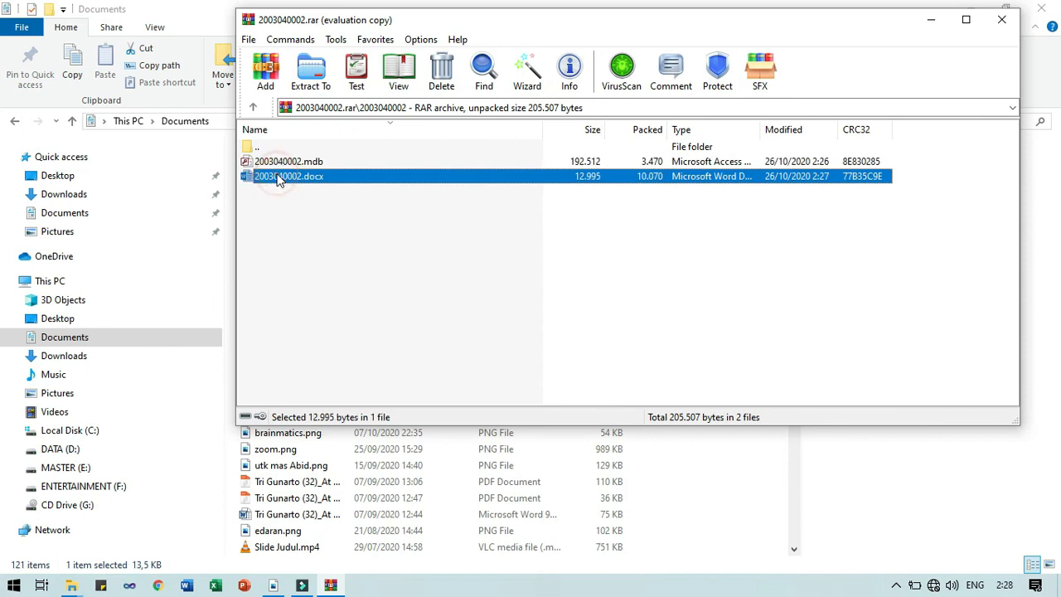
{"action": "left_click", "coordinate": [254, 108]}
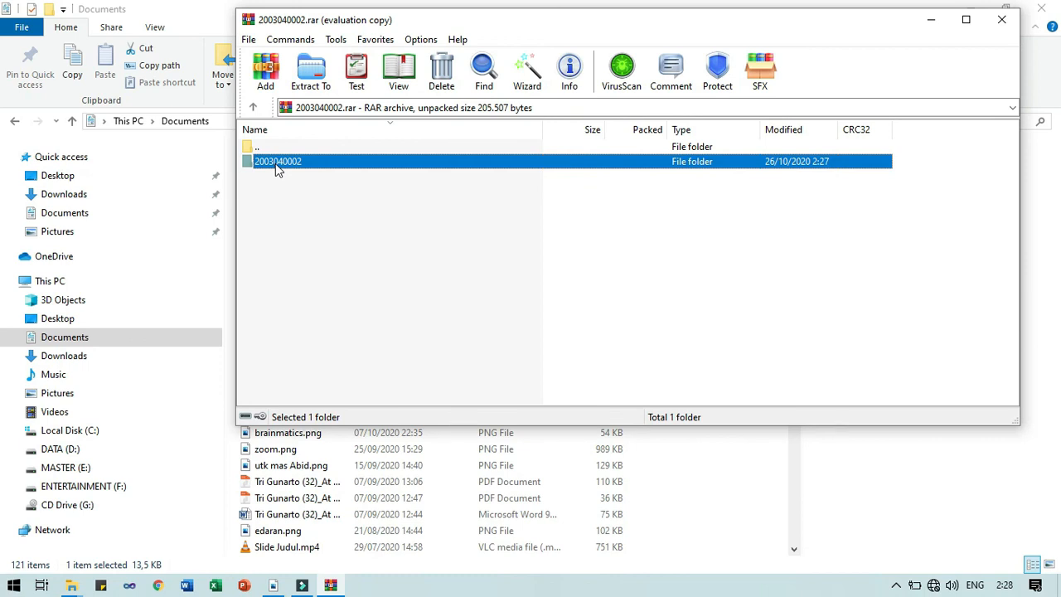
{"action": "left_click", "coordinate": [255, 109]}
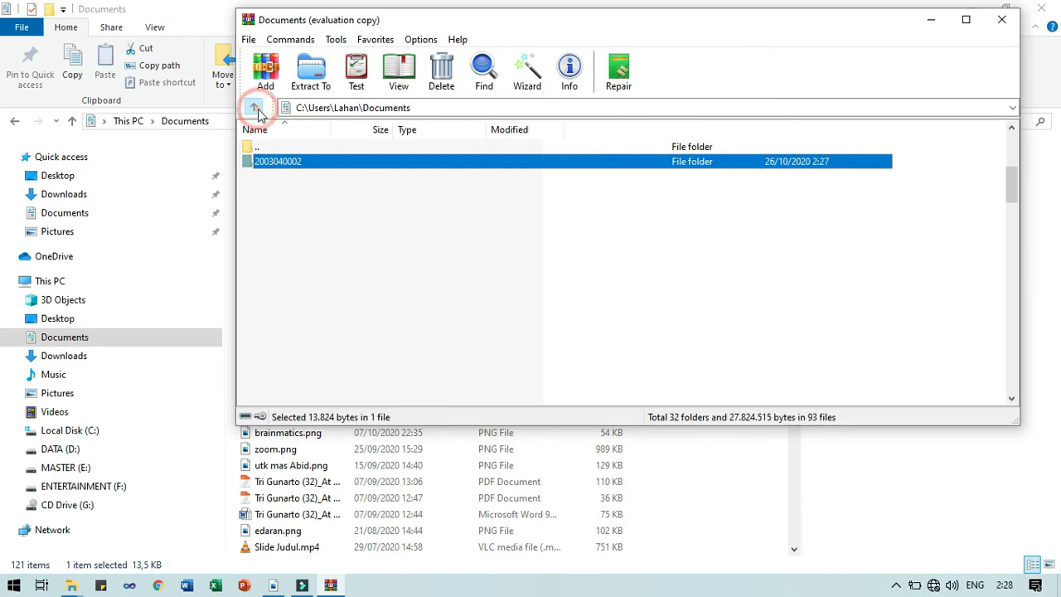
{"action": "left_click", "coordinate": [1002, 20]}
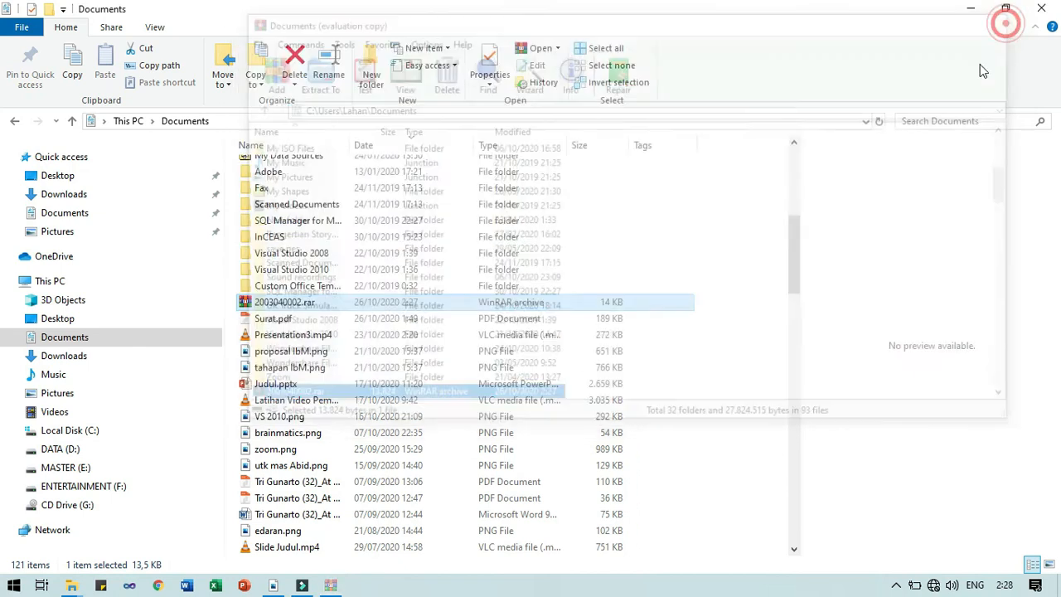